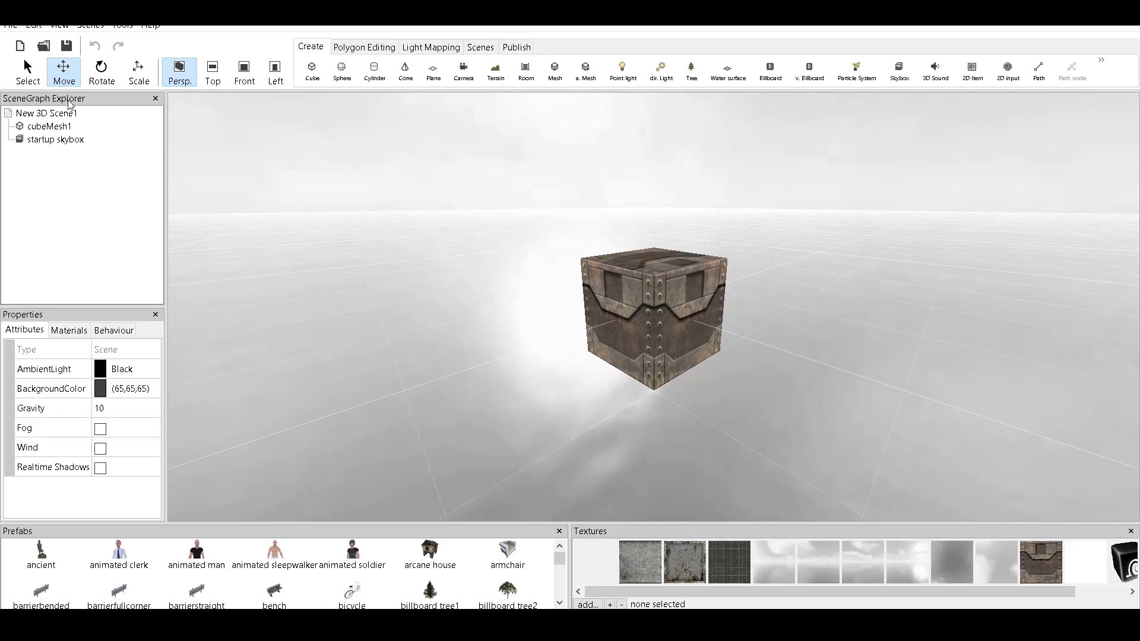
Step: Examine the attributes of the scene's cube mesh and startup skybox, and look through the available prefabs and textures
click(49, 126)
click(56, 140)
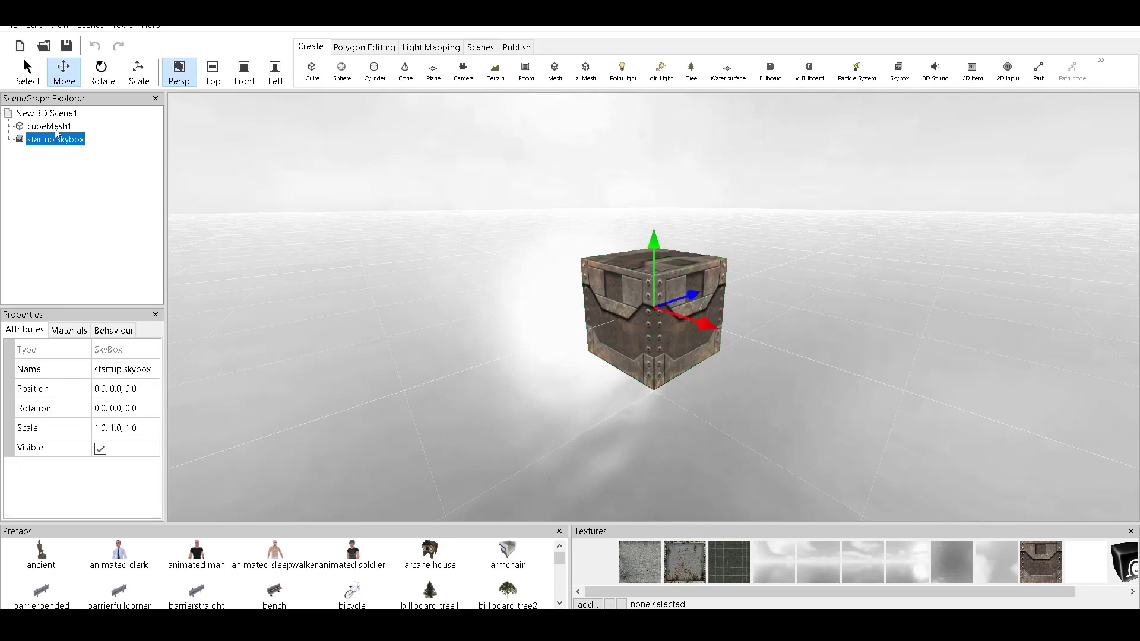
click(56, 127)
click(54, 115)
click(59, 129)
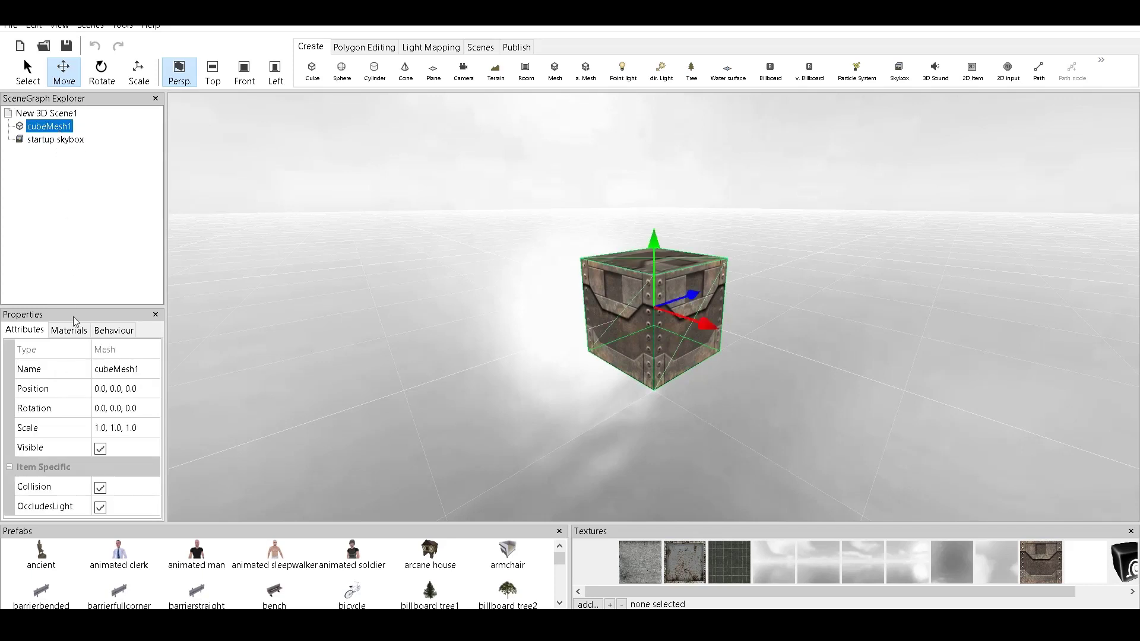
click(64, 141)
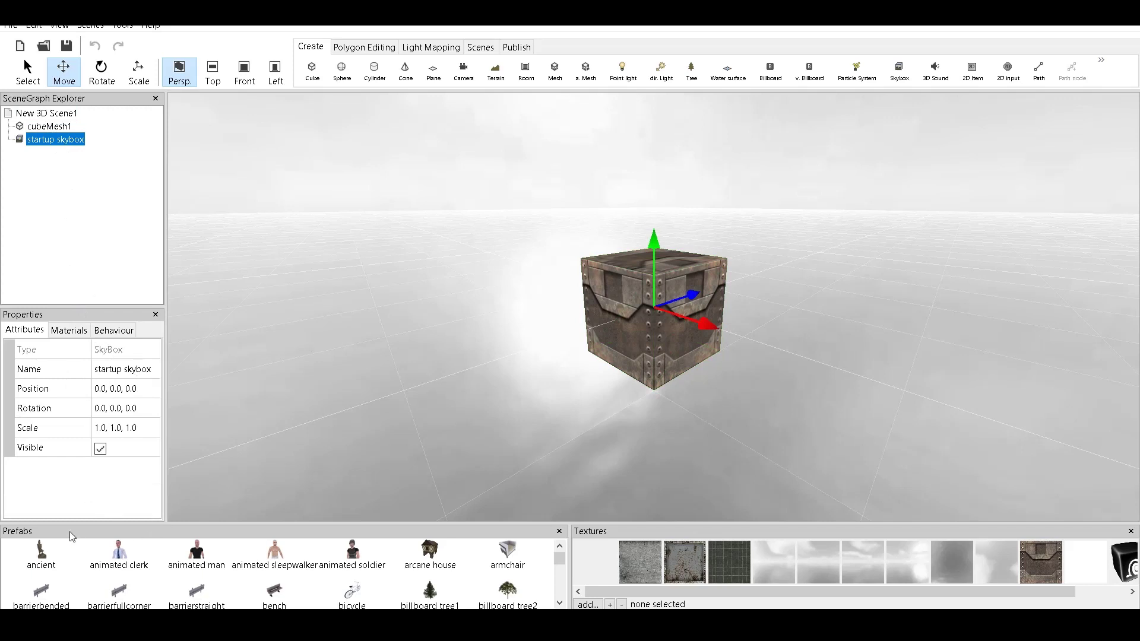
click(563, 603)
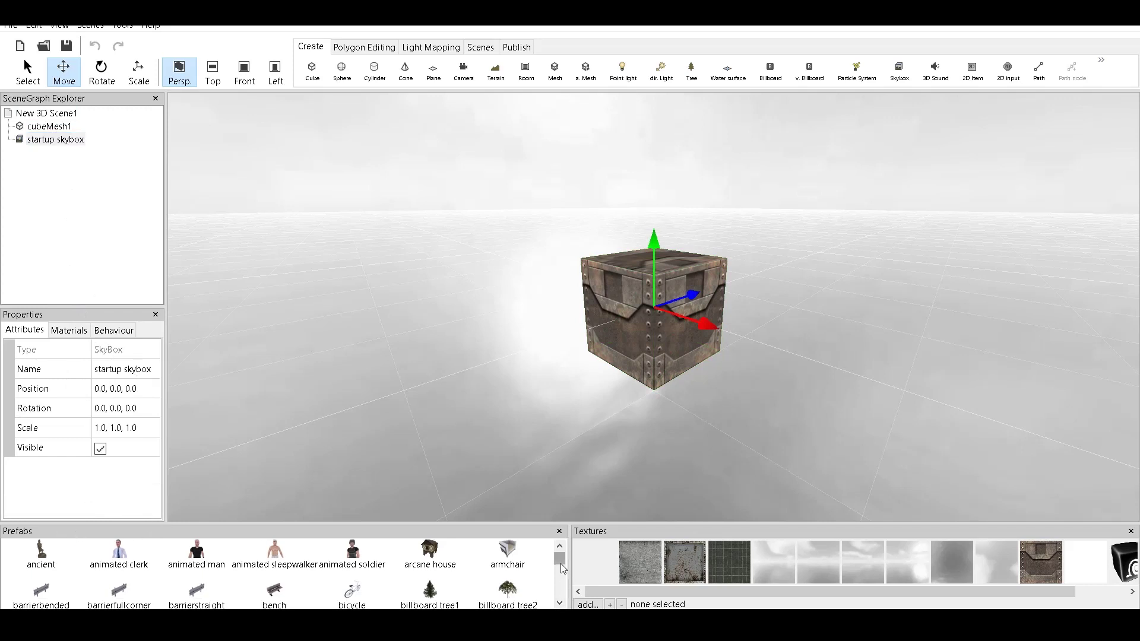
mouse_move(561, 560)
mouse_down()
mouse_move(560, 585)
mouse_move(565, 554)
mouse_up()
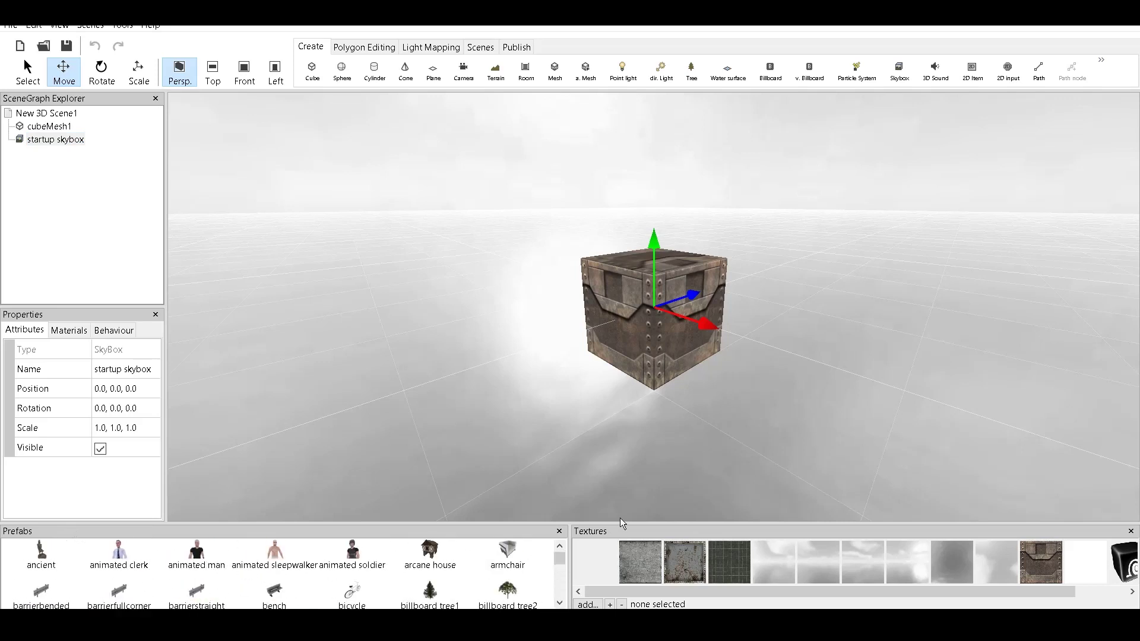
drag(689, 592, 809, 590)
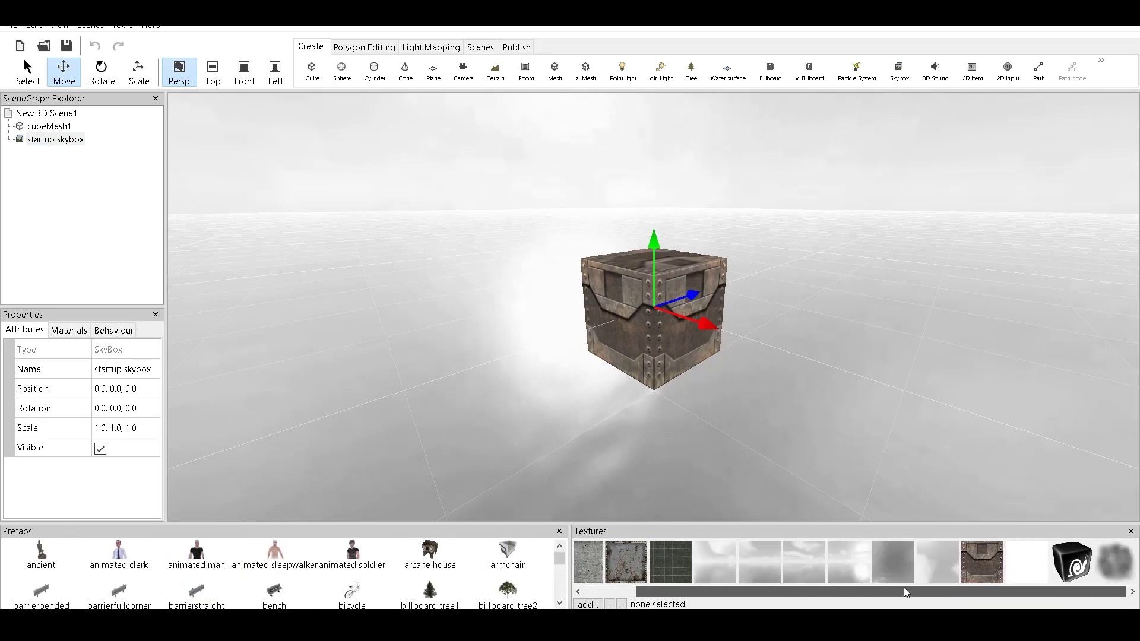
drag(905, 591, 651, 593)
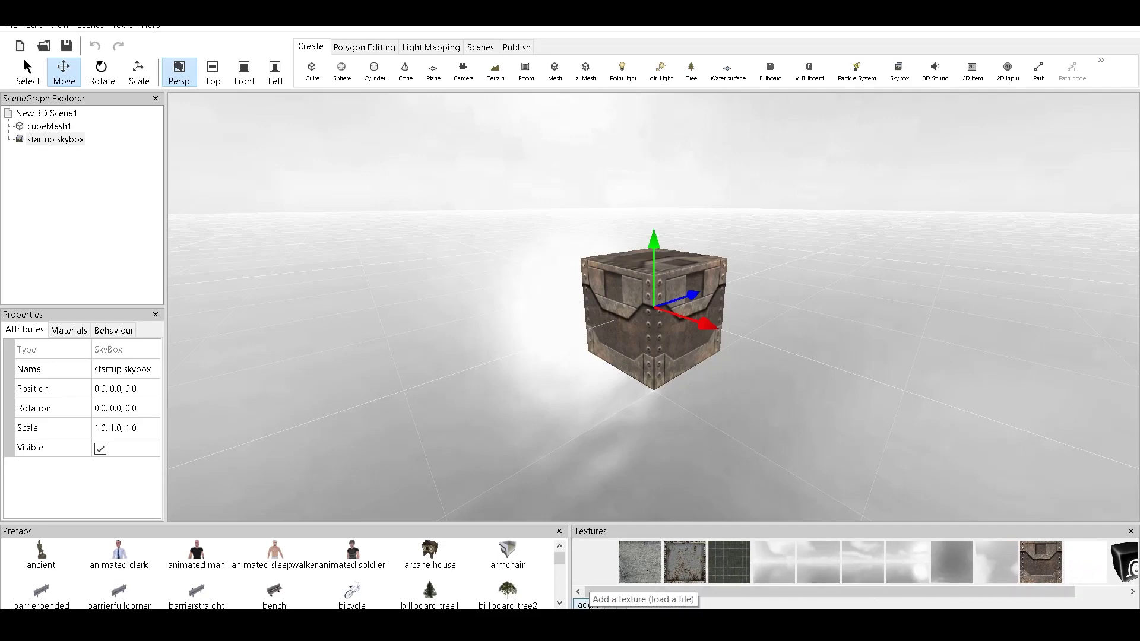
mouse_move(850, 290)
mouse_down()
mouse_move(827, 290)
mouse_move(854, 295)
mouse_up()
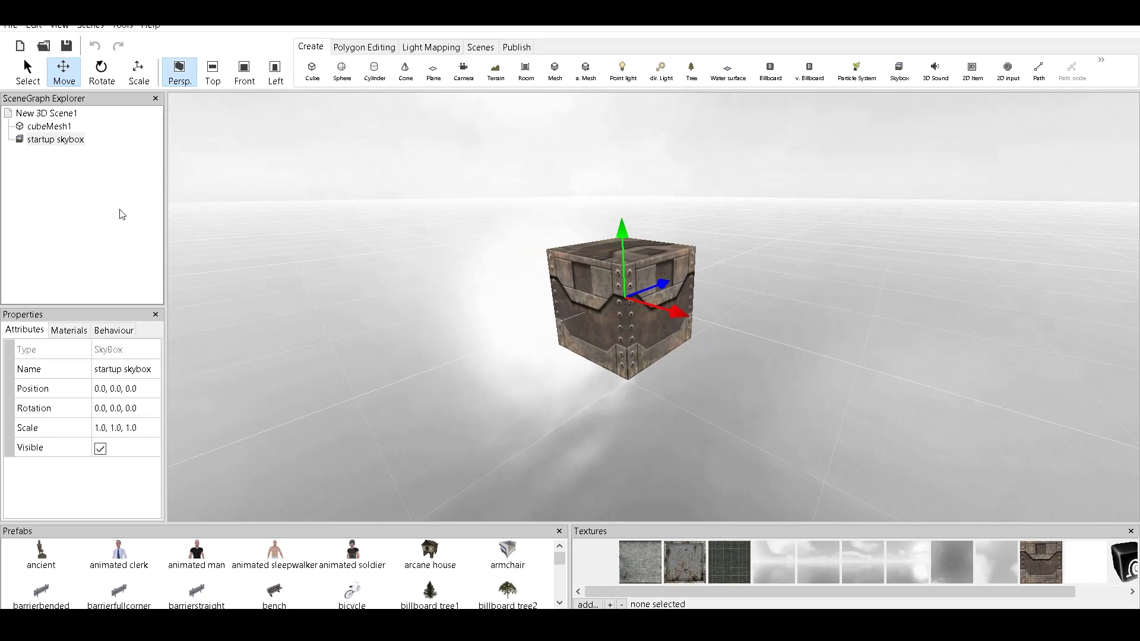
Step: Delete the startup skybox and the cubeMesh1 node from the scene
click(49, 139)
right_click(49, 142)
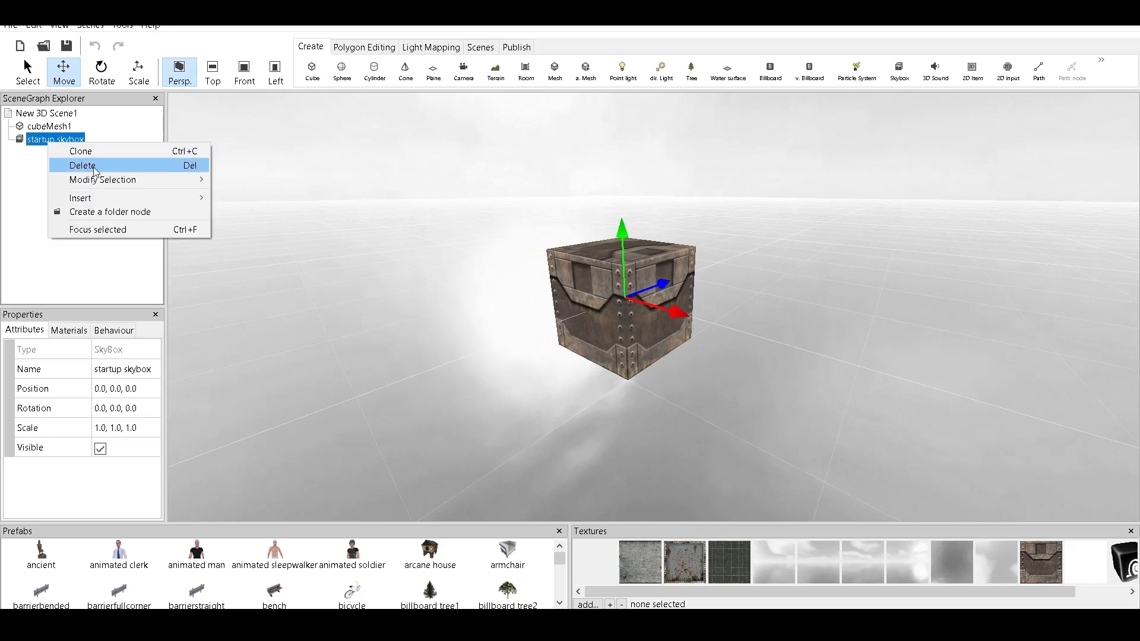
click(72, 165)
right_click(51, 128)
click(77, 153)
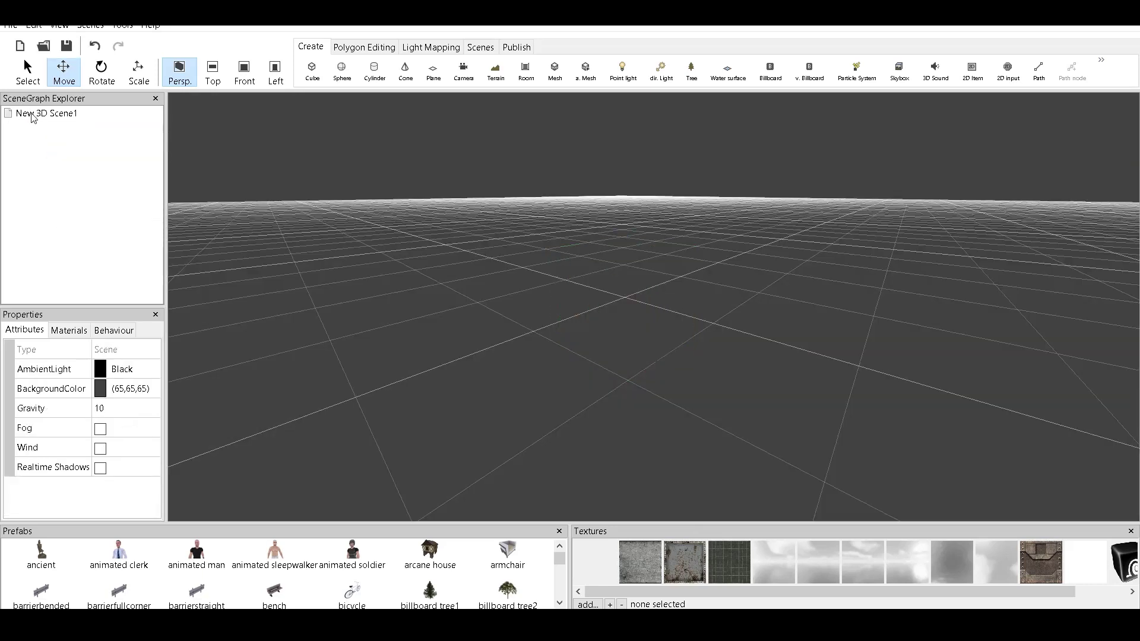
Step: Set the scene's background color to the blue basic color with RGB 0, 128, 192
click(35, 114)
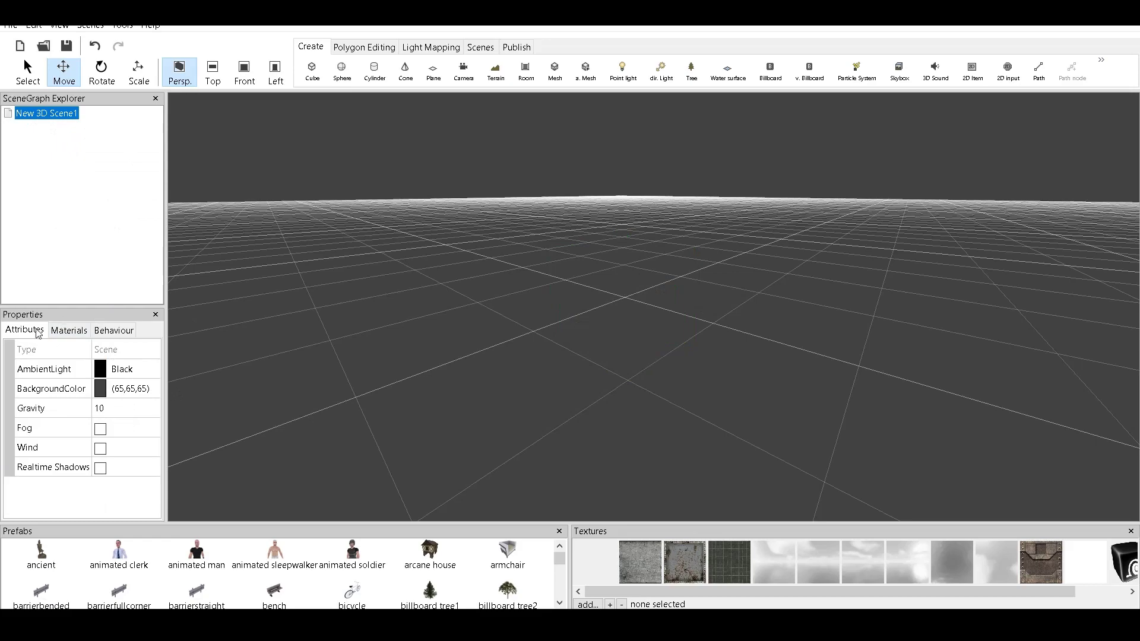
mouse_move(789, 282)
mouse_down()
mouse_move(779, 249)
mouse_move(733, 275)
mouse_move(795, 280)
mouse_up()
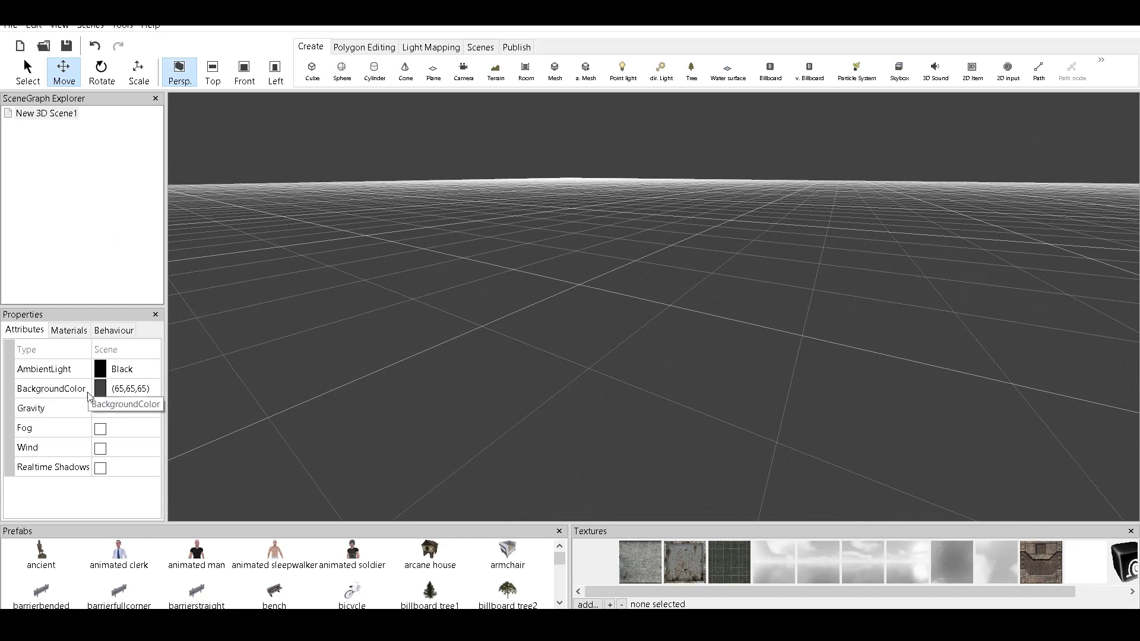
click(152, 390)
click(150, 389)
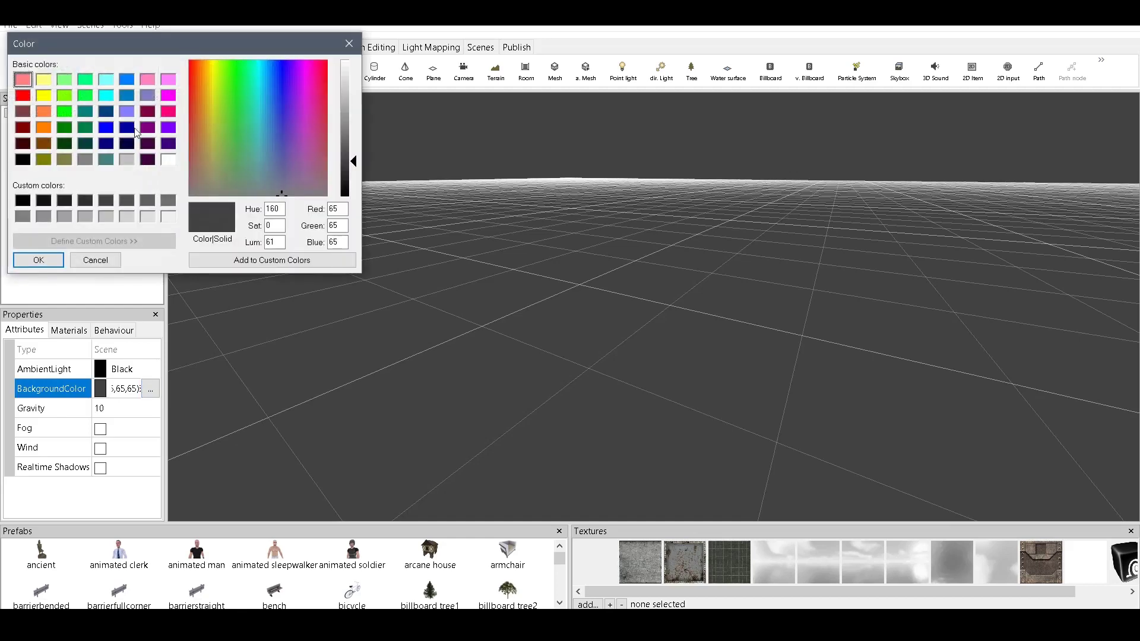
click(126, 96)
click(37, 260)
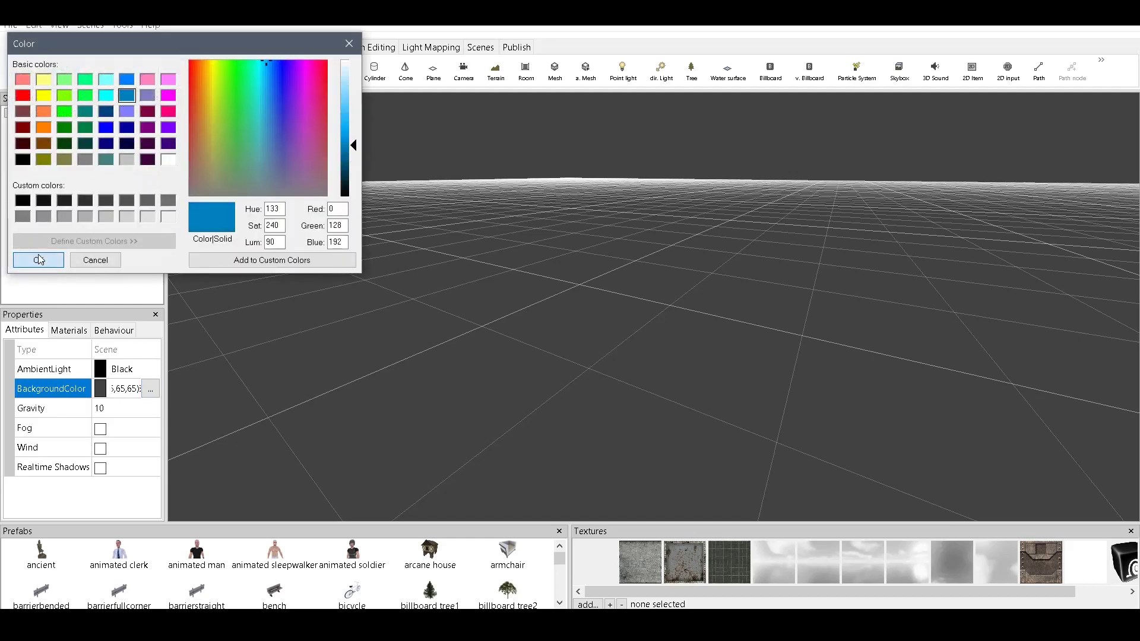
drag(637, 302, 659, 288)
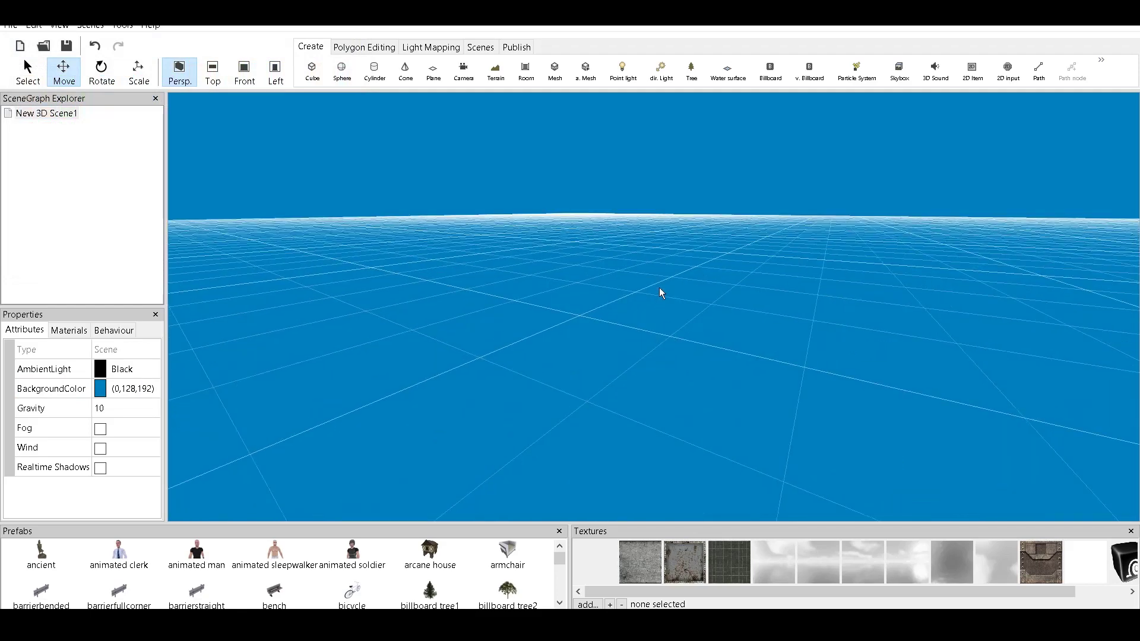
Step: Rename the 3D scene as Menu in its scene settings
click(64, 114)
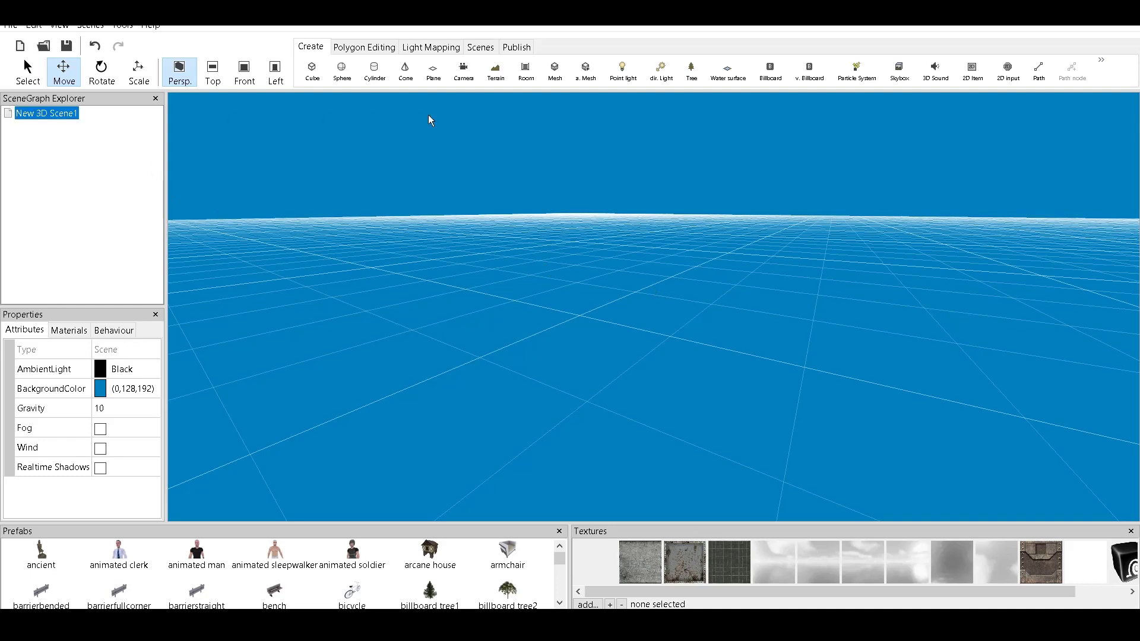
click(482, 48)
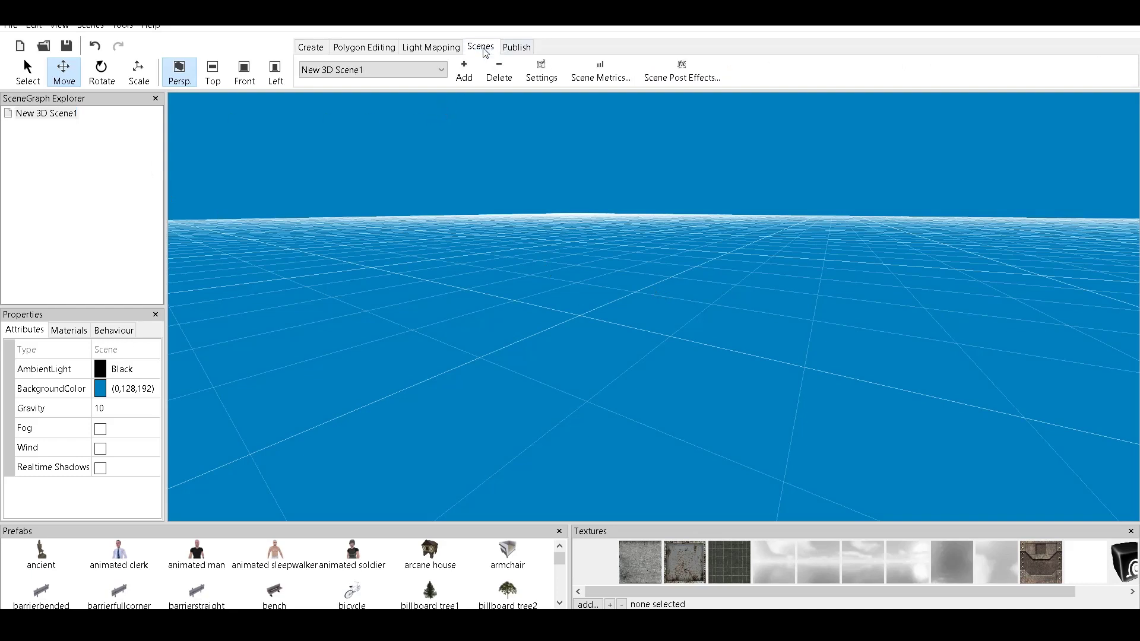
click(547, 74)
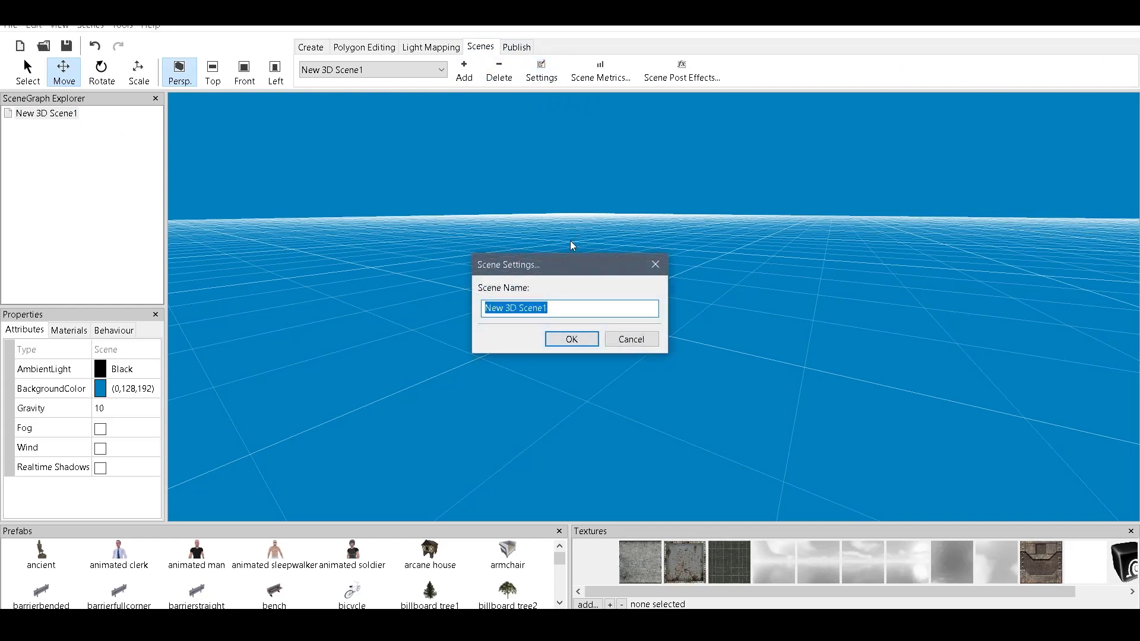
text(Menu)
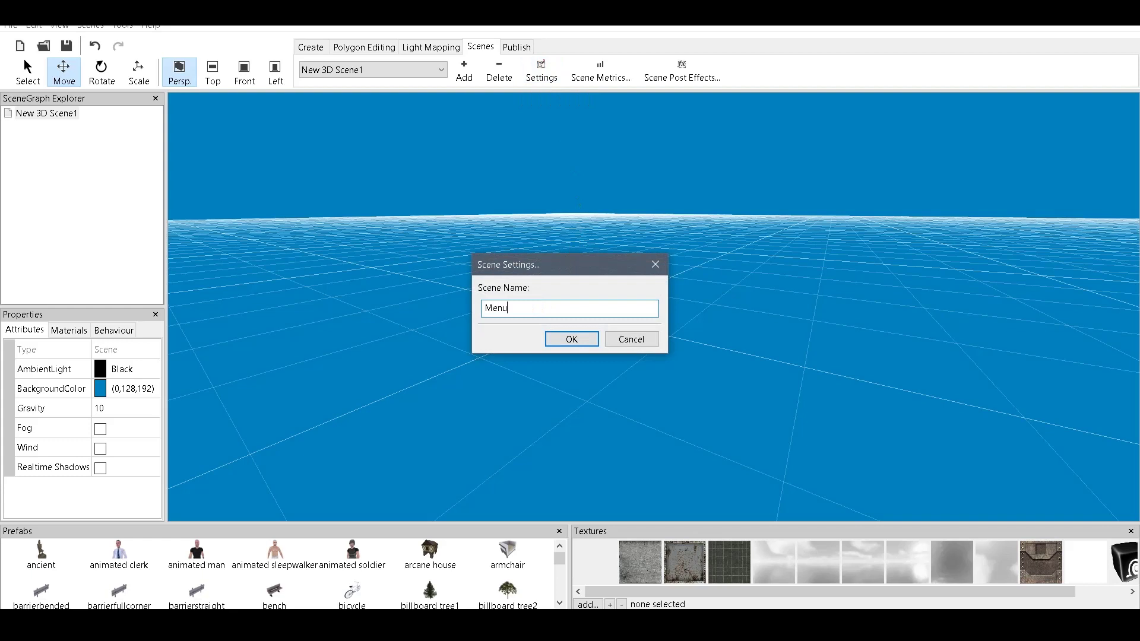
click(560, 340)
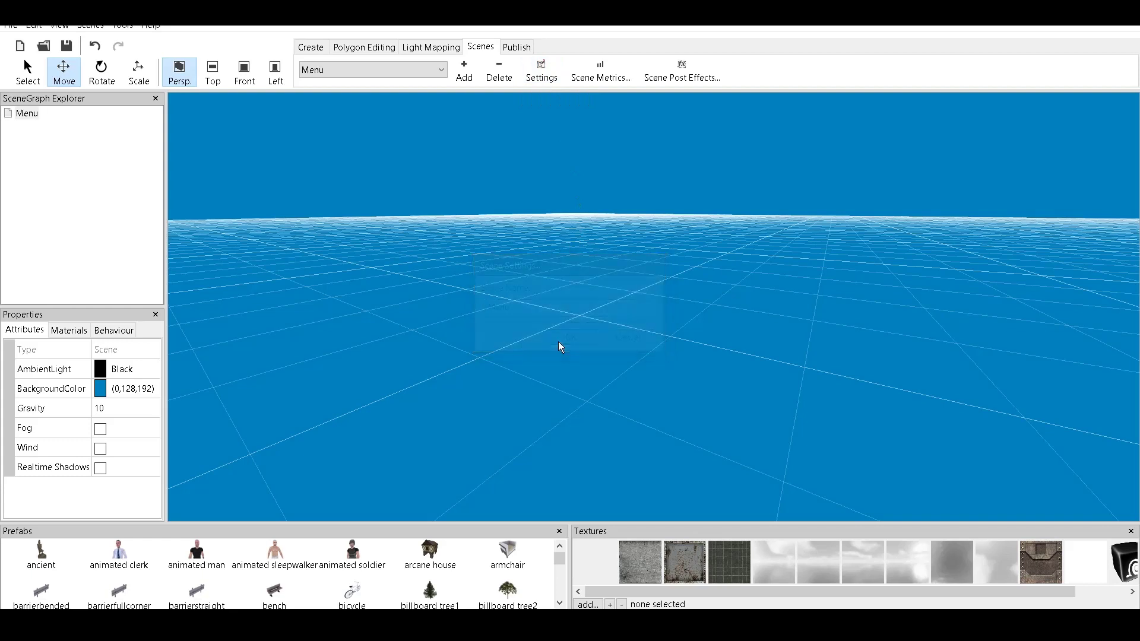
click(375, 70)
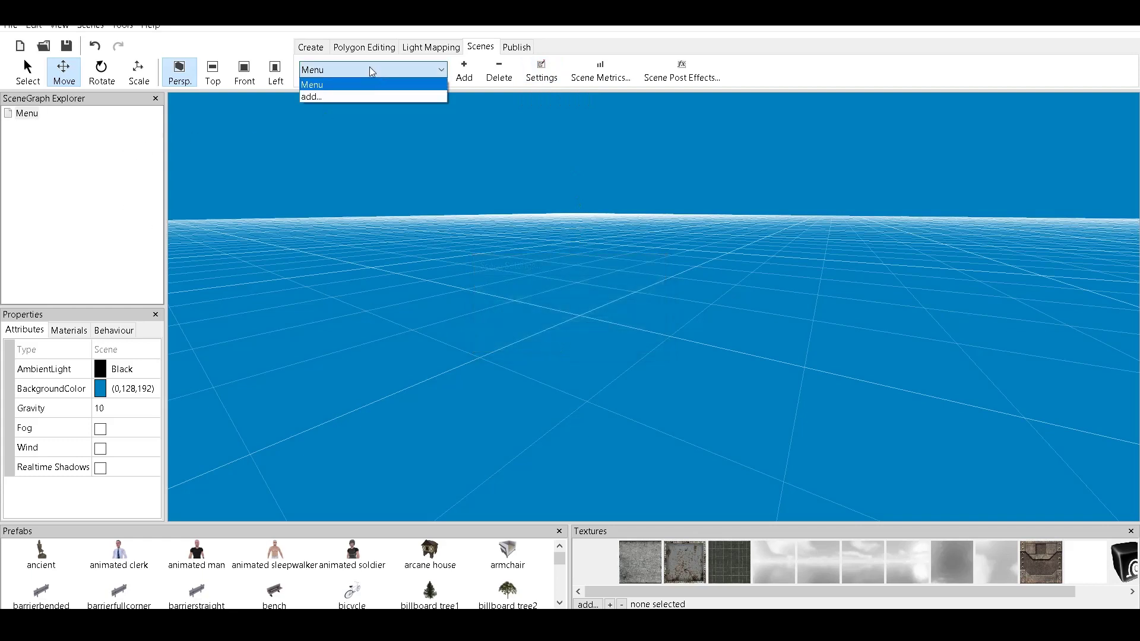
click(369, 69)
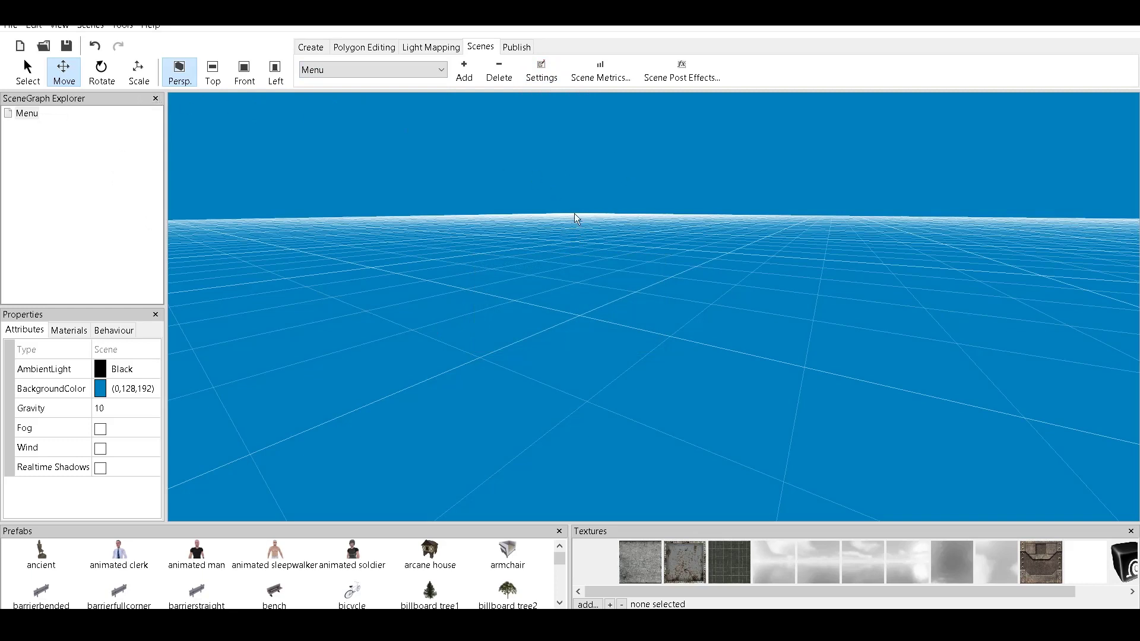
Step: Add a 2D overlay item to the Menu scene and move it to about 39 percent X and 36 percent Y
drag(574, 214, 602, 255)
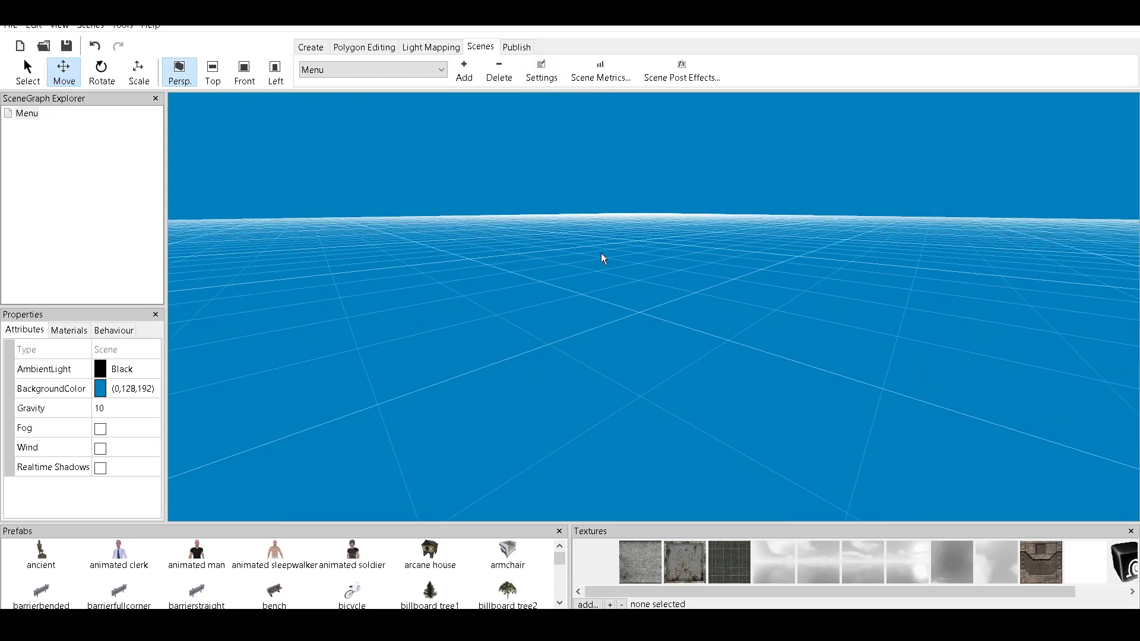
click(308, 49)
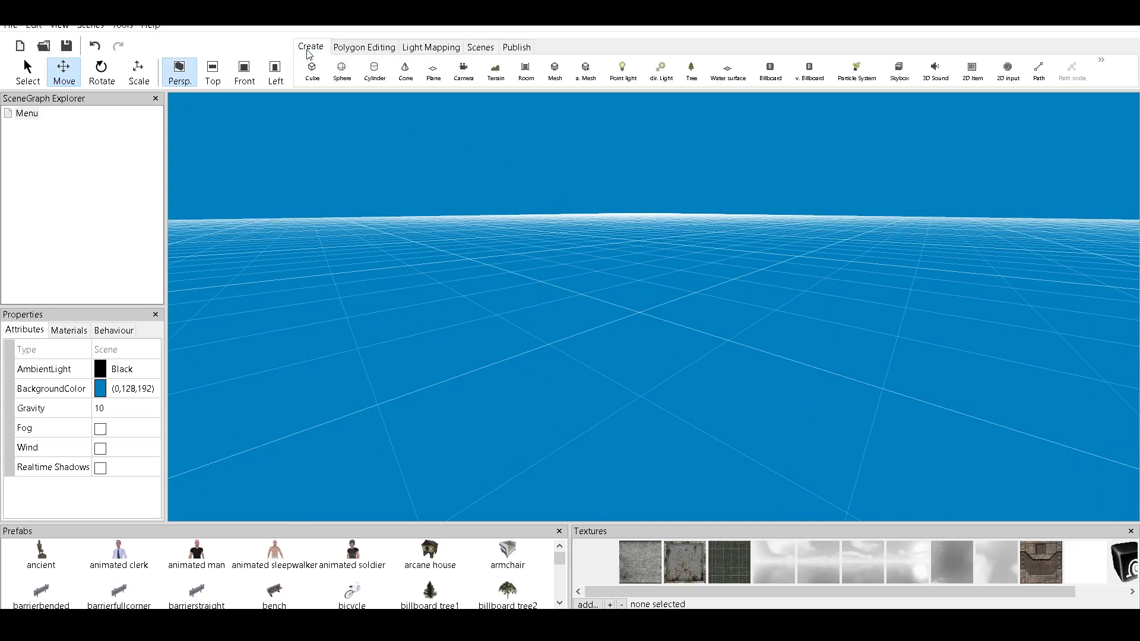
click(972, 70)
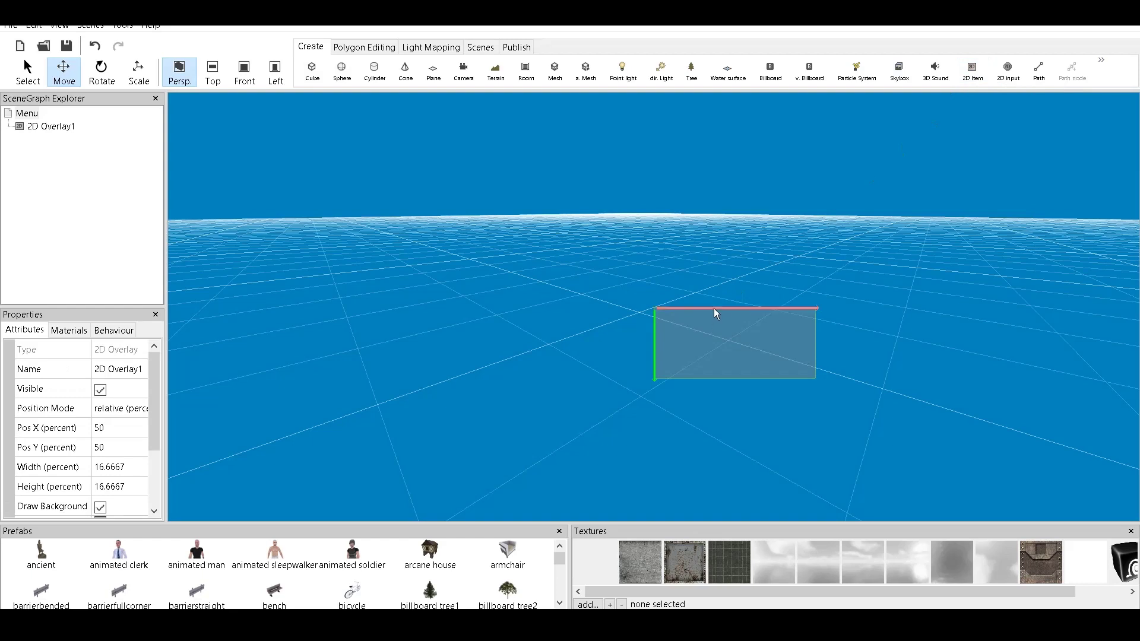
drag(714, 307, 611, 246)
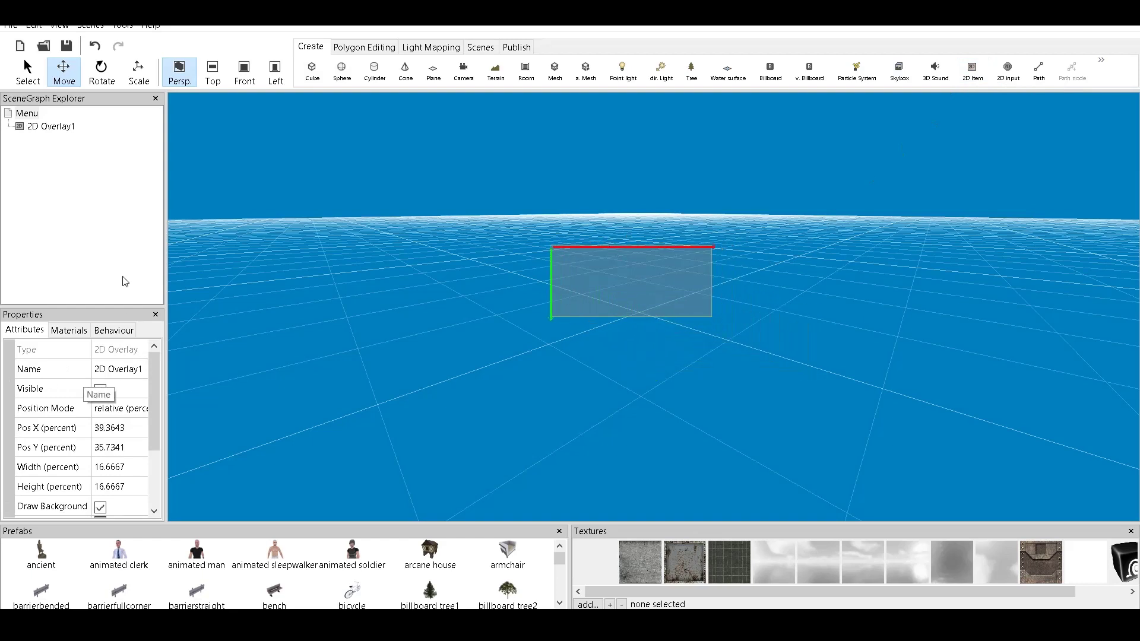
Step: Rename the 2D overlay as Play
click(60, 129)
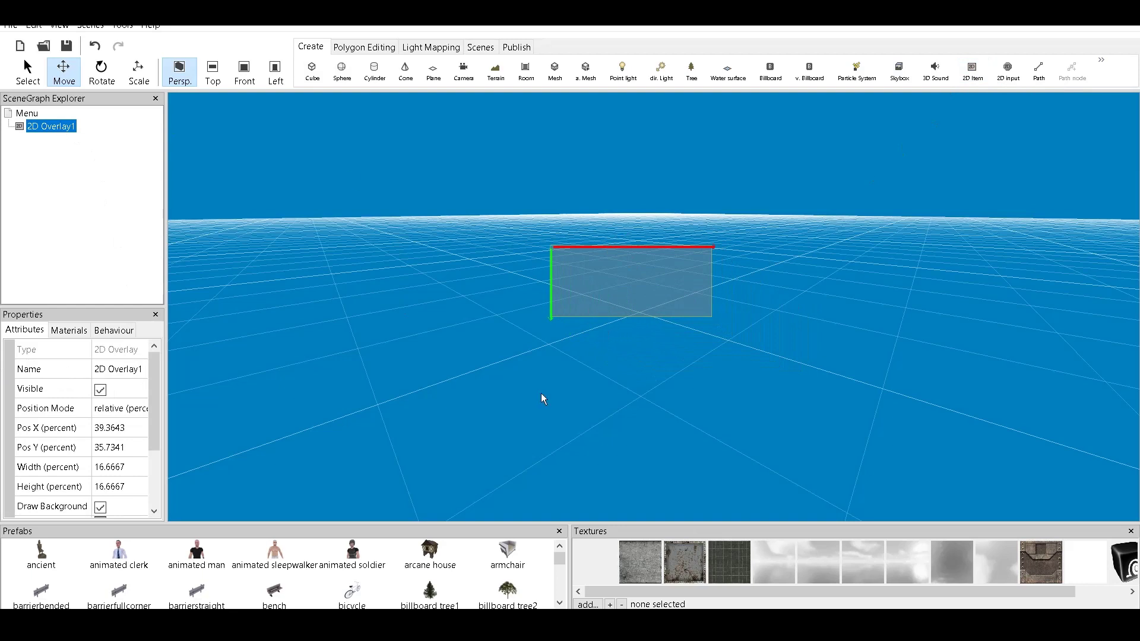
click(136, 369)
text(Play)
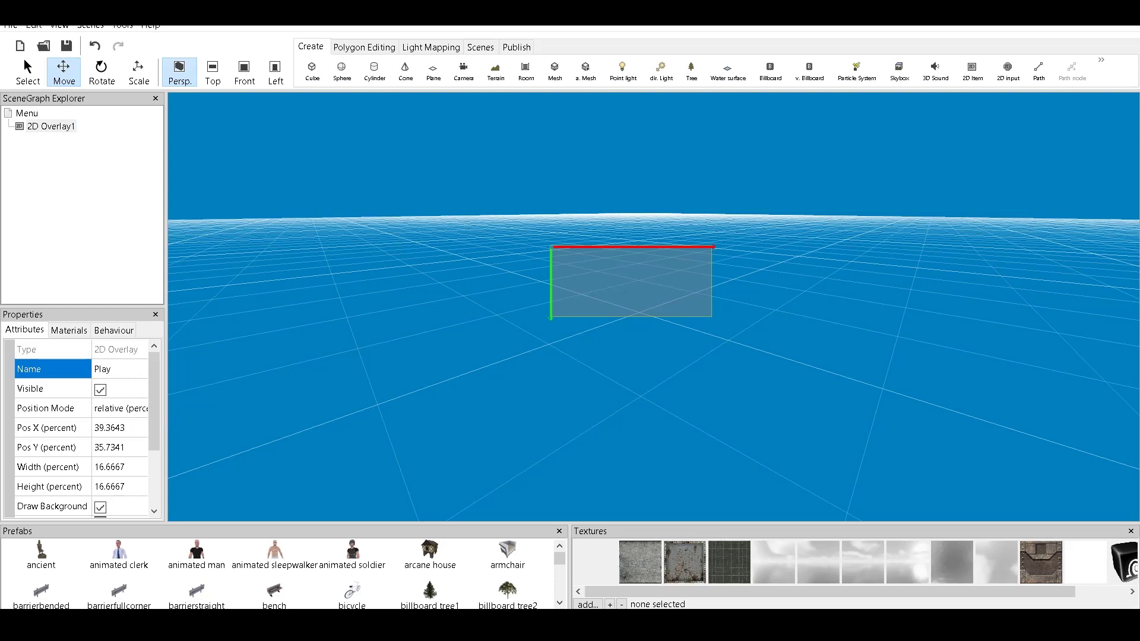
click(337, 373)
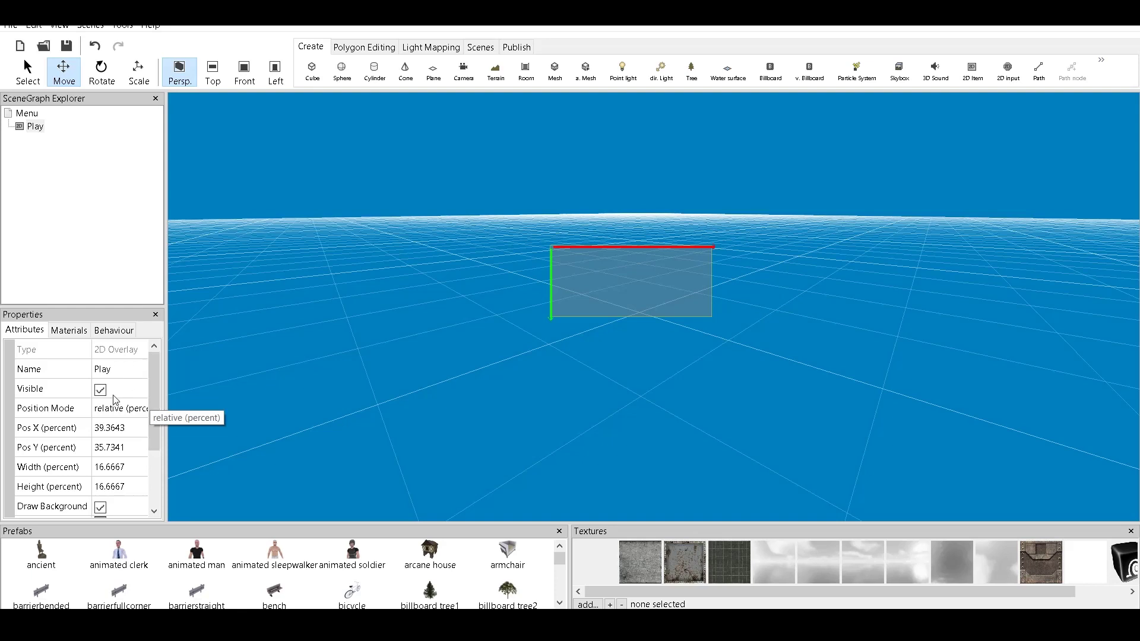
Step: Reposition the Play overlay freehand to about 27 percent X and 42 percent Y
scroll(156, 415, down, 1)
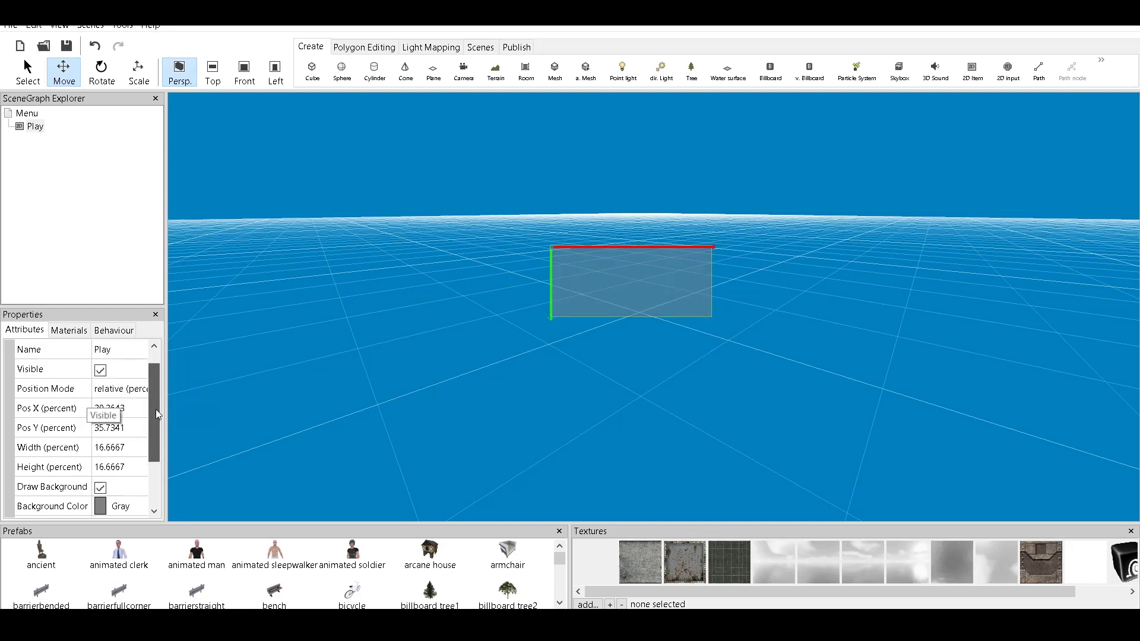
scroll(158, 419, down, 2)
scroll(158, 422, up, 2)
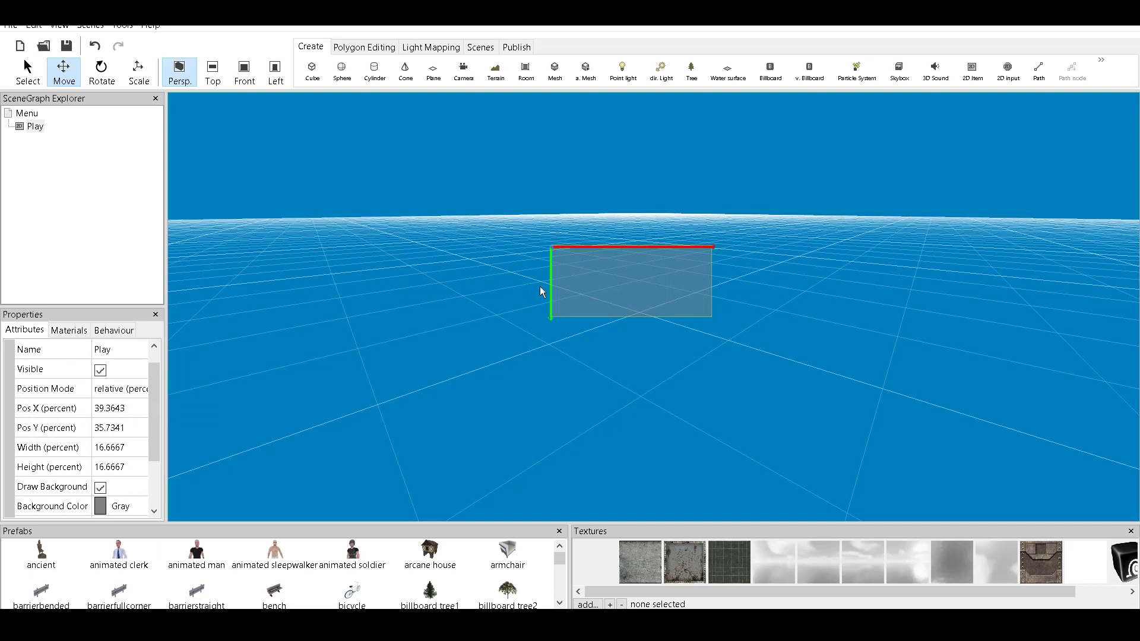
drag(550, 301, 545, 334)
drag(575, 287, 460, 282)
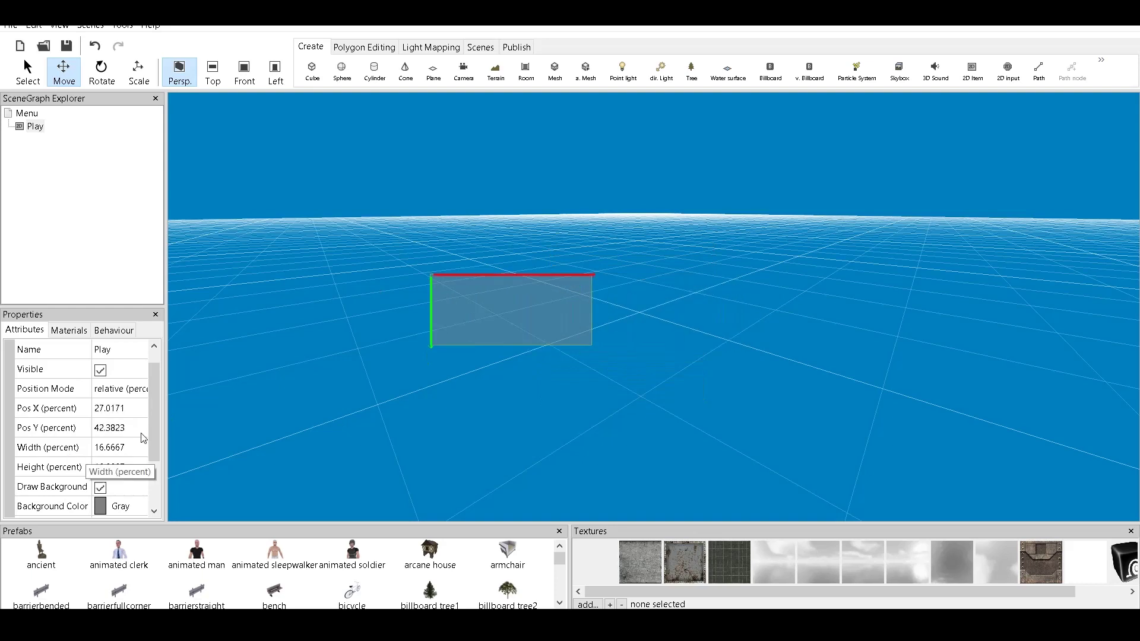
Step: Set the Play overlay's horizontal and vertical positions to 30 percent each
double_click(126, 408)
text(30)
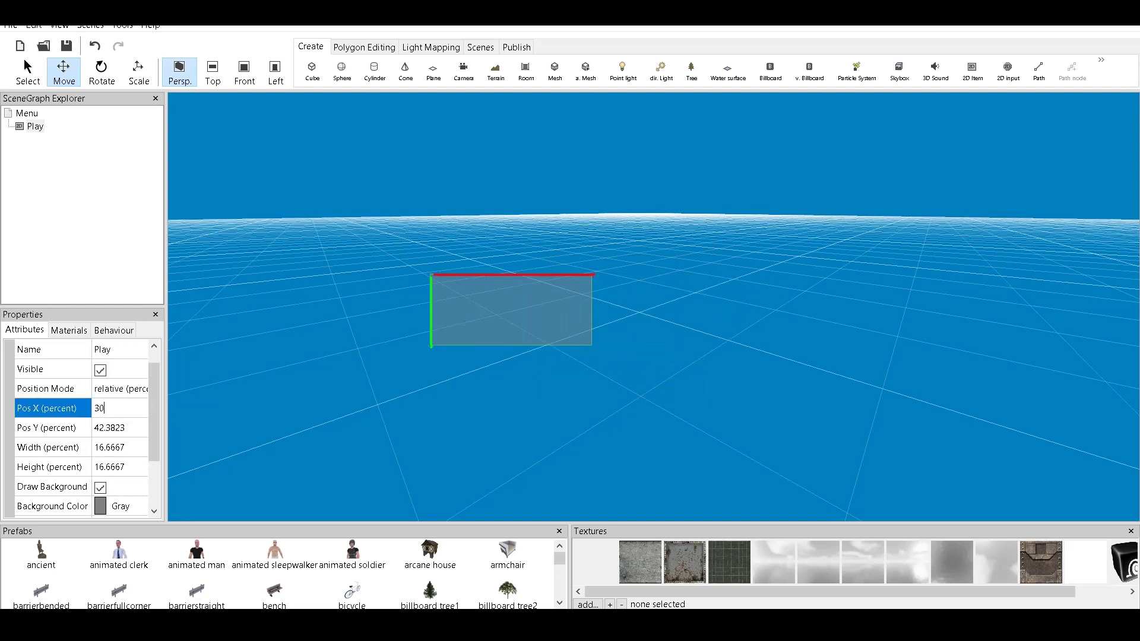
key(Return)
double_click(125, 426)
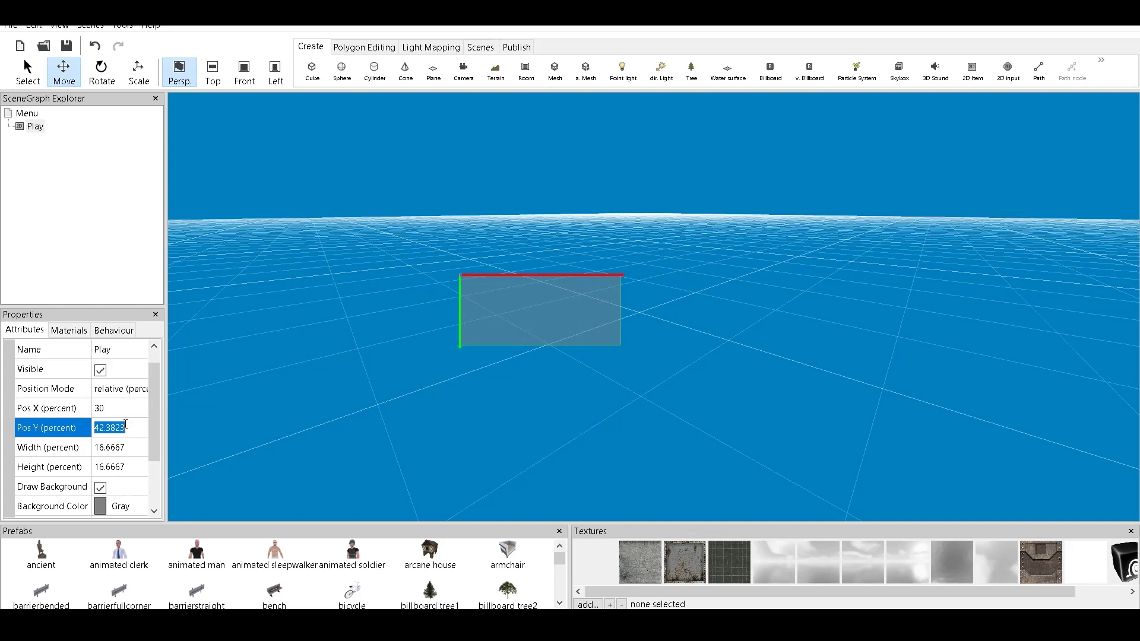
text(30)
key(Return)
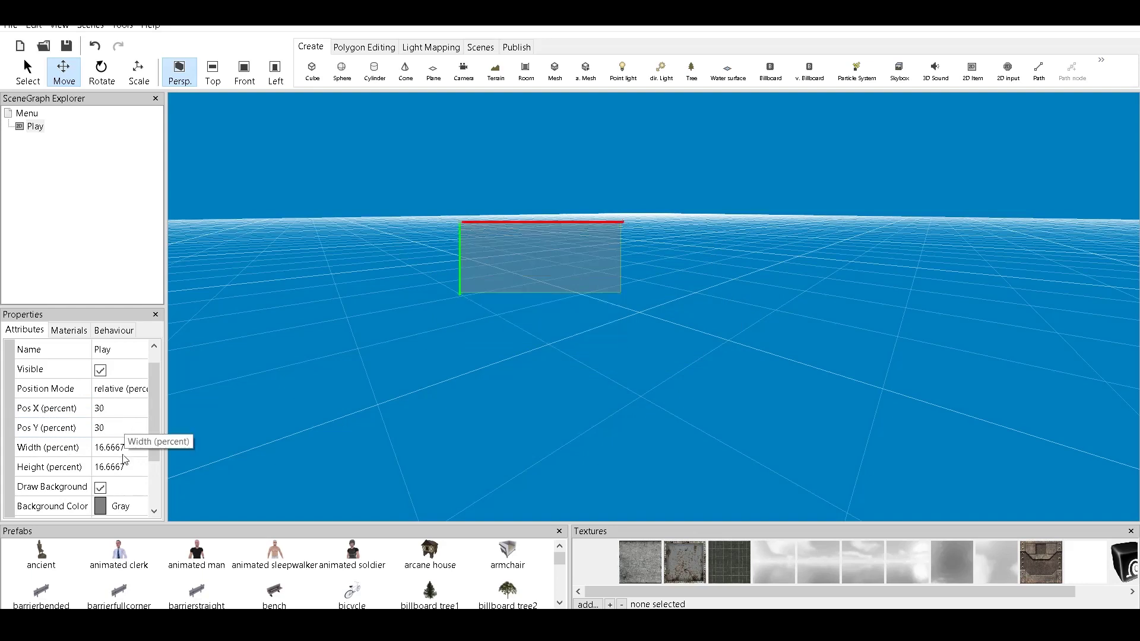
Step: Scale the Play overlay freehand to about 15 percent width and 17 percent height
double_click(126, 449)
click(72, 472)
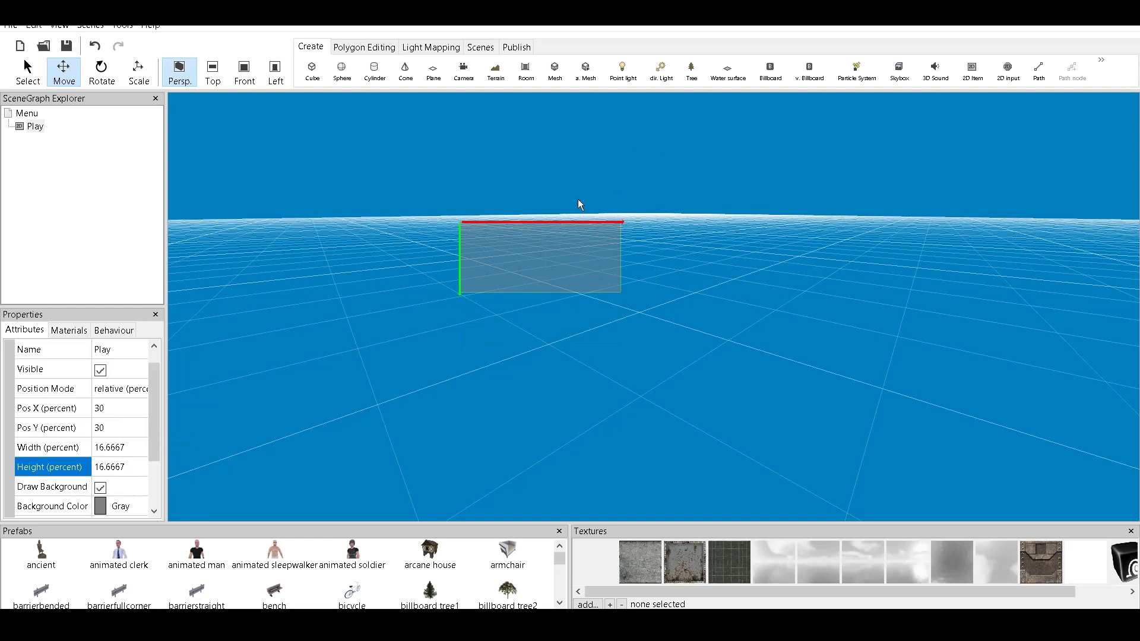
click(143, 80)
mouse_move(558, 222)
mouse_down()
mouse_move(910, 222)
mouse_move(967, 391)
mouse_move(867, 260)
mouse_move(680, 315)
mouse_move(561, 241)
mouse_up()
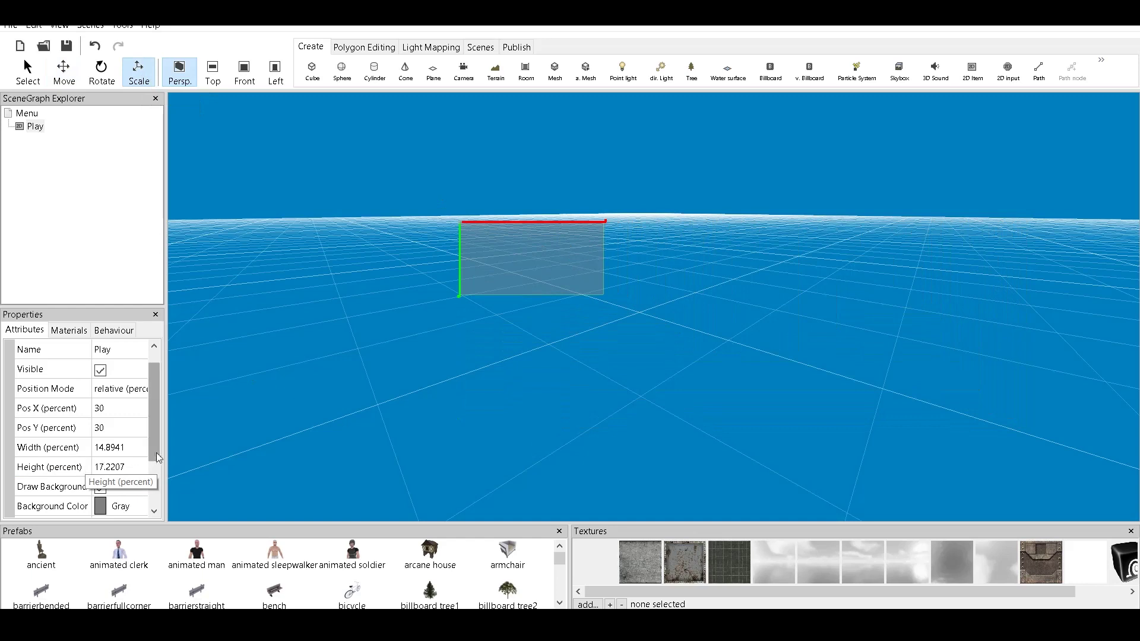
Step: Set the Play overlay's background colour to white and rescale it freehand to about 11 percent width and 20 percent height
scroll(155, 453, down, 2)
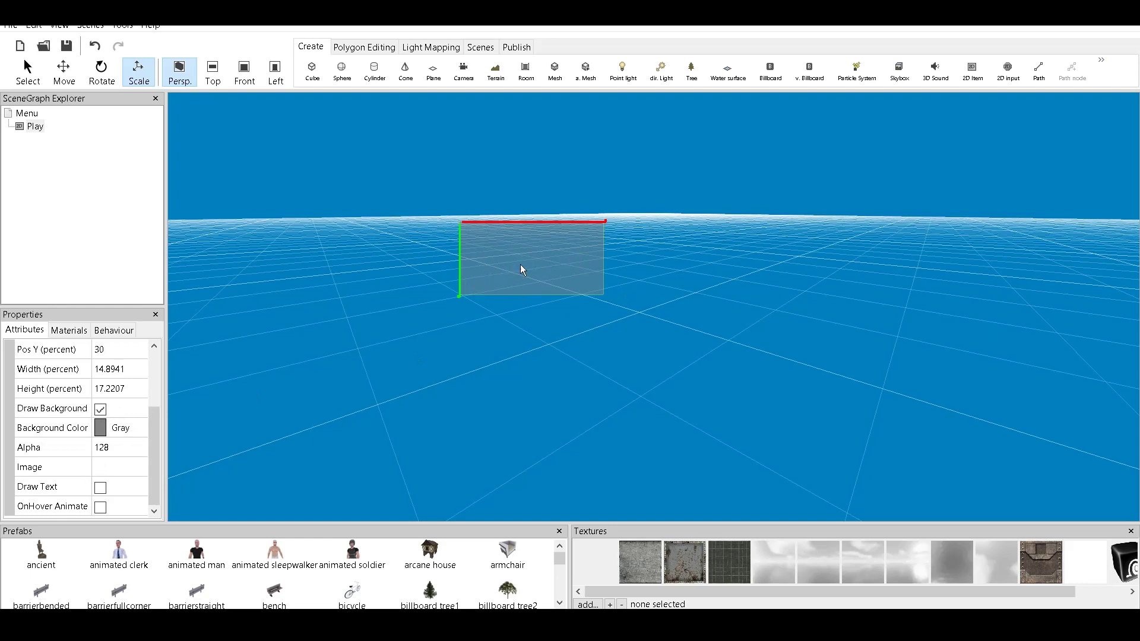
click(100, 409)
click(101, 448)
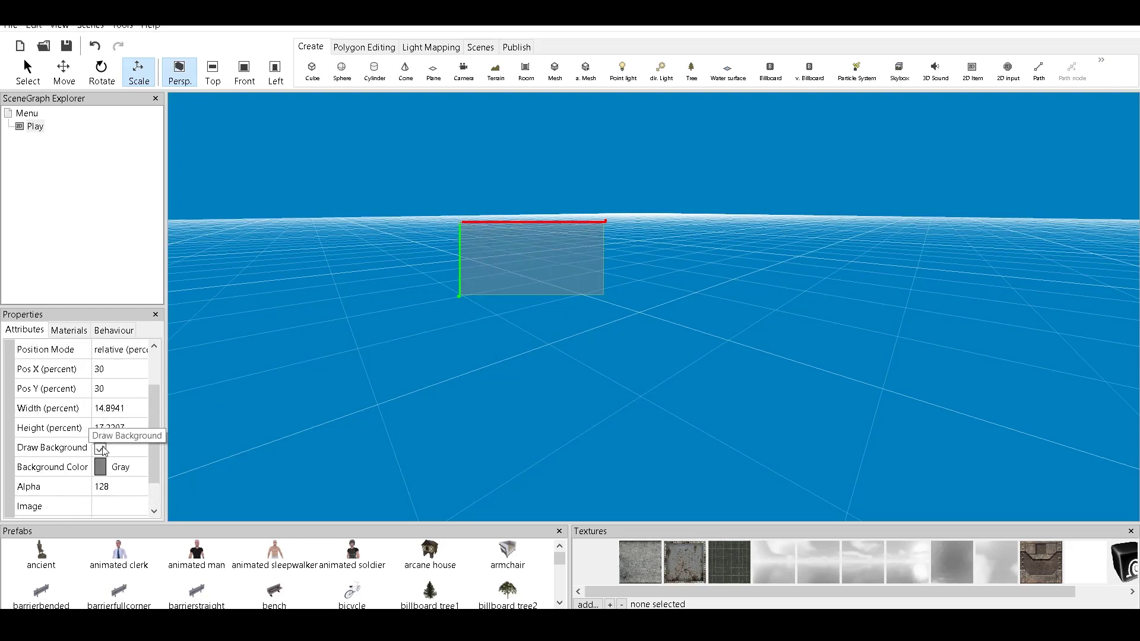
double_click(140, 466)
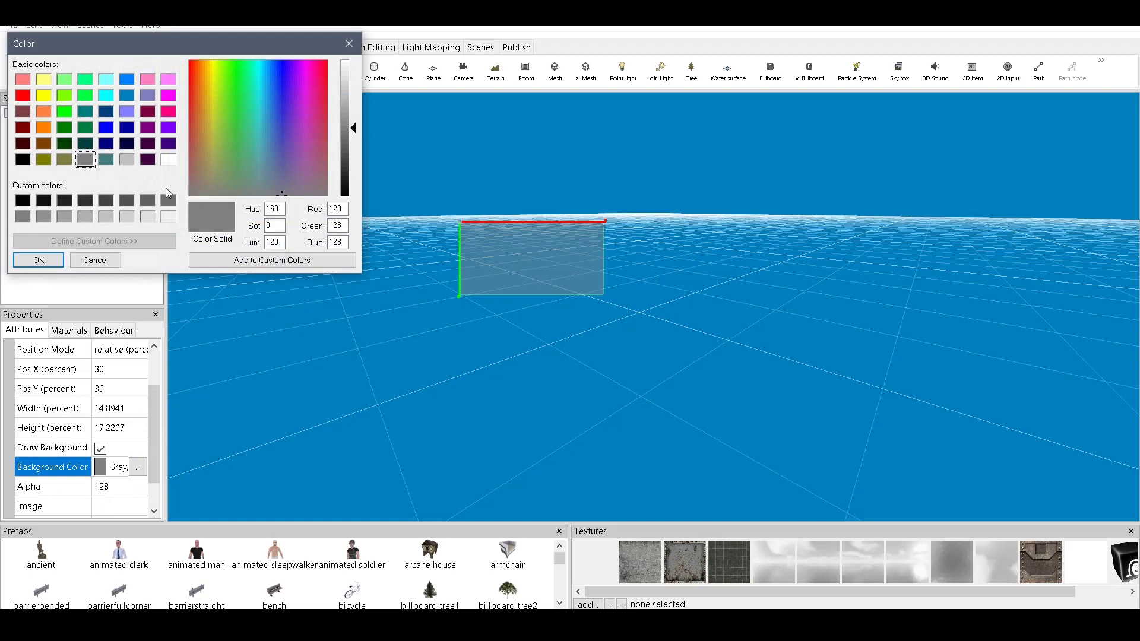
click(168, 159)
click(30, 261)
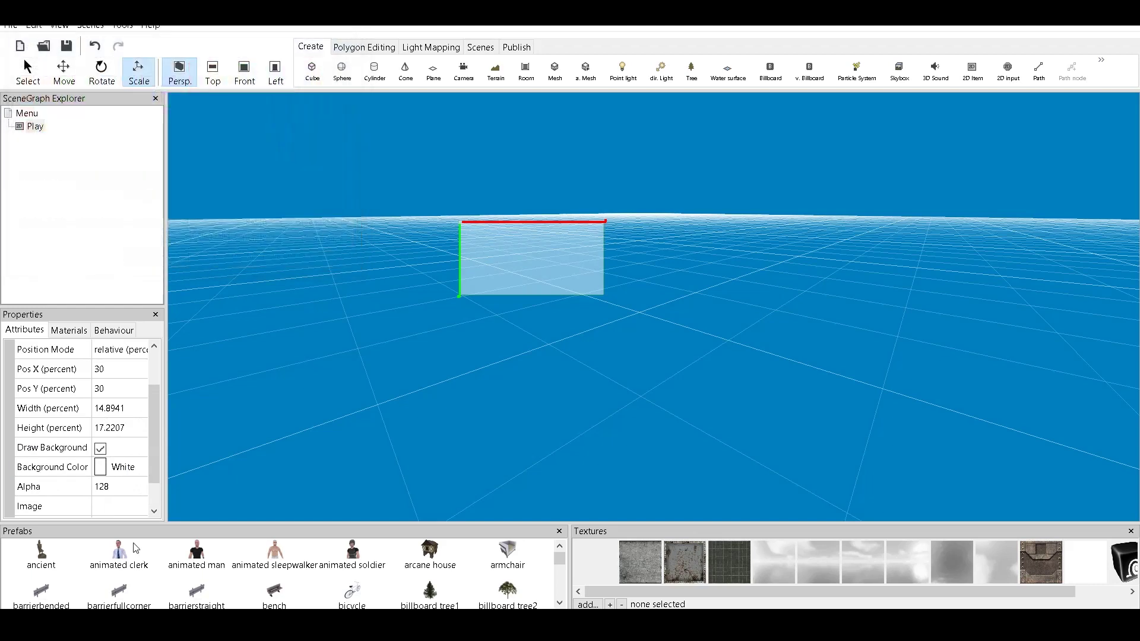
double_click(112, 487)
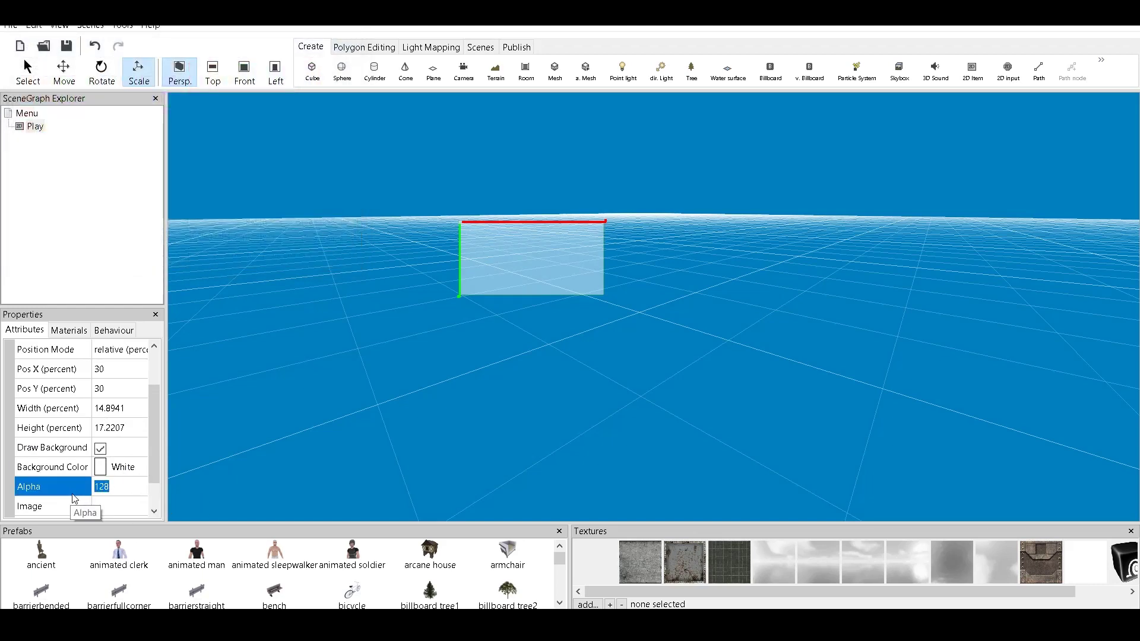
drag(546, 223, 513, 240)
Step: Try alpha values of 0 and 200 for the Play overlay's background
click(119, 497)
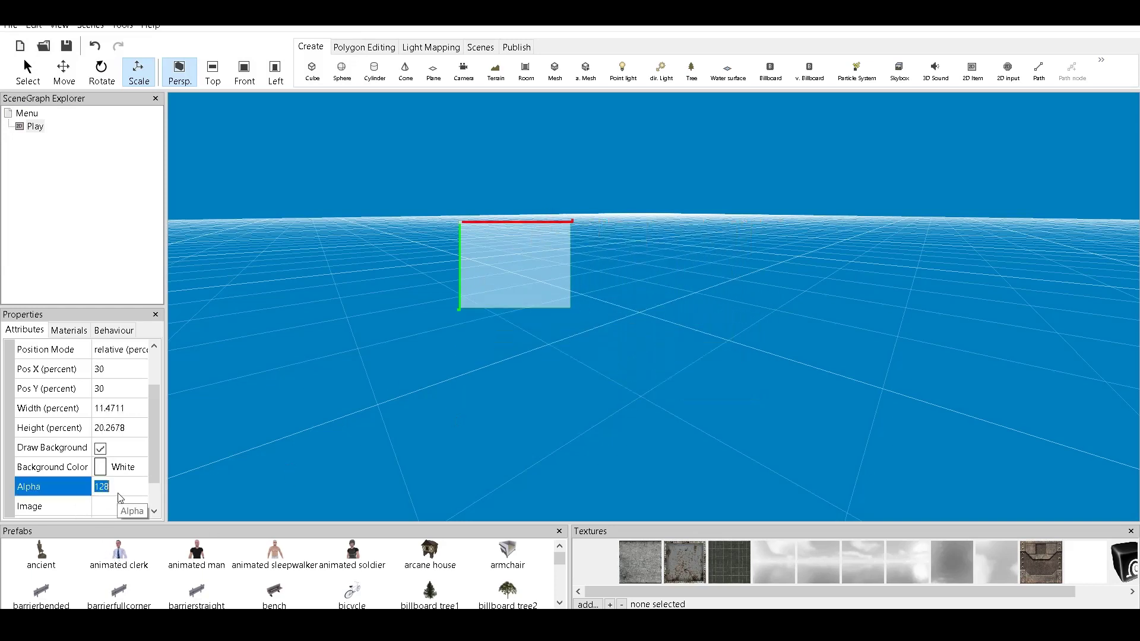
text(0)
key(Return)
click(120, 497)
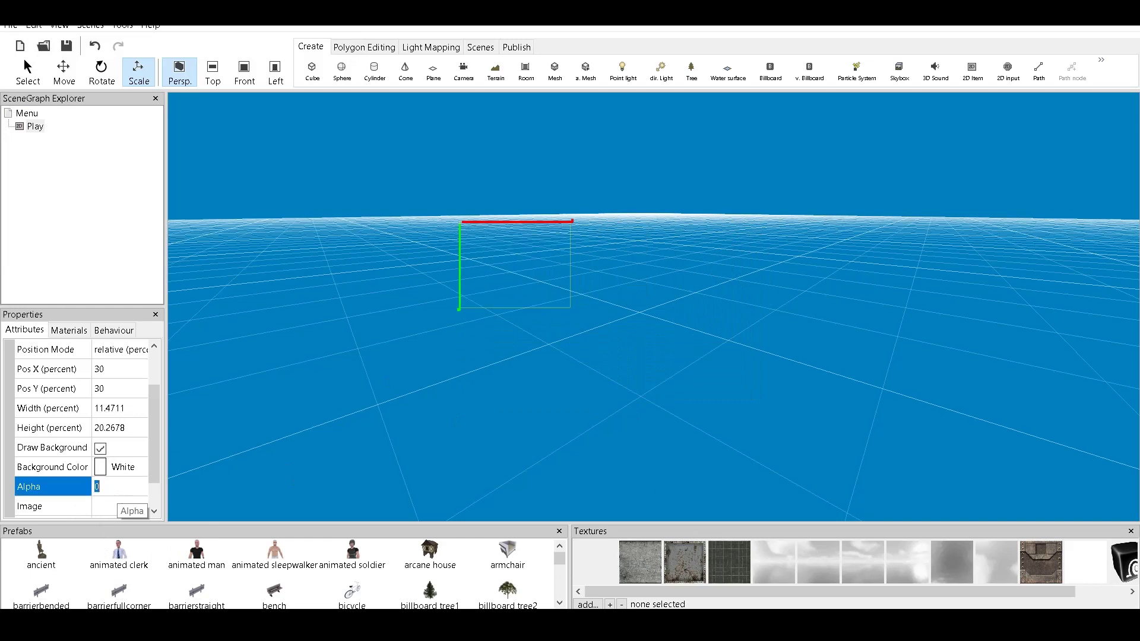
text(200)
key(Return)
Step: Set the Play overlay's alpha to 255
click(118, 494)
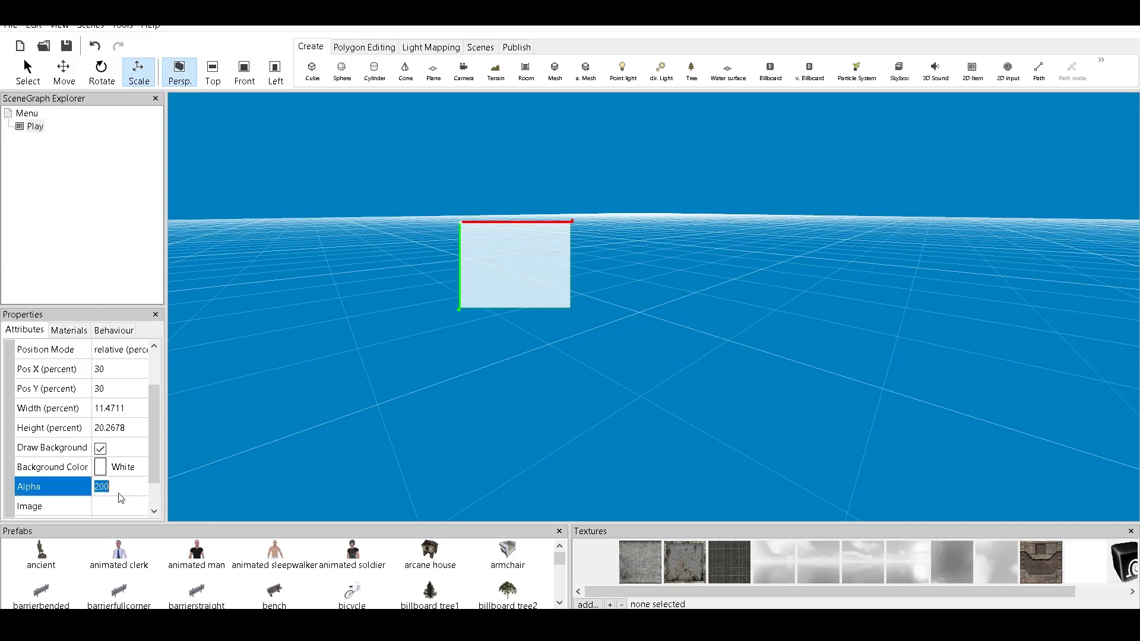
text(255)
key(Return)
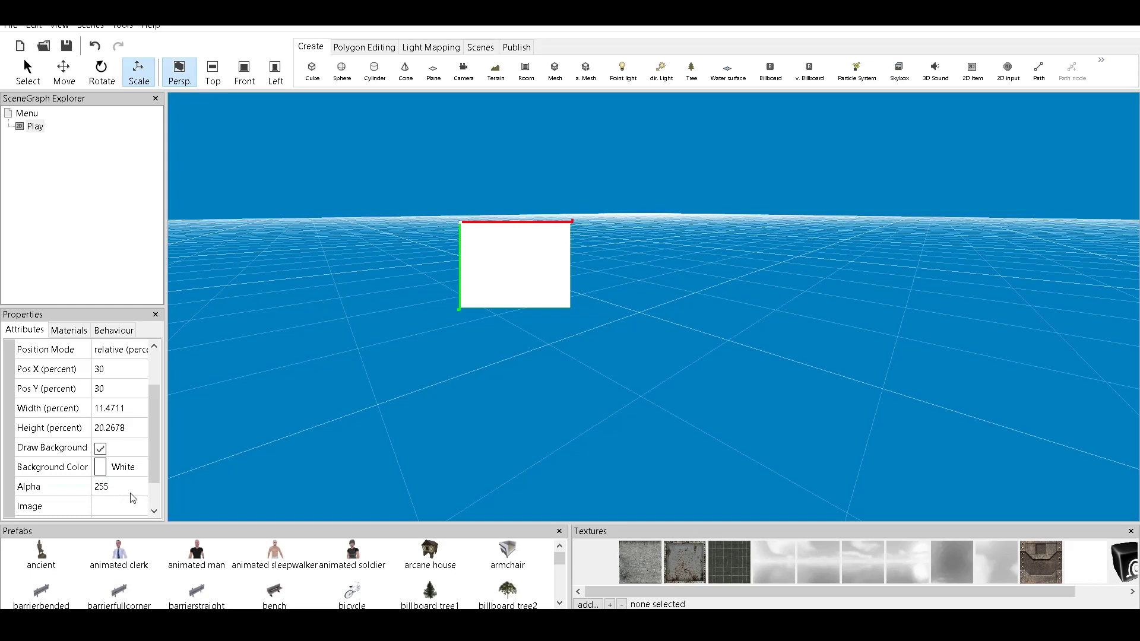
Step: Enable text drawing on the Play overlay and set its text to PLAY
scroll(151, 447, down, 1)
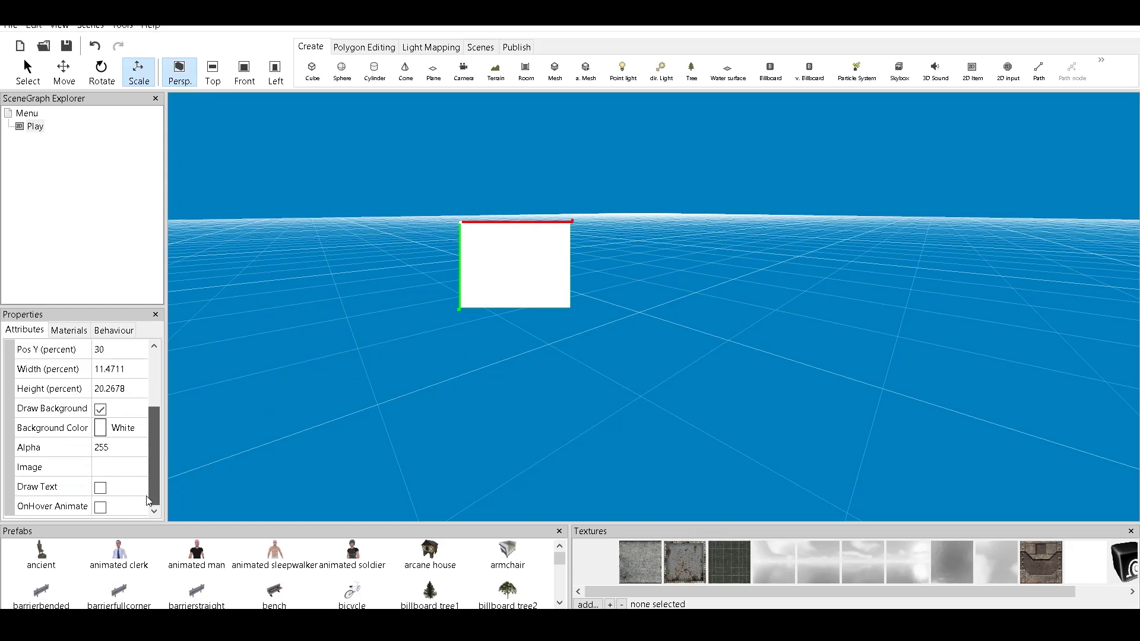
click(120, 467)
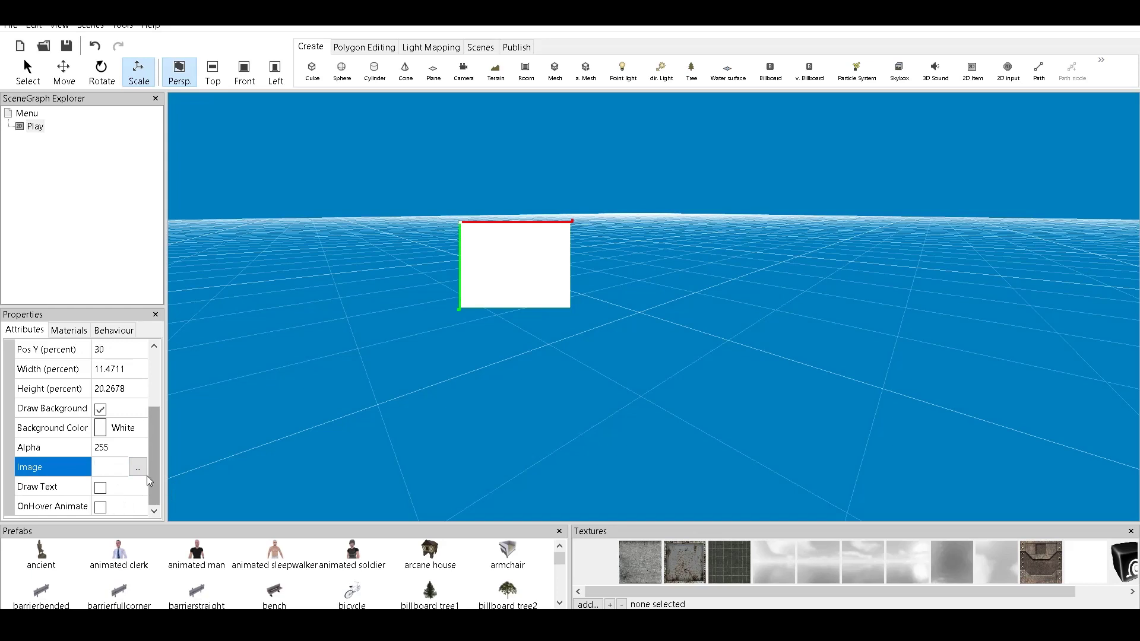
click(100, 488)
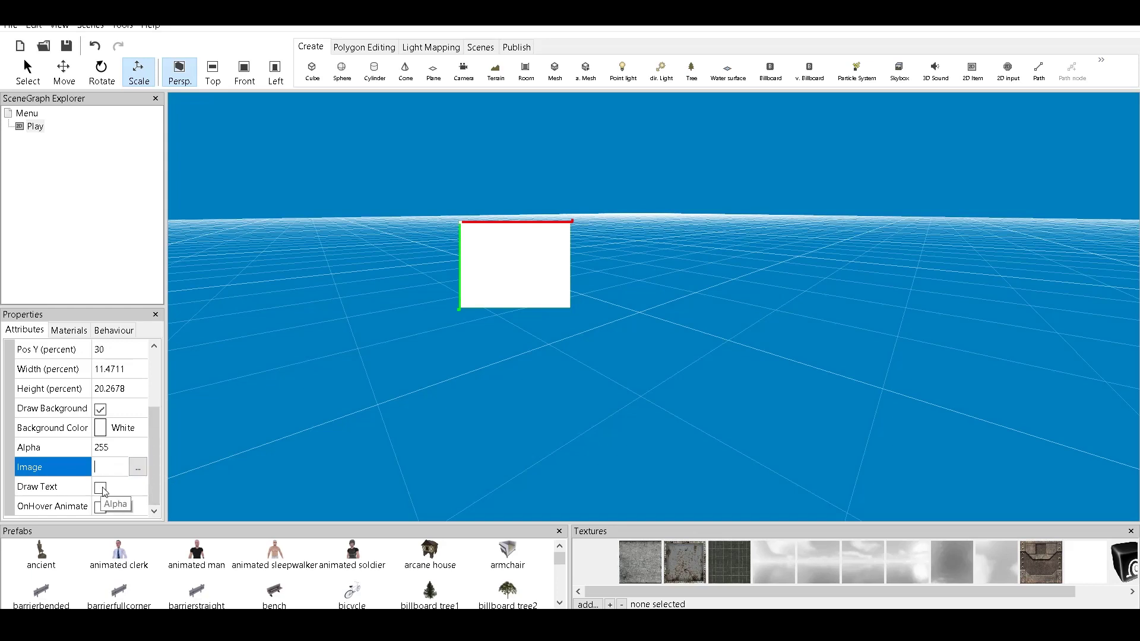
scroll(151, 484, down, 2)
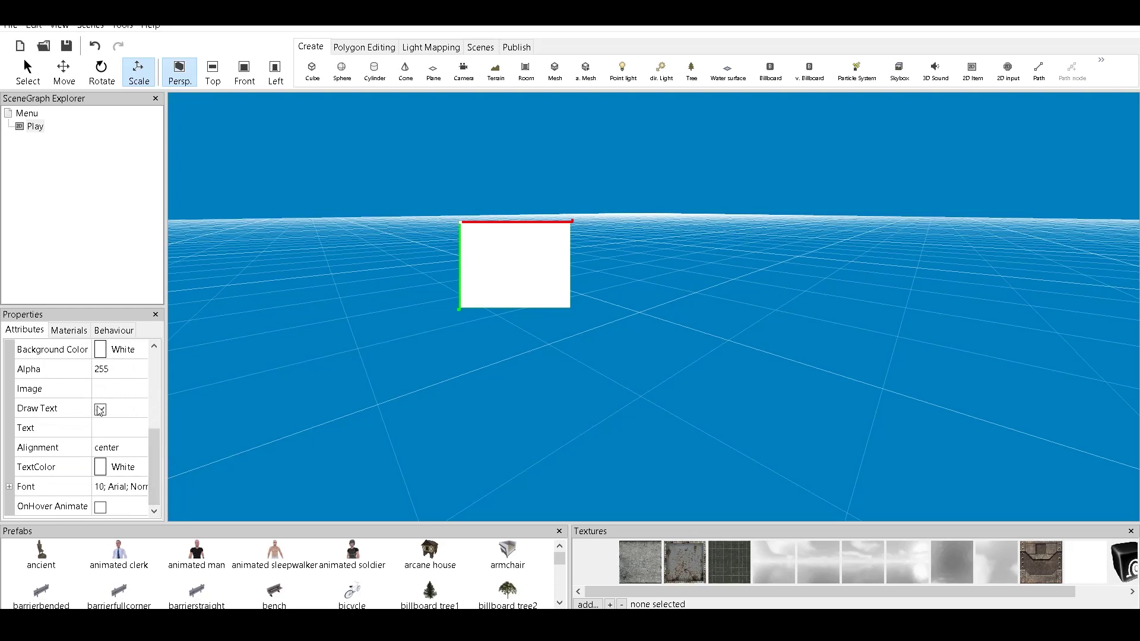
click(136, 428)
click(138, 429)
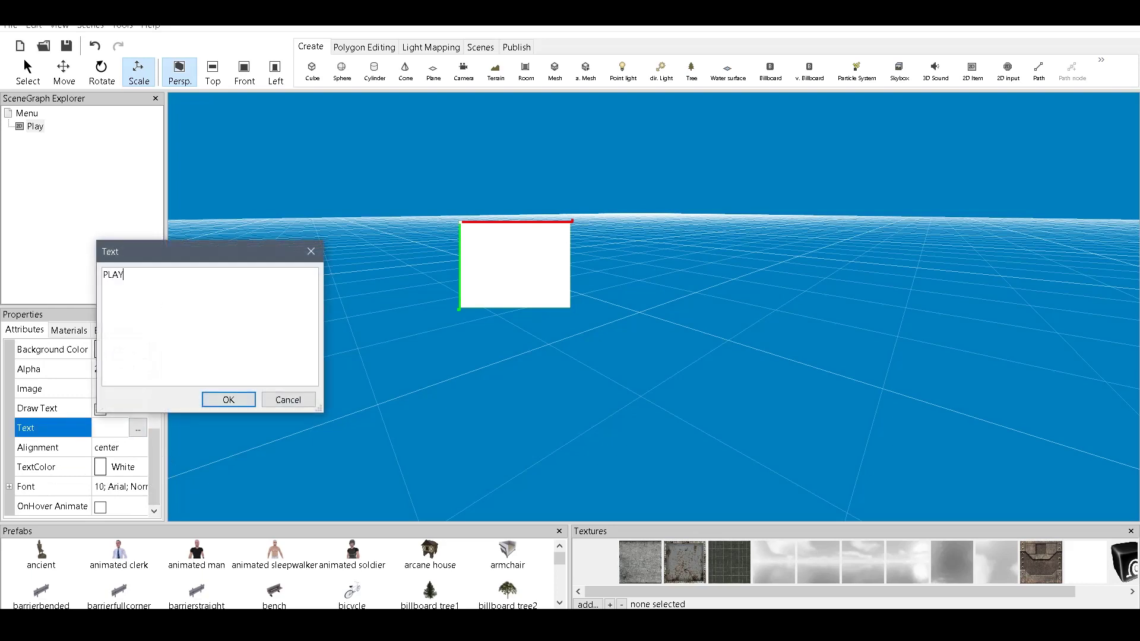
click(228, 400)
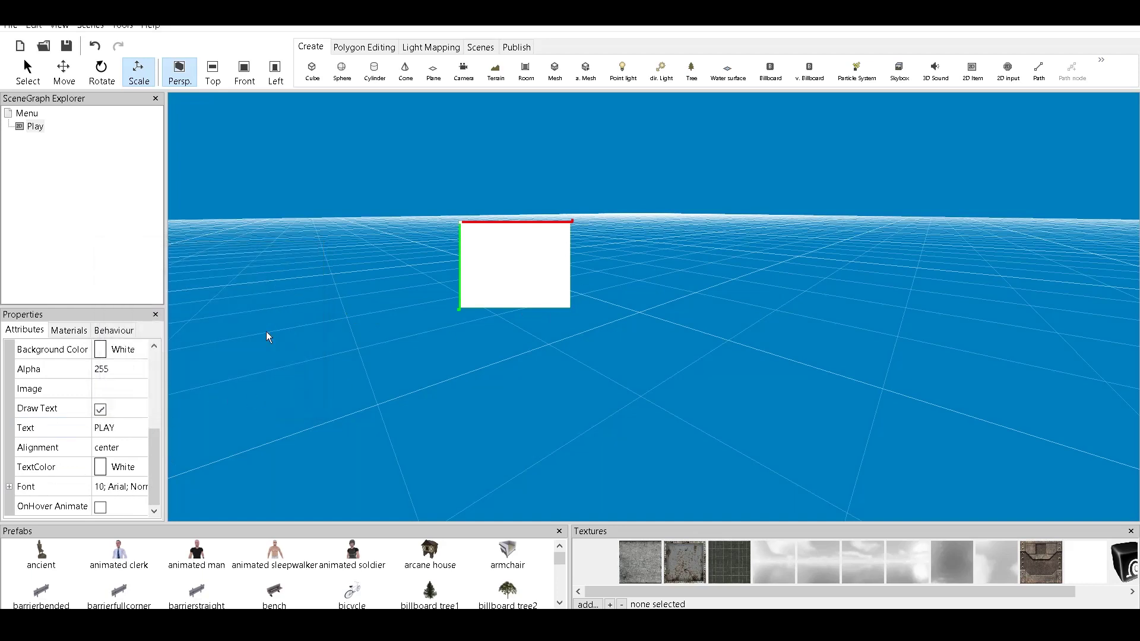
Step: Set the text colour of the Play overlay to orange
click(142, 468)
click(138, 467)
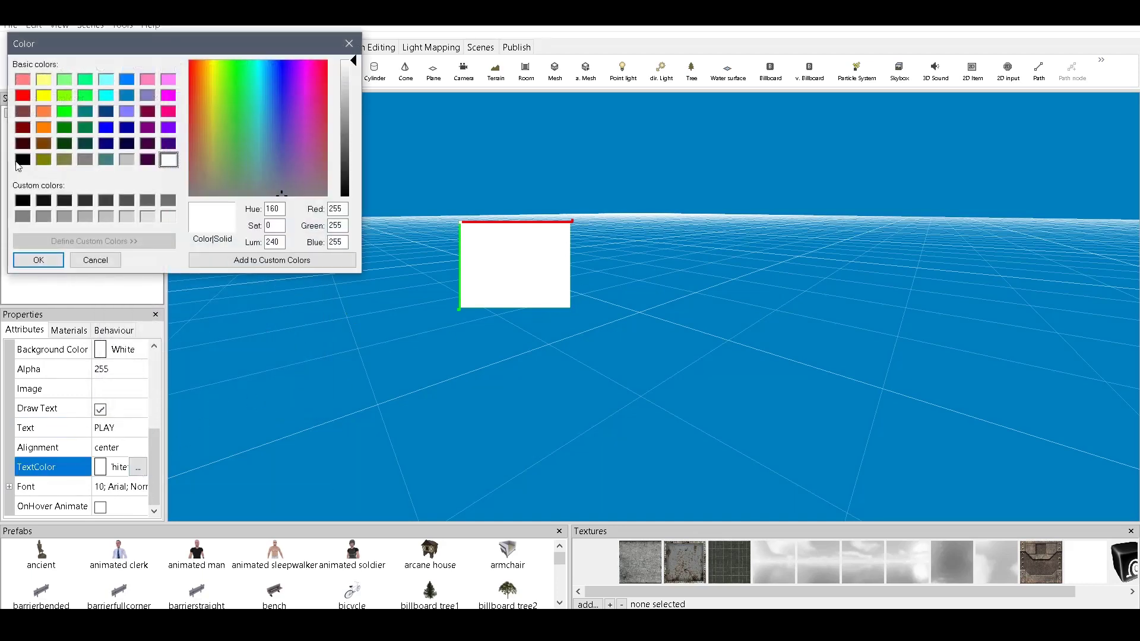
click(23, 161)
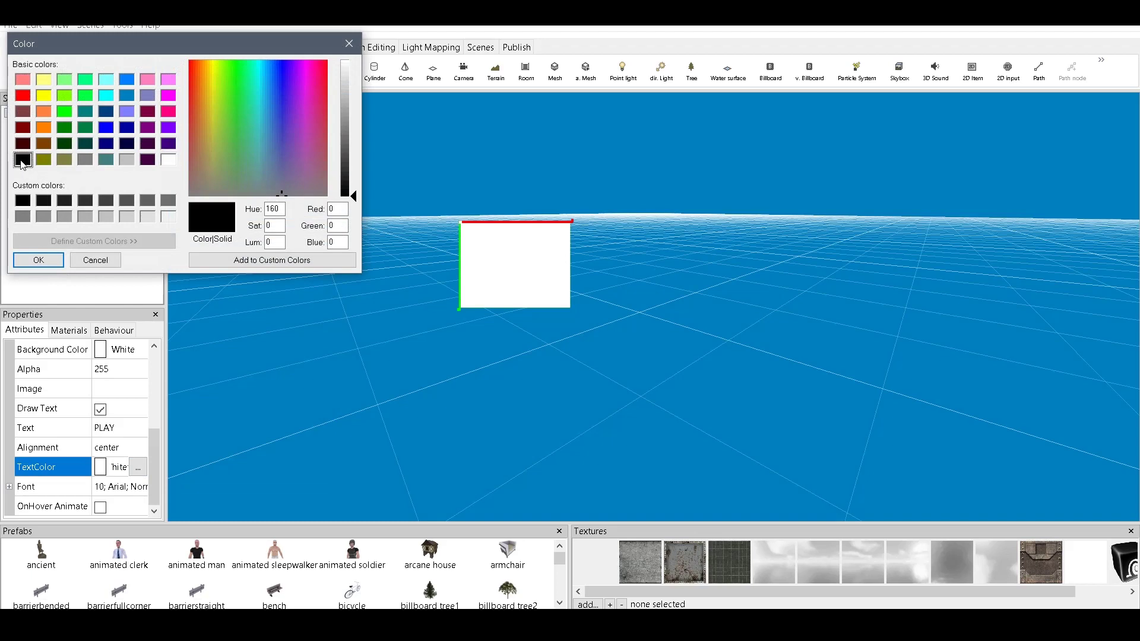
click(44, 128)
click(55, 258)
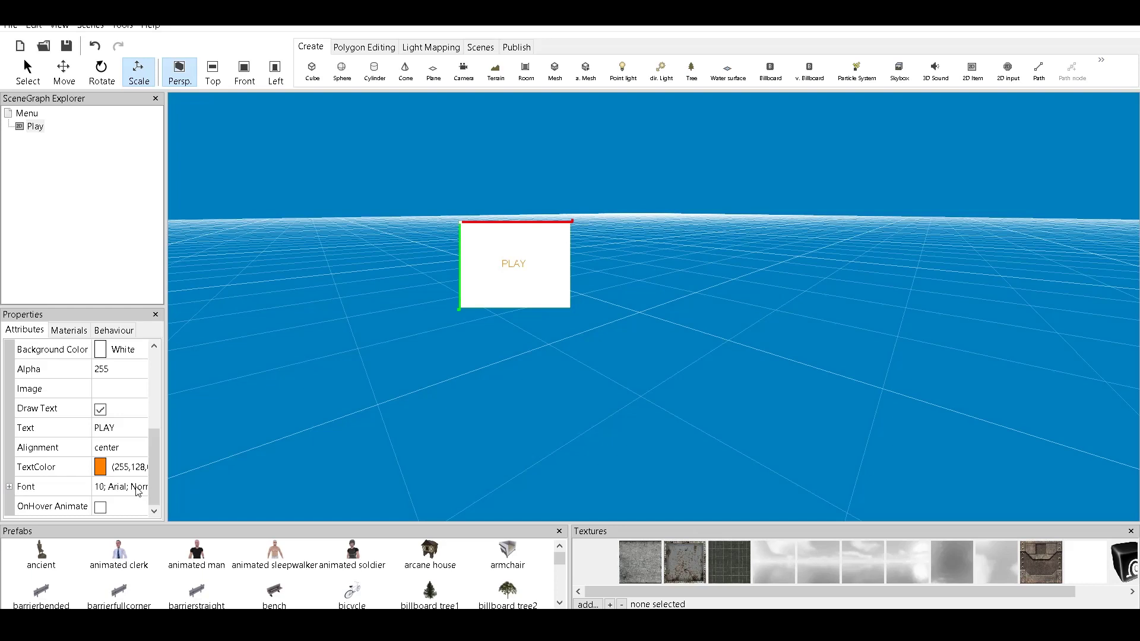
Step: Choose the BPG SuperSquare Mtavruli font in Bold style for the Play overlay's text
click(141, 490)
click(138, 487)
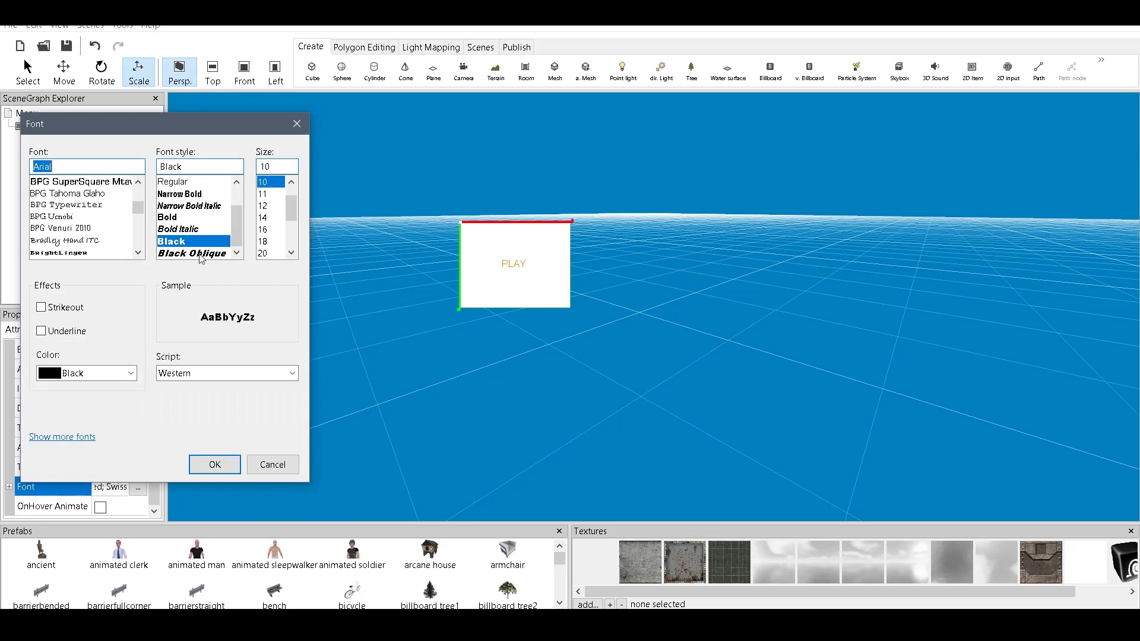
drag(165, 123, 291, 119)
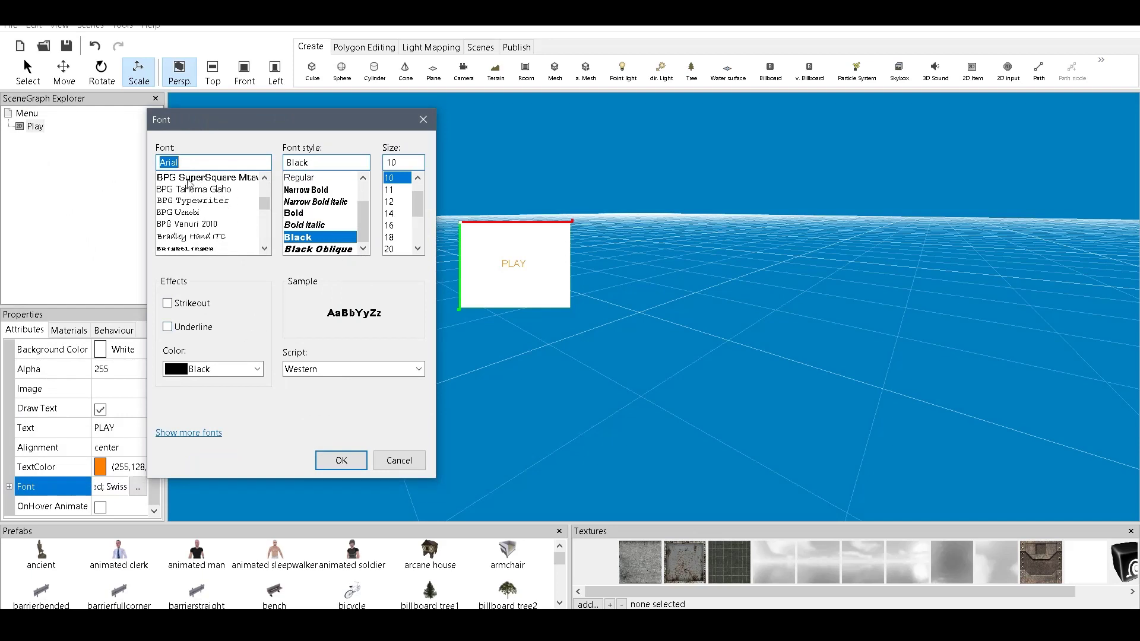
click(197, 178)
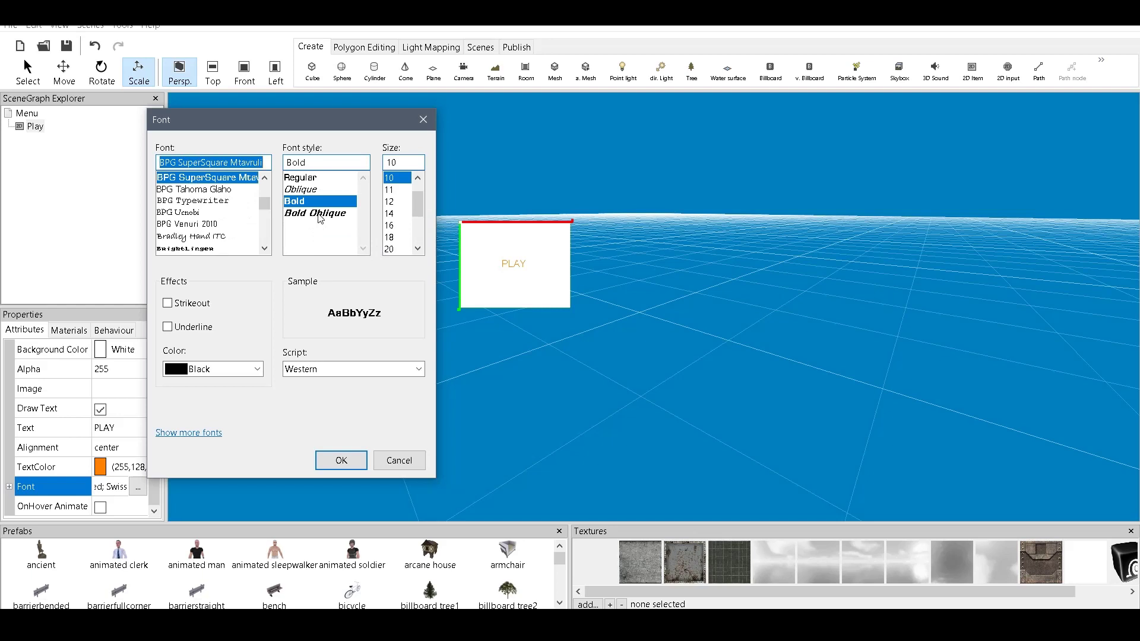
drag(319, 218, 310, 181)
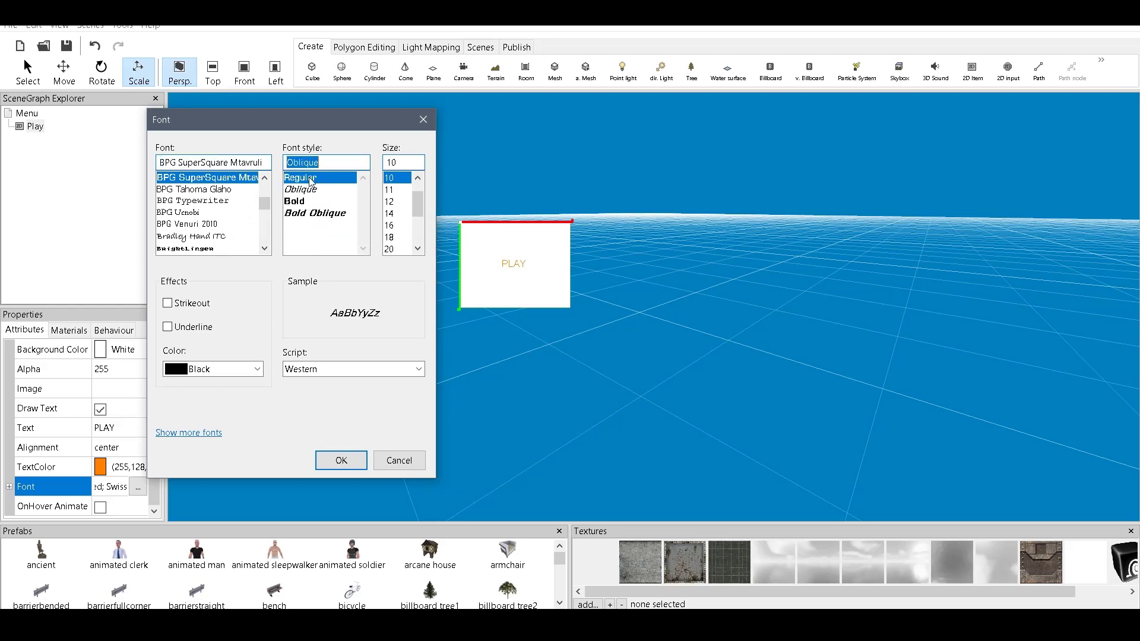
click(309, 203)
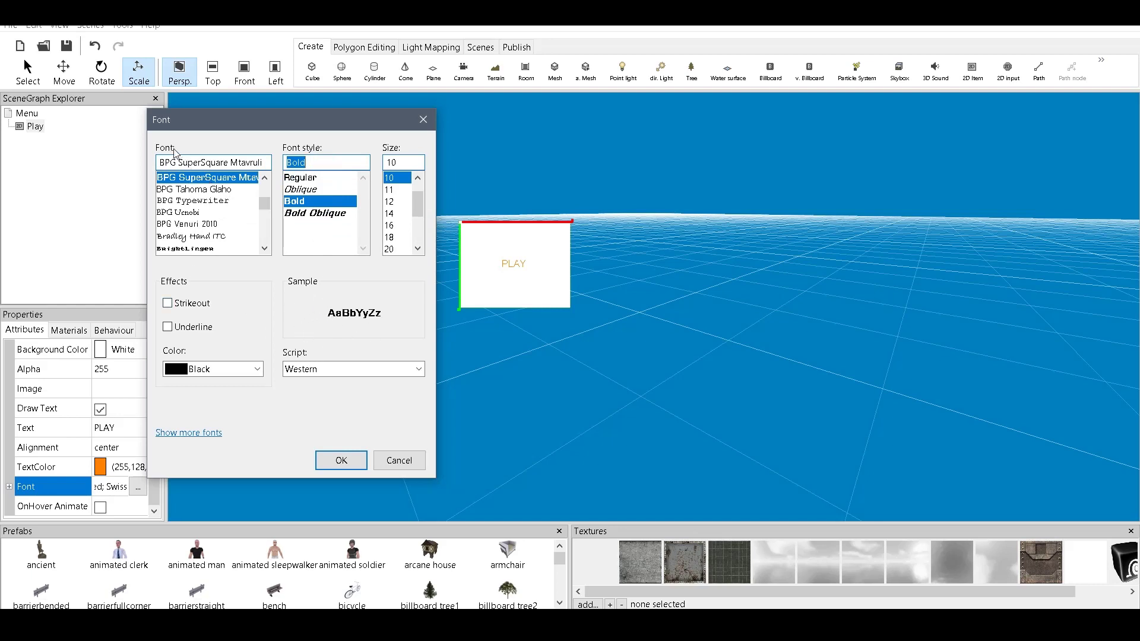
Step: Set the font size to 20 with the Western script and apply the font to the PLAY text
click(394, 249)
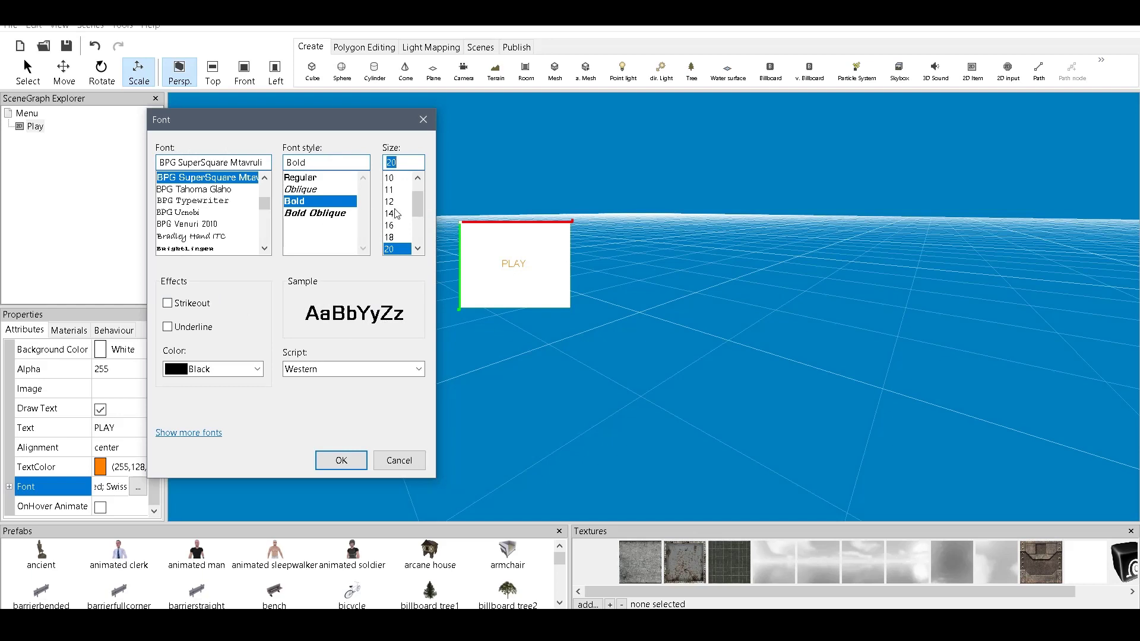
click(400, 237)
click(400, 225)
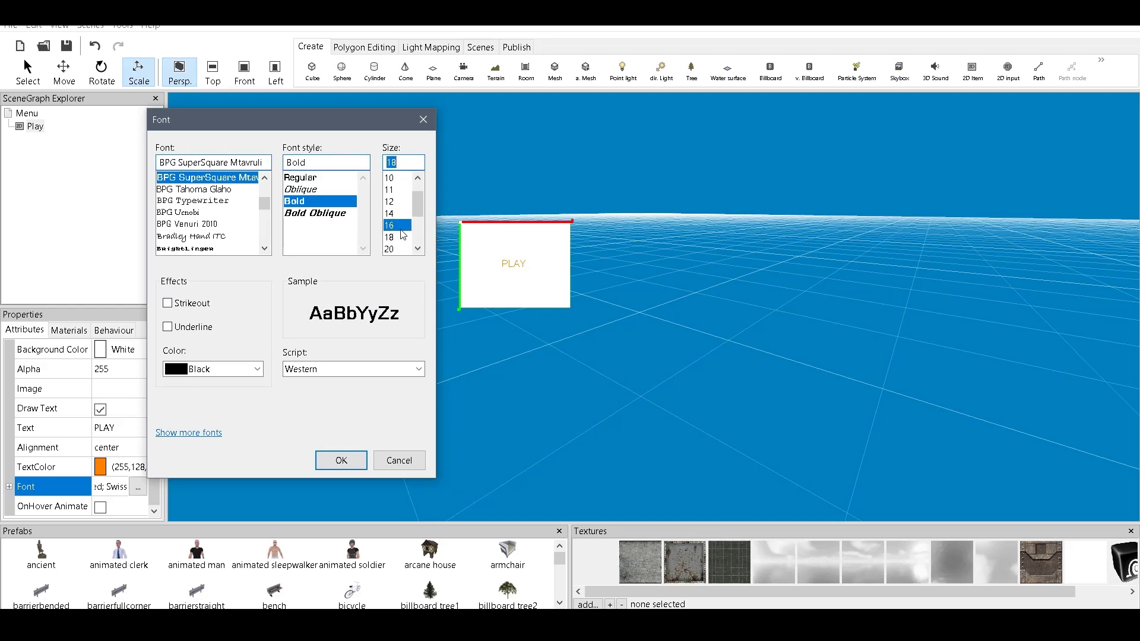
click(400, 249)
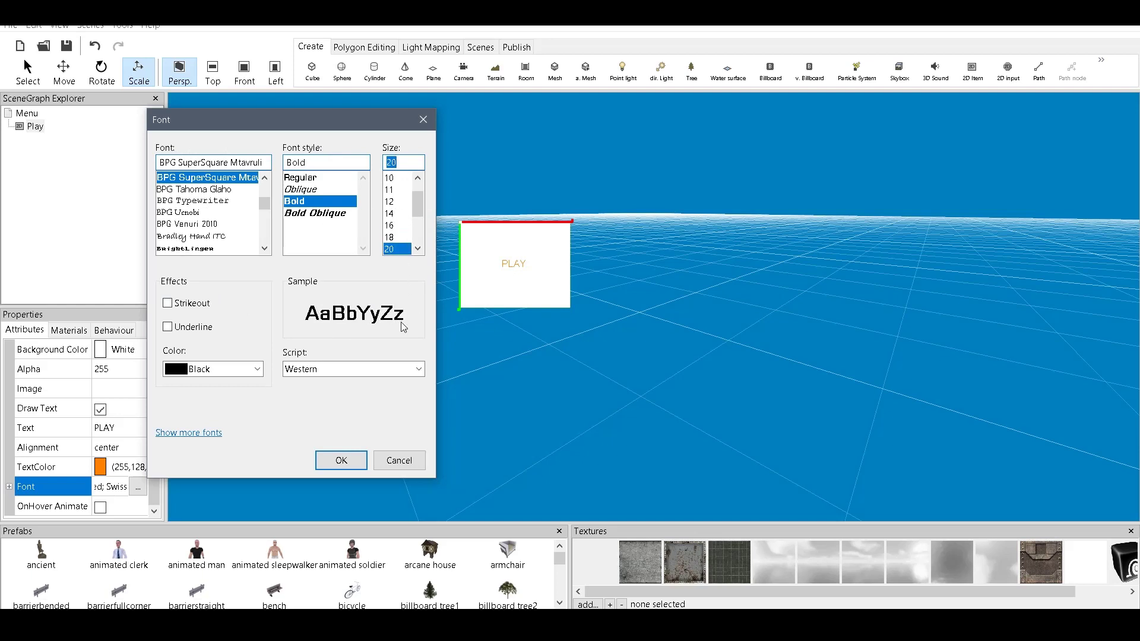
click(318, 374)
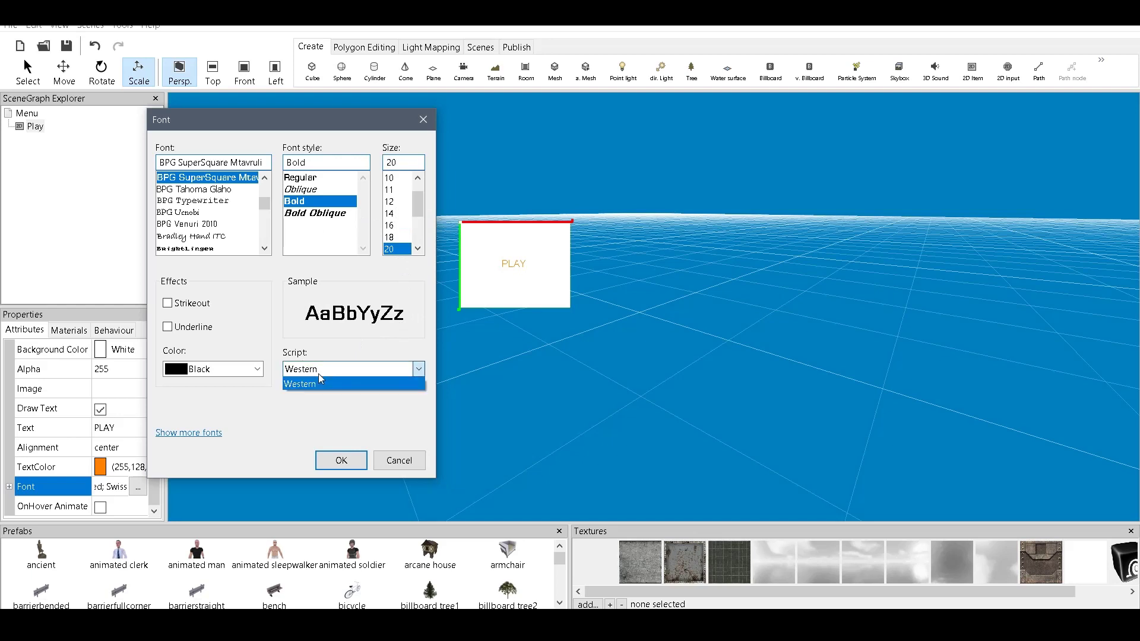
click(316, 386)
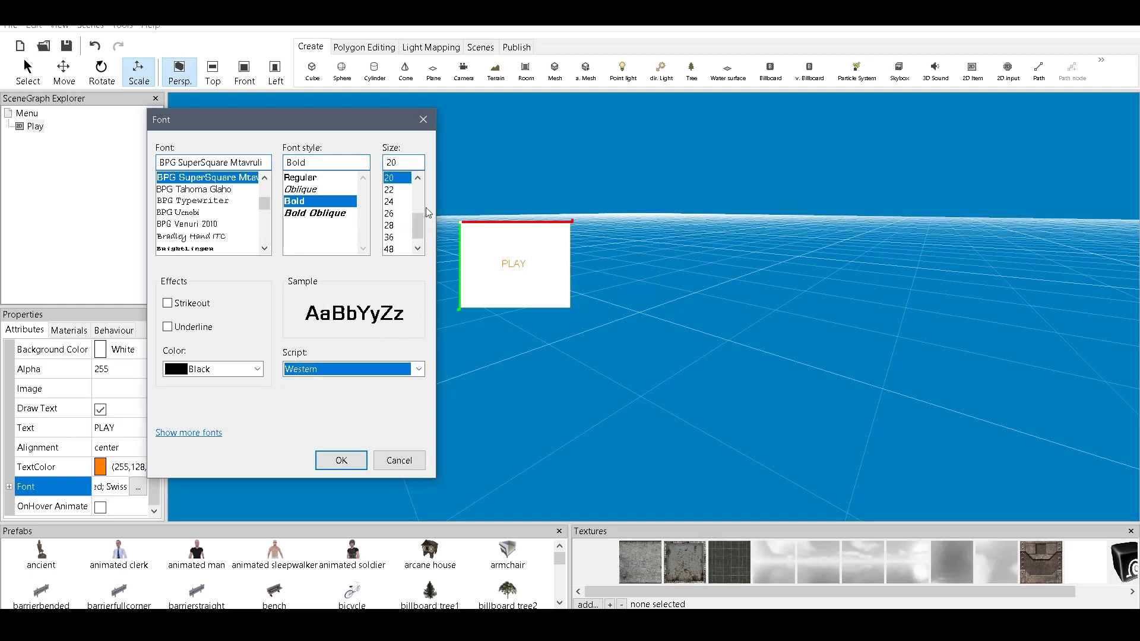
click(341, 460)
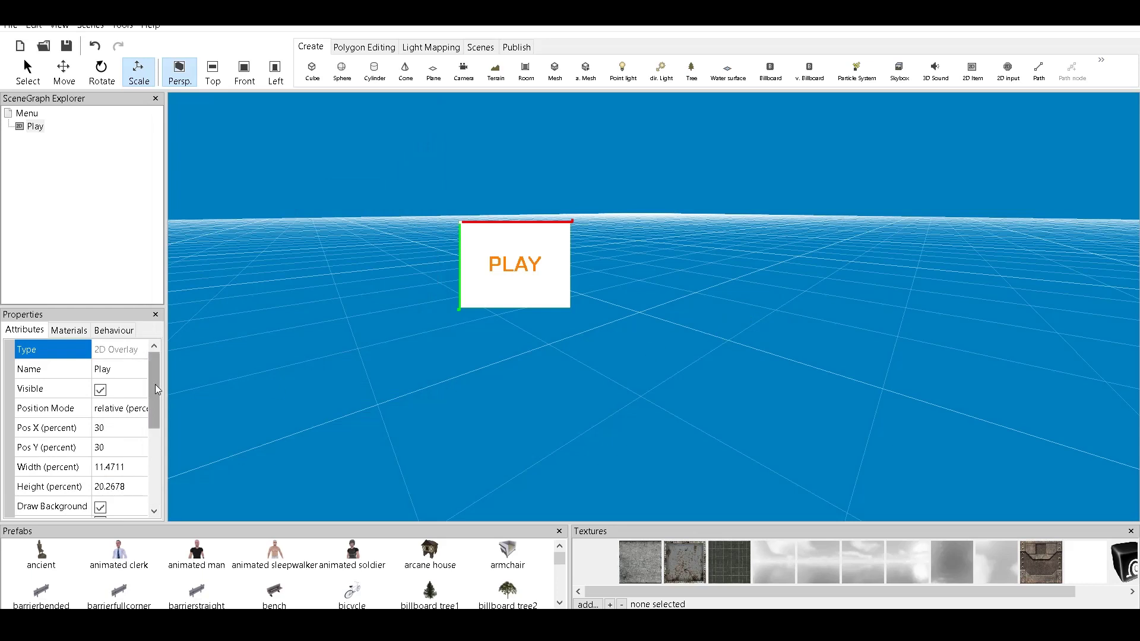
Step: Add a Simple Camera to the Menu scene as the first active camera when the scene starts
drag(157, 388, 163, 343)
click(464, 69)
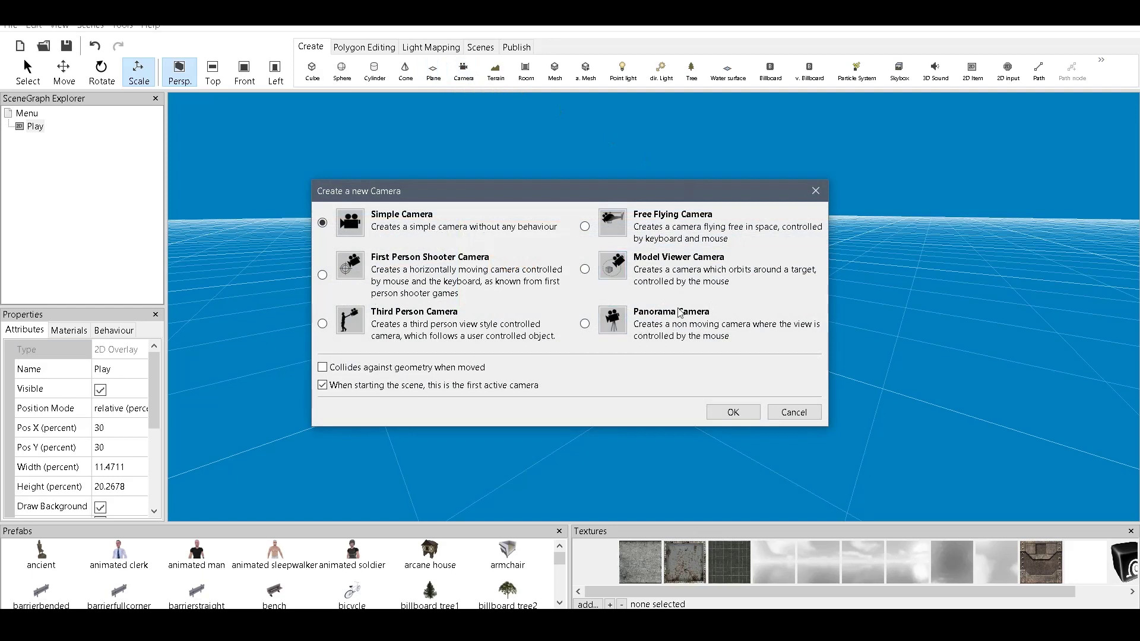
click(728, 412)
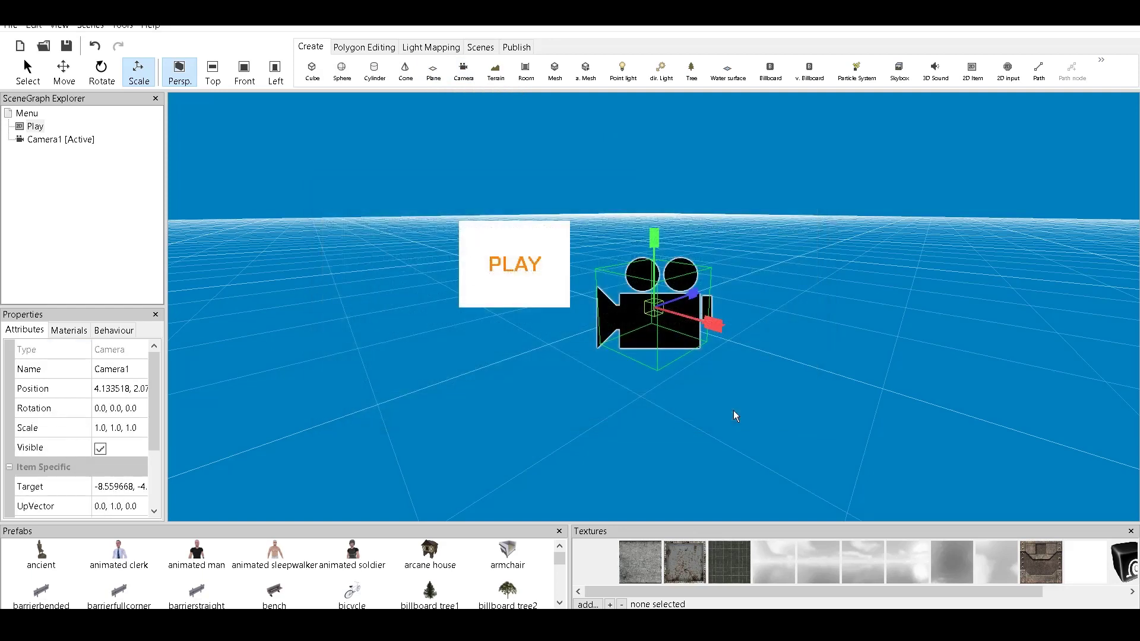
Step: Publish the application as Windows (.exe) and run it for testing
click(515, 47)
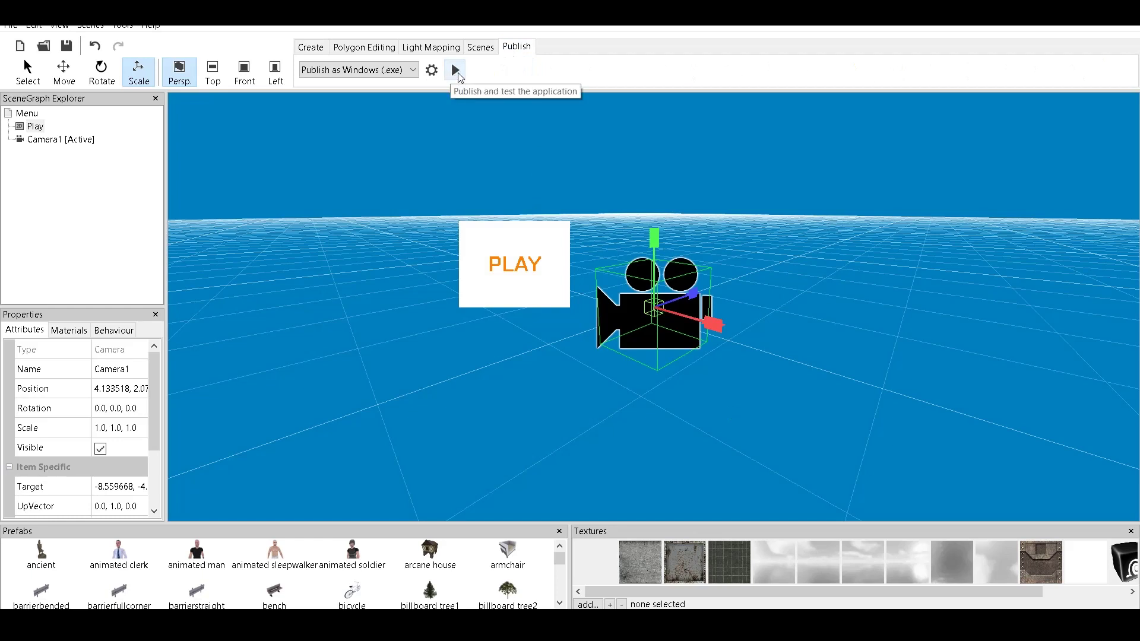
click(458, 72)
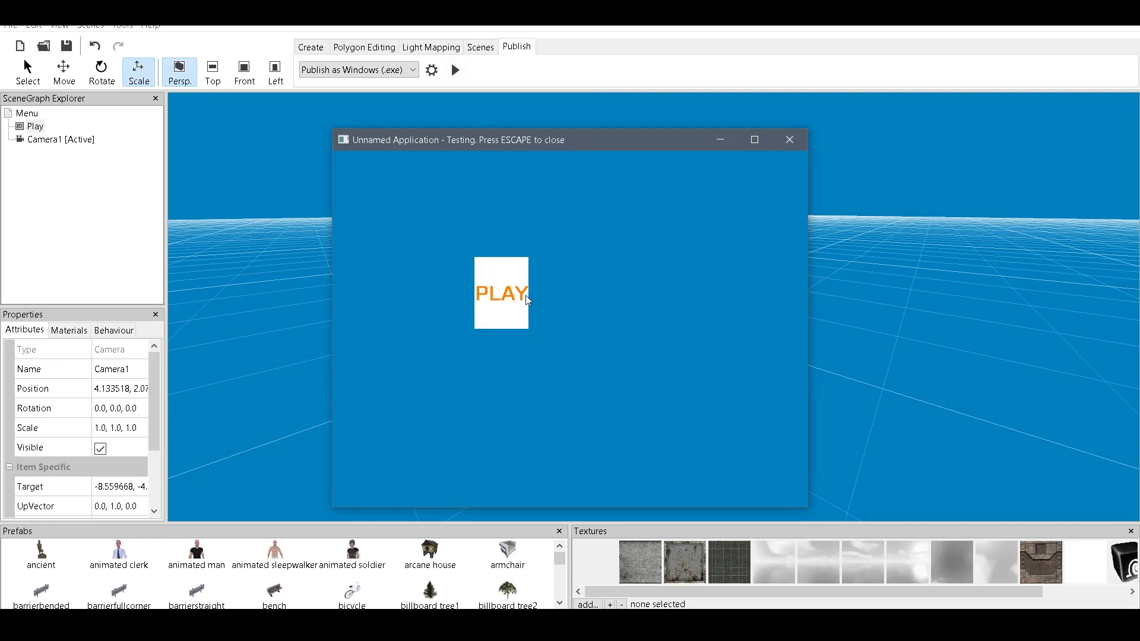
Step: Close the test run and set the Play overlay's Pos X to 50 percent
click(789, 139)
click(491, 244)
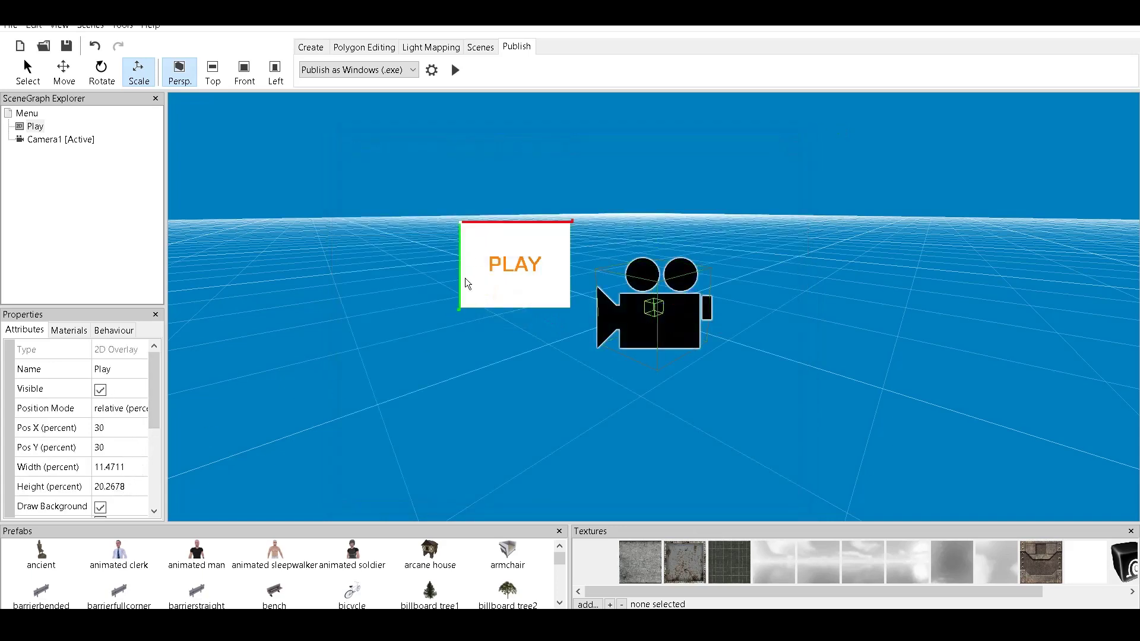
click(63, 70)
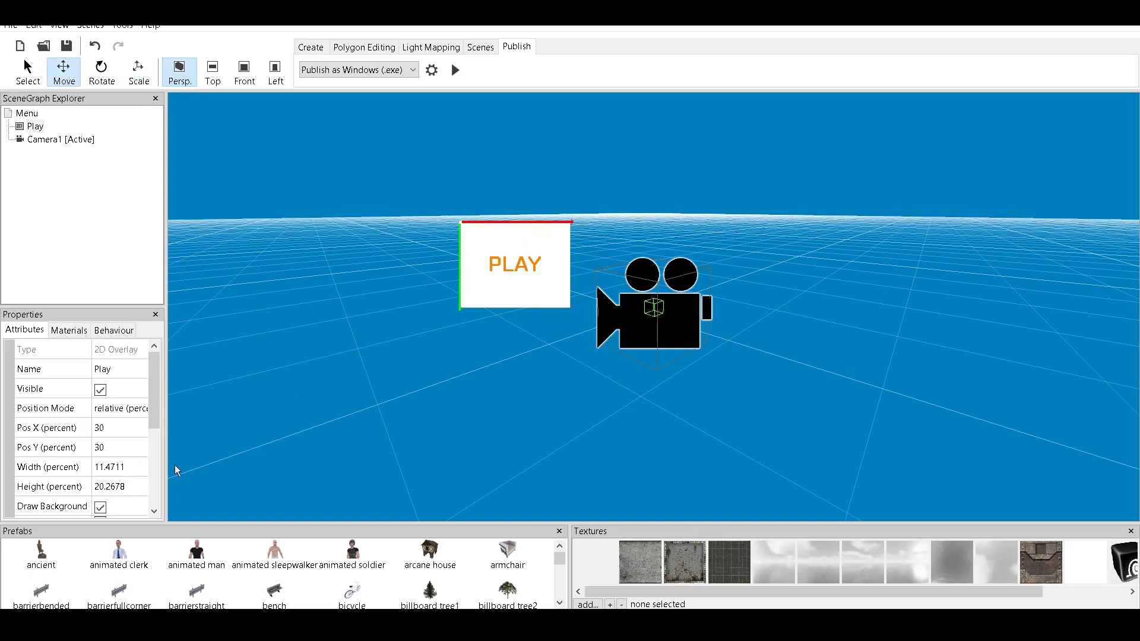
click(123, 431)
text(50)
key(Return)
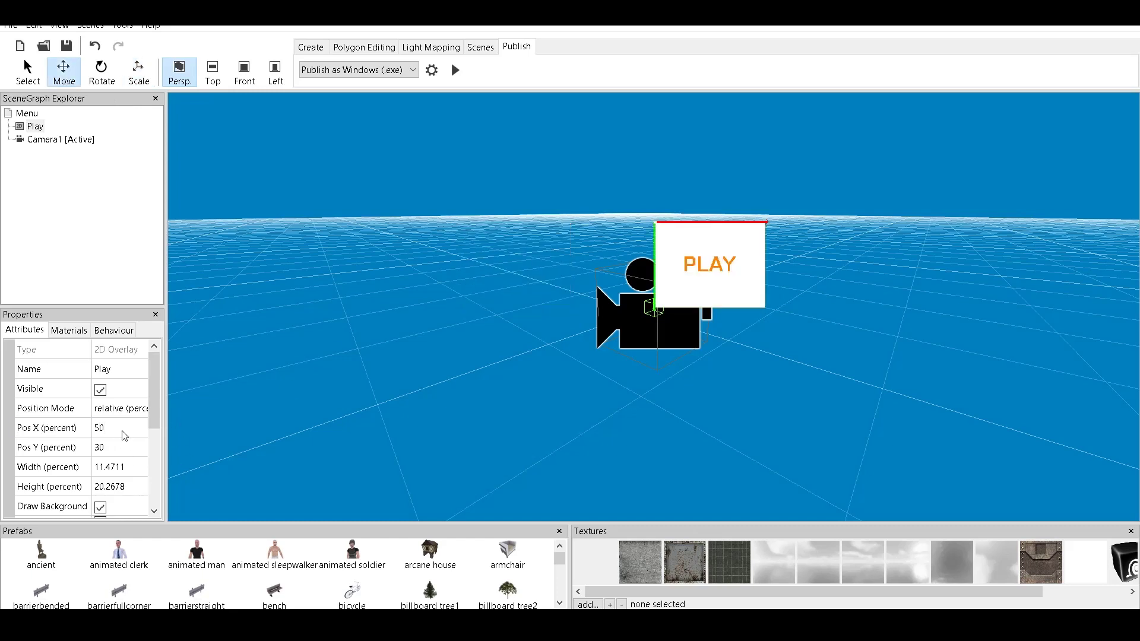
Step: Try a Pos Y of 50 percent for the Play overlay and set it to 40 percent
click(122, 436)
click(122, 445)
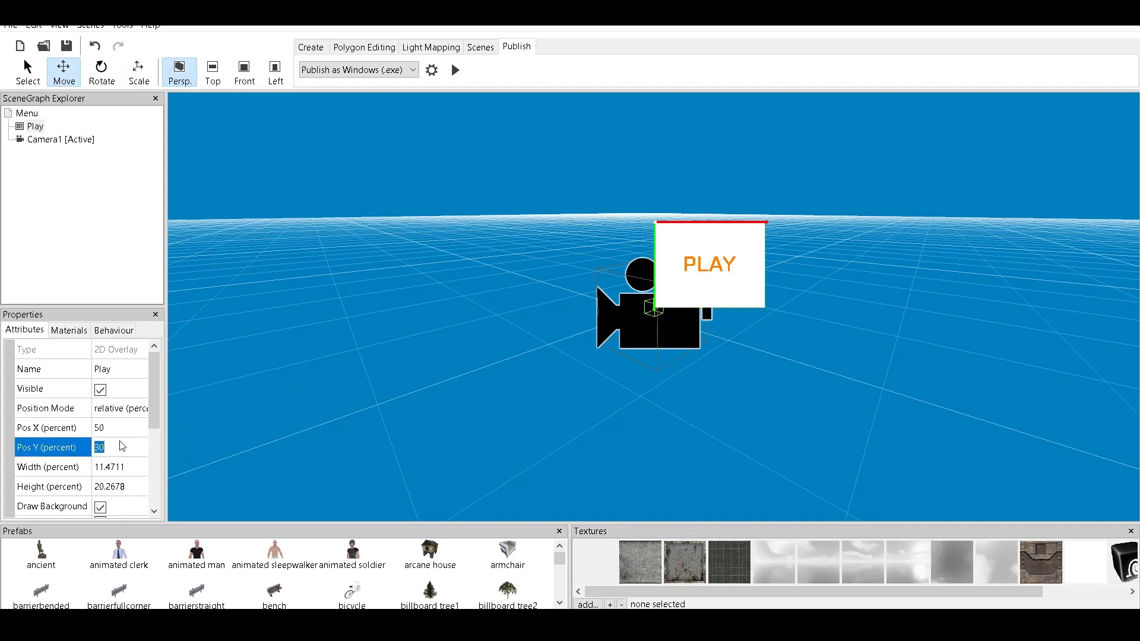
text(50)
key(Return)
click(121, 445)
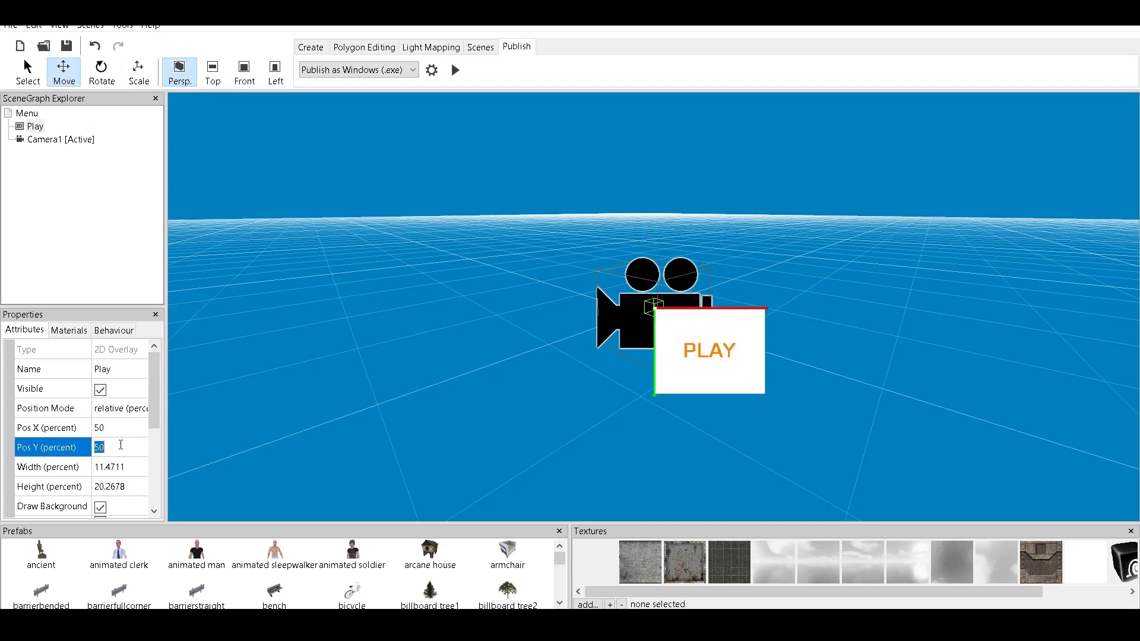
text(40)
key(Return)
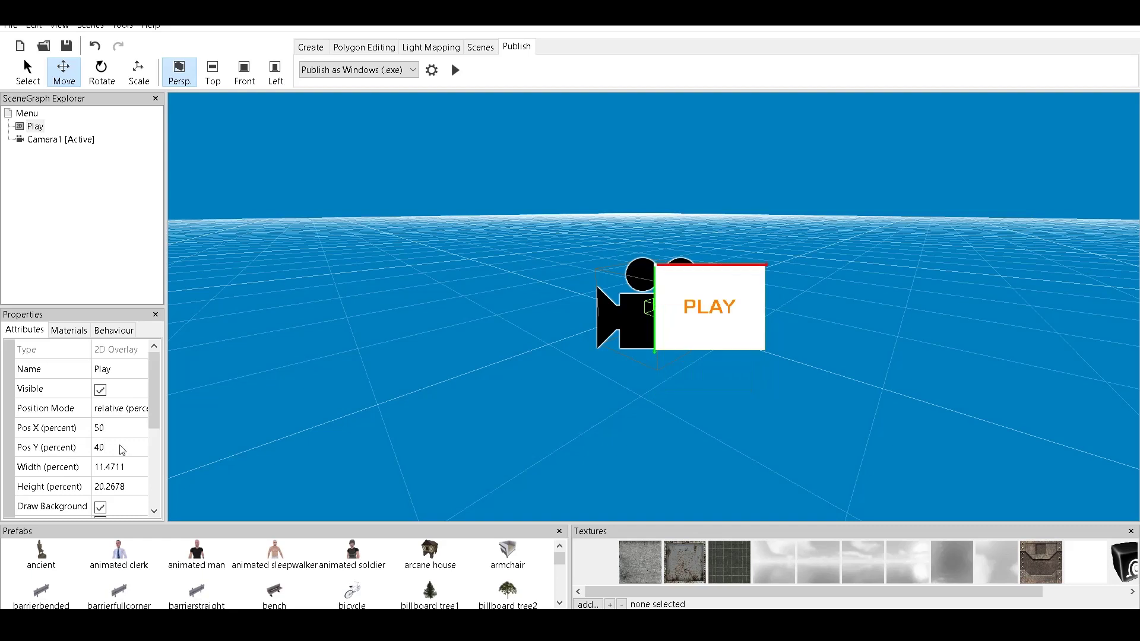
Step: Set the Play overlay's Pos X to 40 percent and check the placement in a test run
click(134, 424)
text(40)
key(Return)
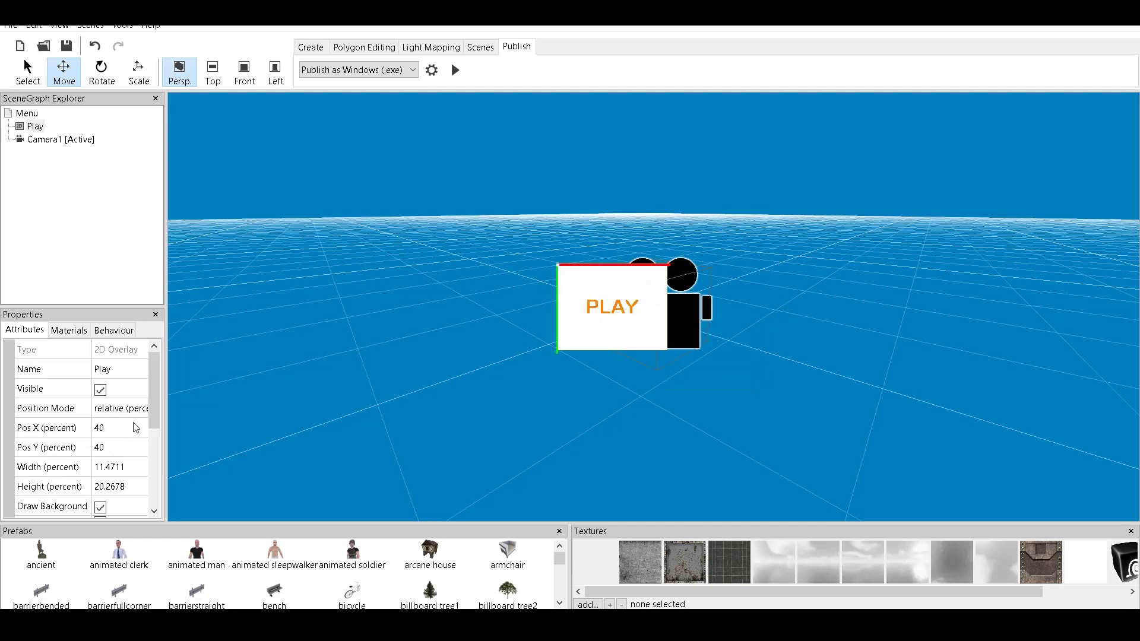
click(456, 72)
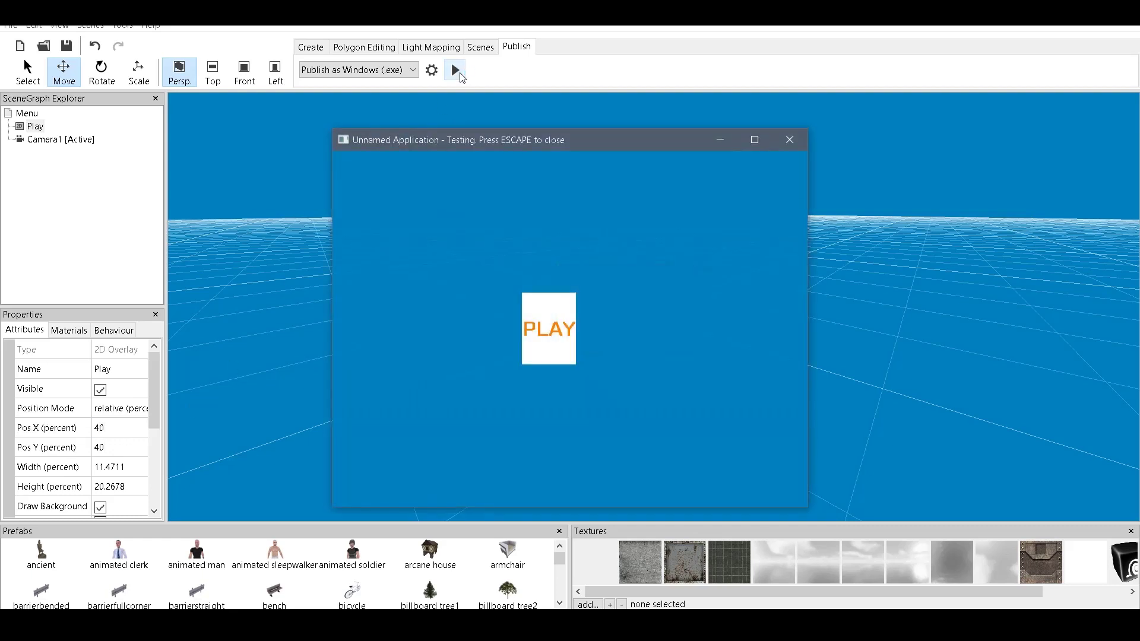
key(Escape)
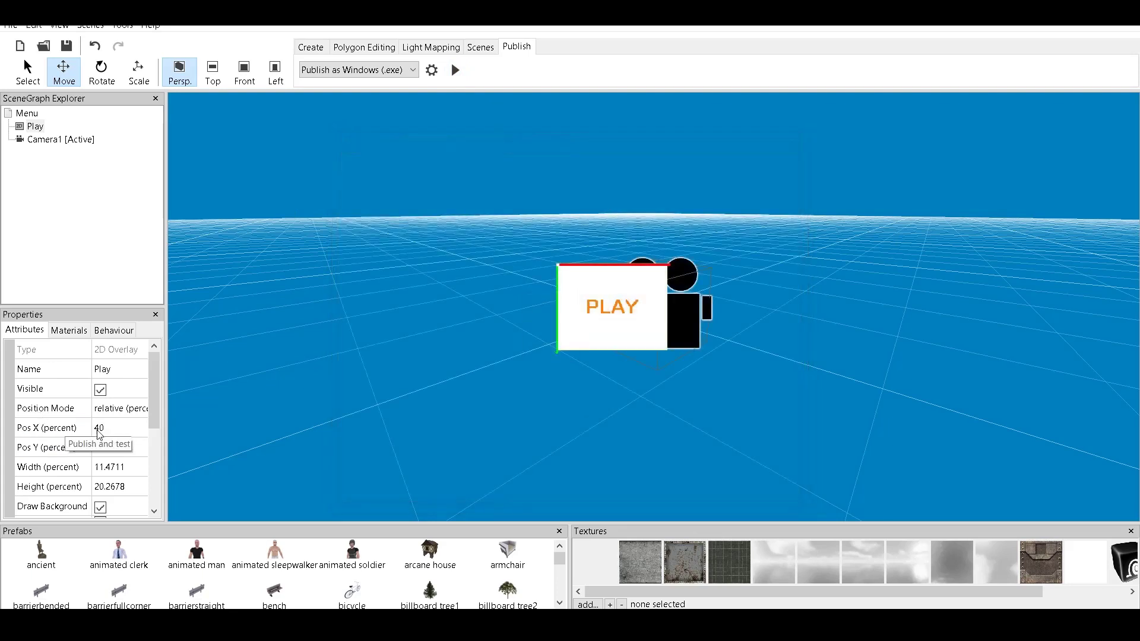
Step: Try a Pos X of 50 percent for the Play overlay, set it to 45 percent and test-run the application
click(116, 424)
text(50)
key(Return)
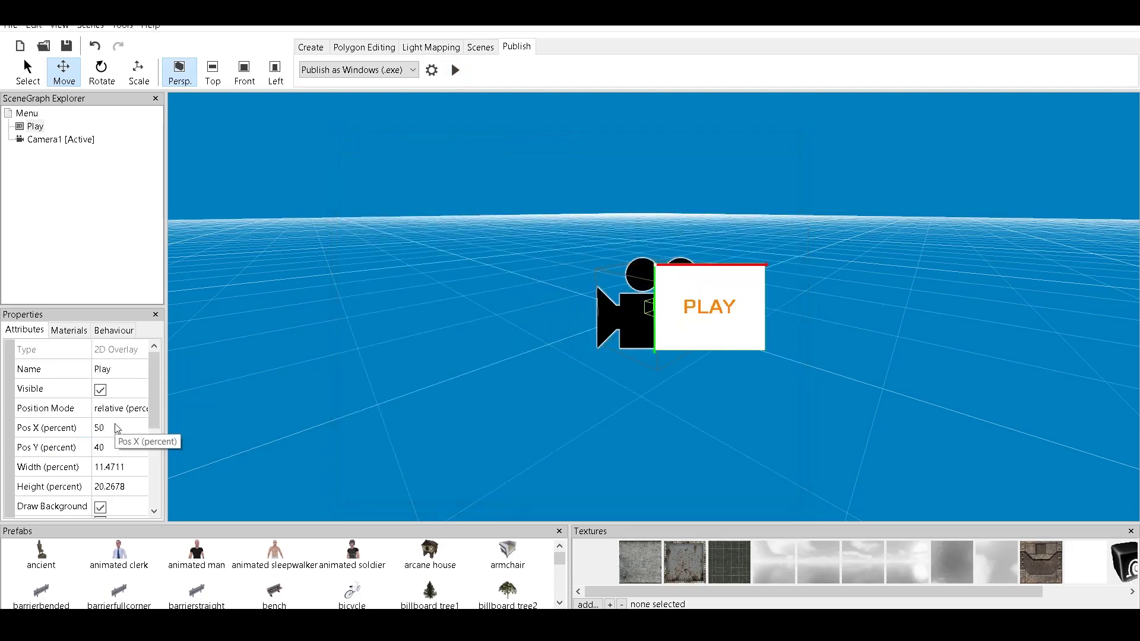
click(116, 426)
text(45)
key(Return)
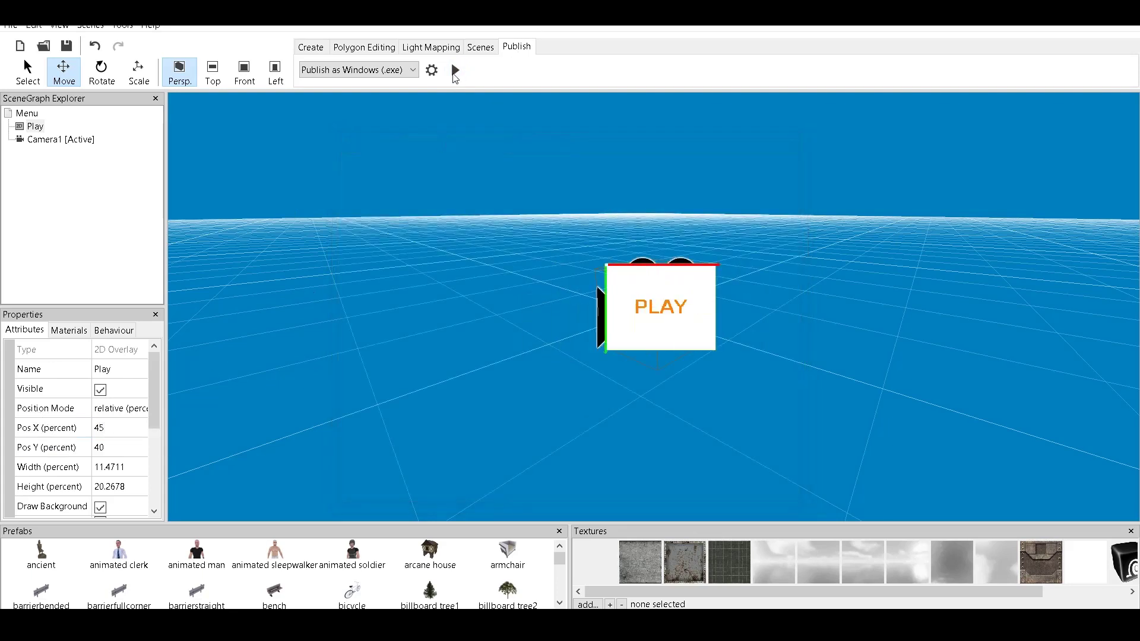
click(455, 71)
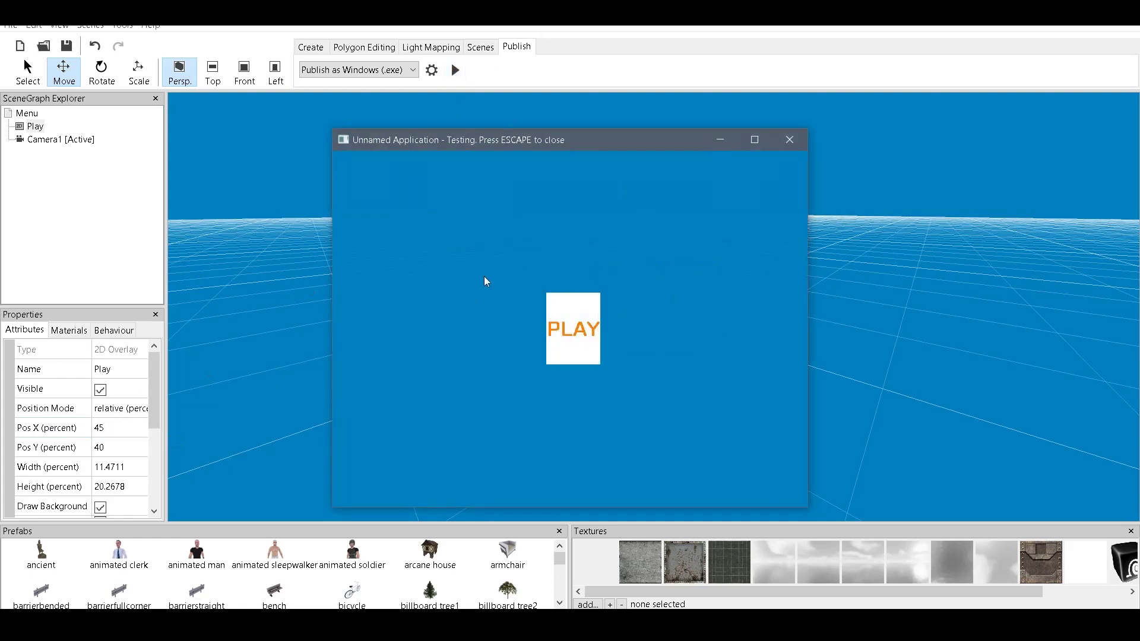
key(Escape)
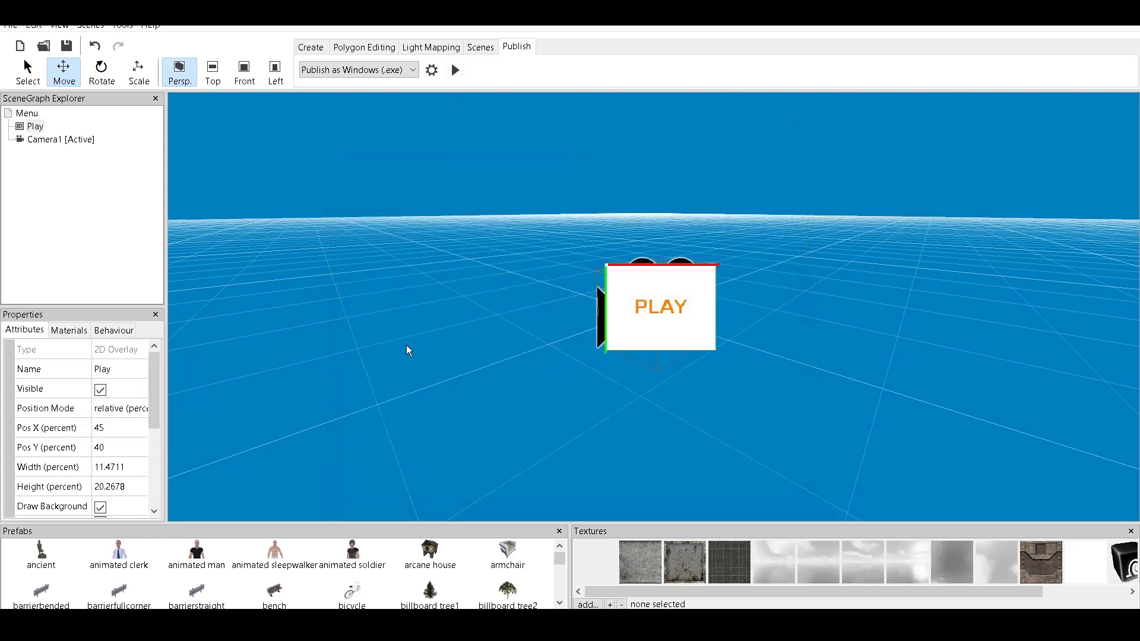
Step: Set the Play overlay's width to 20 percent and its height to 30 percent
click(119, 469)
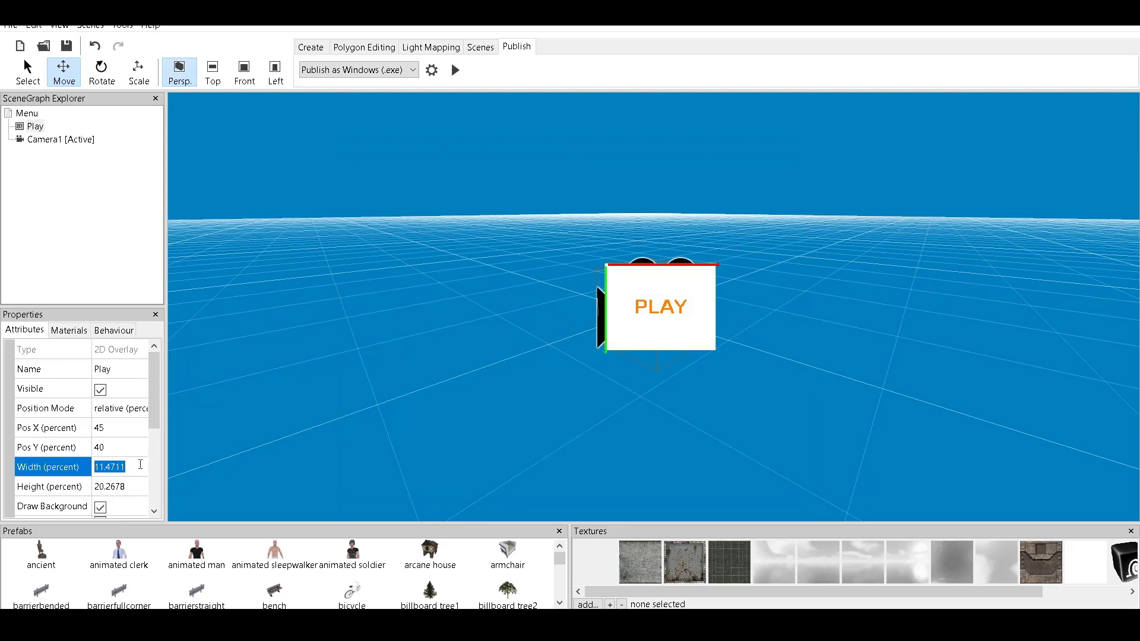
text(20)
key(Return)
click(135, 483)
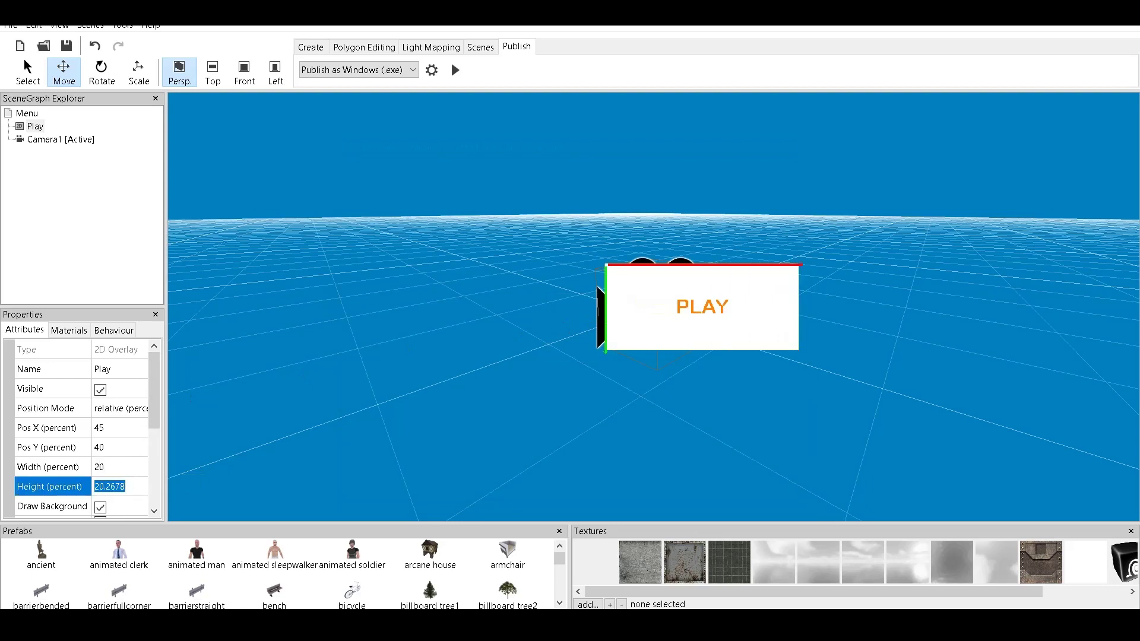
text(30)
key(Return)
Step: Test-run the application to check the resized Play overlay and close the test window
click(454, 71)
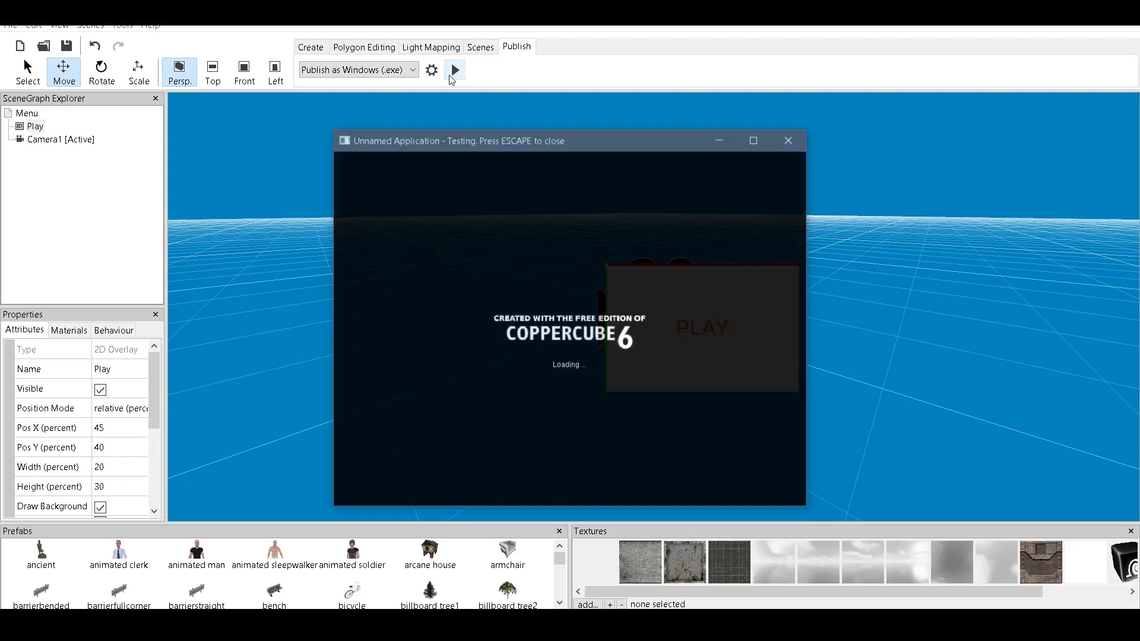
key(Escape)
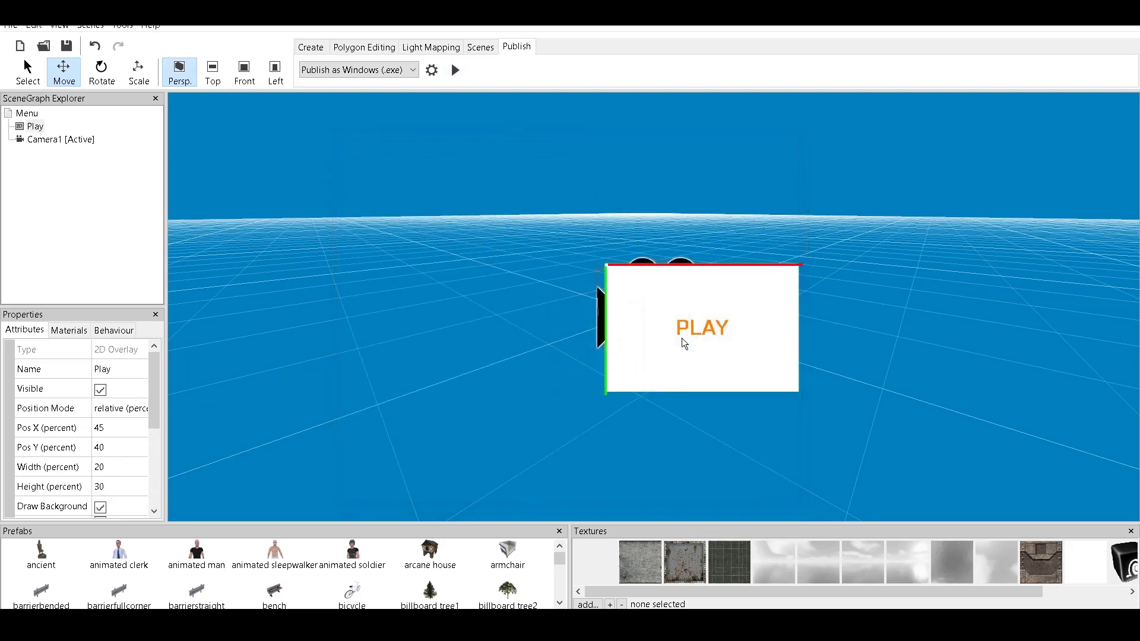
mouse_move(153, 392)
mouse_down()
mouse_move(153, 453)
mouse_move(153, 392)
mouse_up()
click(456, 70)
key(Escape)
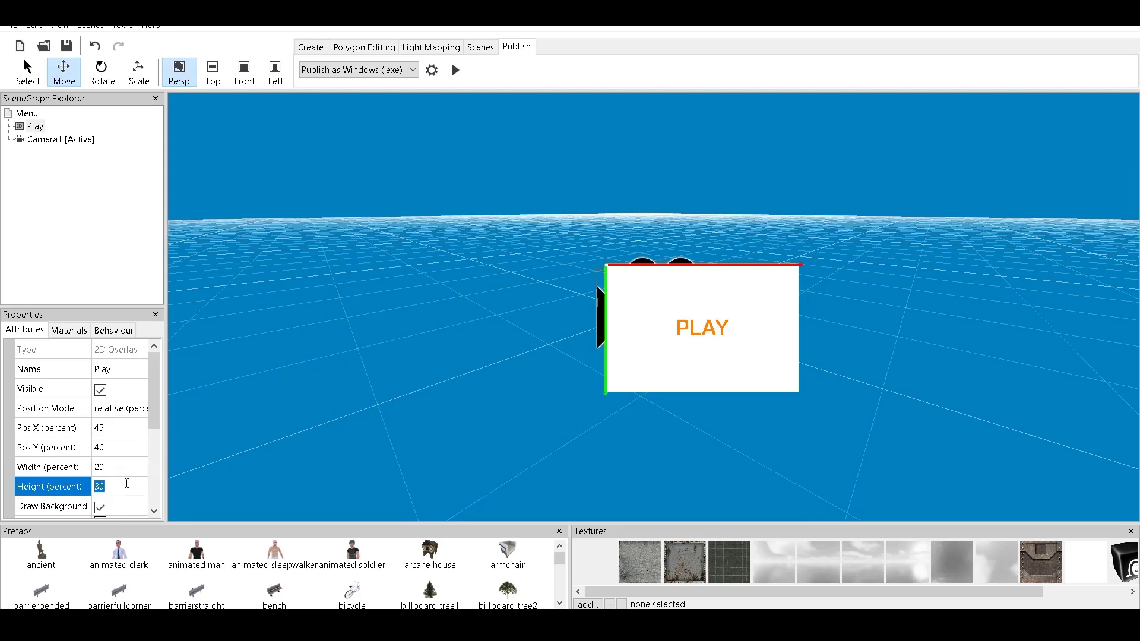
Step: Set the Play overlay's height to 20 percent and check its size in a test run
text(20)
key(Return)
click(456, 53)
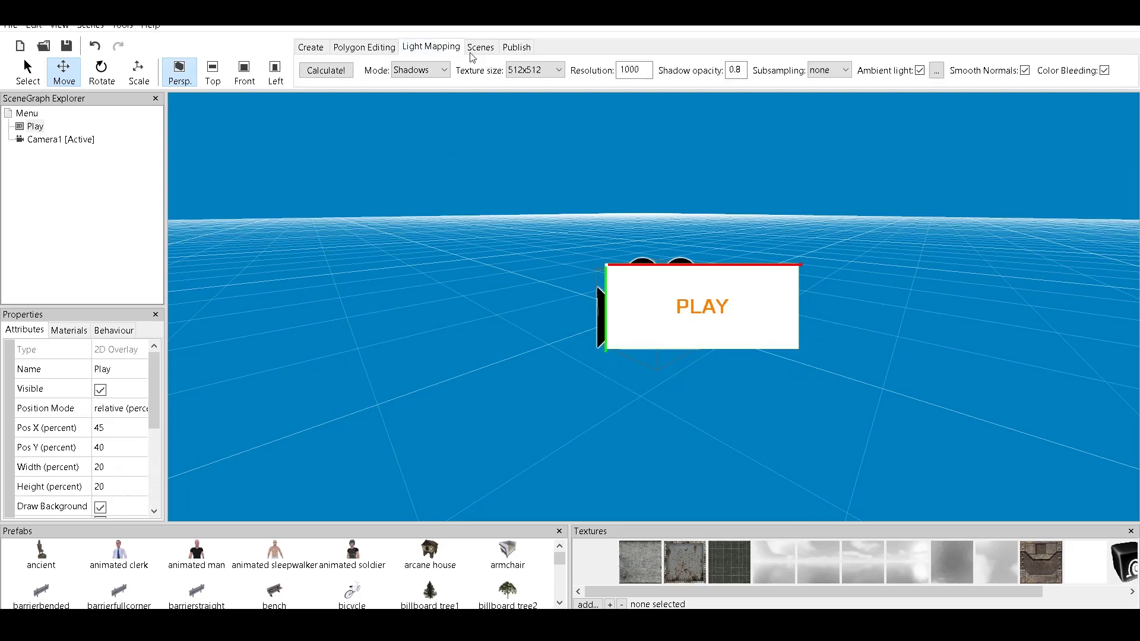
click(312, 50)
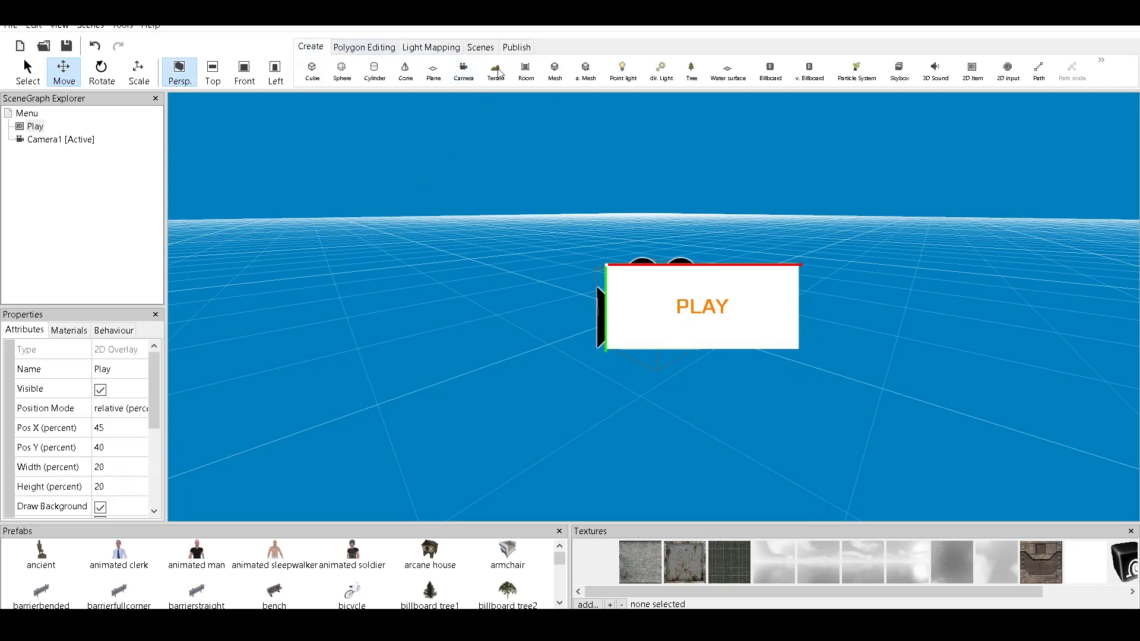
click(516, 47)
click(454, 71)
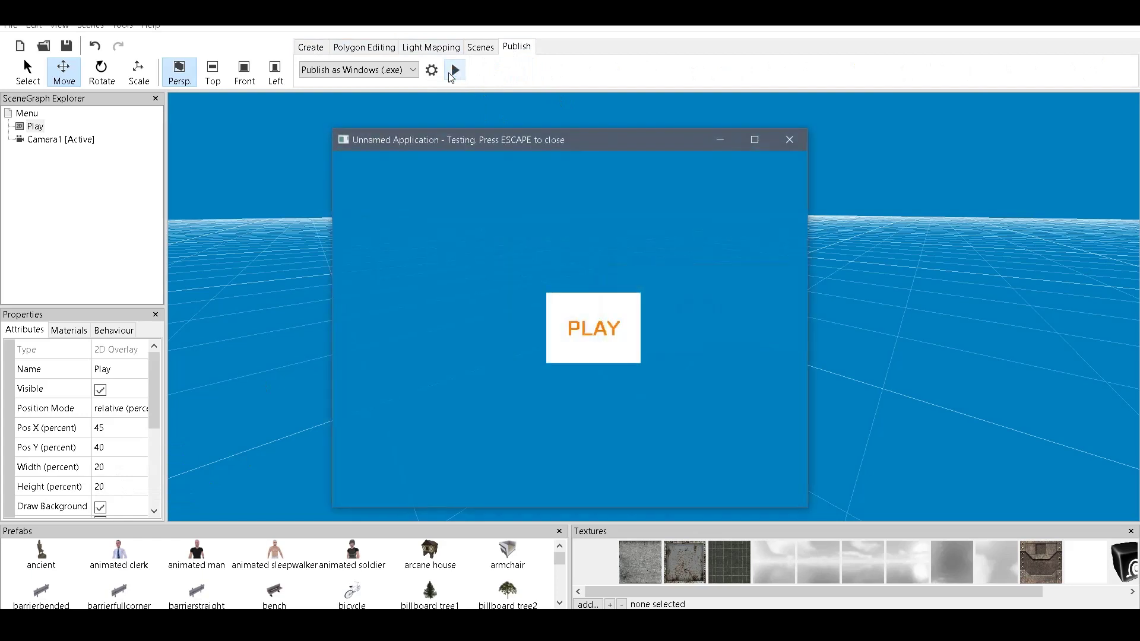
key(Escape)
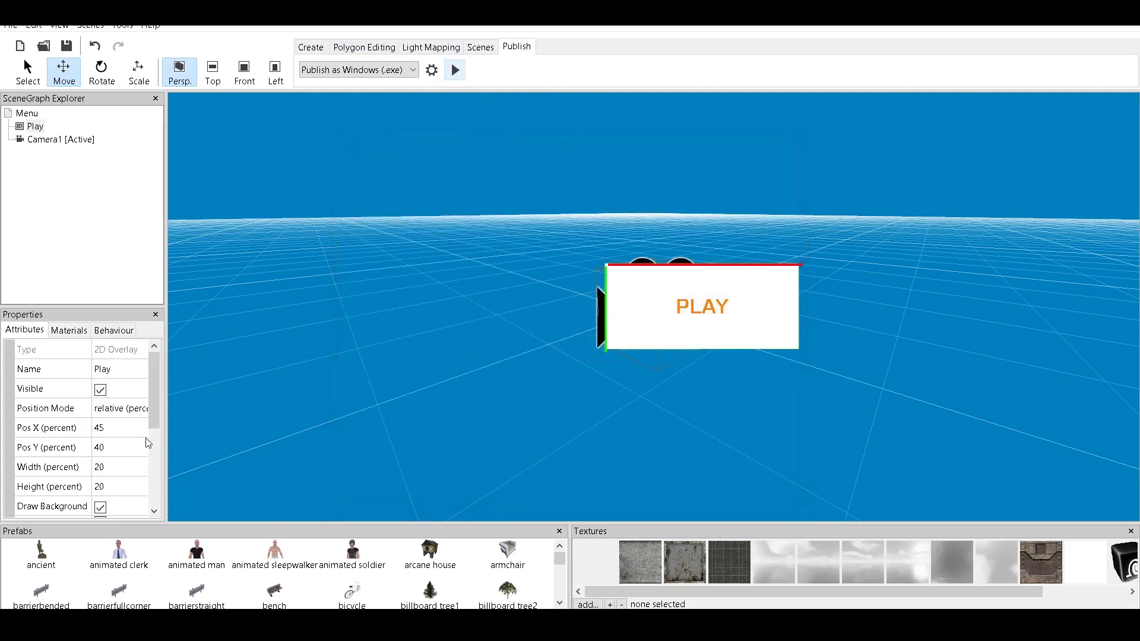
Step: Center the Play overlay horizontally with a Pos X of 40 percent and test-run the application
click(117, 435)
text(40)
key(Return)
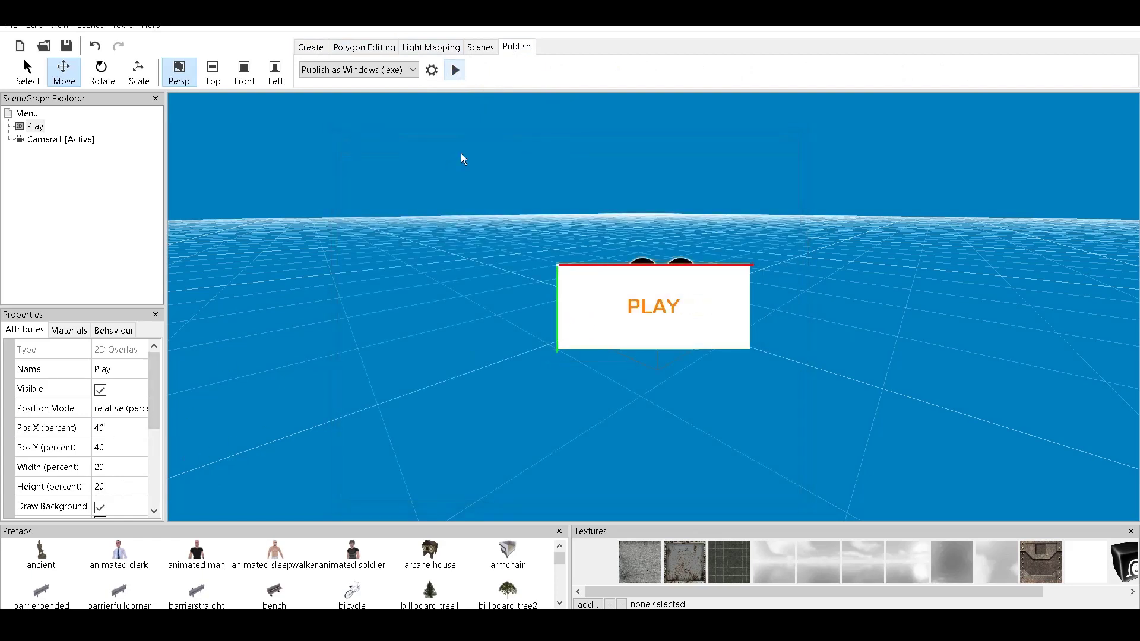
click(456, 70)
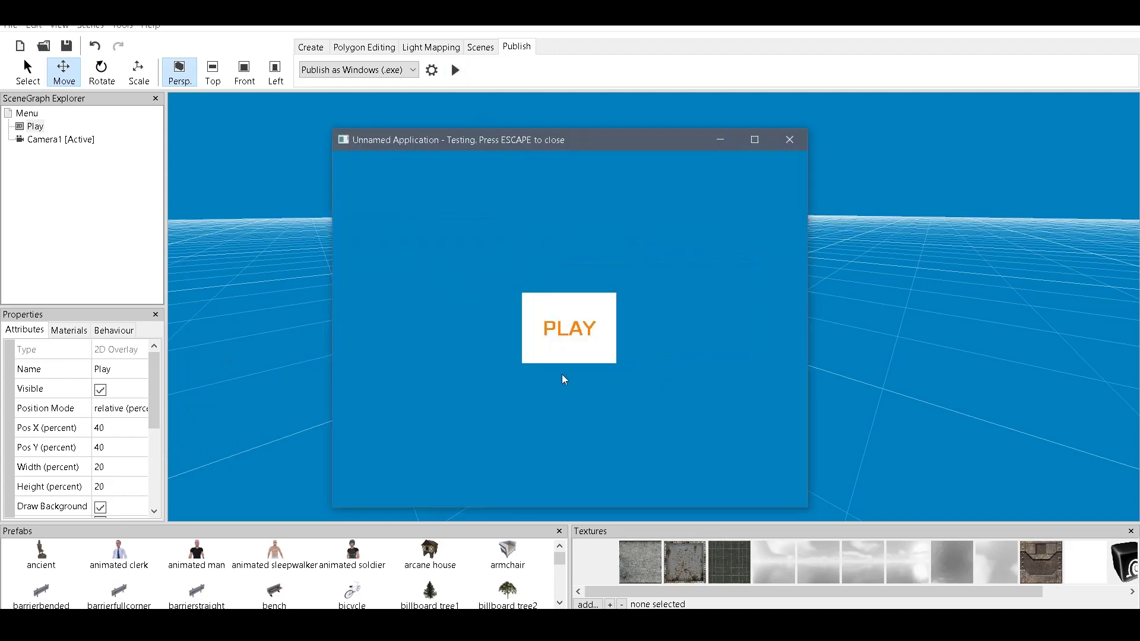
key(Escape)
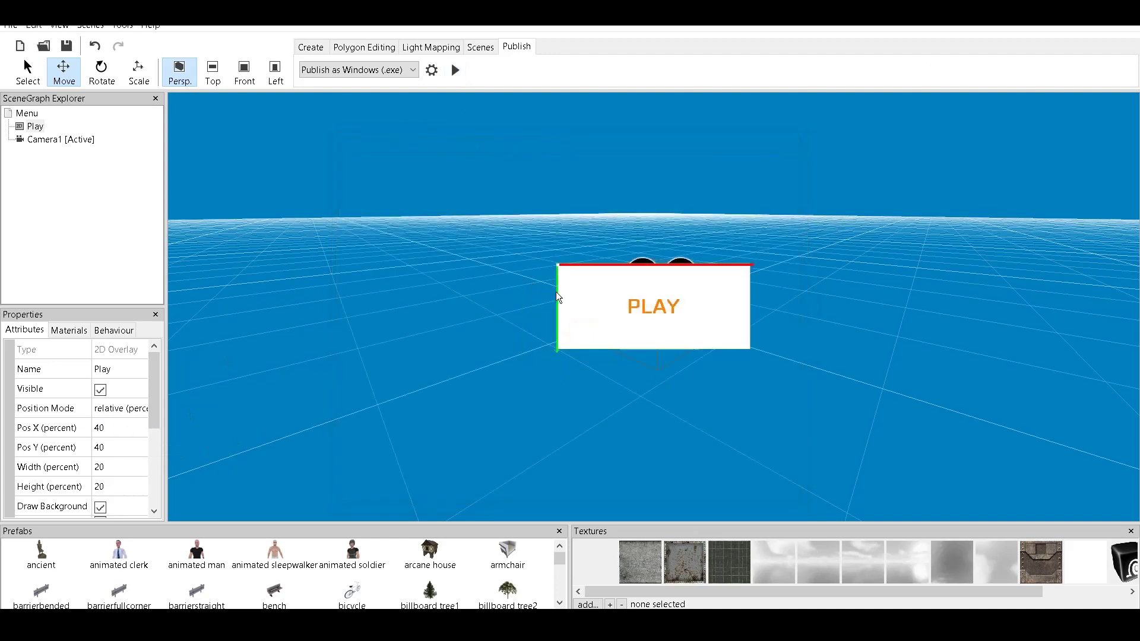
Step: Clone the Play overlay in the Menu scene and select the copy
click(35, 126)
right_click(35, 127)
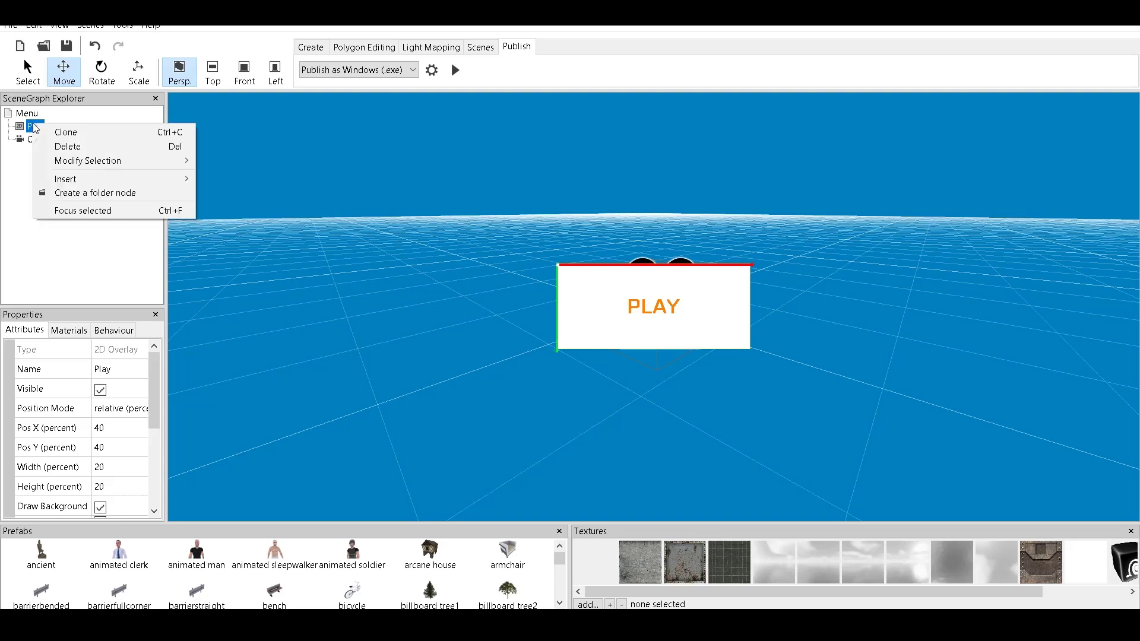
click(83, 133)
click(35, 153)
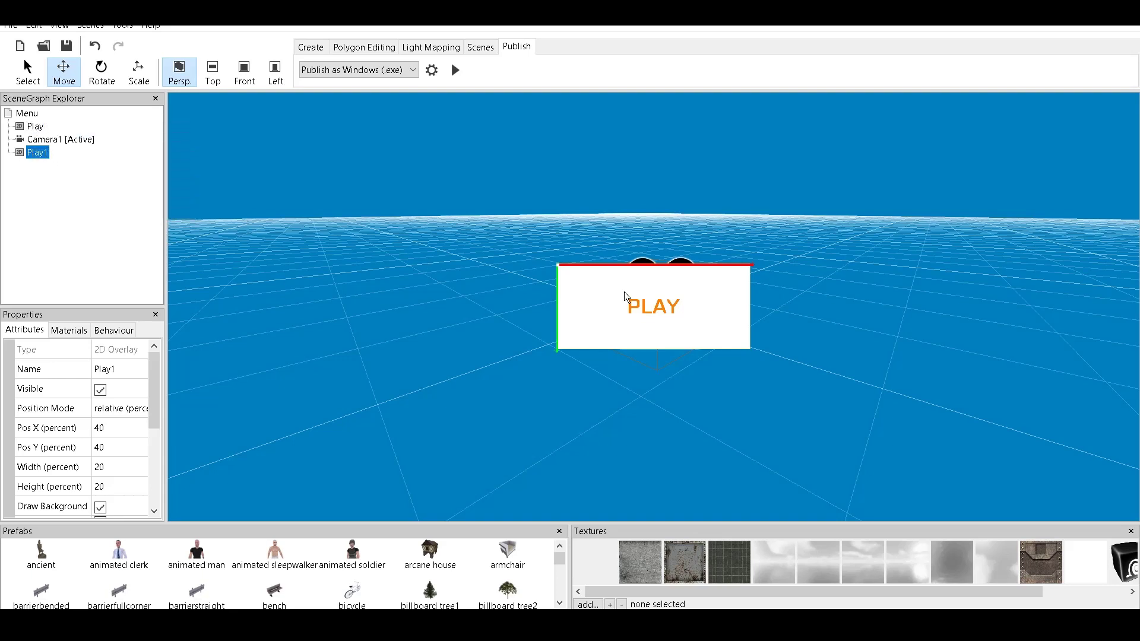
Step: Rename the cloned Play overlay to Setting
click(119, 374)
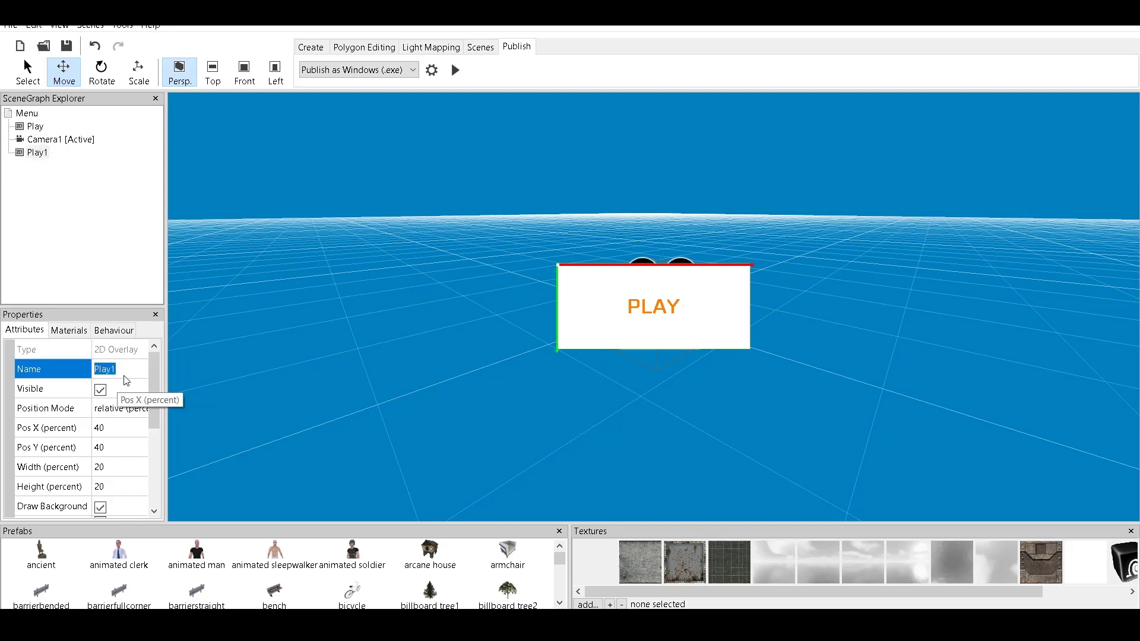
text(Controls)
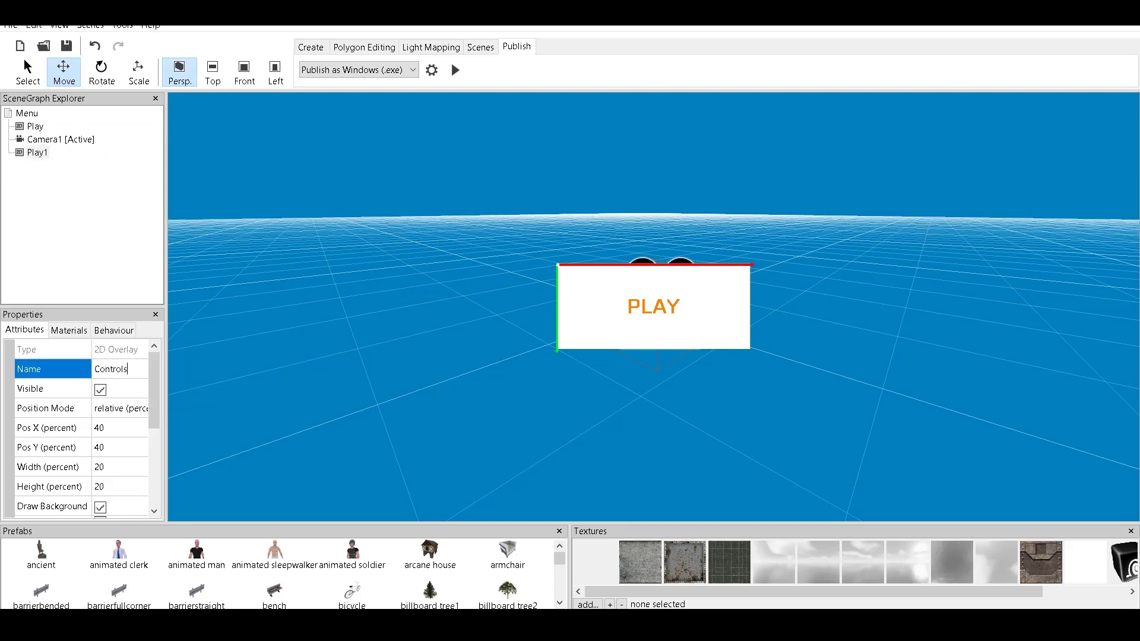
key(BackSpace)
key(BackSpace)
key(BackSpace)
key(BackSpace)
key(BackSpace)
key(BackSpace)
key(BackSpace)
key(BackSpace)
text(Setting)
key(Return)
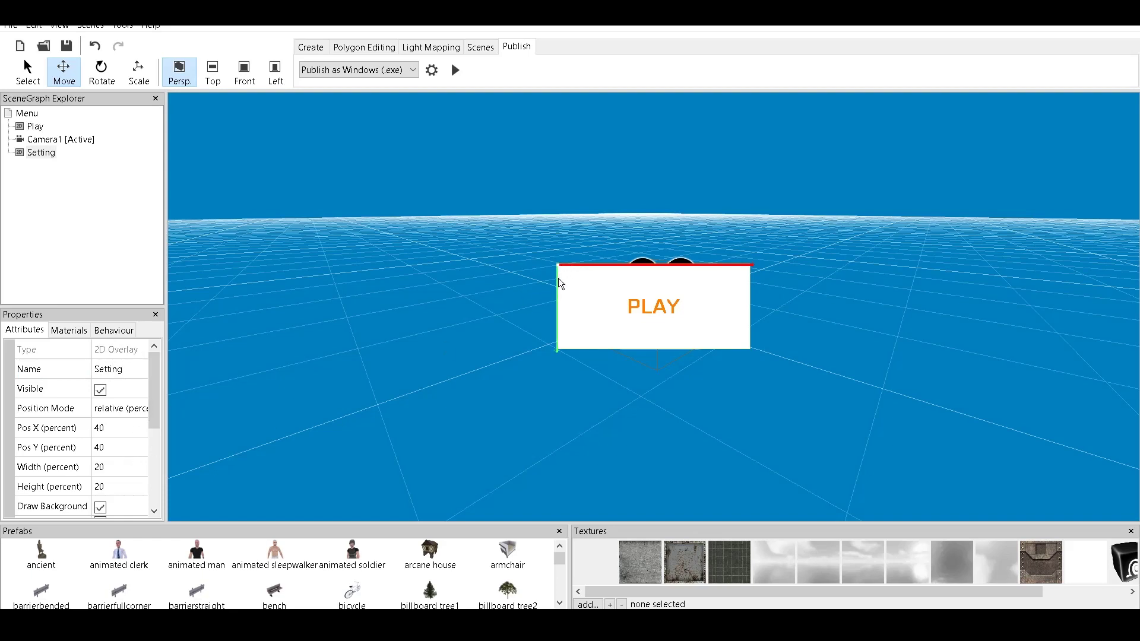
Step: Try a Pos Y of 60 percent for the Setting overlay, set it to 70 percent and test-run the application
click(119, 445)
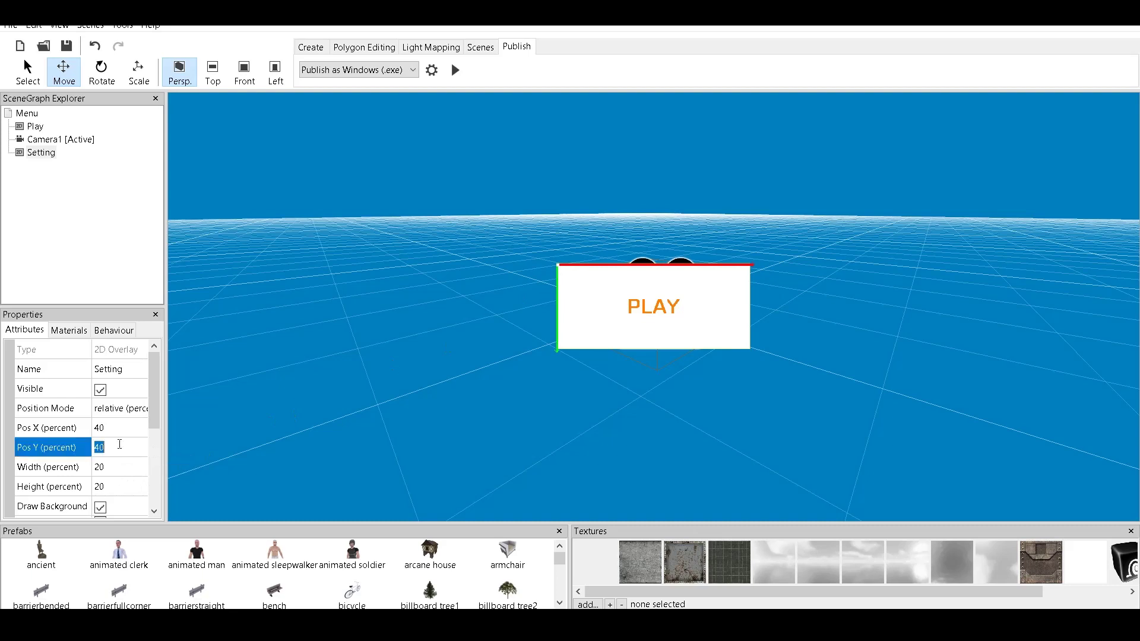
text(60)
key(Return)
text(70)
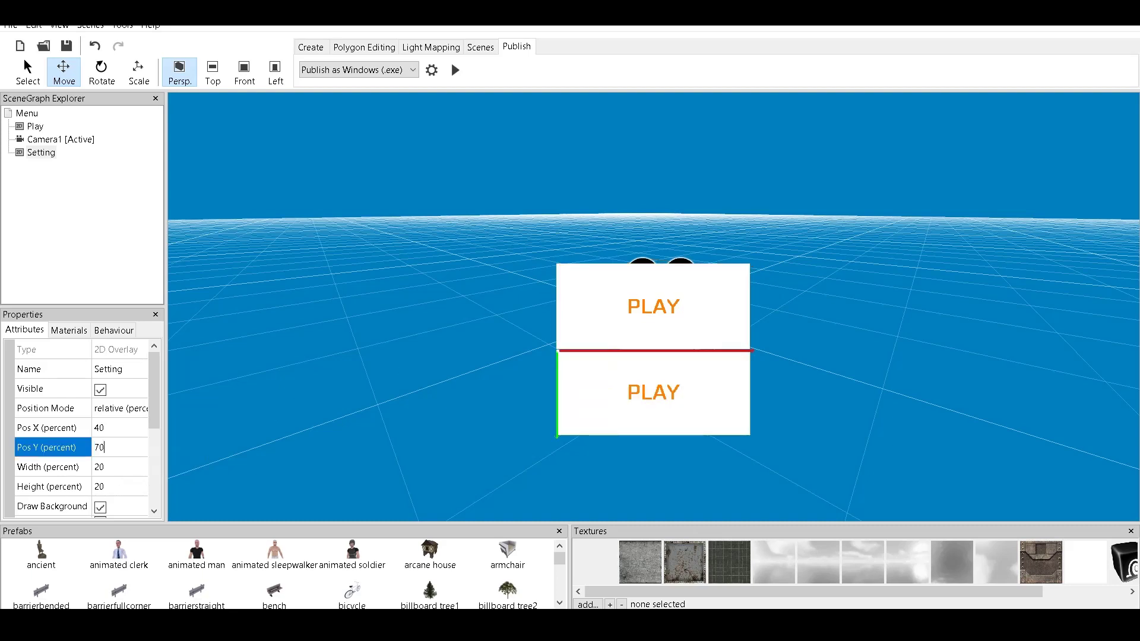
key(Return)
click(455, 71)
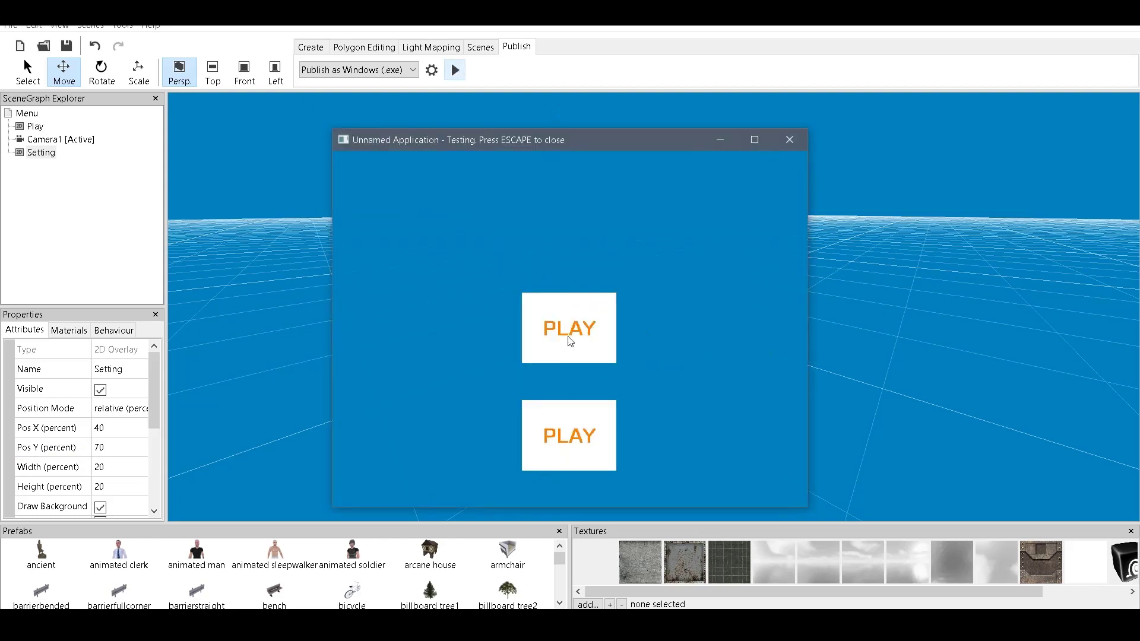
key(Escape)
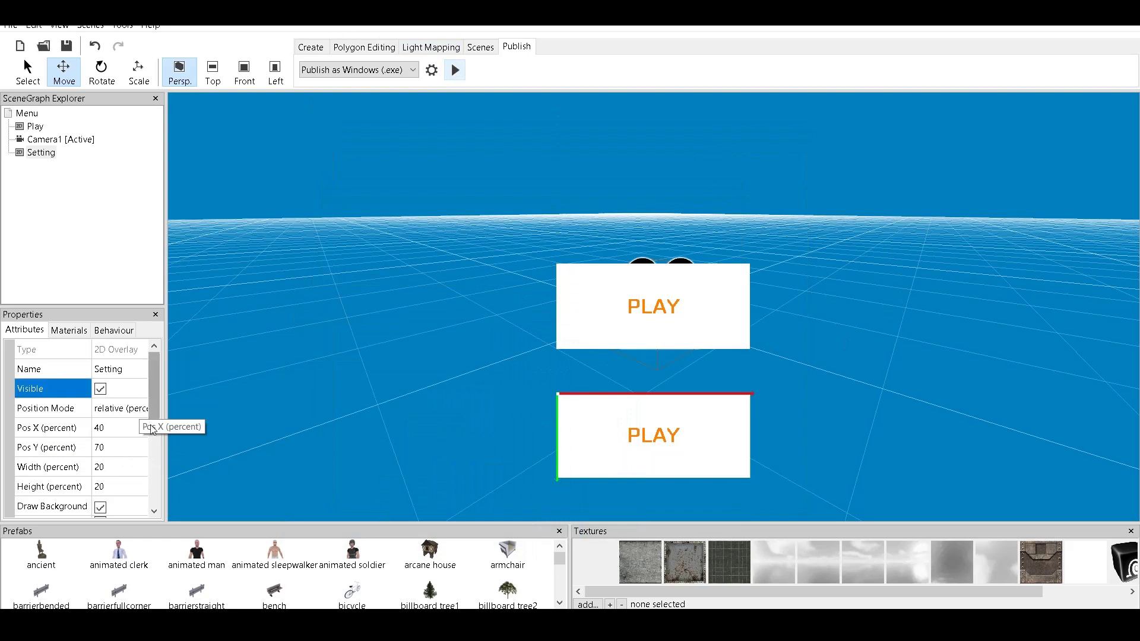
drag(165, 404, 165, 403)
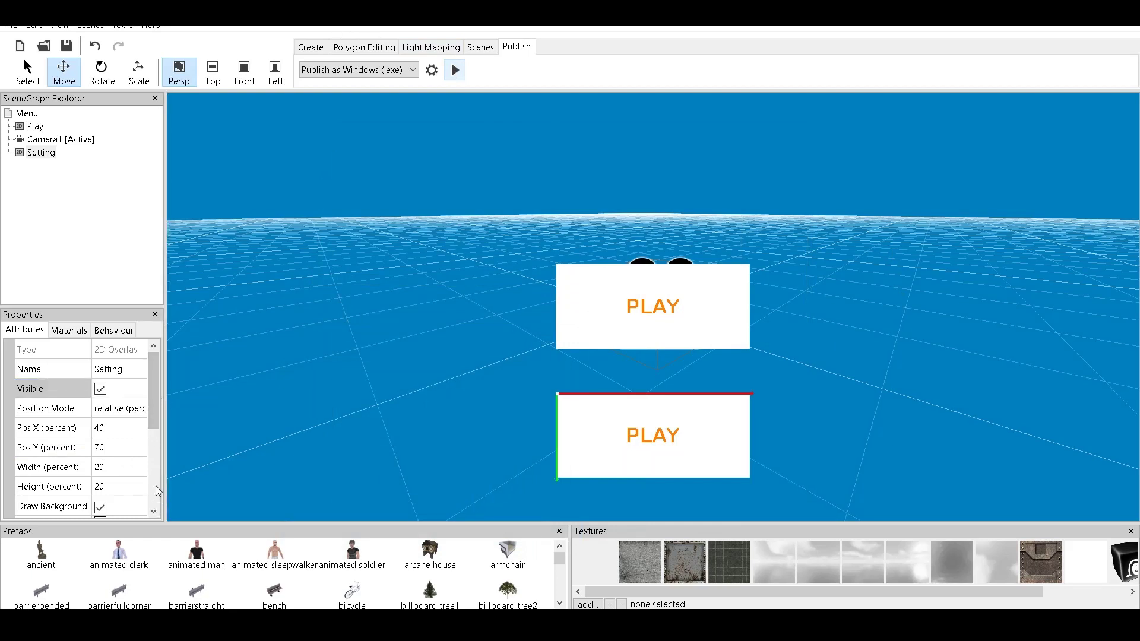
Step: Change the Setting overlay's displayed text to SETTINGS
scroll(158, 462, down, 3)
click(139, 432)
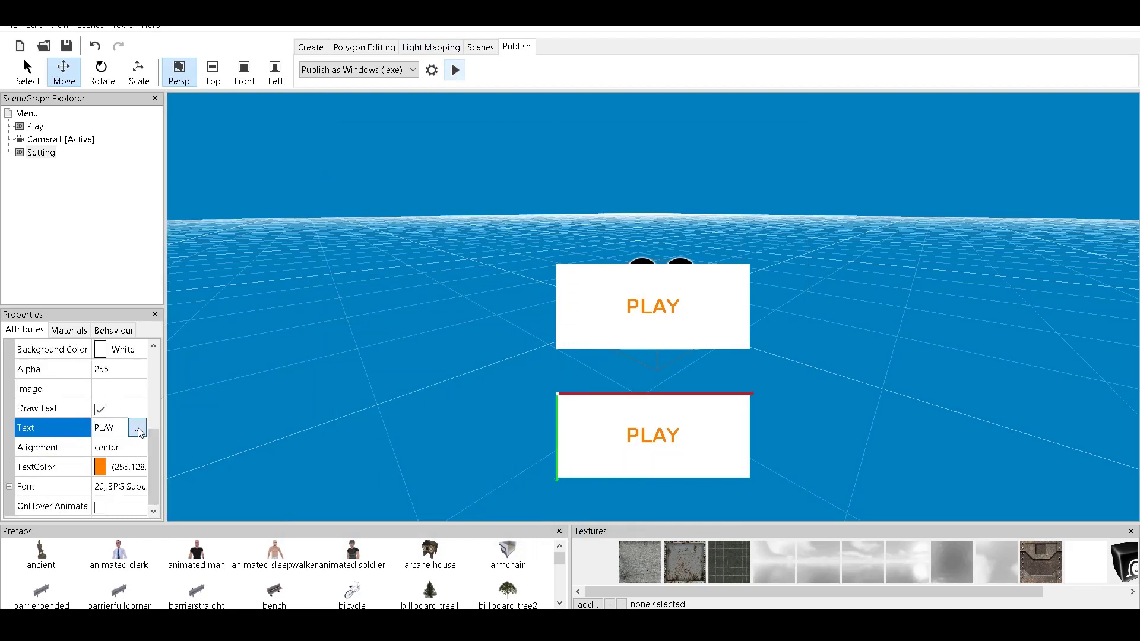
click(138, 431)
key(ctrl+a)
text(SE)
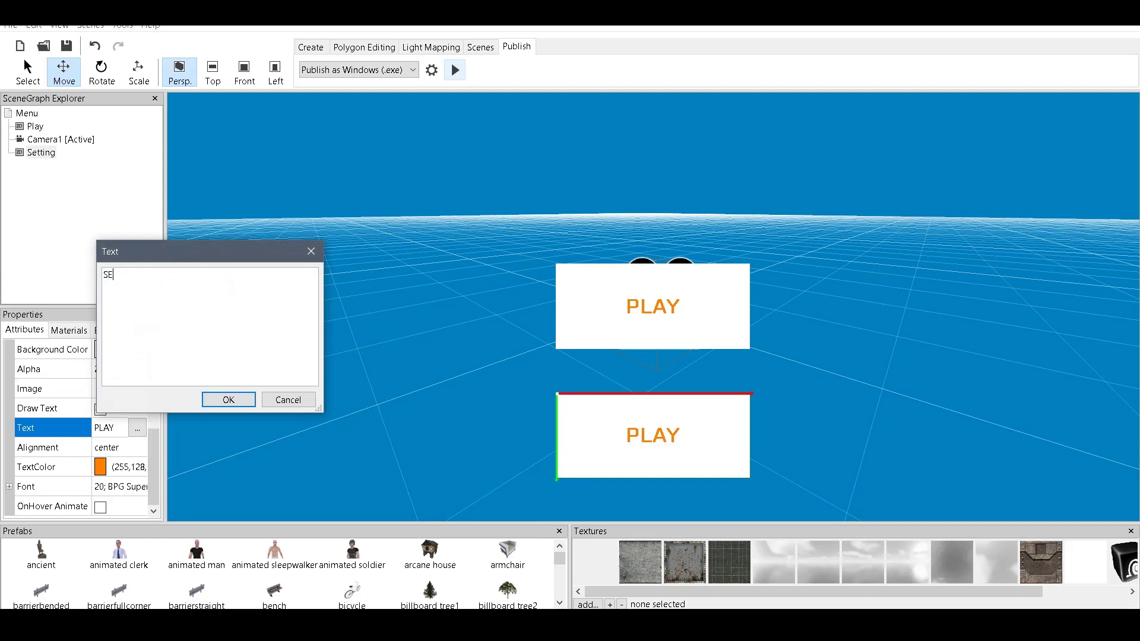
text(TTINGS)
click(228, 400)
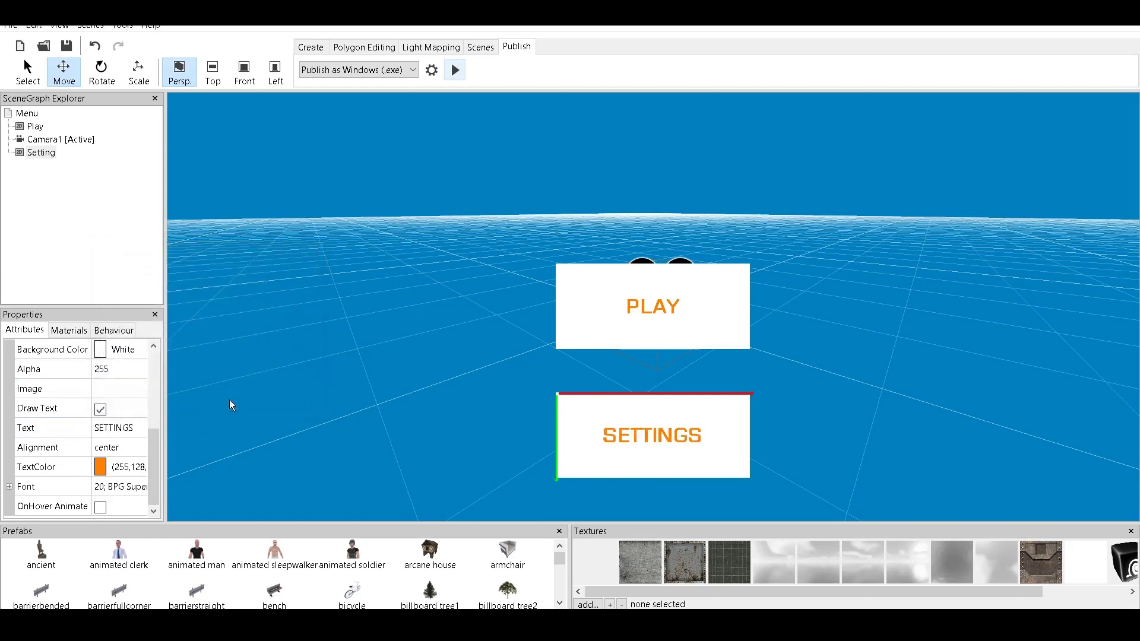
Step: Open the publishing settings and clear the loading screen text in the general options
click(480, 47)
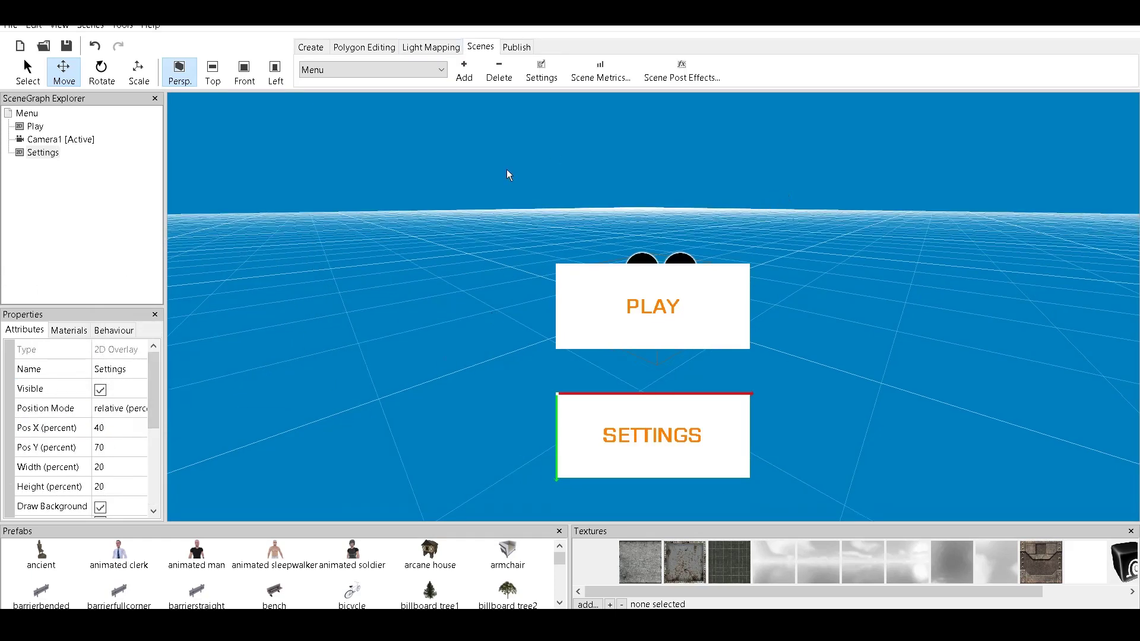
click(521, 52)
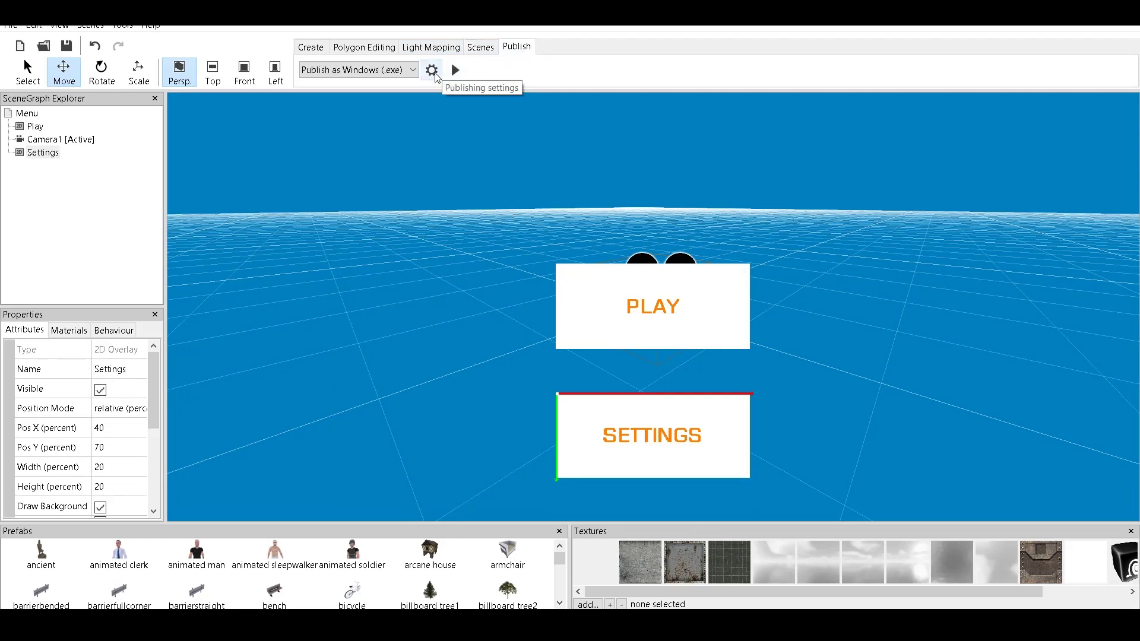
click(431, 70)
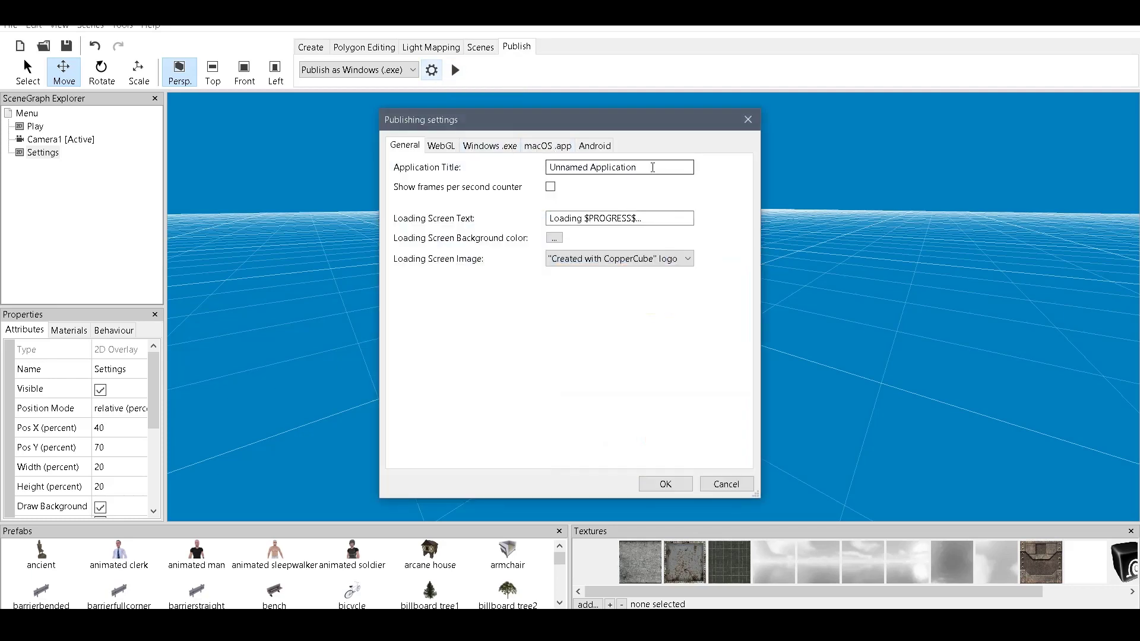
click(665, 219)
drag(670, 214, 512, 222)
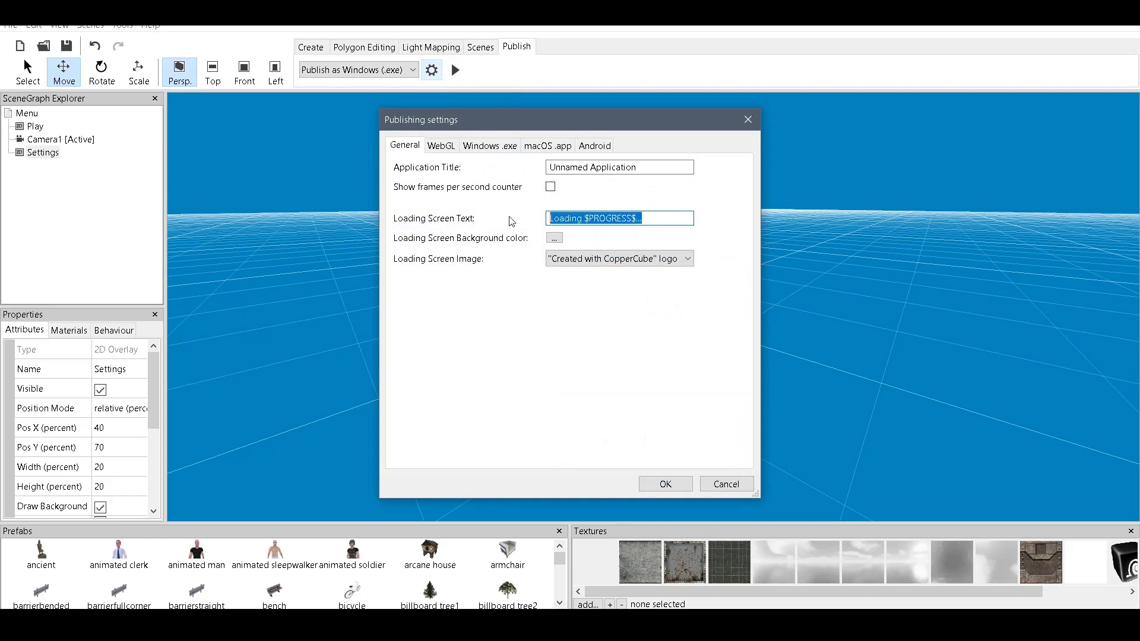
key(BackSpace)
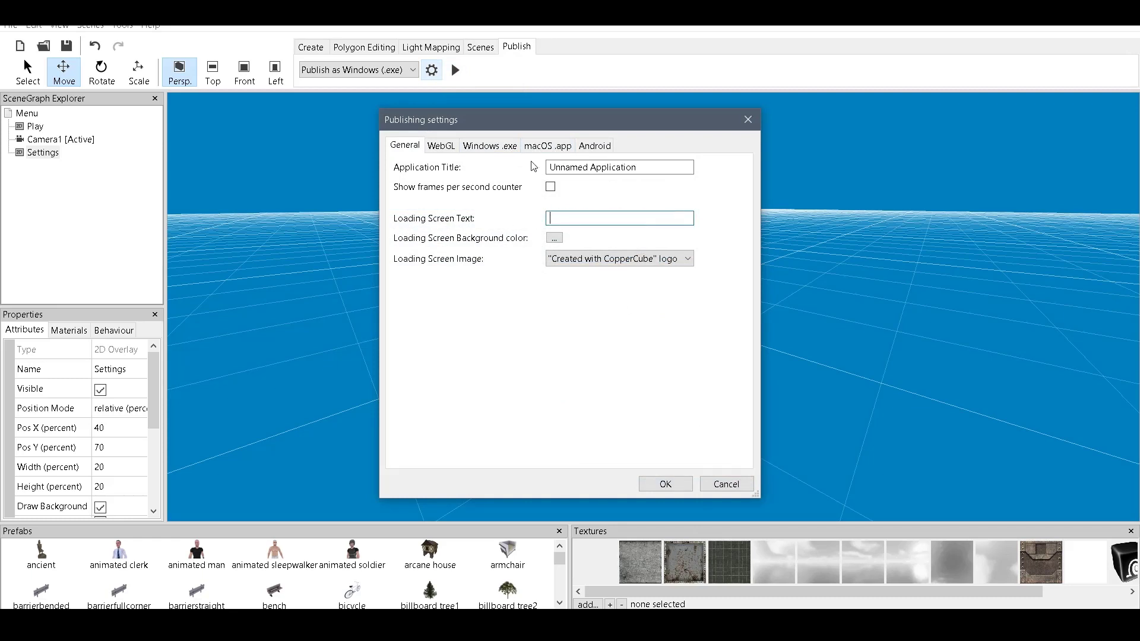
Step: Review the Windows .exe resolution options, keep the physics engine at Only collision and accept the publishing settings
click(499, 148)
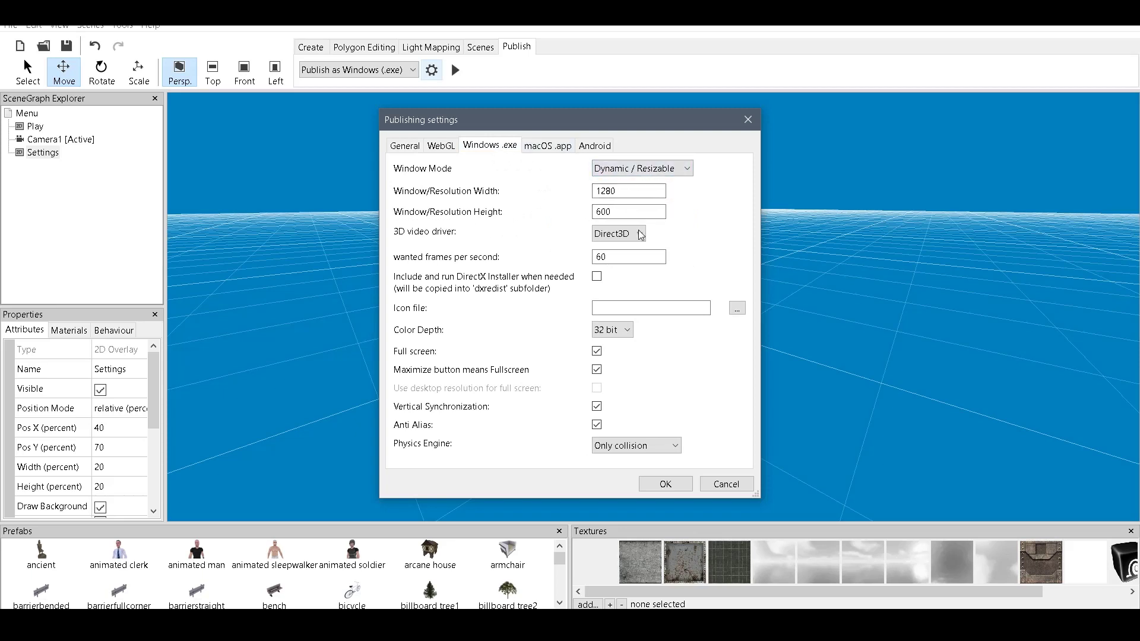
double_click(633, 190)
click(622, 212)
click(643, 445)
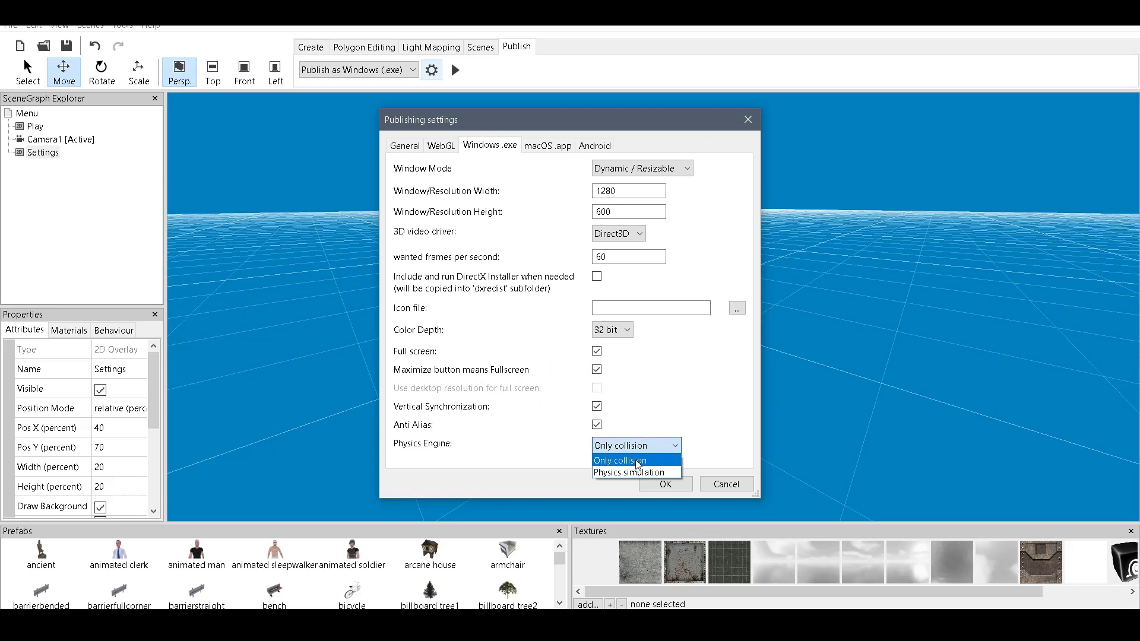
click(637, 461)
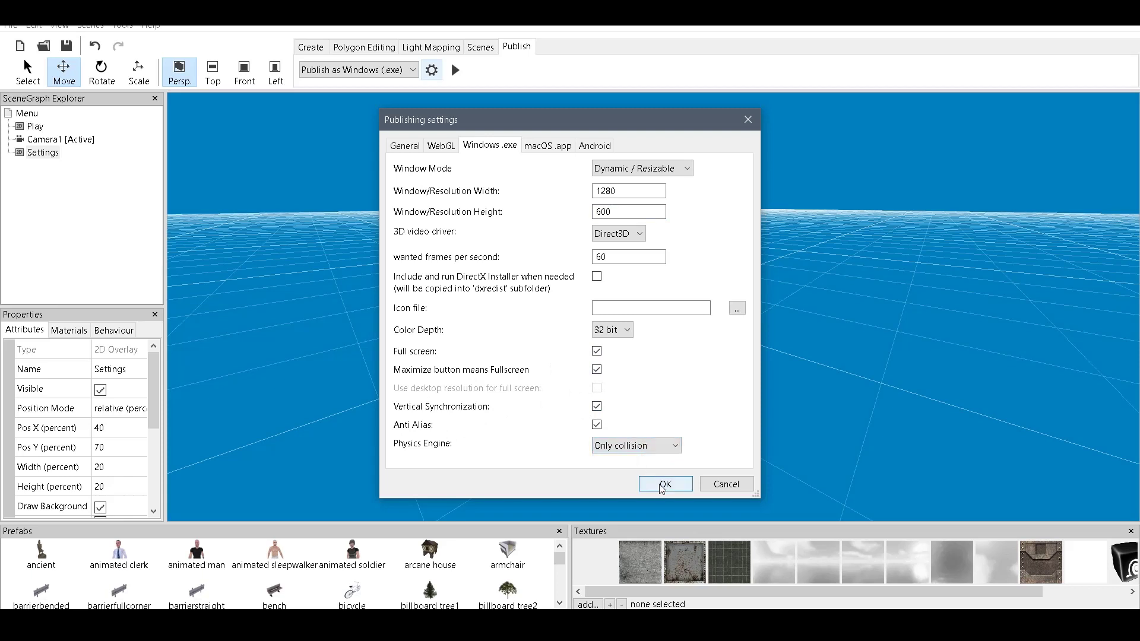
click(663, 484)
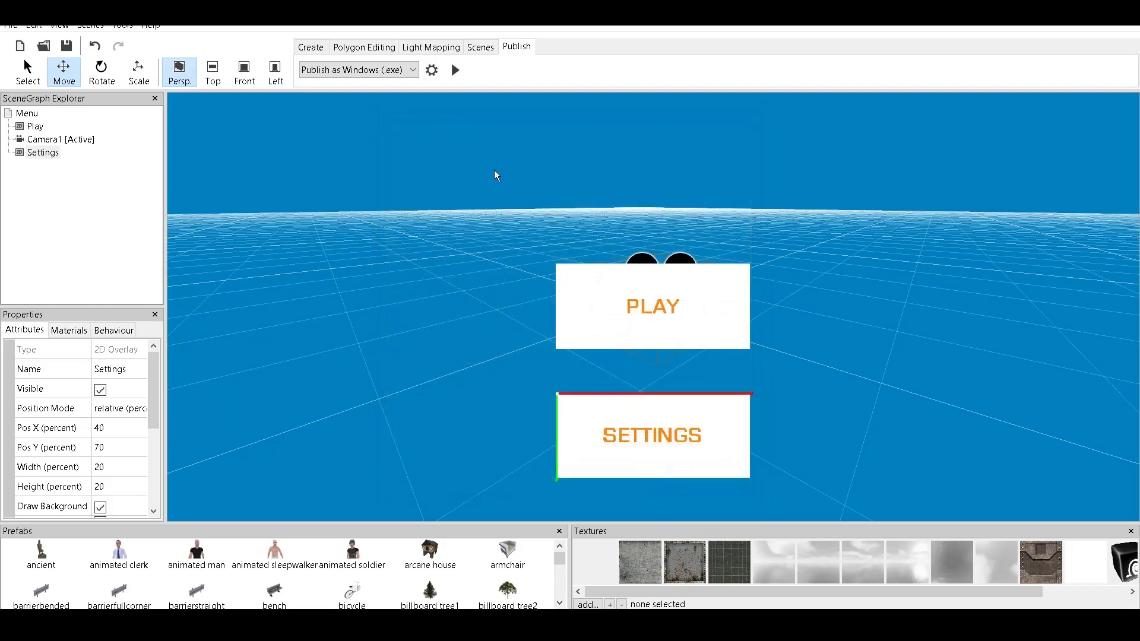
Step: Test-run the application, close it and check the Play and Settings overlays' positions in the scene
click(456, 71)
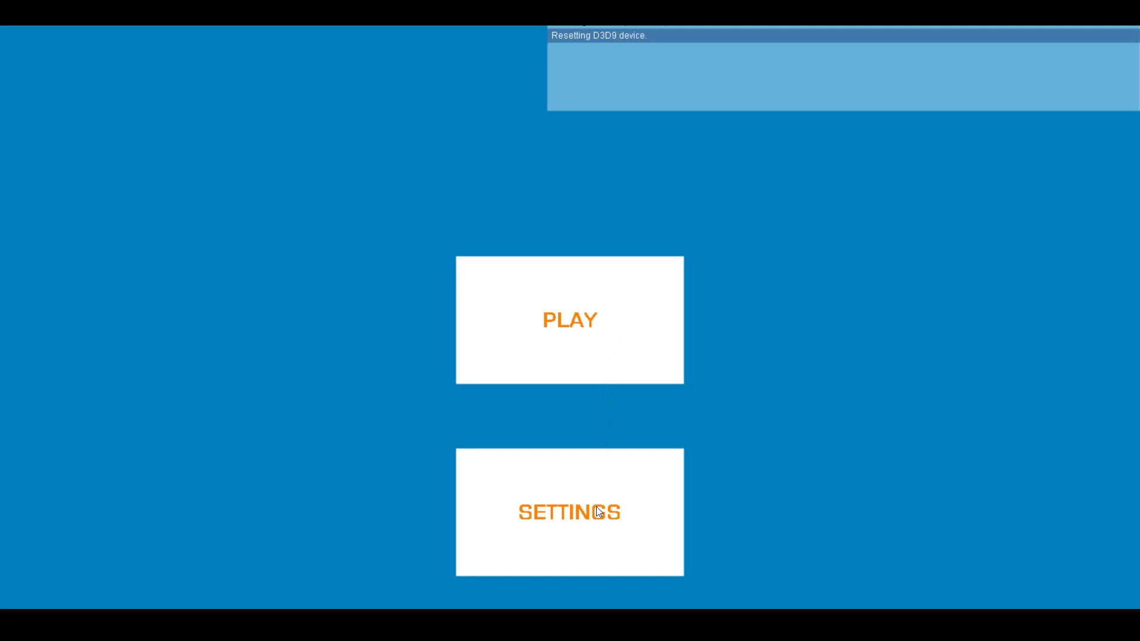
key(Escape)
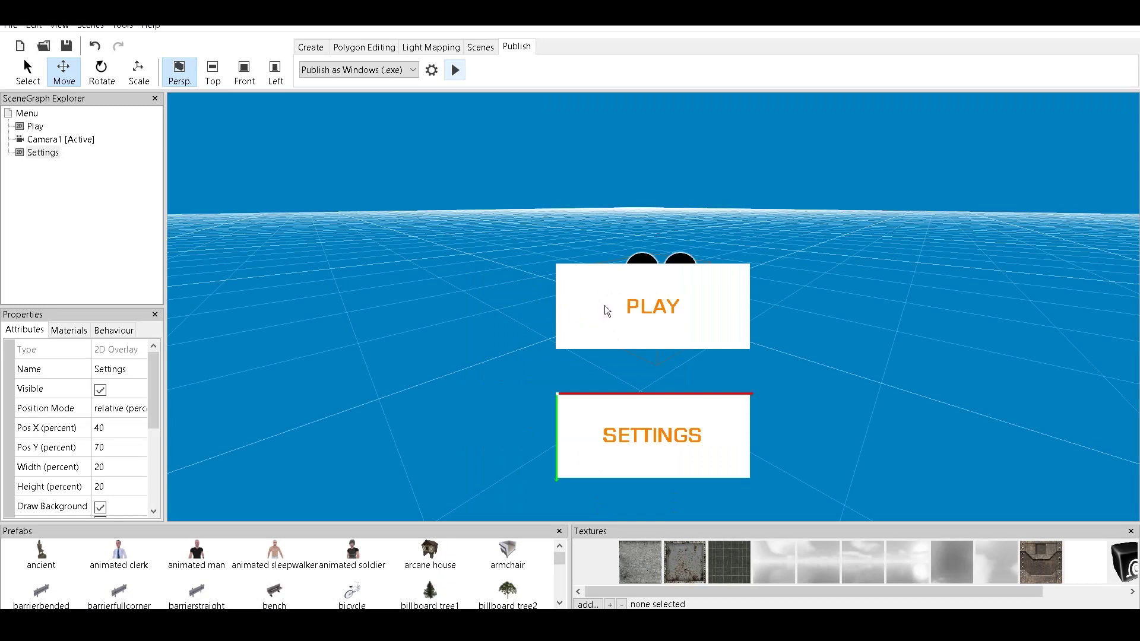
click(587, 307)
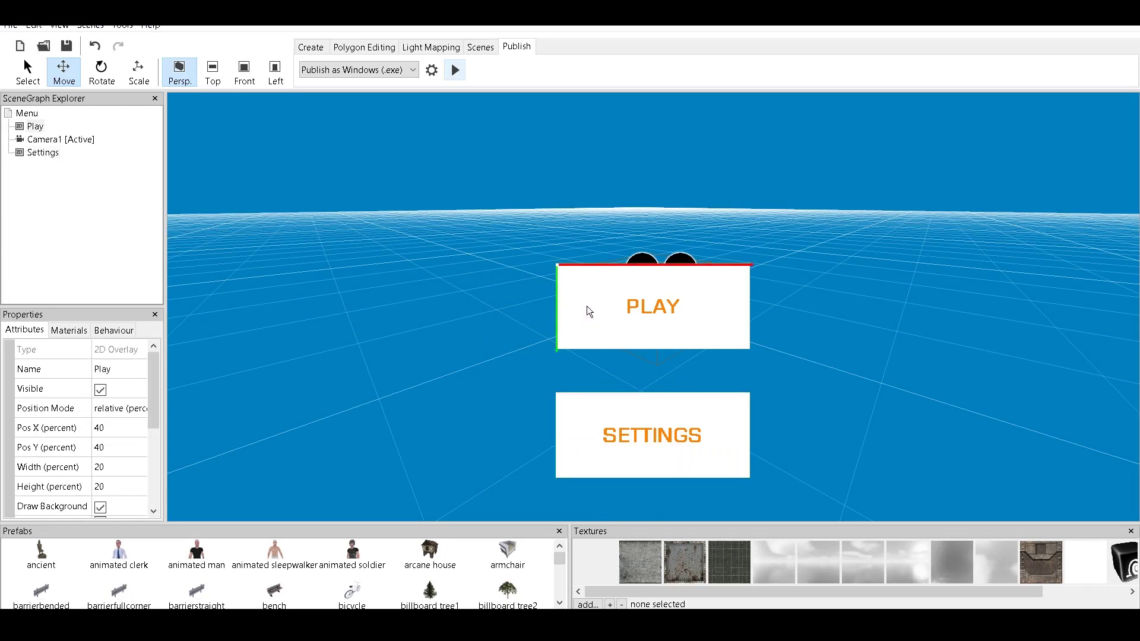
click(576, 419)
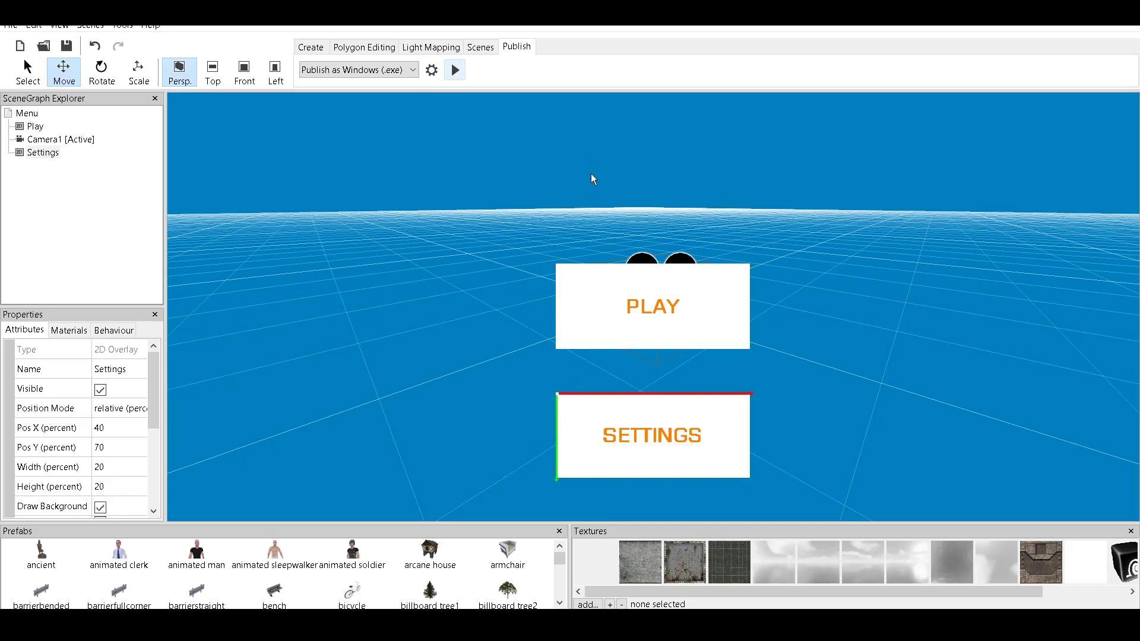
Step: Set the Play overlay's Pos Y to 10 percent
click(597, 297)
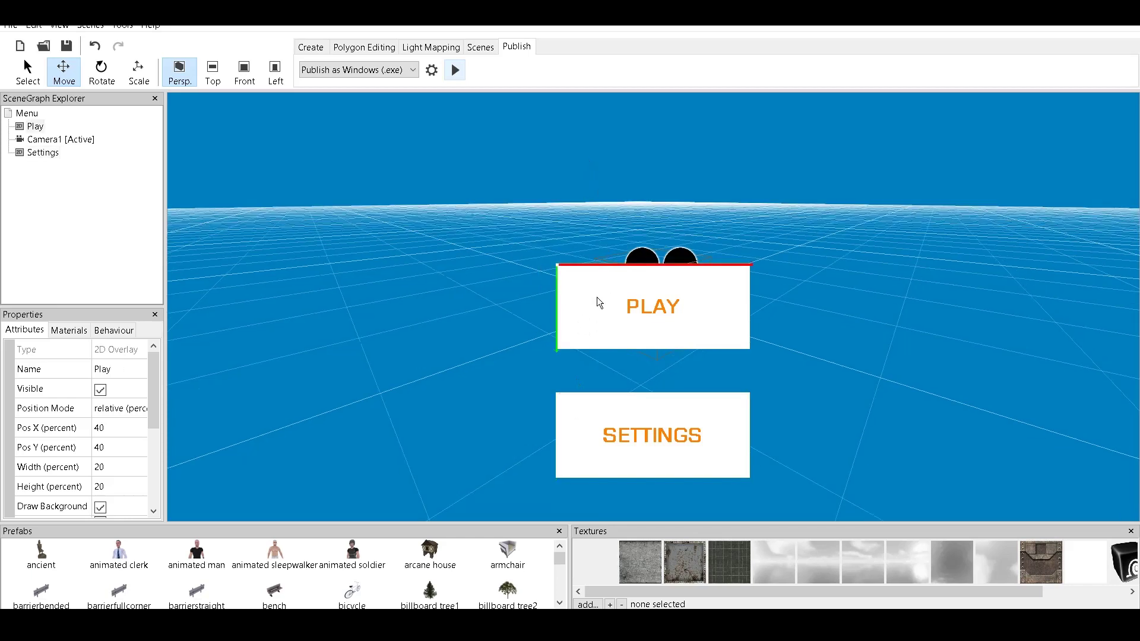
click(120, 450)
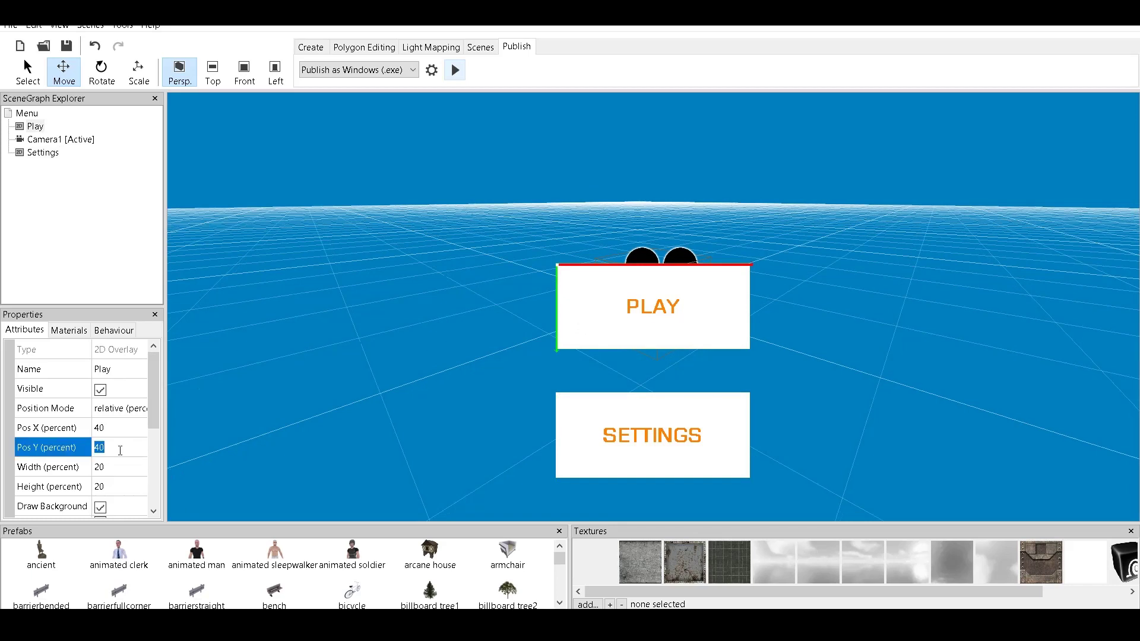
text(10)
key(Return)
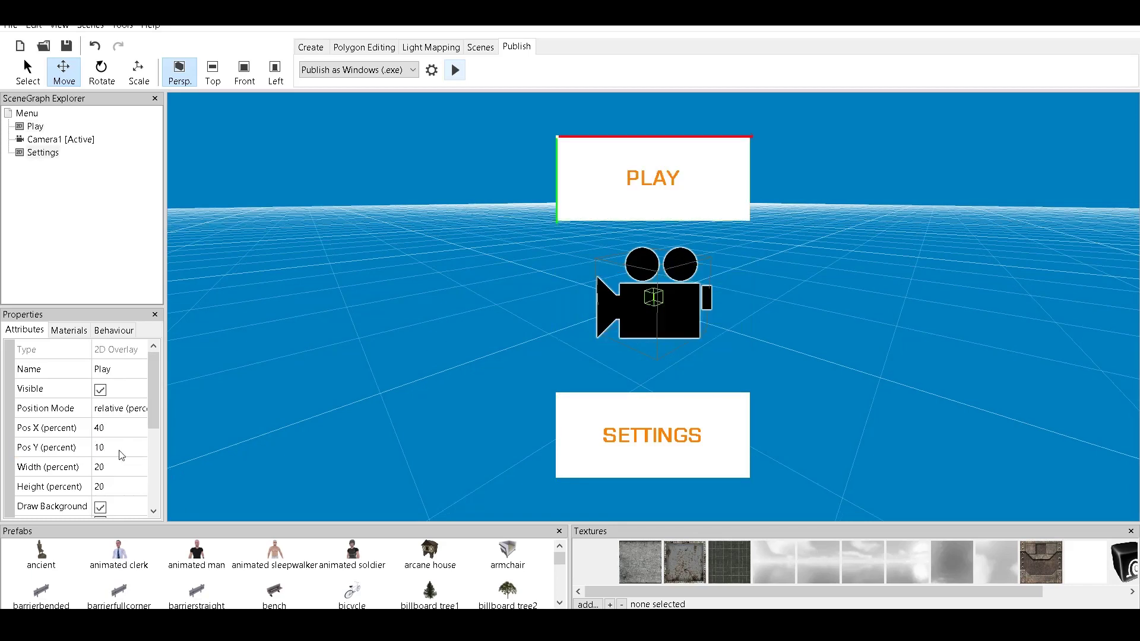
Step: Set the Settings overlay's Pos Y to 40 percent
click(618, 420)
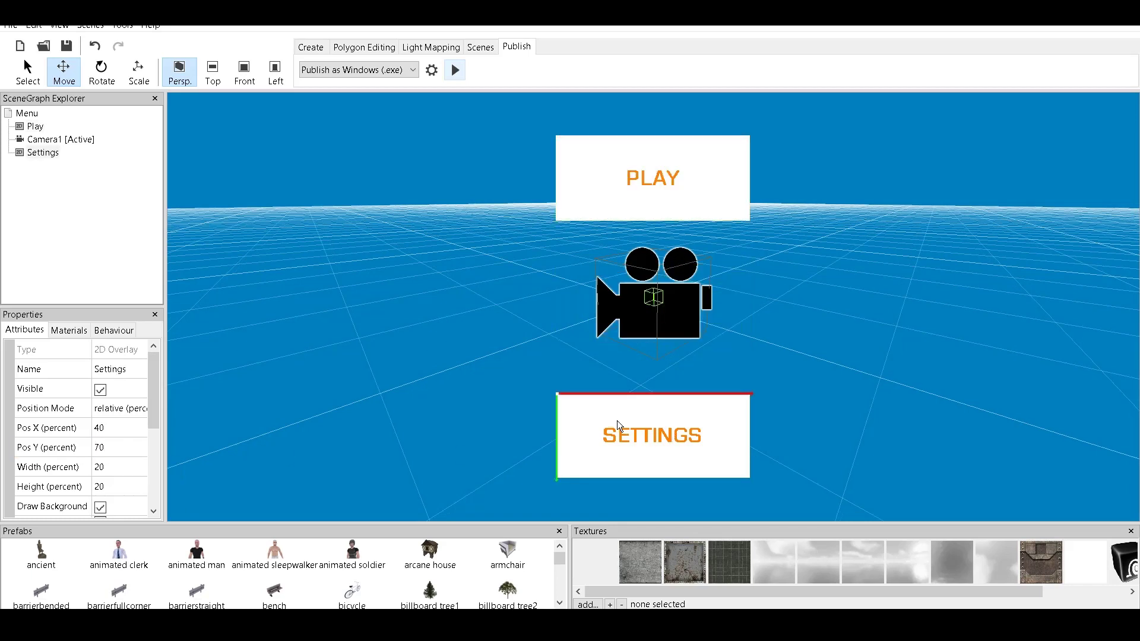
click(121, 447)
text(40)
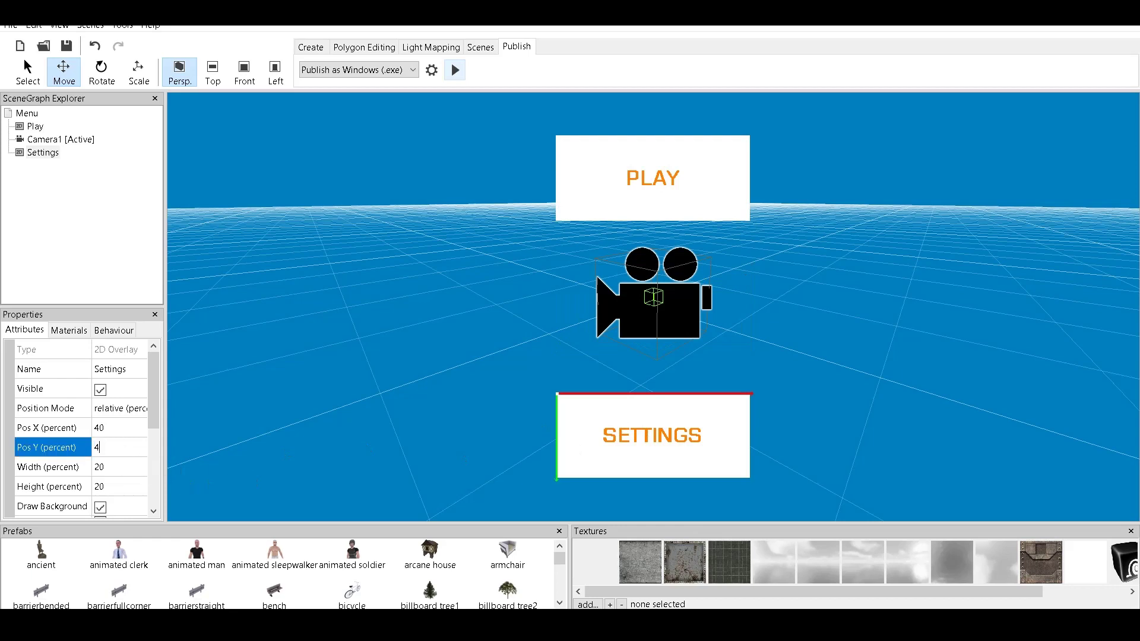
key(Return)
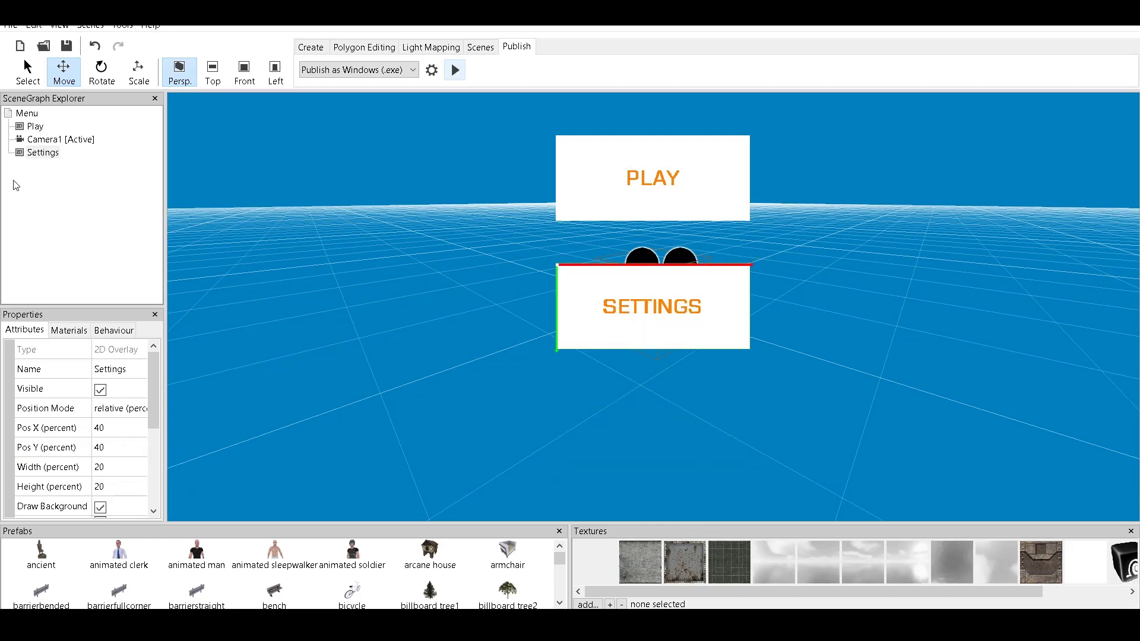
Step: Clone the Settings overlay in the Menu scene and rename the copy Exit
click(48, 153)
right_click(48, 154)
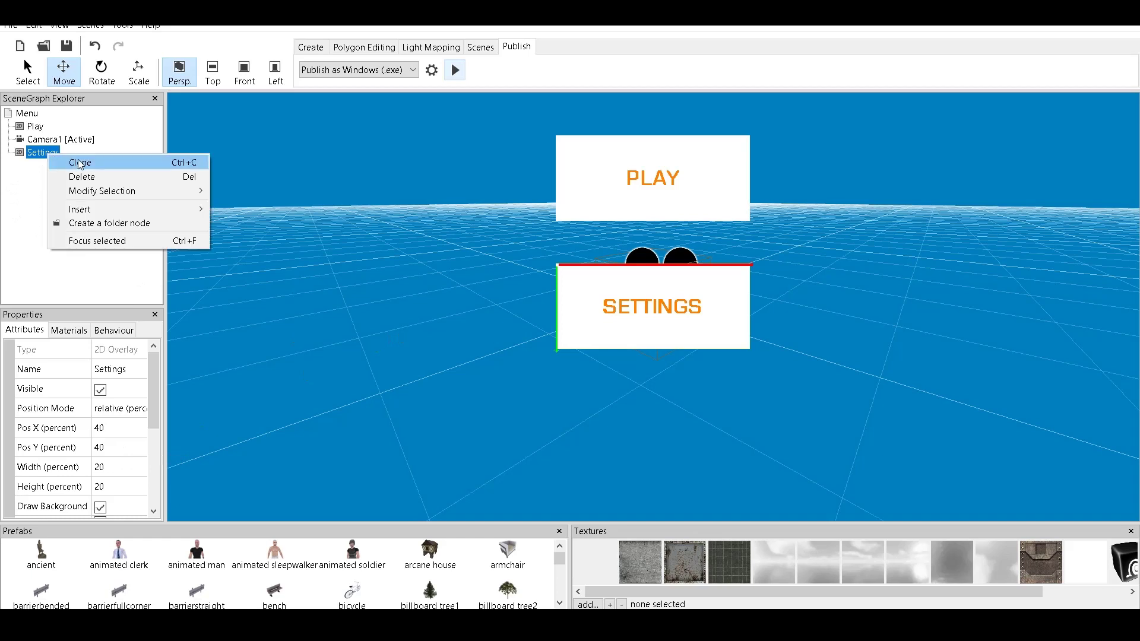
click(79, 161)
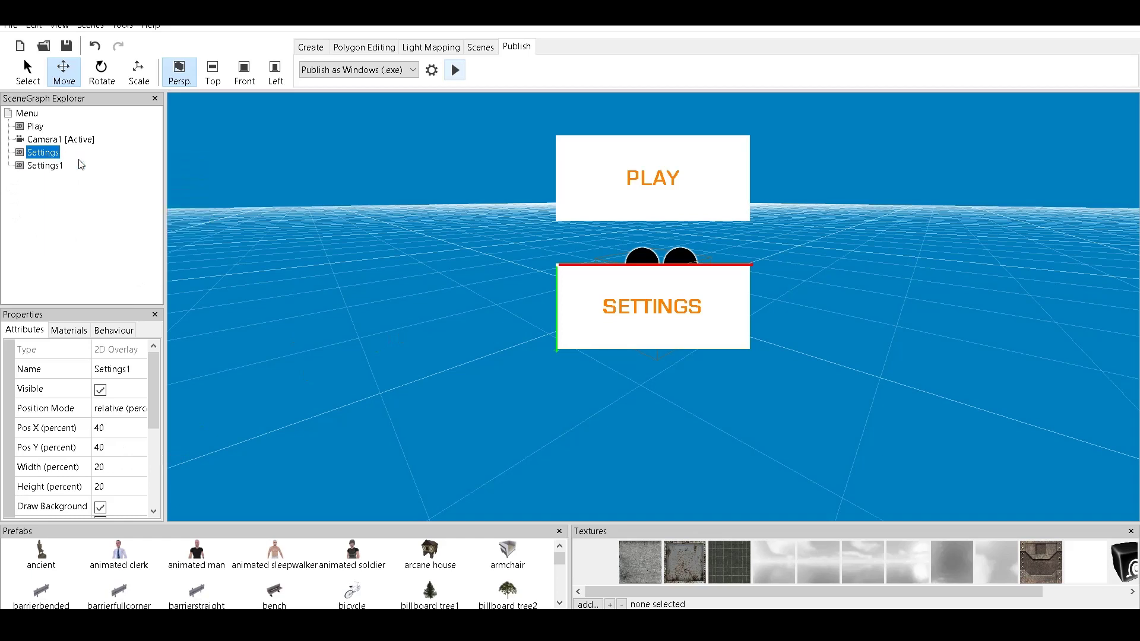
double_click(129, 369)
text(Exit)
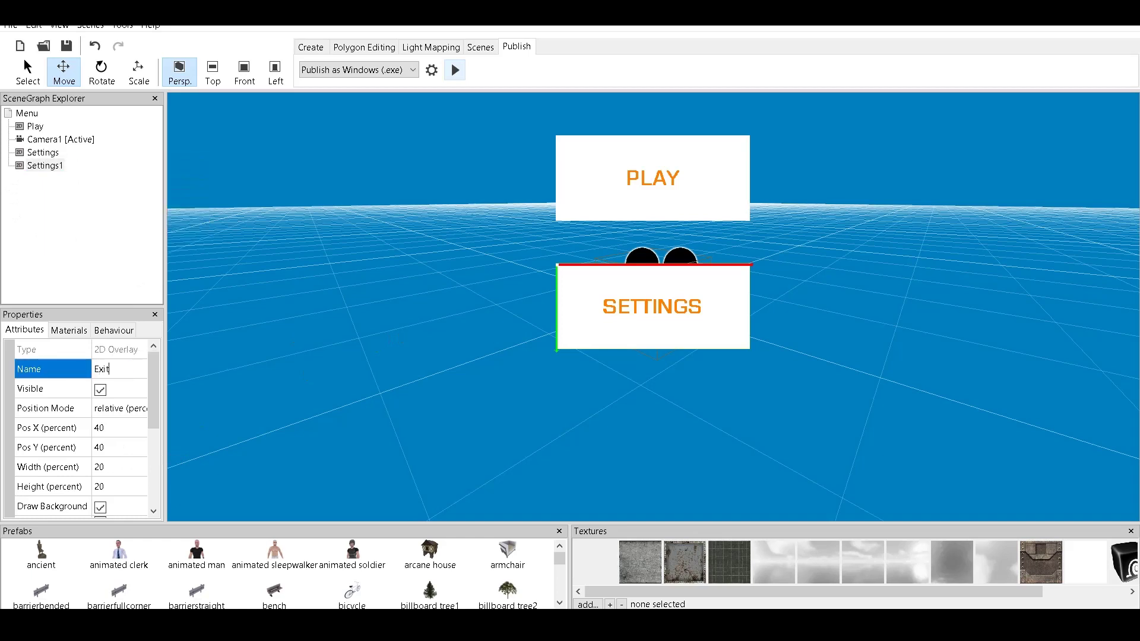
key(Return)
Step: Replace the Exit overlay's displayed text with EXIT
drag(157, 372, 149, 450)
double_click(119, 428)
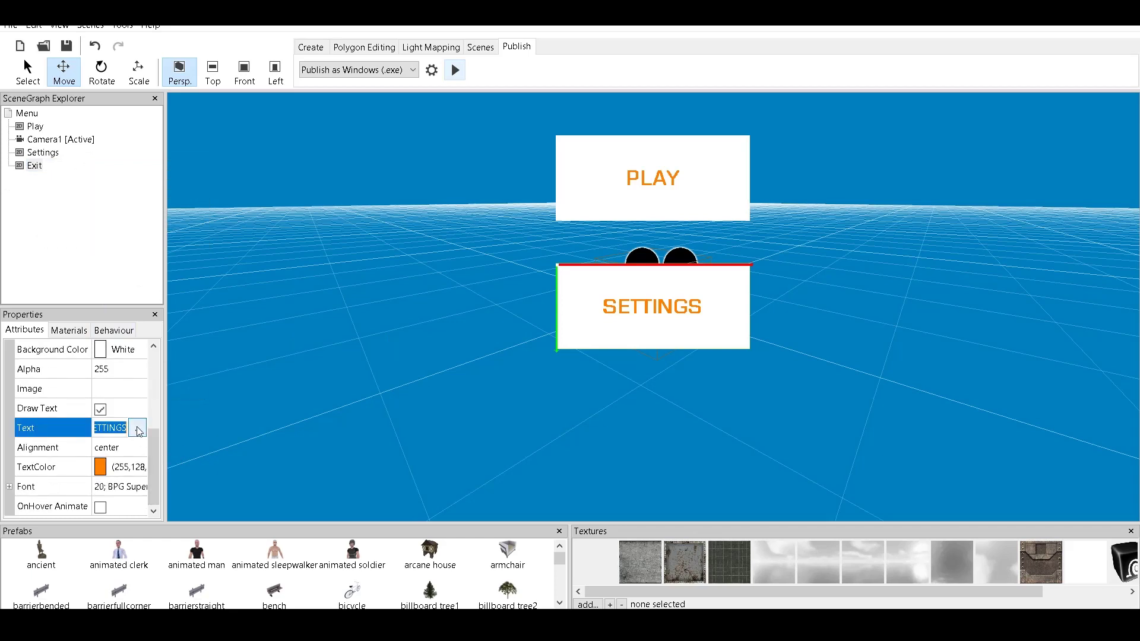
click(138, 428)
key(ctrl+a)
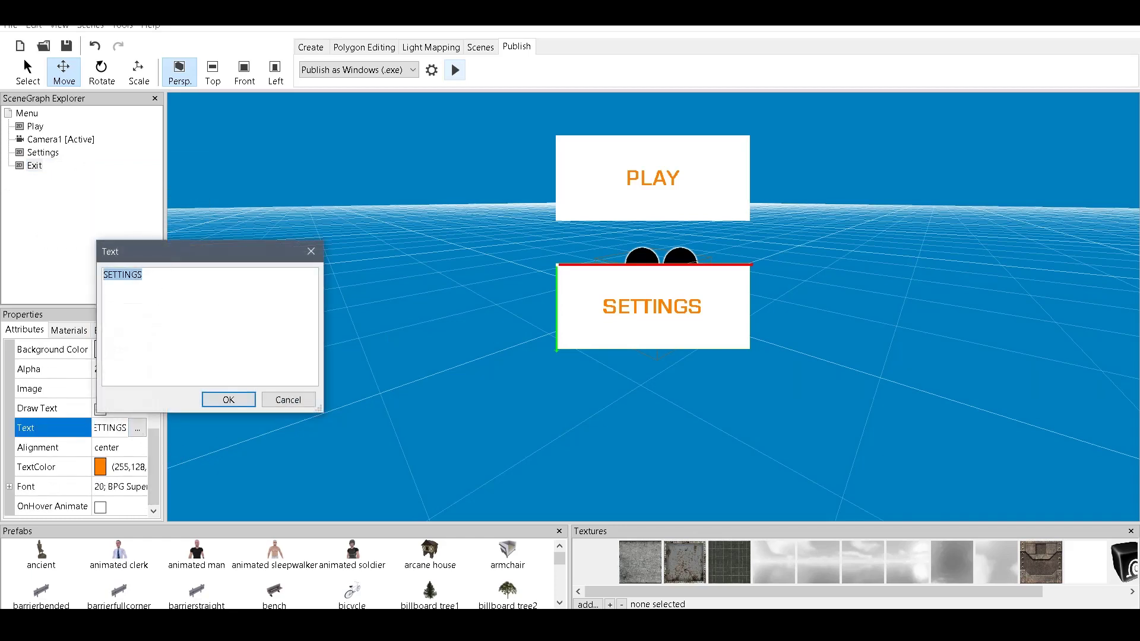
text(EXIT)
click(220, 399)
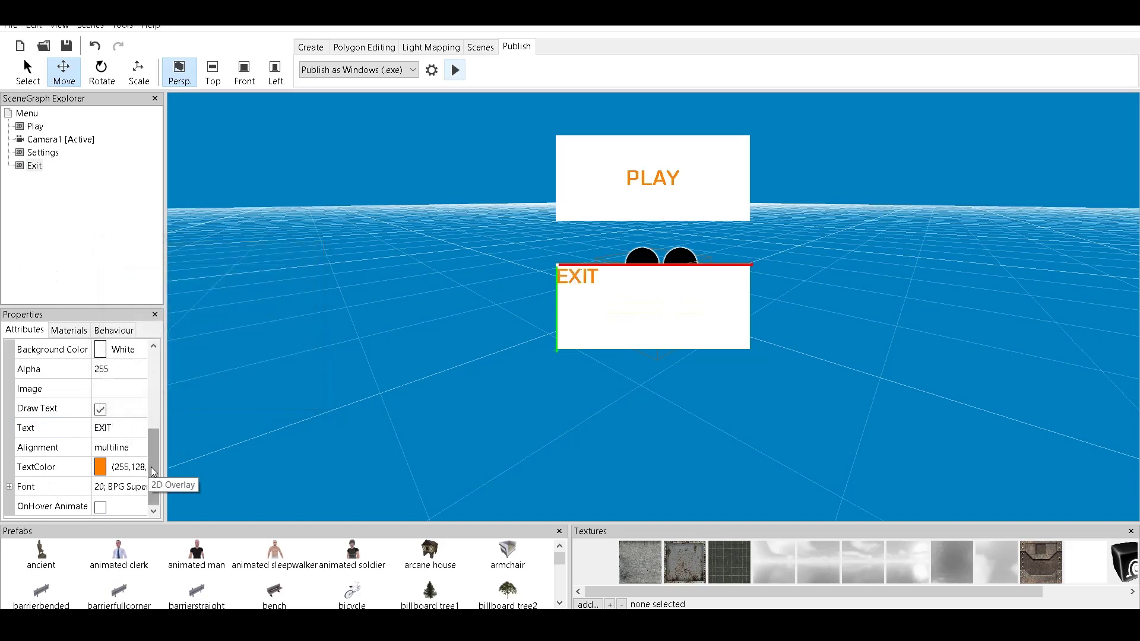
Step: Set the Exit overlay's text alignment to center and re-enter its text as EXIT on a single line
click(141, 449)
click(141, 449)
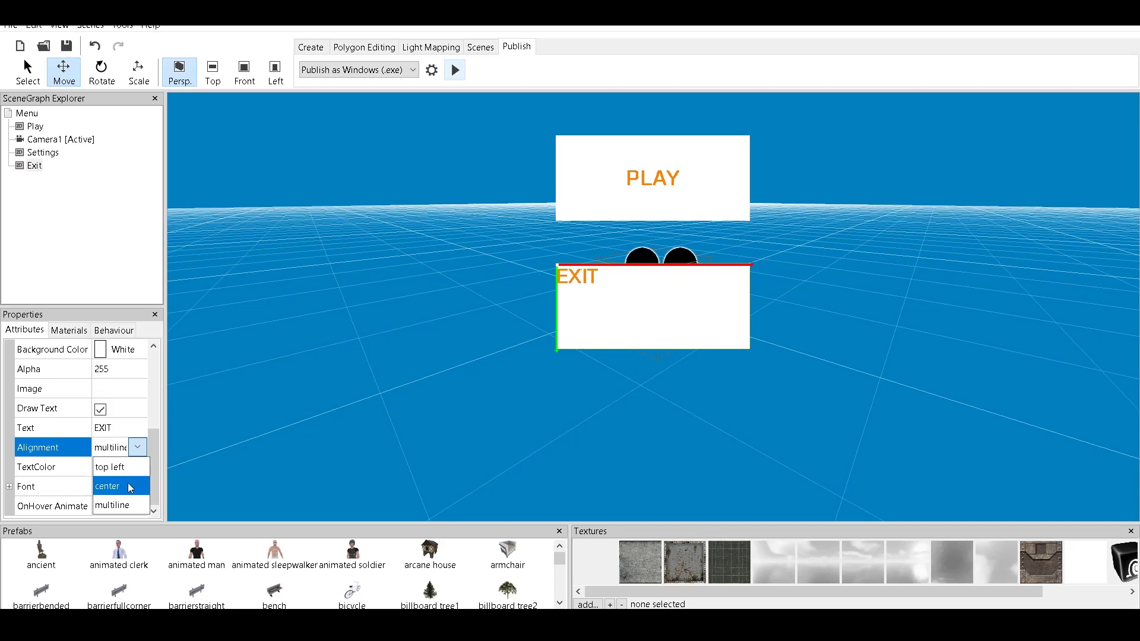
click(127, 486)
click(137, 432)
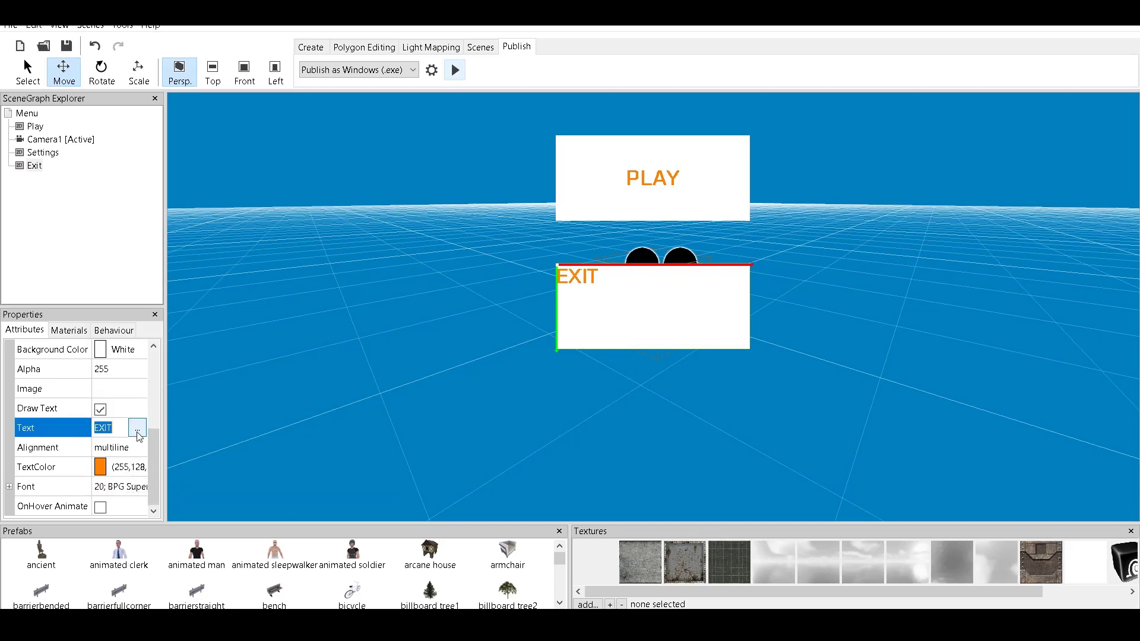
click(137, 429)
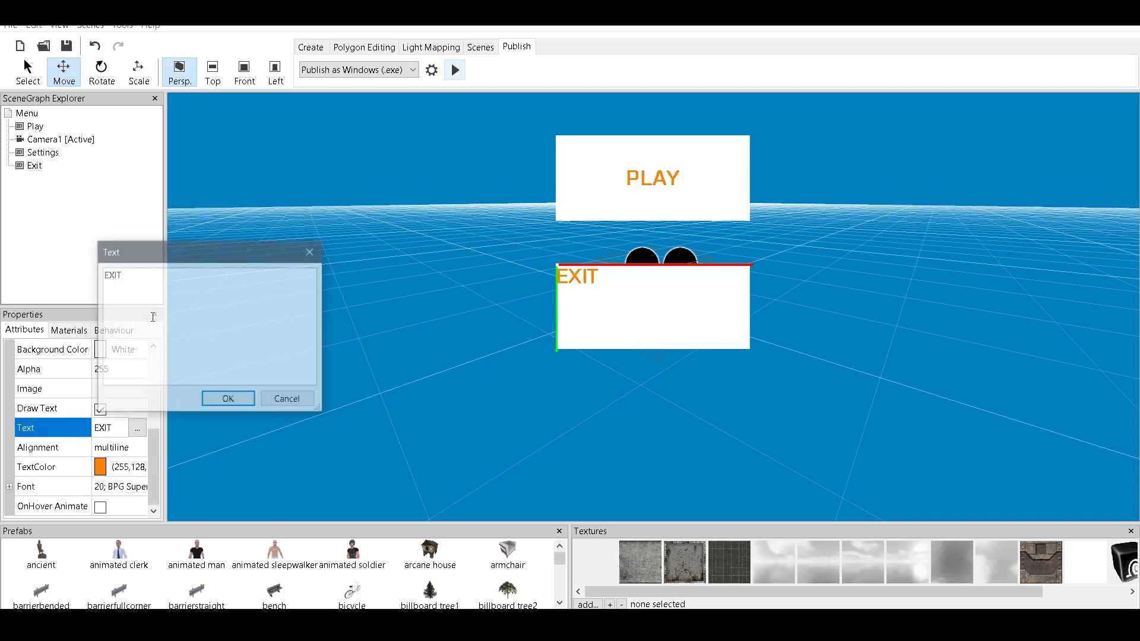
double_click(132, 275)
text(EXIT)
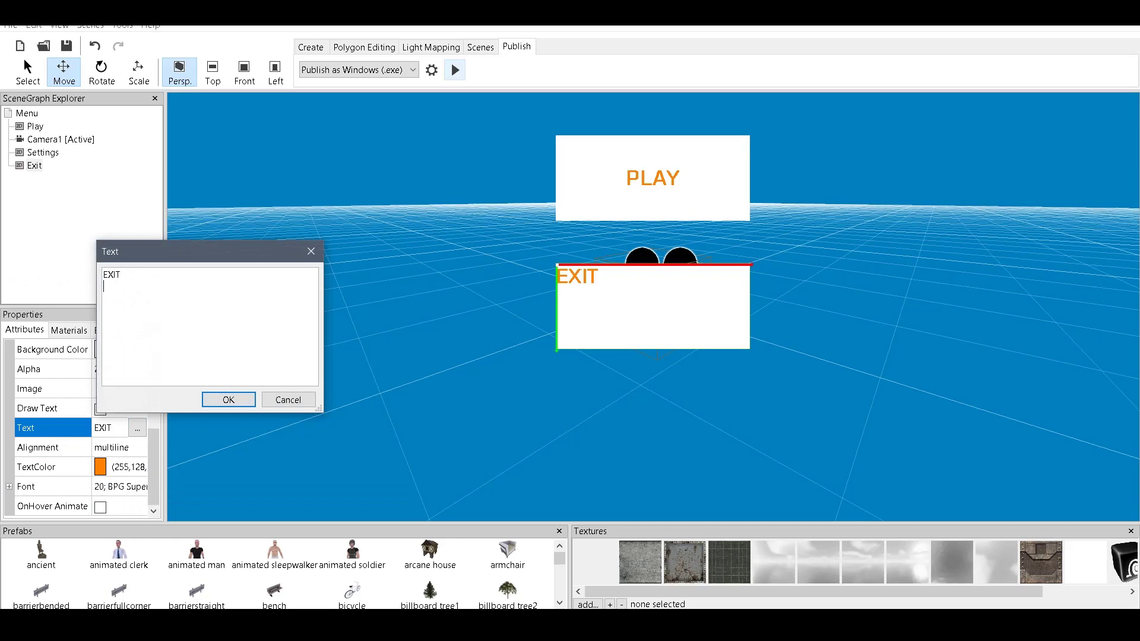
click(215, 401)
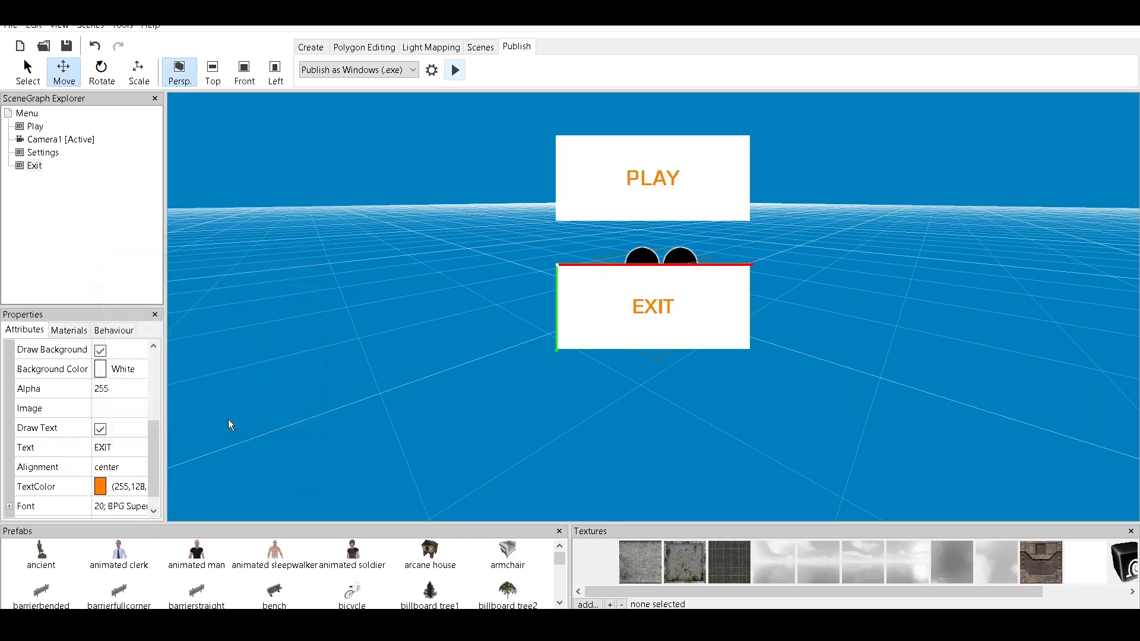
Step: Set the Exit overlay's Pos Y to 70 percent and test-run the menu
drag(157, 444, 159, 387)
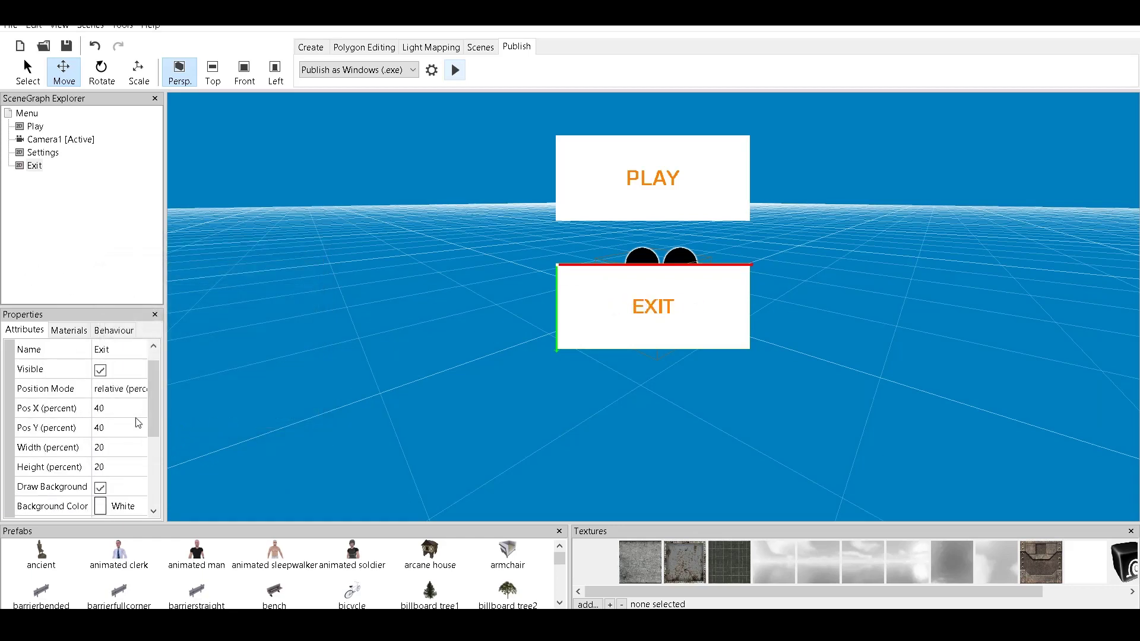
click(122, 427)
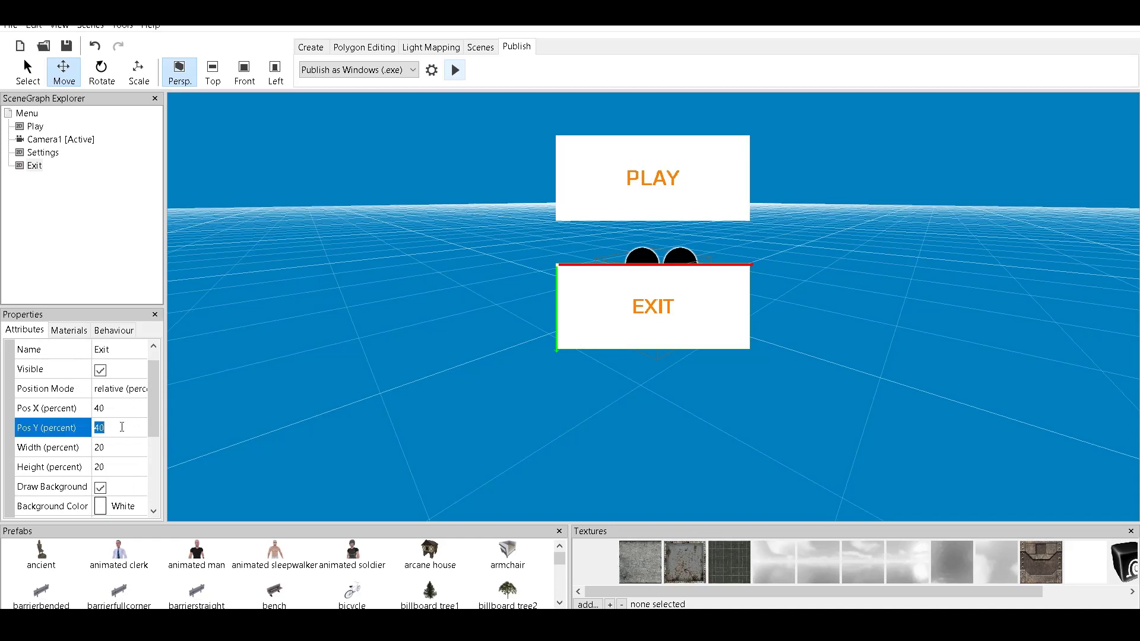
text(70)
key(Return)
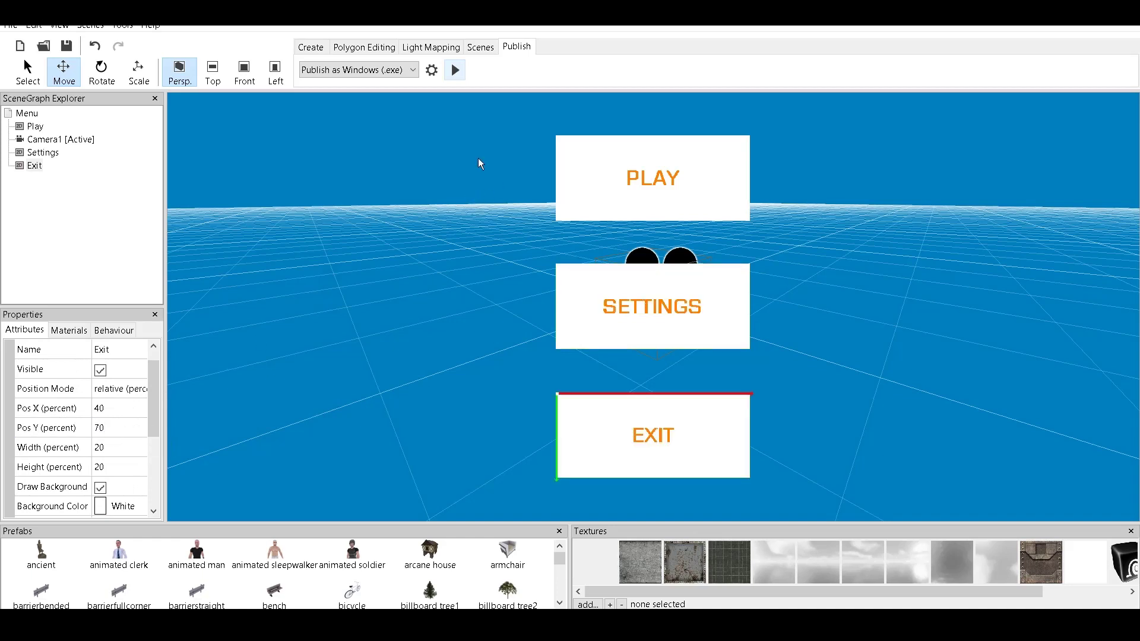
click(456, 71)
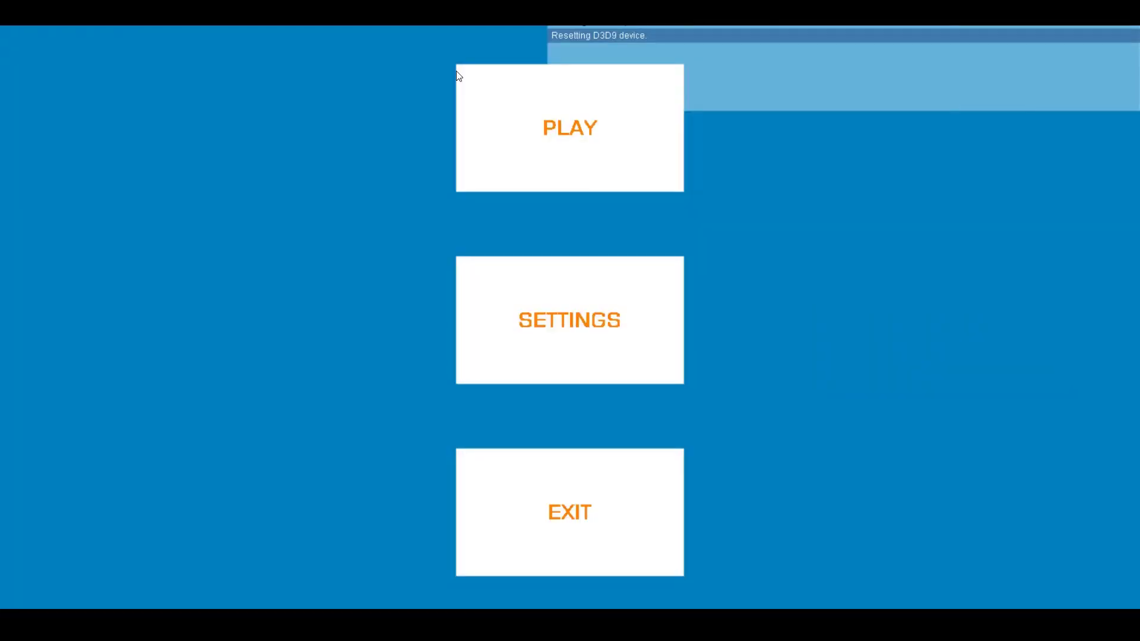
key(Escape)
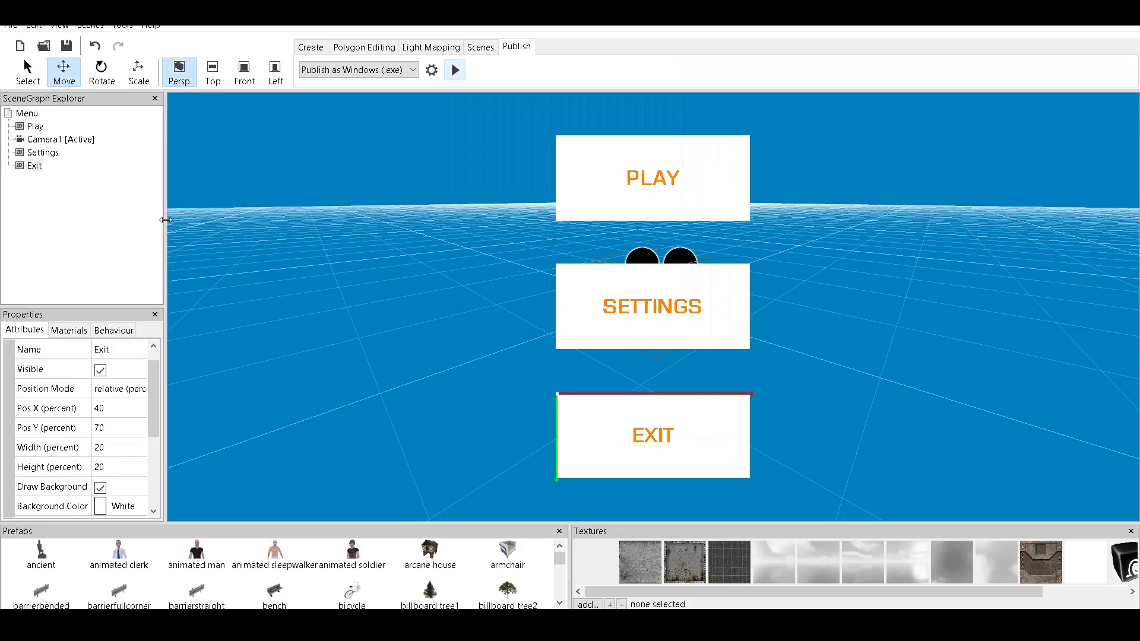
Step: Add a "Before first drawing do something" behaviour to the Menu scene and enable AlsoOnReload
click(139, 219)
click(18, 115)
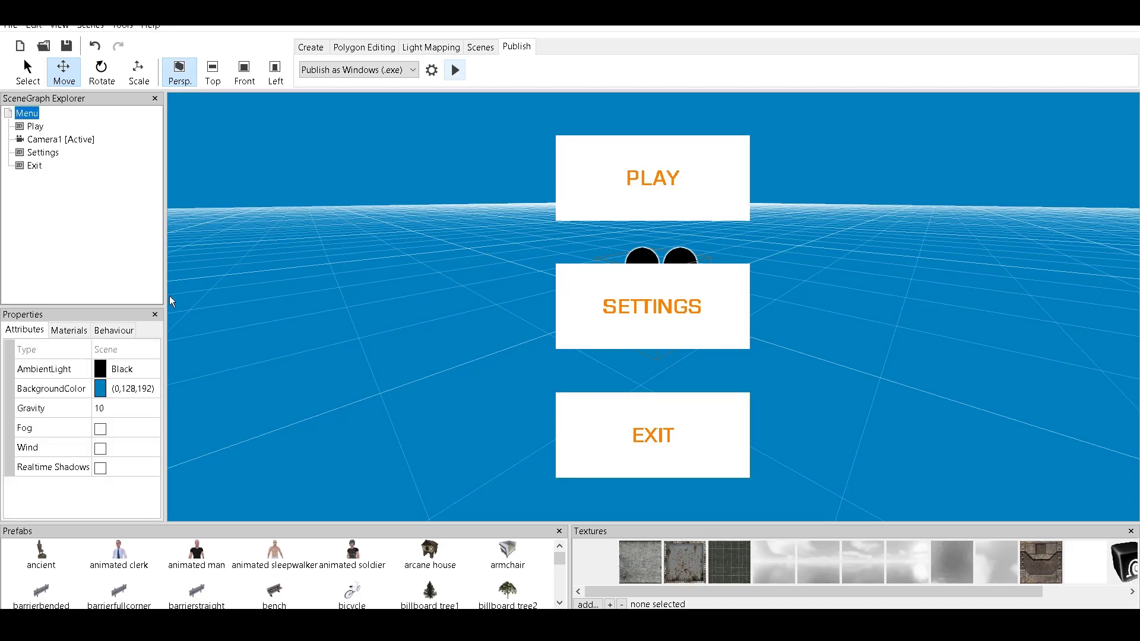
click(112, 331)
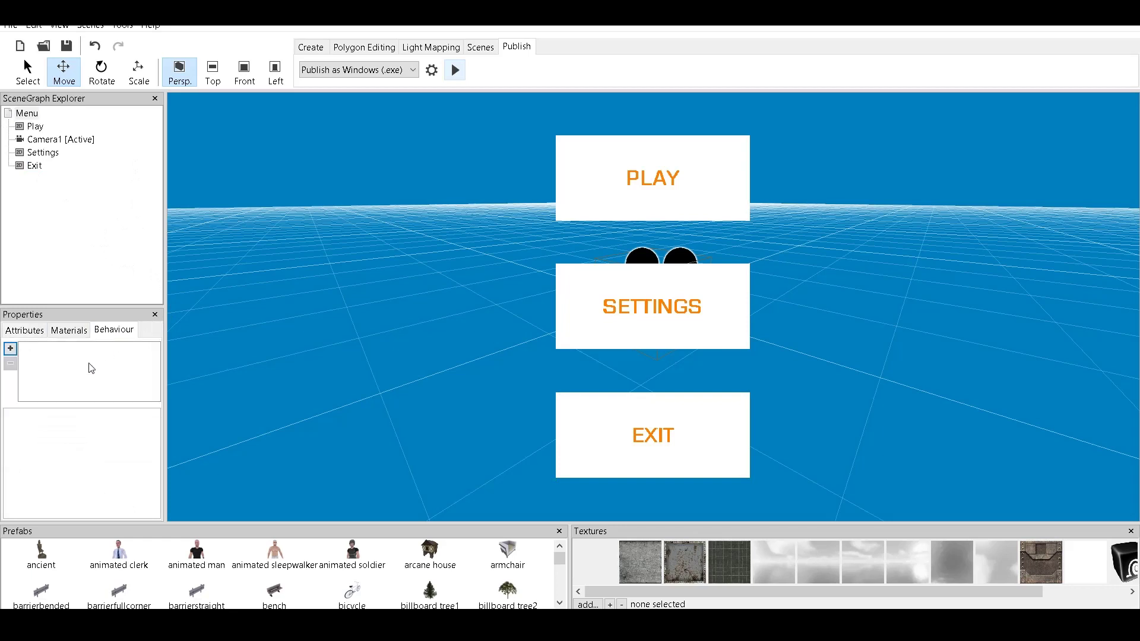
click(10, 350)
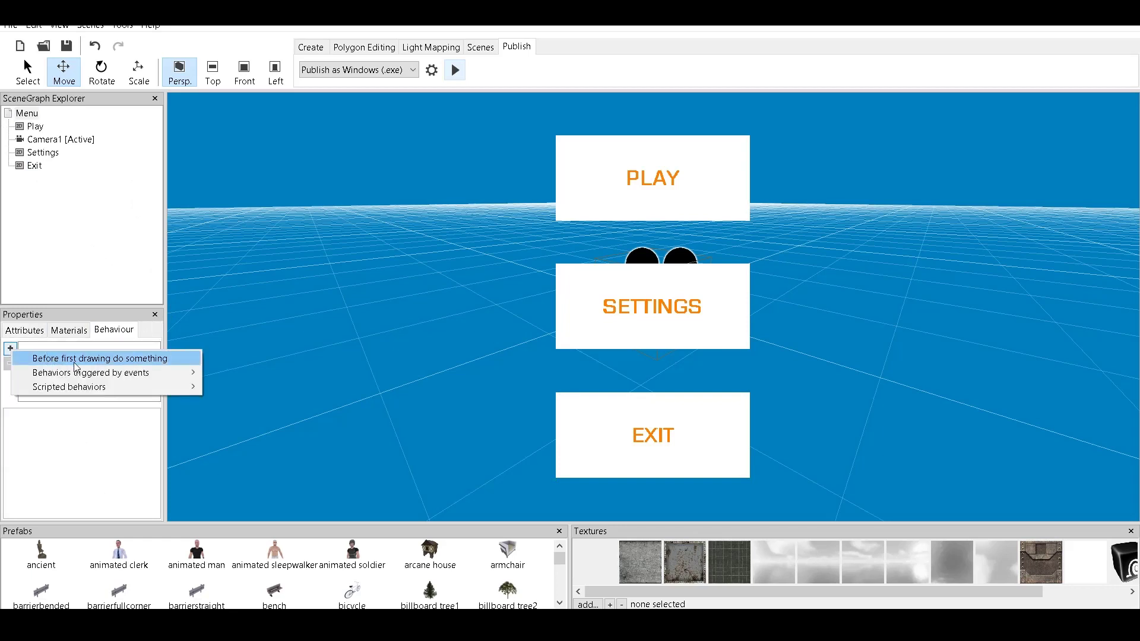
click(125, 361)
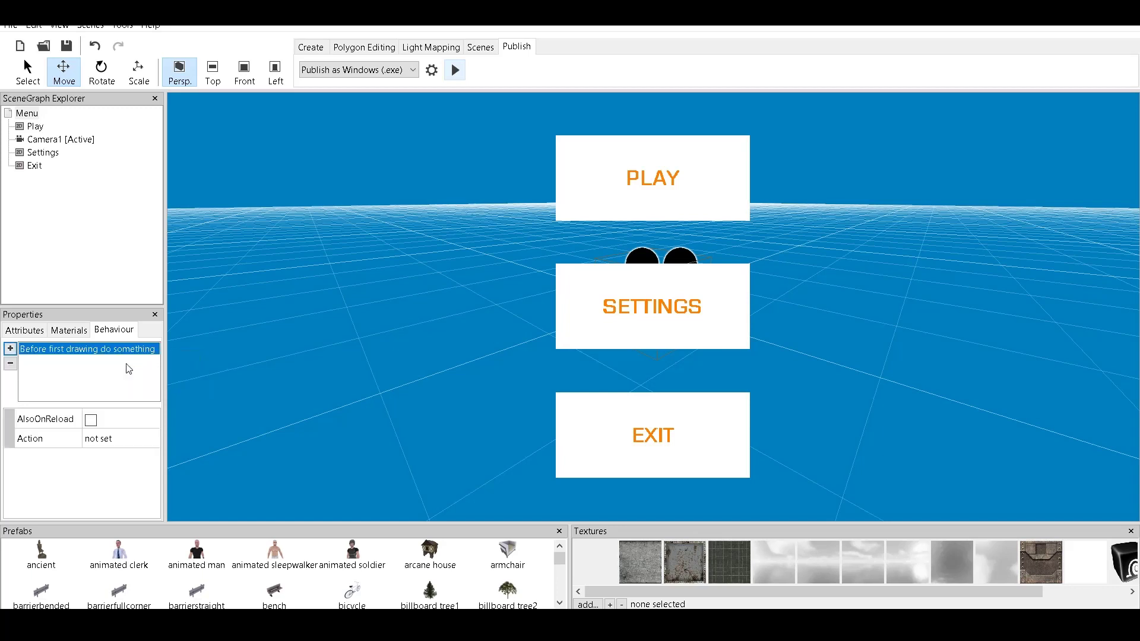
click(90, 421)
Step: Add a "Play a sound" action to the Menu scene's behaviour and turn on Looped
click(154, 444)
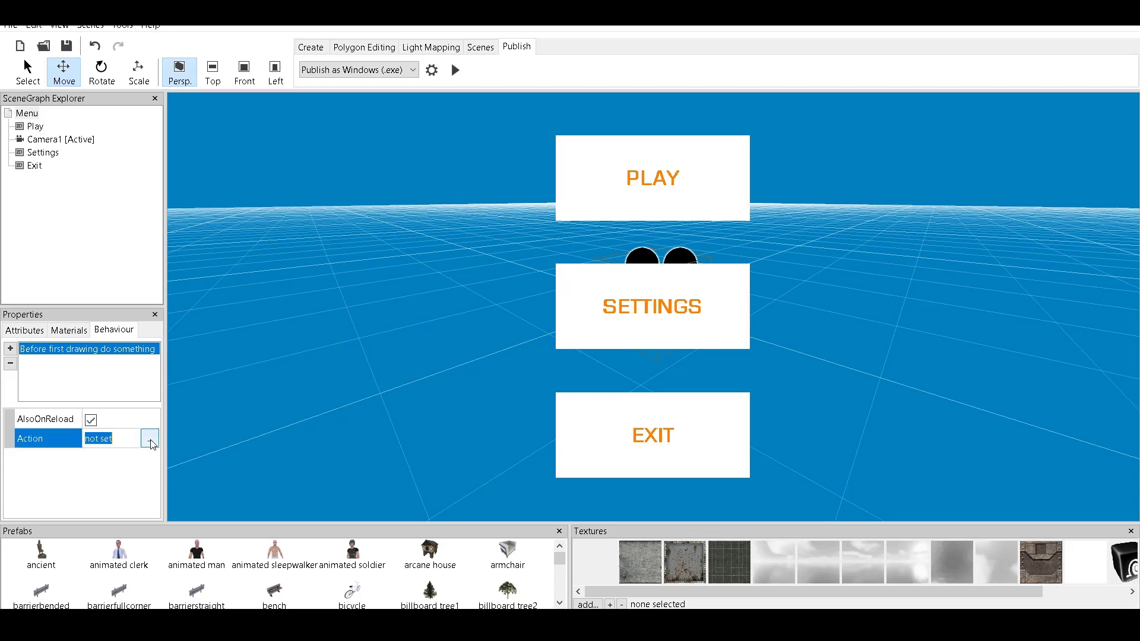
click(153, 442)
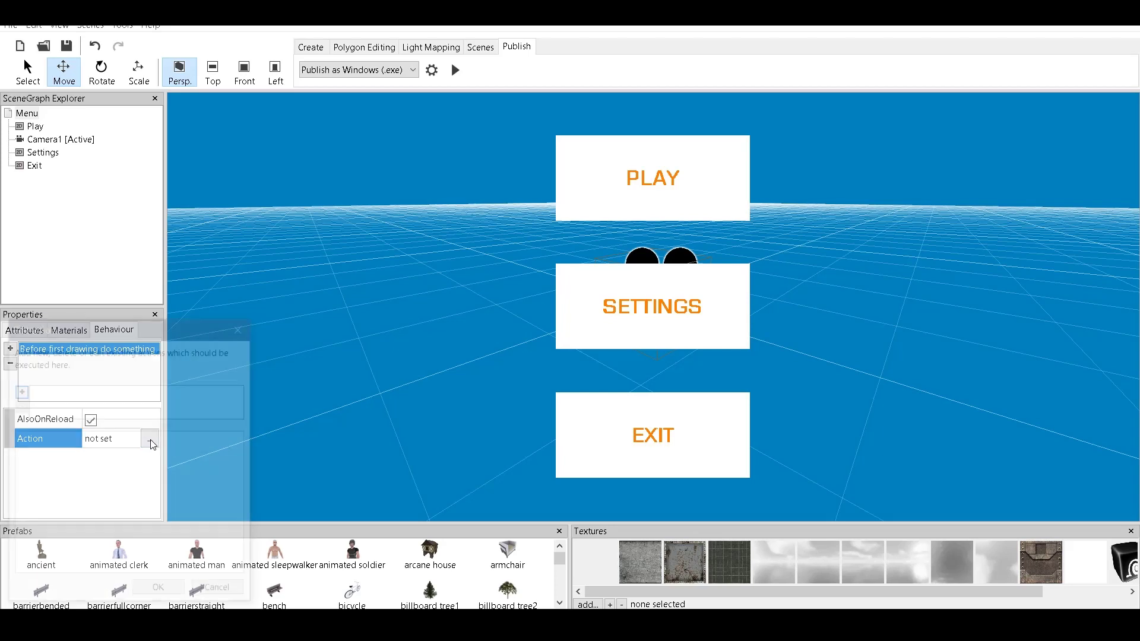
click(18, 390)
mouse_move(121, 492)
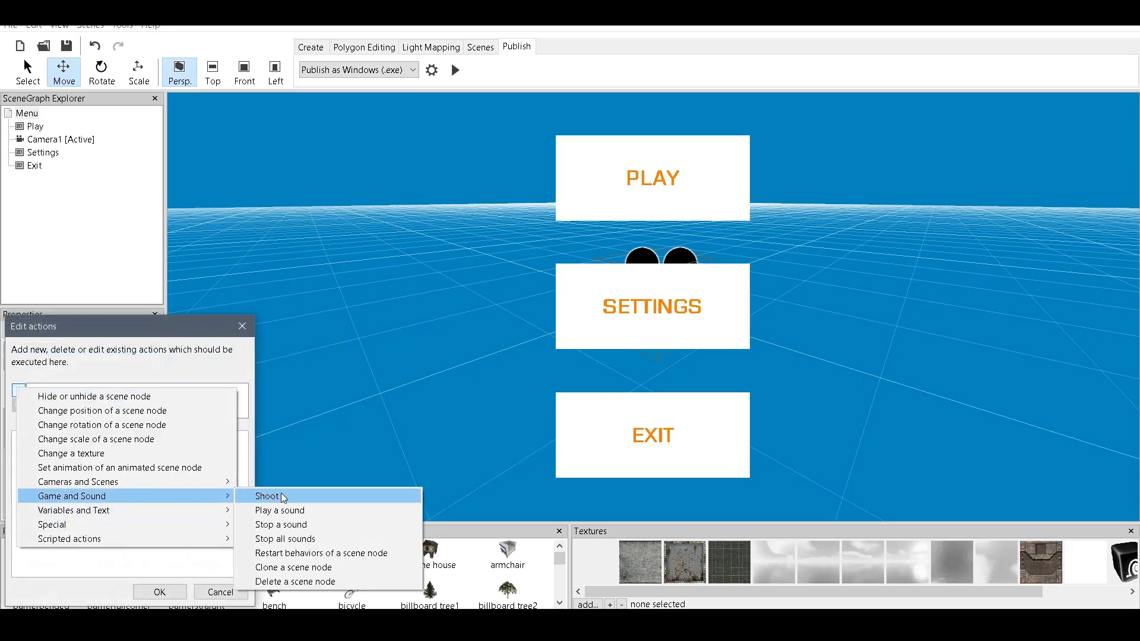
click(309, 508)
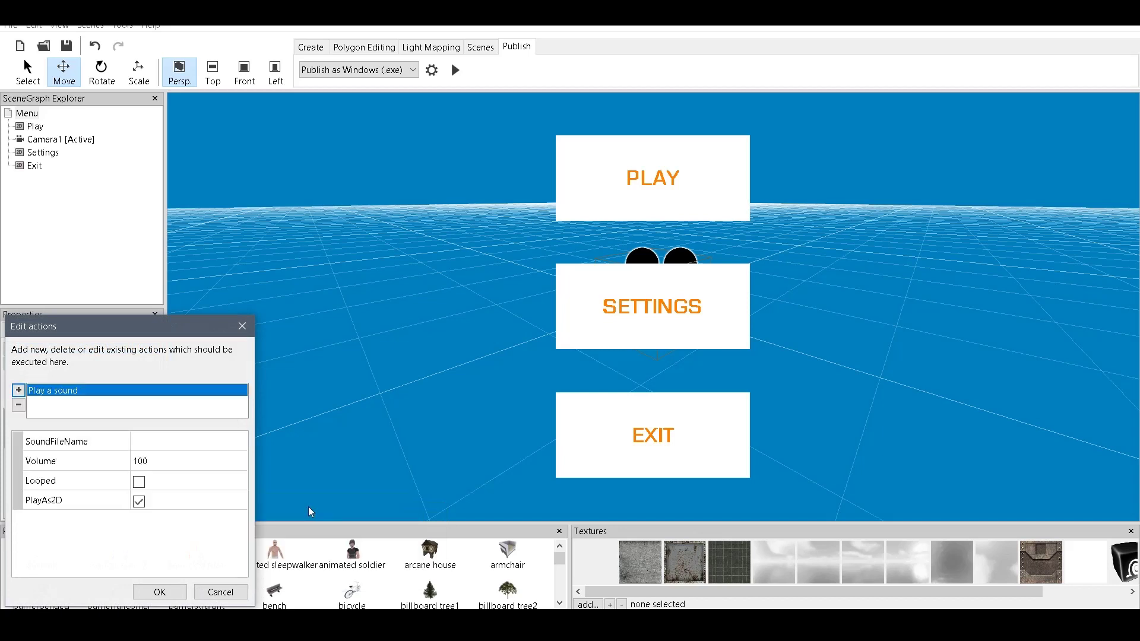
click(138, 482)
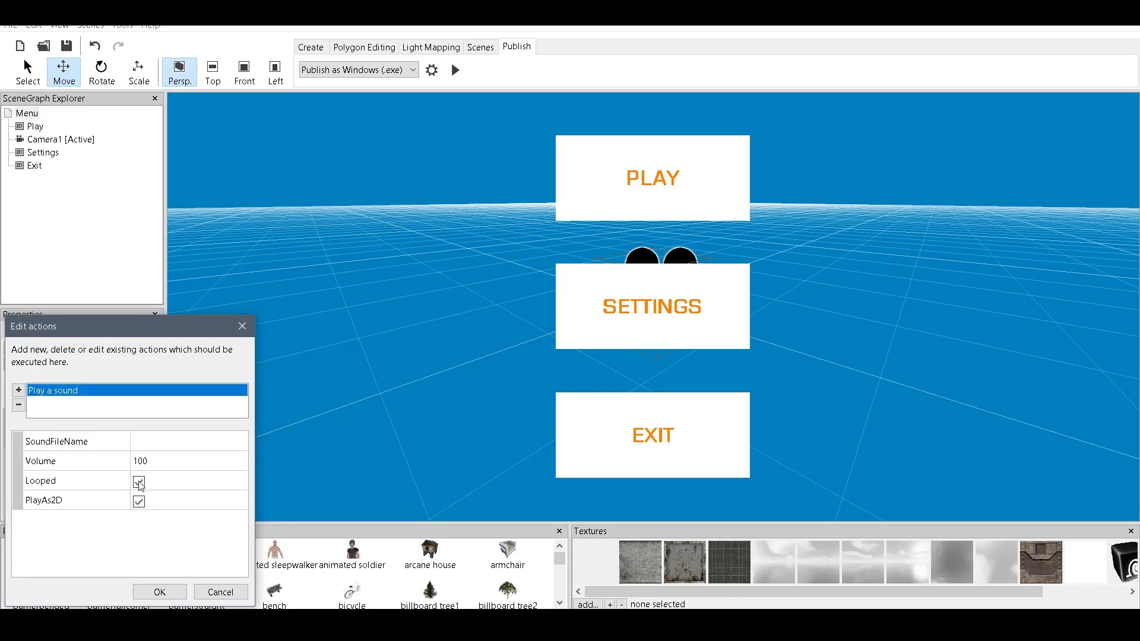
Step: Choose MenuMusicV1.wav from the Desktop as the action's sound file
click(235, 444)
click(237, 442)
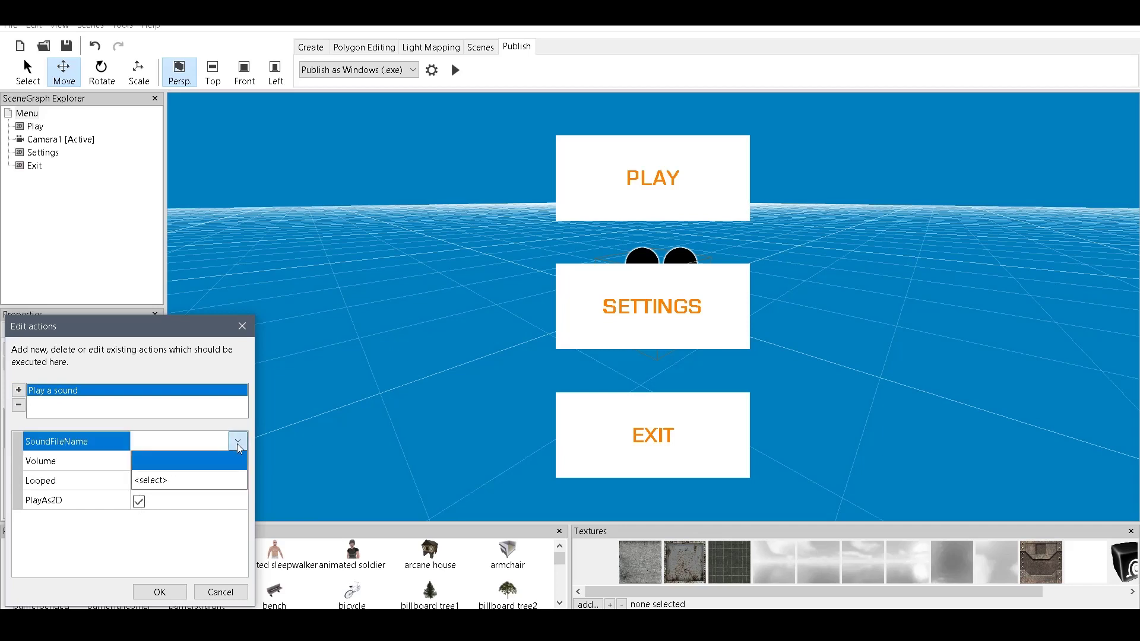
click(156, 487)
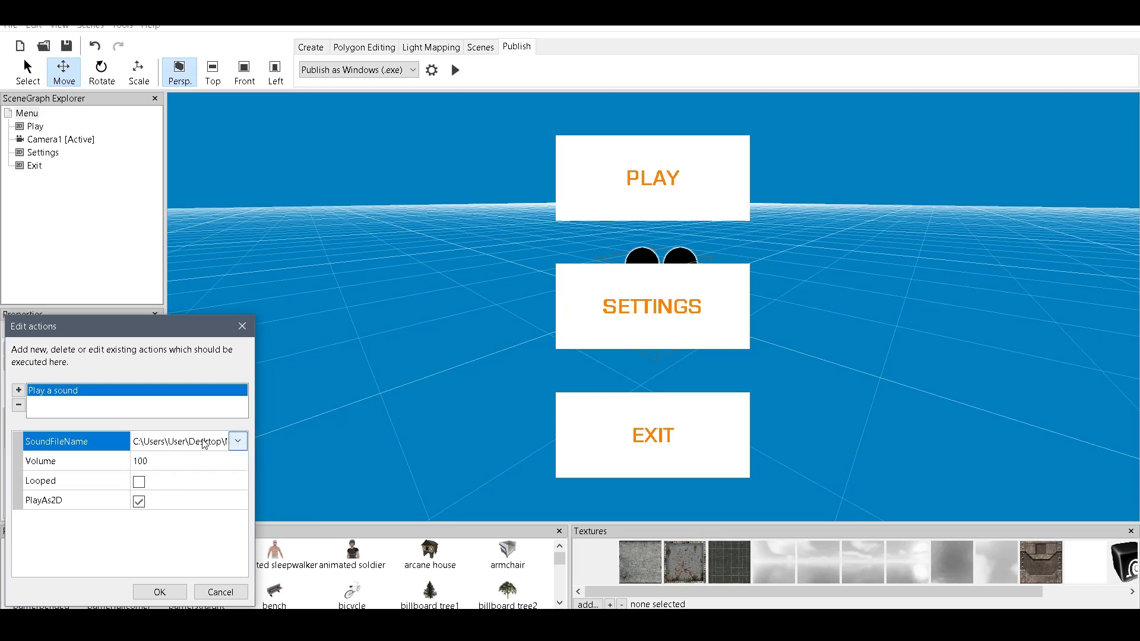
click(237, 443)
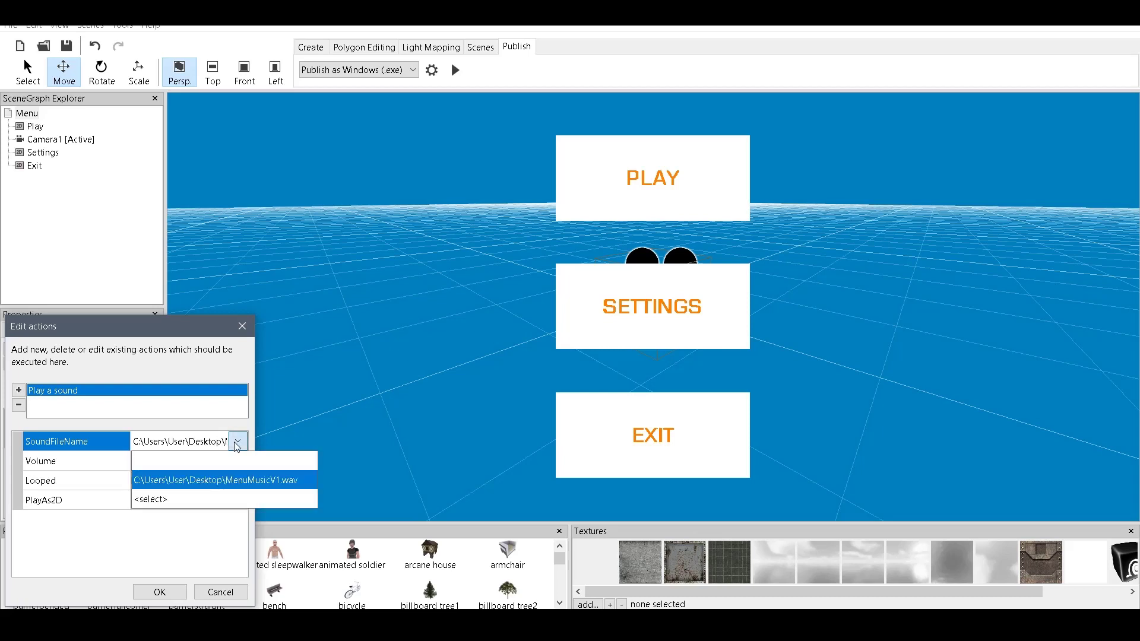
click(297, 485)
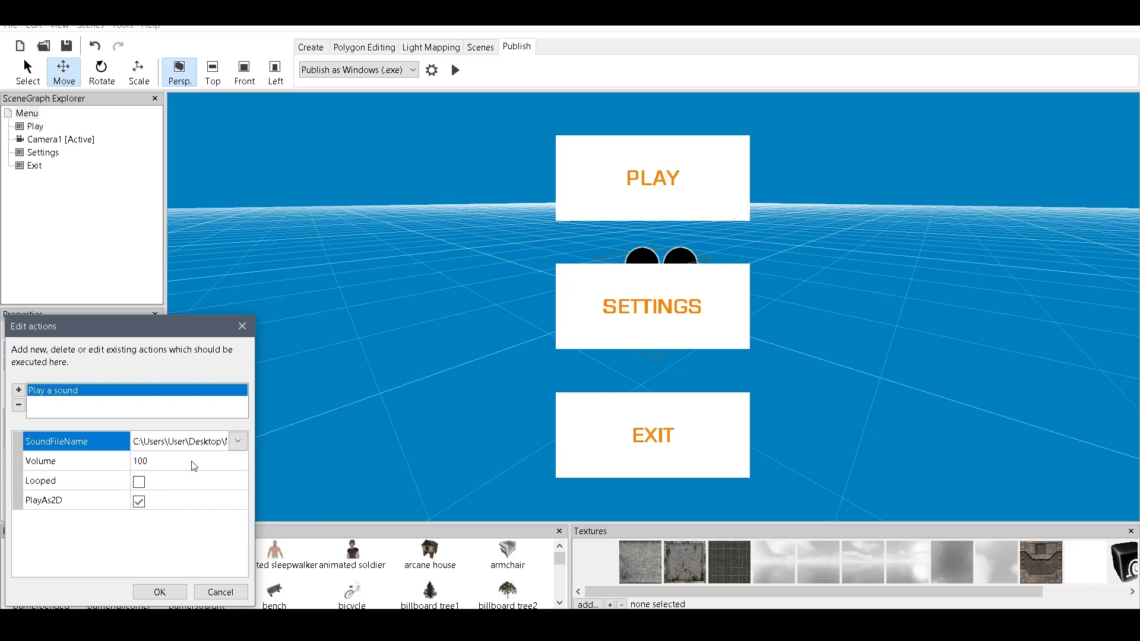
Step: Set the menu music's volume to 20, accept the action, and test-run the menu
click(172, 460)
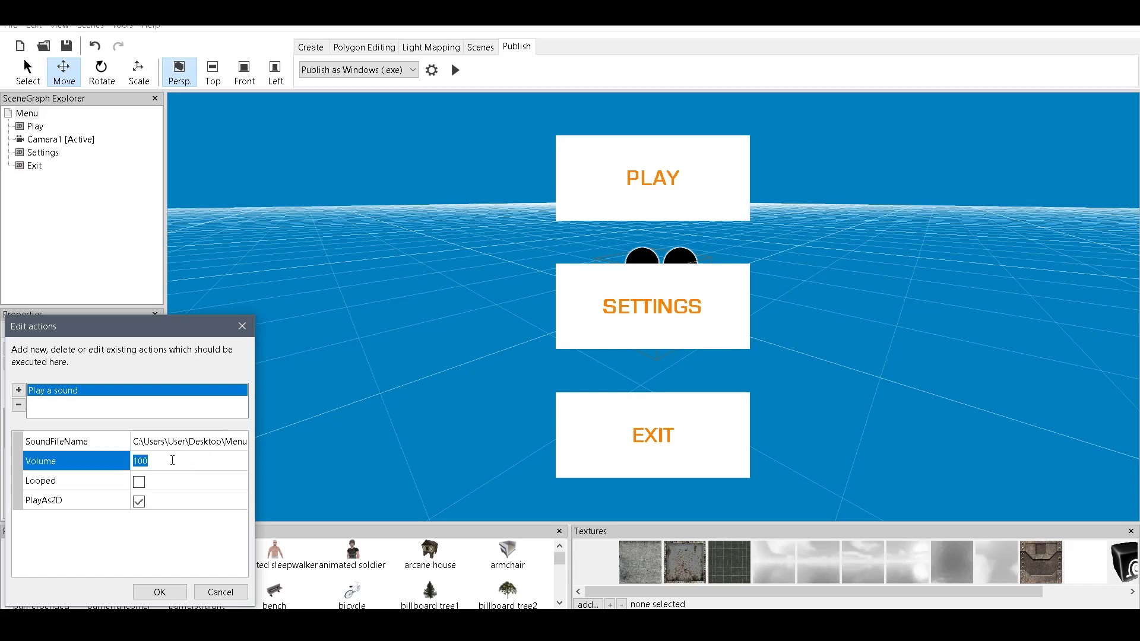
text(20)
key(Return)
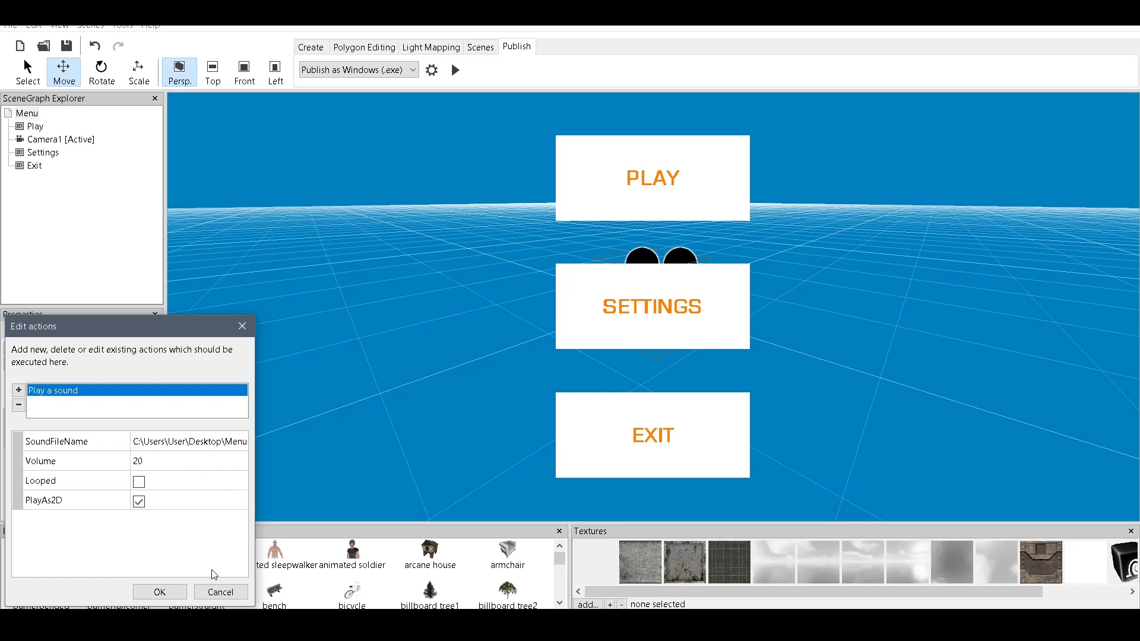
click(159, 592)
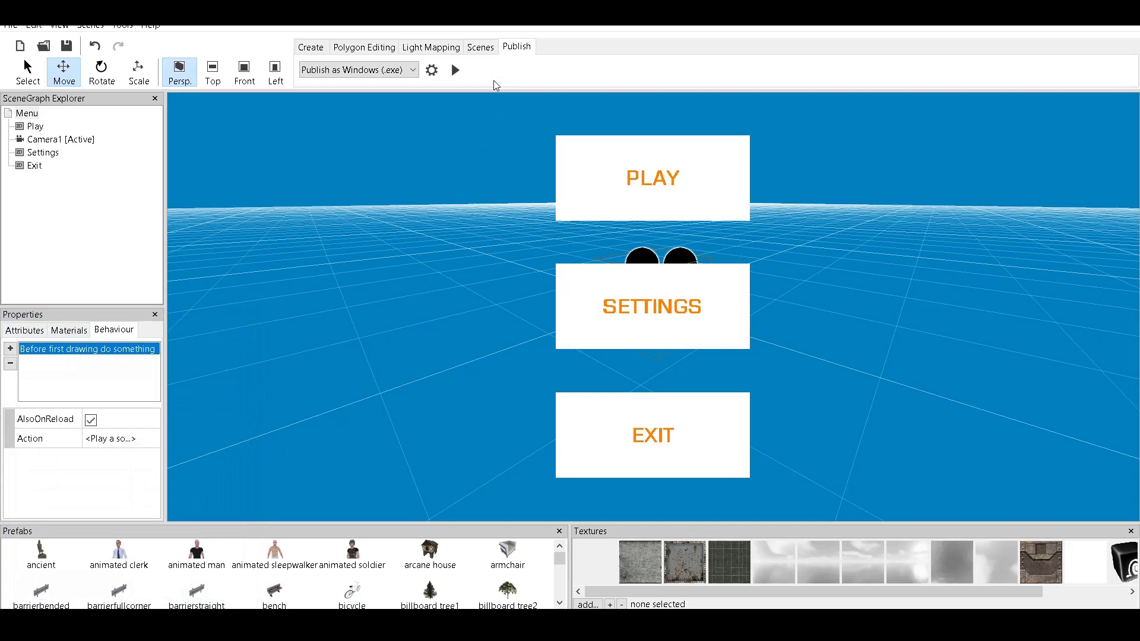
click(455, 71)
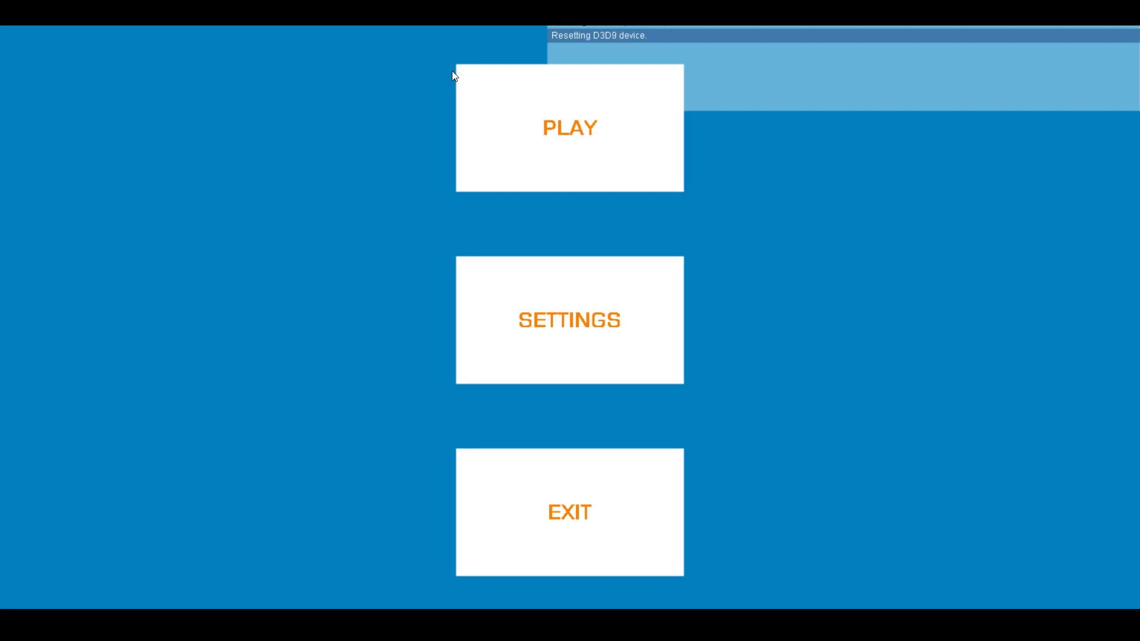
key(Escape)
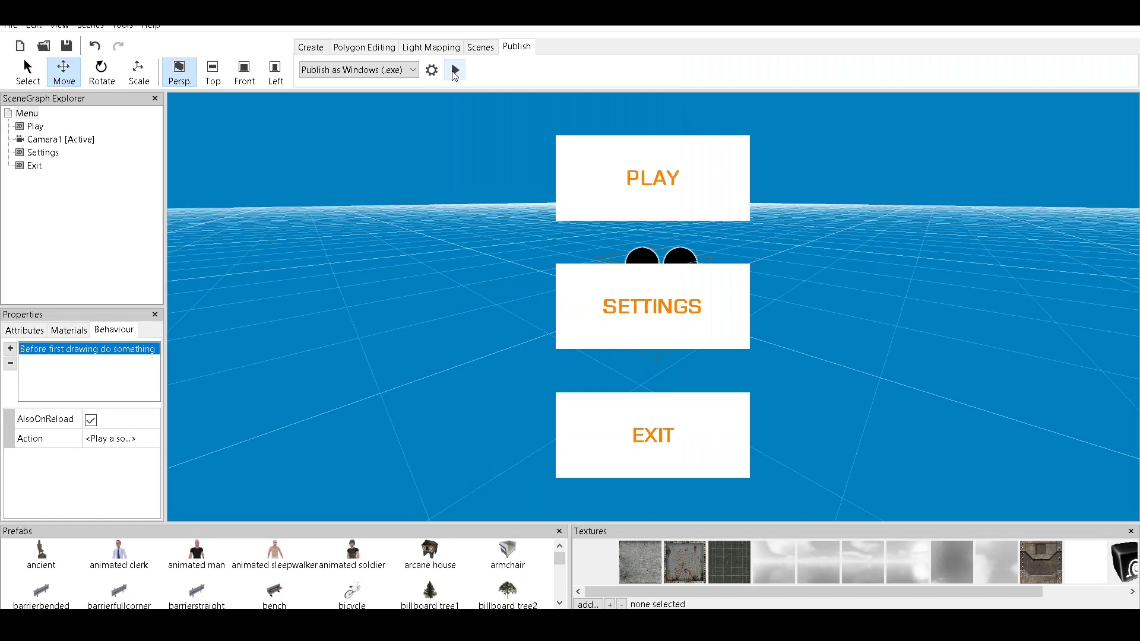
click(93, 190)
click(734, 197)
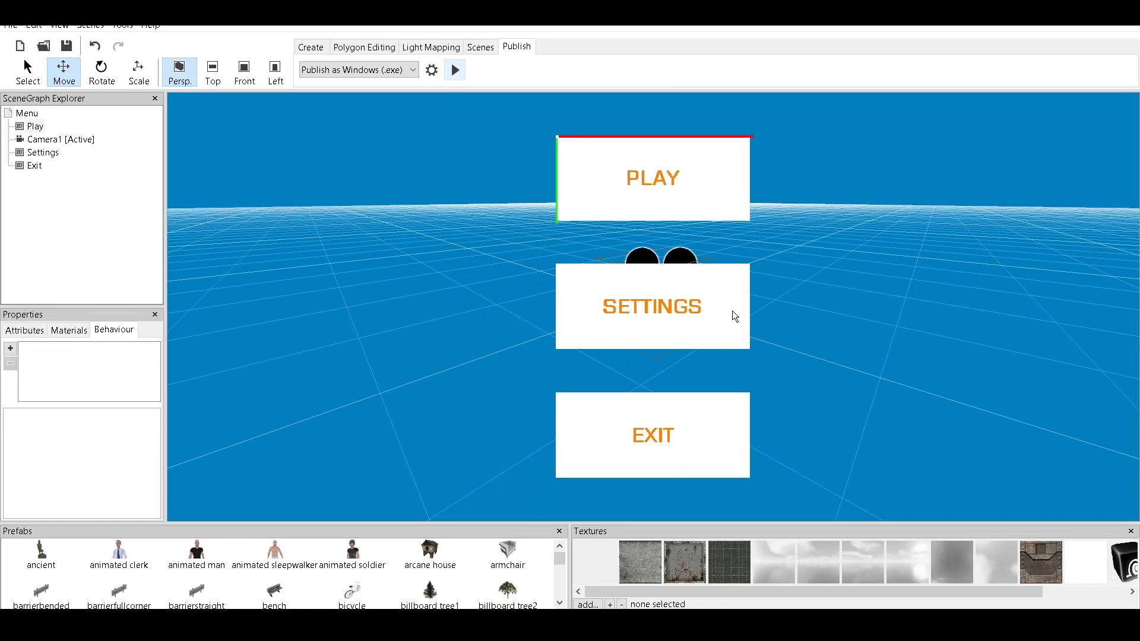
click(732, 311)
click(700, 423)
click(714, 197)
click(714, 312)
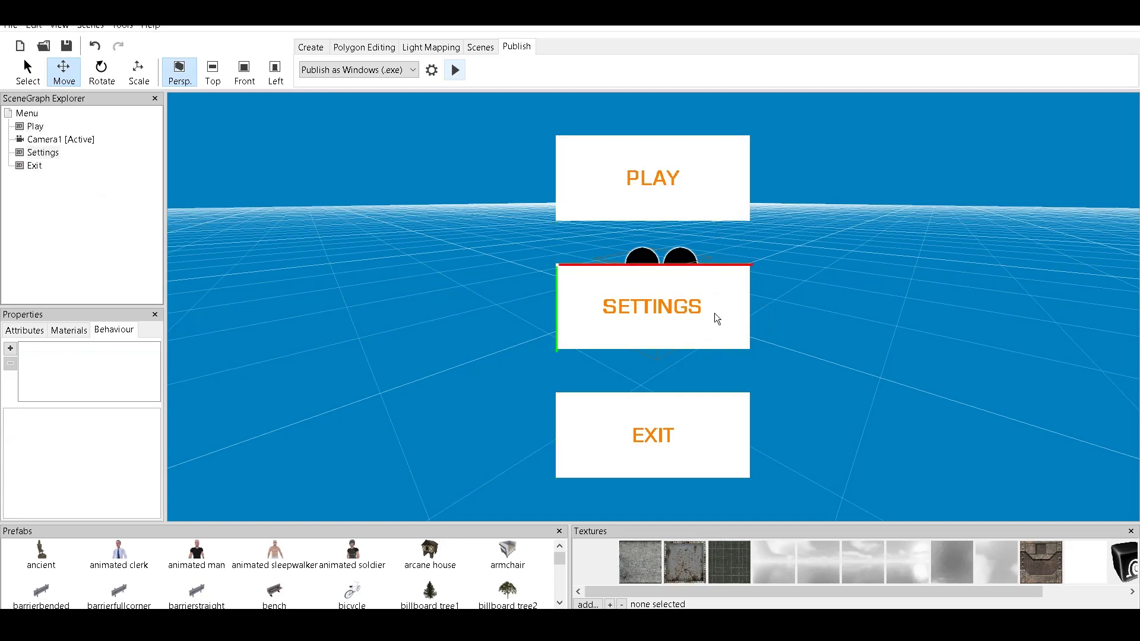
click(689, 422)
click(711, 152)
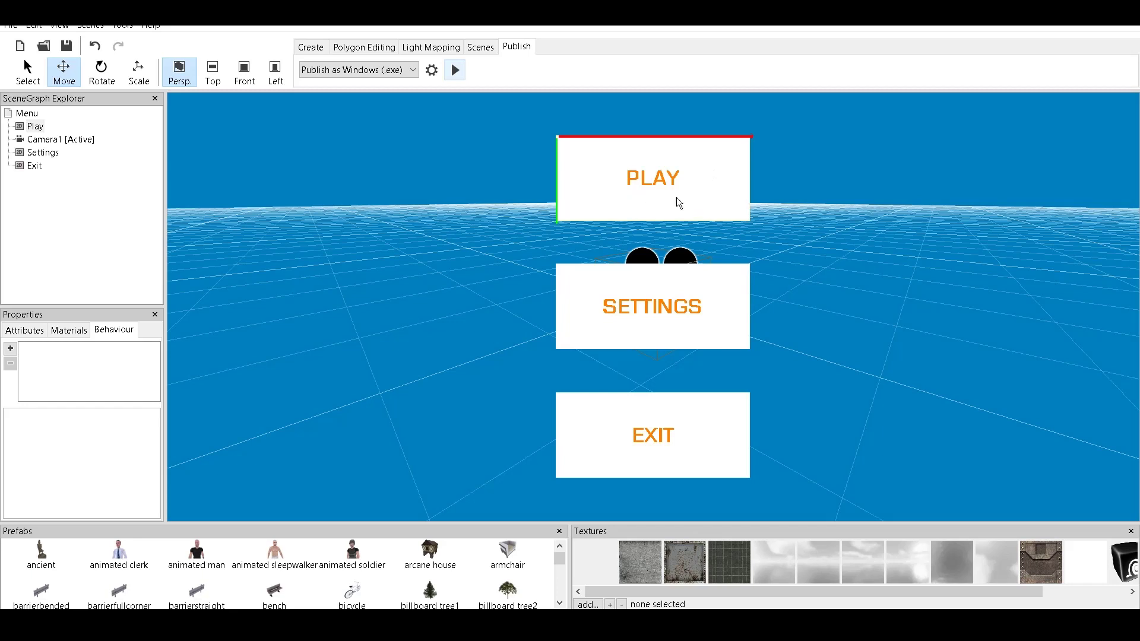
click(698, 308)
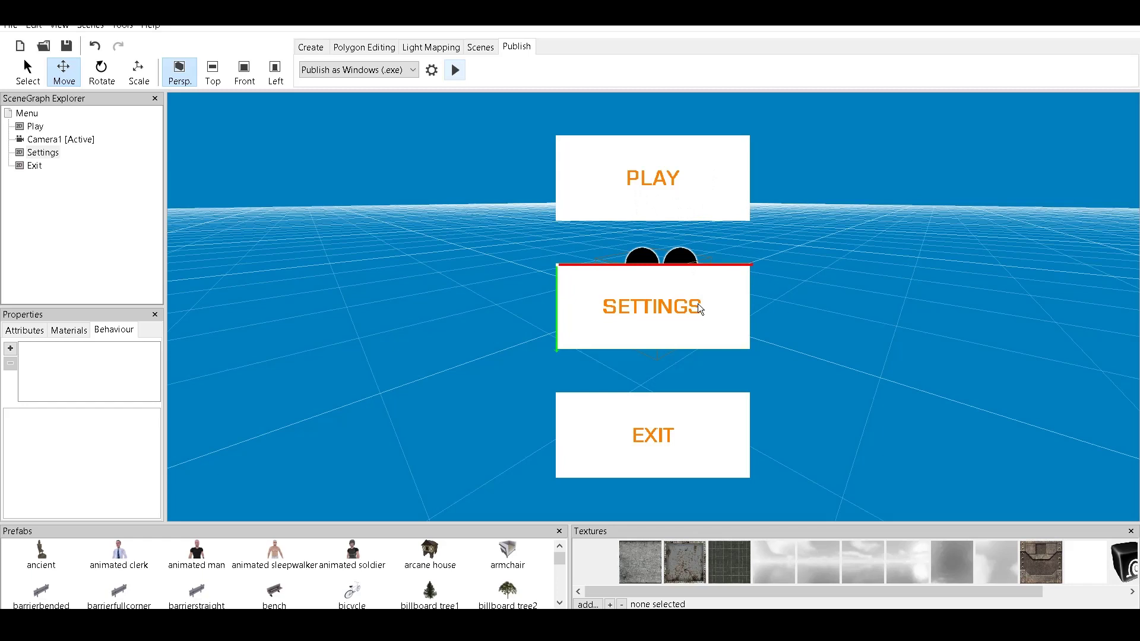
click(707, 414)
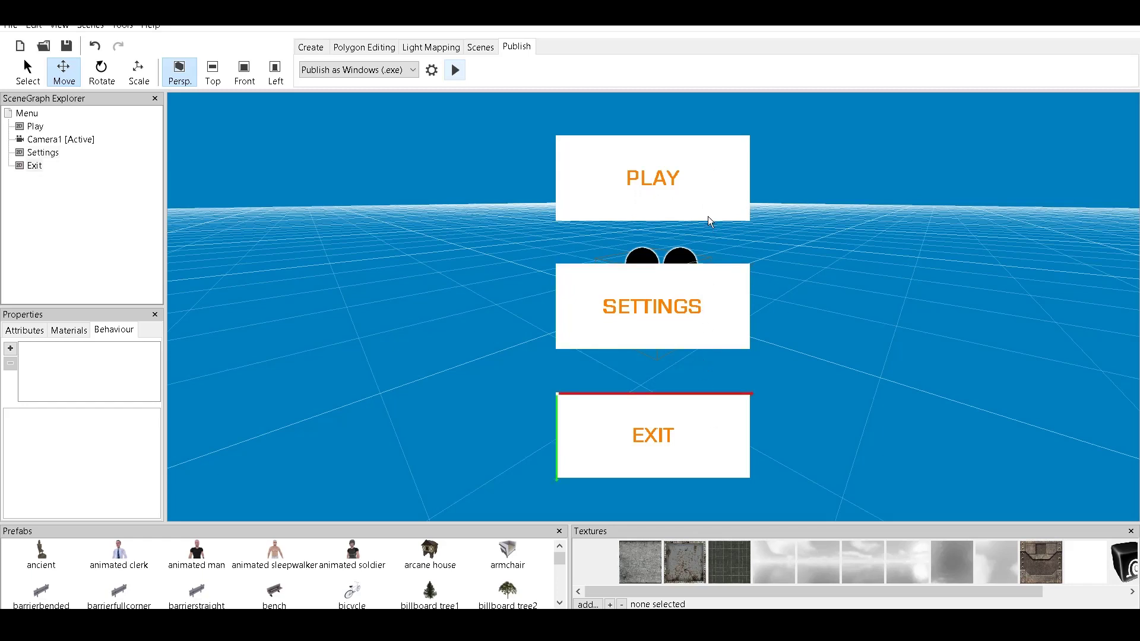
Step: Add a "When clicked on this do something" behaviour to the Play overlay and enable its bounding box test
click(708, 194)
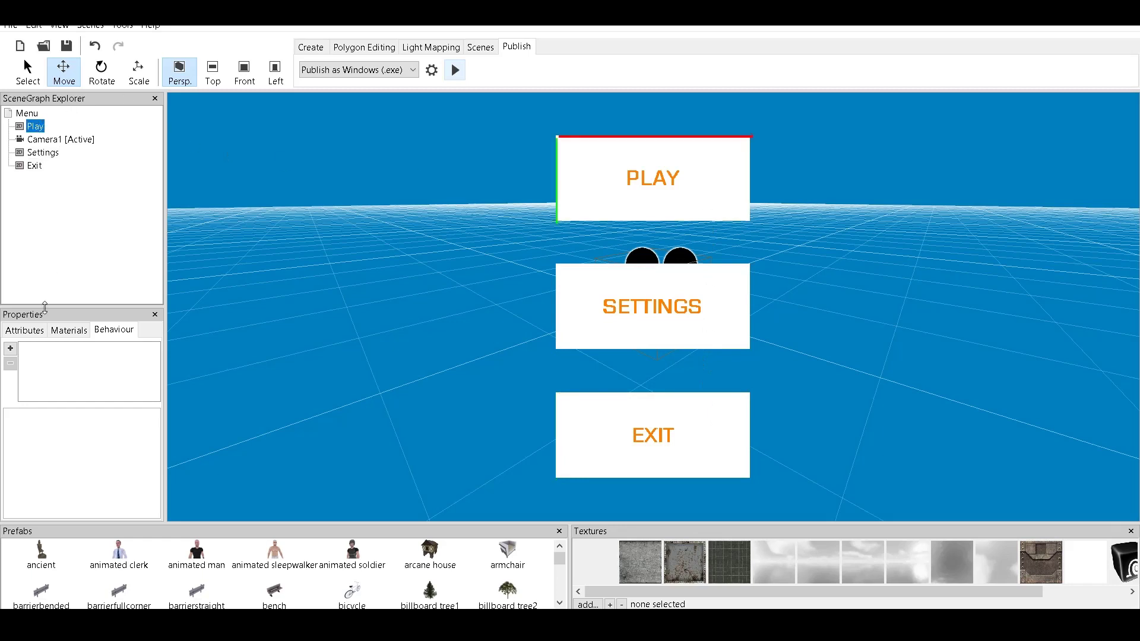
click(10, 349)
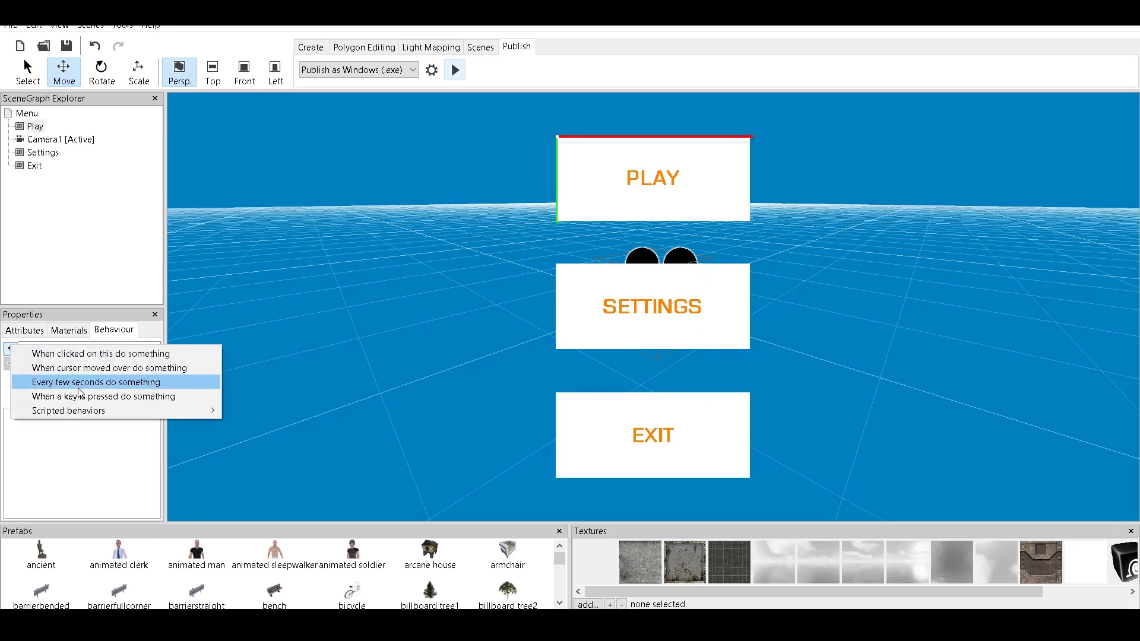
click(123, 354)
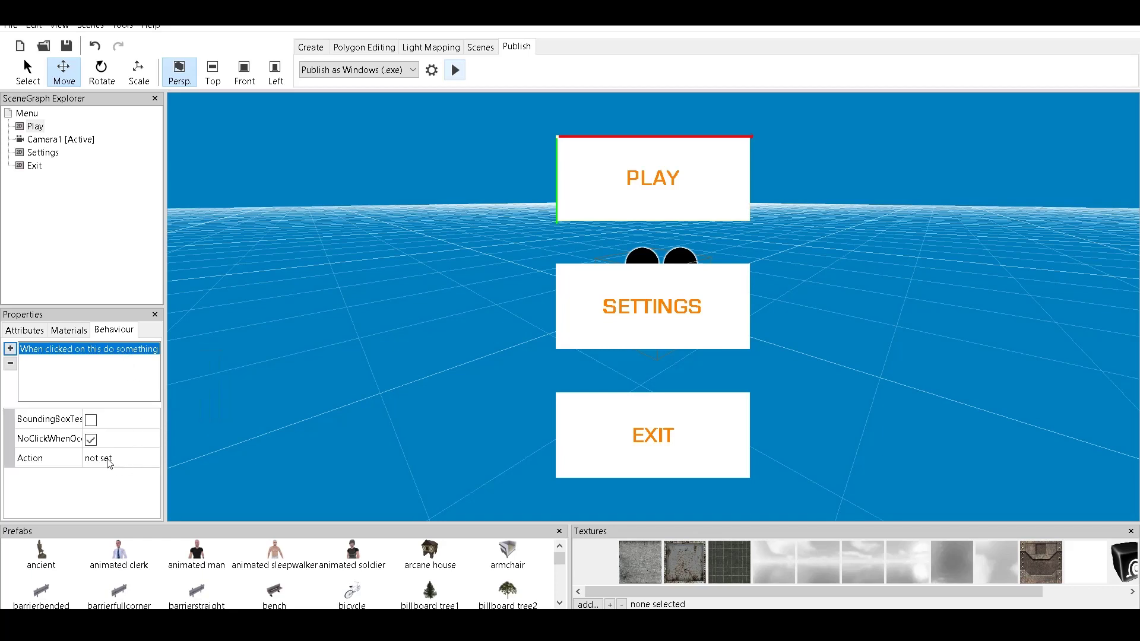
click(90, 421)
Step: Add a "Play a sound" action to the Play overlay's click behaviour
click(149, 462)
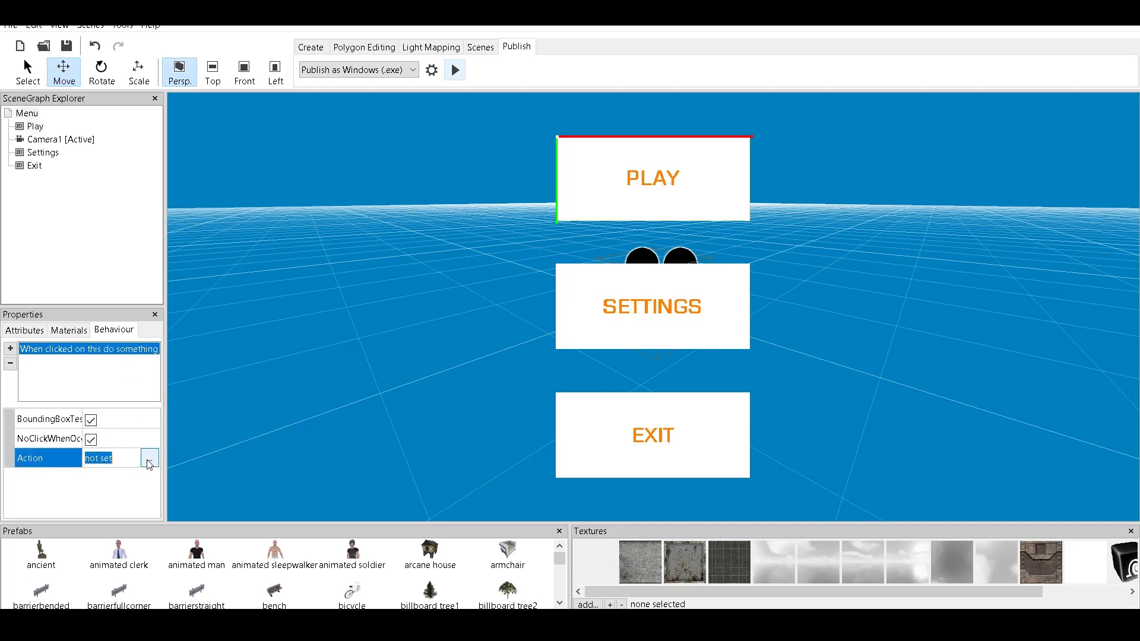
click(149, 460)
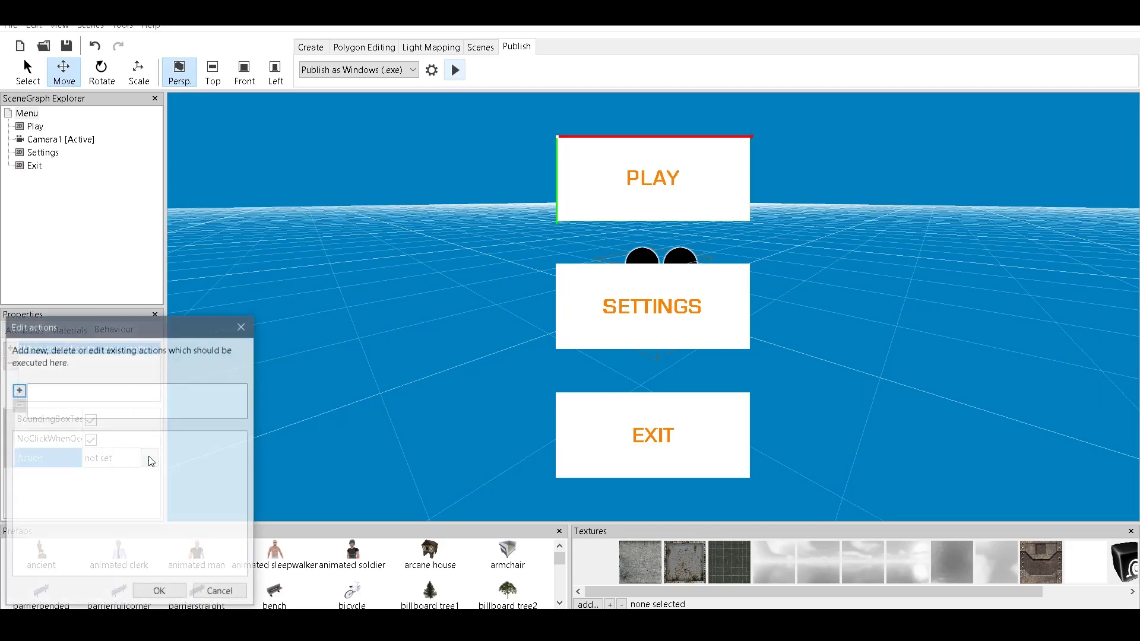
click(17, 391)
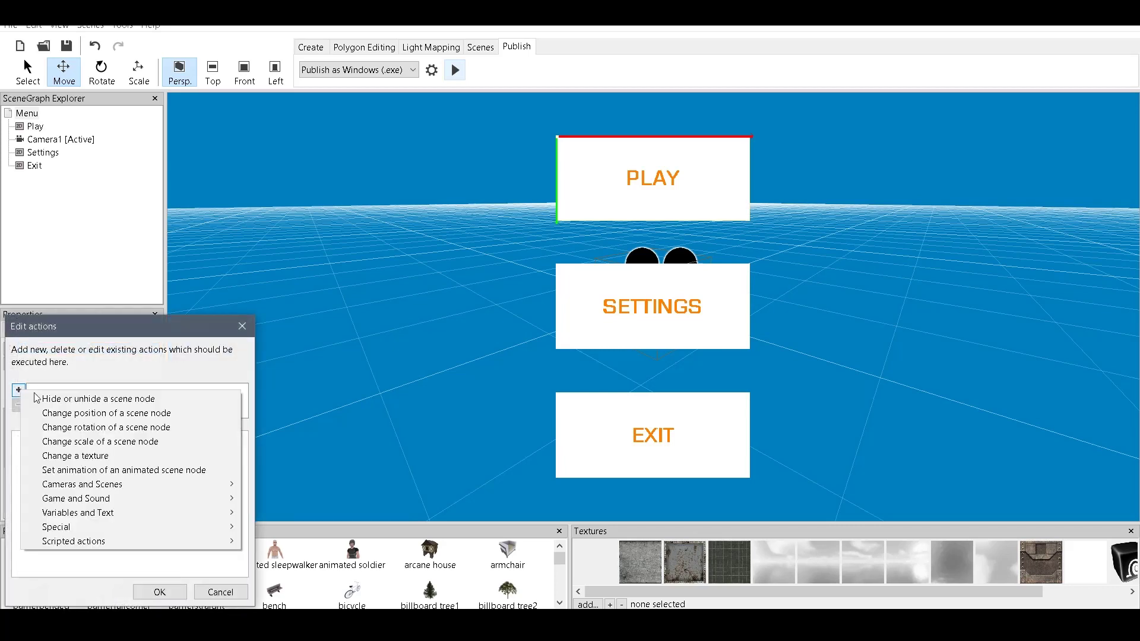
mouse_move(138, 496)
click(291, 512)
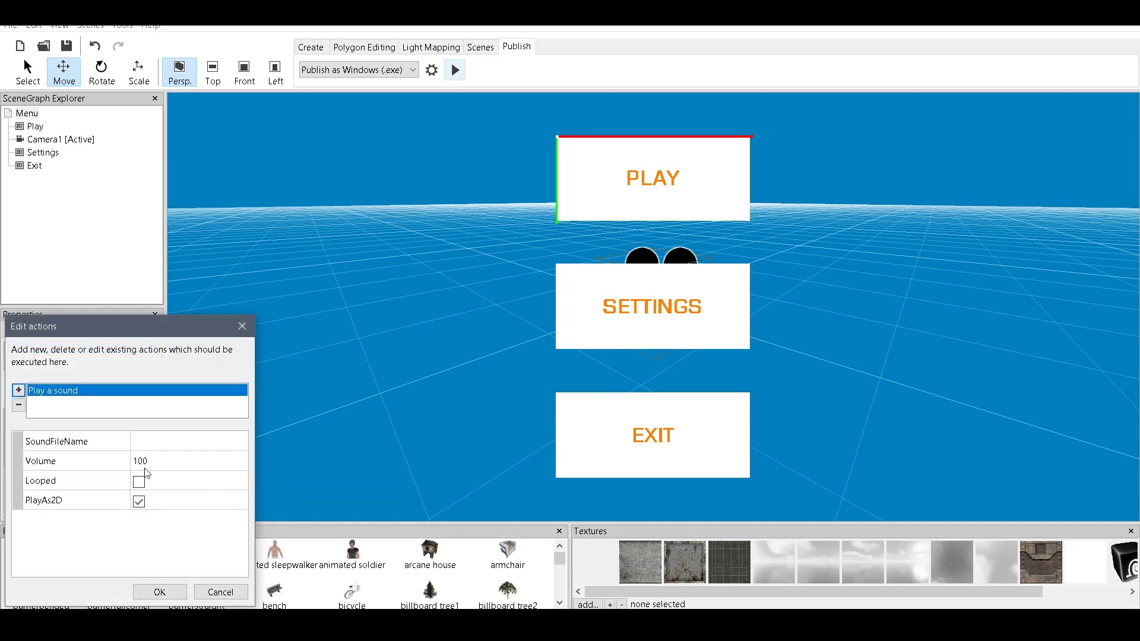
Step: Set the volume of the Play overlay's click sound to 80
click(168, 461)
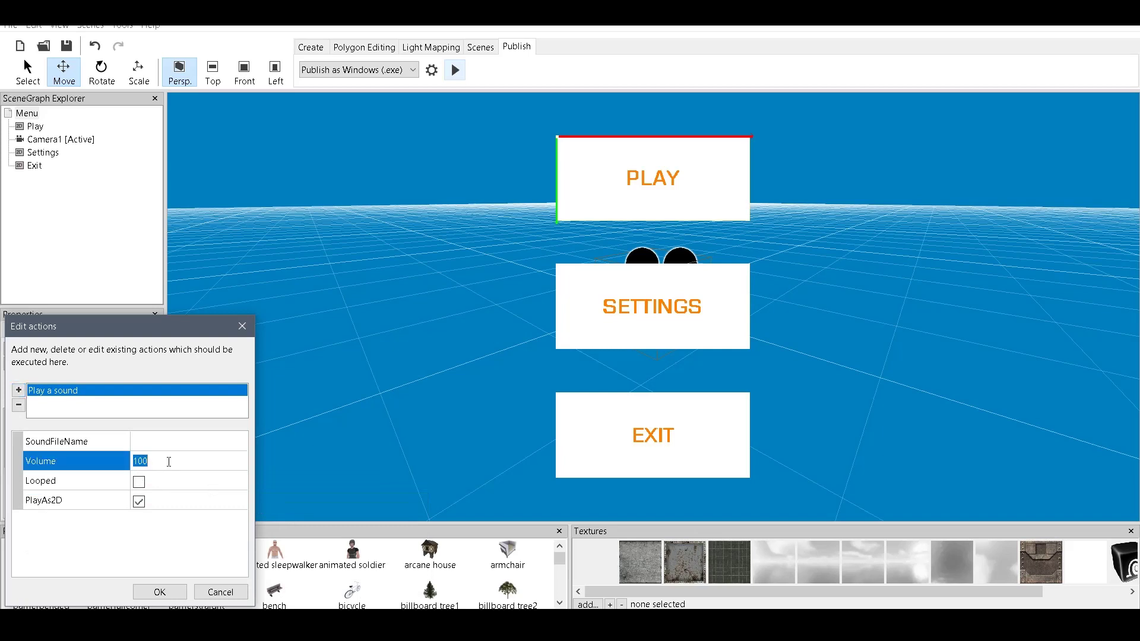
text(80)
key(Return)
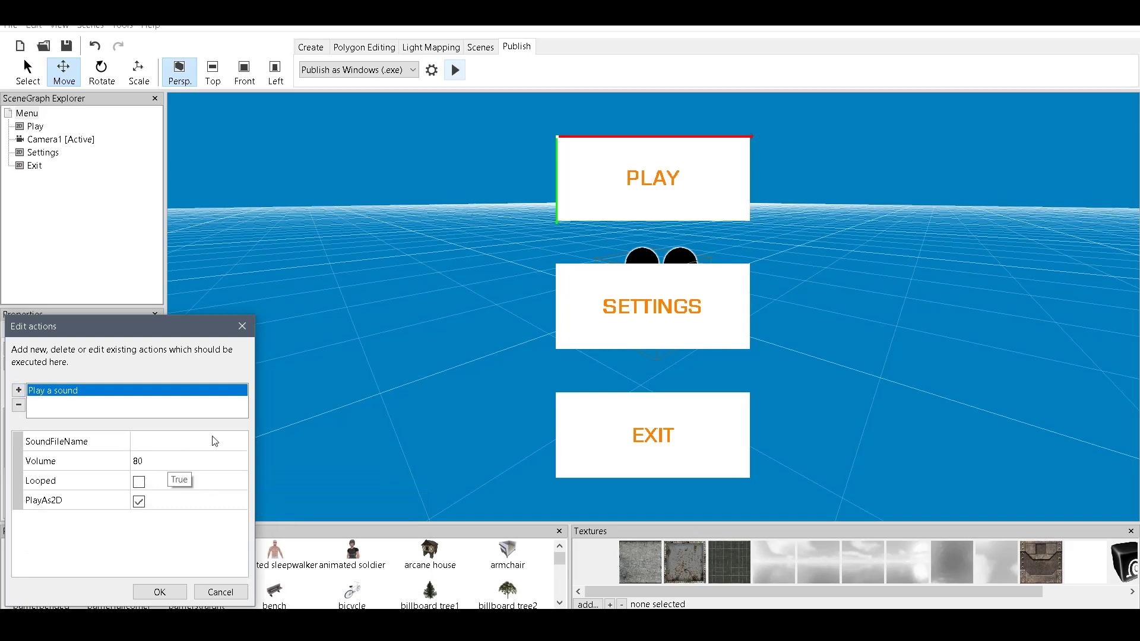
Step: Add a "Fade the whole screen" action to the Play overlay's click behaviour with a TimeToFade of 1000
click(19, 390)
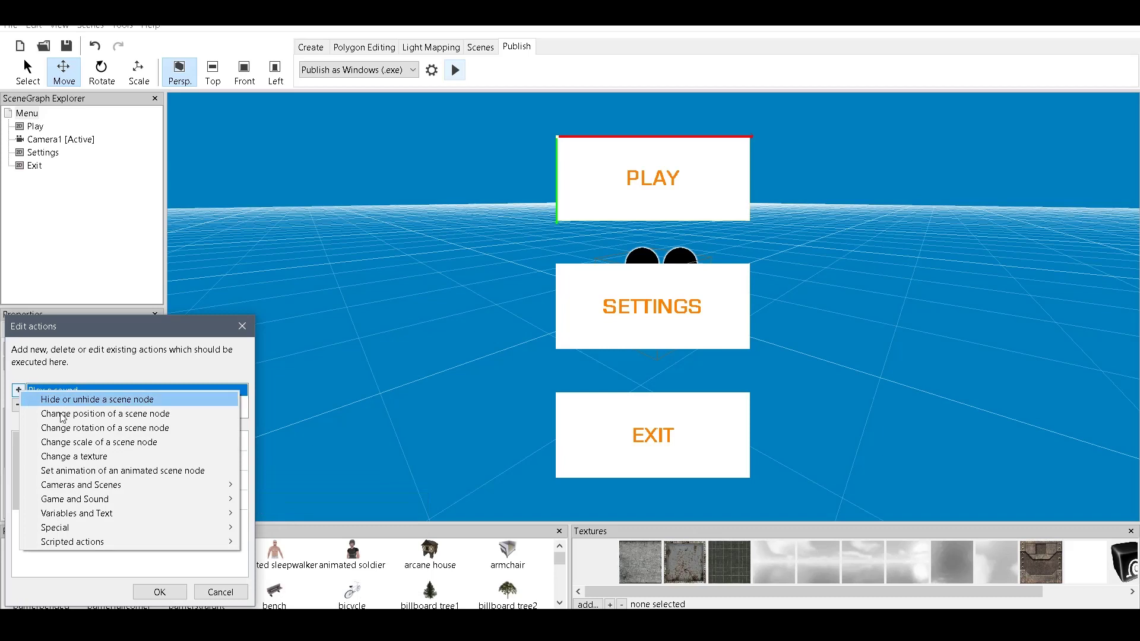
mouse_move(190, 502)
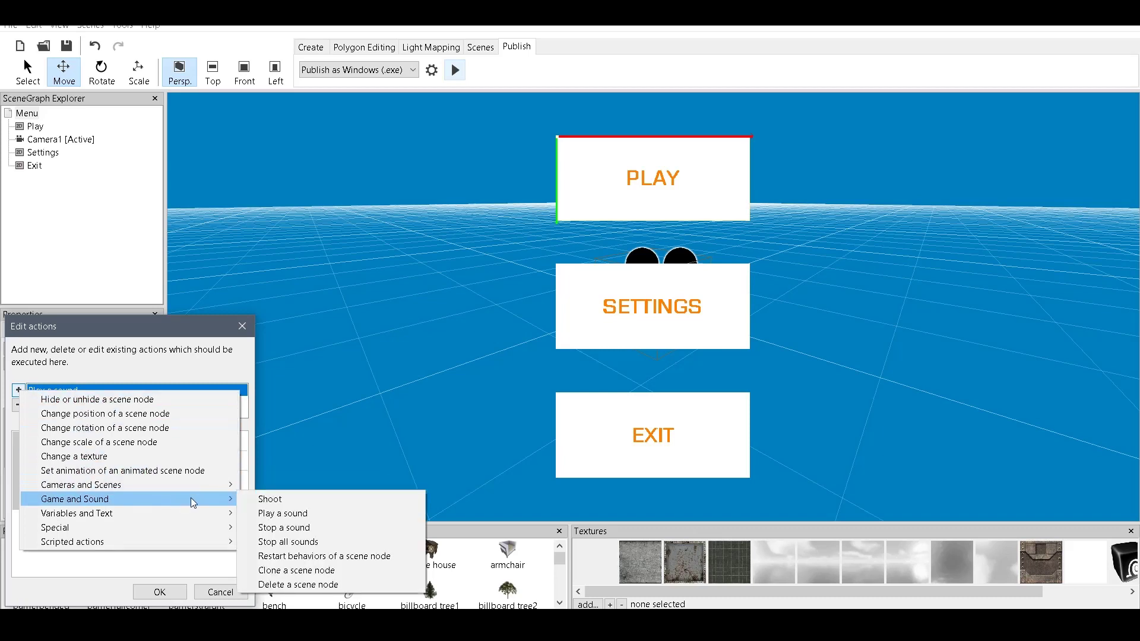
mouse_move(179, 540)
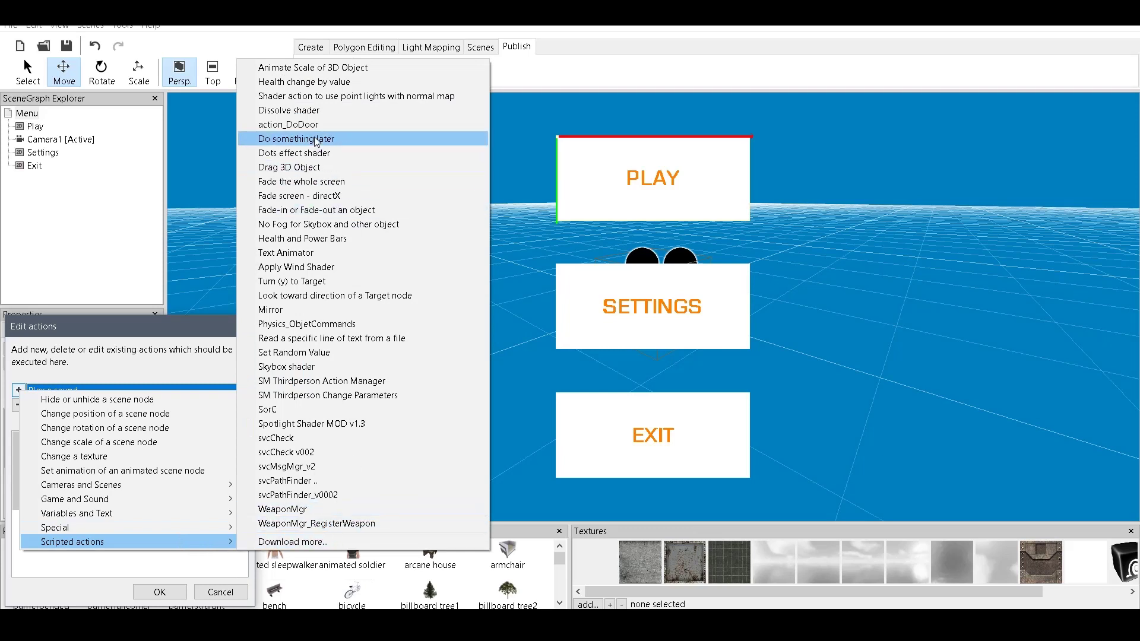
click(337, 181)
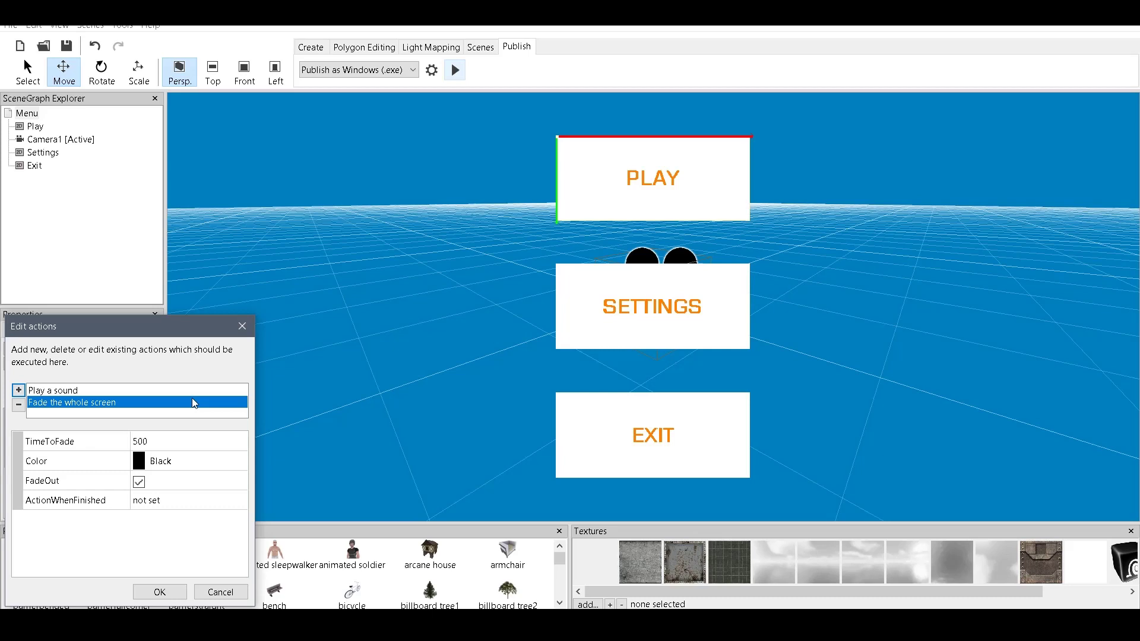
click(174, 440)
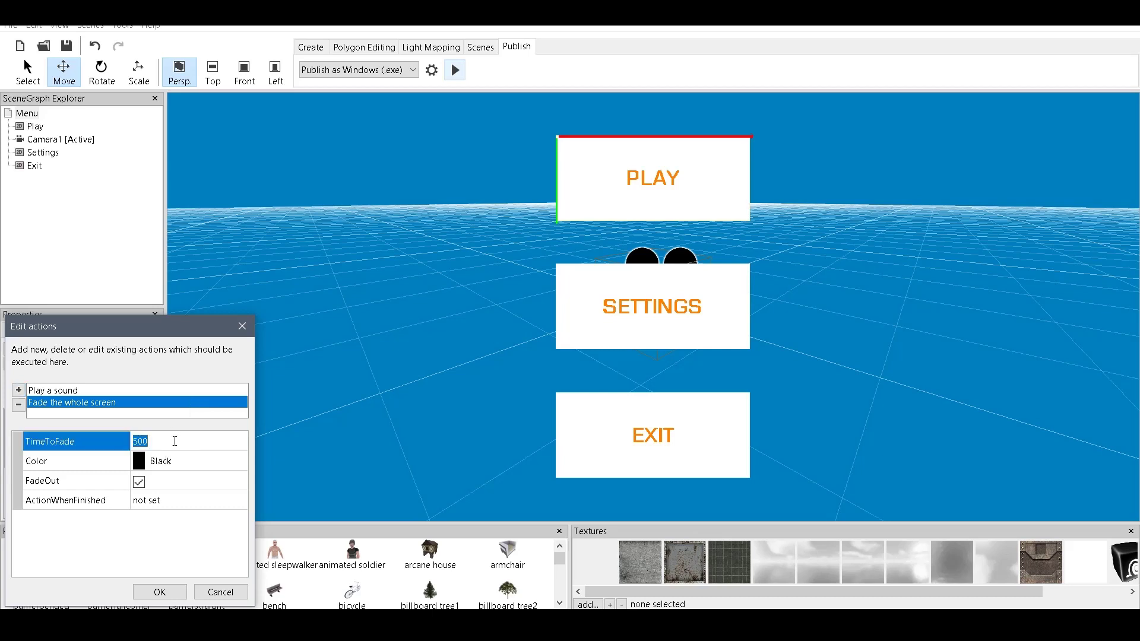
text(1000)
Step: Make the fade run a "Switch to another scene" action when finished and accept the Play overlay's actions
click(240, 501)
click(239, 502)
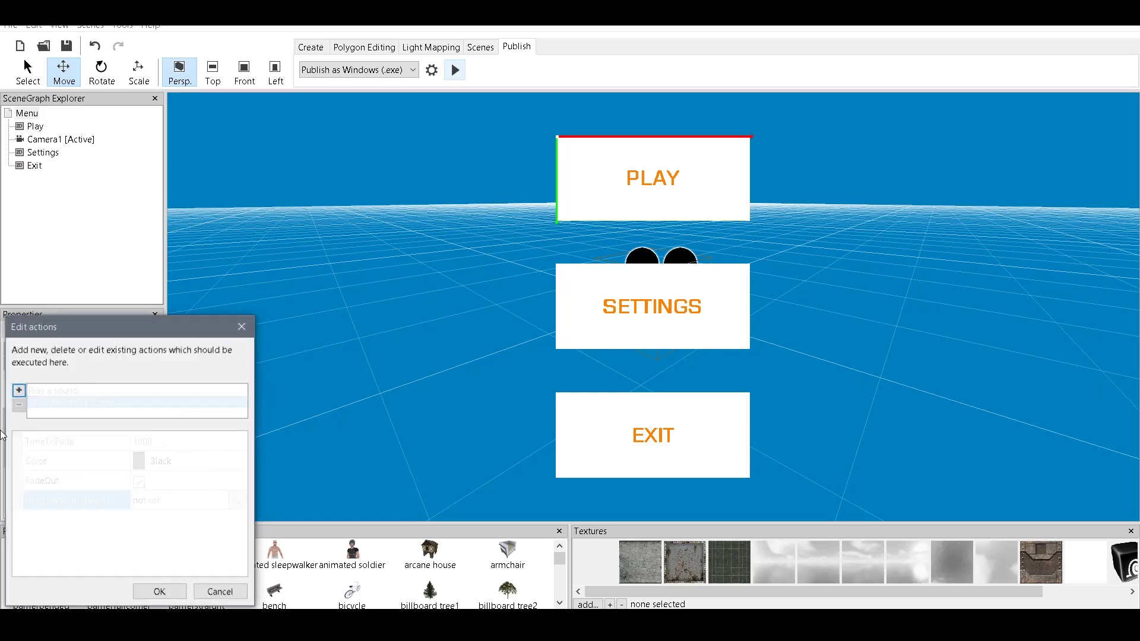
click(19, 391)
mouse_move(119, 493)
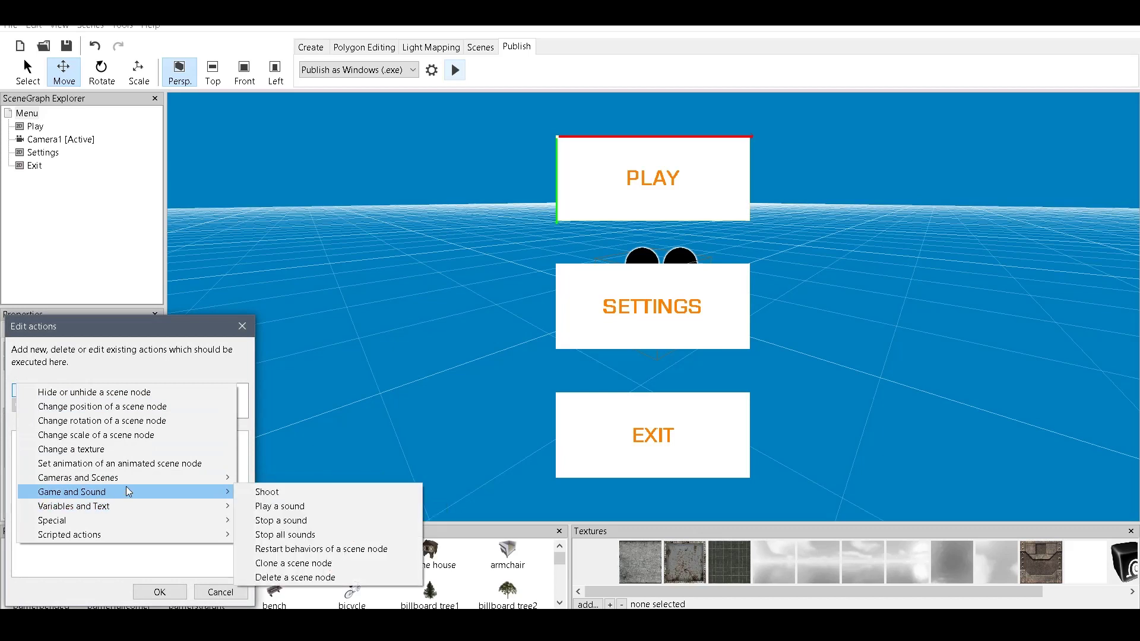
mouse_move(147, 478)
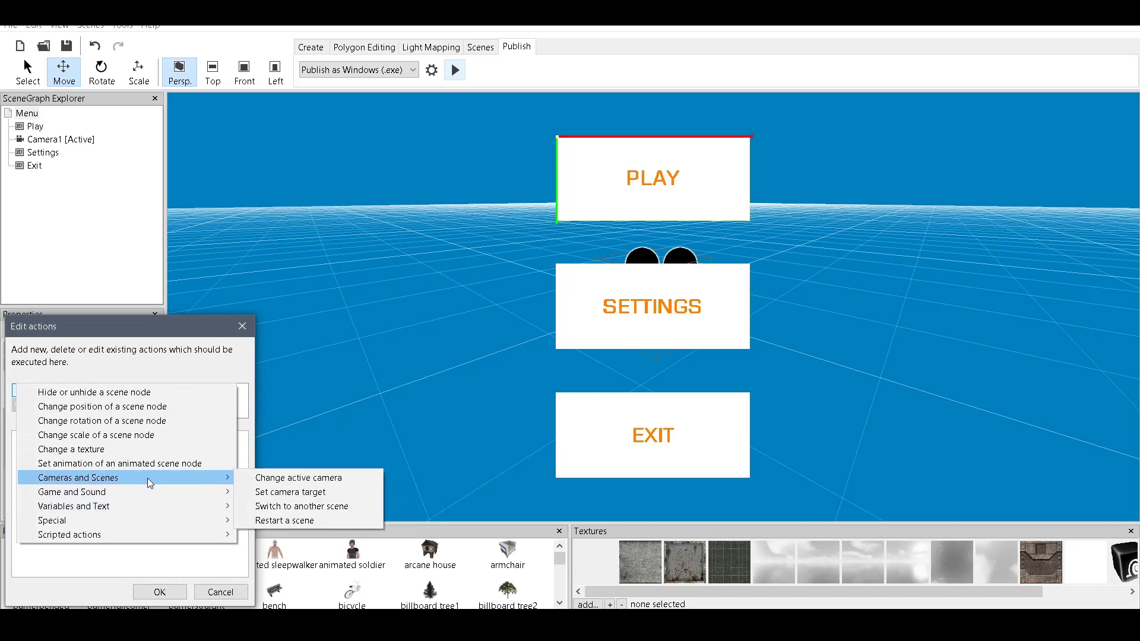
click(347, 507)
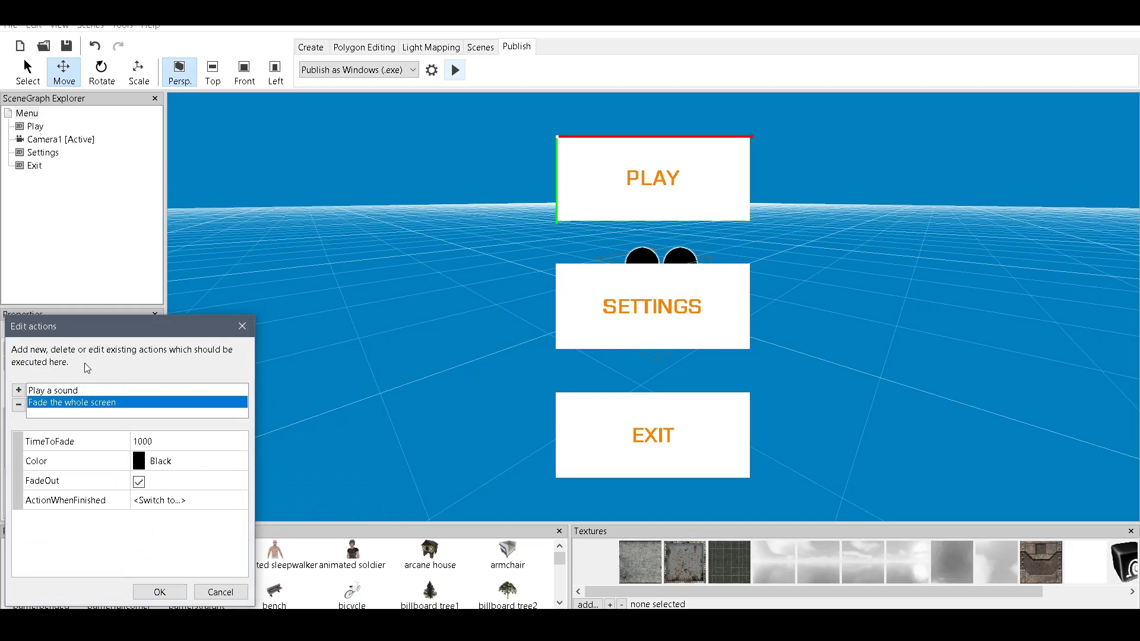
click(44, 390)
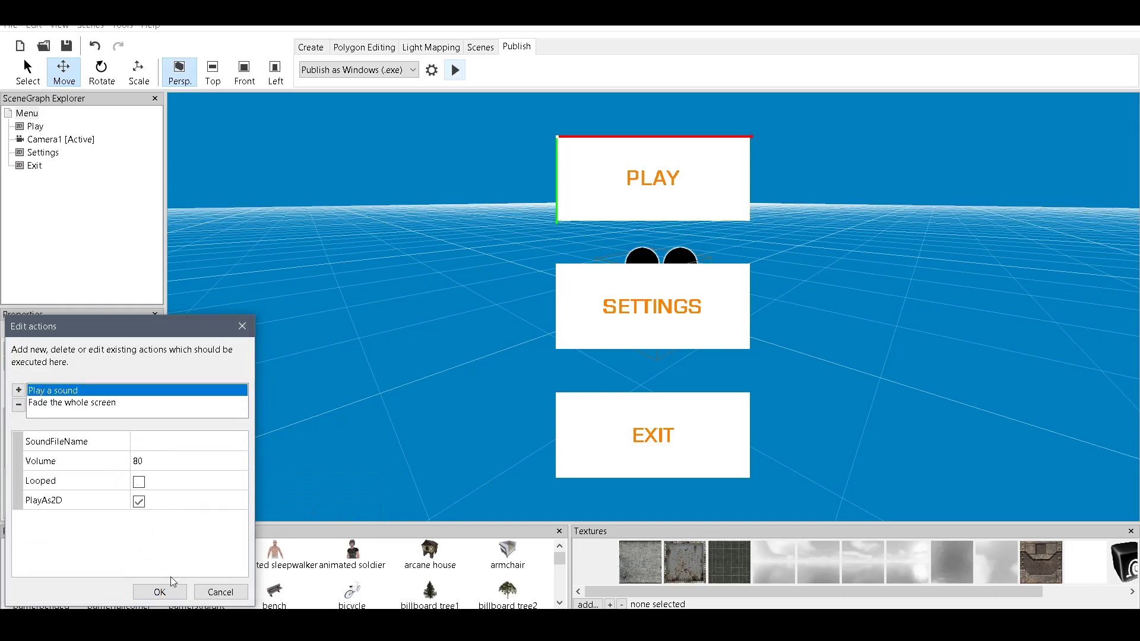
click(168, 592)
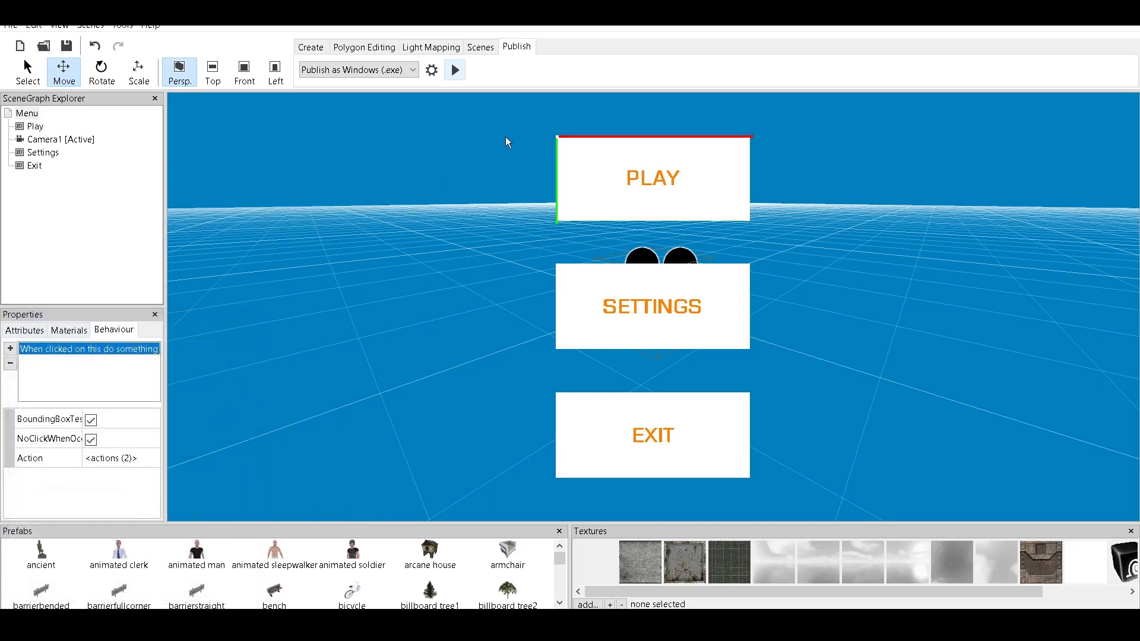
Step: Add a new scene named GameLevel1 to the project
click(312, 51)
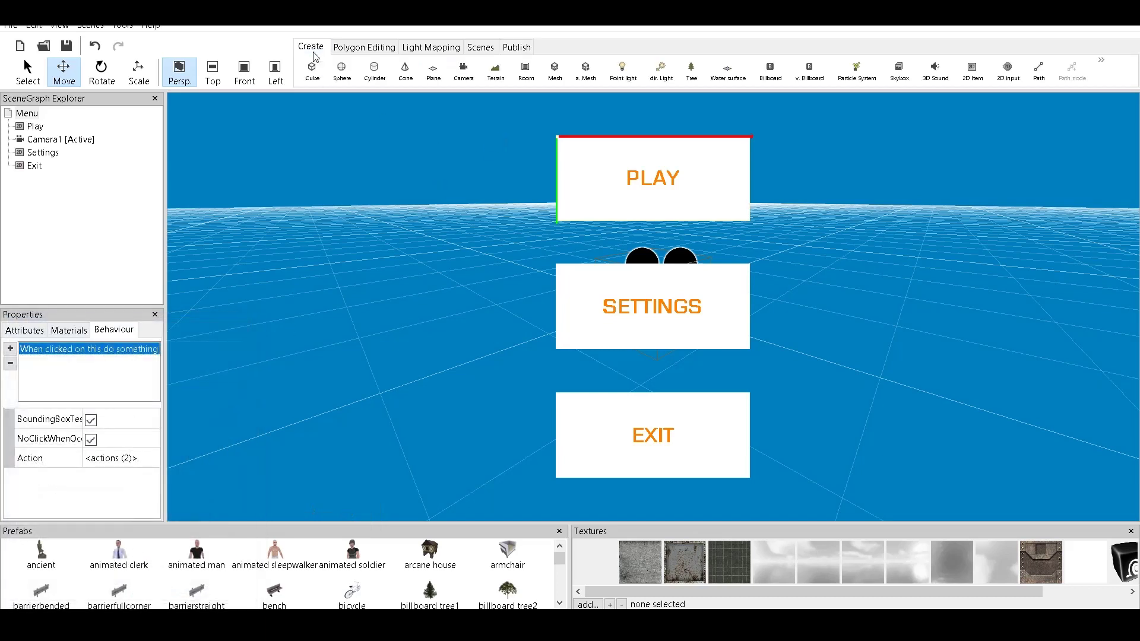
click(485, 51)
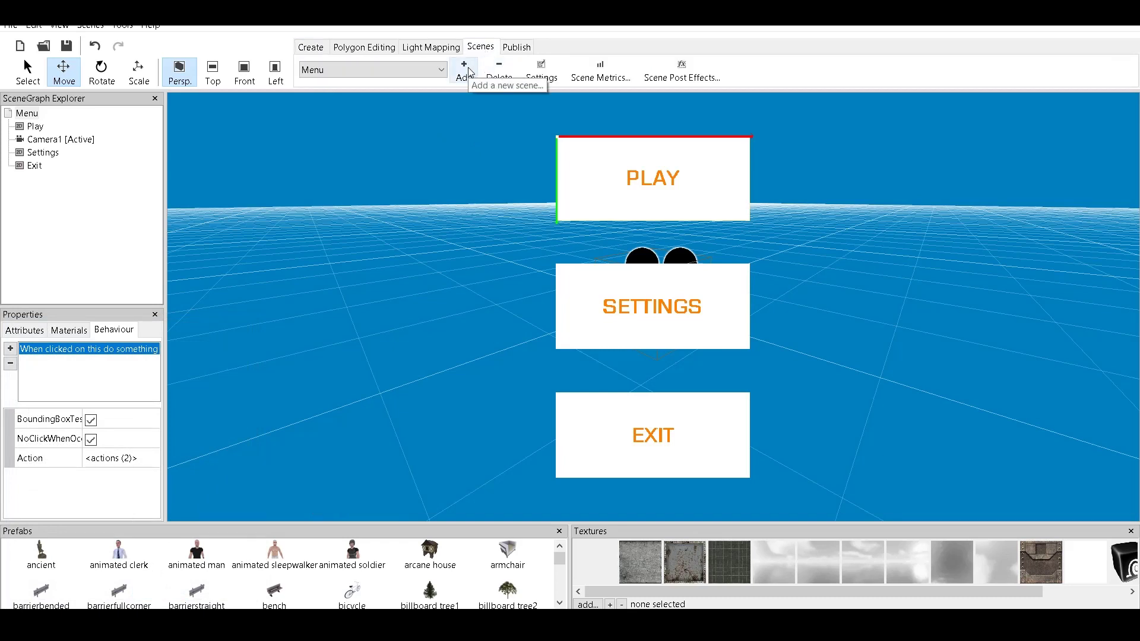
click(467, 71)
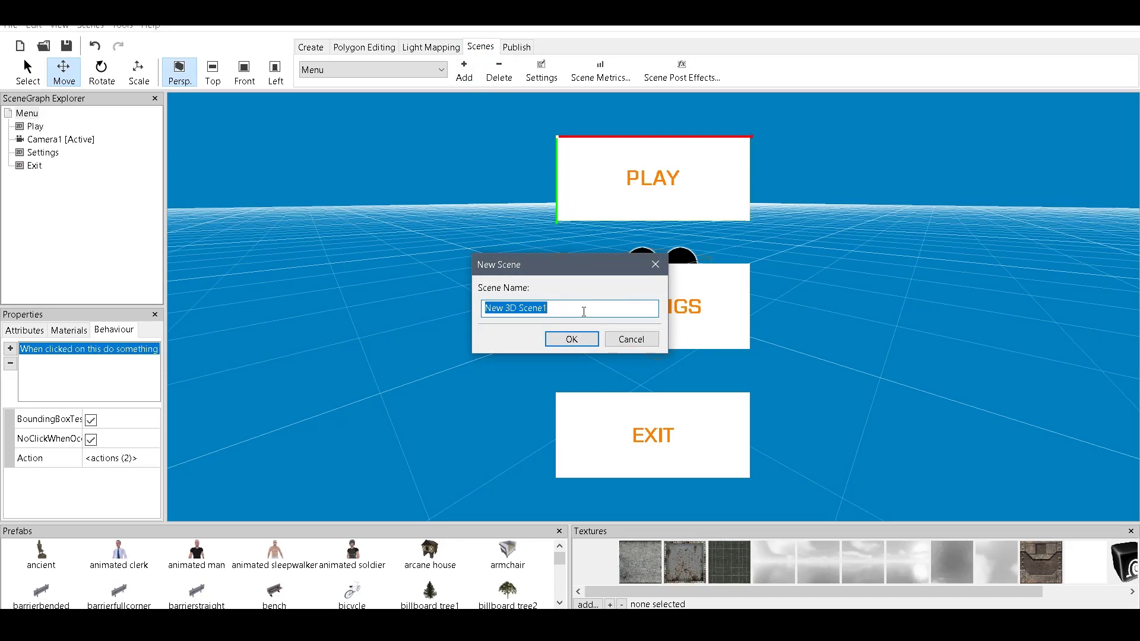
text(G)
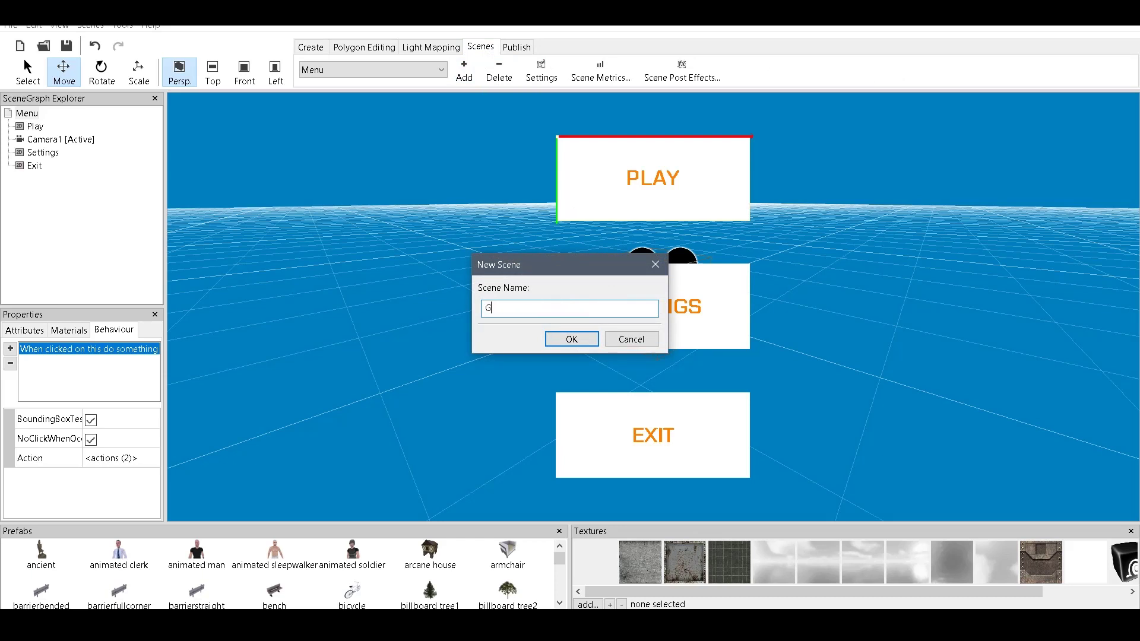
text(ameLevel1)
click(574, 341)
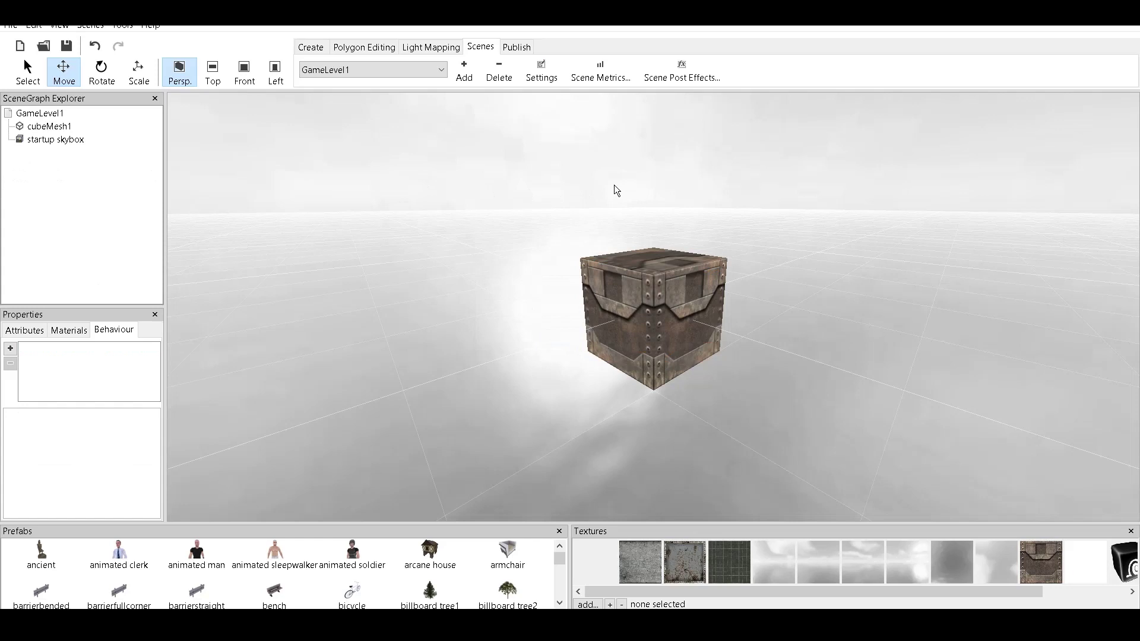
Step: Return to the Menu scene and open the actions of the Play overlay's click behaviour
click(329, 71)
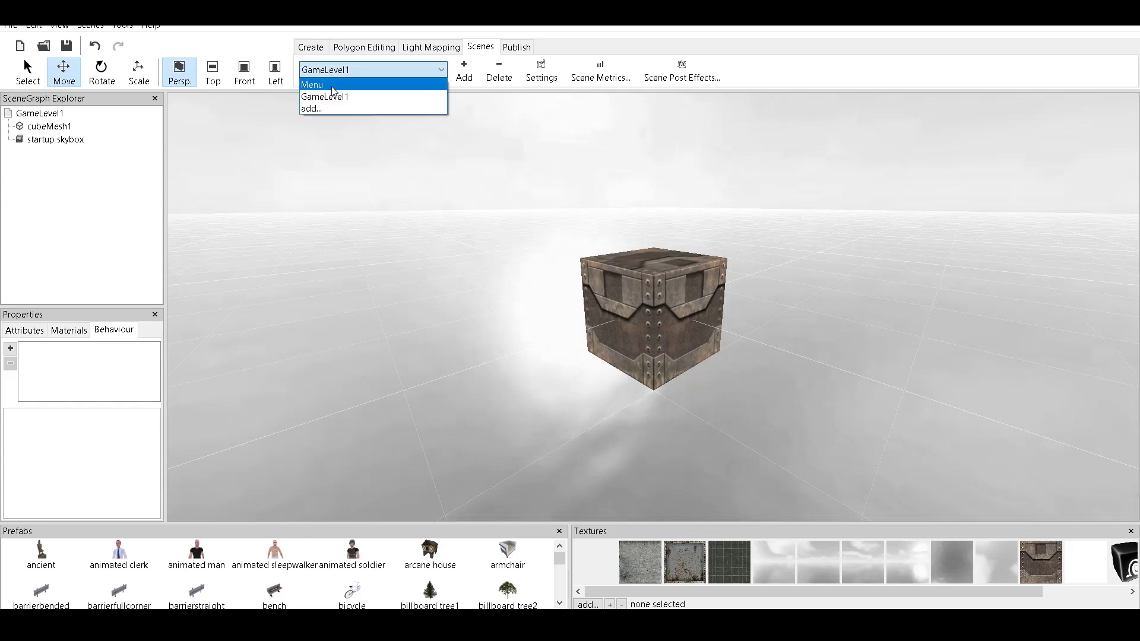
click(333, 86)
click(622, 176)
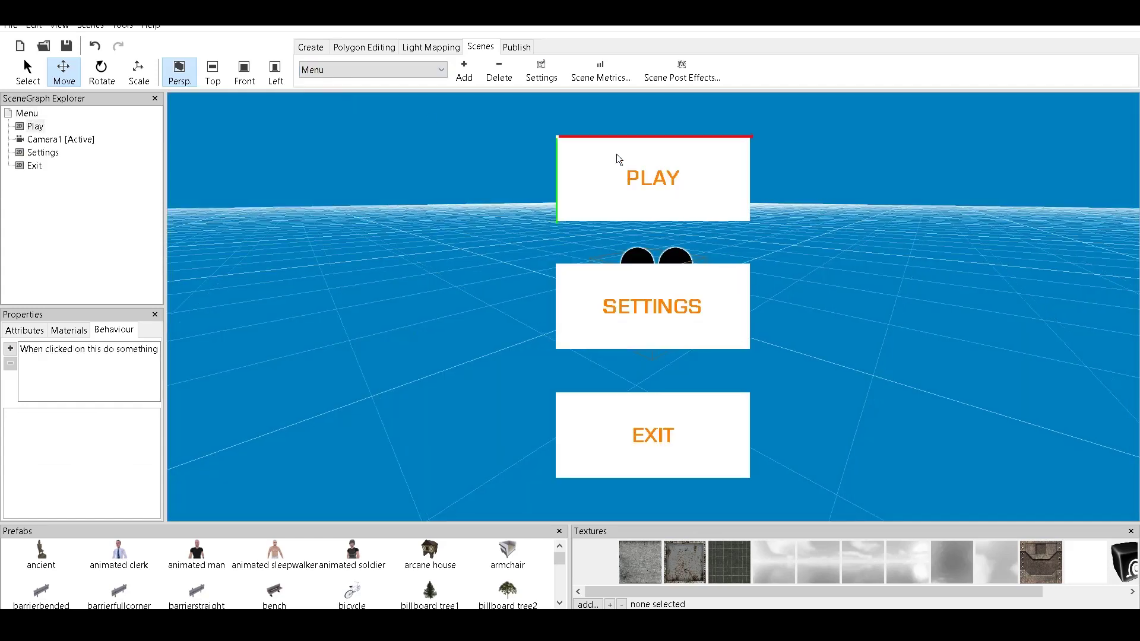
click(107, 355)
click(149, 458)
click(152, 459)
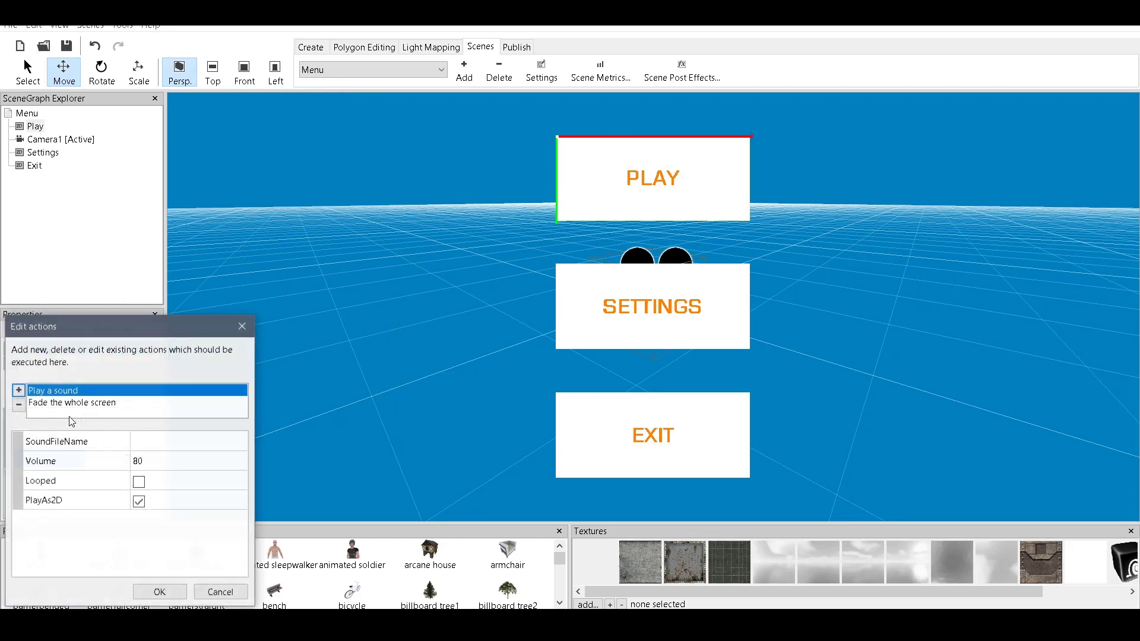
Step: Set GameLevel1 as the target of the scene switch that follows the fade, and accept the actions
click(71, 402)
click(149, 501)
click(237, 500)
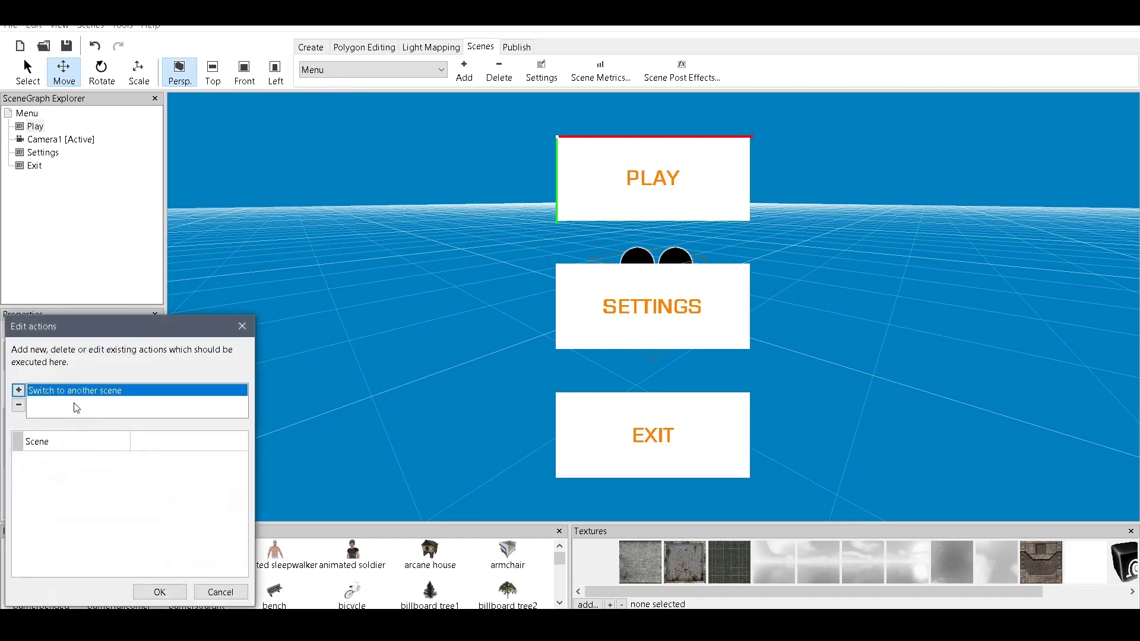
click(238, 441)
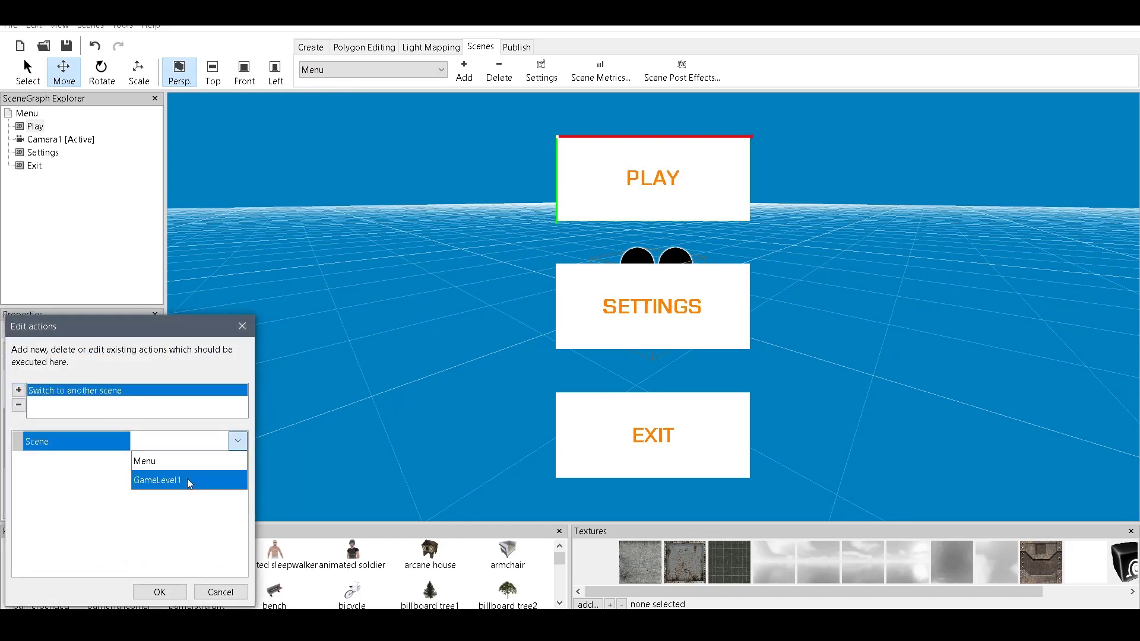
click(187, 480)
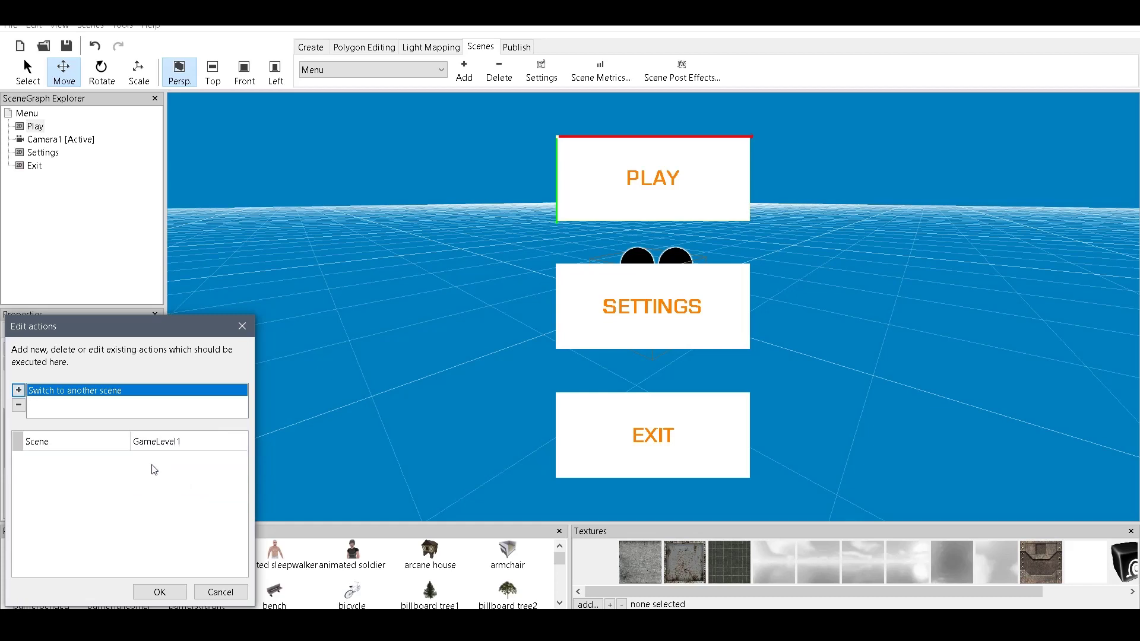
click(159, 592)
click(159, 592)
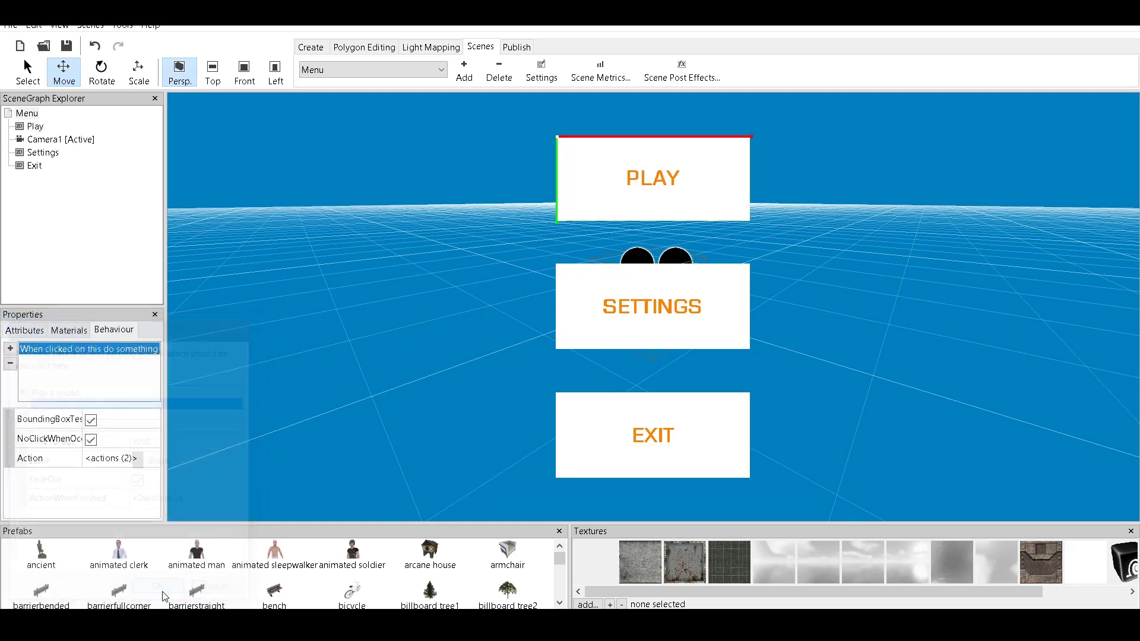
Step: Choose ClickButtonv1.wav from the Desktop as the Play overlay's click sound and accept the actions
click(153, 466)
click(154, 458)
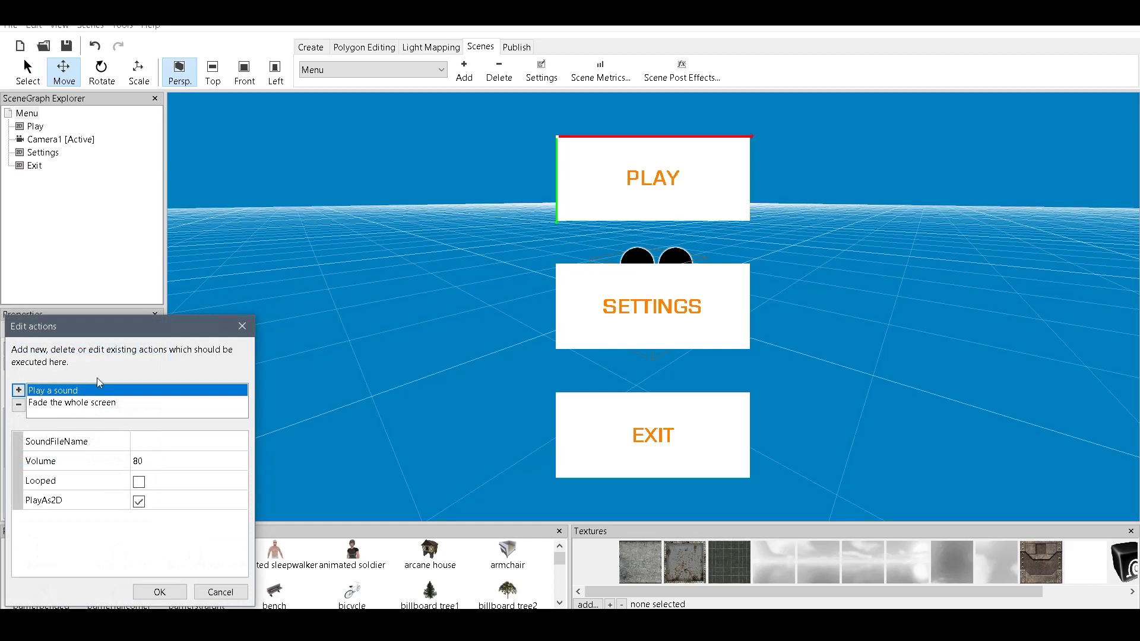
click(188, 441)
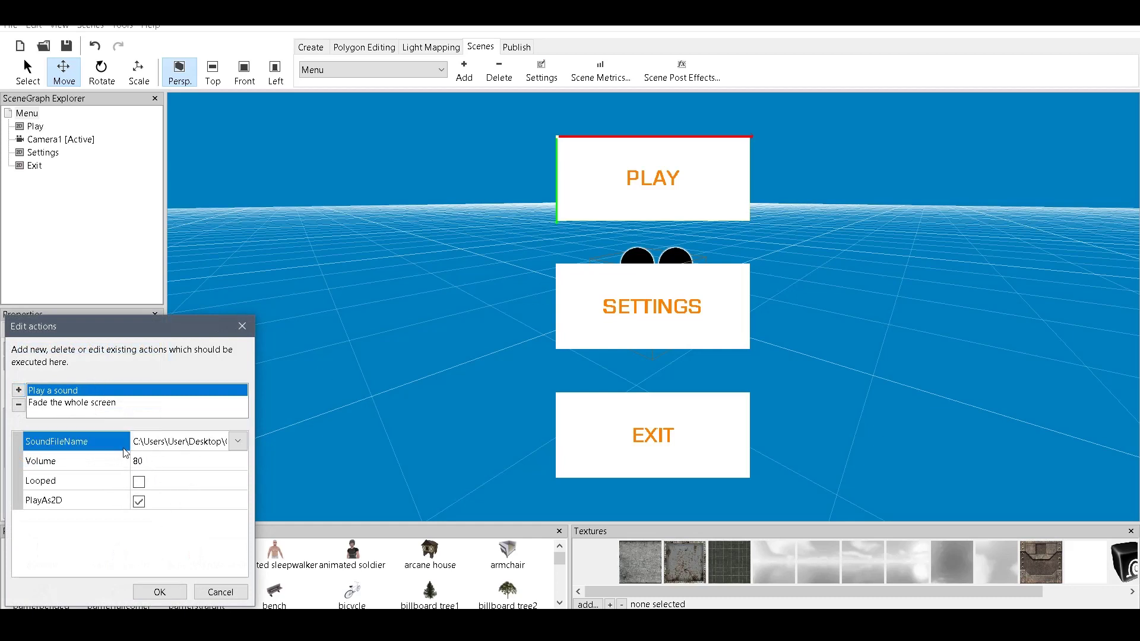
click(238, 441)
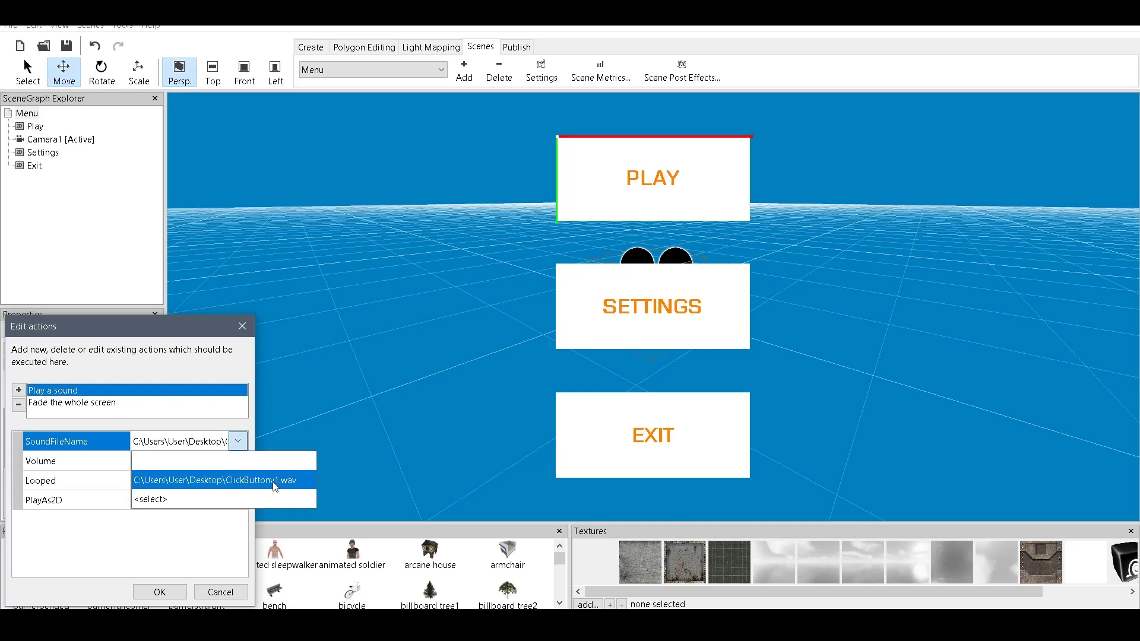
click(274, 482)
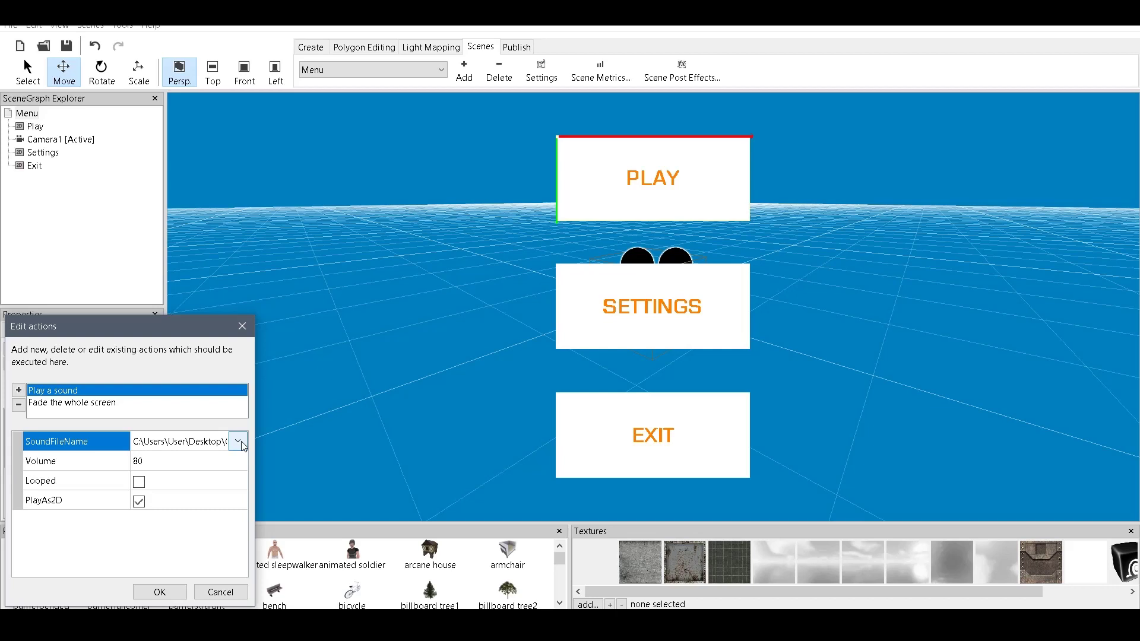
key(Return)
Step: Test-run the game and try the Play overlay in the running menu
click(517, 47)
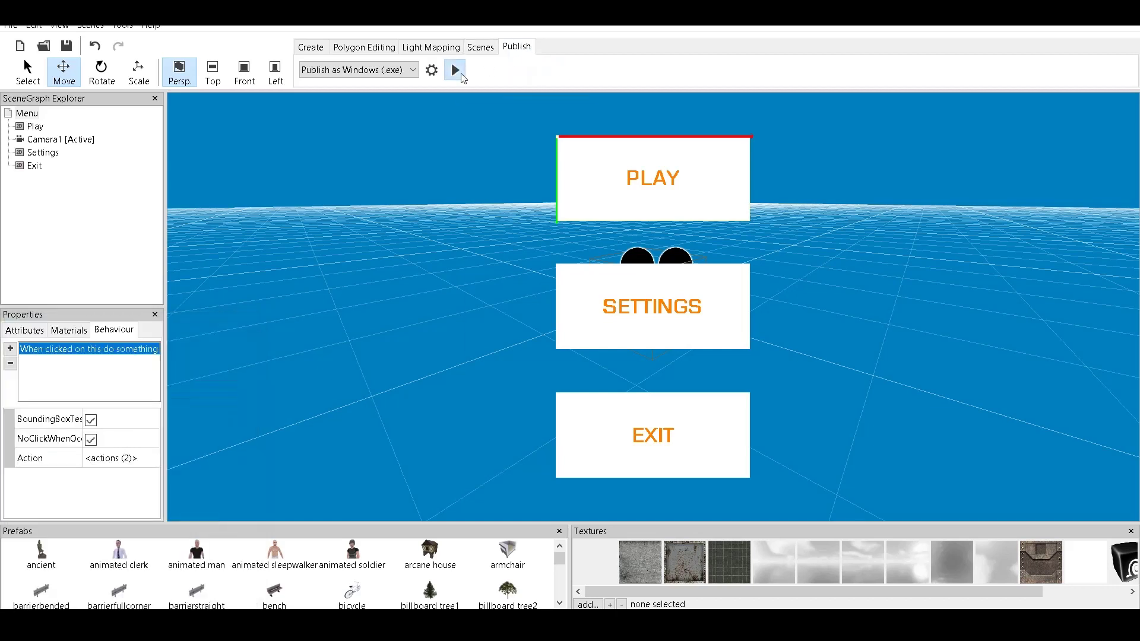
click(461, 72)
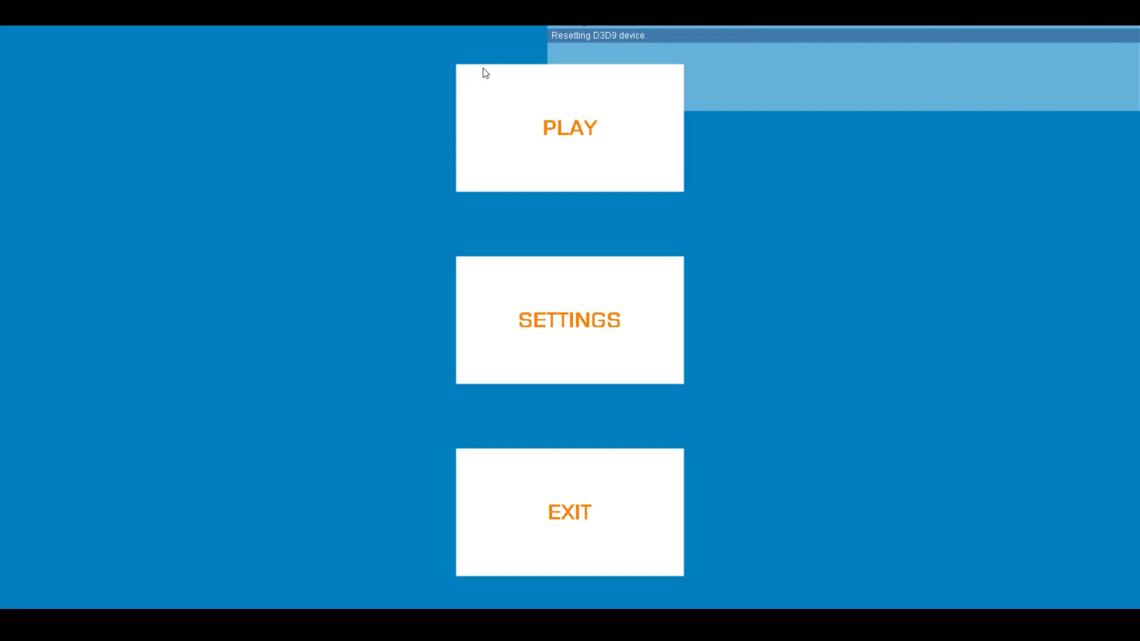
click(617, 170)
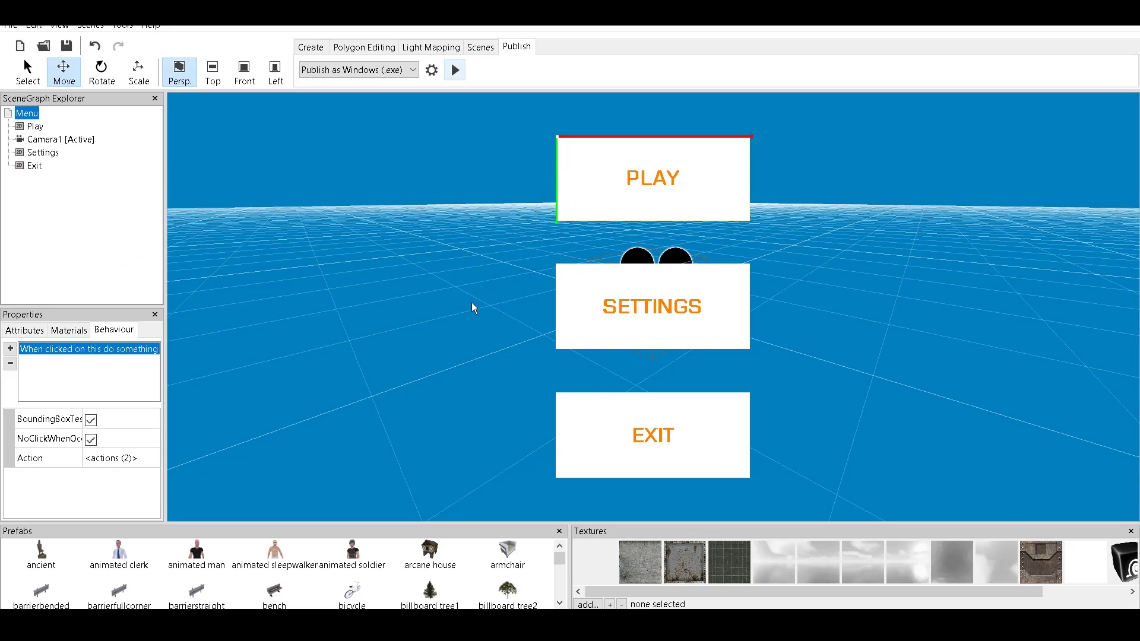
Step: Add a Stop all sounds action to the actions that follow the Play overlay's screen fade, and accept them
click(573, 170)
click(143, 456)
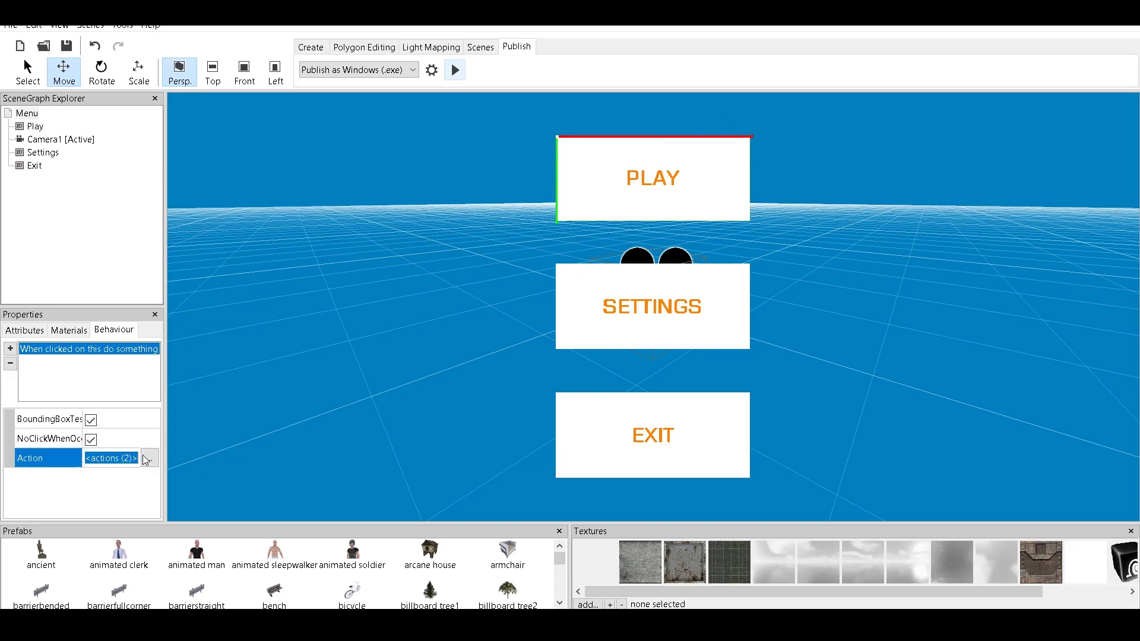
click(144, 458)
click(69, 403)
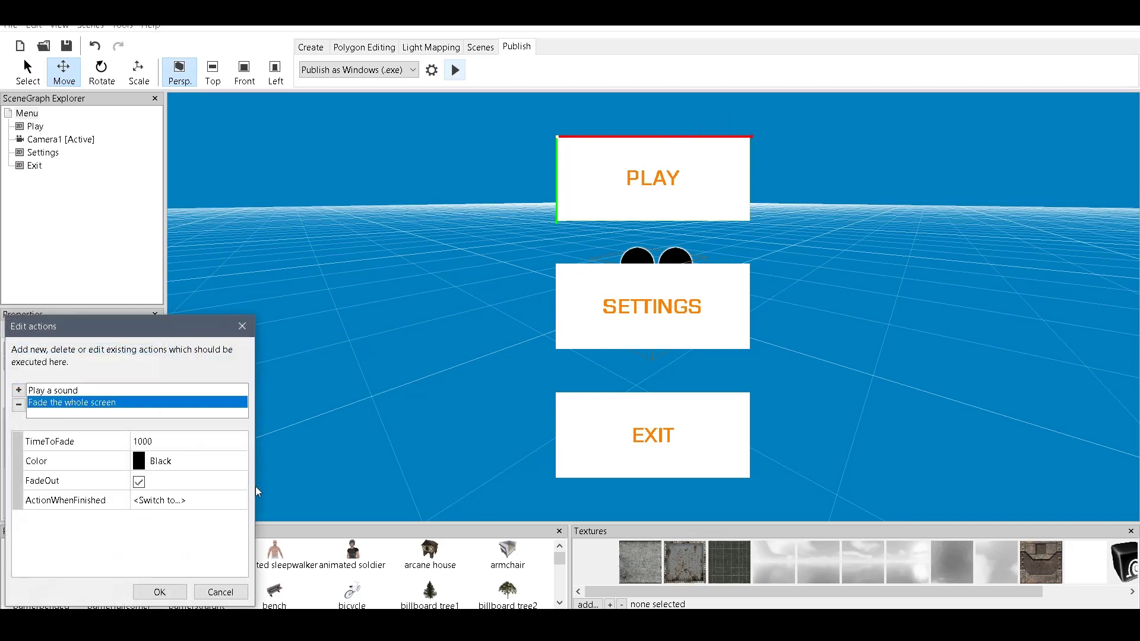
click(178, 500)
click(241, 500)
click(17, 391)
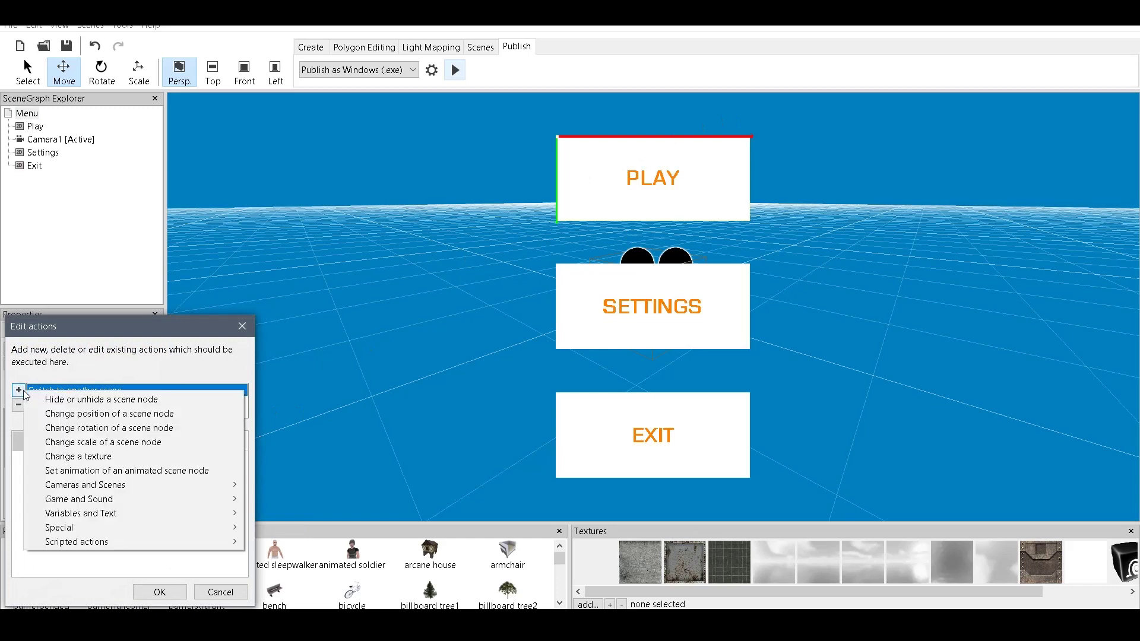
mouse_move(121, 503)
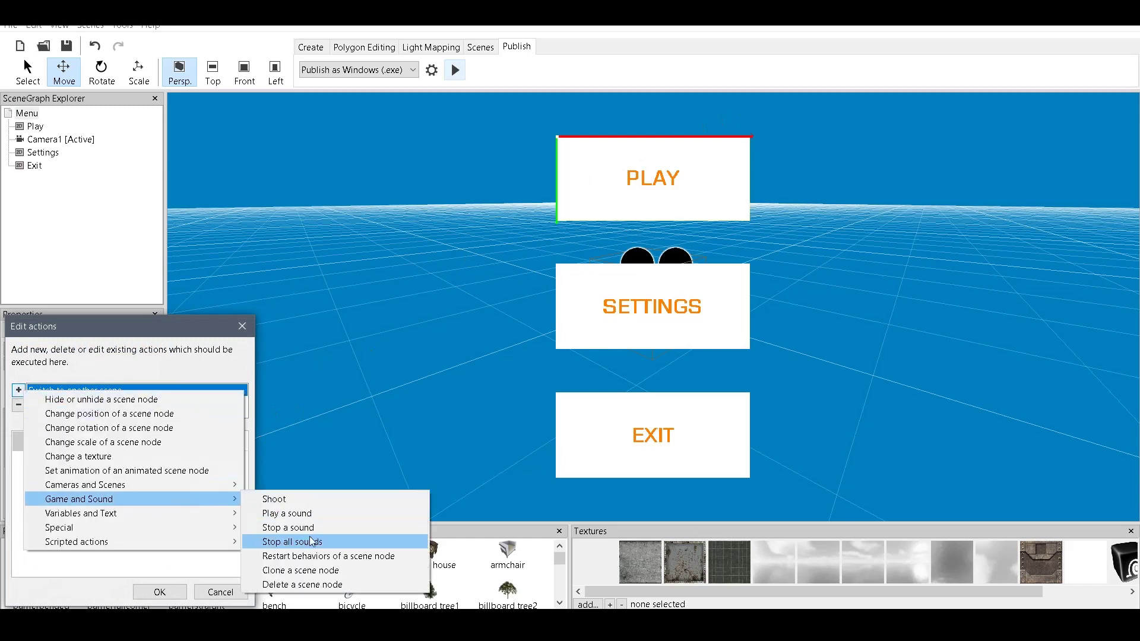
click(336, 542)
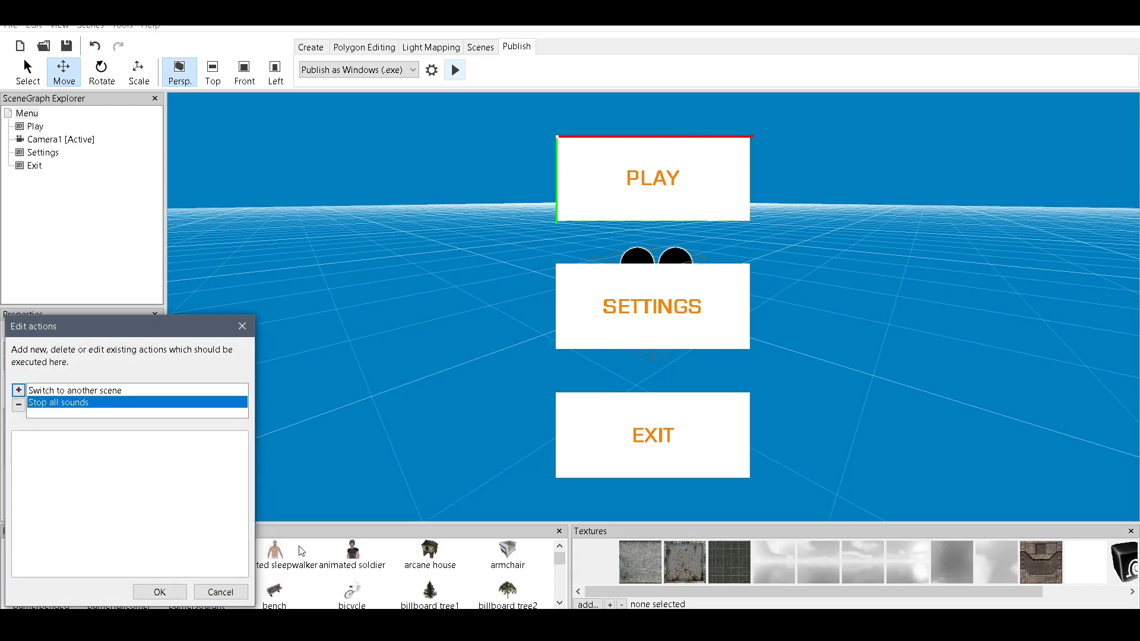
click(160, 592)
click(160, 592)
Step: Test-run the game, try the Play overlay, and leave the running game
click(455, 70)
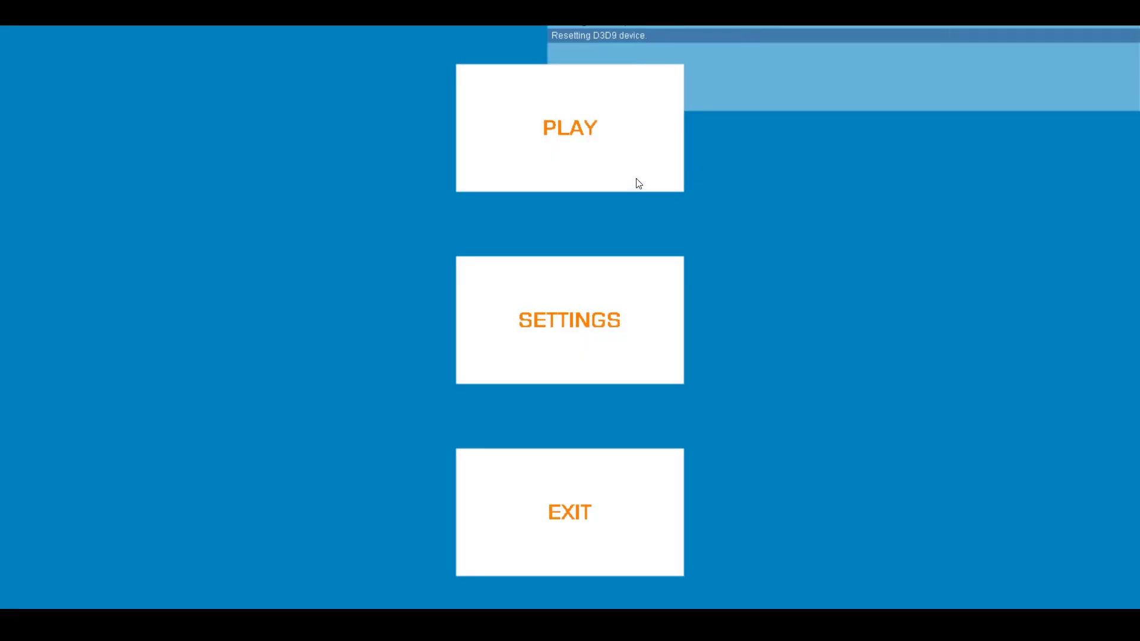
click(636, 179)
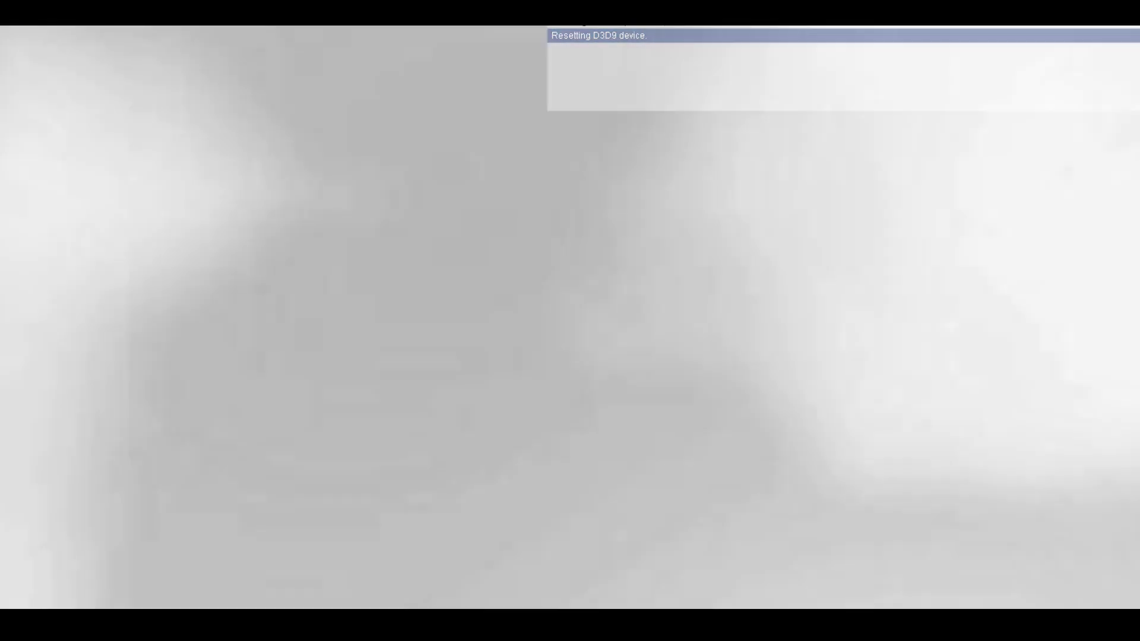
key(Escape)
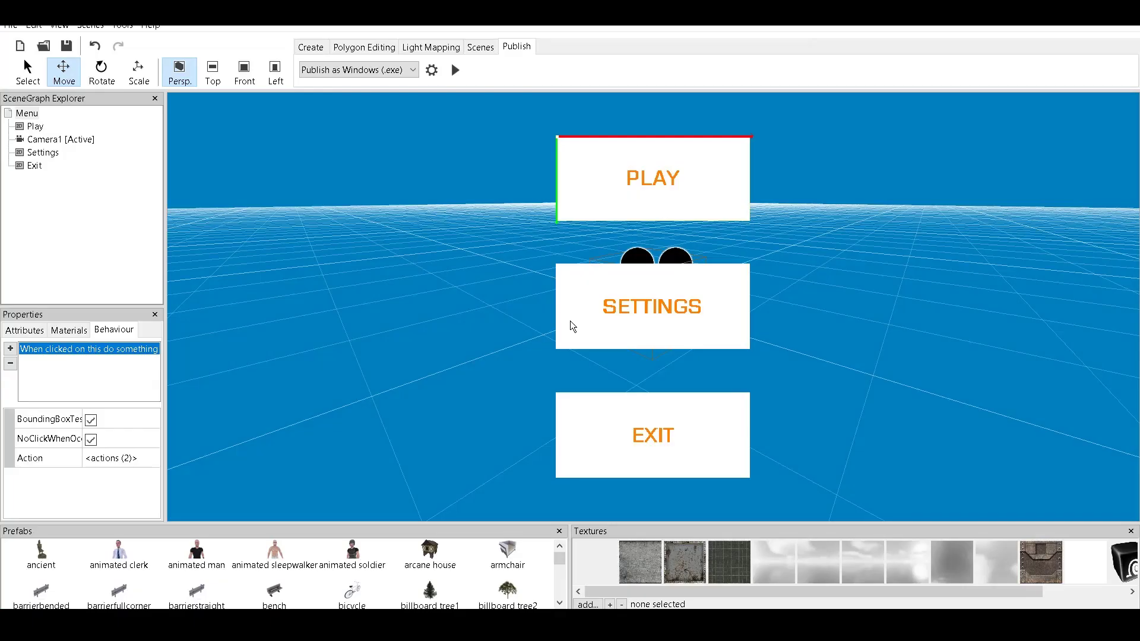
Step: Remove the Stop all sounds action from the actions following the Play overlay's screen fade, and accept the change
click(145, 461)
click(149, 461)
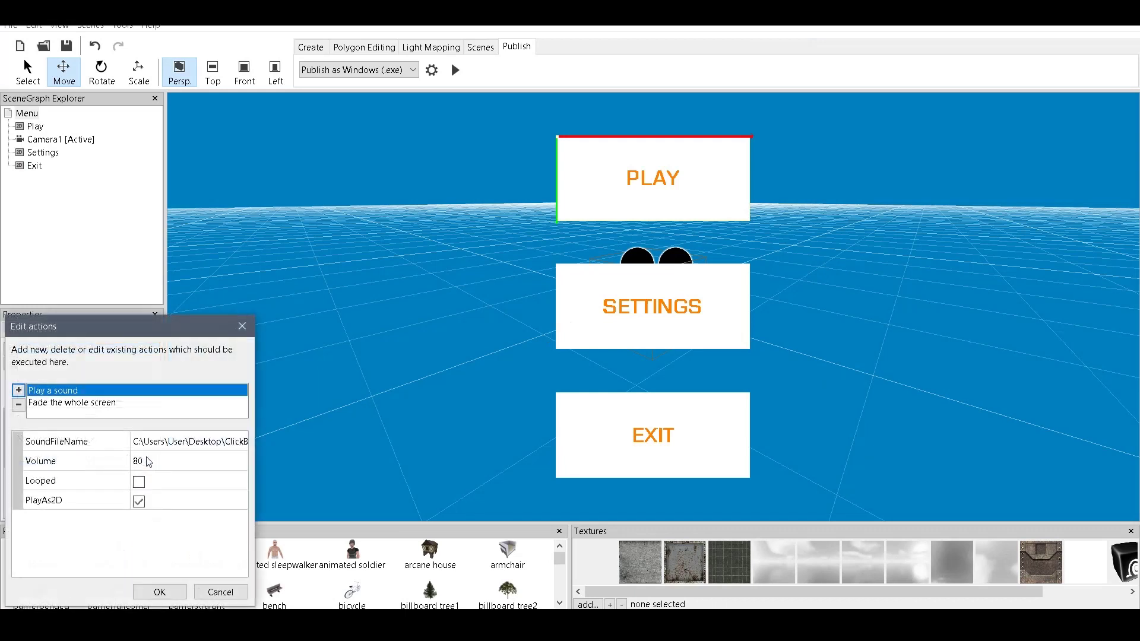
click(110, 402)
click(178, 499)
click(238, 500)
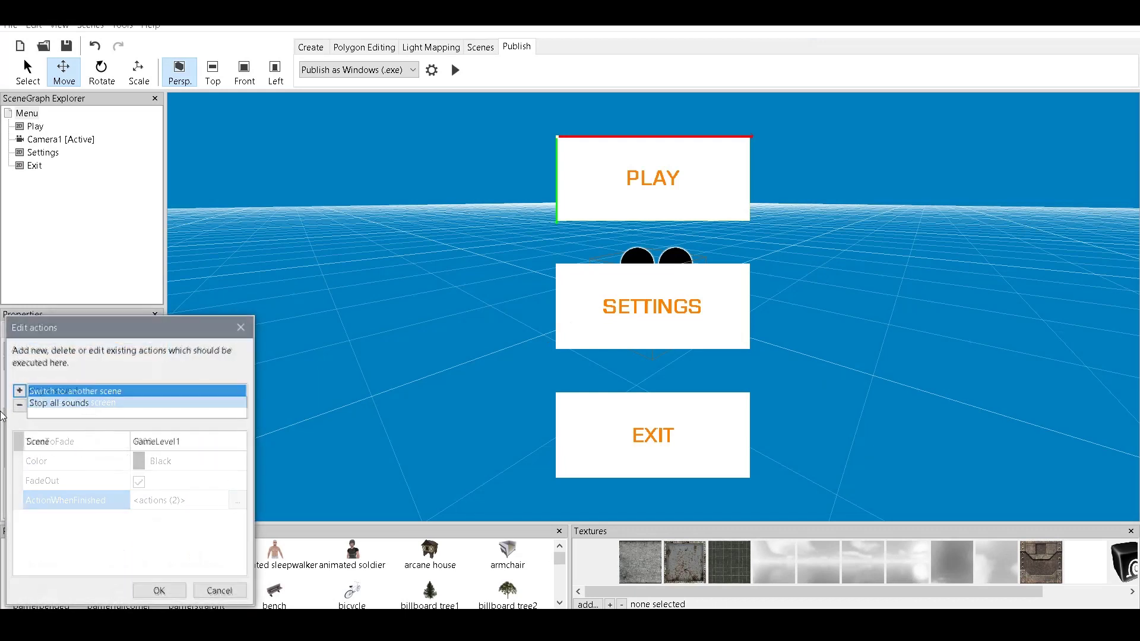
click(57, 402)
click(18, 404)
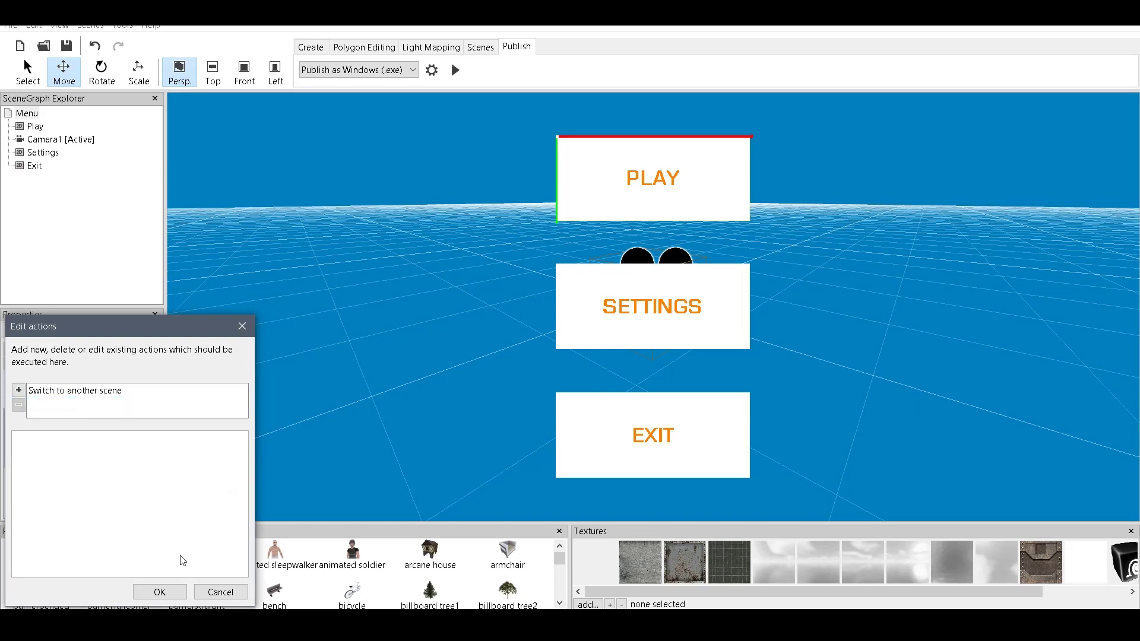
click(160, 592)
click(159, 592)
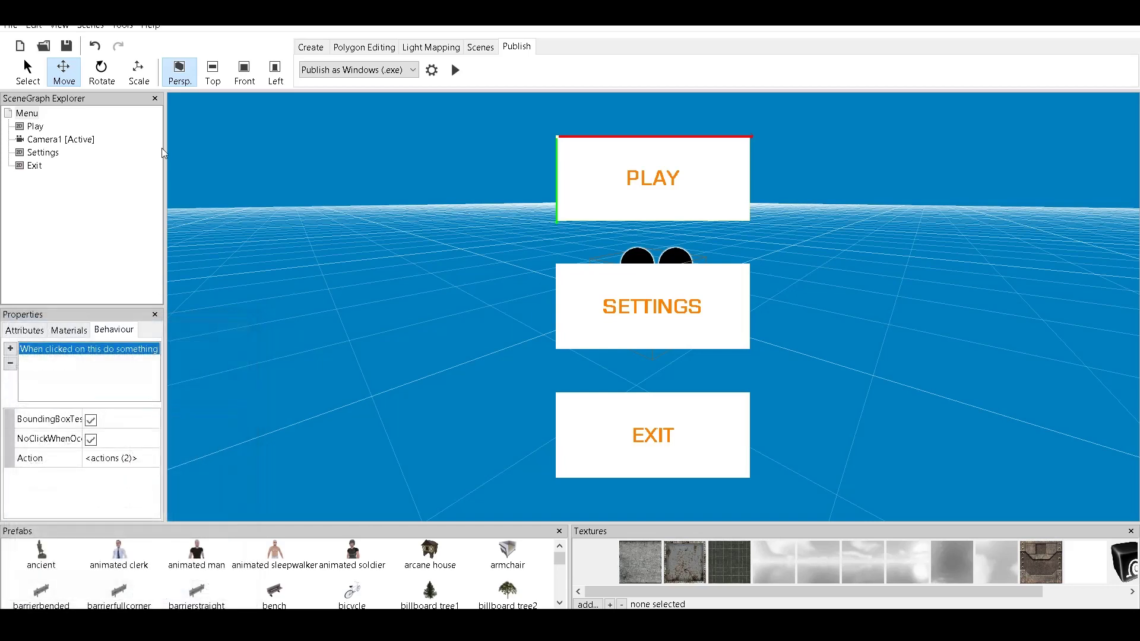
Step: Copy the Play overlay's behaviours and paste them onto the Exit overlay
click(29, 126)
right_click(43, 127)
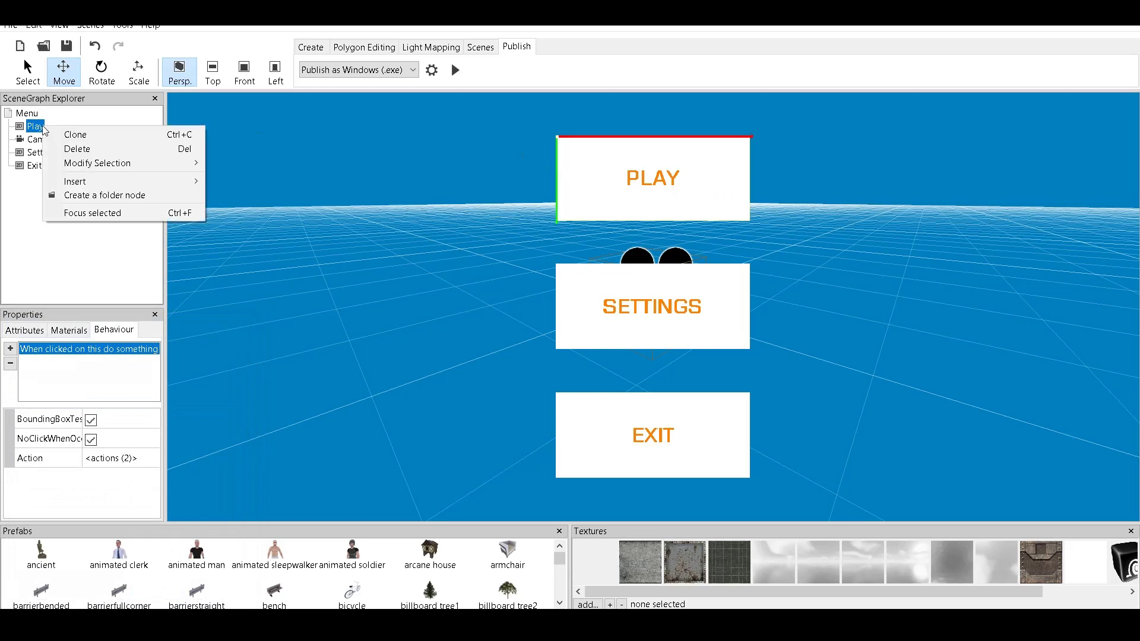
mouse_move(111, 163)
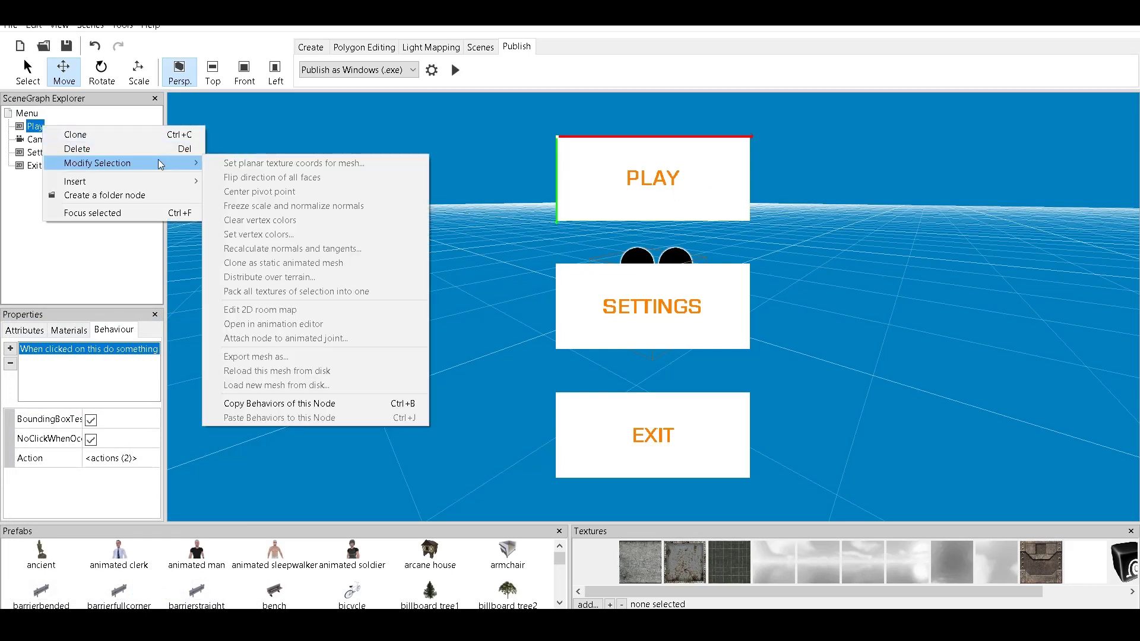
click(339, 403)
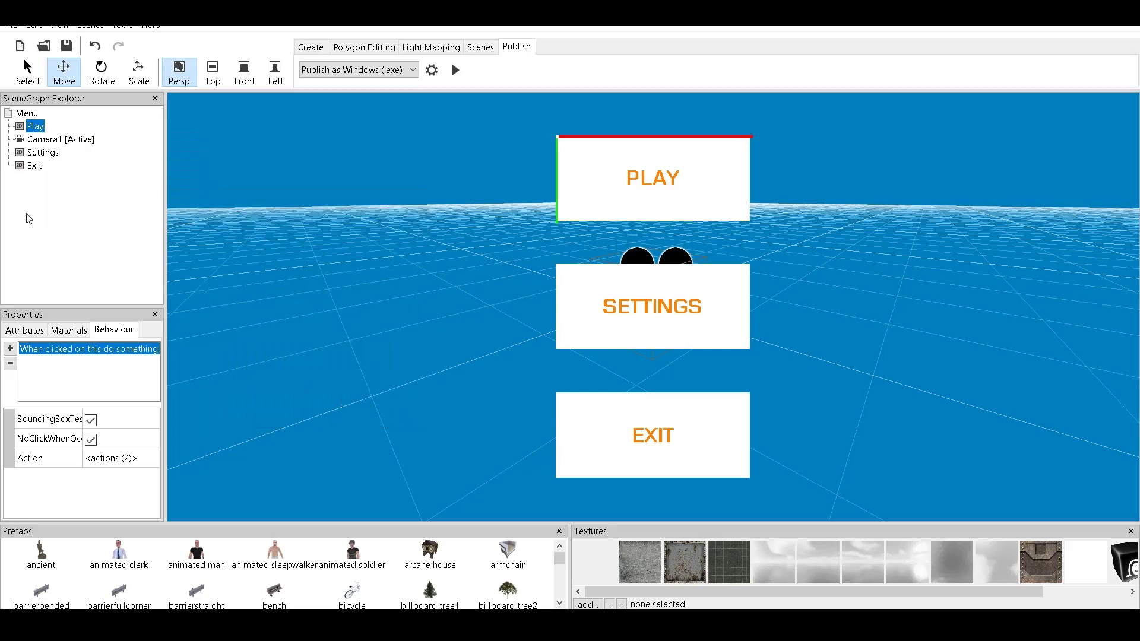
click(27, 166)
right_click(25, 169)
mouse_move(82, 203)
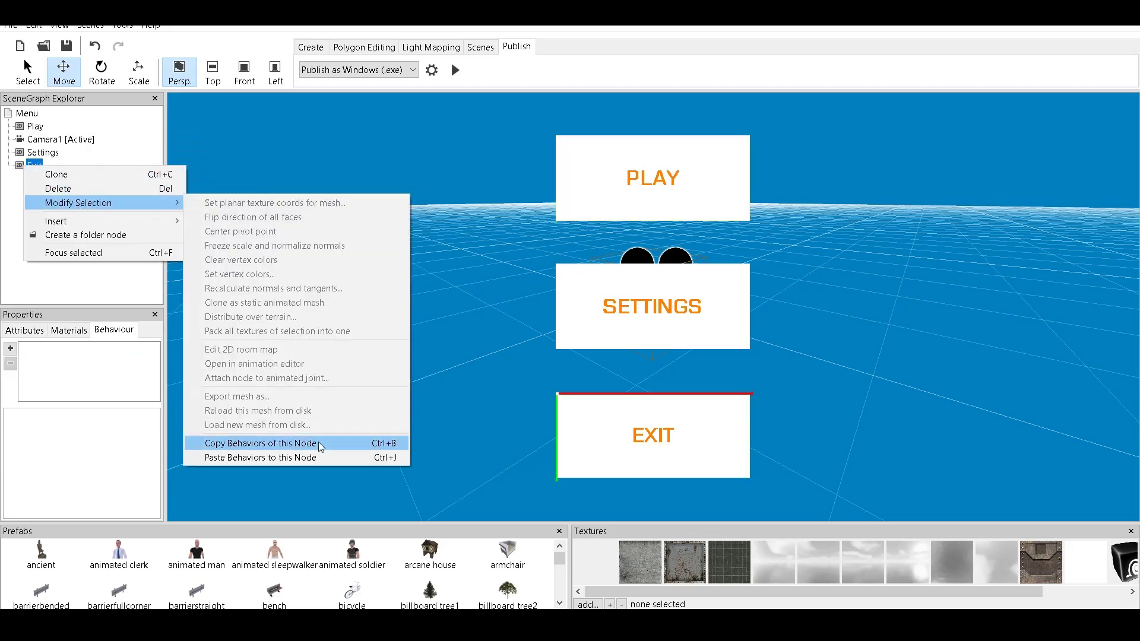
click(314, 457)
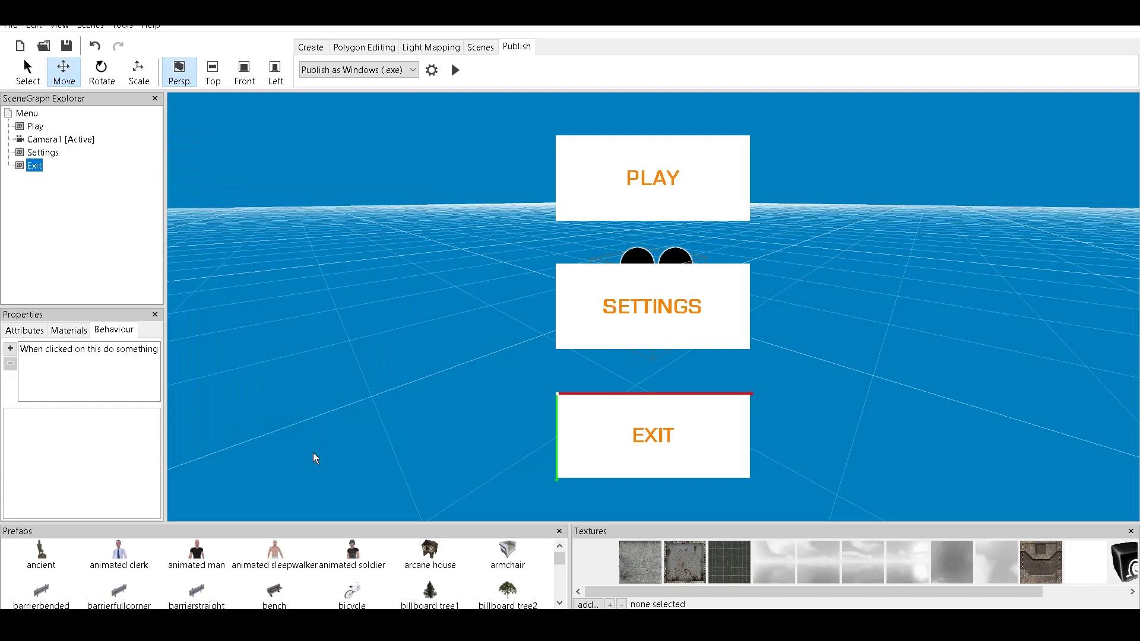
click(707, 211)
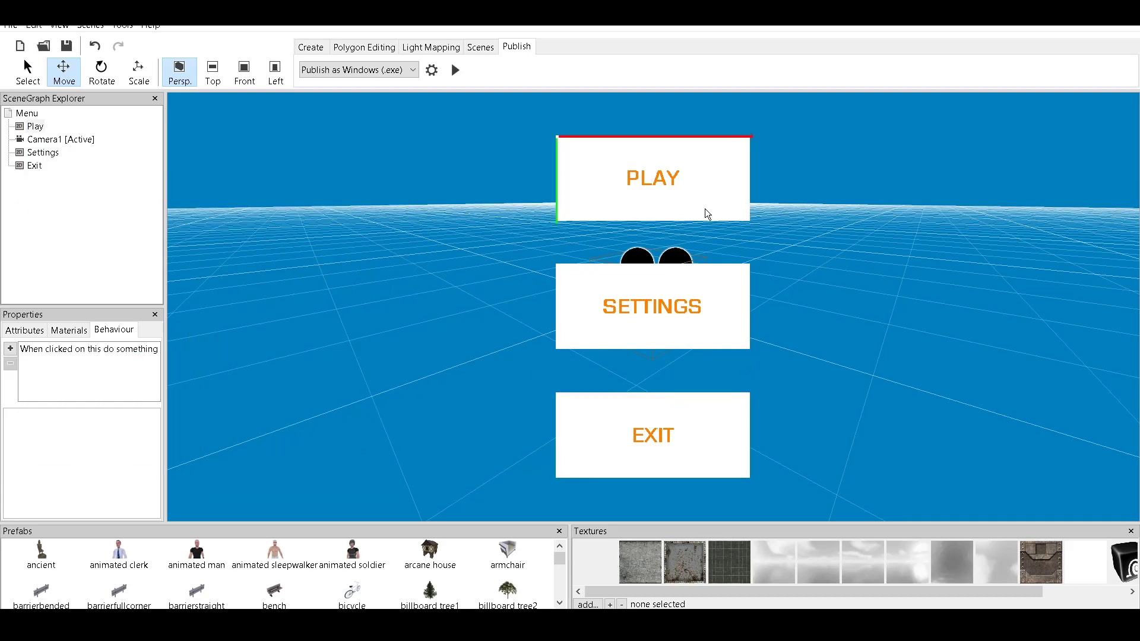
Step: Replace the scene switch that follows the Exit overlay's screen fade with a Quit Application action, and accept the actions
click(725, 438)
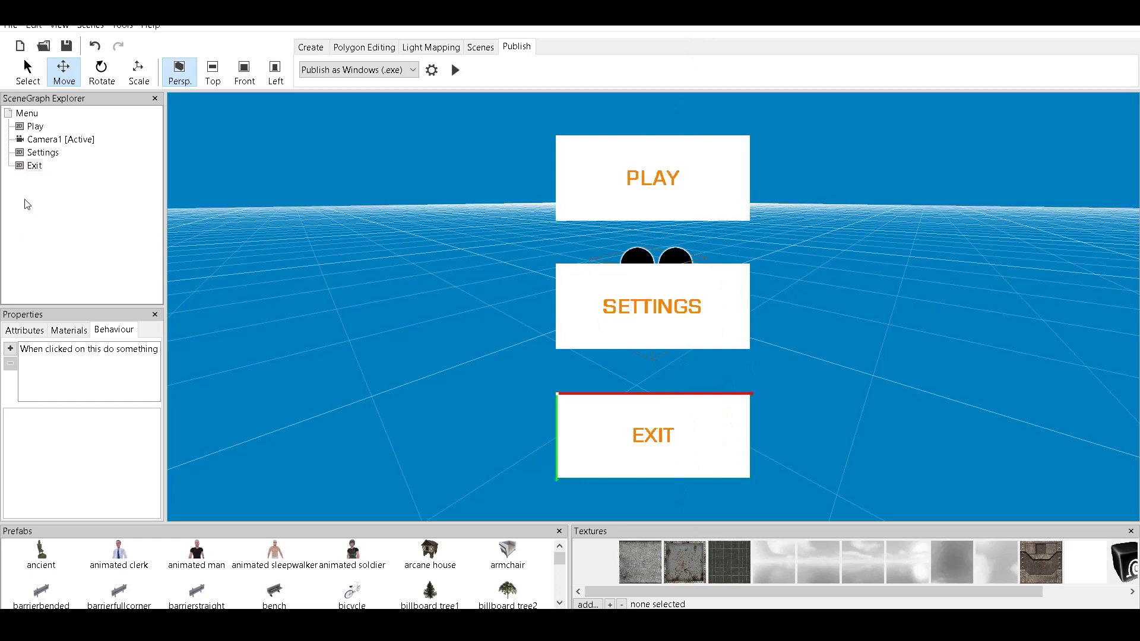
click(96, 351)
click(152, 464)
click(152, 462)
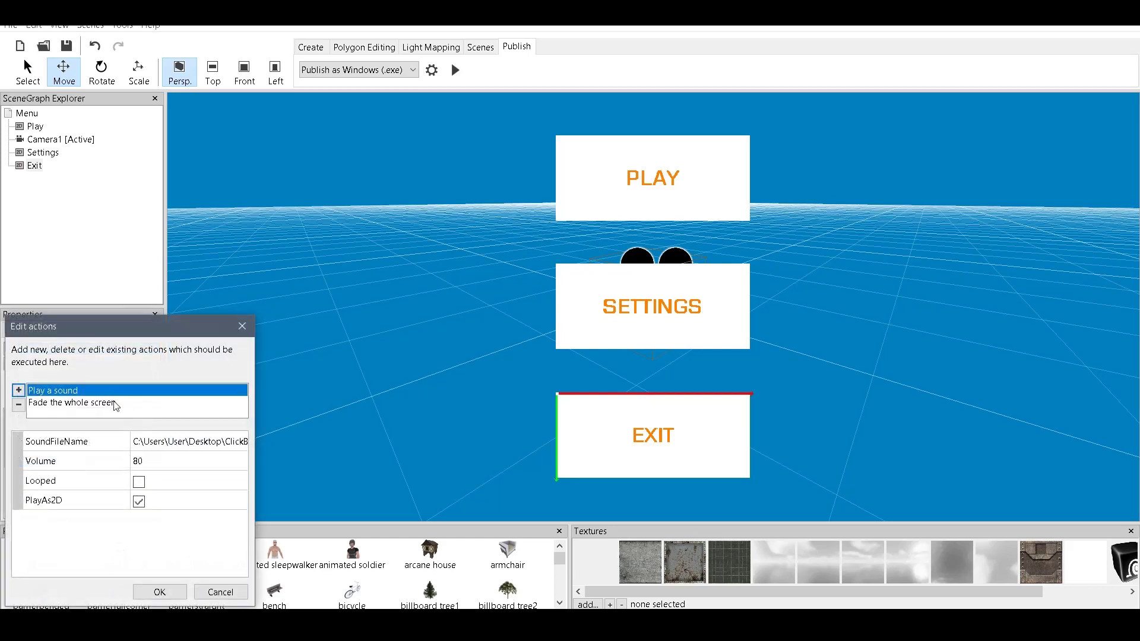
click(114, 405)
click(229, 499)
click(235, 502)
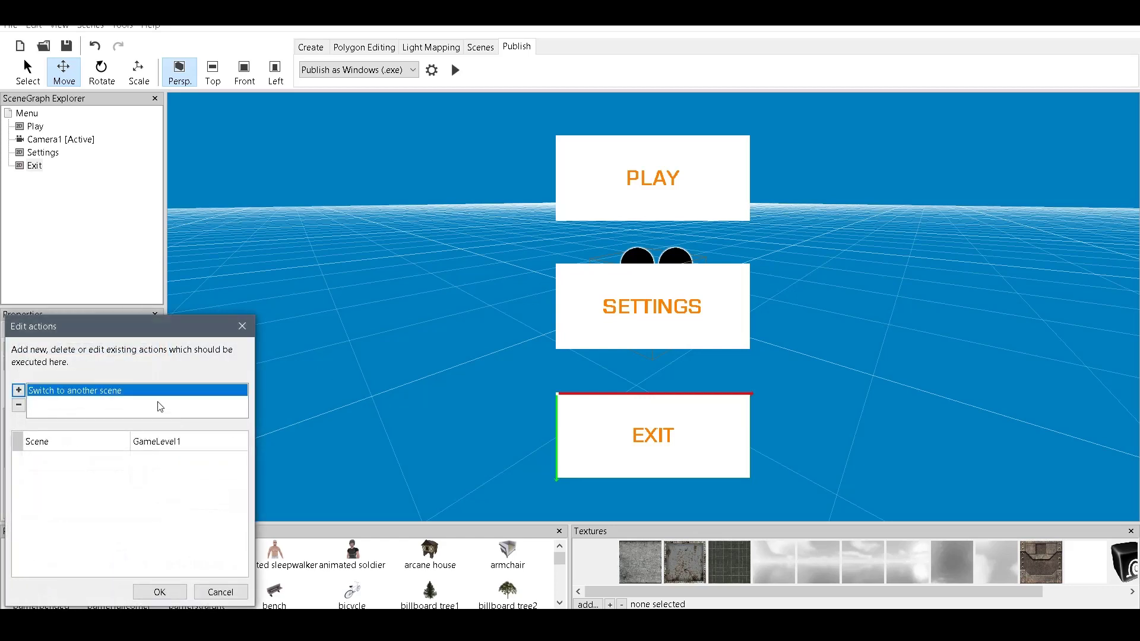
click(19, 390)
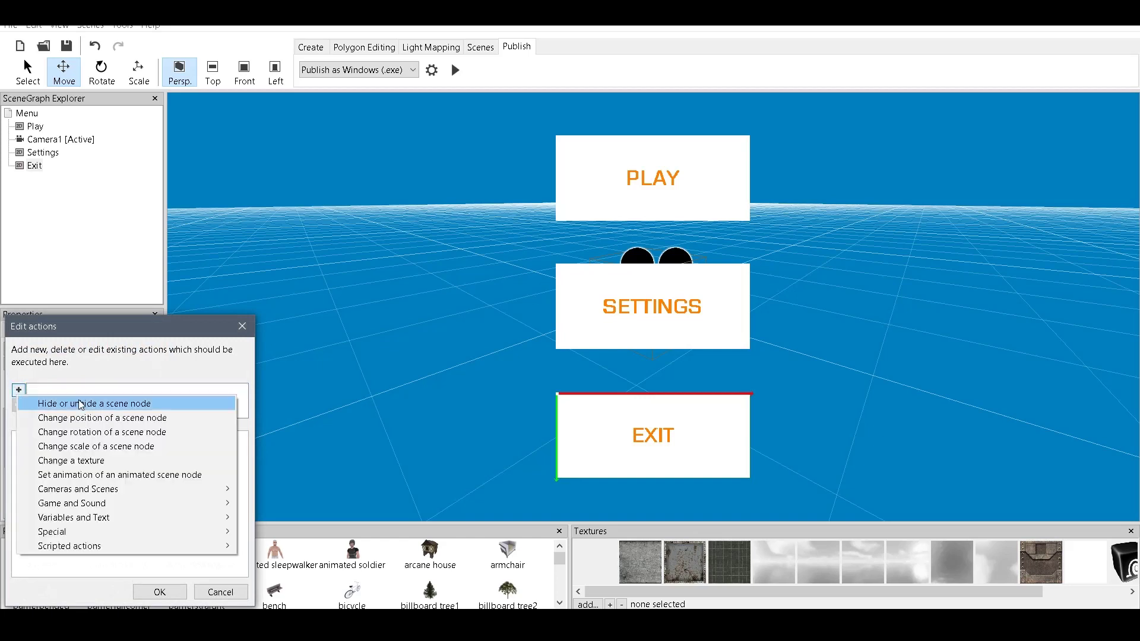
mouse_move(144, 532)
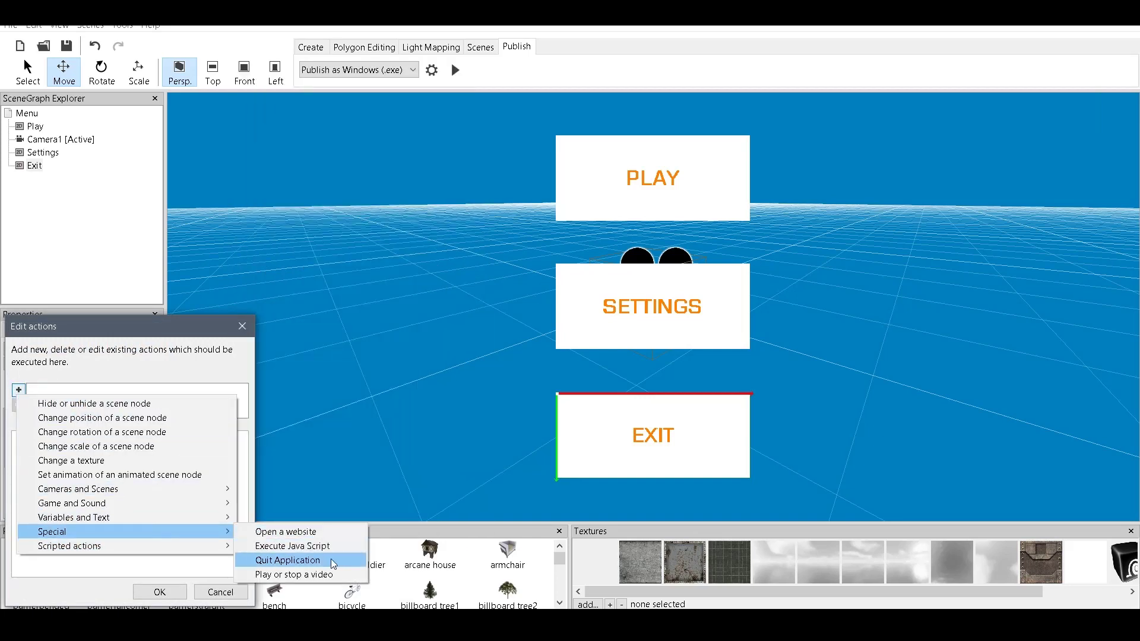
click(330, 560)
click(158, 592)
click(138, 590)
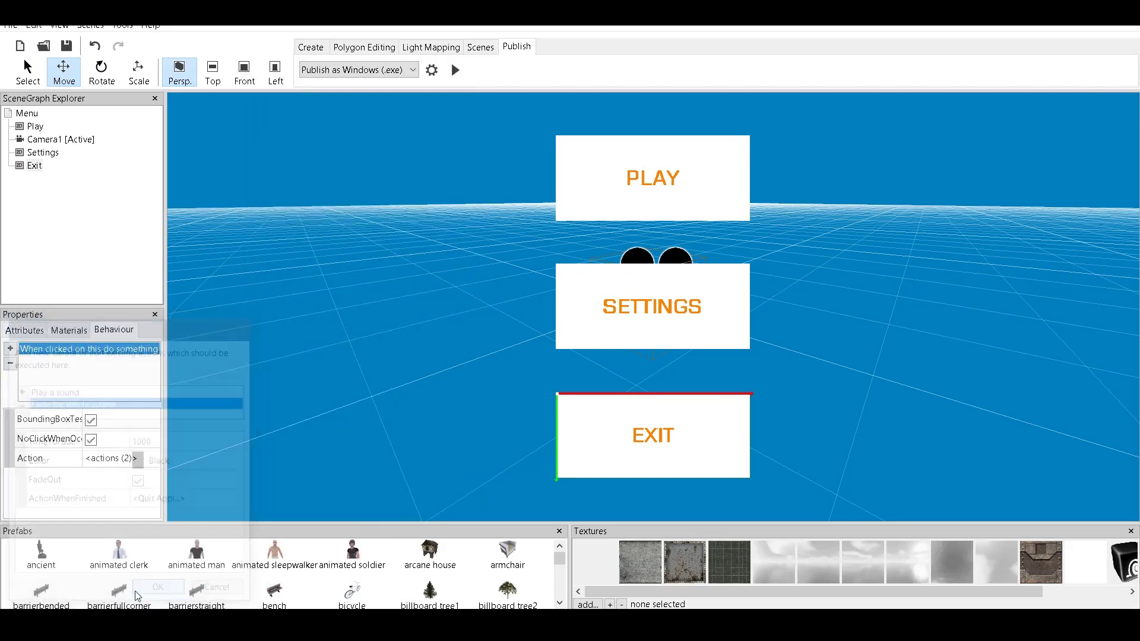
Step: Test-run the game and try the Exit overlay in the running menu
click(455, 70)
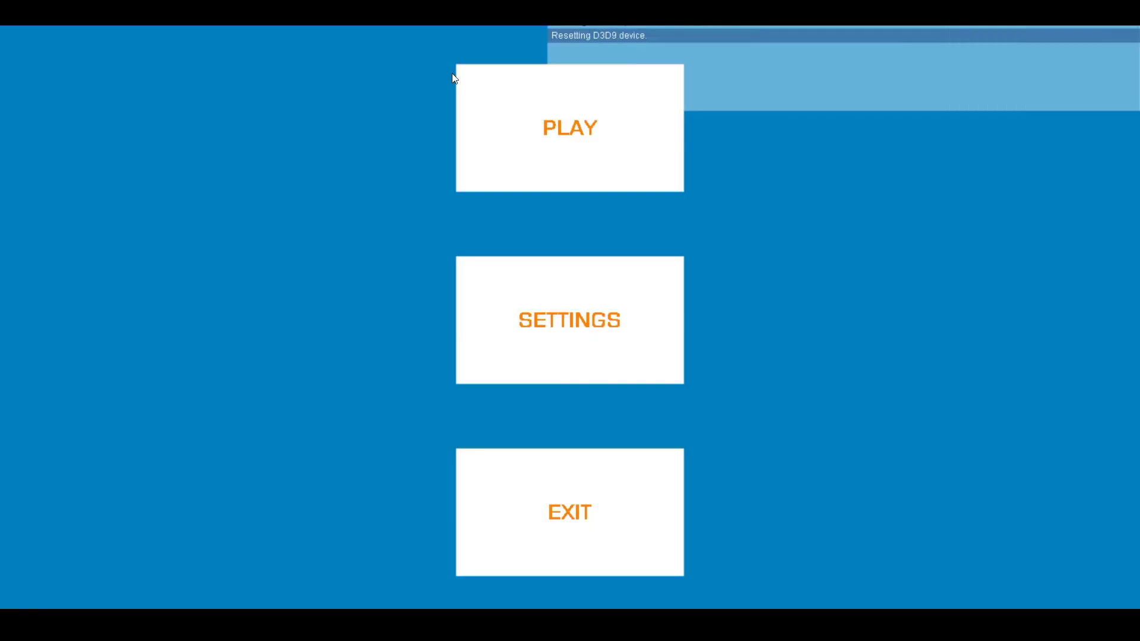
click(581, 482)
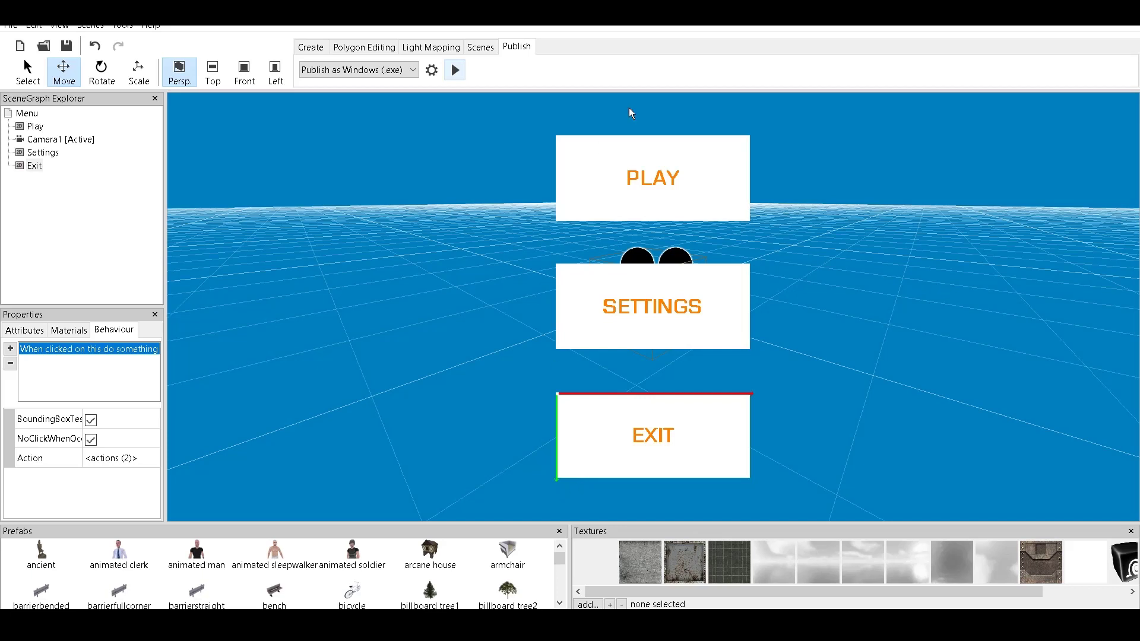
click(620, 196)
click(622, 406)
click(621, 188)
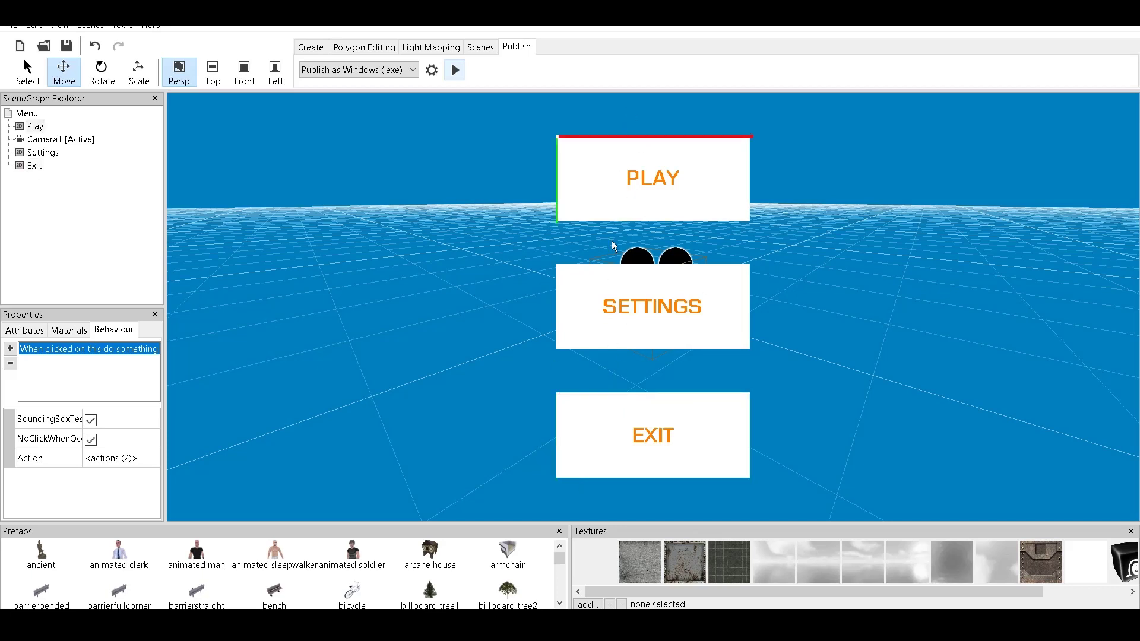
click(589, 302)
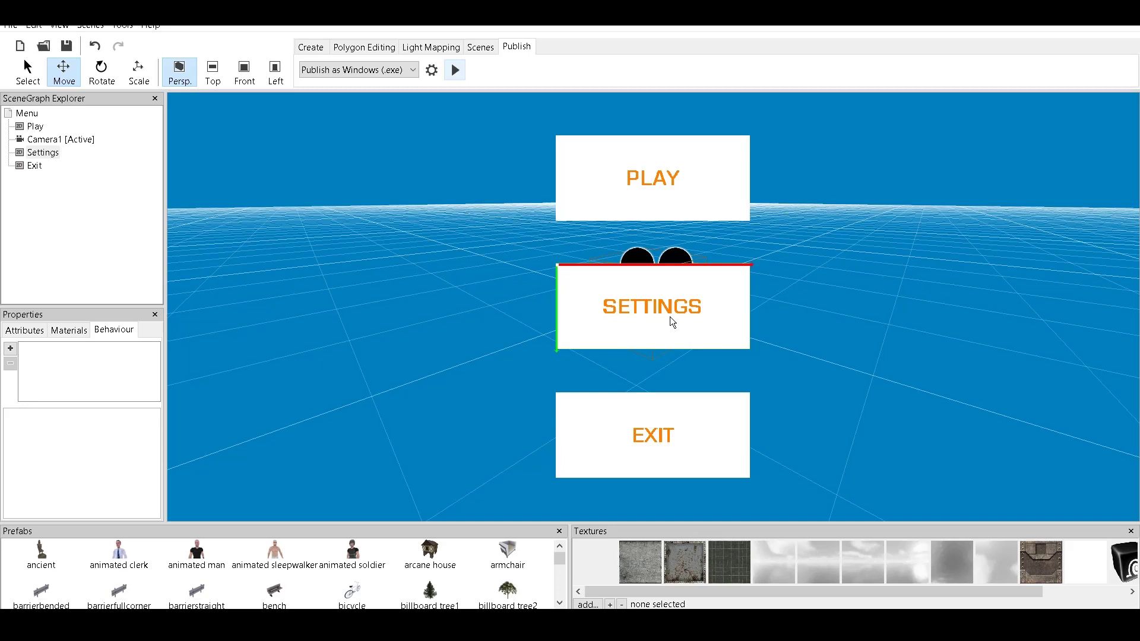
Step: Switch to the GameLevel1 scene and look over its contents
click(481, 47)
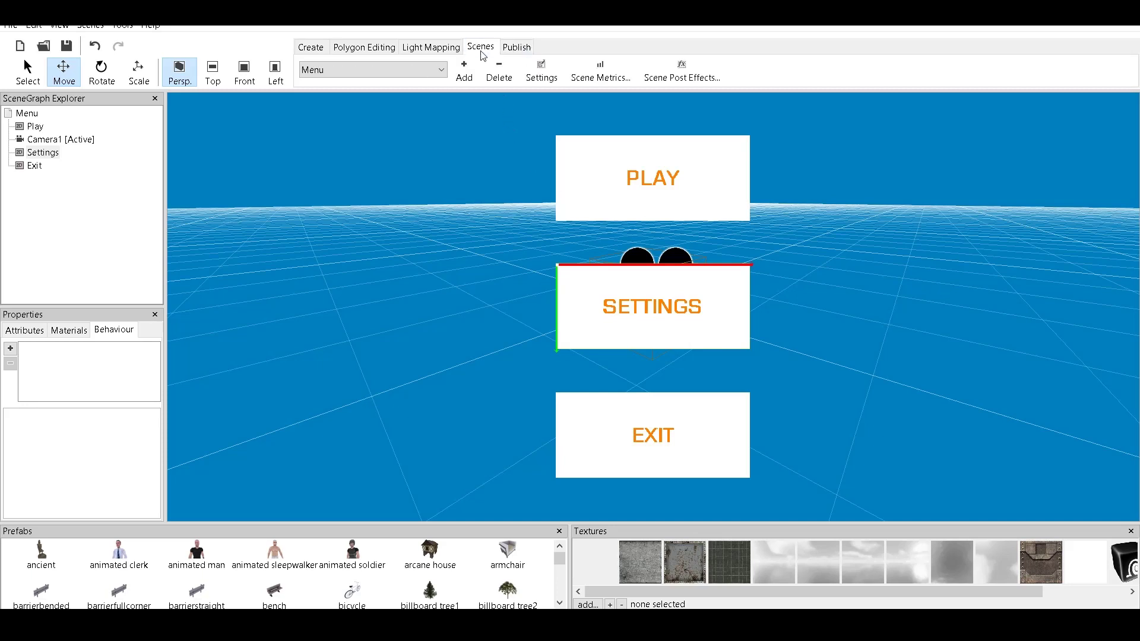
click(319, 79)
click(331, 97)
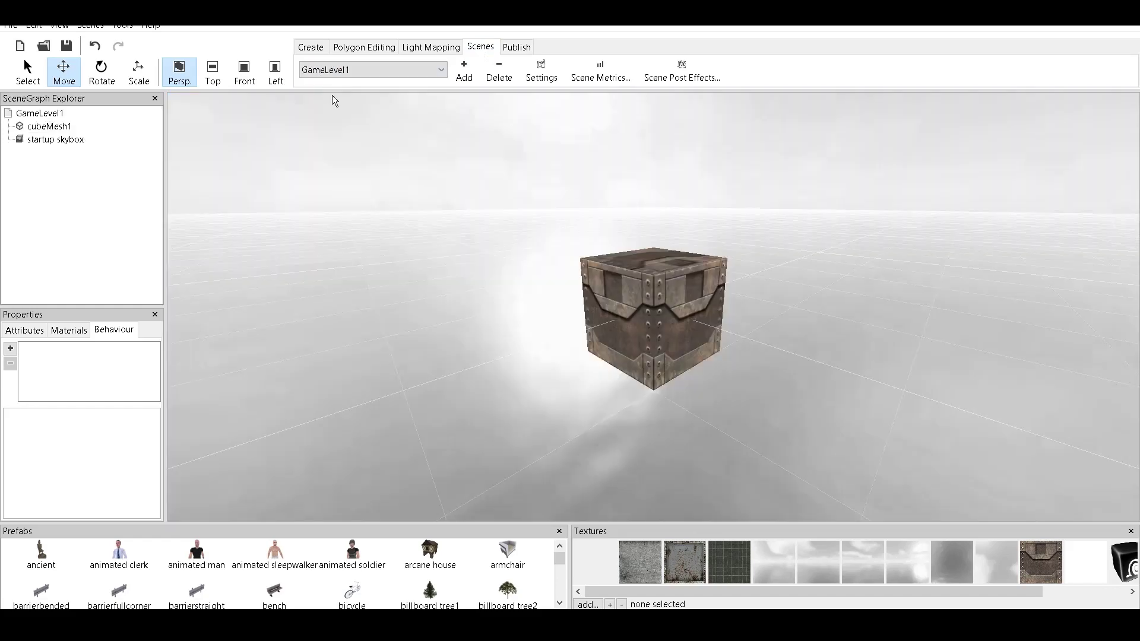
scroll(586, 308, down, 3)
drag(586, 308, 556, 285)
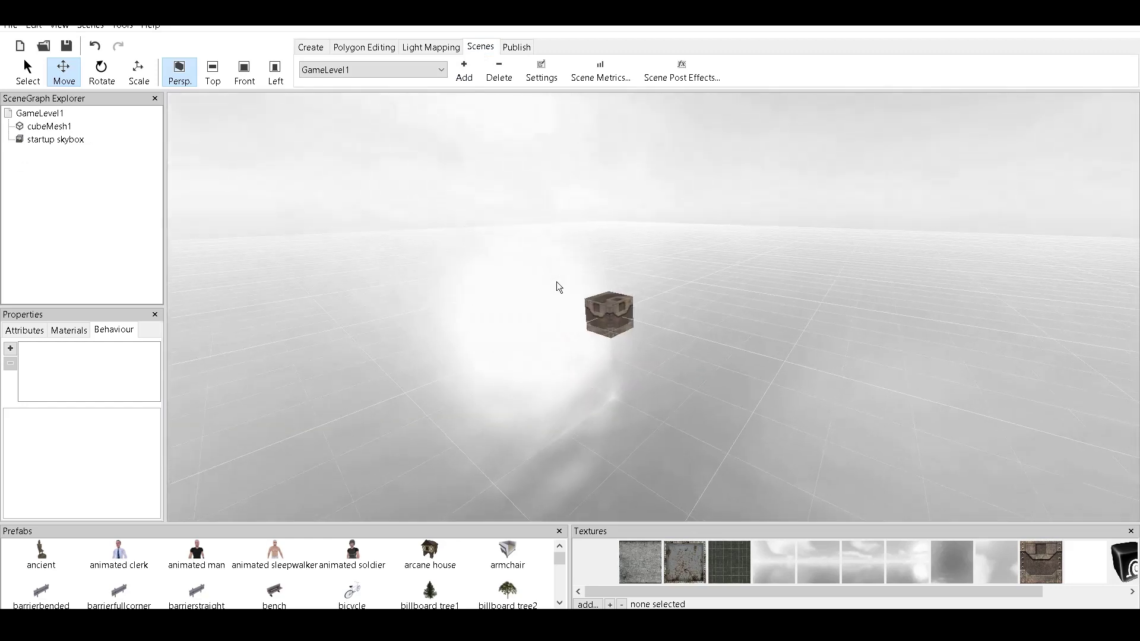
scroll(647, 305, up, 3)
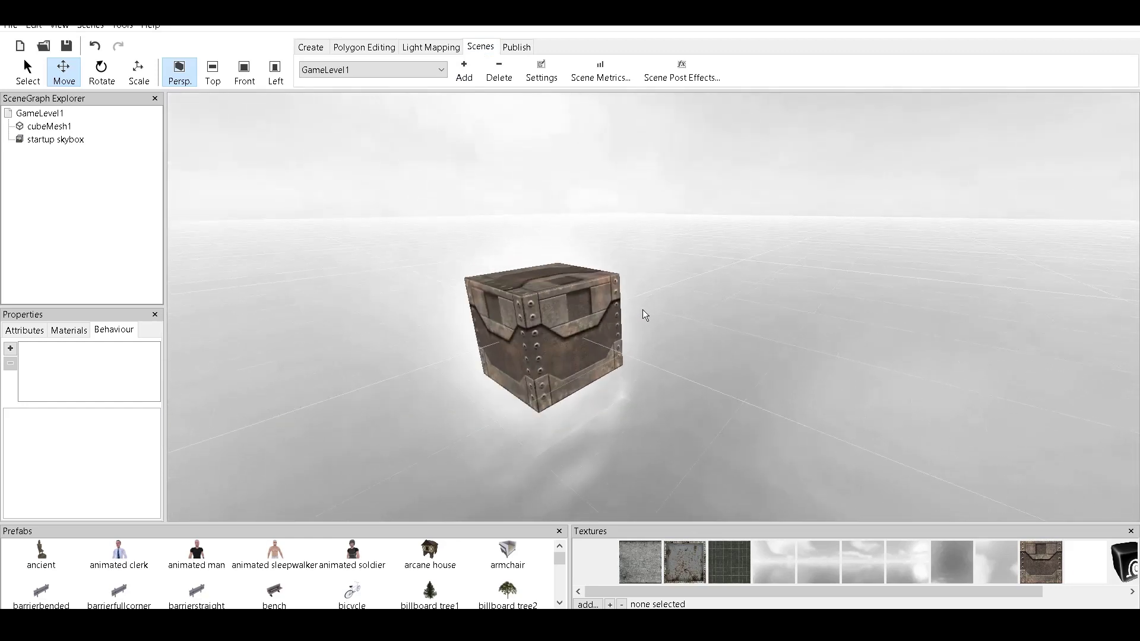
drag(642, 308, 772, 327)
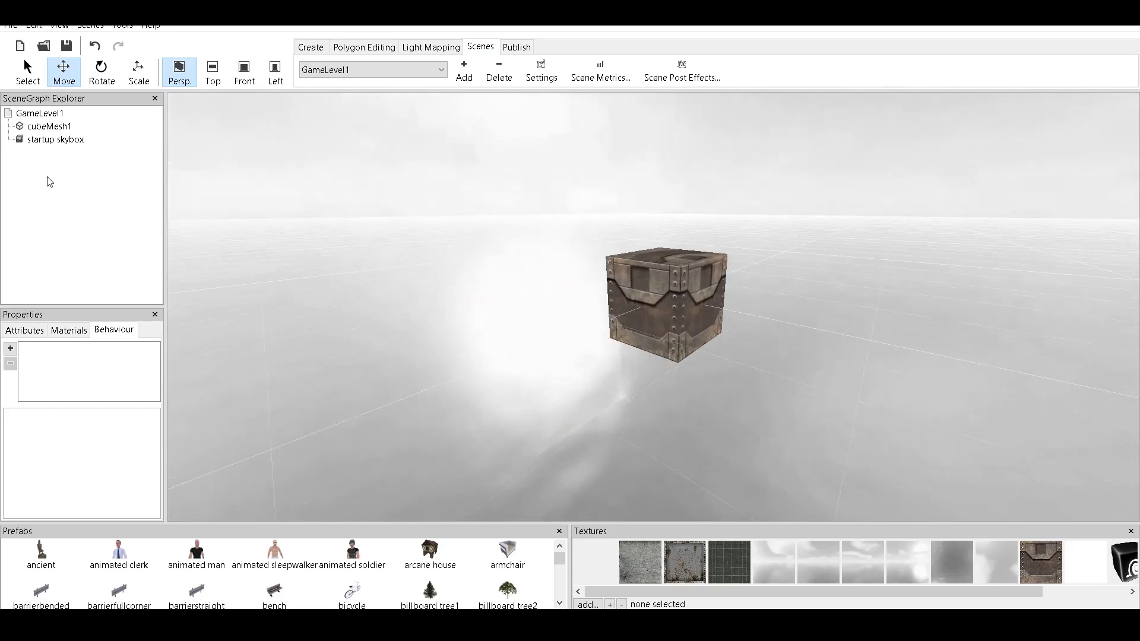
Step: Delete the startup skybox and the cubeMesh1 crate from the GameLevel1 scene
right_click(55, 140)
click(73, 161)
click(53, 126)
right_click(51, 125)
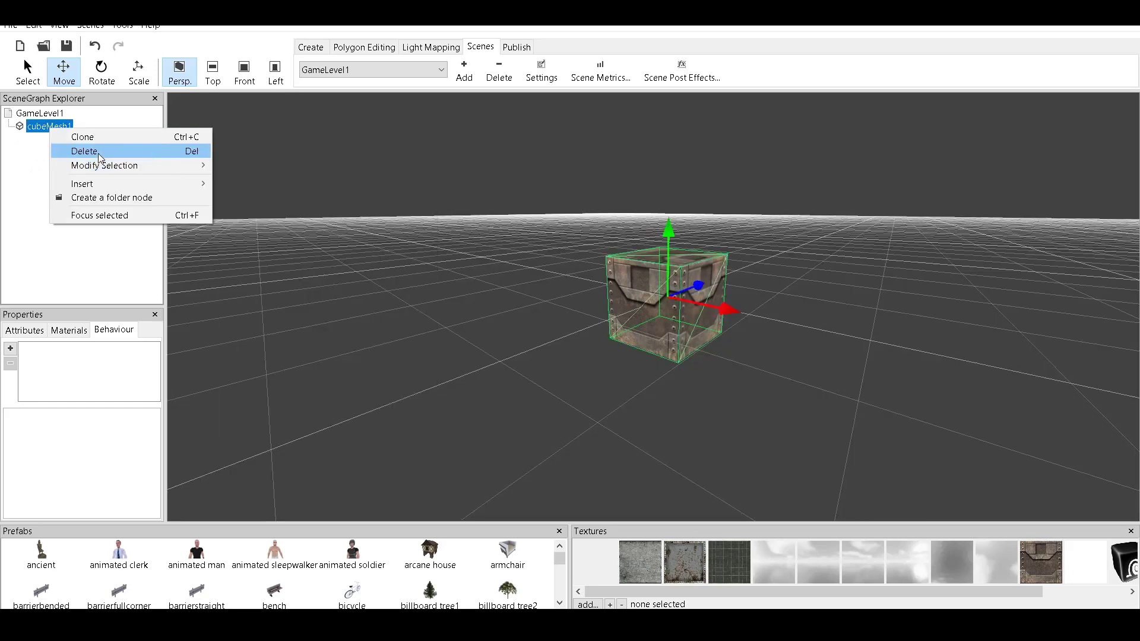
click(89, 148)
Step: Copy the Menu scene's background color (0,128,192) and apply it as the GameLevel1 scene's background color
click(40, 114)
click(34, 331)
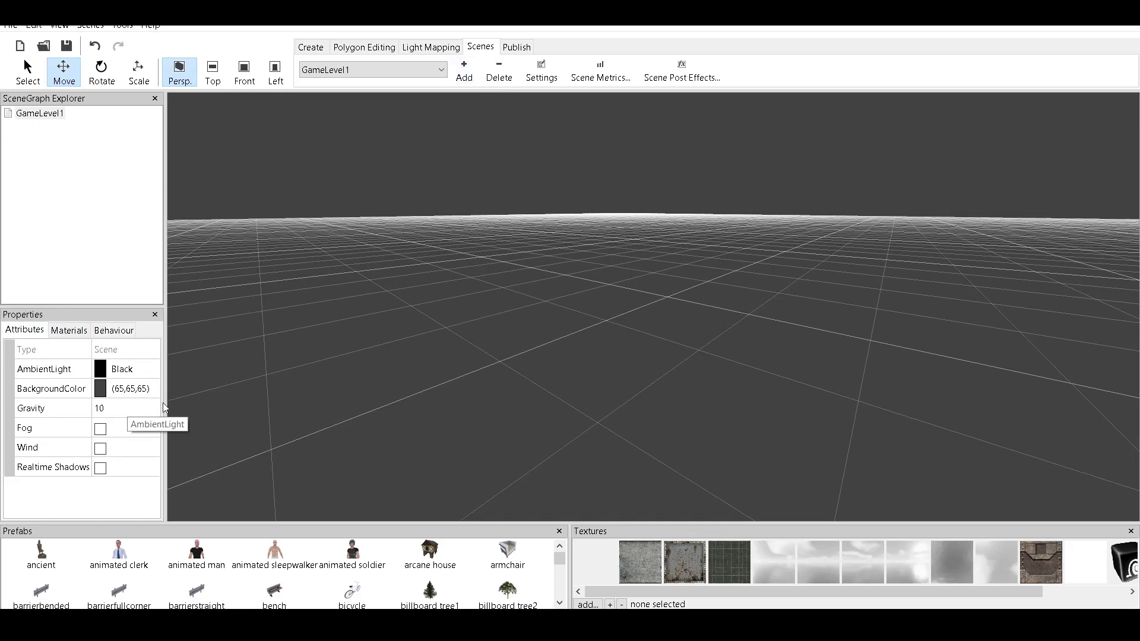
click(362, 70)
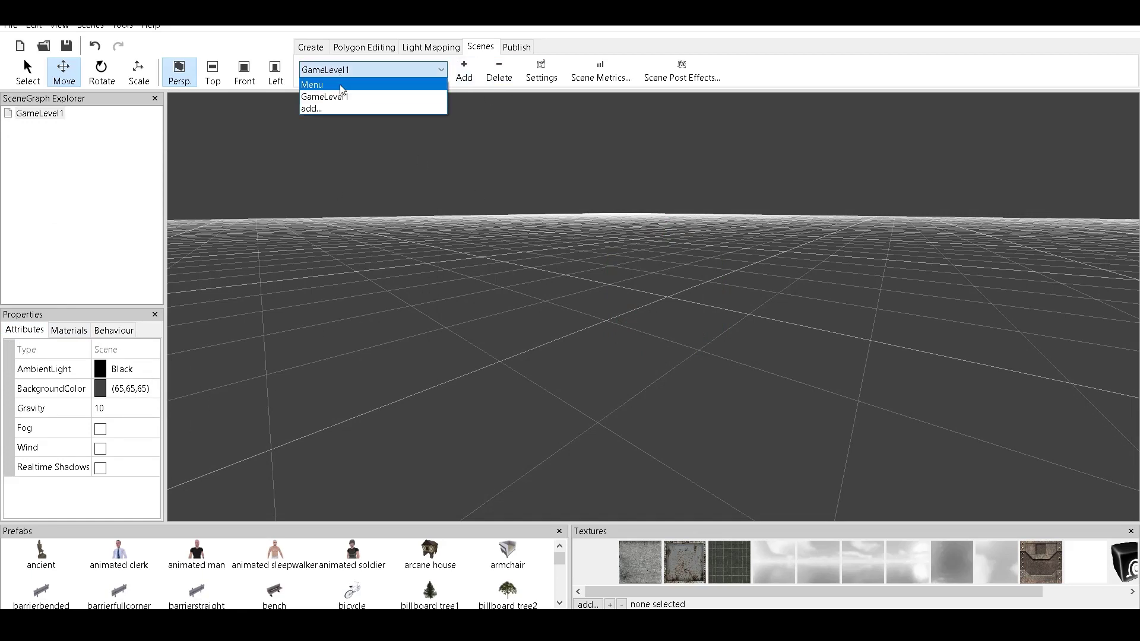
click(339, 85)
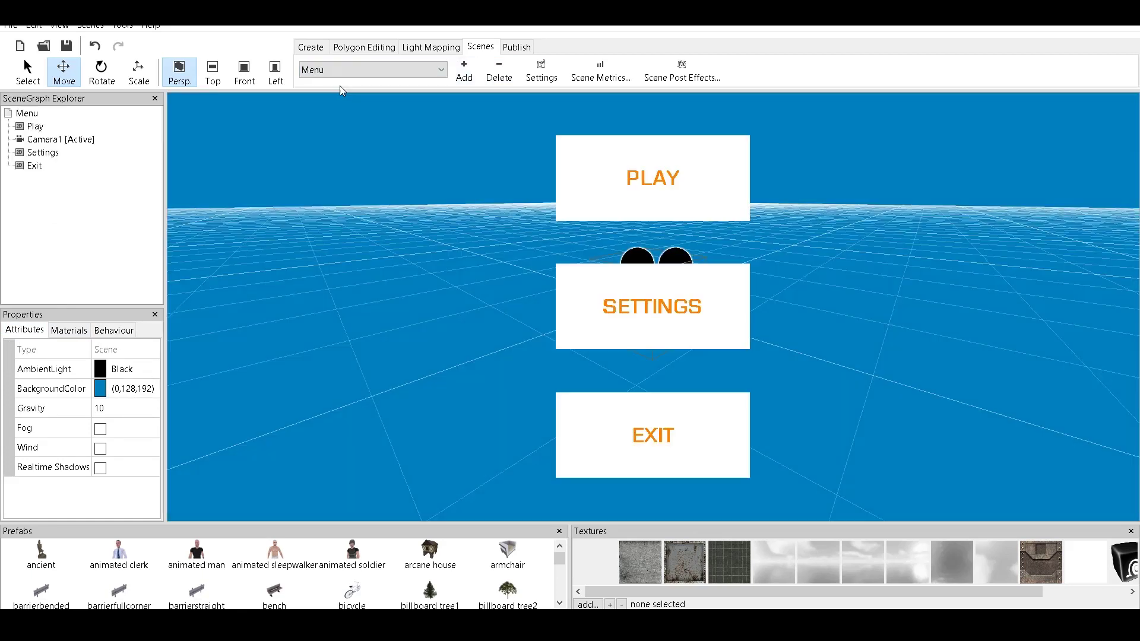
click(130, 395)
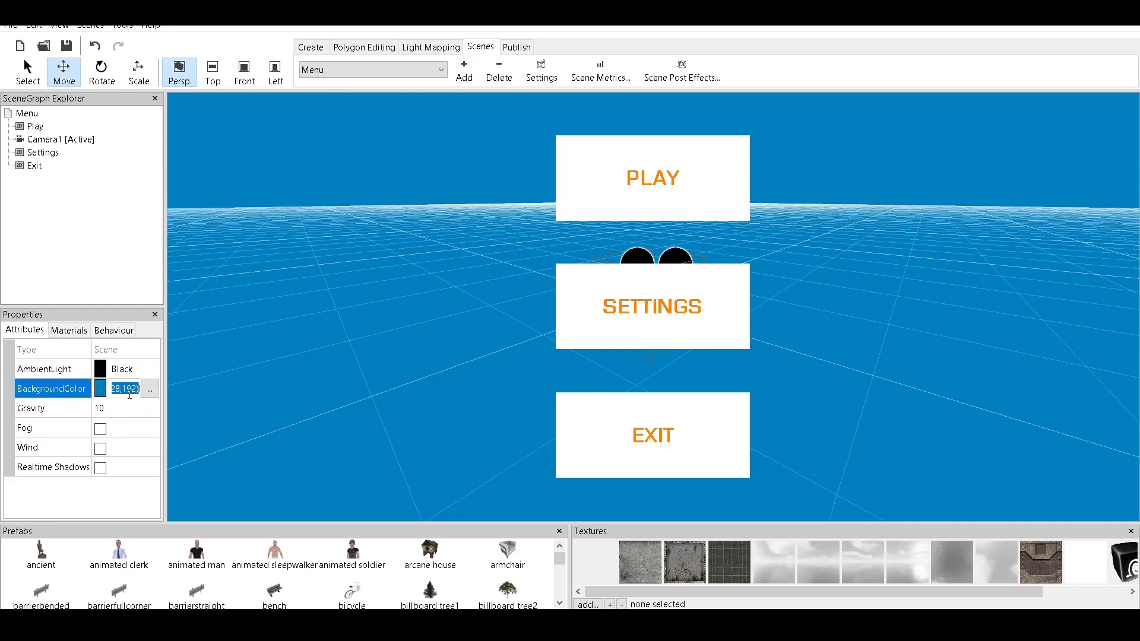
click(343, 78)
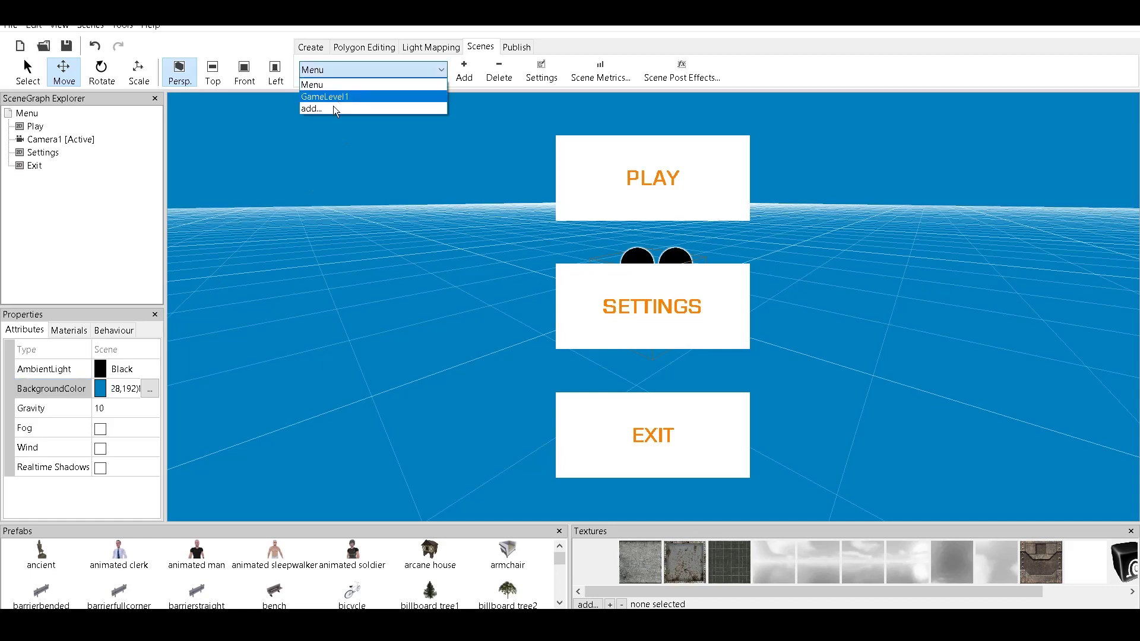
click(333, 95)
key(ctrl+v)
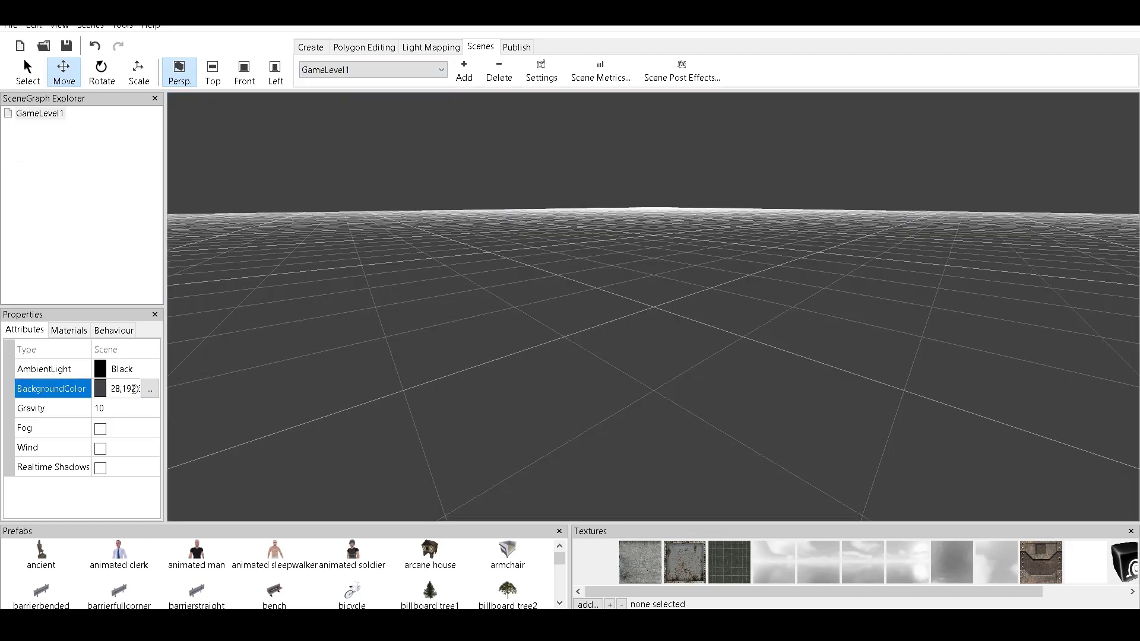
key(Return)
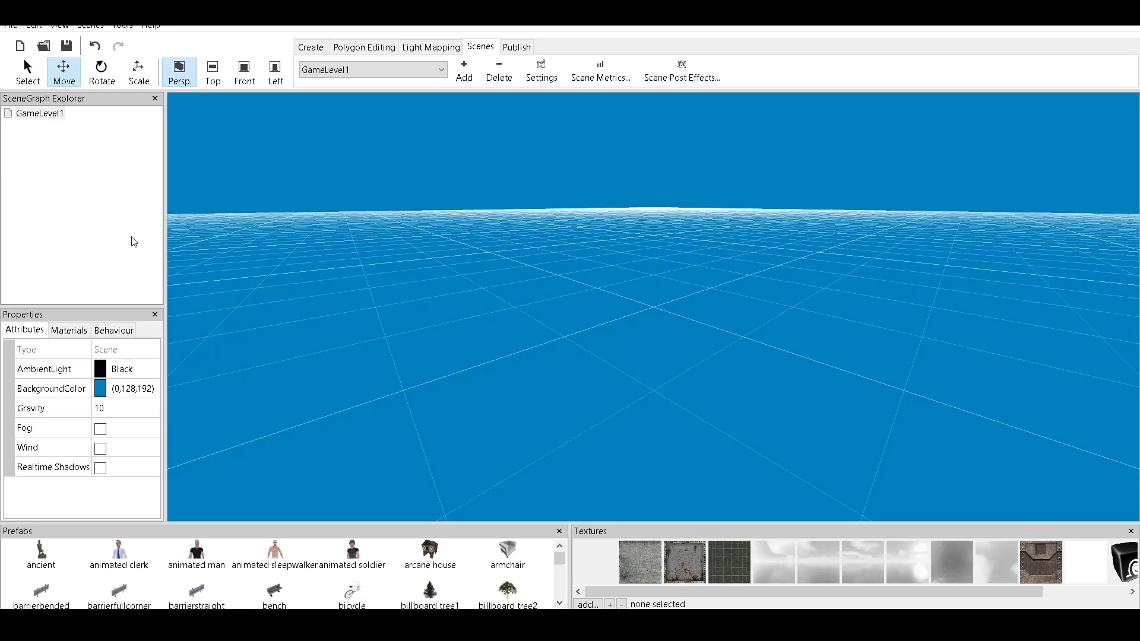
Step: Create a plane in GameLevel1 with width 1000, length 1000 and a repeat texture count of 10
drag(421, 262, 565, 258)
click(302, 50)
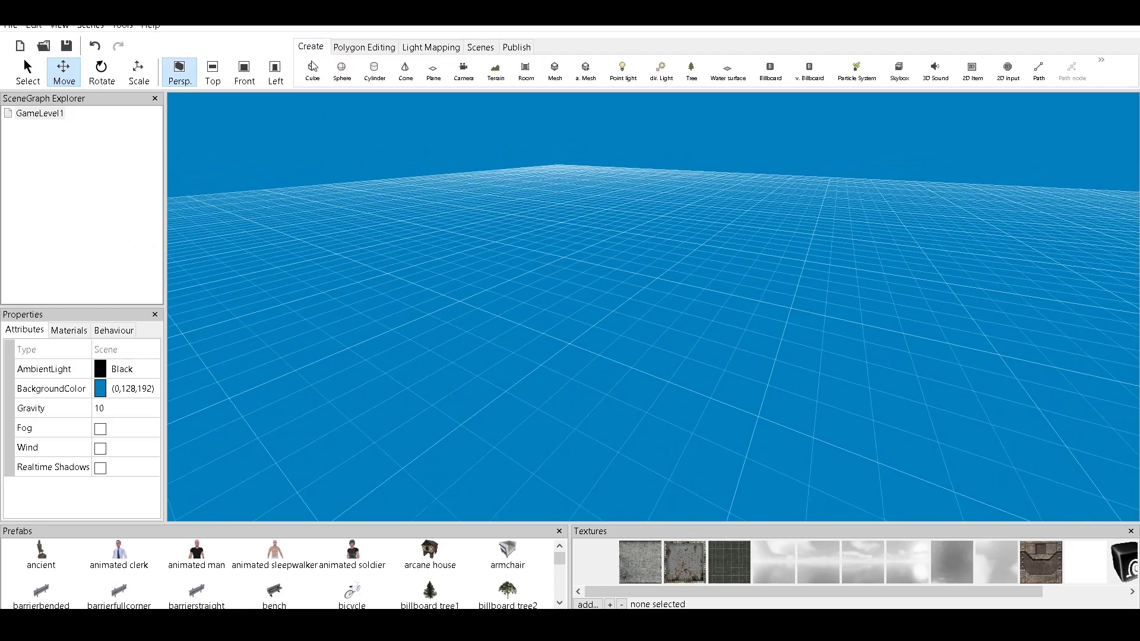
click(431, 74)
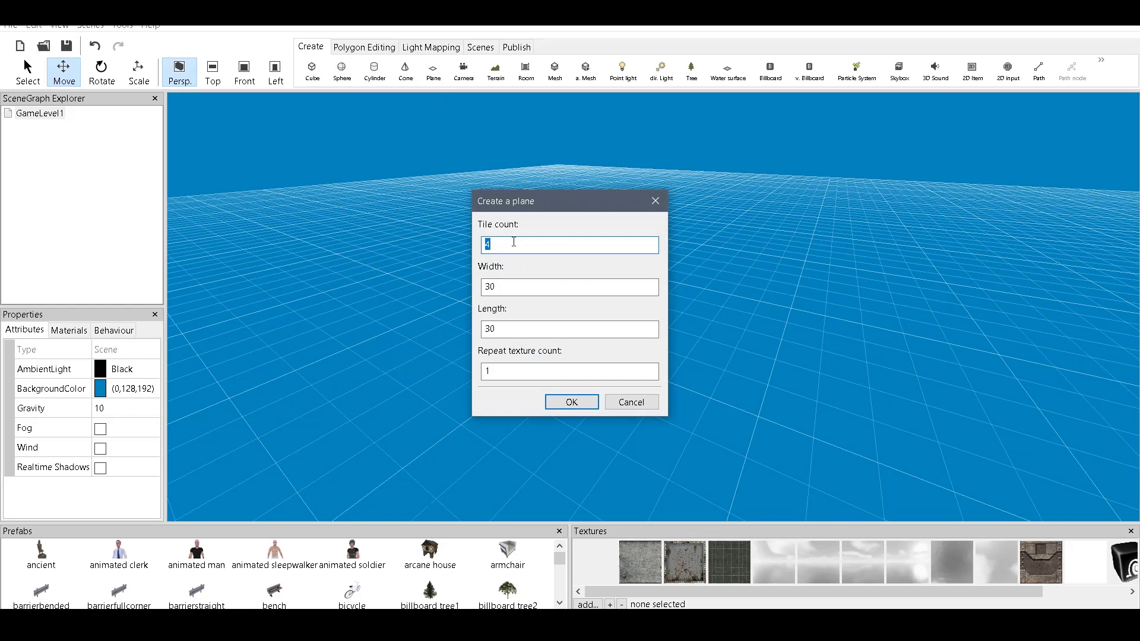
key(Tab)
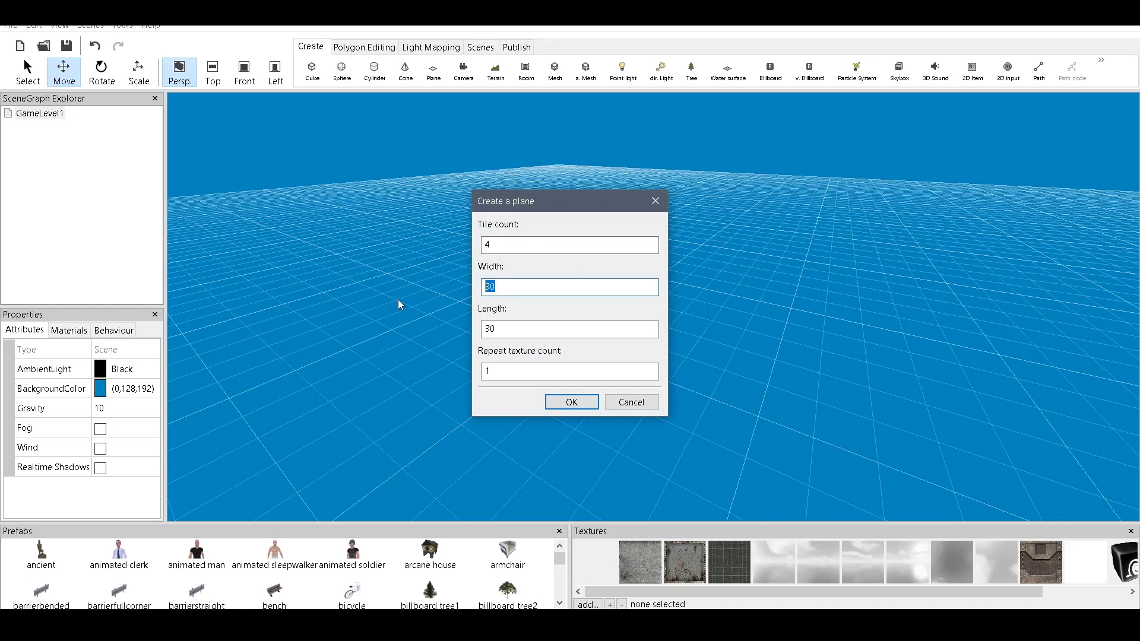
text(1000)
key(Tab)
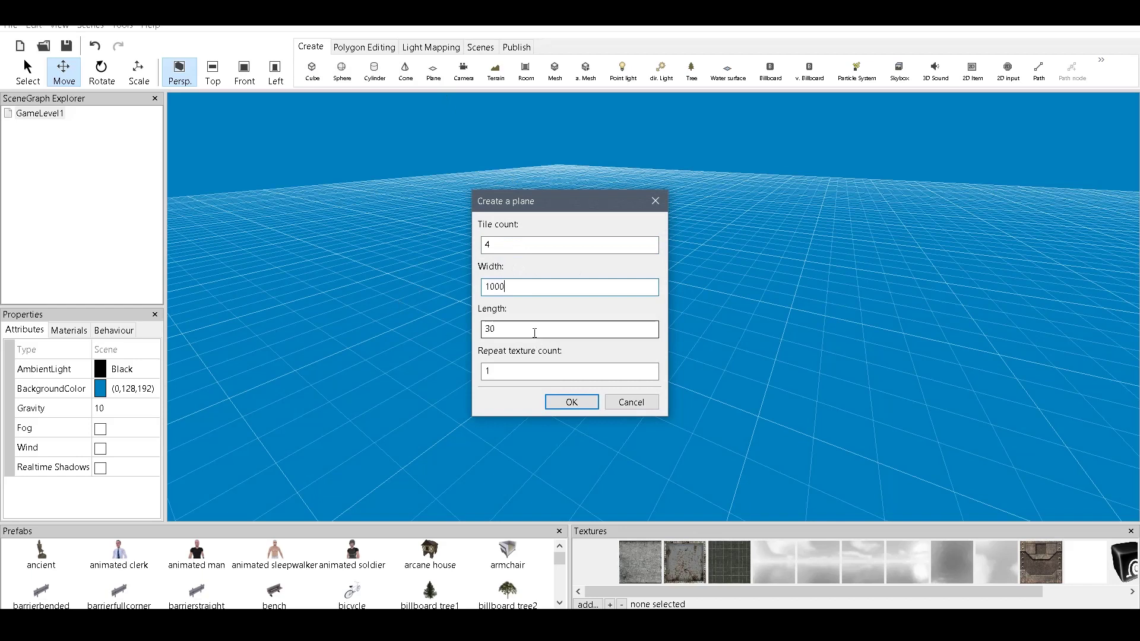
text(1000)
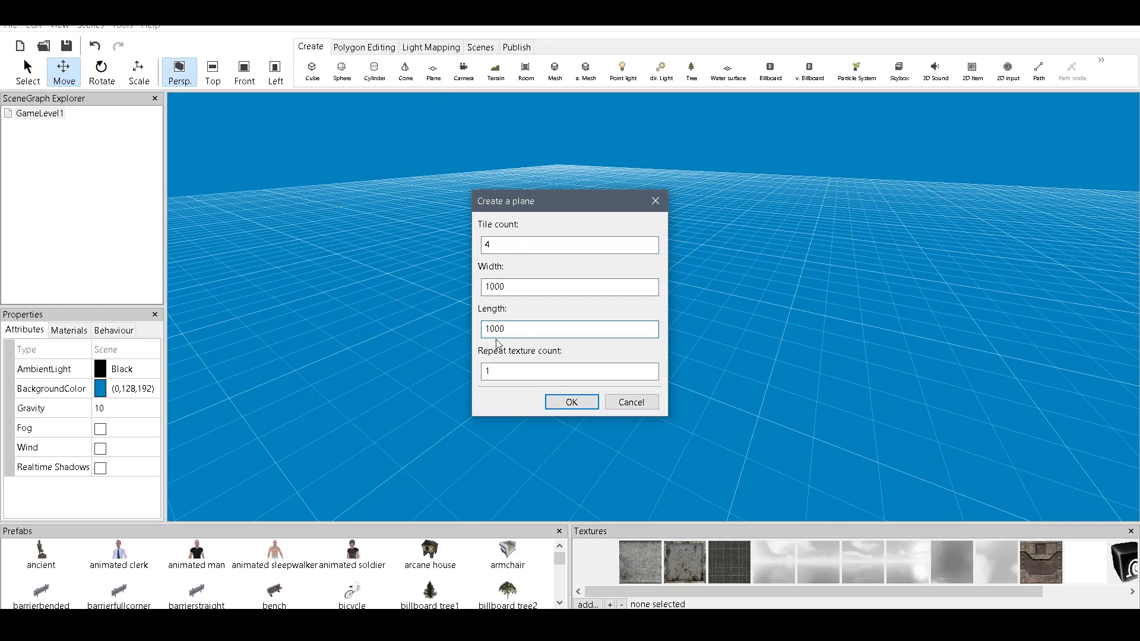
key(Tab)
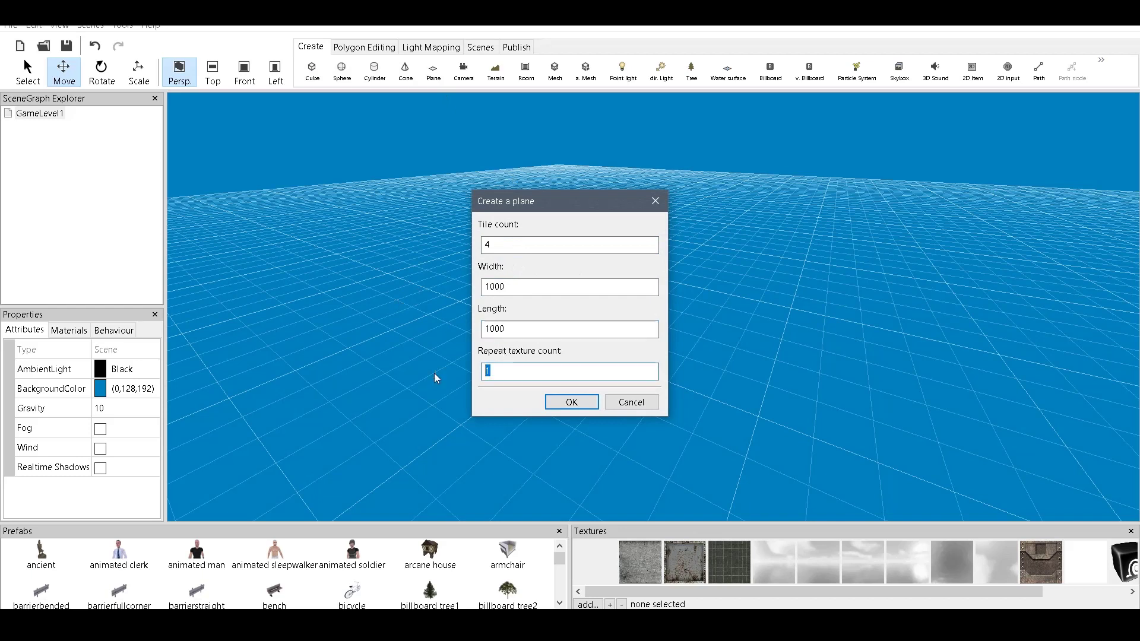
text(10)
click(573, 402)
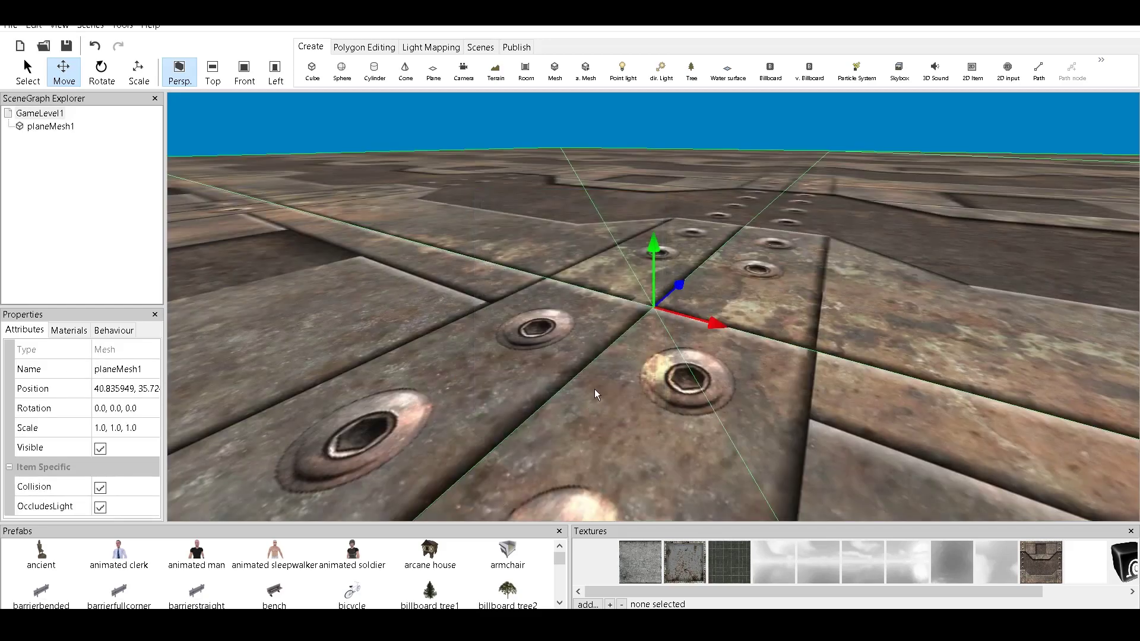
Step: Look over the new plane and set its material lighting to Dynamic
scroll(615, 388, down, 10)
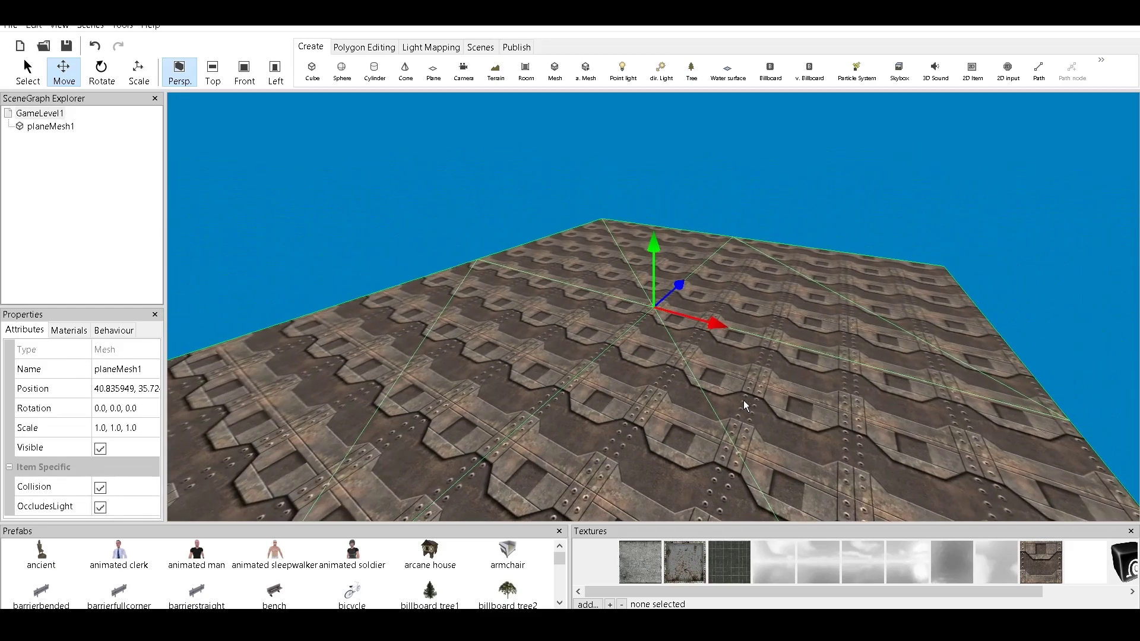
scroll(672, 366, down, 5)
scroll(704, 403, up, 6)
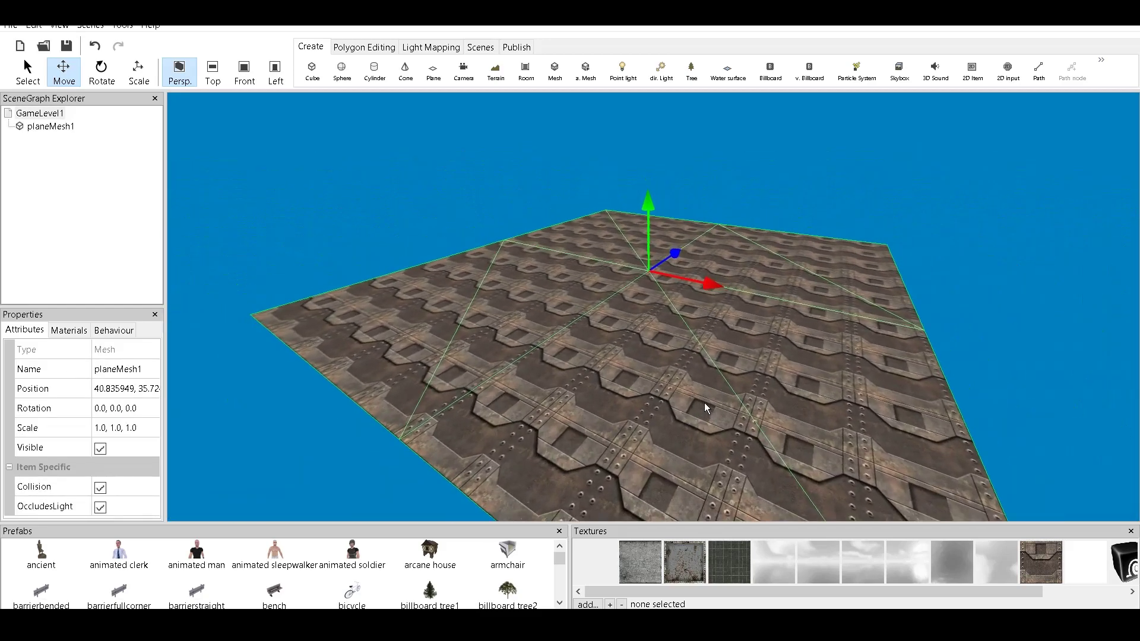
scroll(565, 301, up, 2)
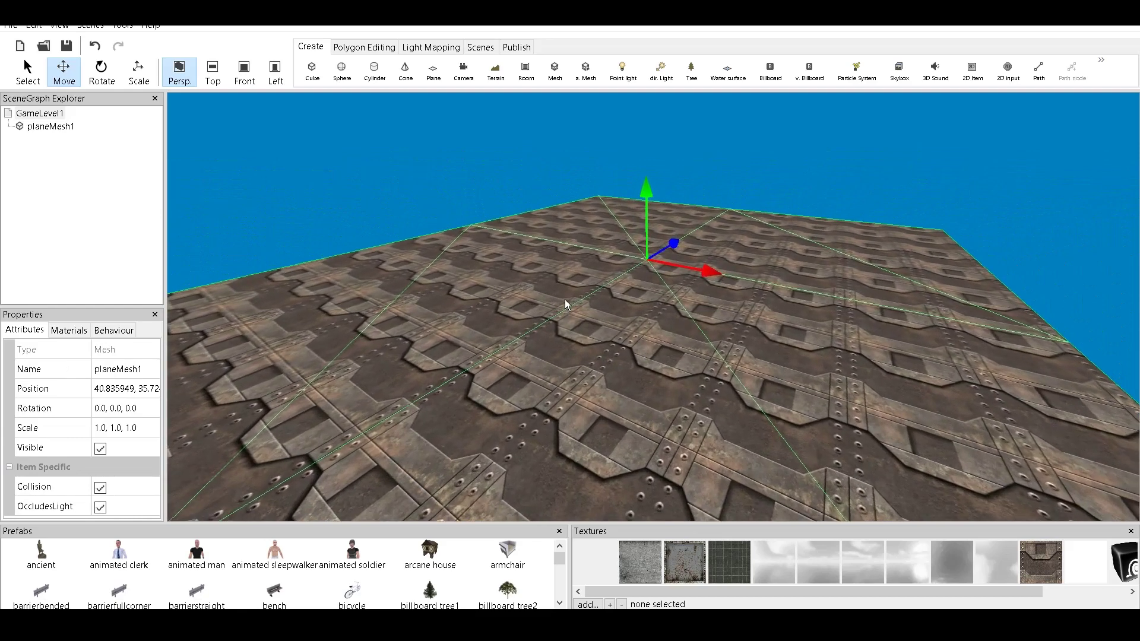
click(76, 331)
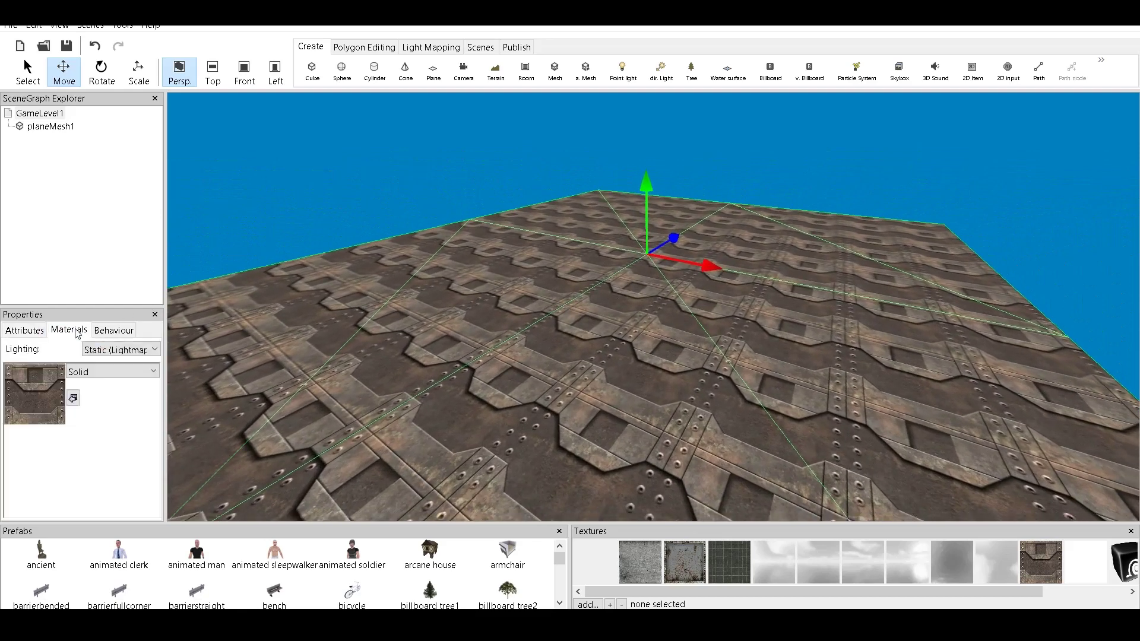
click(138, 352)
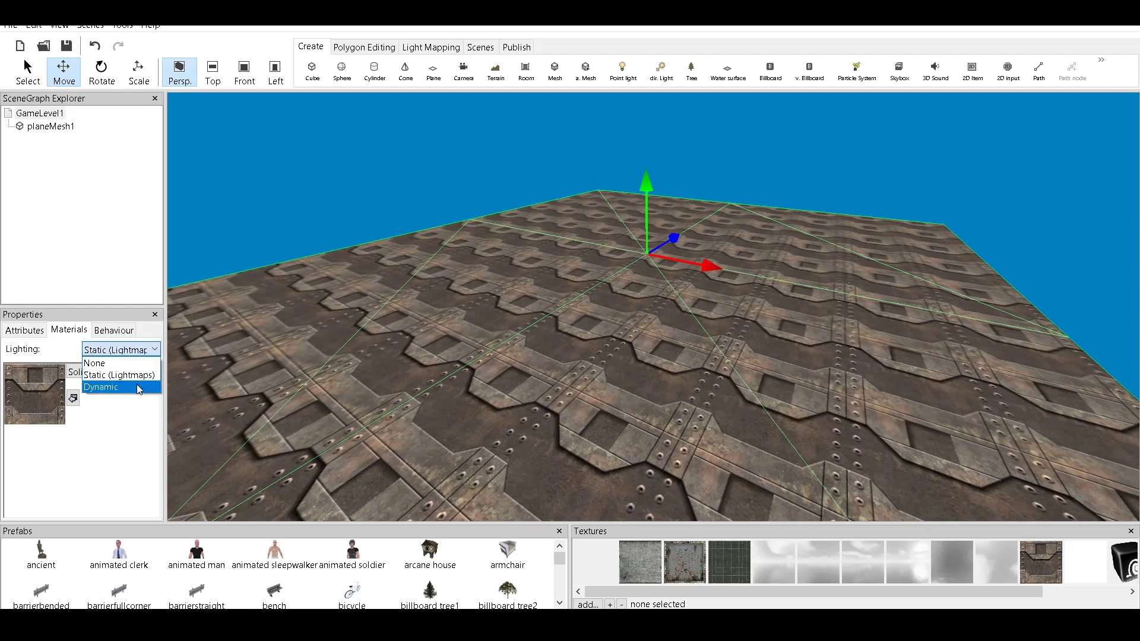
click(118, 387)
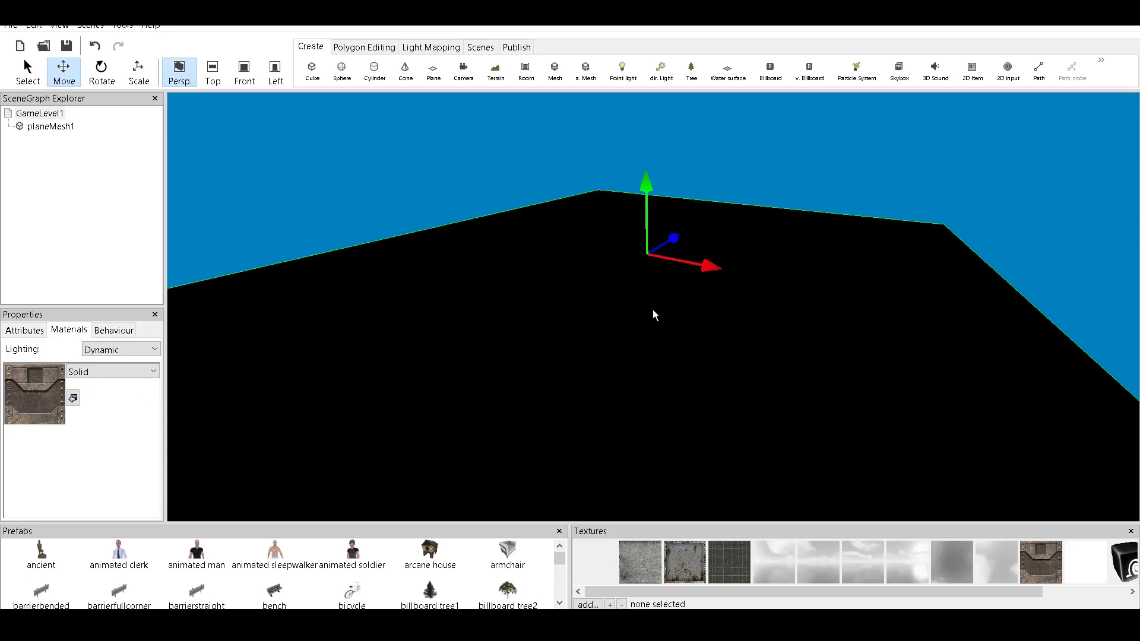
Step: Try a point light over the plane and delete it again
click(624, 72)
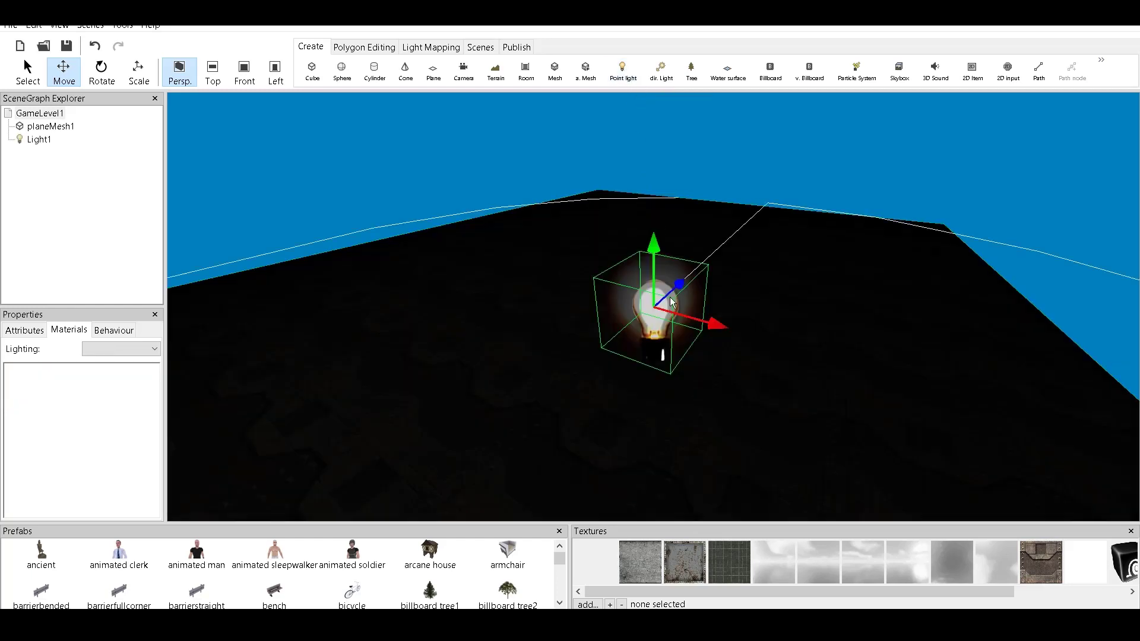
drag(647, 312, 628, 257)
right_click(628, 258)
click(650, 280)
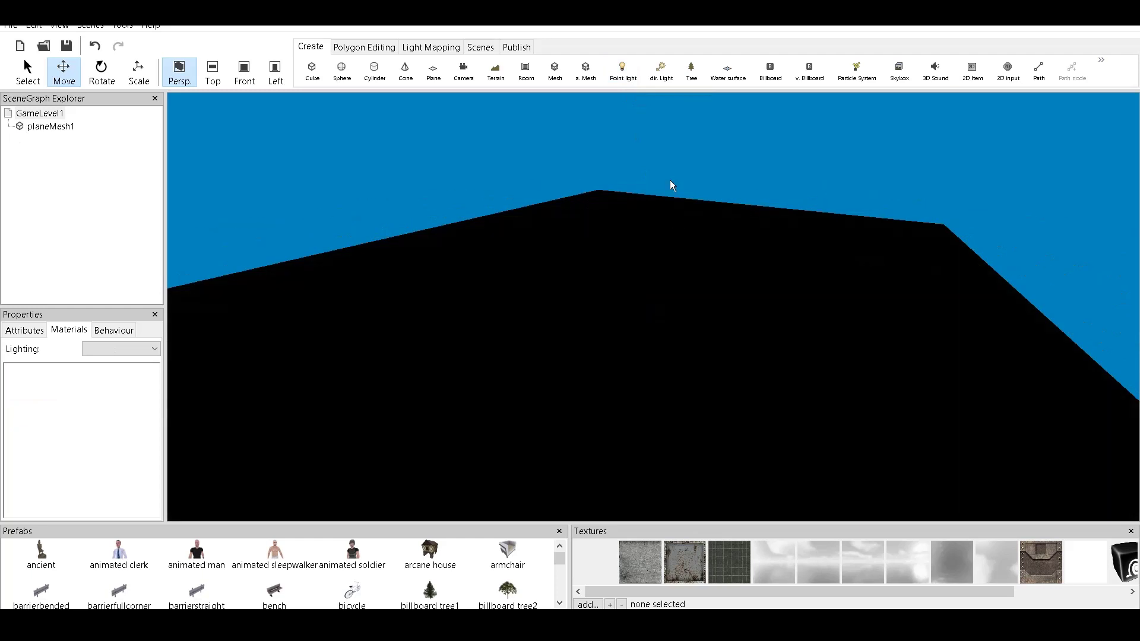
Step: Add a directional light to the scene and inspect how it lights the plane
click(664, 74)
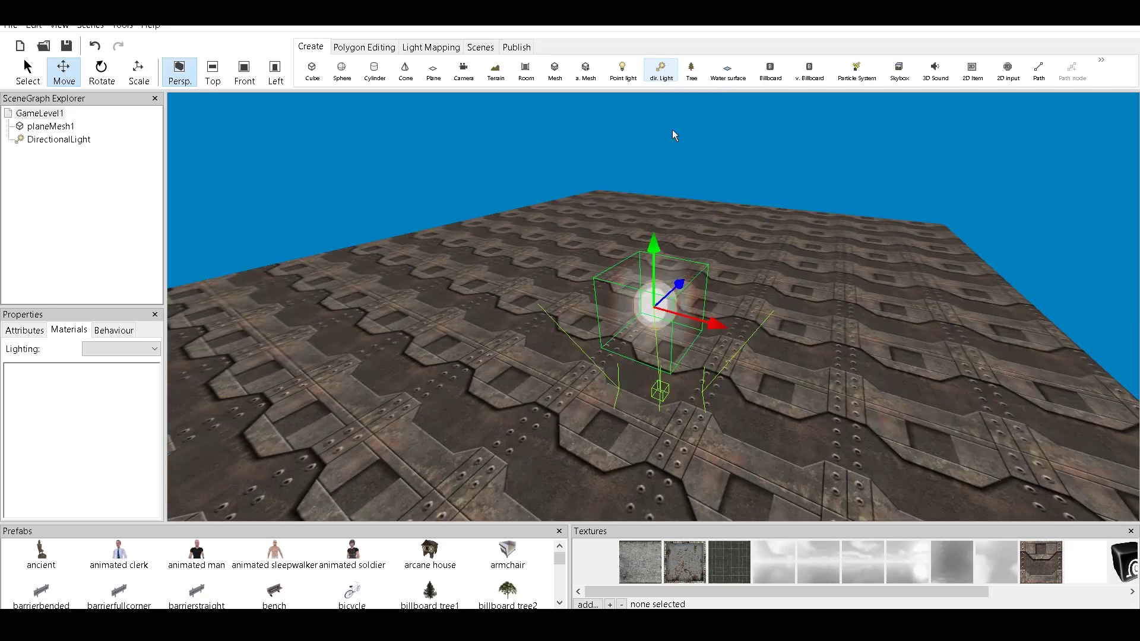
drag(378, 313, 387, 315)
scroll(561, 223, up, 5)
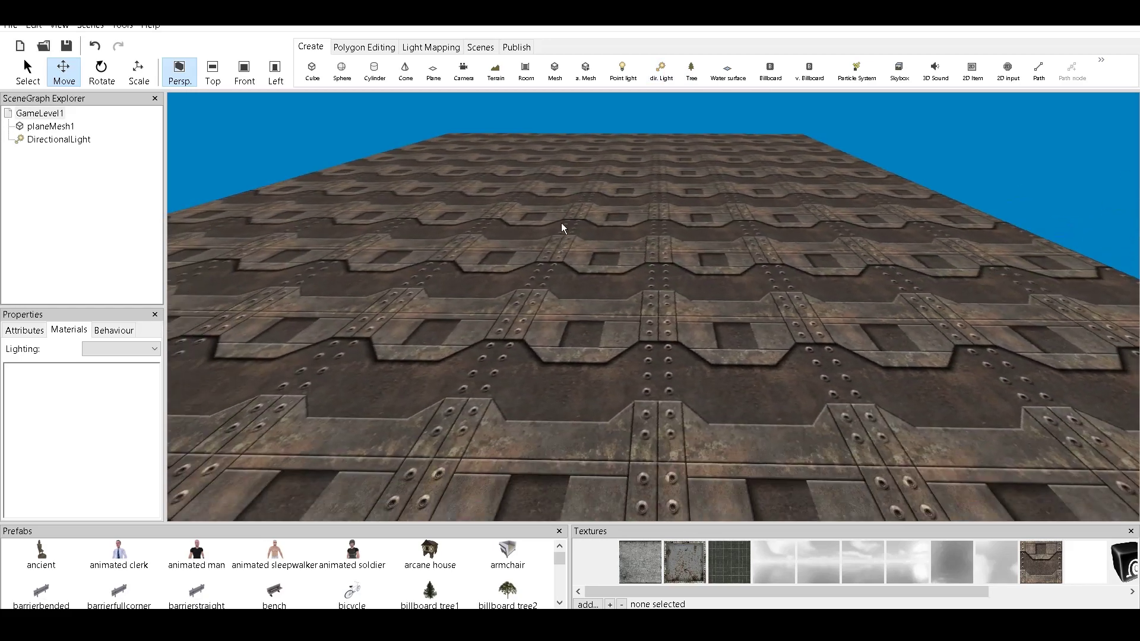
drag(561, 222, 678, 349)
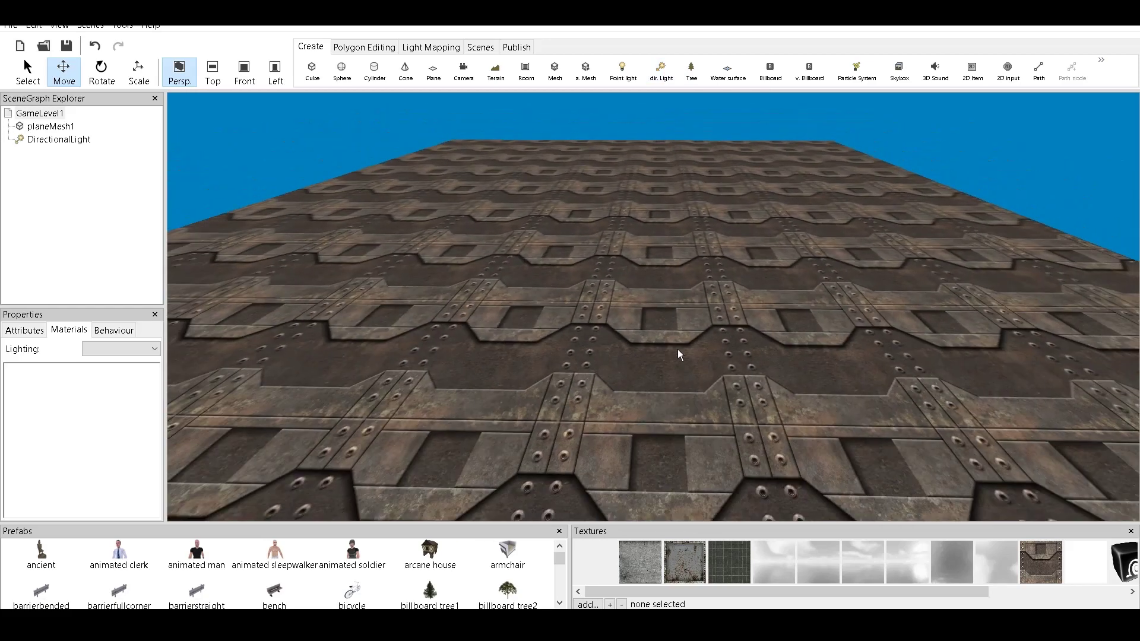
Step: Set the directional light's color to a pale yellow, starting from the basic light yellow and raising its luminosity
click(51, 126)
click(70, 140)
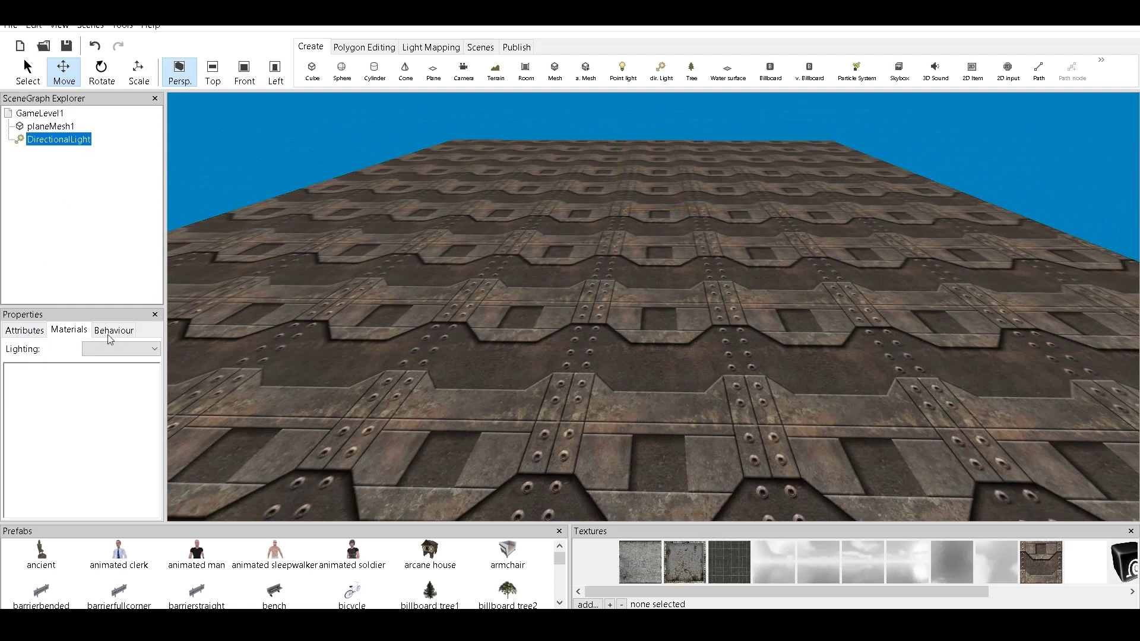
click(25, 330)
scroll(153, 425, down, 1)
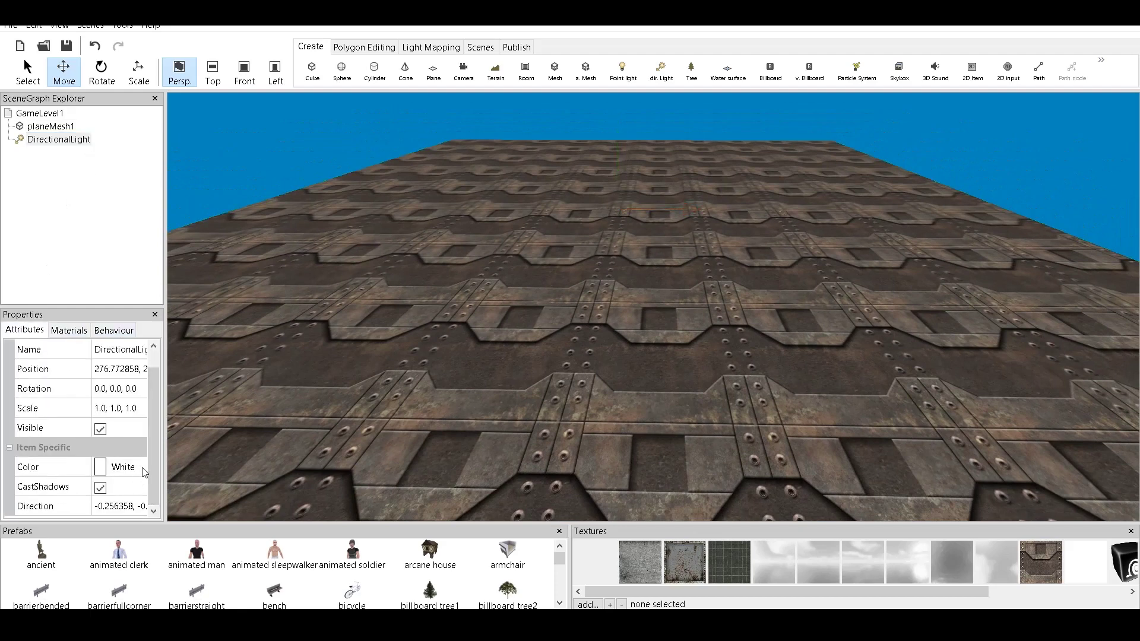
click(144, 472)
click(143, 467)
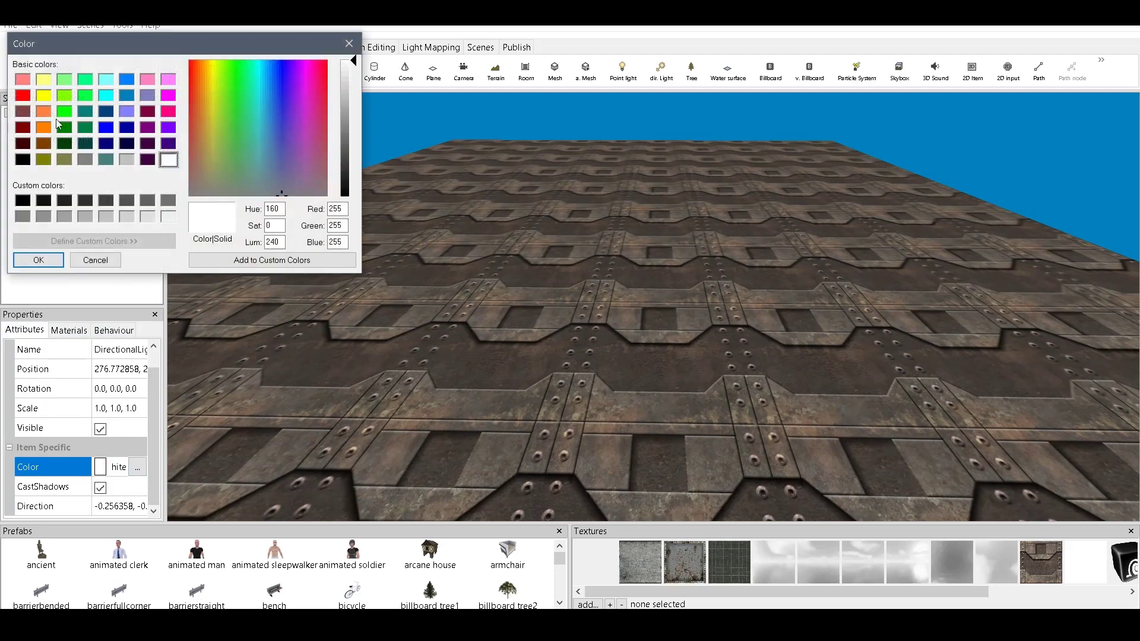
click(44, 80)
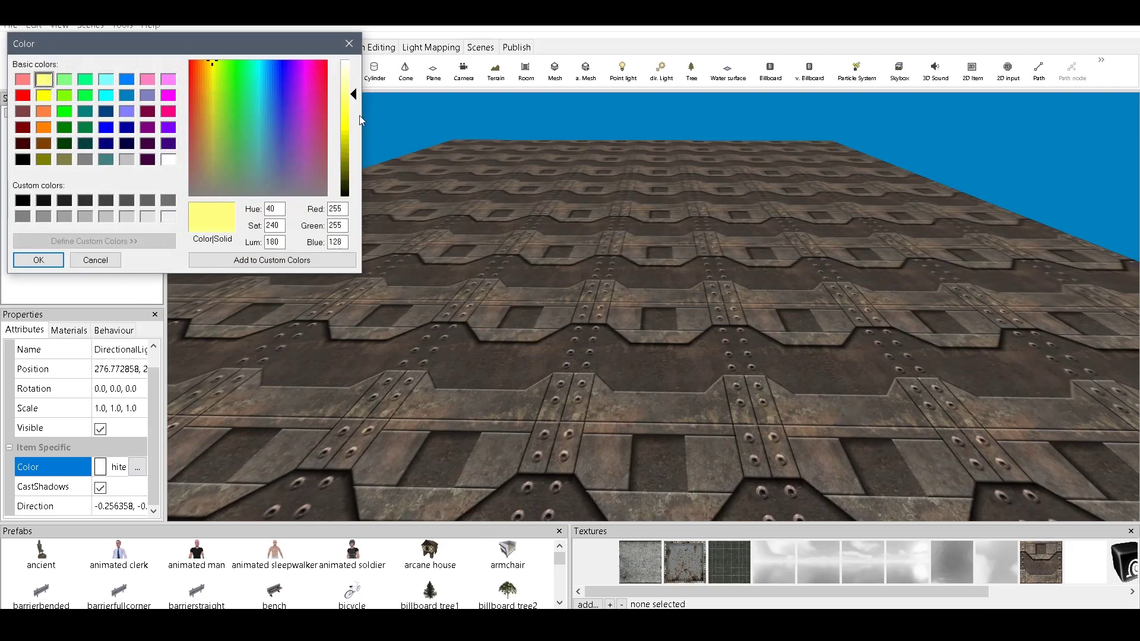
drag(353, 94, 352, 74)
click(38, 261)
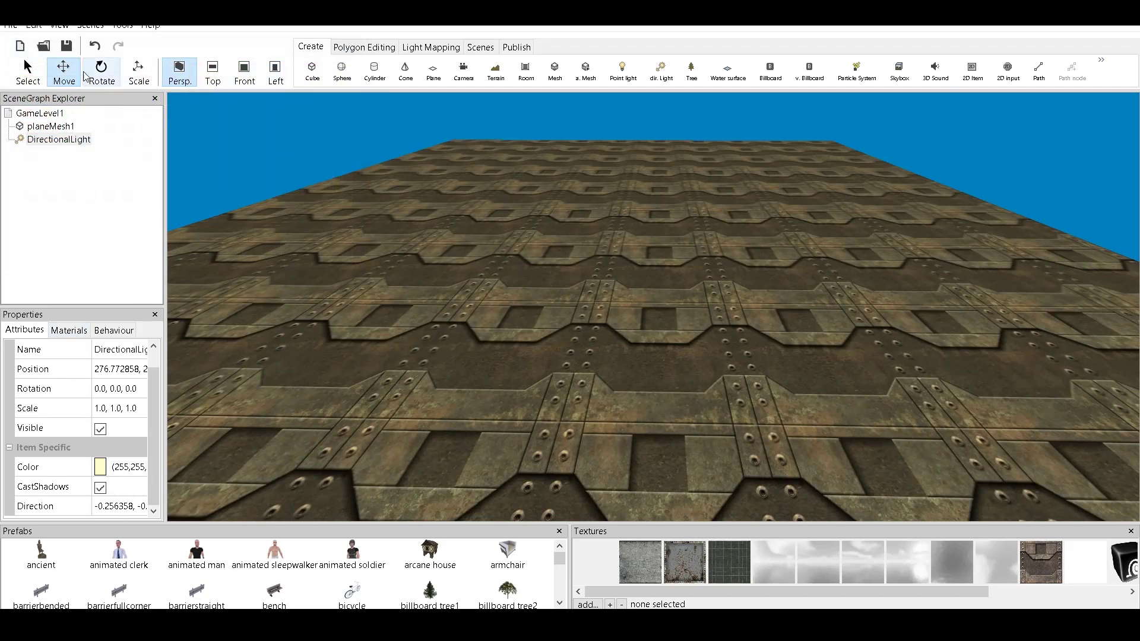
Step: Rename the plane mesh as Ground
click(580, 330)
click(40, 132)
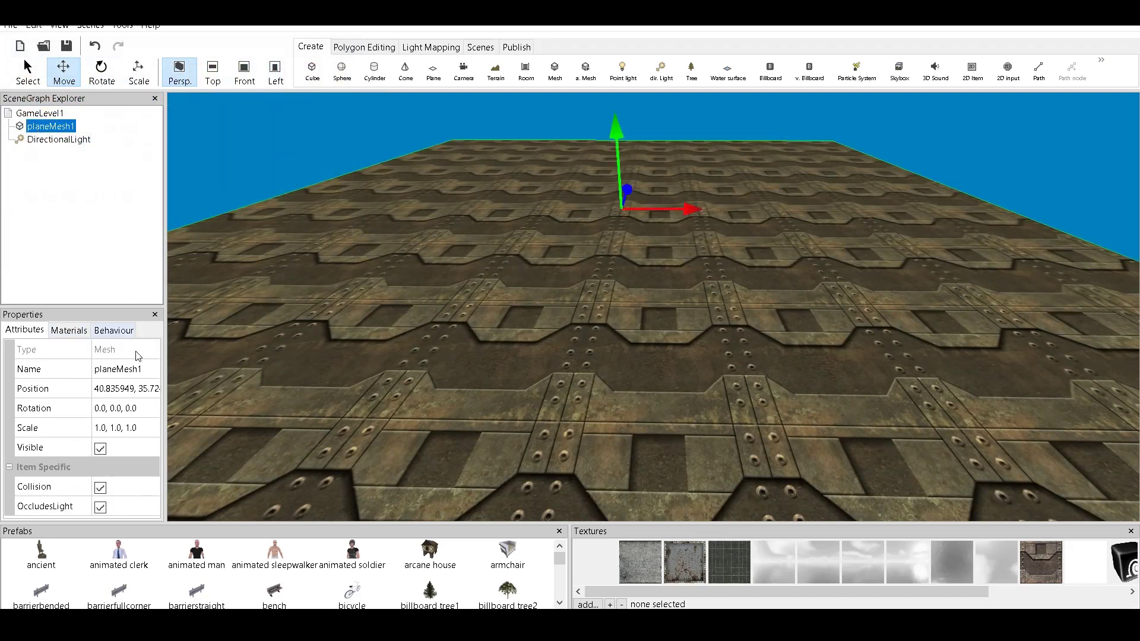
click(137, 368)
text(Ground)
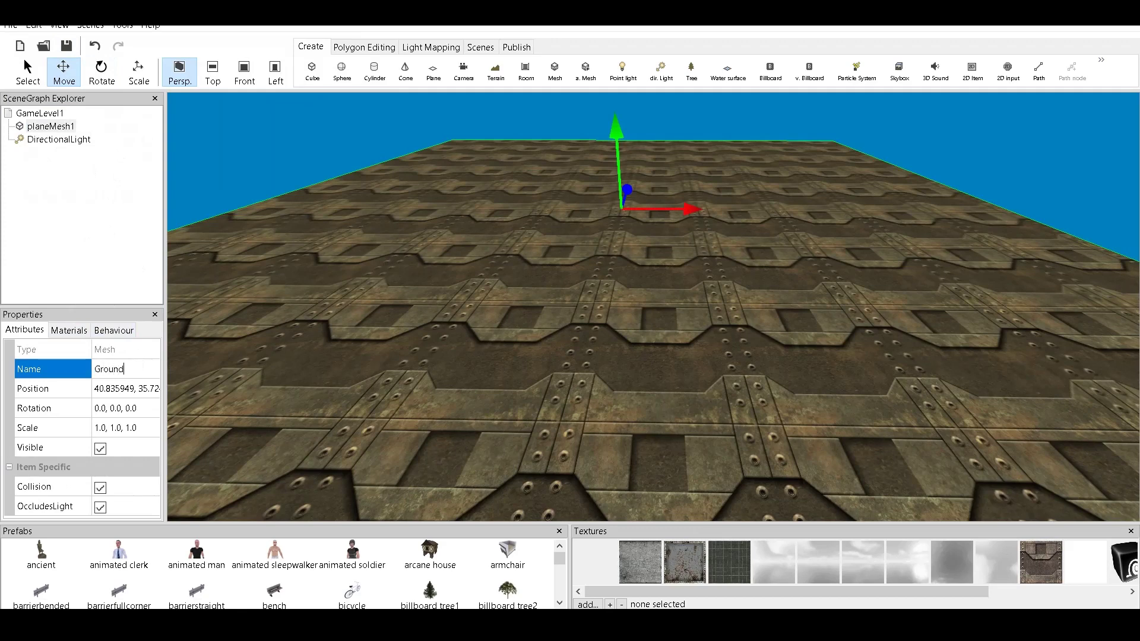
key(Return)
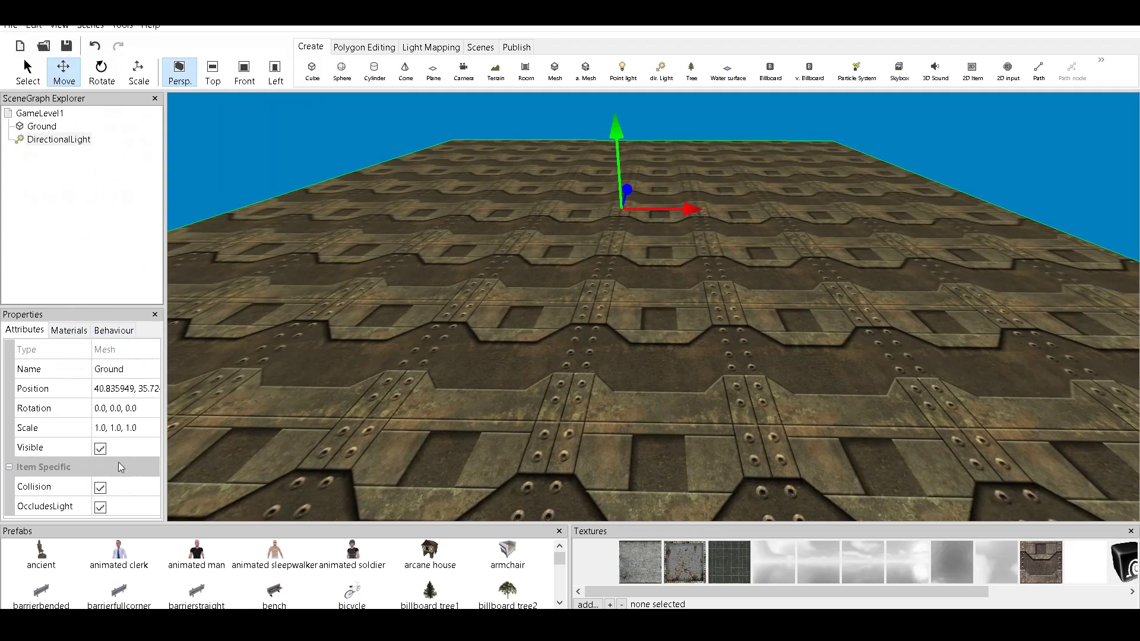
Step: Show the Ground's material and load green-color-solid-background-1920x1080.png from the downloads folder as a new texture
click(79, 334)
drag(682, 444, 646, 343)
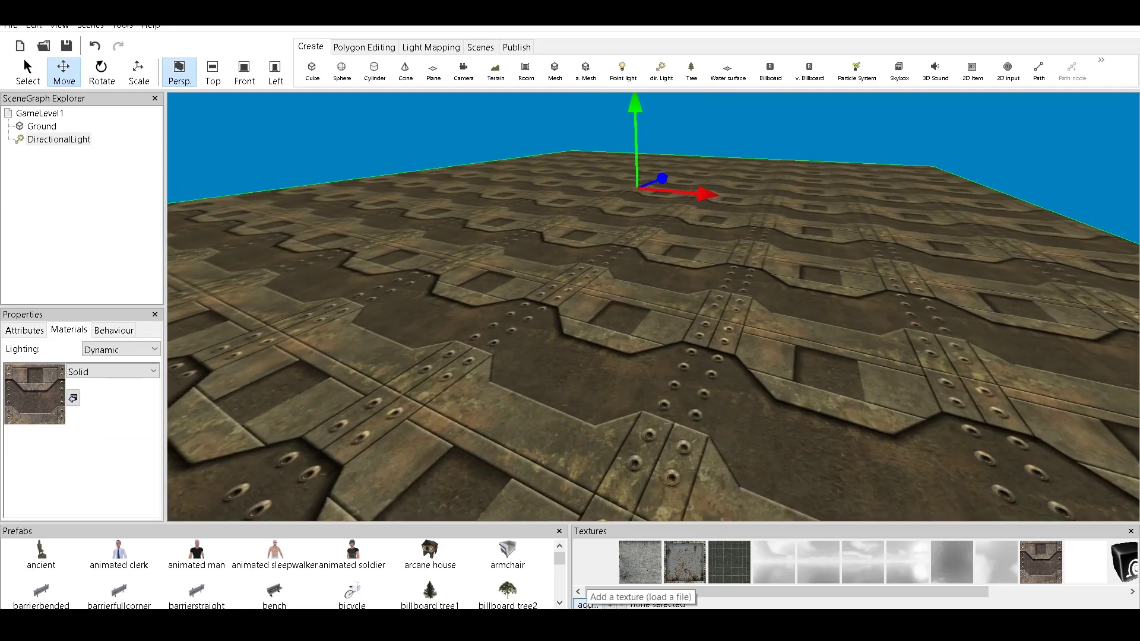
click(588, 604)
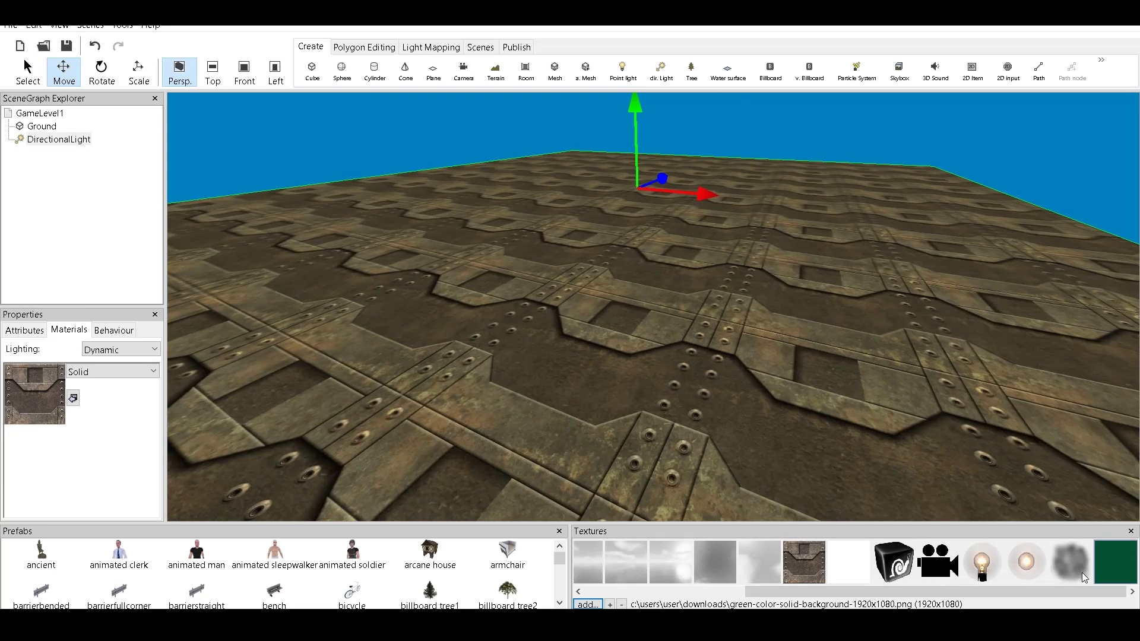
Step: Apply the loaded green background texture to the Ground's material
click(73, 399)
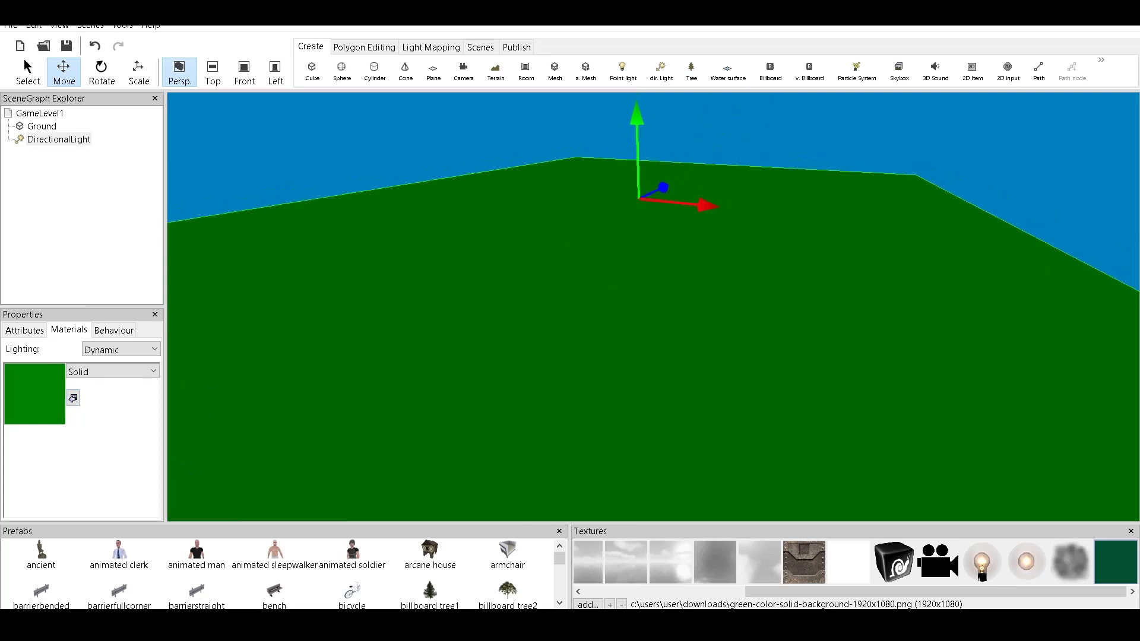
drag(604, 332, 688, 334)
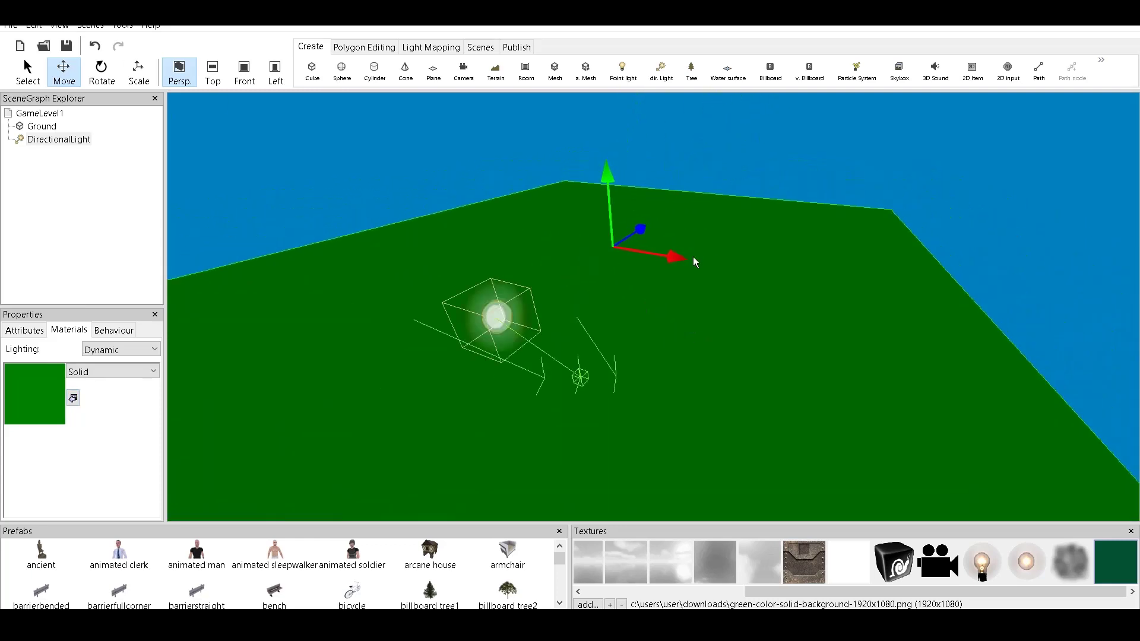
drag(643, 379, 662, 311)
key(ctrl+z)
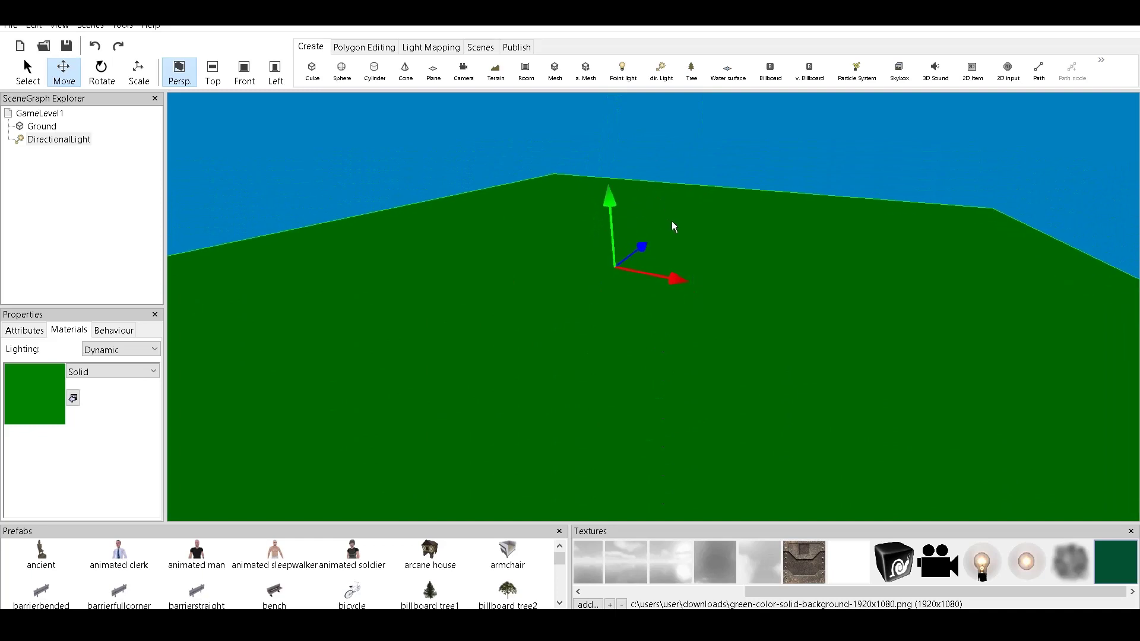
drag(677, 273, 543, 200)
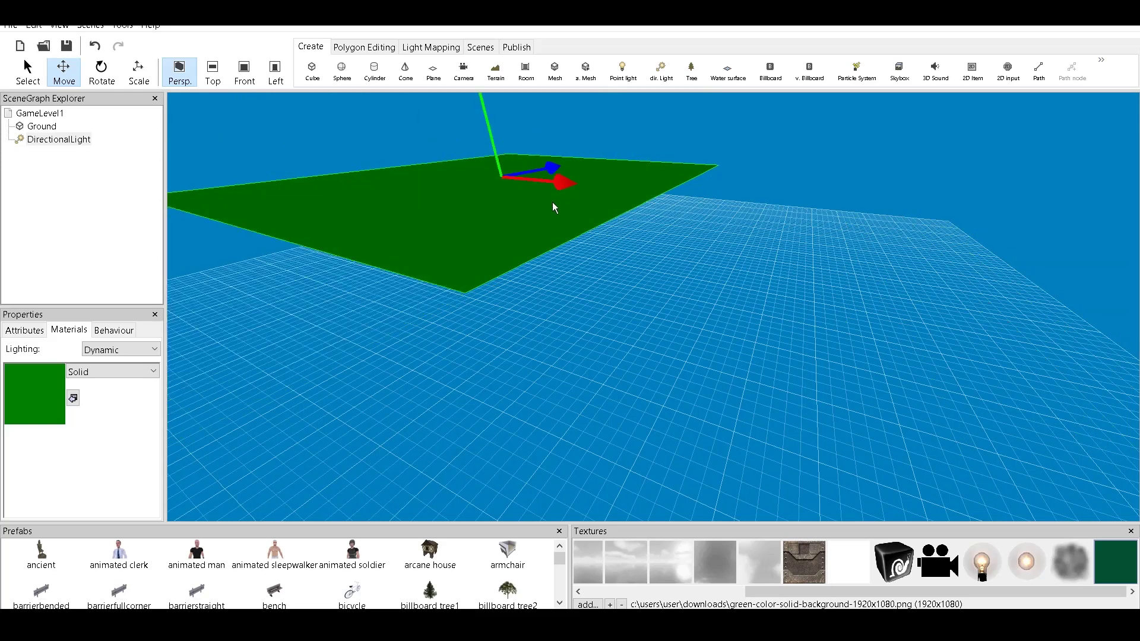
key(ctrl+z)
key(ctrl+z)
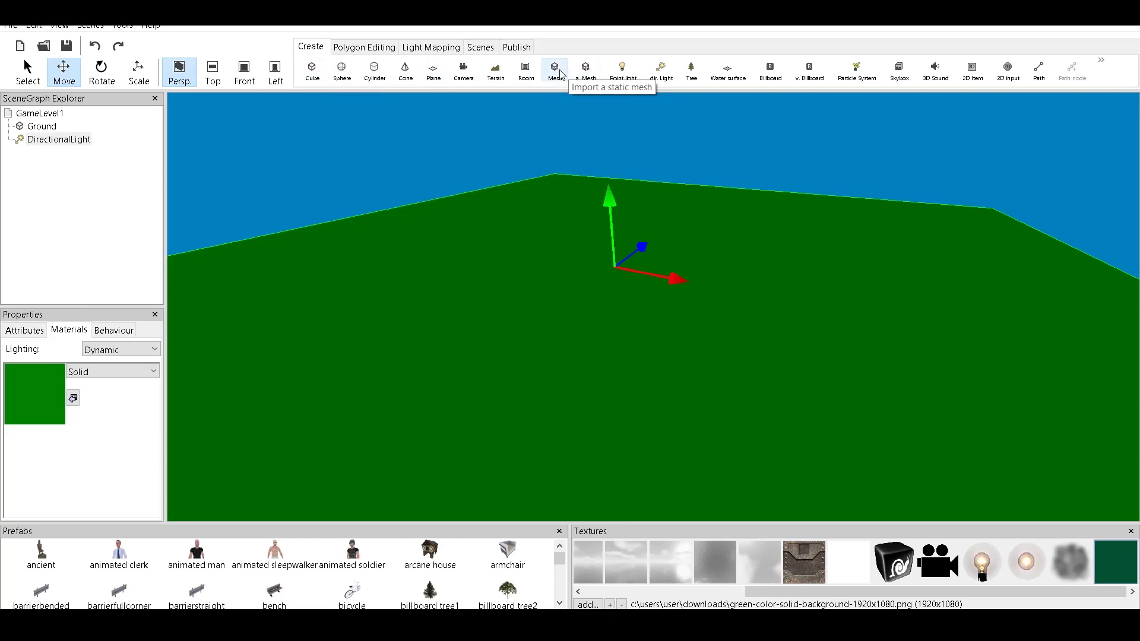
Step: Add a cube to the scene over the green ground and set its material lighting to Dynamic
click(318, 74)
click(575, 337)
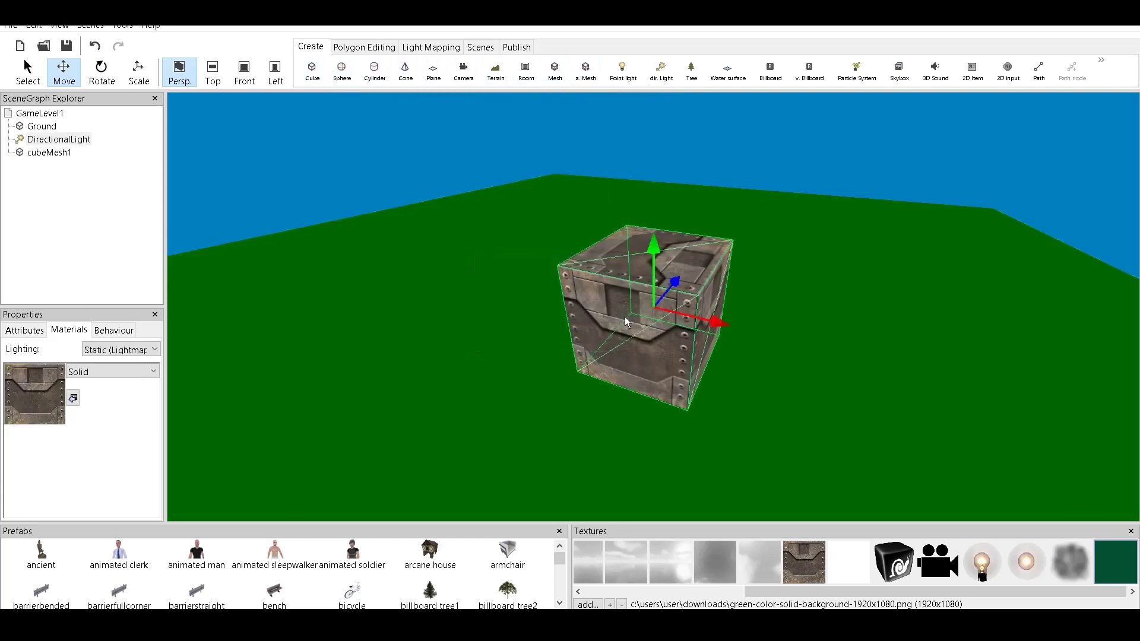
scroll(644, 325, down, 2)
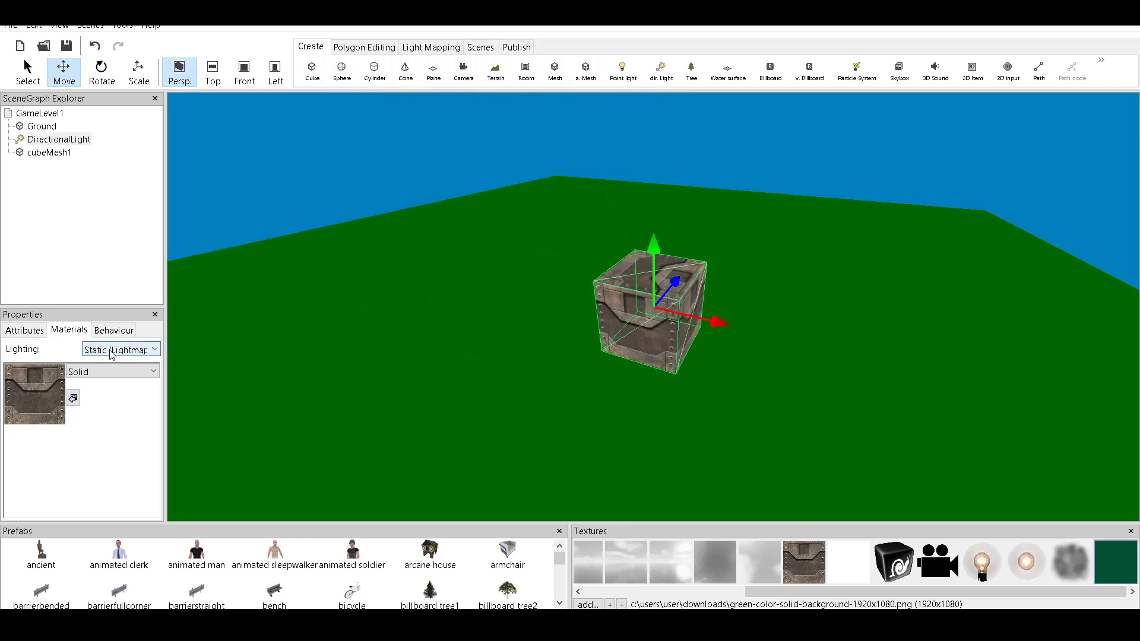
click(112, 352)
click(125, 387)
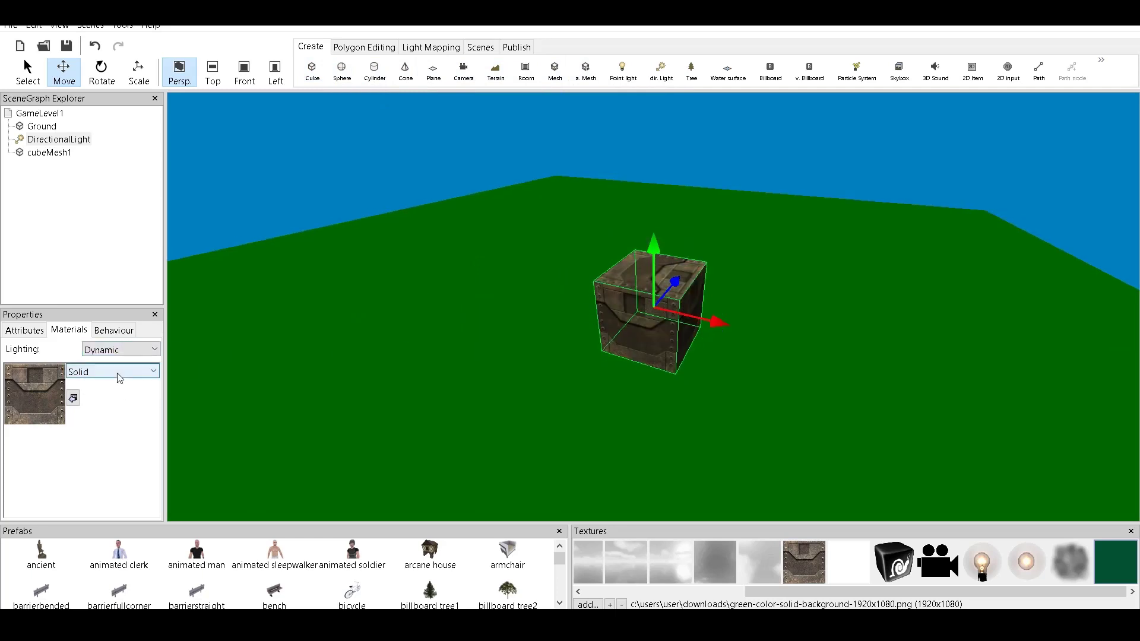
Step: Enable double sided material and anisotropic filtering in the cube's advanced material settings
click(119, 374)
click(115, 457)
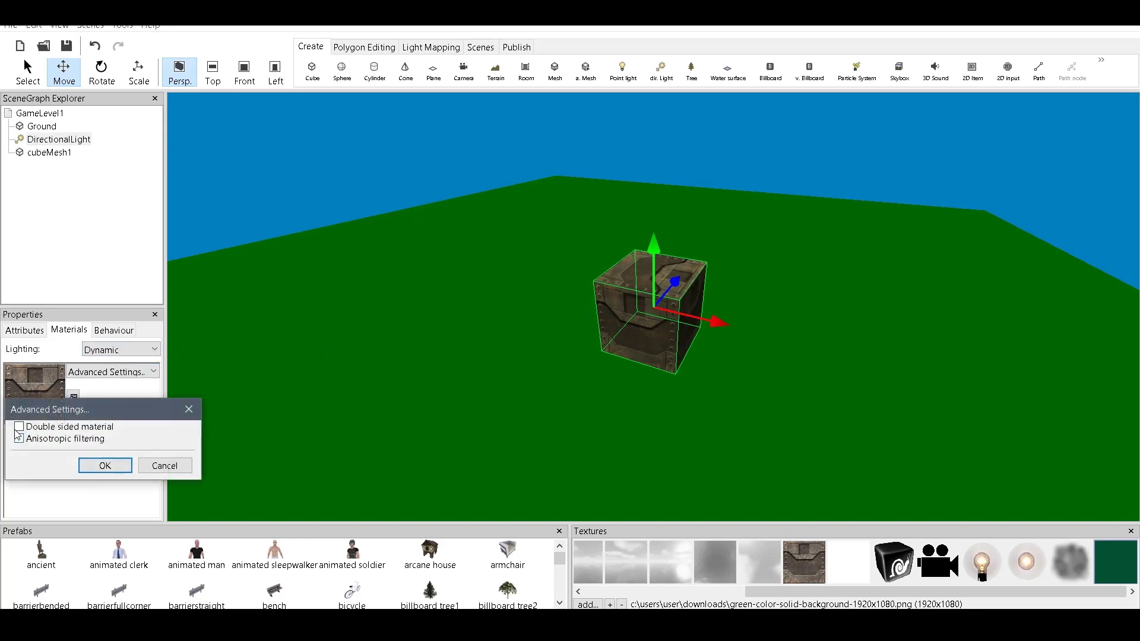
click(104, 466)
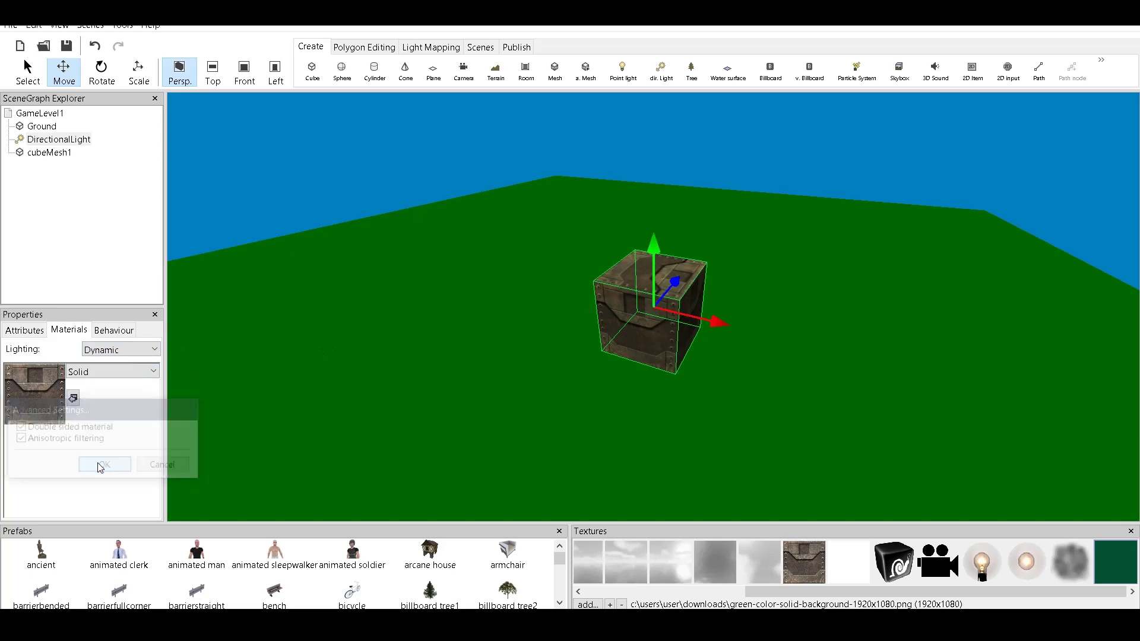
Step: Enable double sided material and anisotropic filtering in the Ground's advanced material settings
click(41, 126)
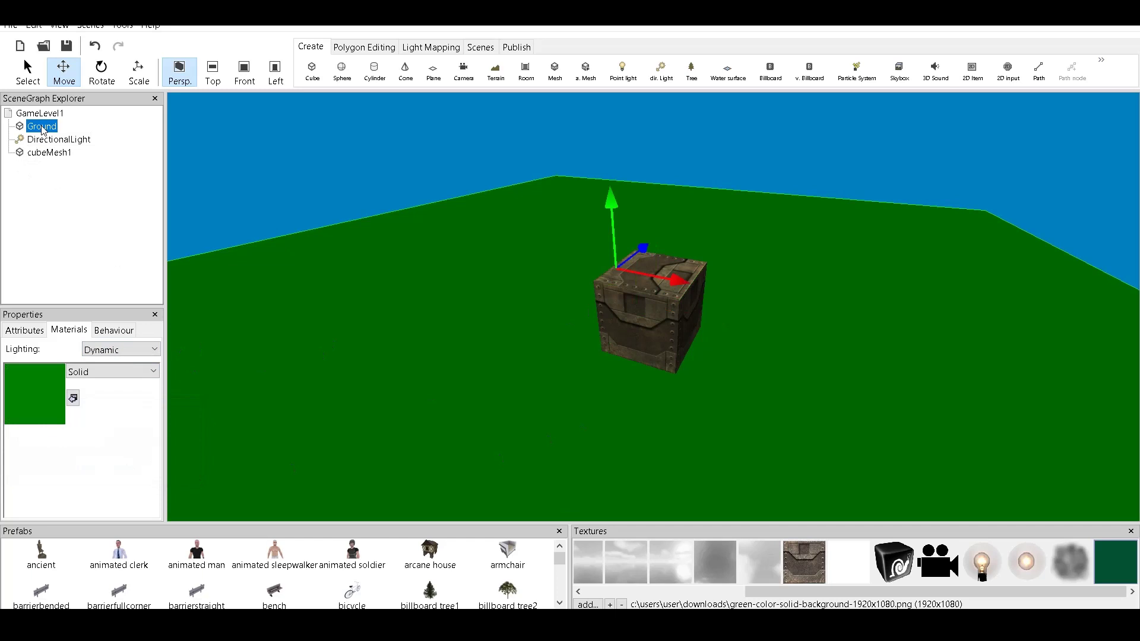
click(118, 373)
click(122, 456)
click(19, 427)
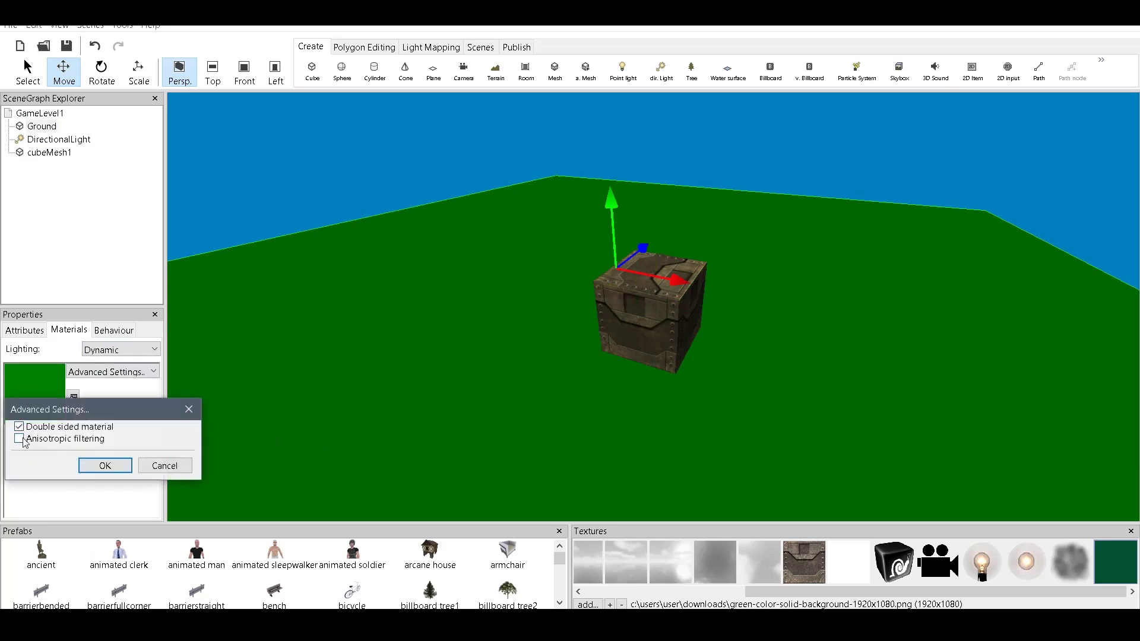
click(19, 438)
click(105, 466)
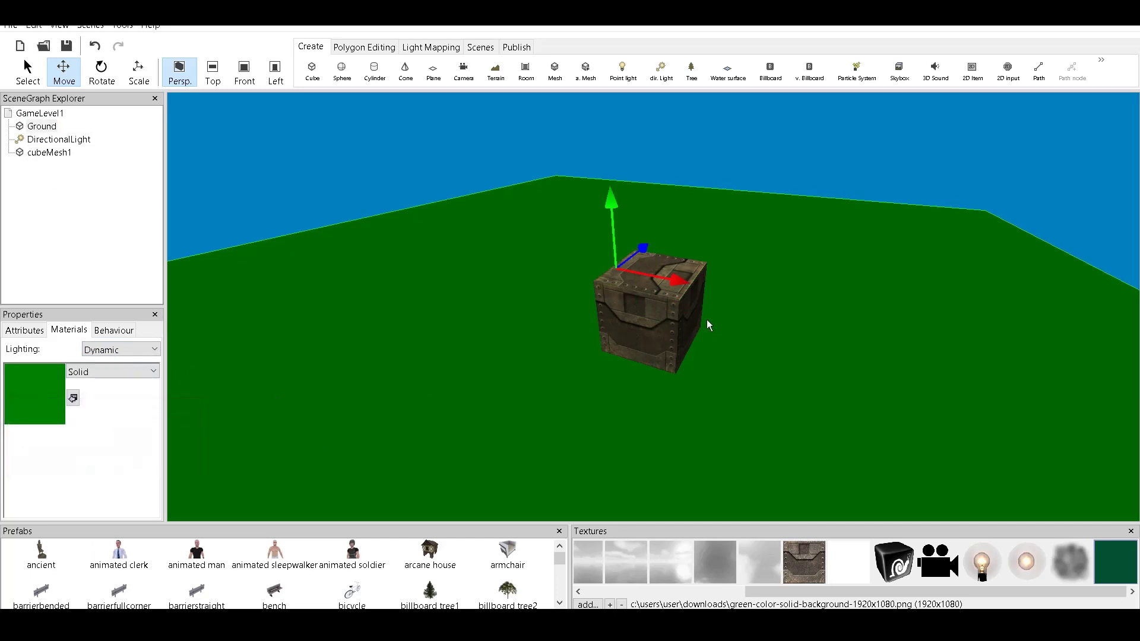
Step: Rename the cube mesh as Character
click(656, 312)
click(25, 330)
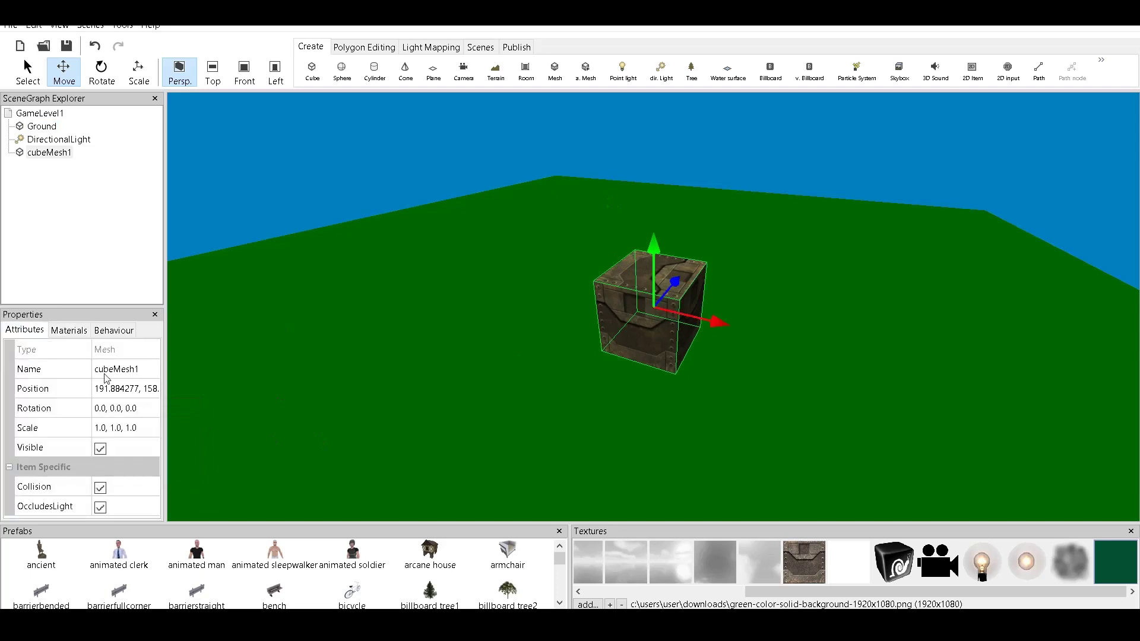
click(140, 368)
text(C)
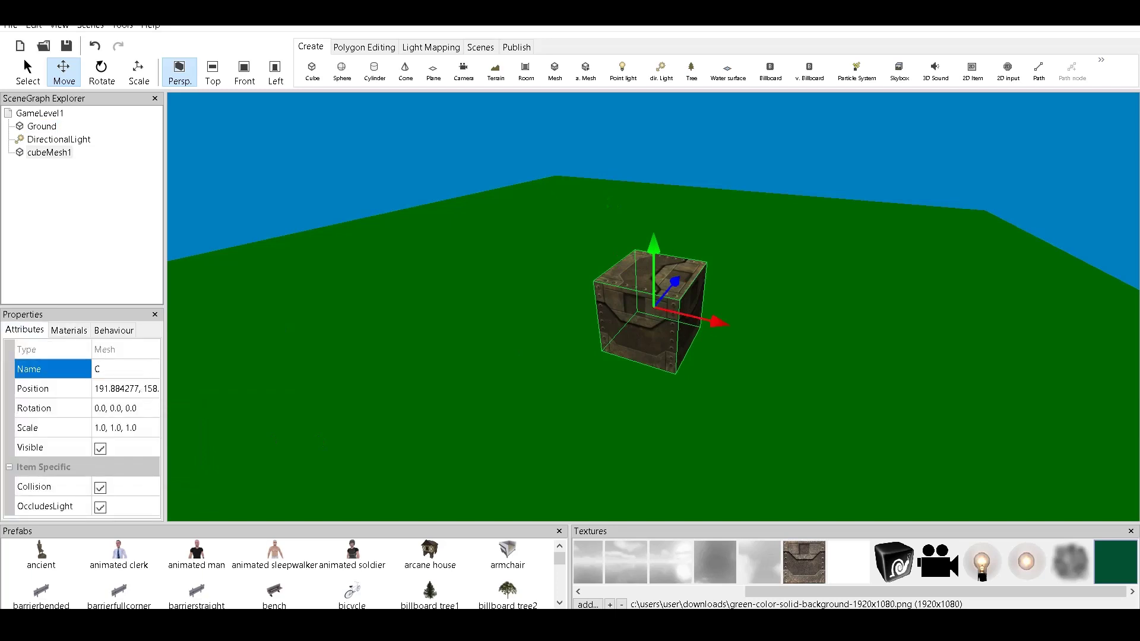
text(haracter)
key(Return)
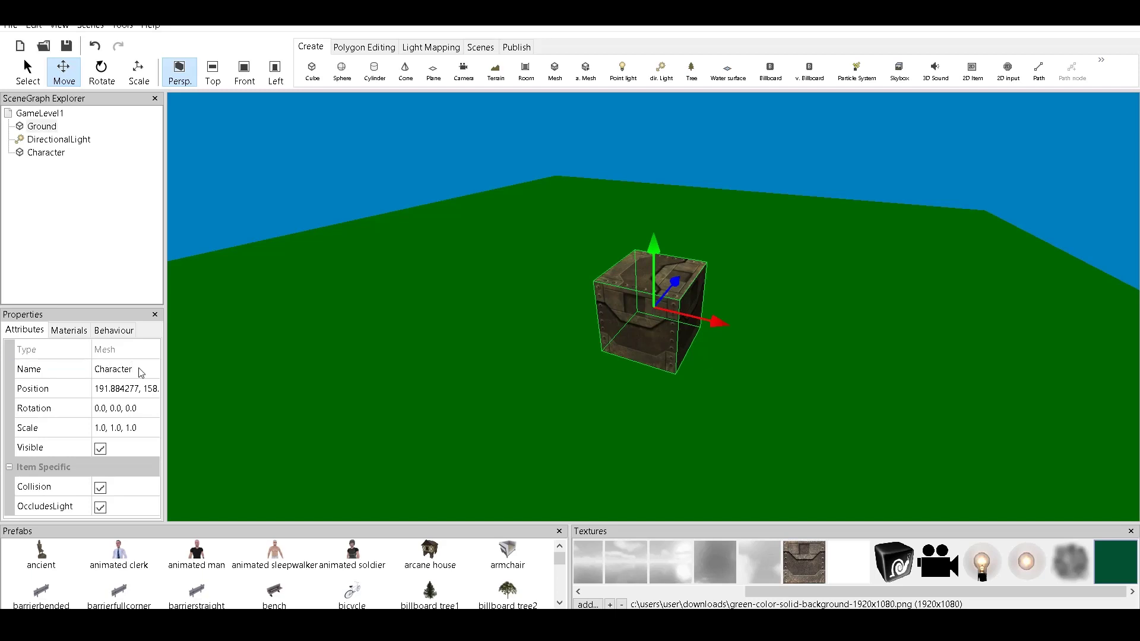
Step: Add a Collide when moved behavior to the Character cube
click(107, 331)
click(10, 349)
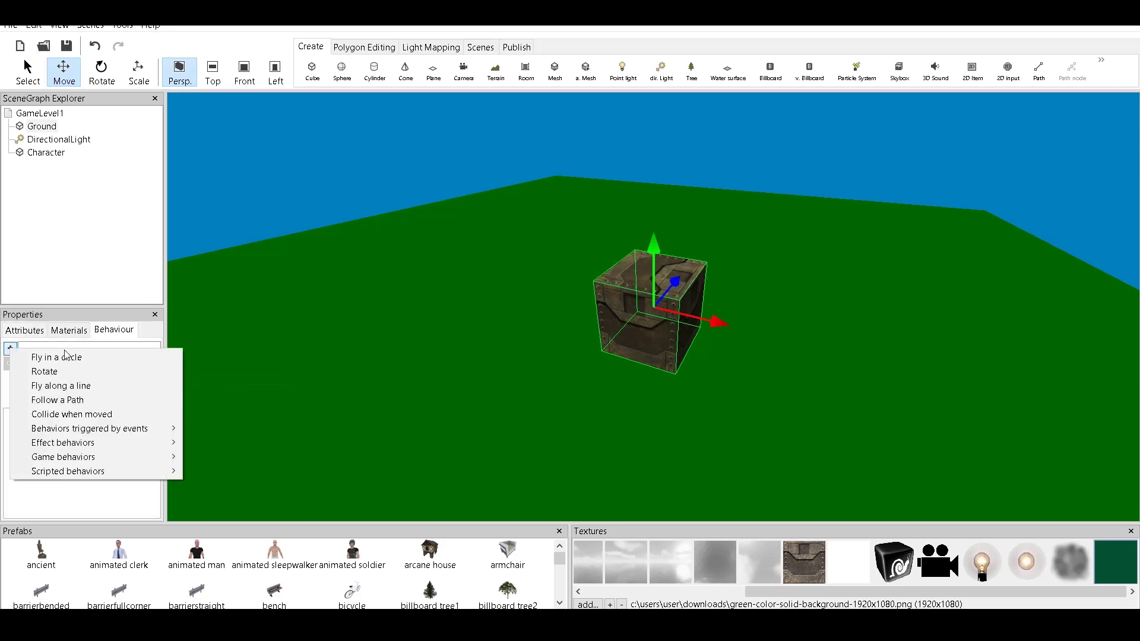
click(130, 417)
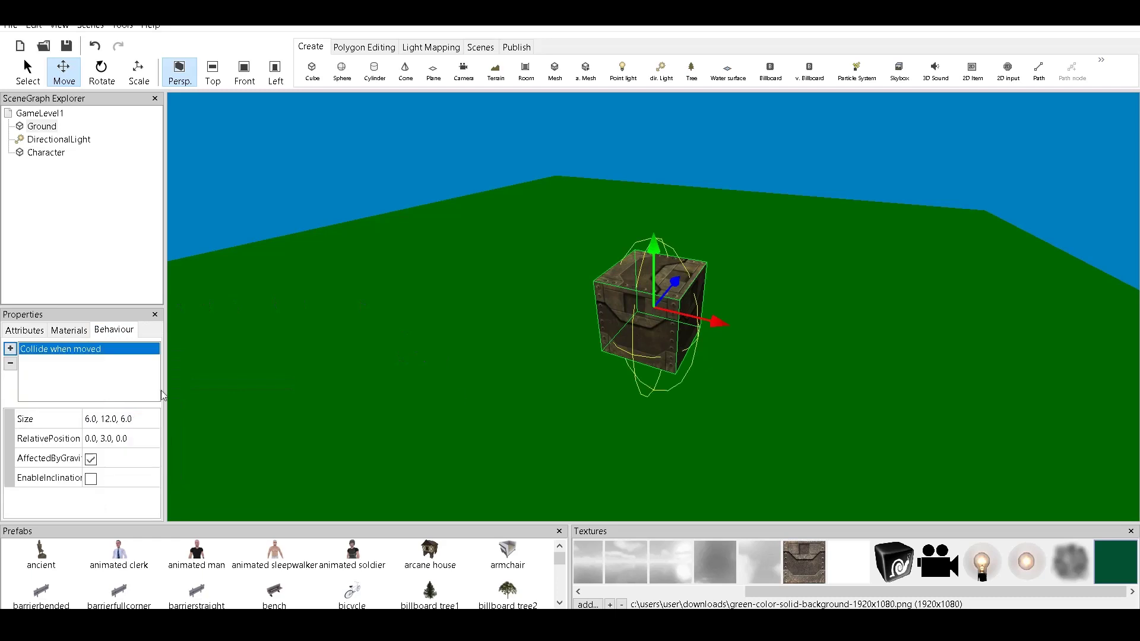
Step: Lower the Character cube toward the ground to a Y position of about 62
middle_drag(749, 348, 737, 334)
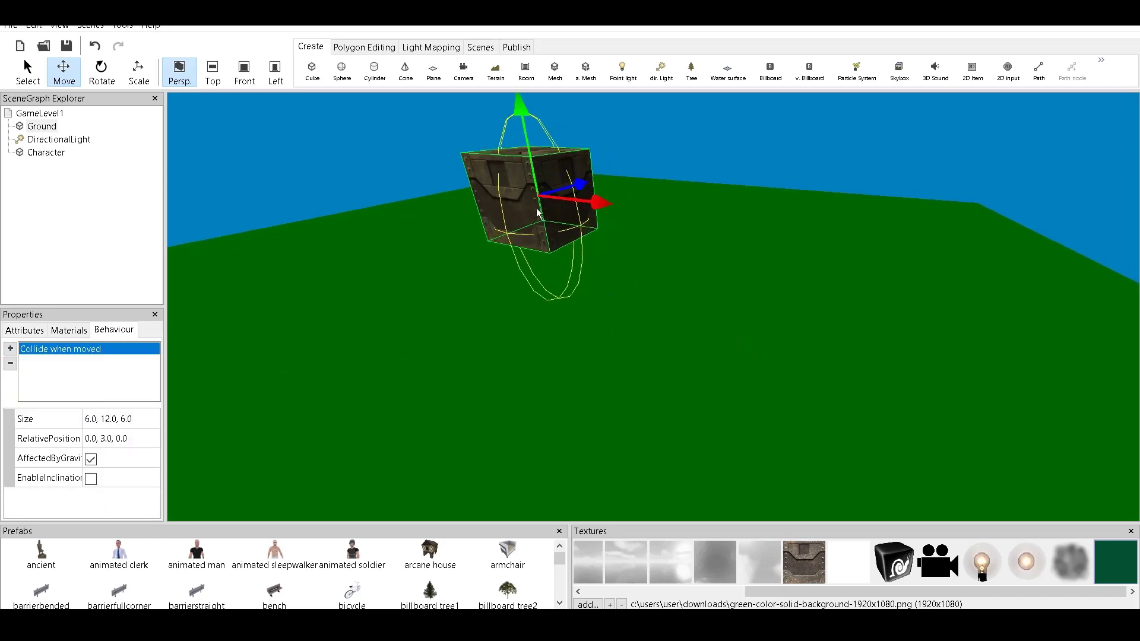
middle_drag(590, 255, 600, 262)
scroll(603, 263, down, 2)
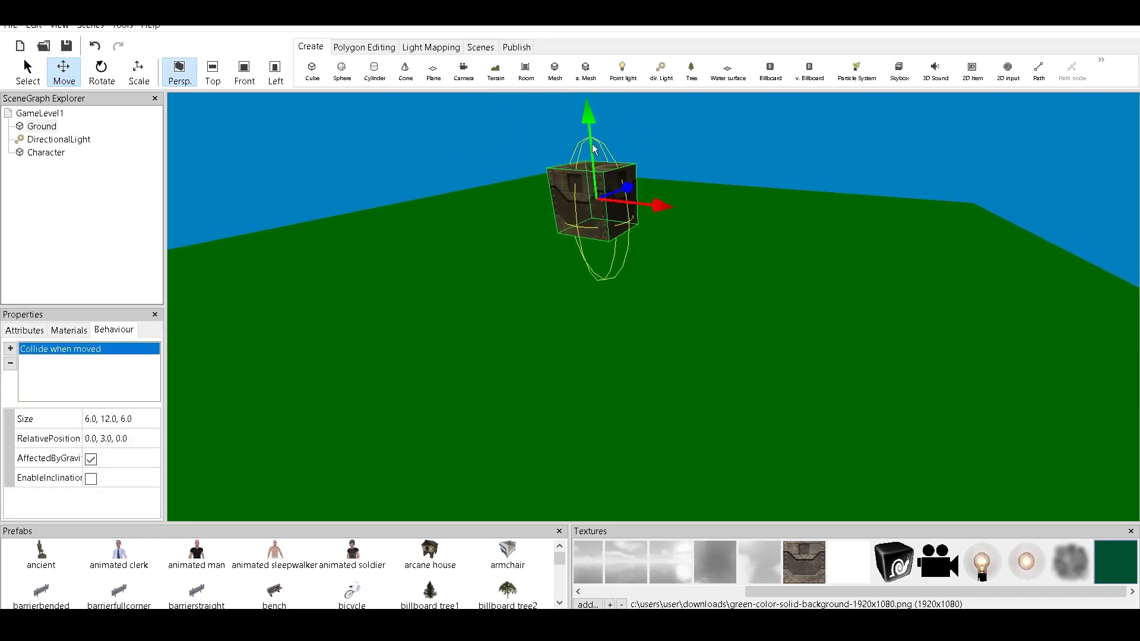
drag(588, 138, 610, 356)
middle_drag(742, 316, 745, 239)
scroll(713, 235, down, 3)
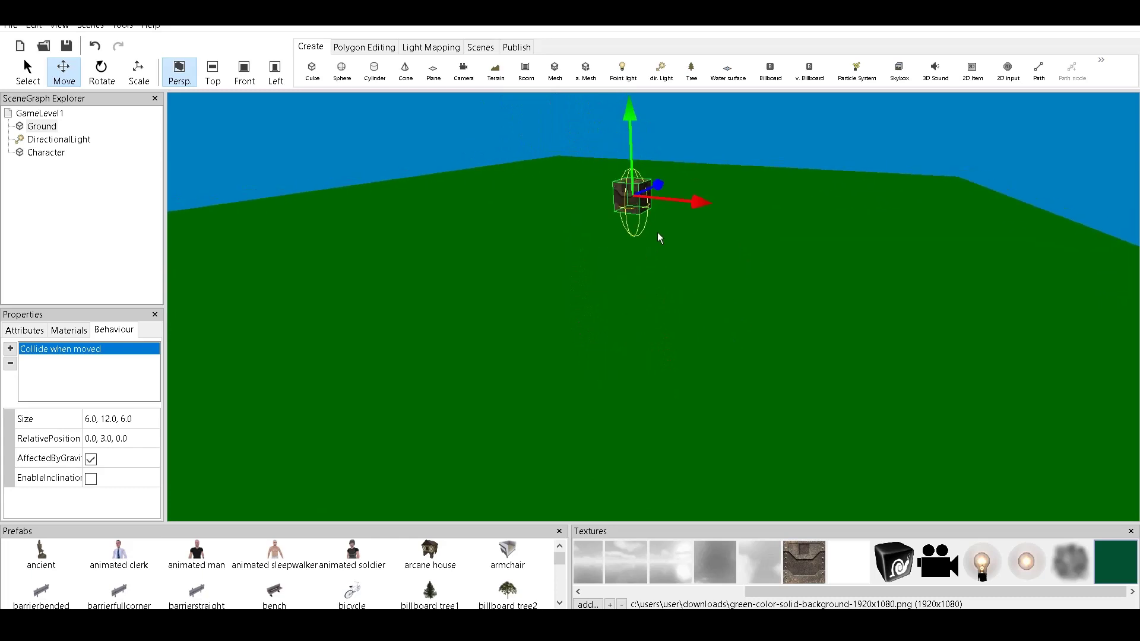
drag(631, 137, 652, 238)
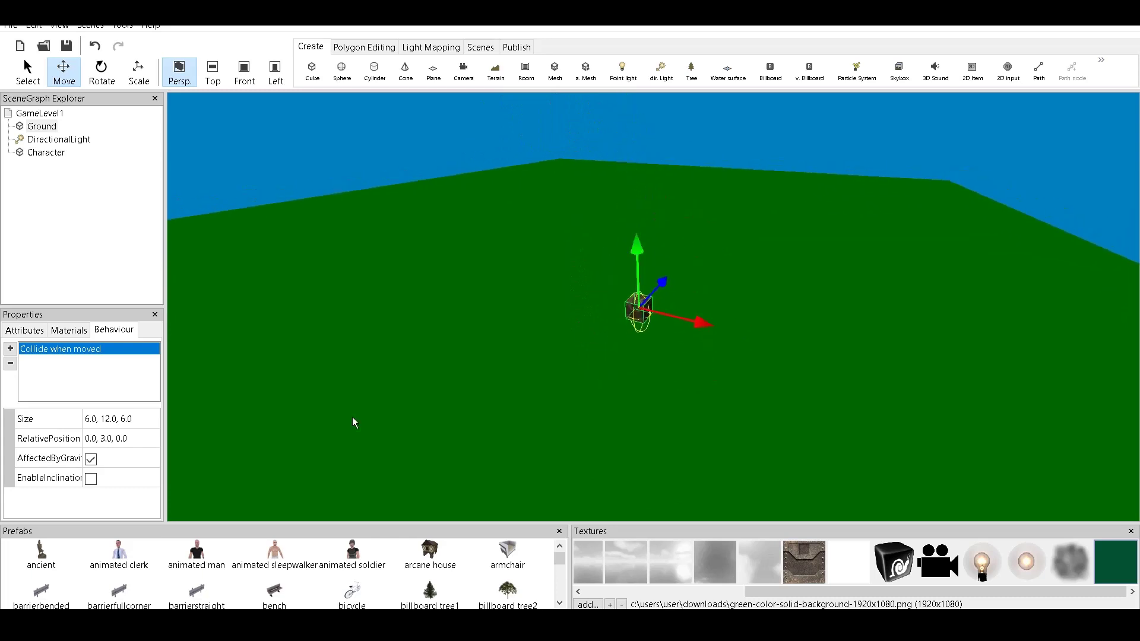
Step: Set the Character cube's scale to 4, 4, 4
click(24, 331)
click(154, 435)
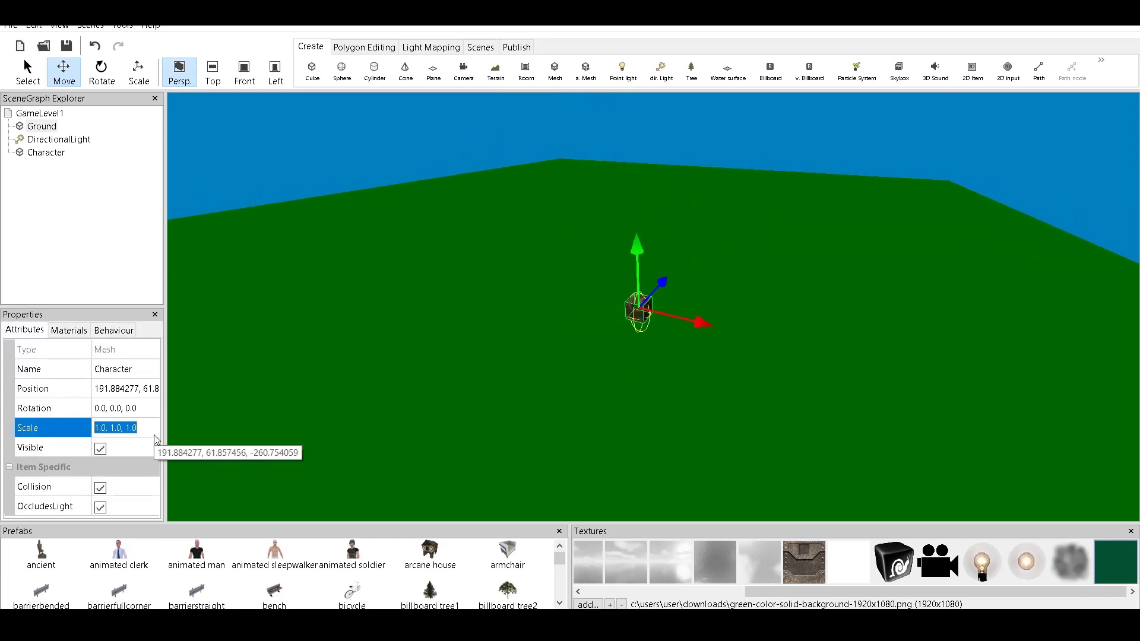
text(4,4,4)
key(Return)
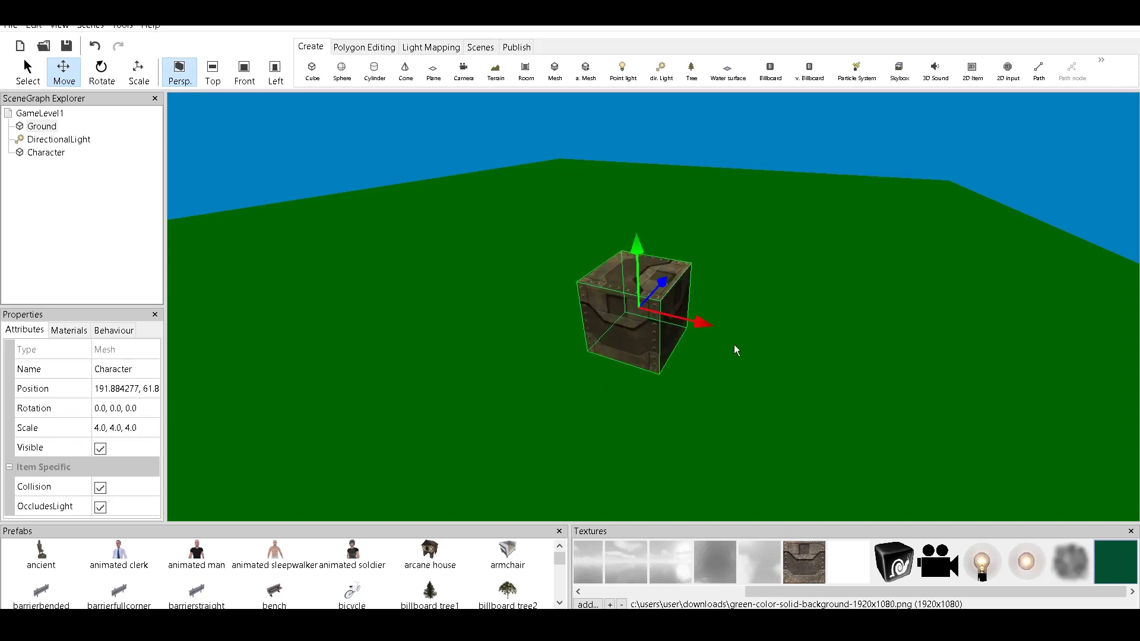
Step: Inspect the collision ellipsoid inside the Character cube and set its Y relative position to -3 in the Collide when moved behavior
middle_drag(734, 345, 707, 345)
scroll(692, 387, up, 5)
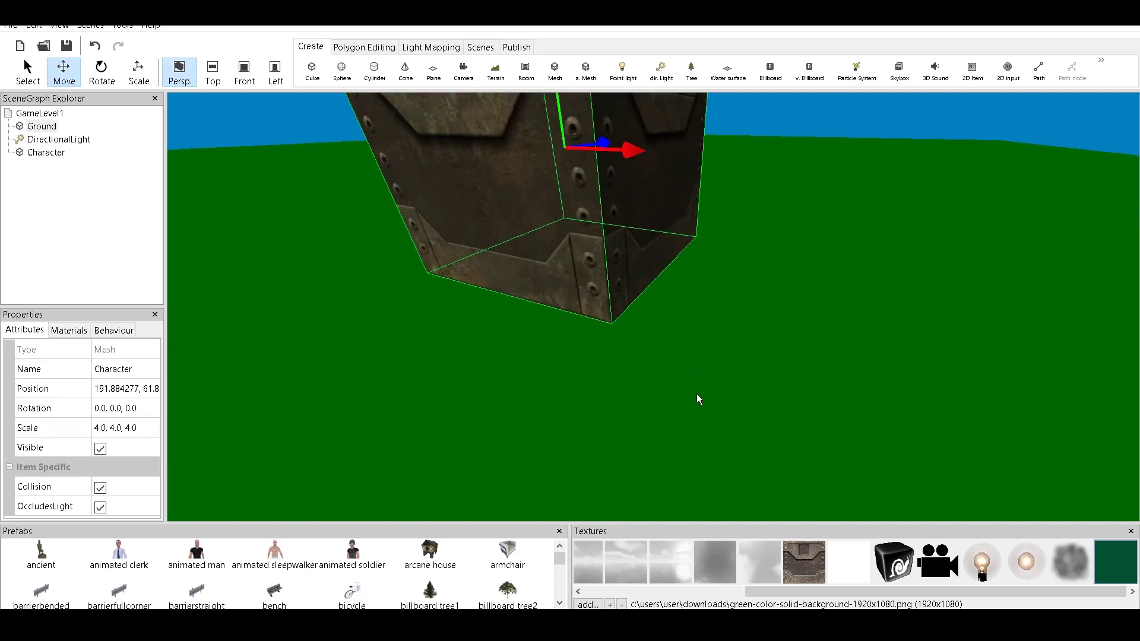
mouse_move(696, 393)
mouse_down()
mouse_move(672, 361)
mouse_move(677, 325)
mouse_move(736, 399)
mouse_move(712, 397)
mouse_move(704, 432)
mouse_move(705, 399)
mouse_up()
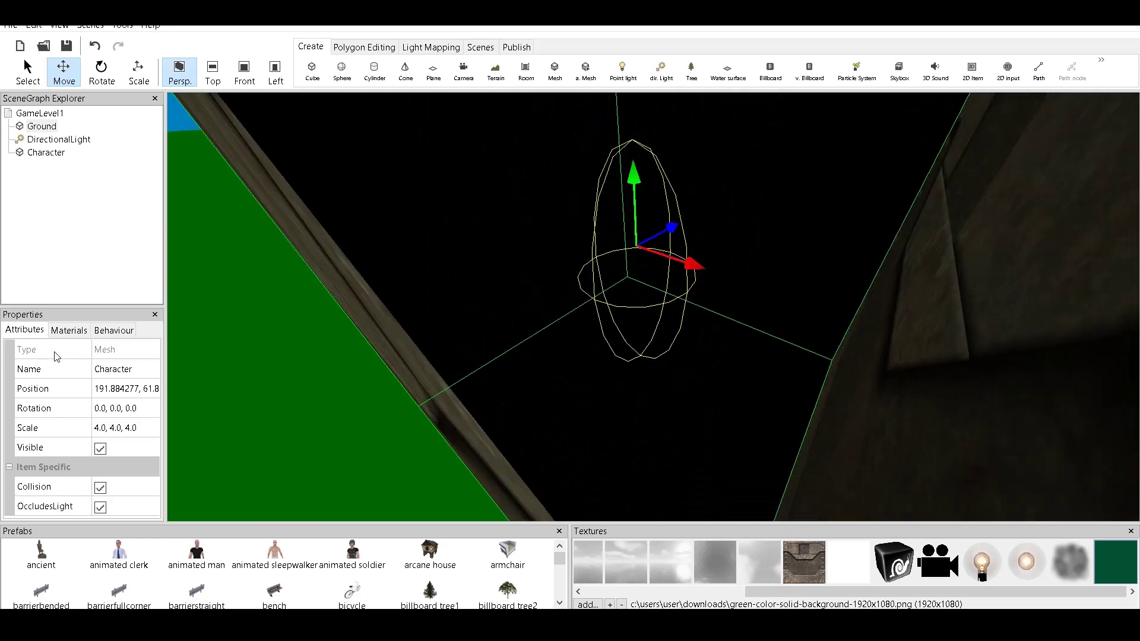
click(121, 333)
click(105, 439)
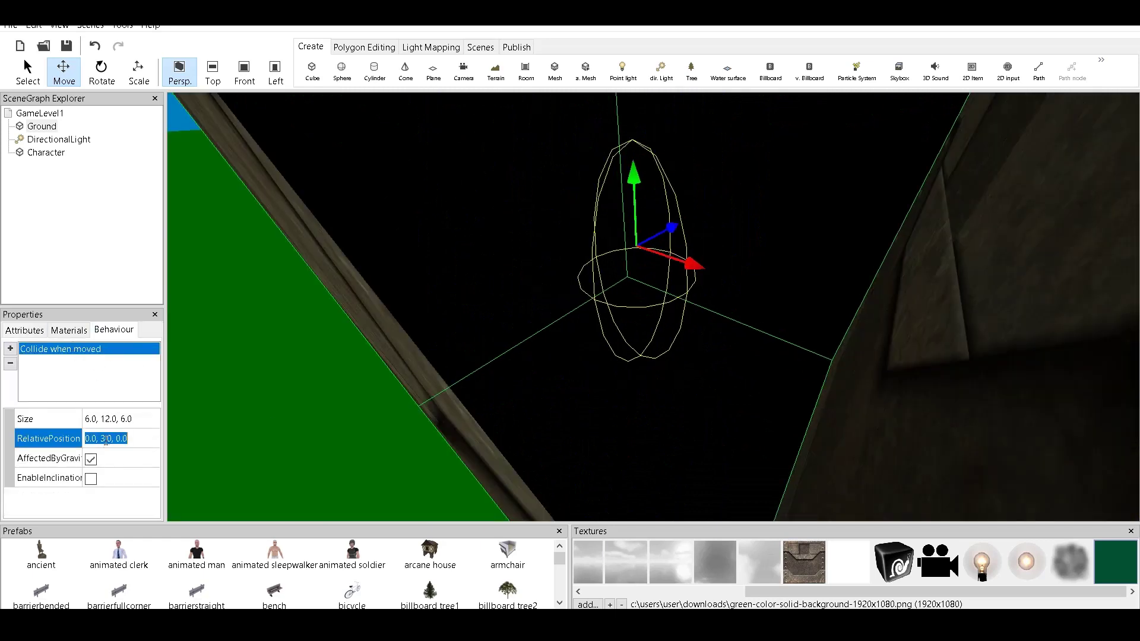
click(106, 439)
key(BackSpace)
text(-3)
key(Return)
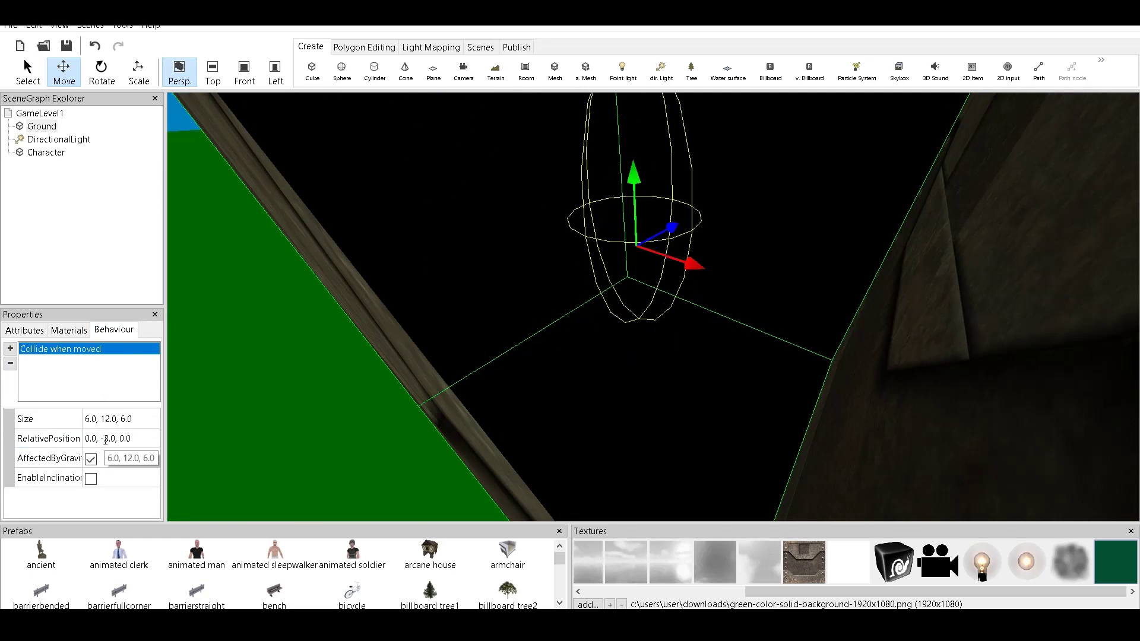
Step: Change the Y relative position of the Character's collision ellipsoid back to 3
click(105, 440)
click(106, 439)
key(BackSpace)
key(Return)
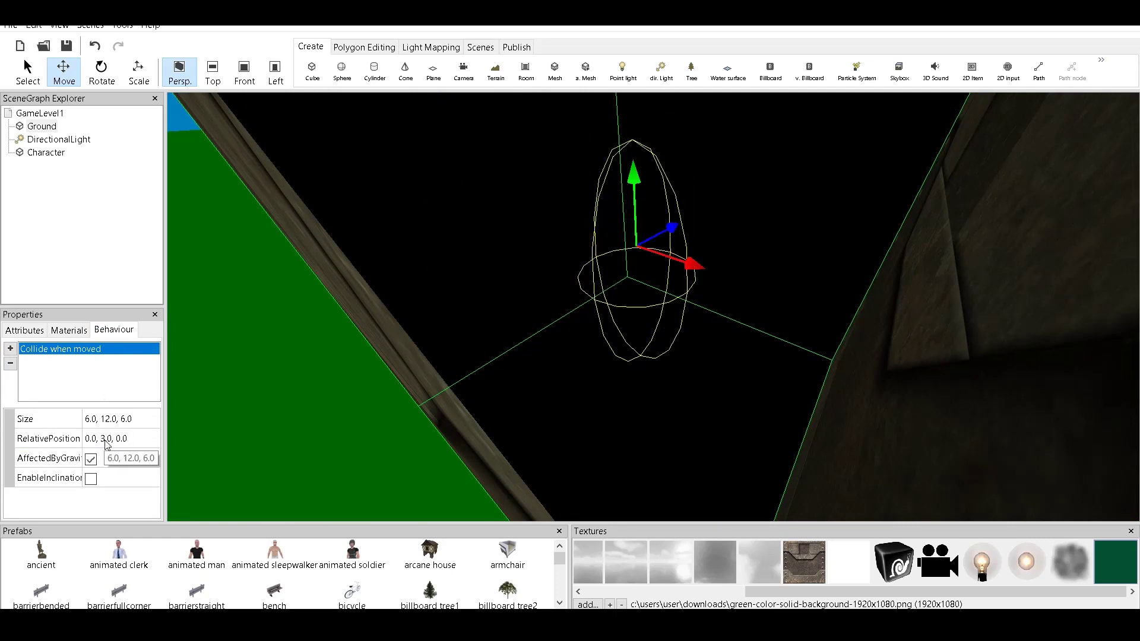
Step: Set the collision ellipsoid's Y relative position to 12 and compare its lower end with the underside of the cube
double_click(105, 440)
text(12)
key(Return)
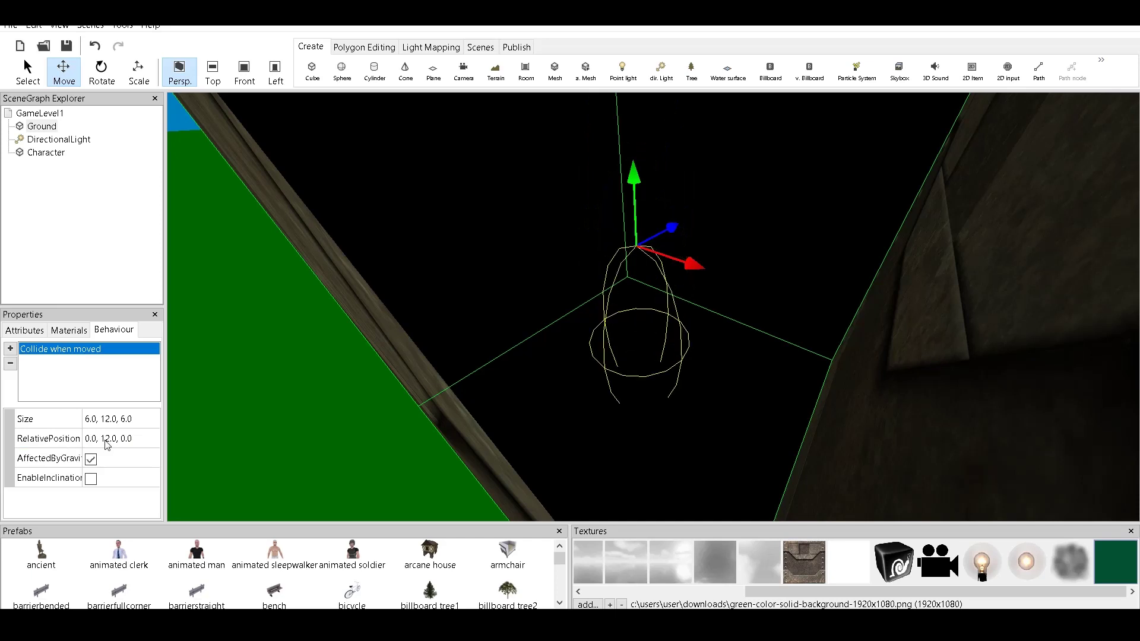
right_drag(736, 386, 707, 365)
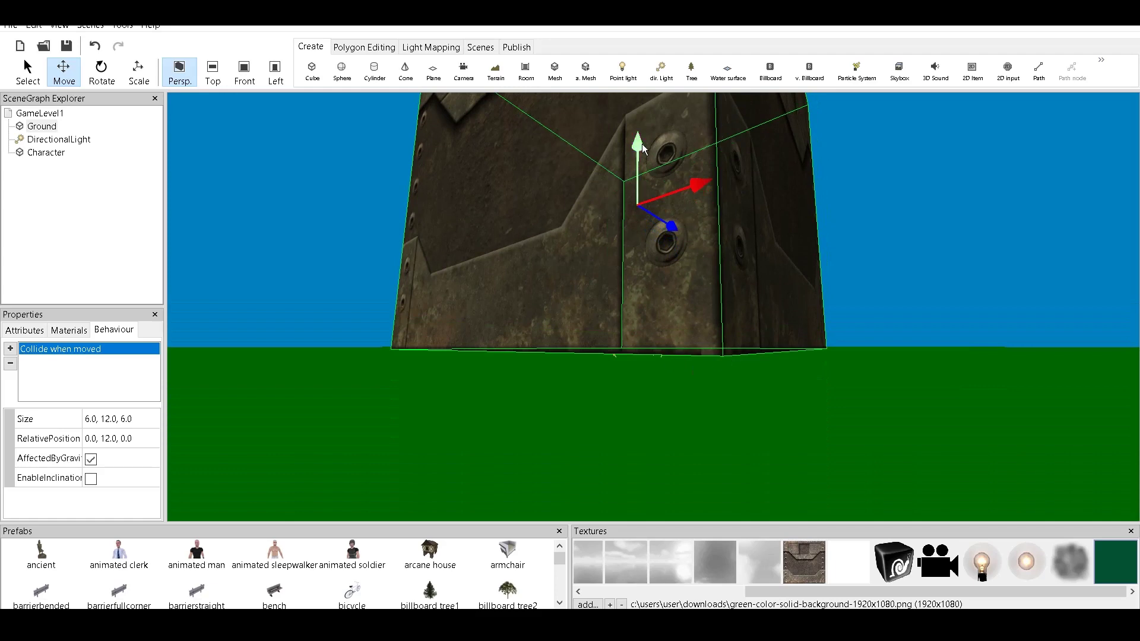
middle_drag(850, 343, 847, 347)
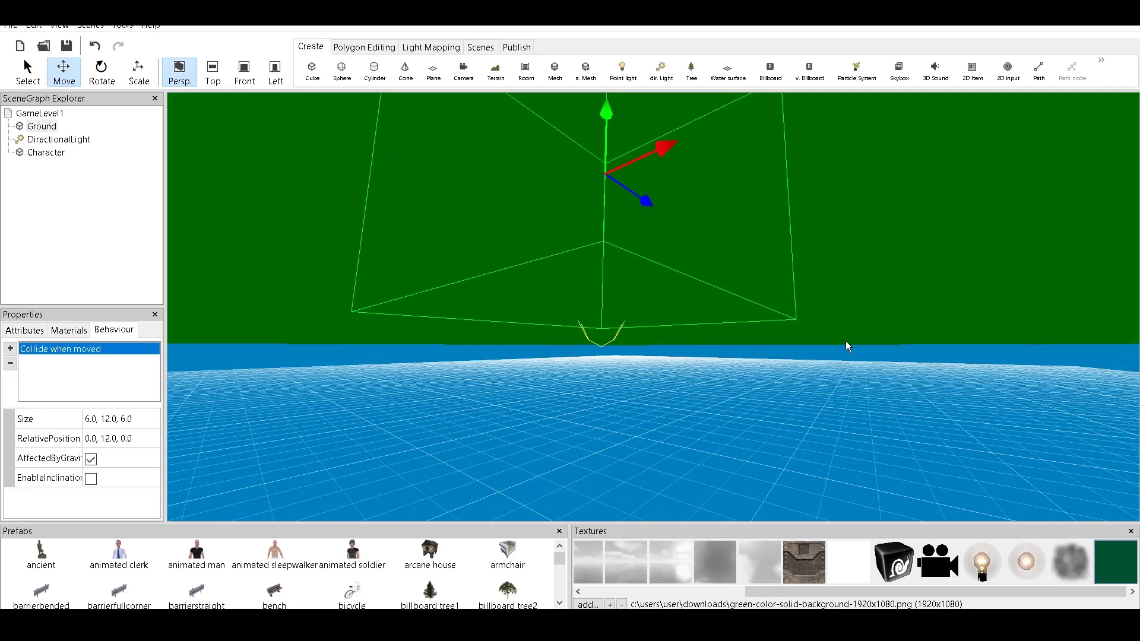
Step: Set the Y relative position of the Character's collision ellipsoid to 10
click(113, 439)
click(110, 440)
key(BackSpace)
text(0)
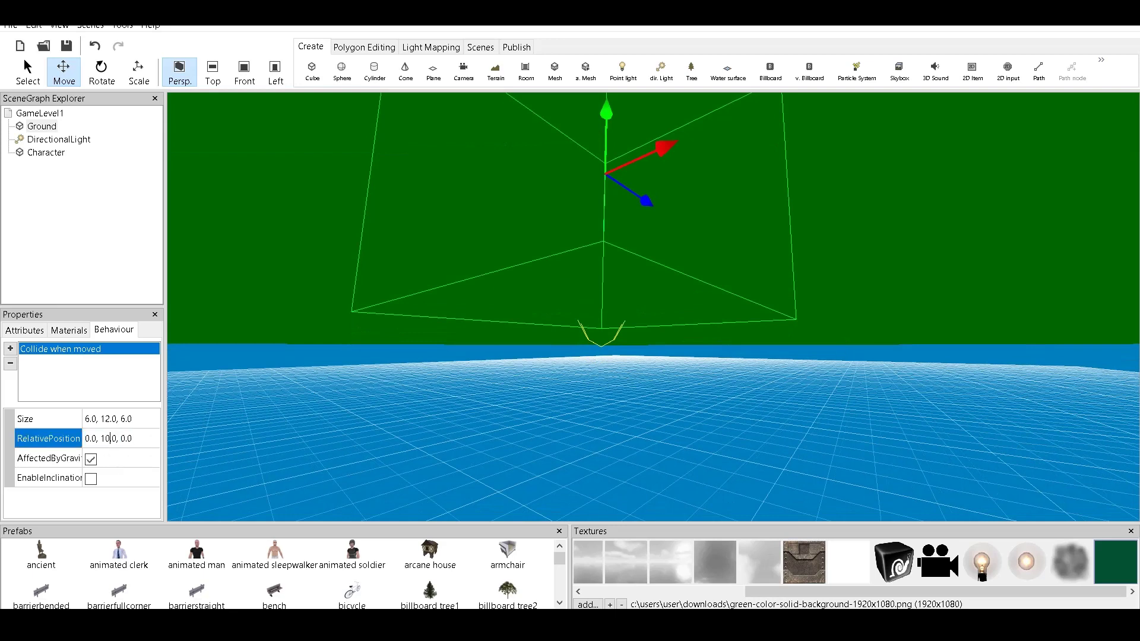
key(Return)
Step: Set the Y relative position of the Character's collision ellipsoid to 8
click(106, 441)
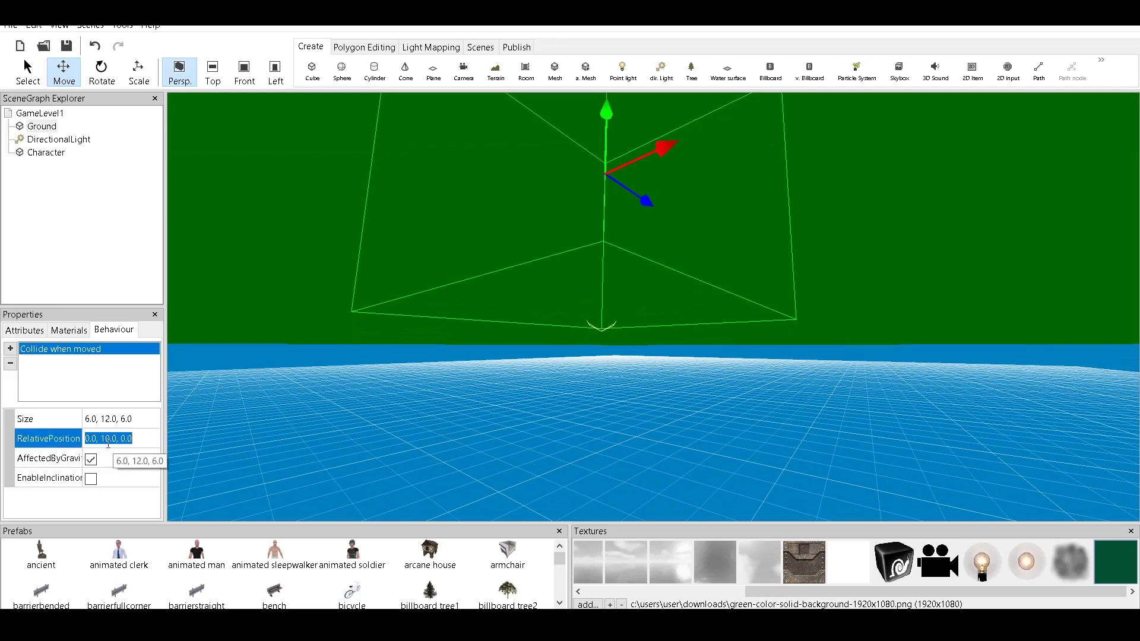
click(108, 441)
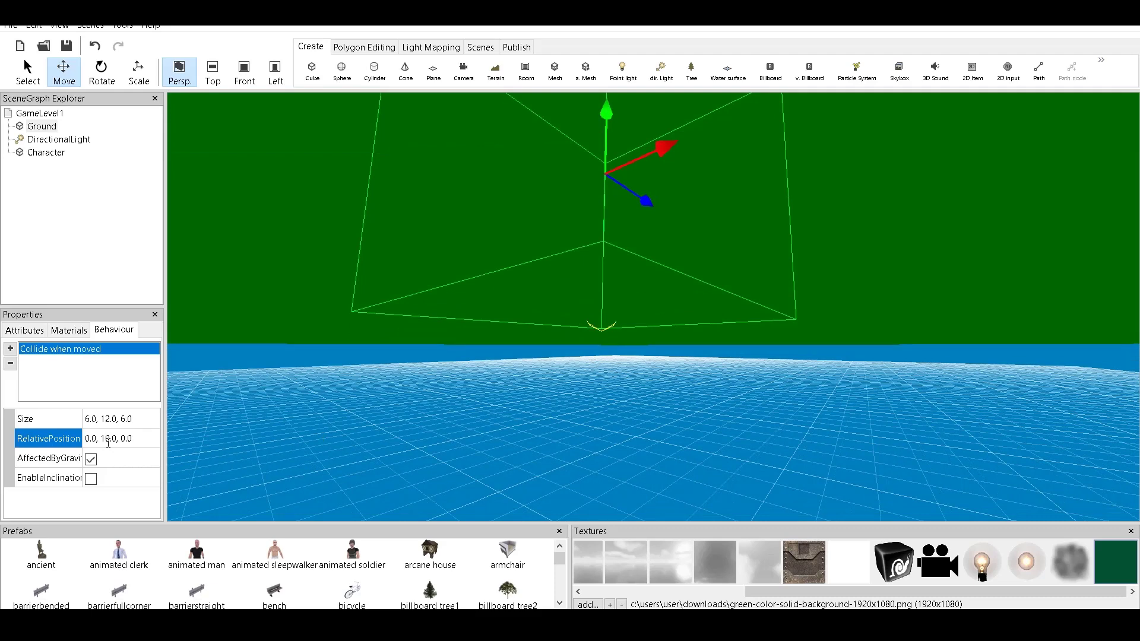
key(BackSpace)
key(BackSpace)
text(8)
key(Return)
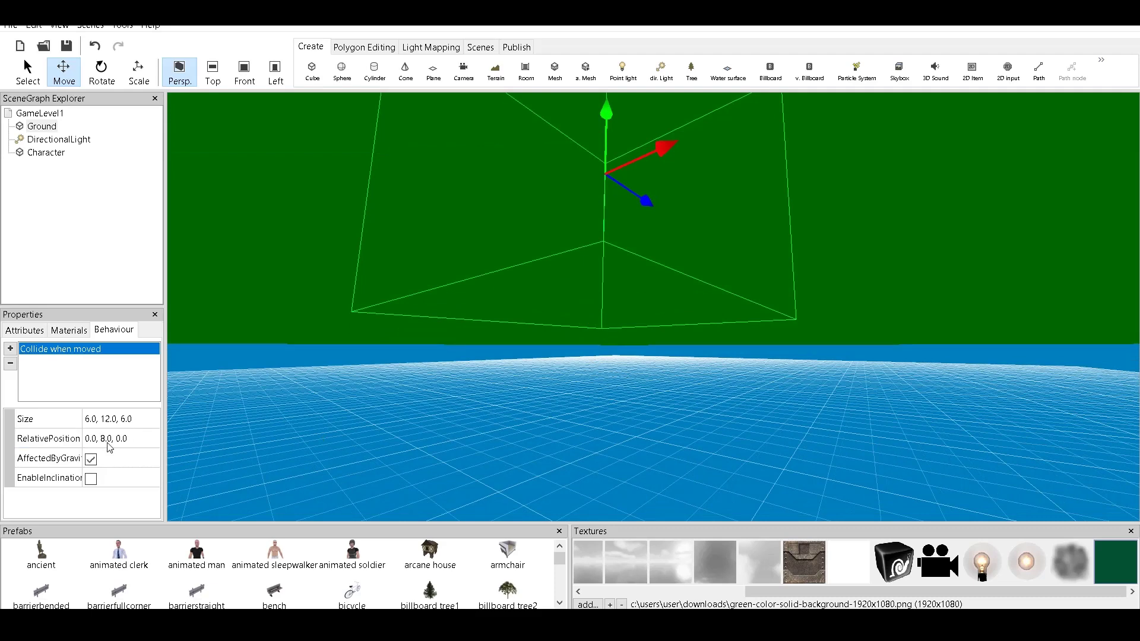
Step: Create a Third Person Camera that collides against geometry, is the first active camera and follows the Character node
scroll(698, 309, up, 3)
right_drag(709, 302, 668, 288)
scroll(678, 303, up, 2)
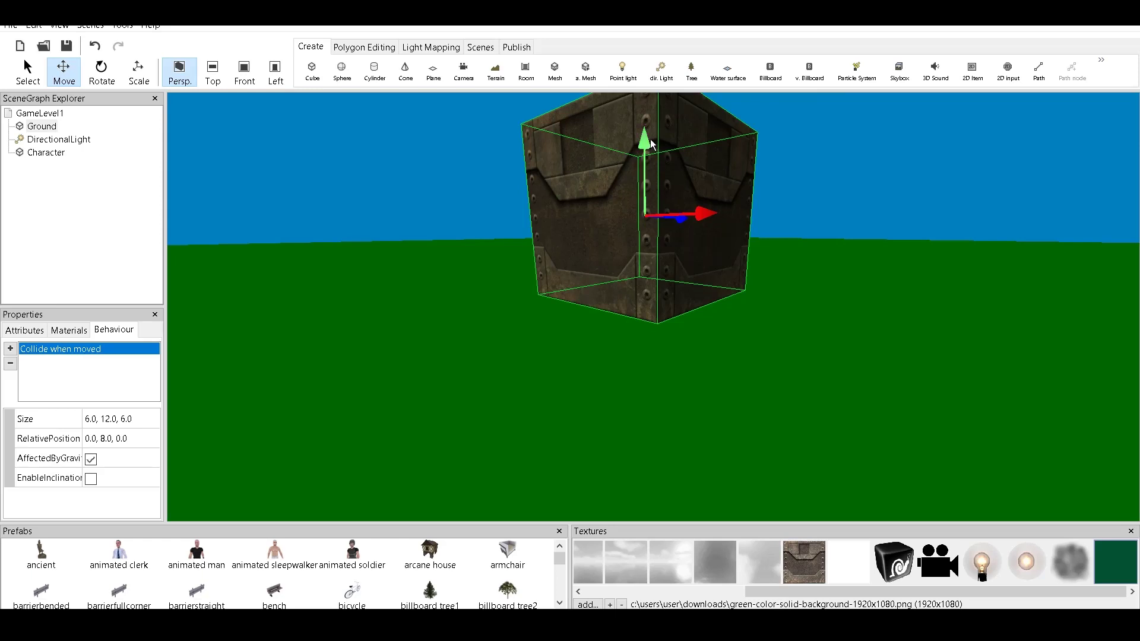
drag(660, 140, 661, 139)
scroll(774, 258, down, 3)
middle_drag(775, 258, 763, 393)
scroll(760, 388, down, 1)
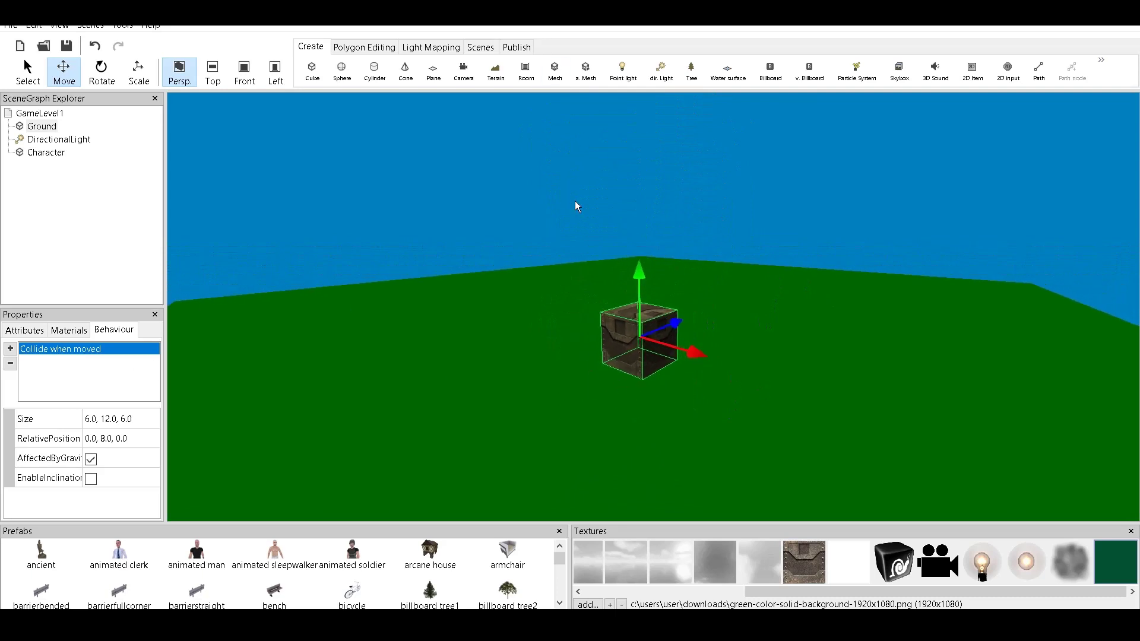
click(463, 70)
click(323, 367)
click(322, 324)
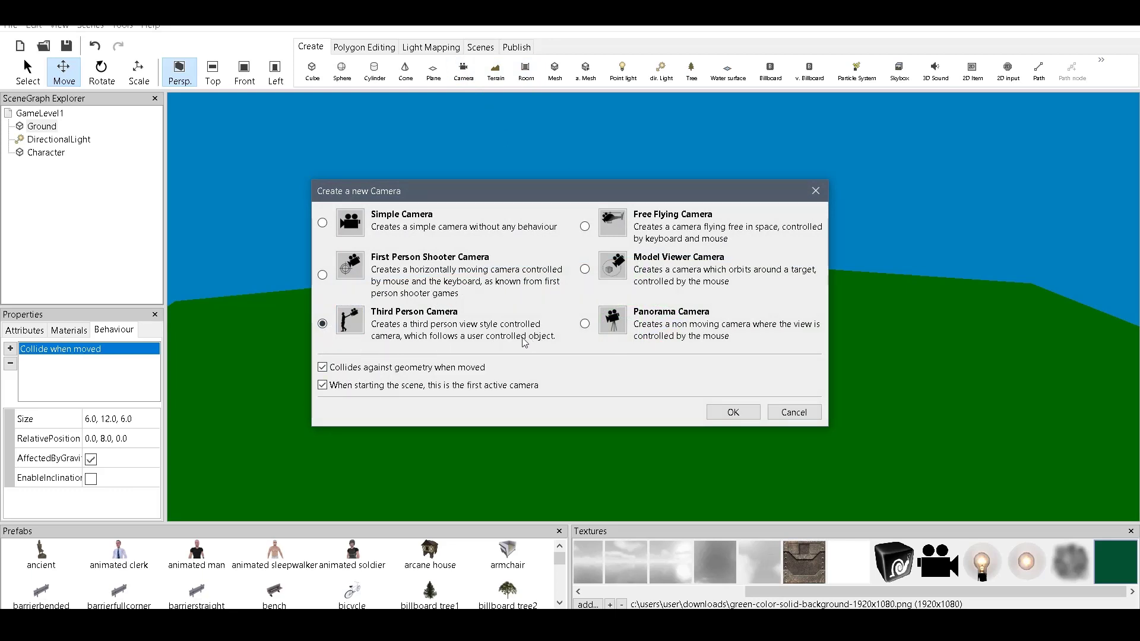
click(726, 412)
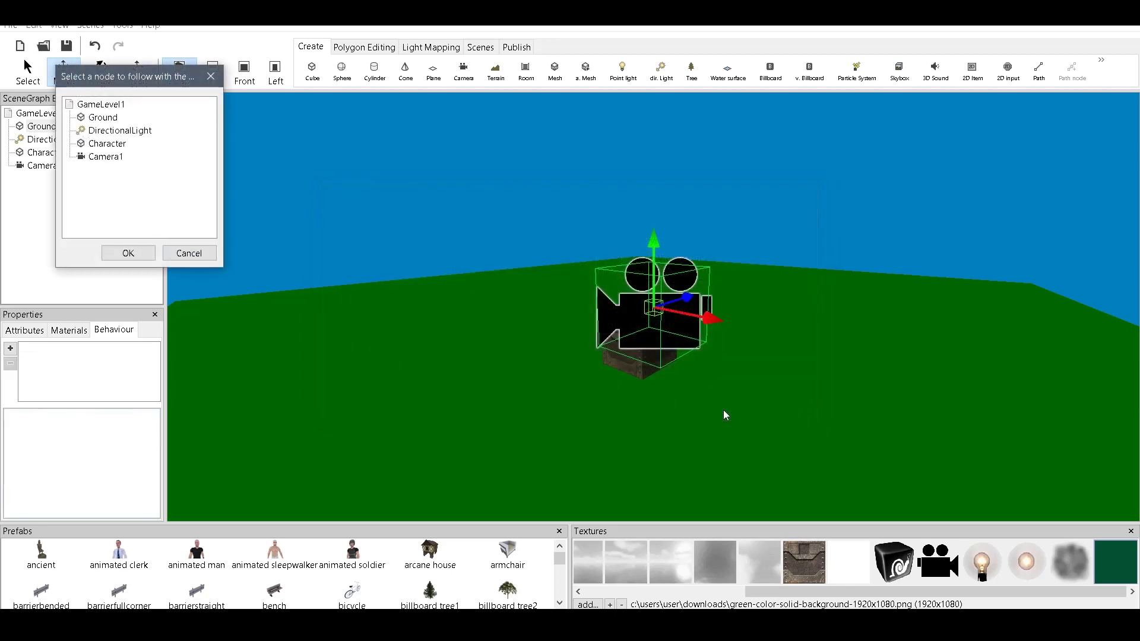
click(110, 144)
click(142, 252)
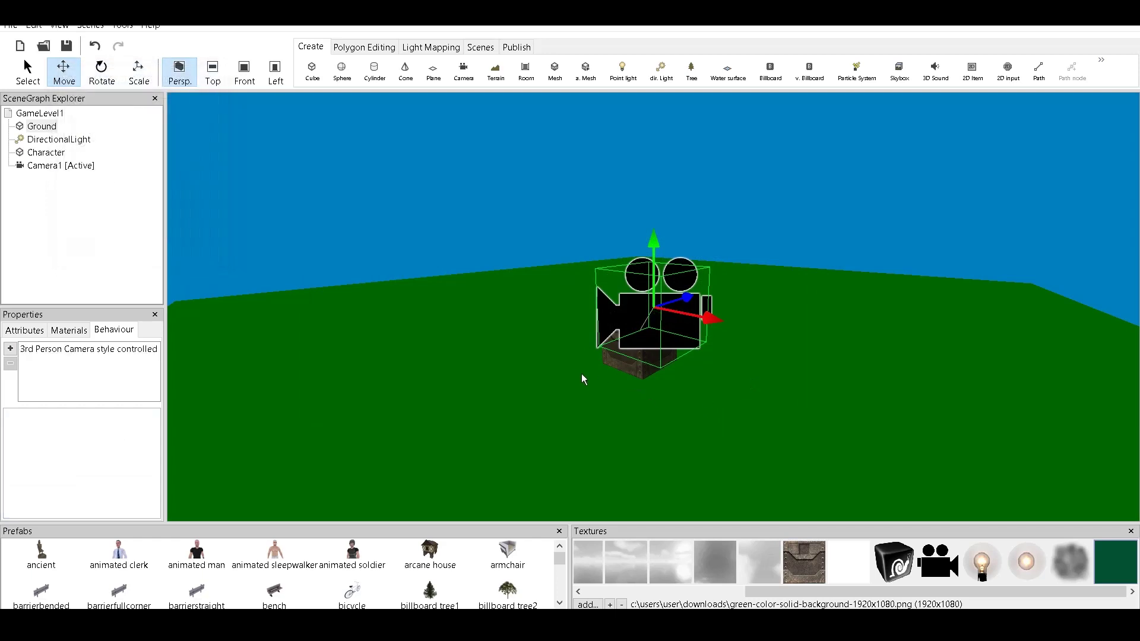
Step: Reposition the new camera around the Character cube, lowering it and pulling it farther back from the cube
drag(582, 373, 601, 386)
drag(294, 383, 636, 385)
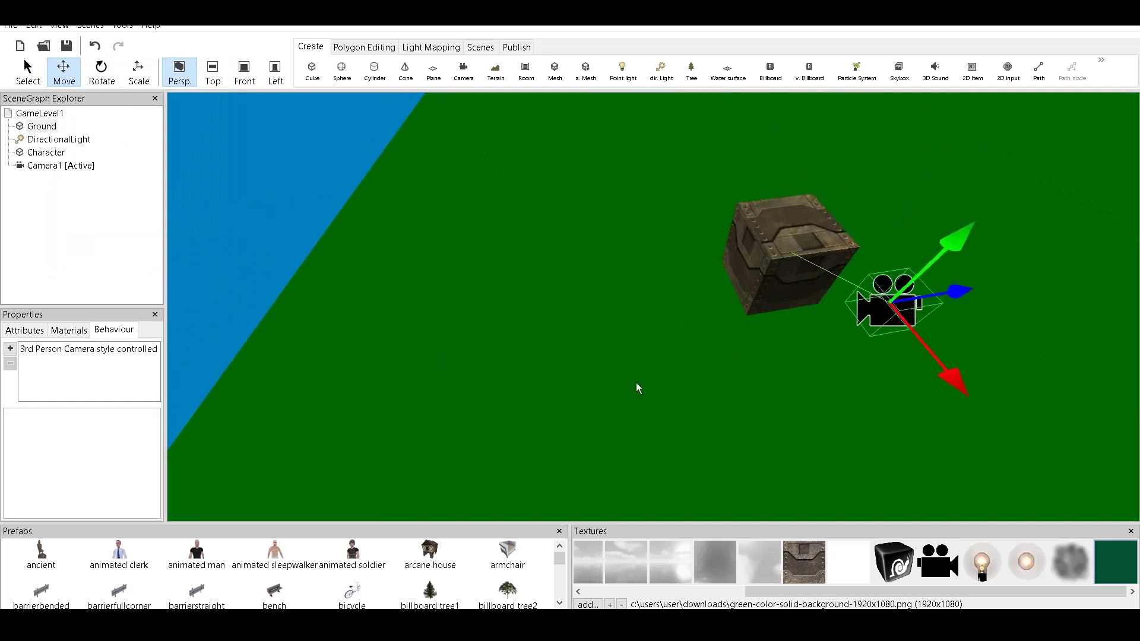
drag(960, 387, 853, 331)
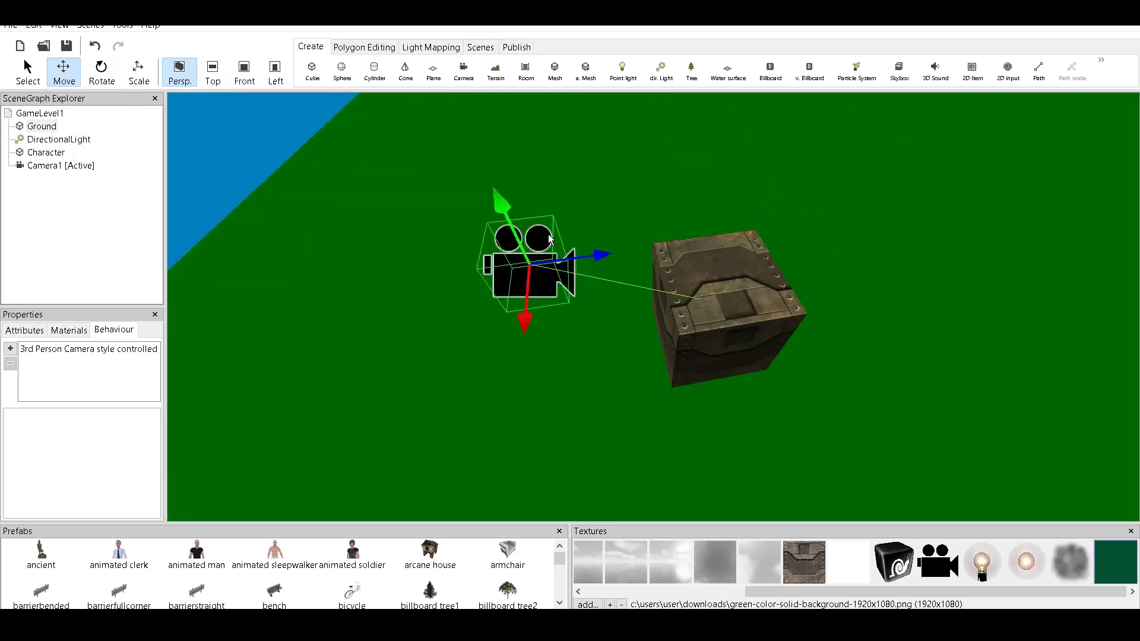
drag(500, 202, 516, 255)
drag(567, 395, 565, 382)
drag(614, 322, 356, 254)
Step: Run the level as a Windows (.exe) build to check the third-person camera view, and close the test run
click(516, 47)
click(453, 69)
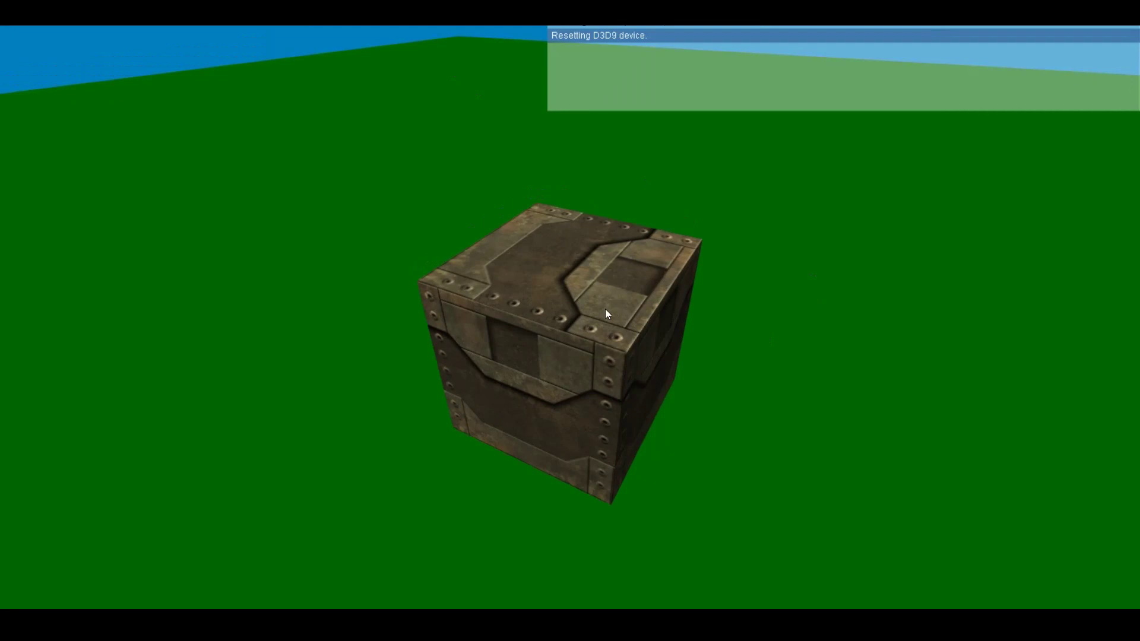
key(Escape)
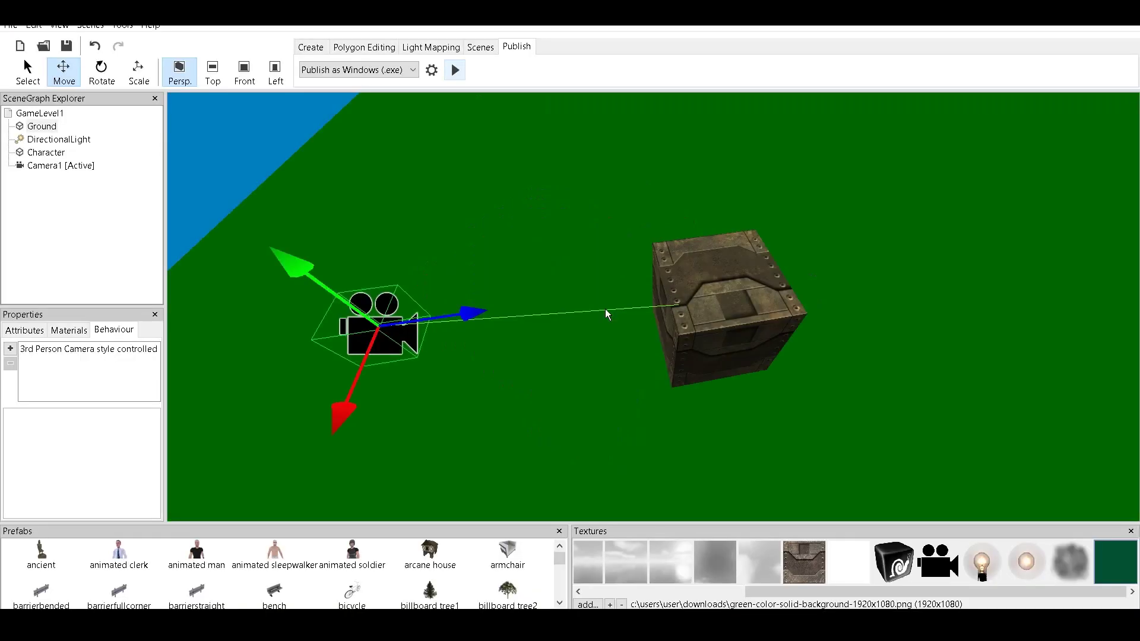
Step: Apply the blood-red-color-solid-background-1920x1080.png texture to the Character cube's material
click(685, 321)
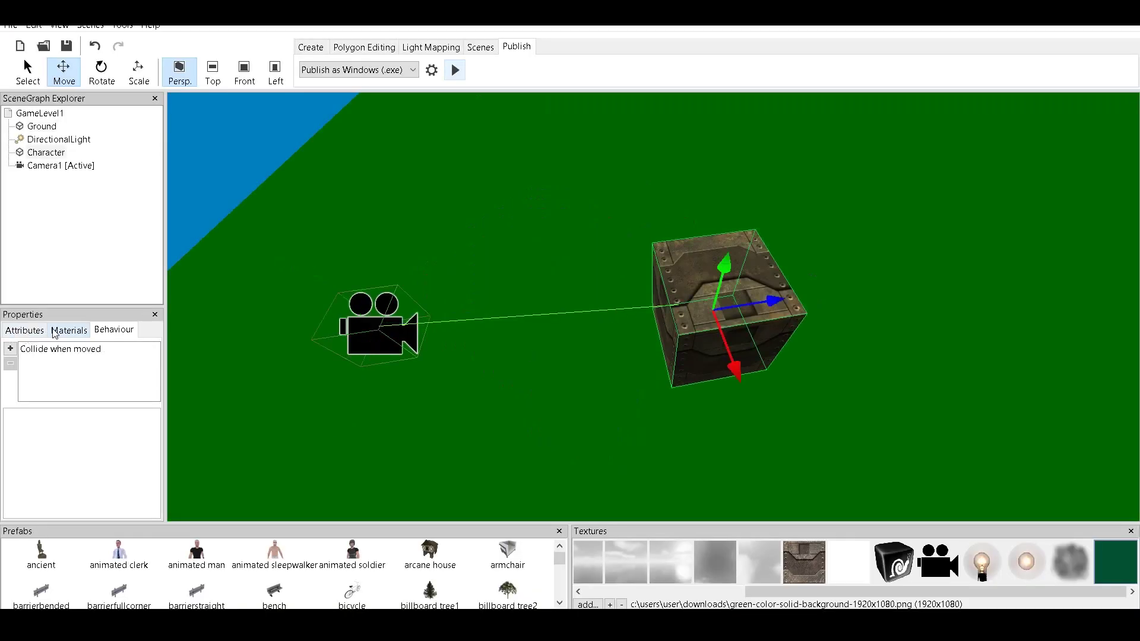
click(65, 331)
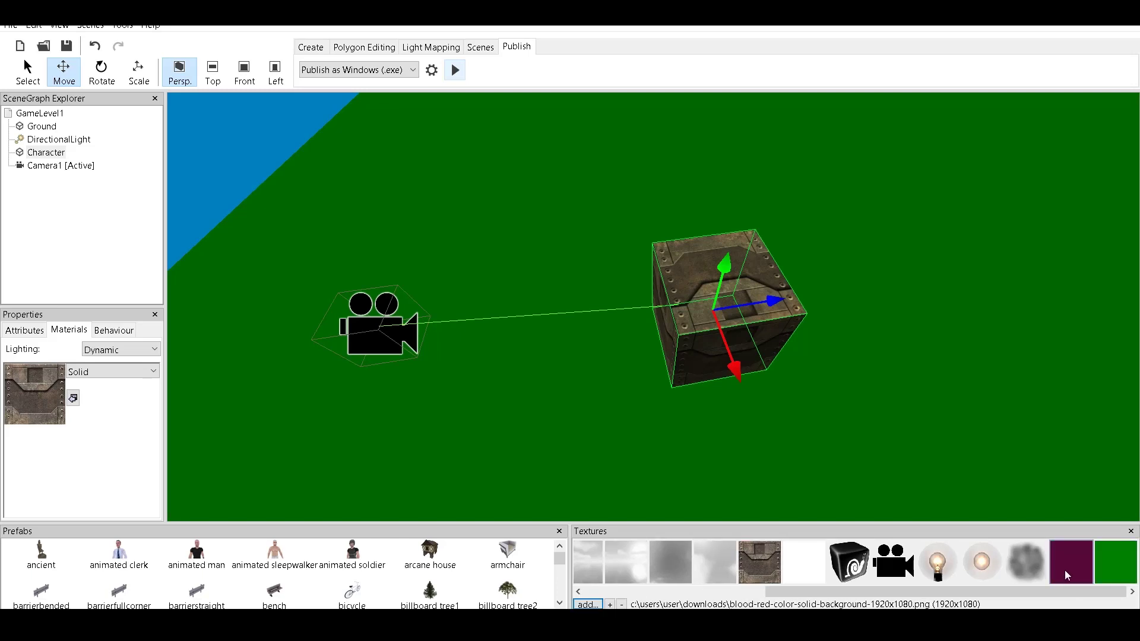
click(72, 398)
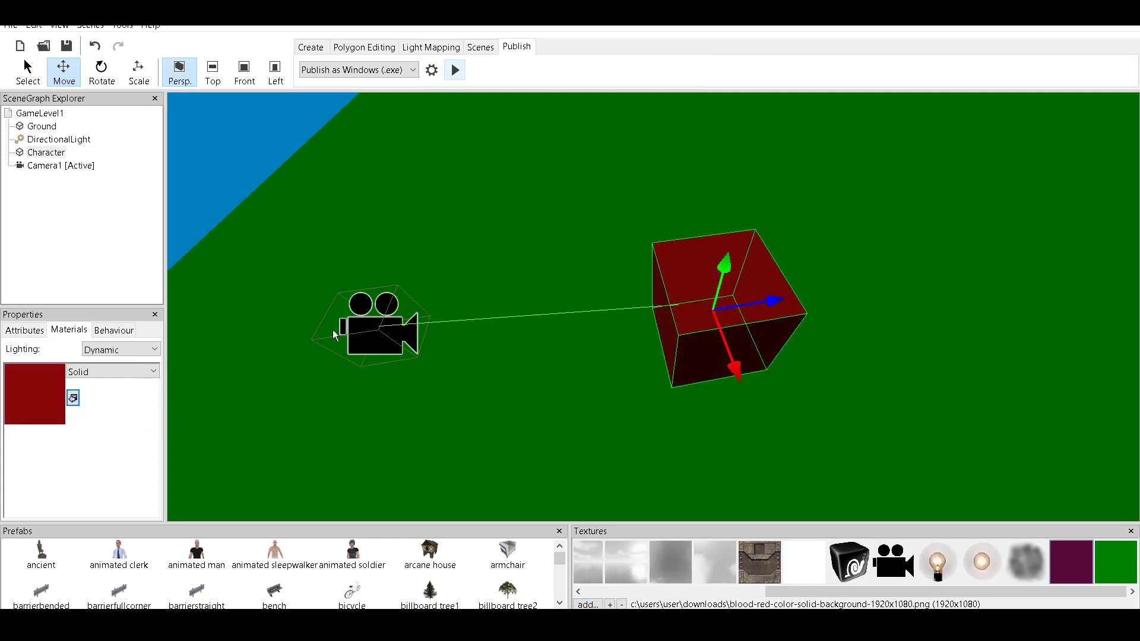
Step: Add the game behavior "Object or Person controlled by keyboard" to the Character cube
click(114, 330)
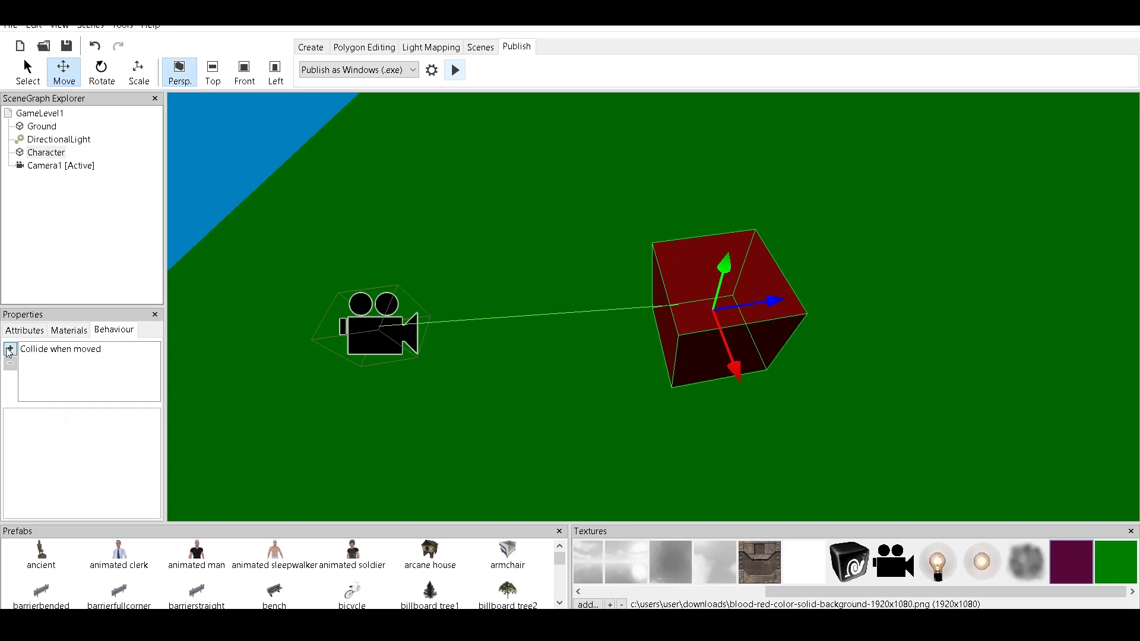
click(10, 350)
mouse_move(100, 454)
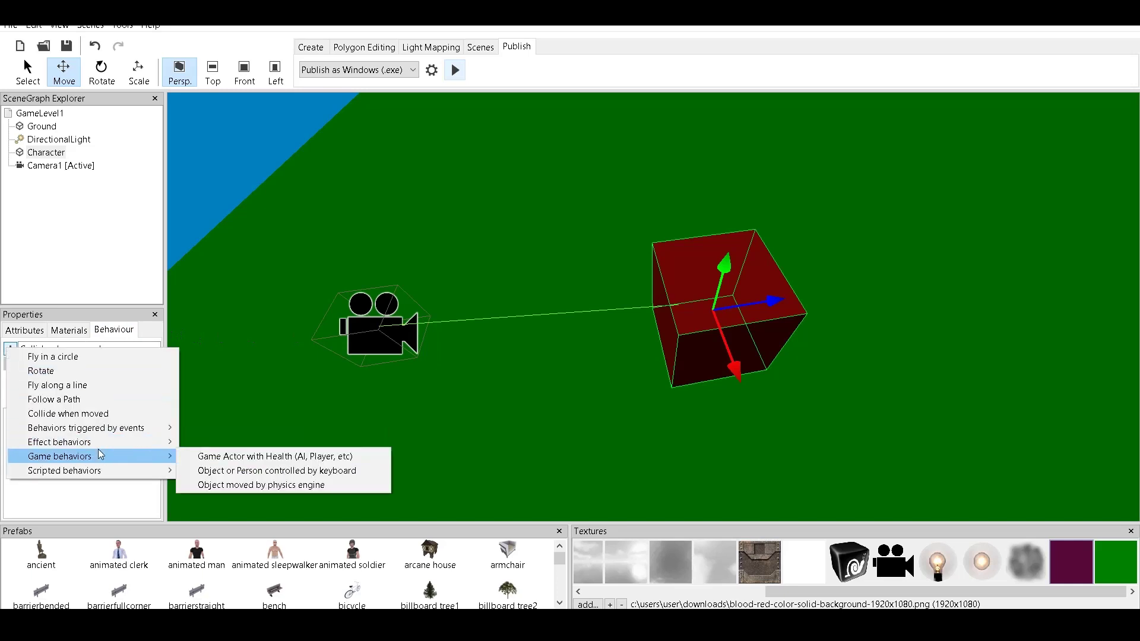
click(364, 475)
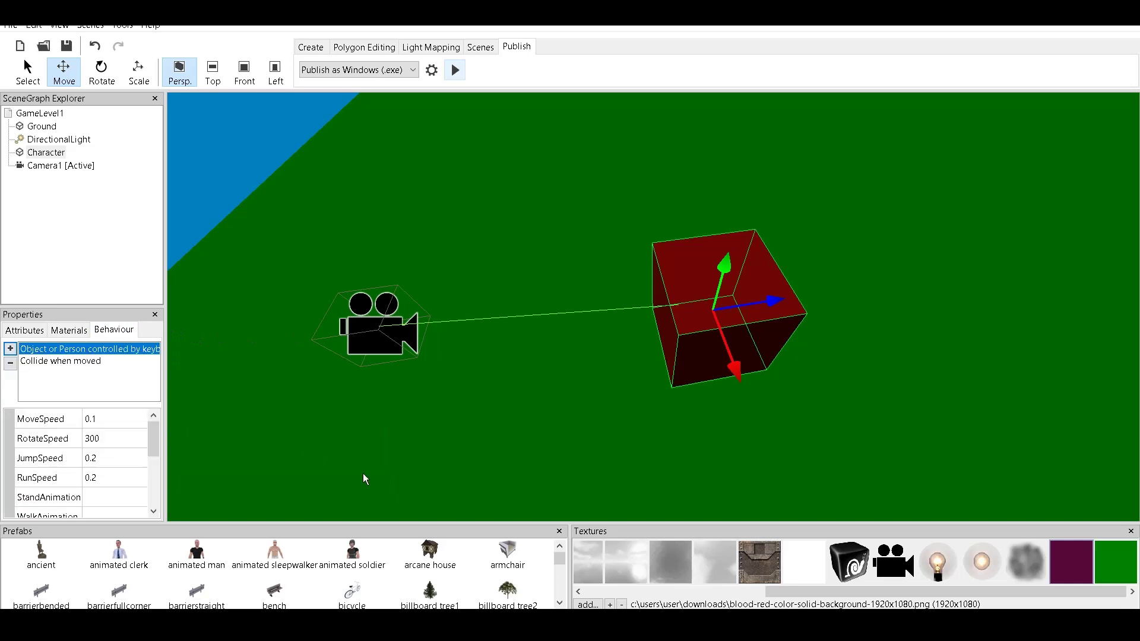
Step: Set the keyboard control behavior's MoveSpeed to 0.05, RotateSpeed to 100, JumpSpeed to 0.05 and RunSpeed to 0.08
click(107, 421)
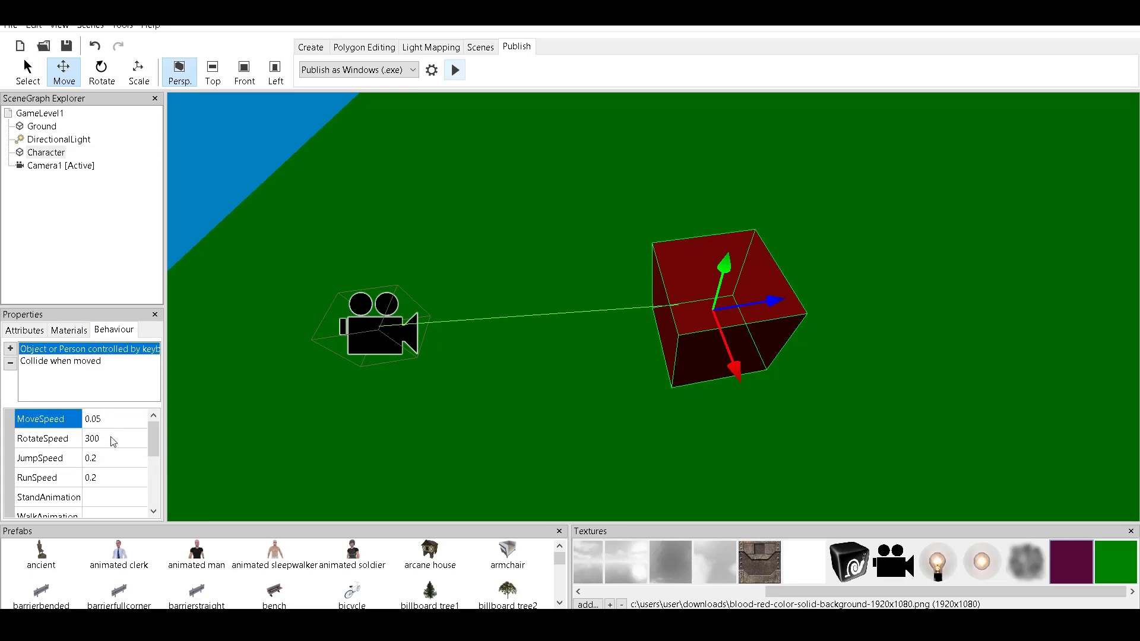
click(111, 438)
text(1)
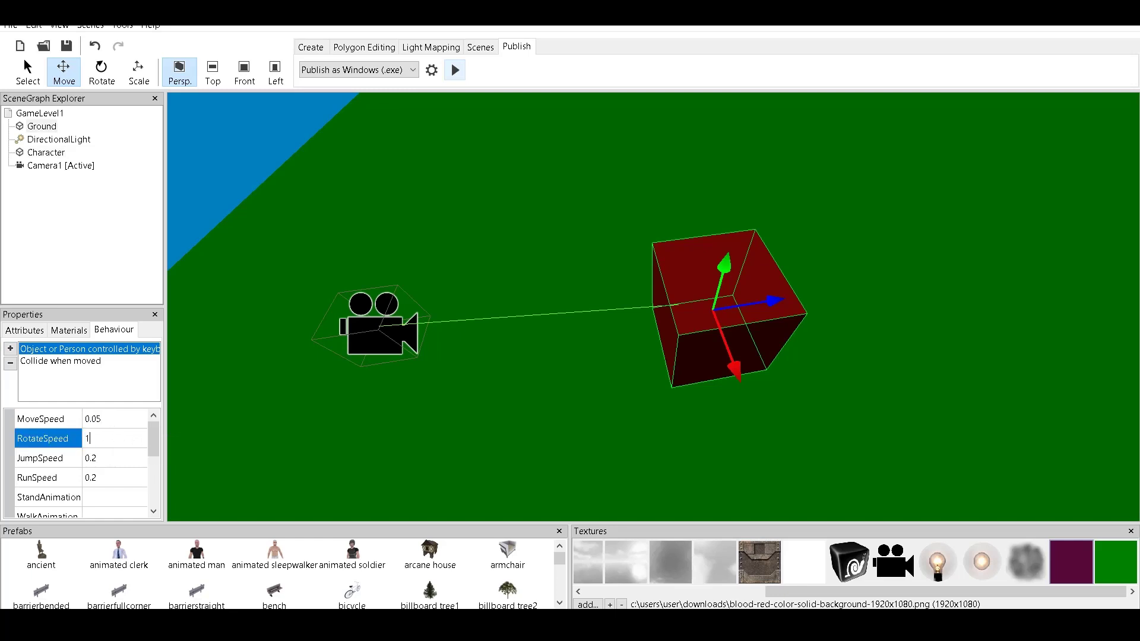
click(117, 461)
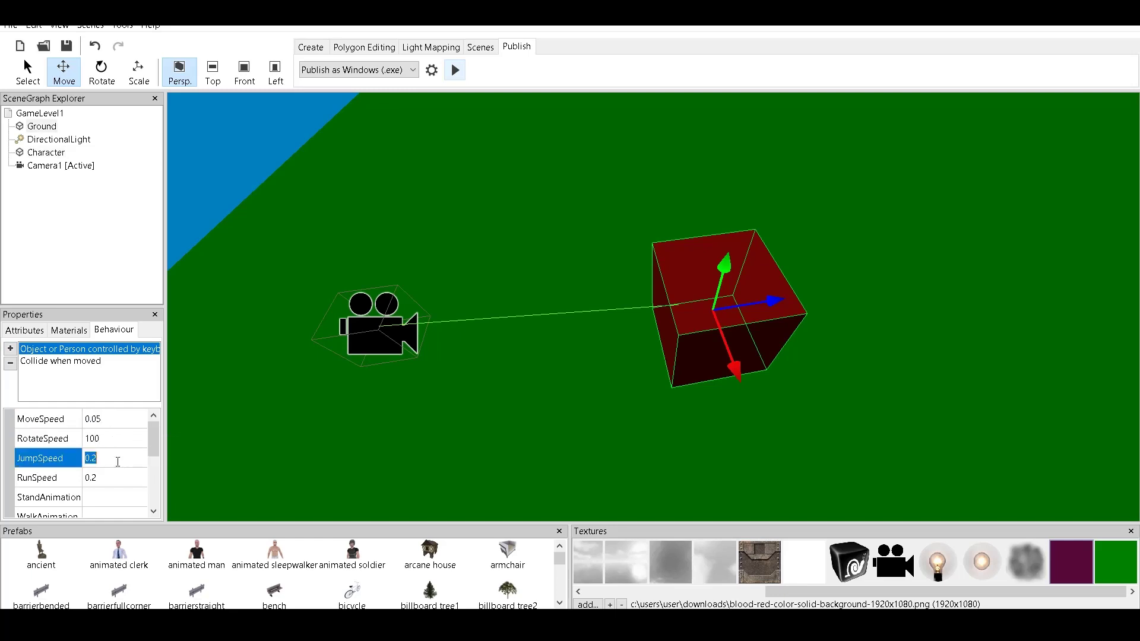
click(117, 462)
text(05)
key(Return)
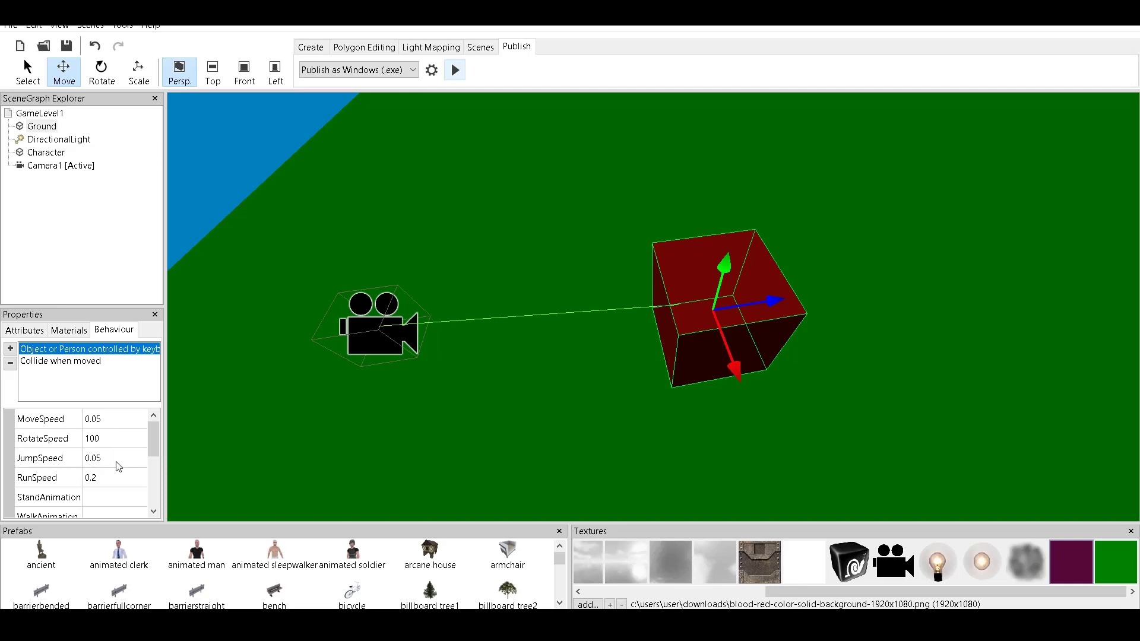
click(109, 482)
click(109, 483)
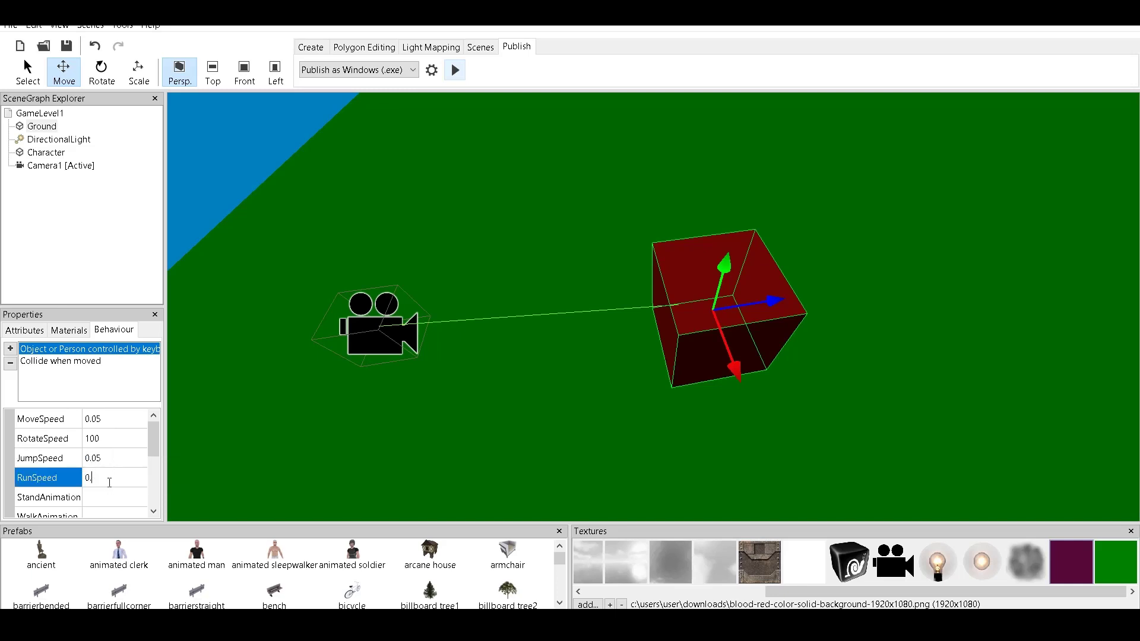
key(Return)
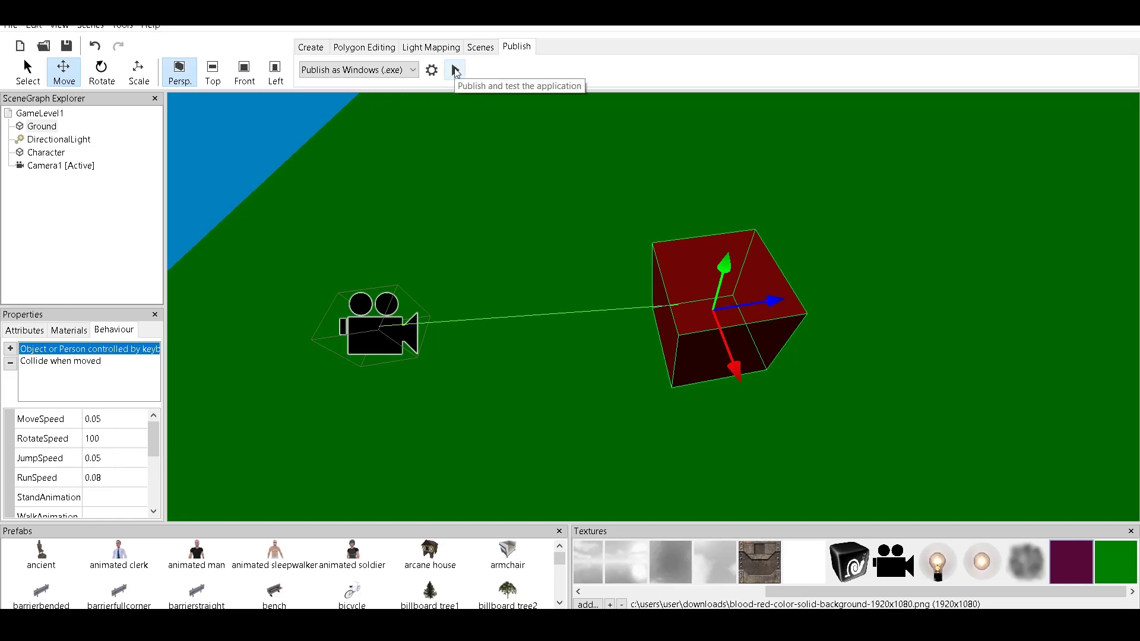
Step: Test the game as a Windows application, moving the cube forward and turning it left and right, and return to the editor
click(455, 71)
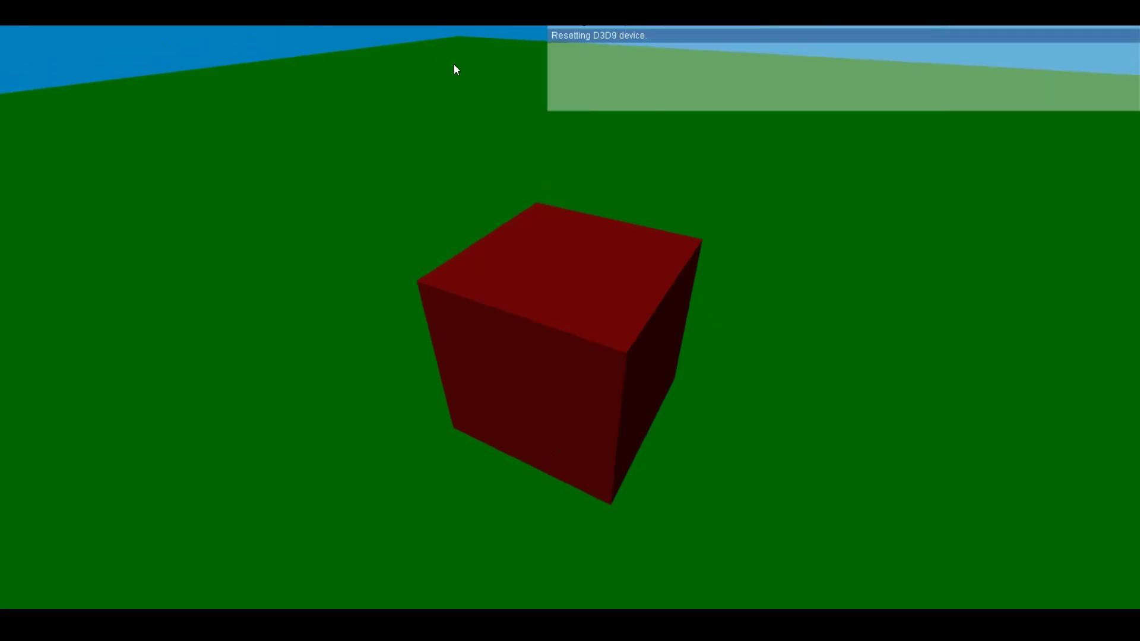
key(Up)
key(Left)
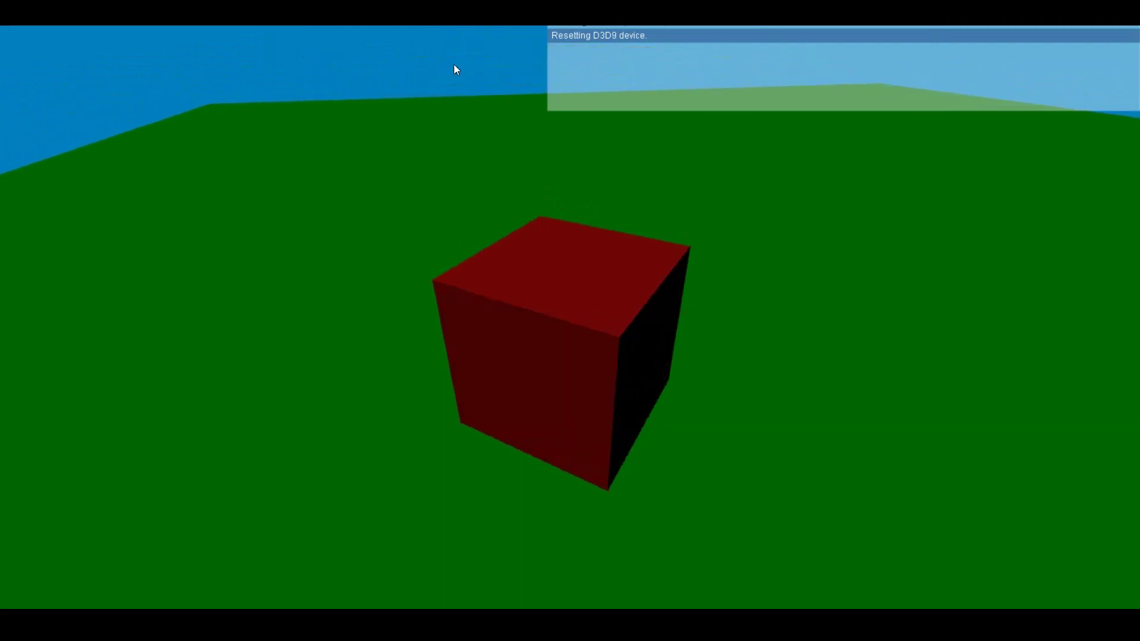
key(Right)
key(Left)
key(Right)
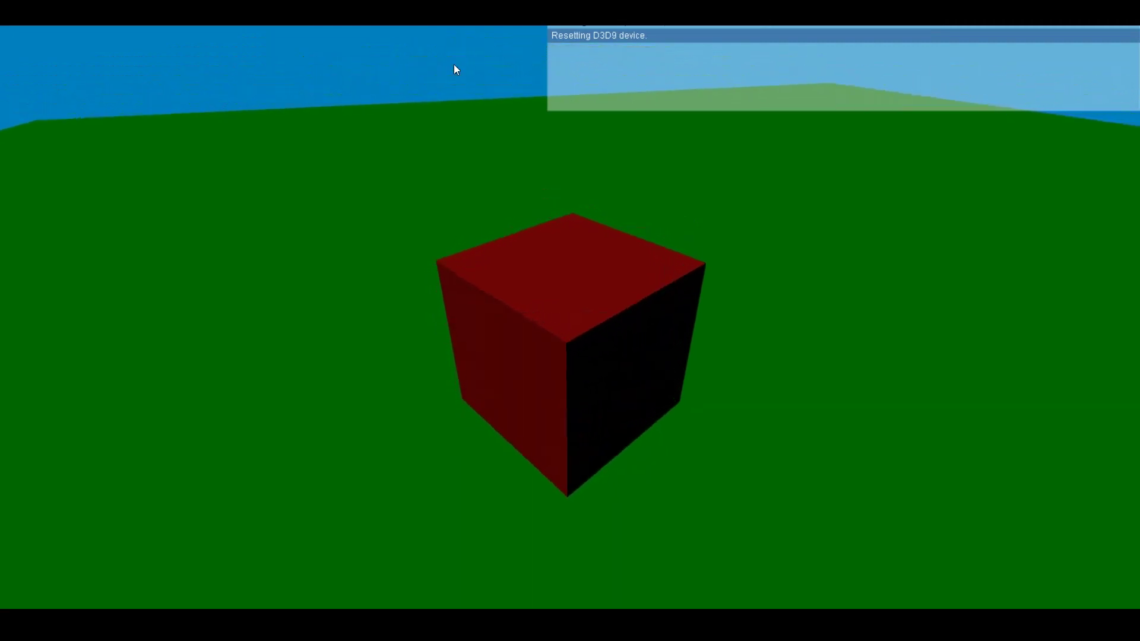
key(Right)
key(Left)
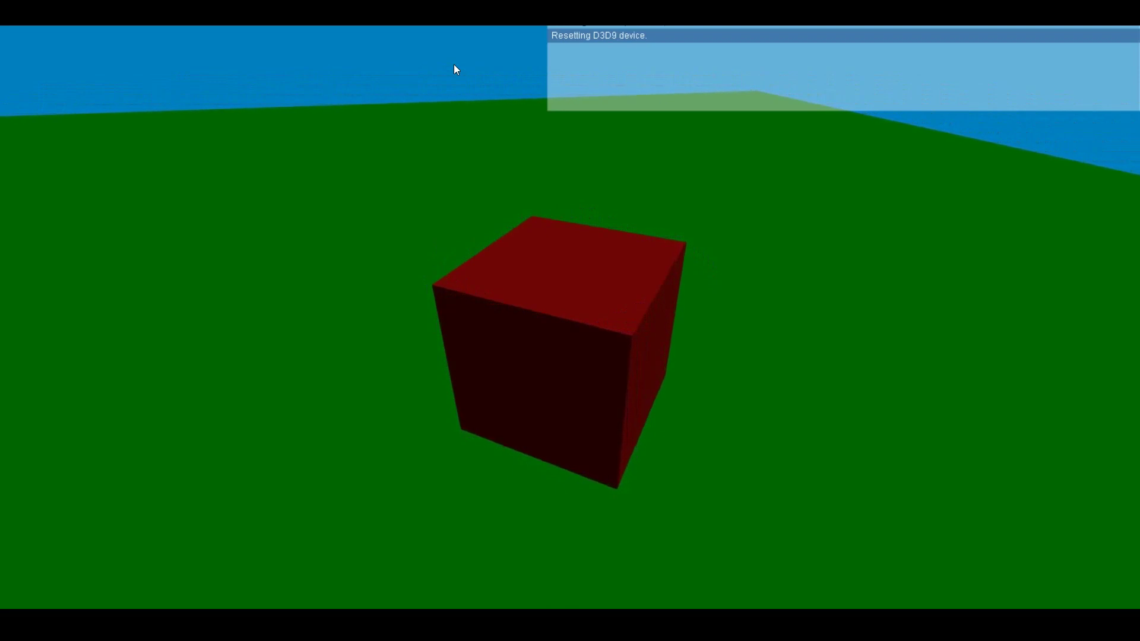
key(Right)
key(Left)
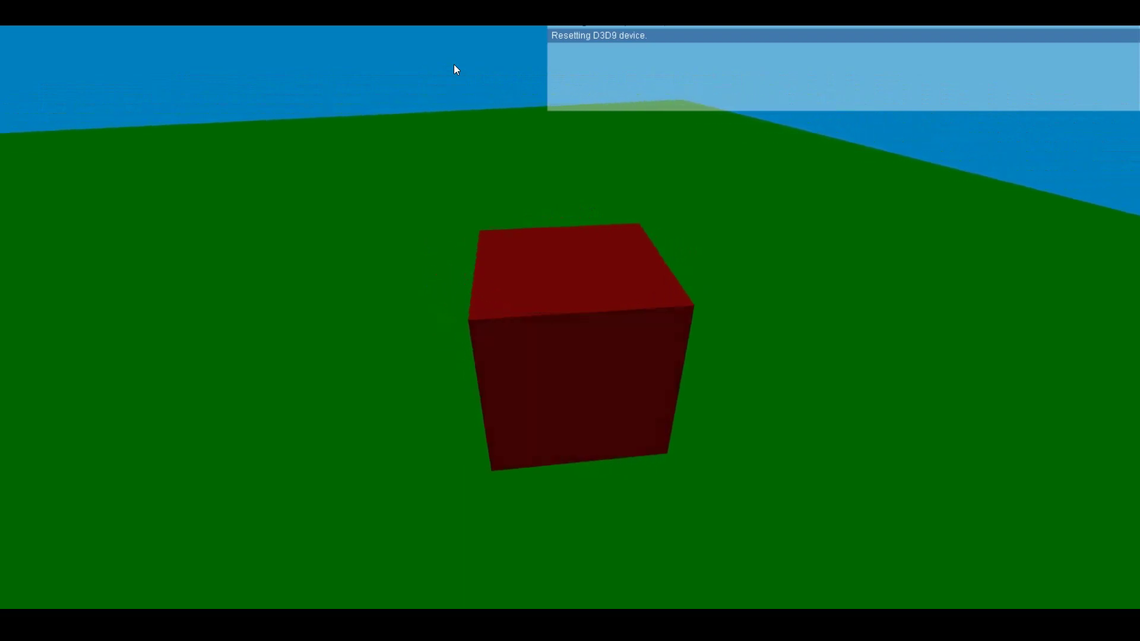
key(Right)
key(Left)
key(Right)
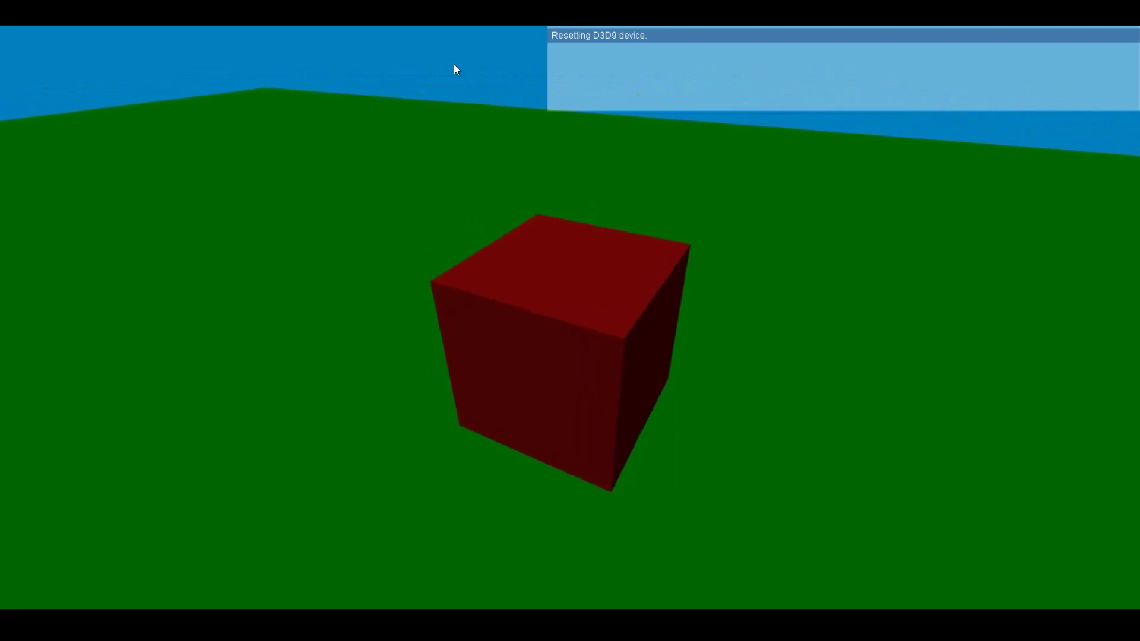
key(Left)
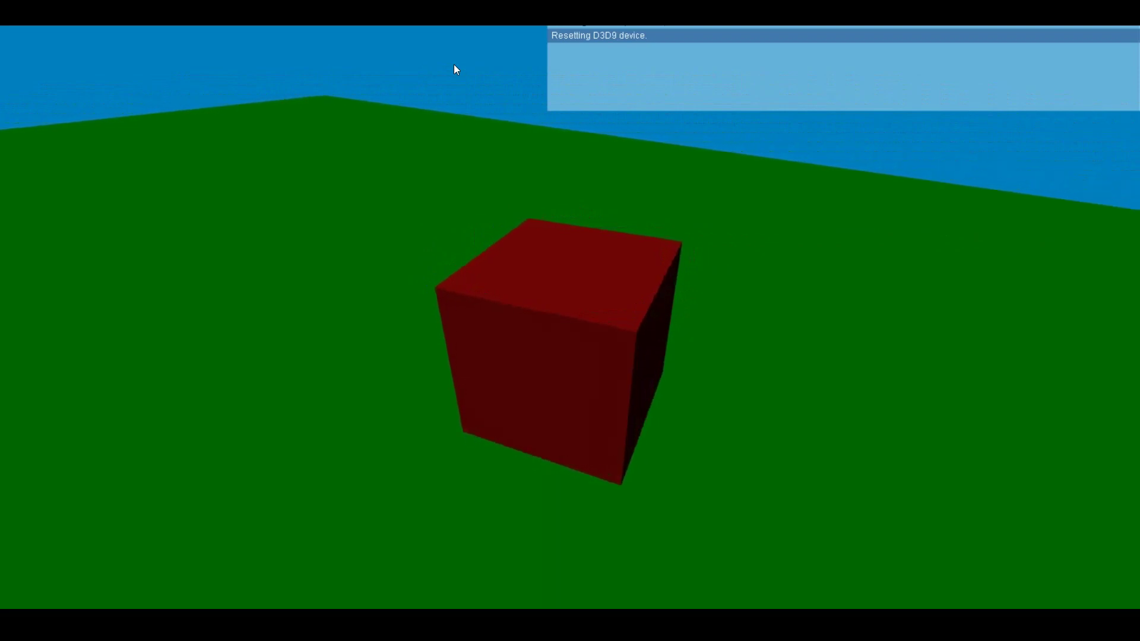
key(Left)
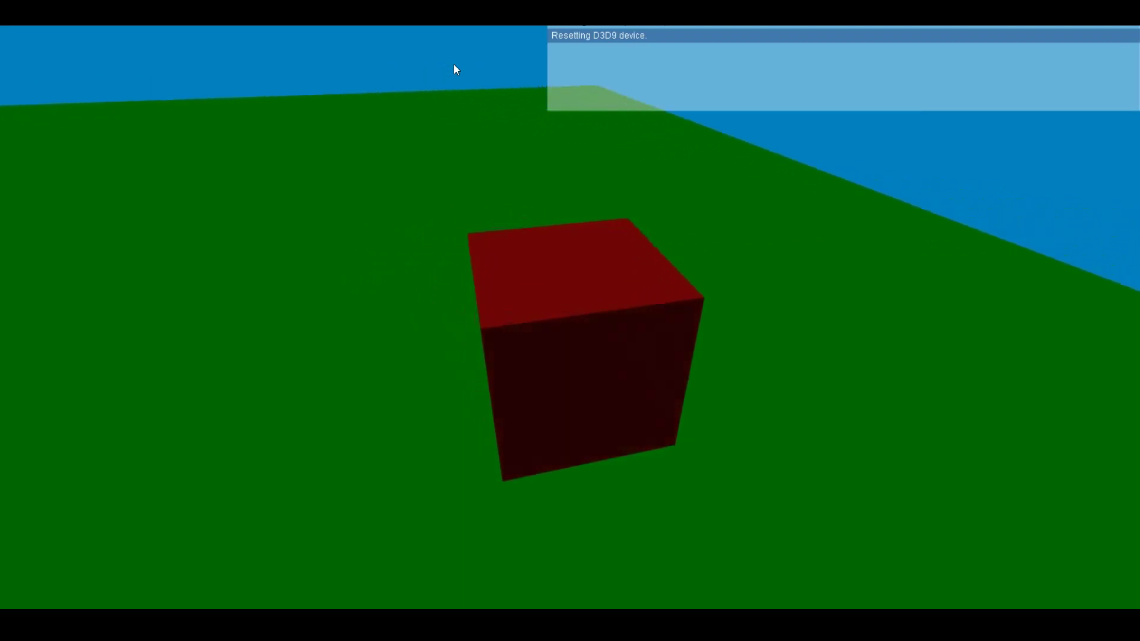
key(Left)
key(Escape)
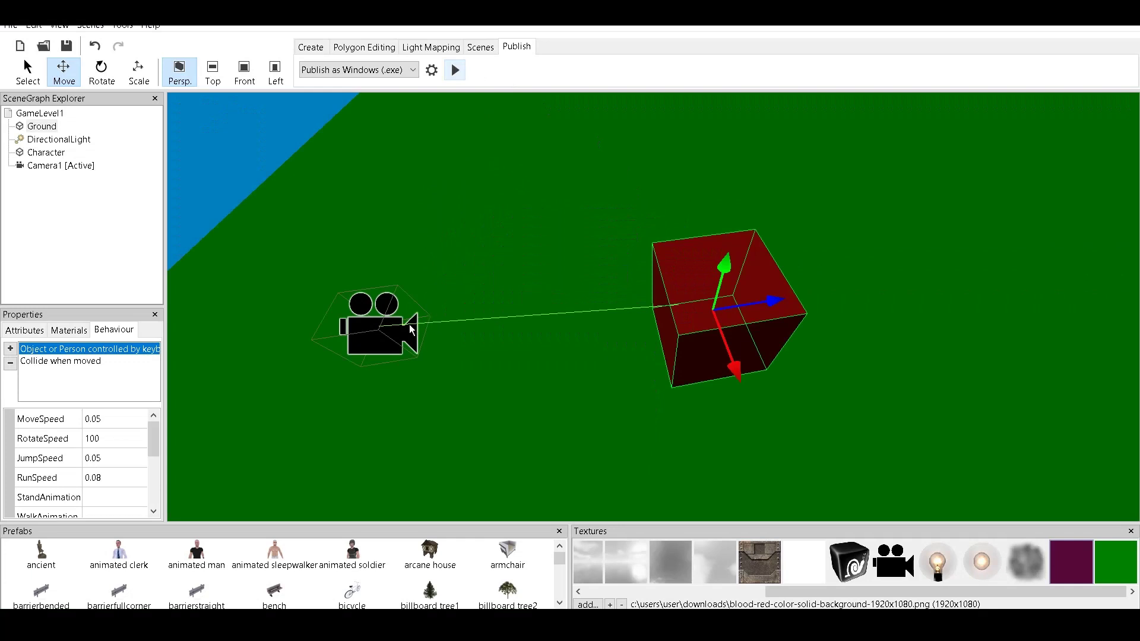
Step: Set the follow smoothing of Camera1's 3rd person camera behavior to 10
click(382, 344)
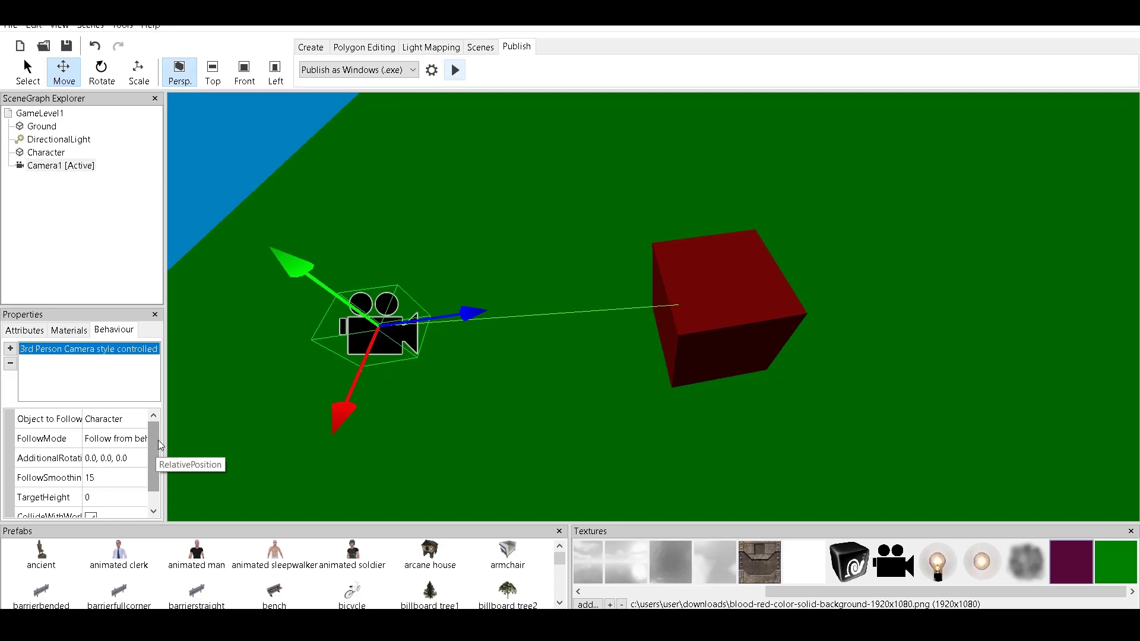
drag(159, 445, 158, 462)
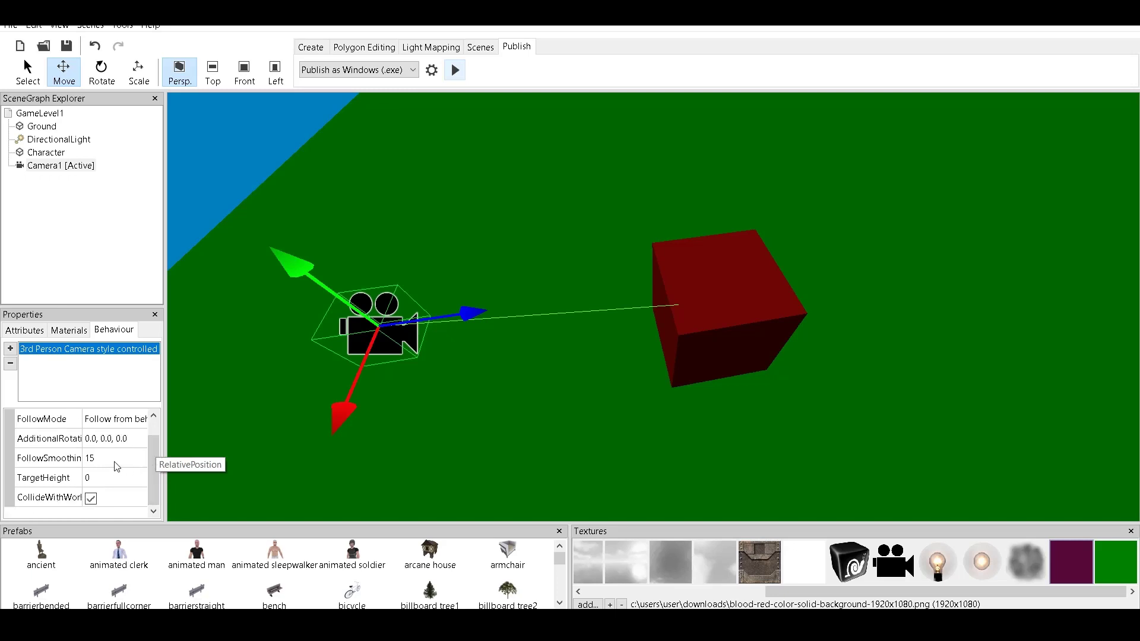
double_click(113, 462)
text(10)
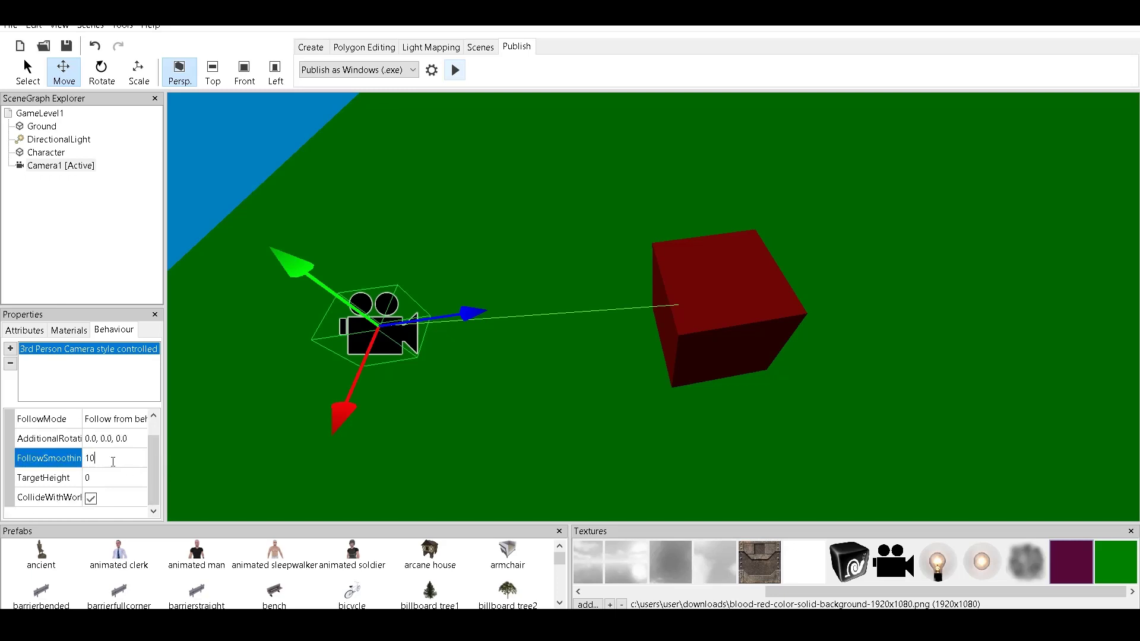
key(Return)
Step: Try target heights of 5, 4 and 10 in Camera1's 3rd person camera behavior
double_click(111, 481)
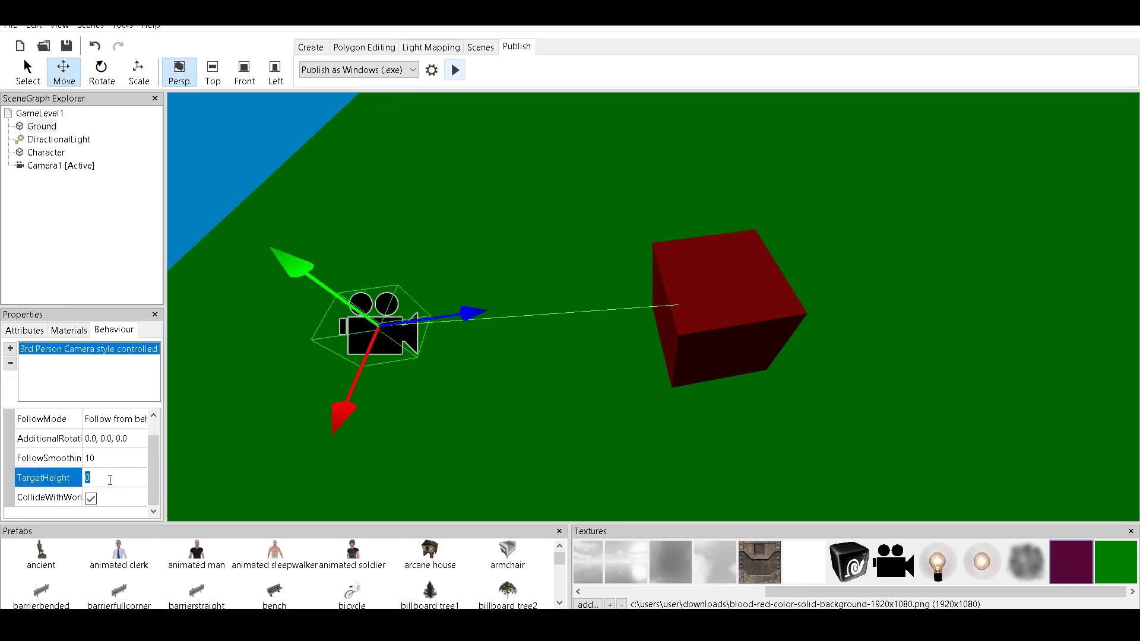
double_click(110, 481)
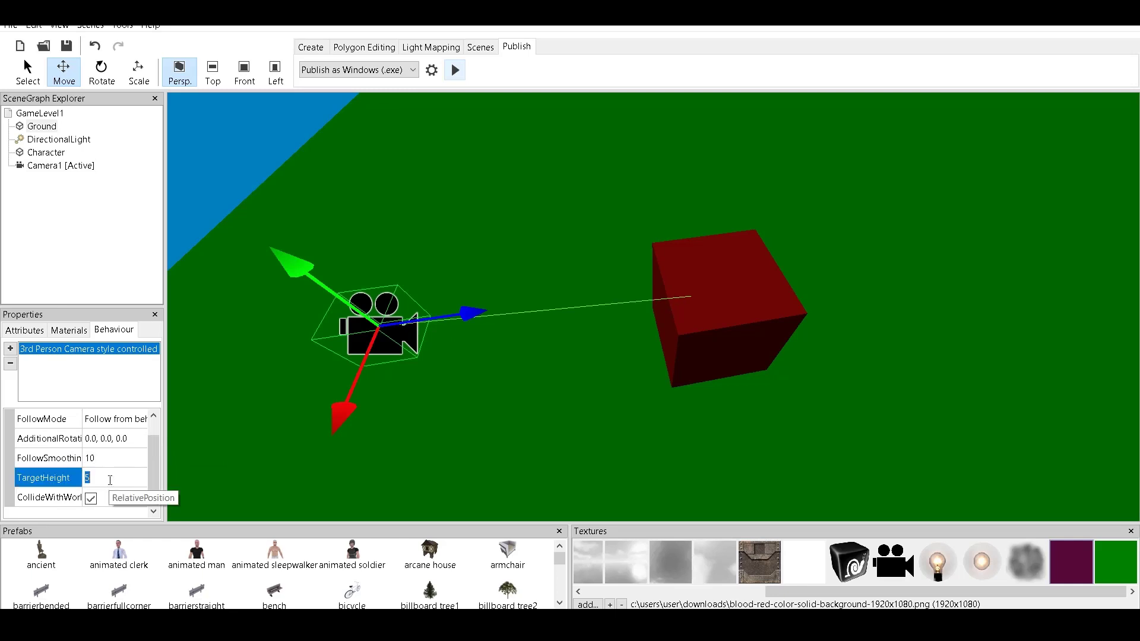
text(4)
key(Return)
double_click(111, 481)
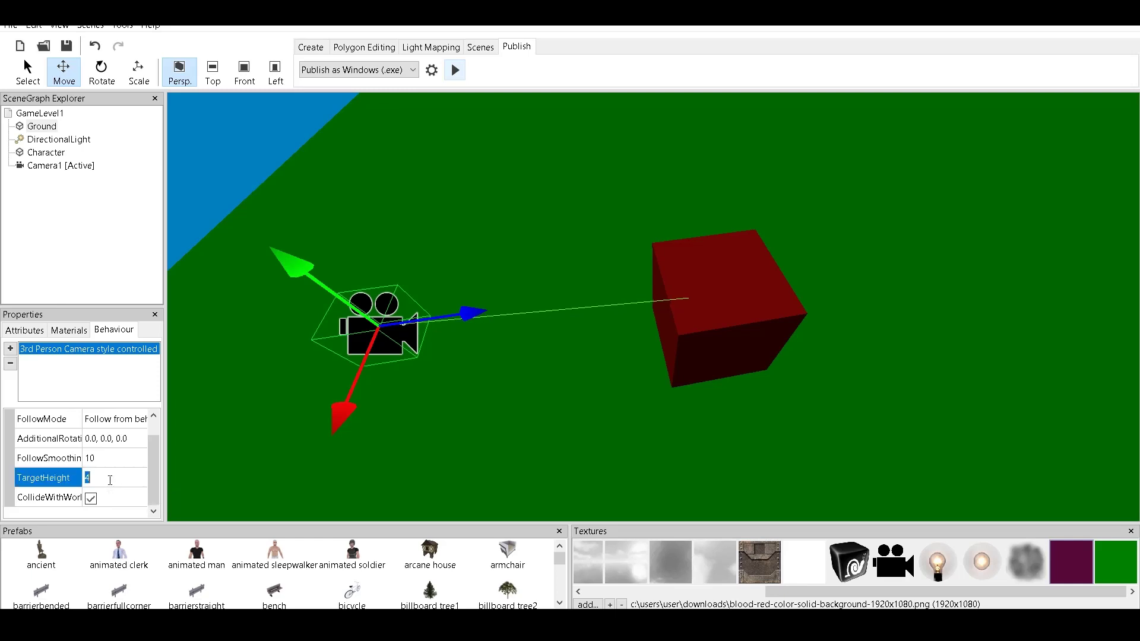
double_click(110, 481)
text(10)
key(Return)
Step: Set the target height of Camera1's 3rd person behavior to 20 and test the game briefly
double_click(110, 481)
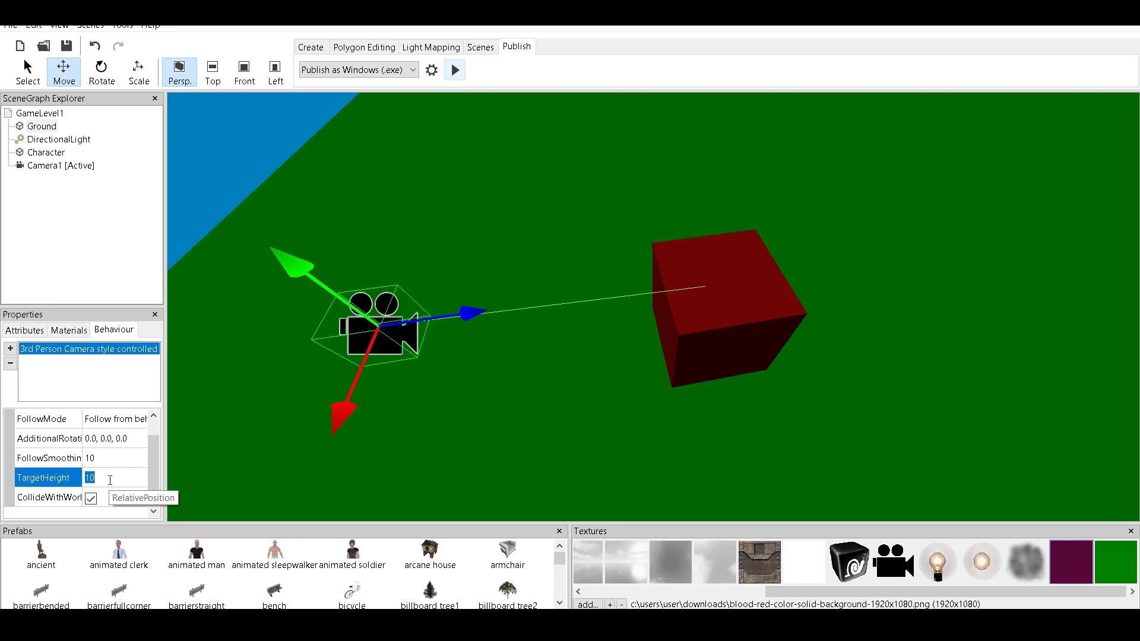
text(20)
key(Return)
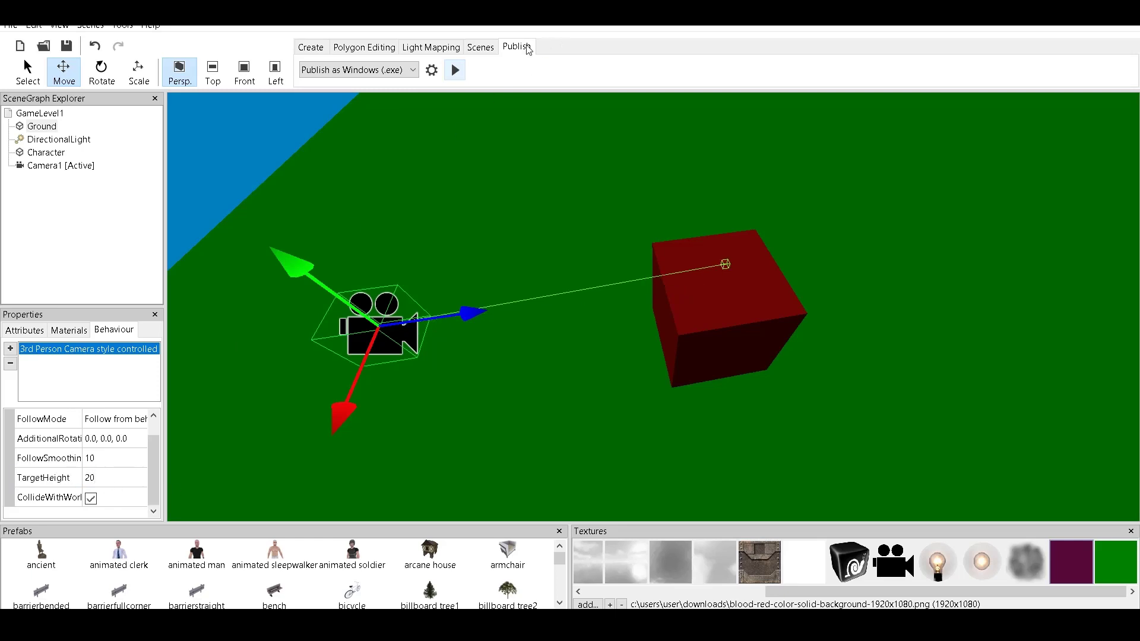
click(456, 70)
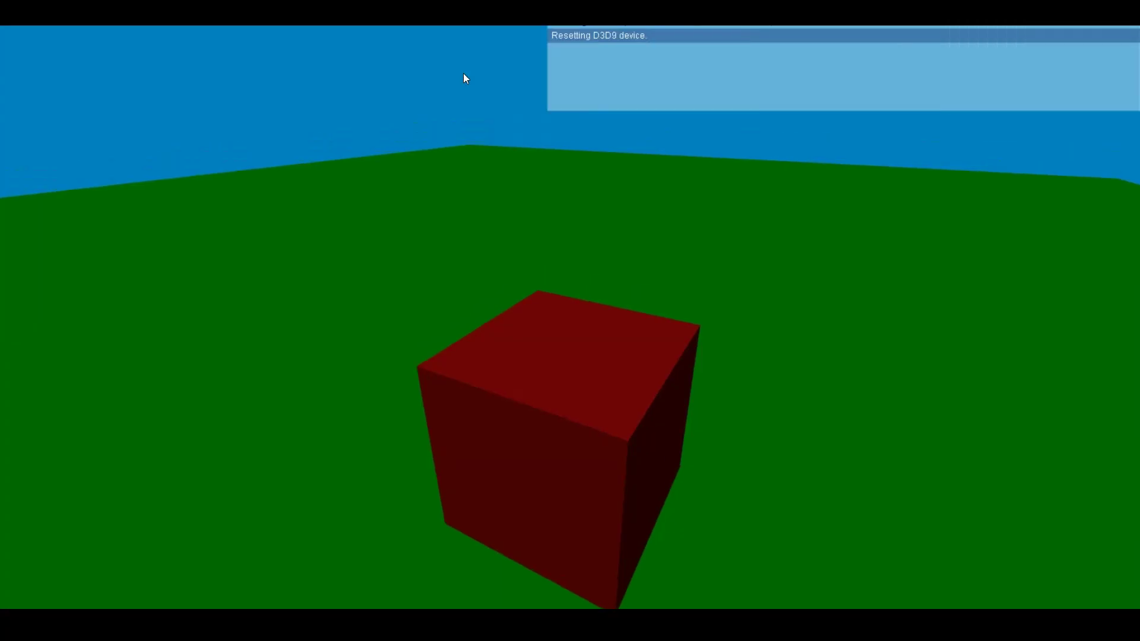
key(Escape)
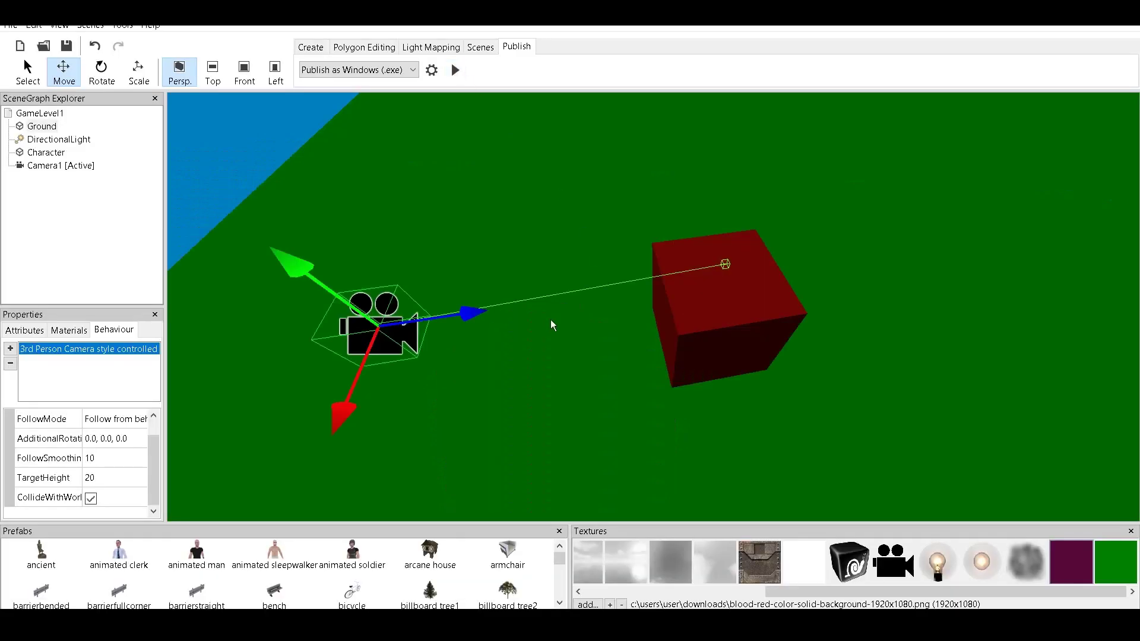
Step: Move Camera1 sideways along its red axis until it sits straight behind the cube, checking the alignment with test runs
drag(556, 348, 639, 381)
drag(668, 385, 744, 353)
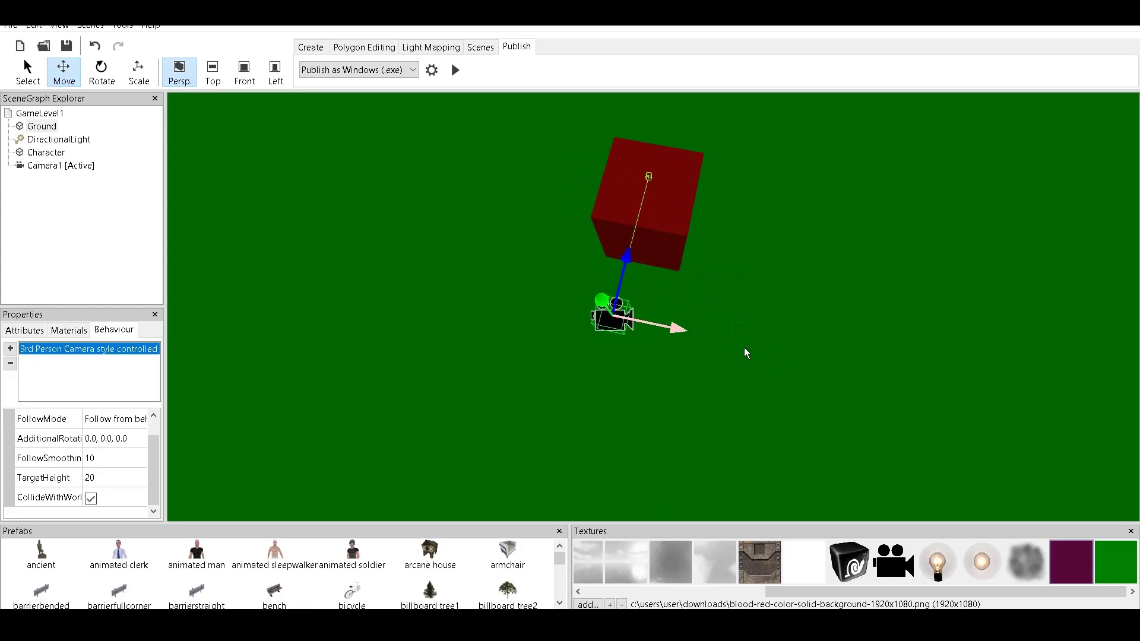
click(455, 70)
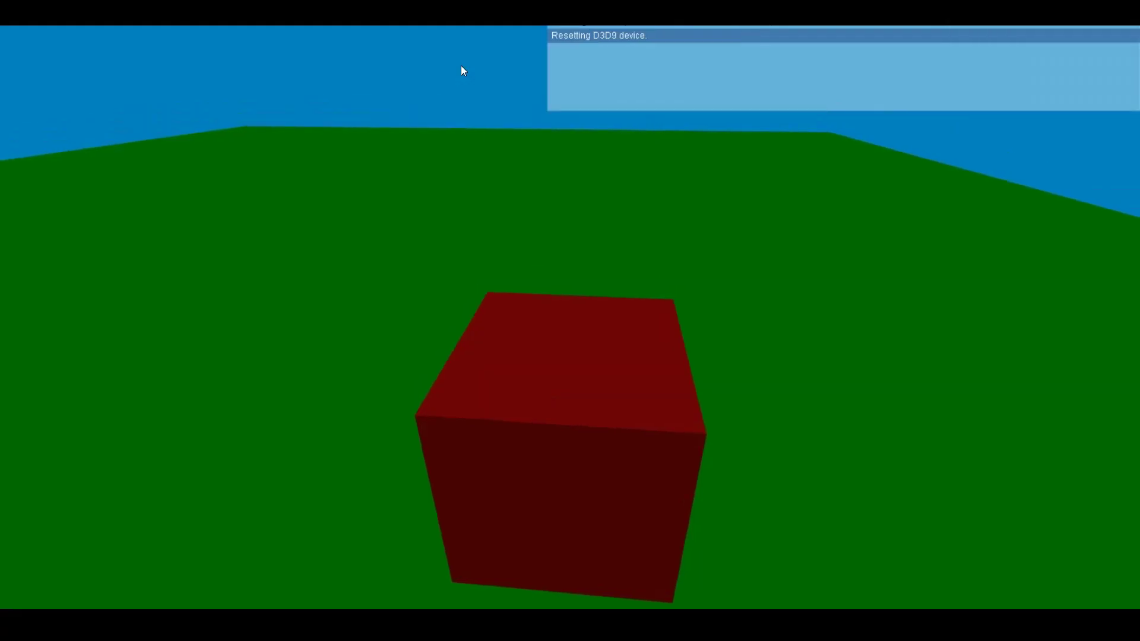
key(Escape)
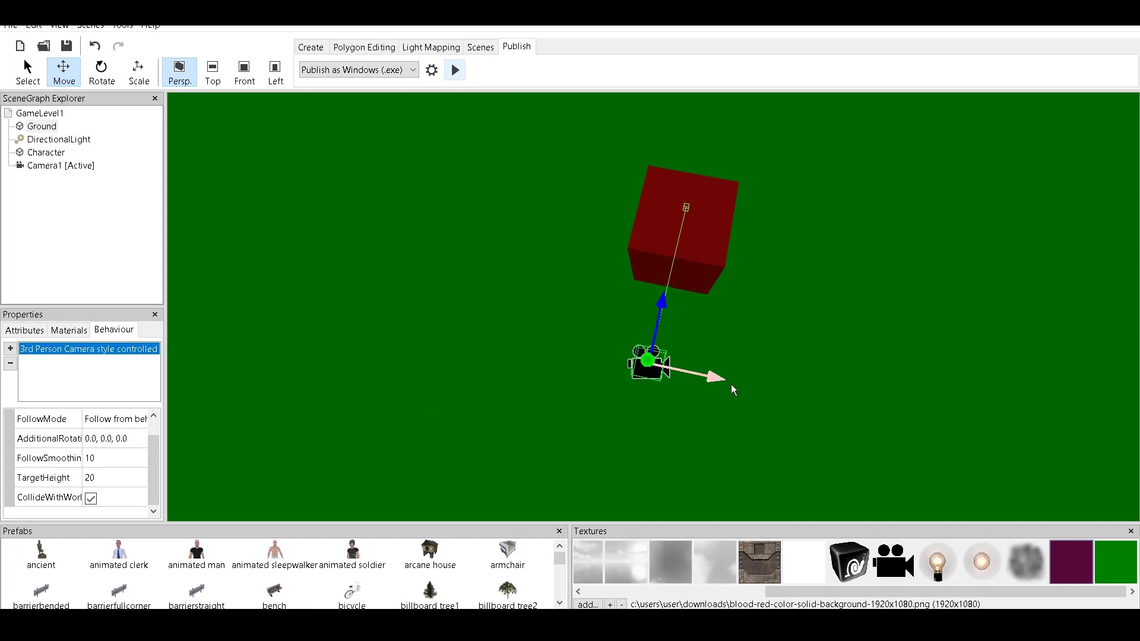
click(461, 68)
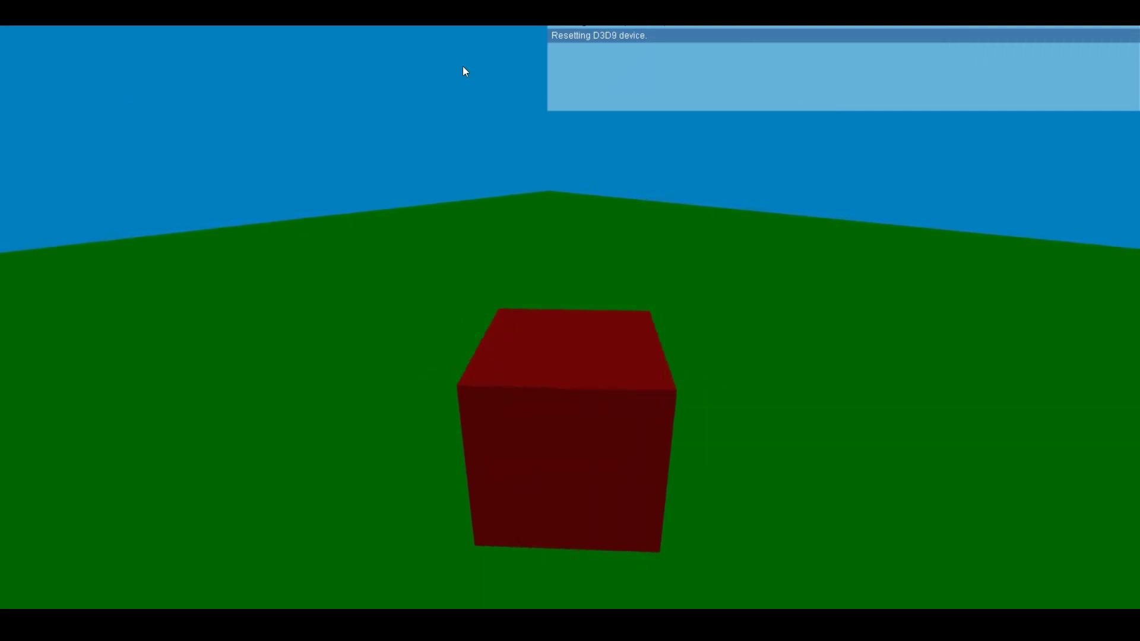
key(Escape)
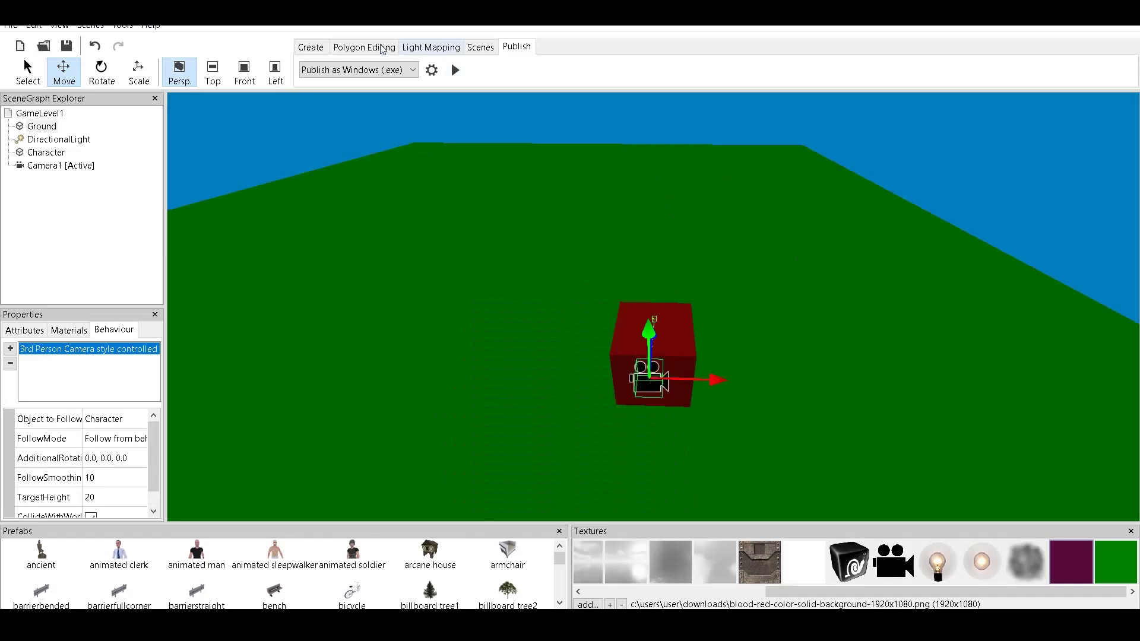
Step: Create a capped cylinder with radius 5.0, side count 8 and length 10.0
click(309, 49)
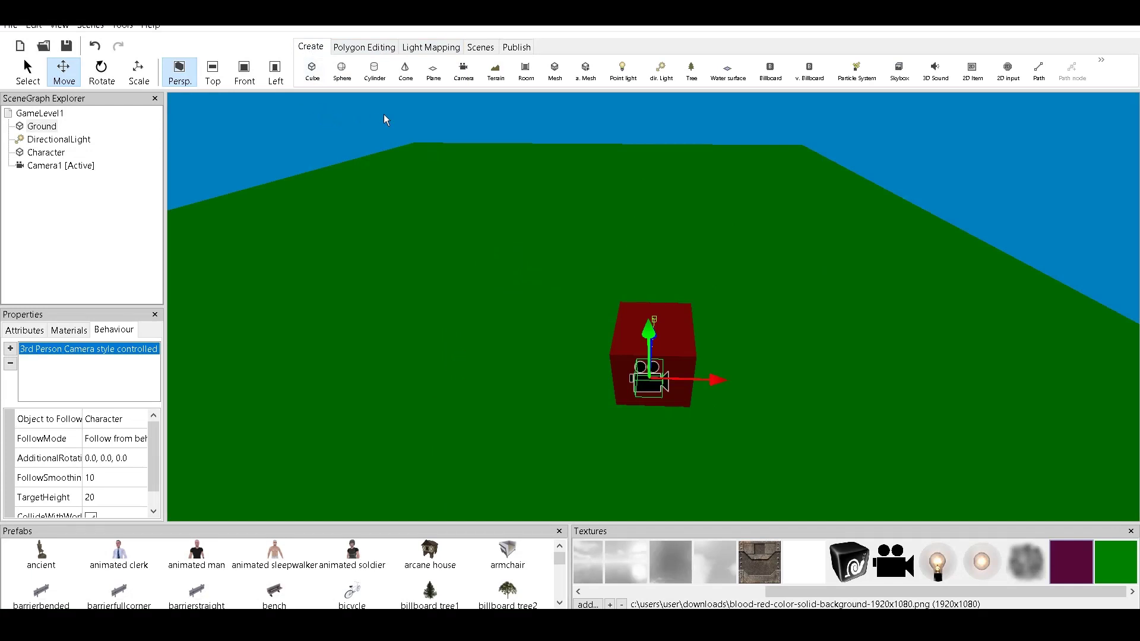
click(375, 70)
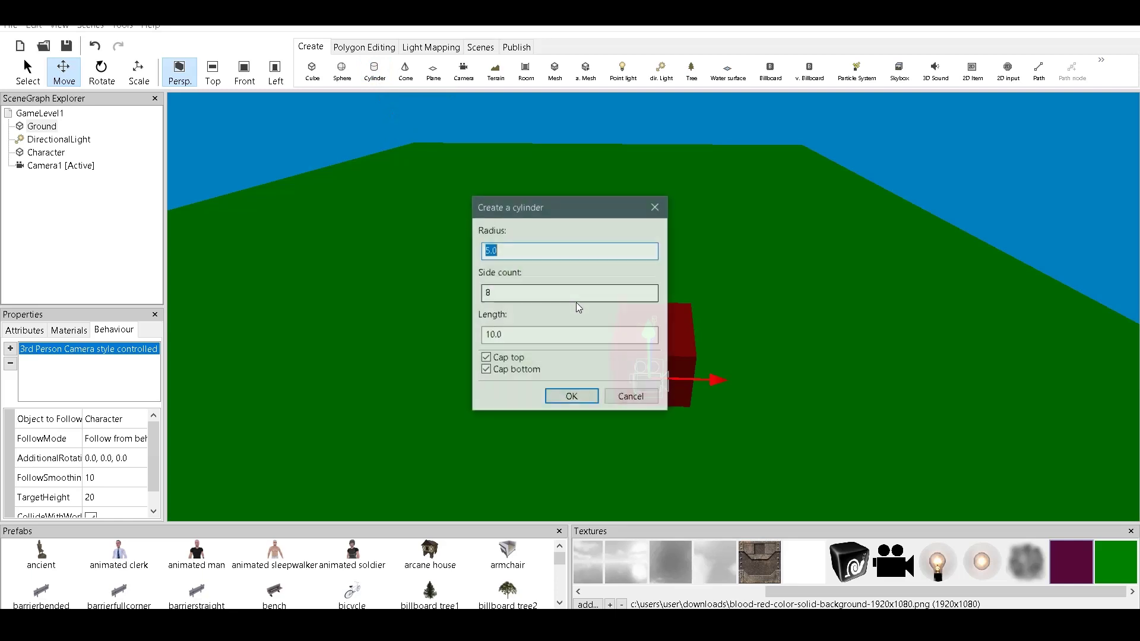
click(572, 397)
mouse_move(719, 308)
right_down()
mouse_move(697, 306)
mouse_move(711, 307)
right_up()
drag(764, 352, 641, 339)
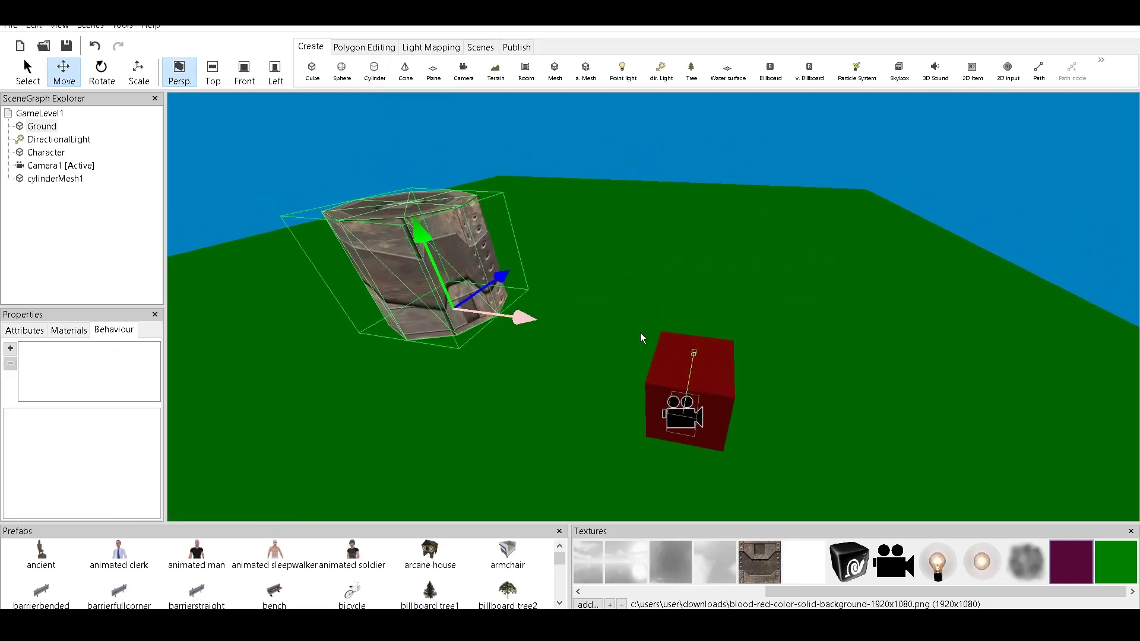
Step: Set the cylinder's scale to 1.0, 0.5, 1.0
click(23, 330)
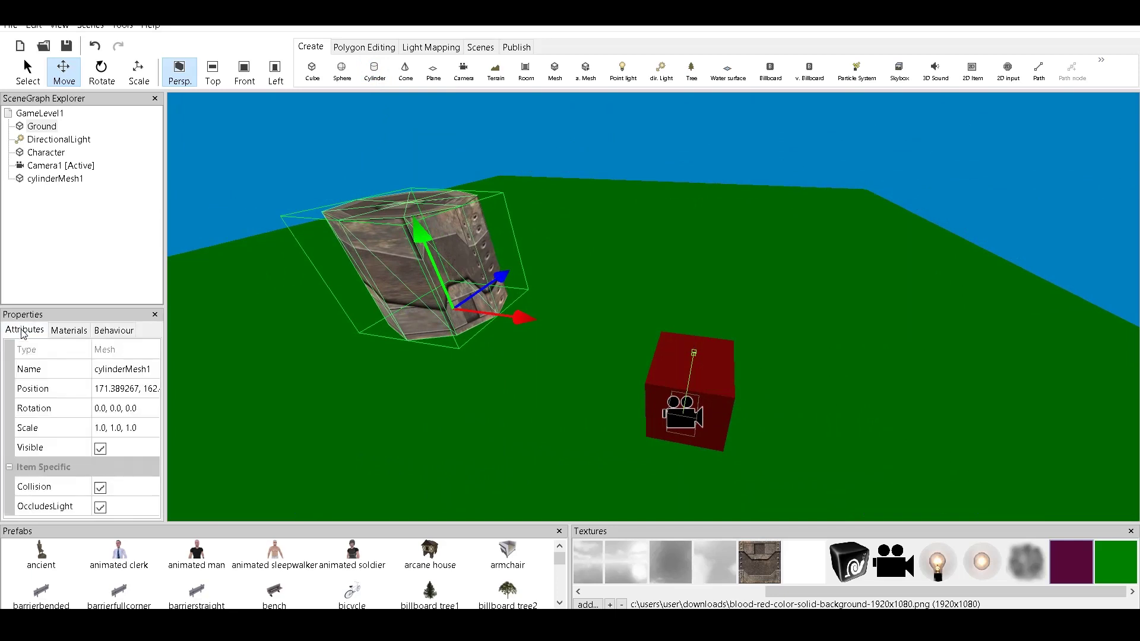
click(116, 429)
click(114, 428)
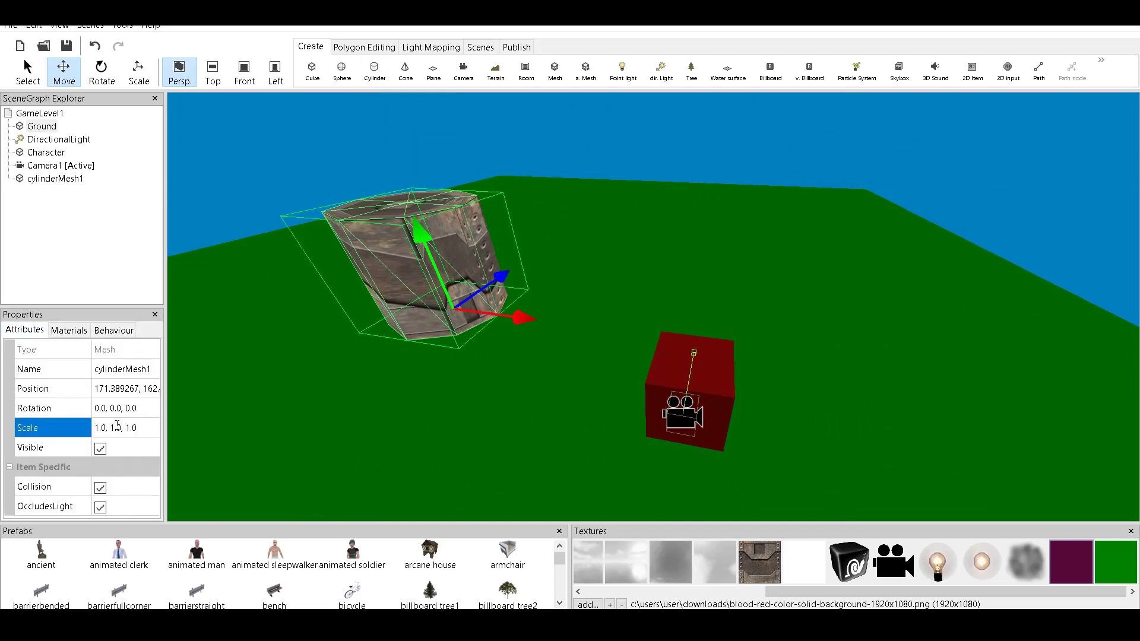
key(BackSpace)
key(BackSpace)
text(0.5)
key(Return)
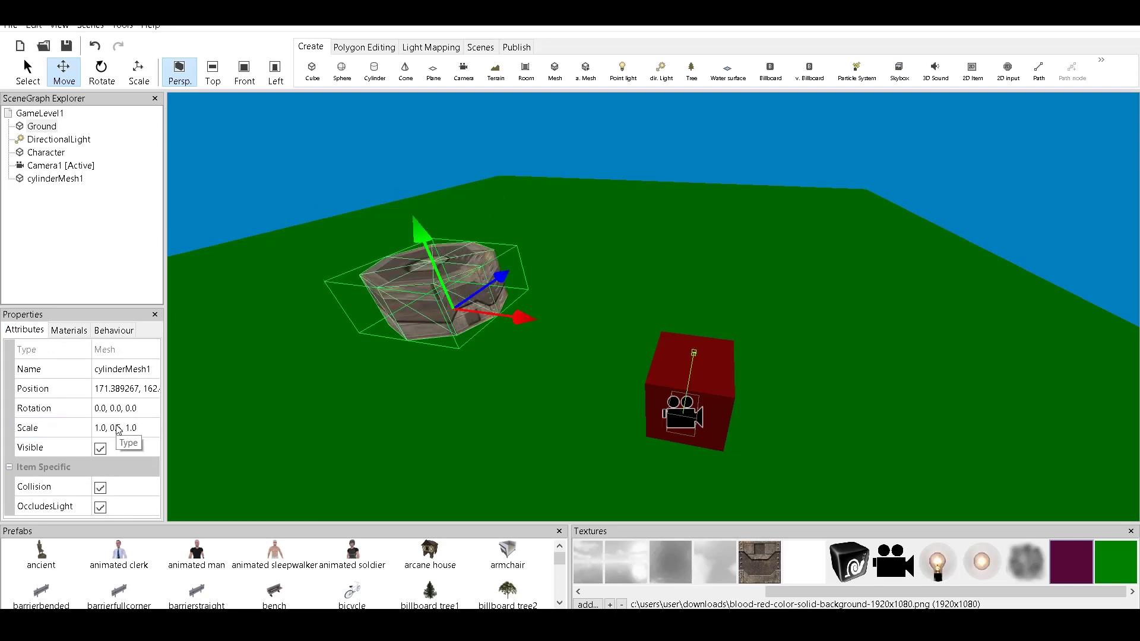
Step: Set the cylinder's scale to 0.5, 0.2, 0.5
click(118, 428)
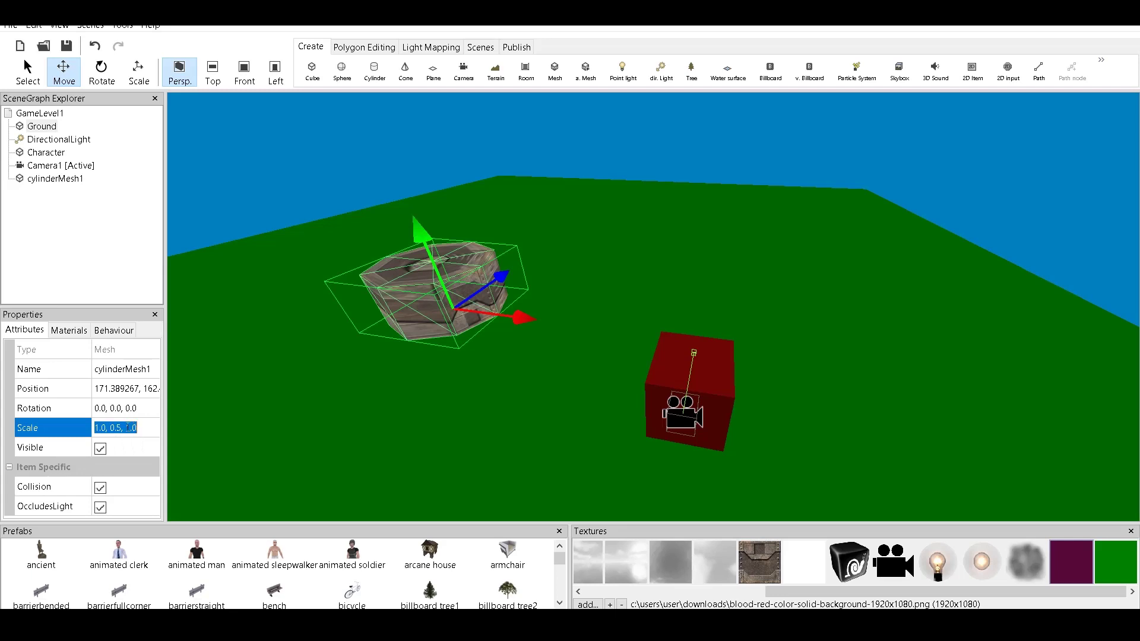
click(128, 427)
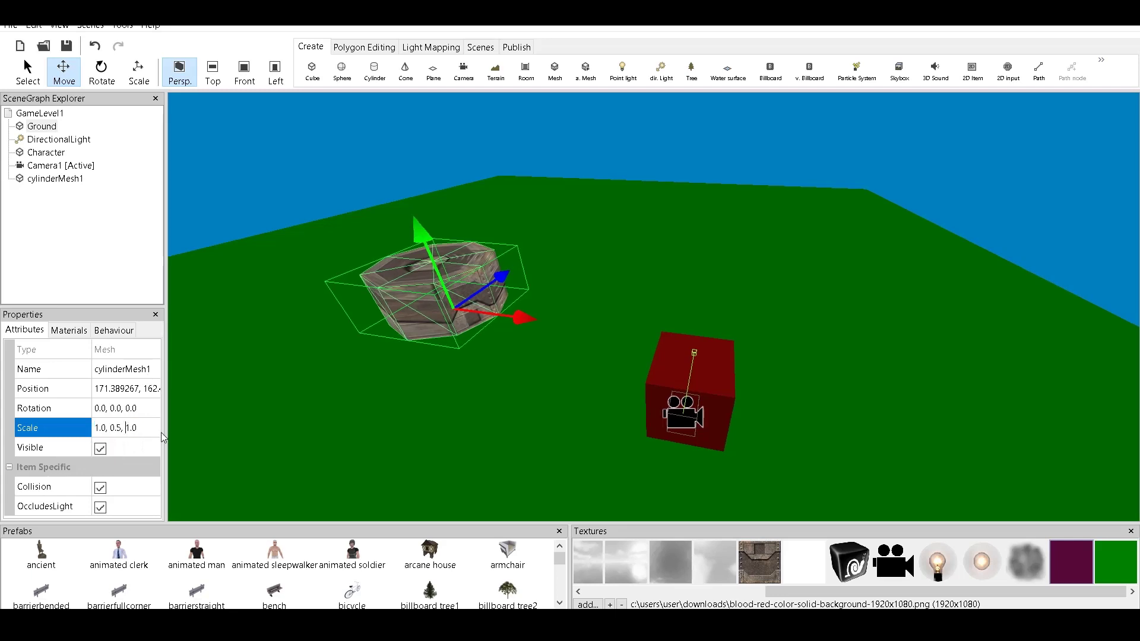
drag(144, 428, 101, 428)
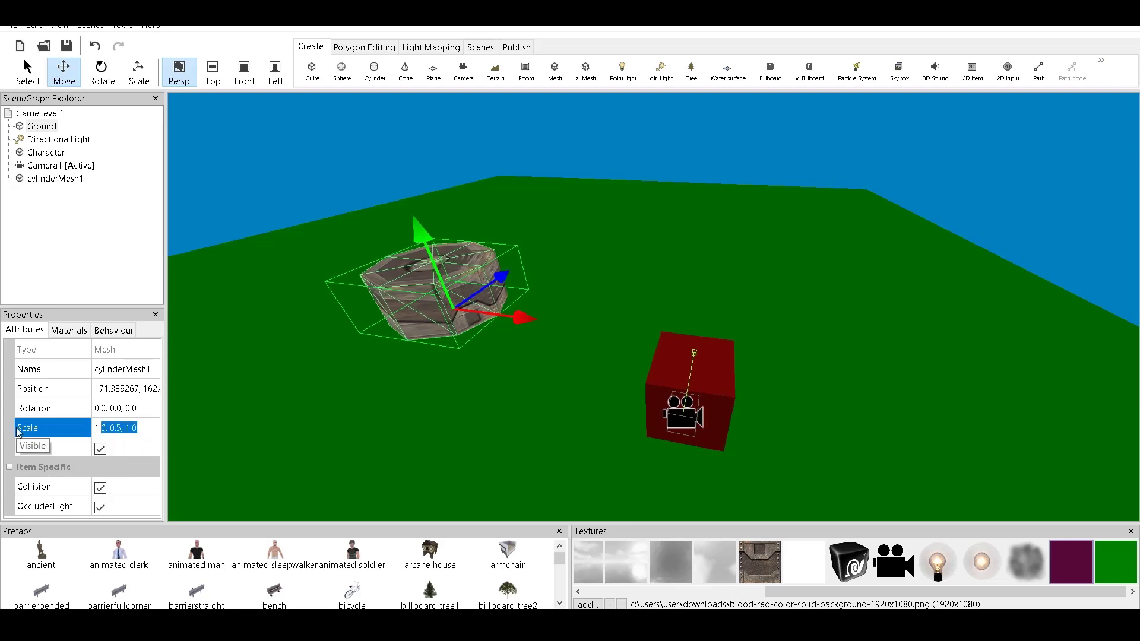
key(BackSpace)
key(BackSpace)
text(.2)
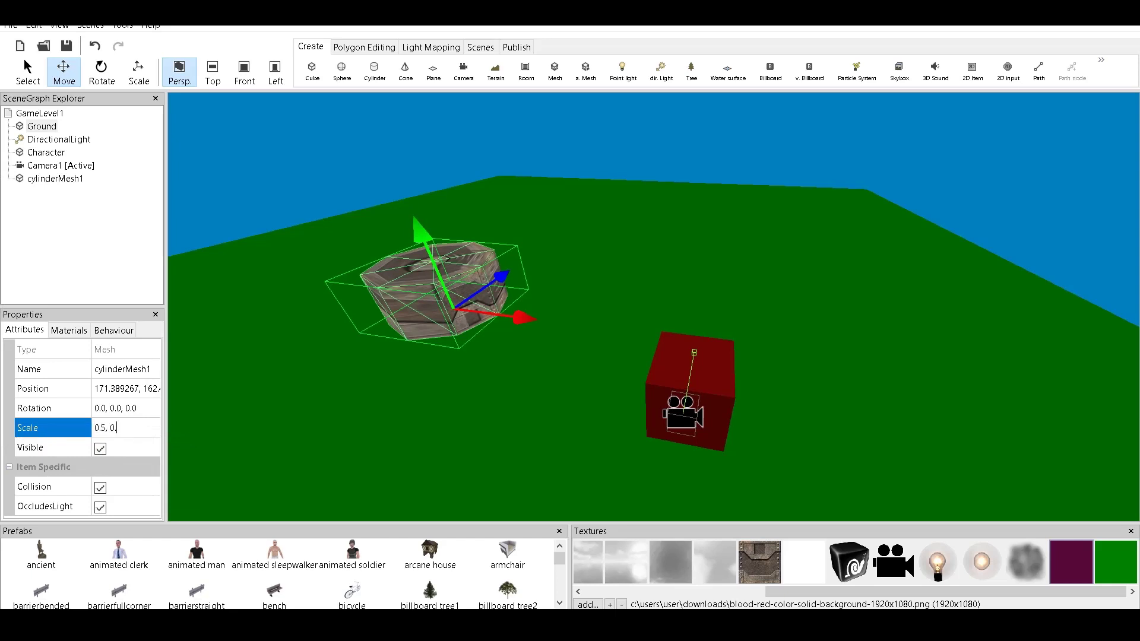
key(Return)
Step: Lower the cylinder toward the ground to a height of about 68 and shift it along its red axis to X about 207
scroll(386, 340, up, 3)
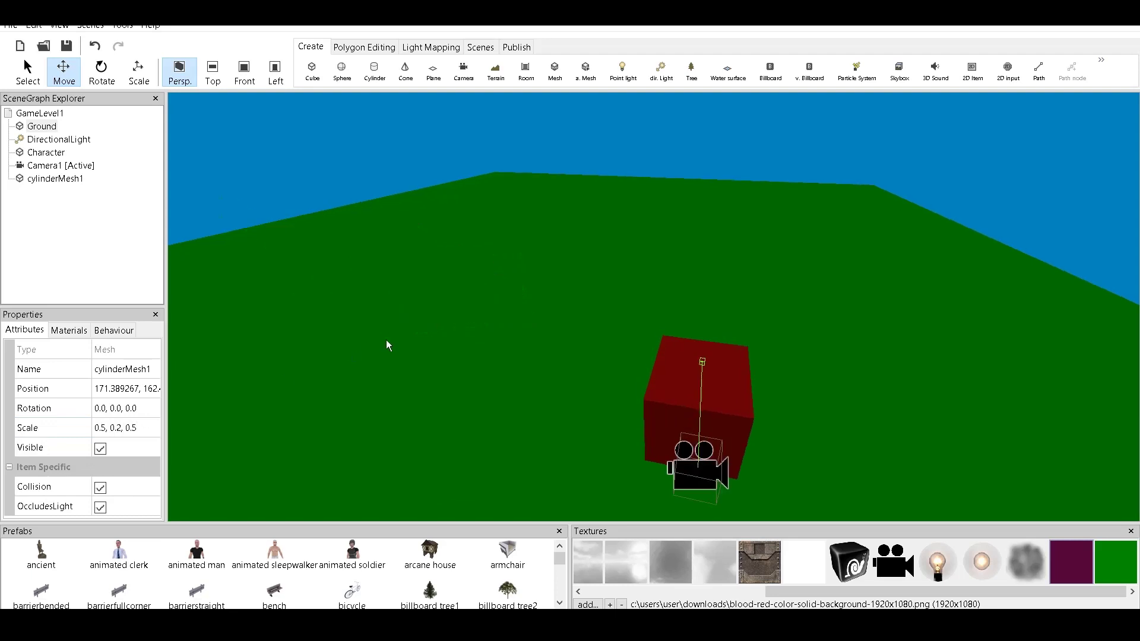
scroll(399, 307, down, 2)
drag(407, 267, 726, 363)
scroll(636, 125, up, 3)
scroll(641, 132, down, 3)
scroll(794, 348, down, 3)
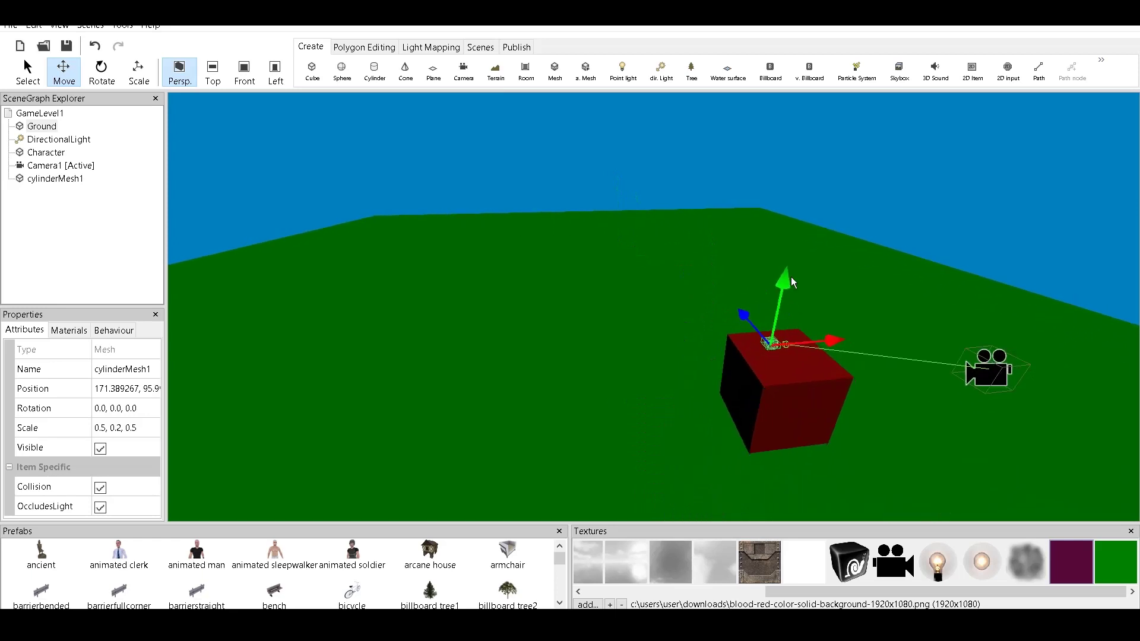
drag(788, 279, 780, 315)
drag(737, 385, 647, 305)
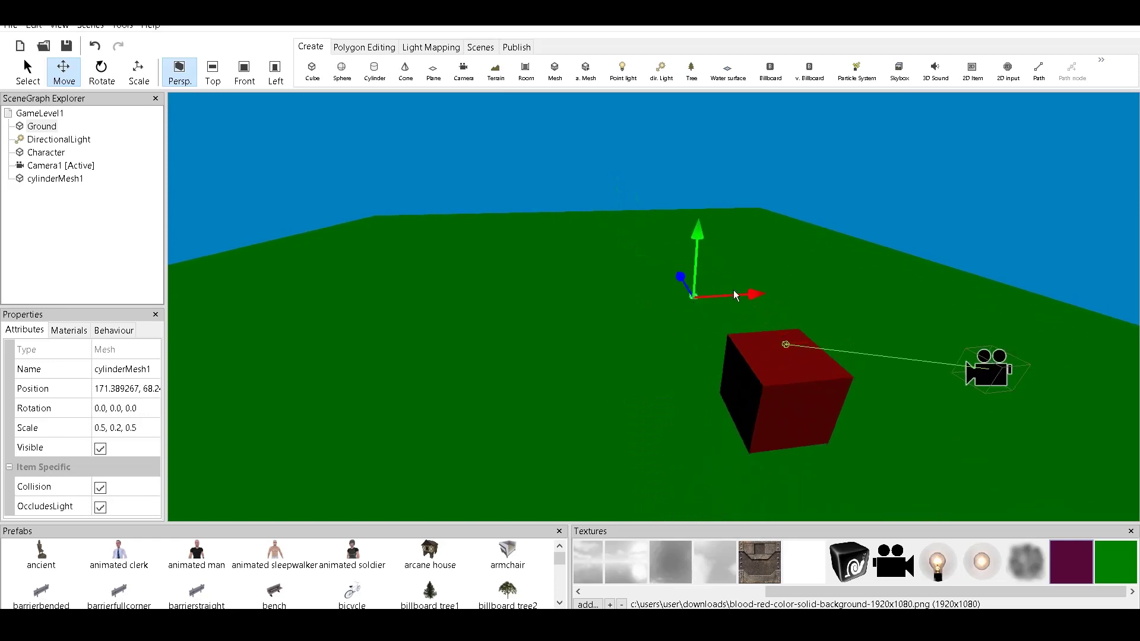
drag(740, 297, 777, 299)
Step: Test the game briefly to check the cylinder's size and placement relative to the cube
click(517, 47)
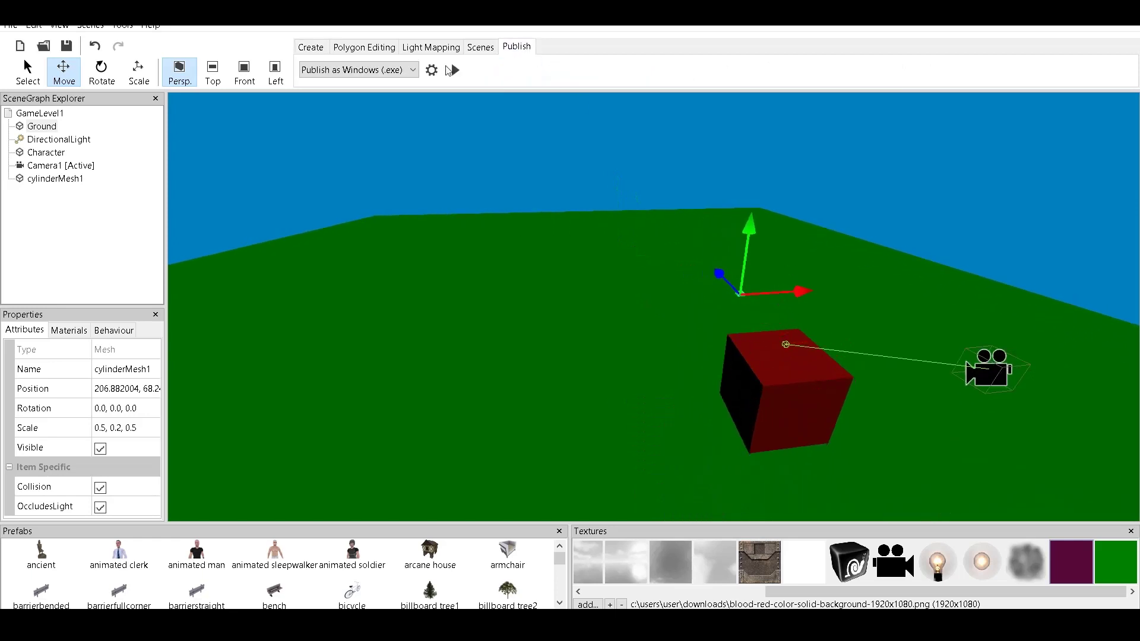
click(462, 74)
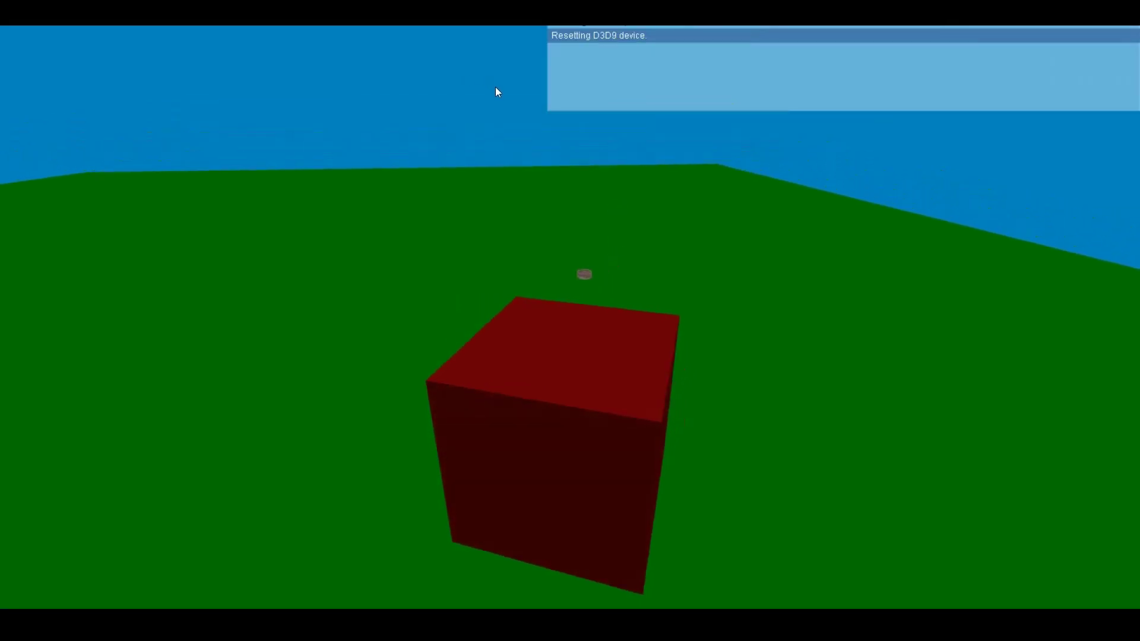
key(Escape)
Step: Set the cylinder's scale to 1.0, 0.4, 1.0 and test the game
click(157, 429)
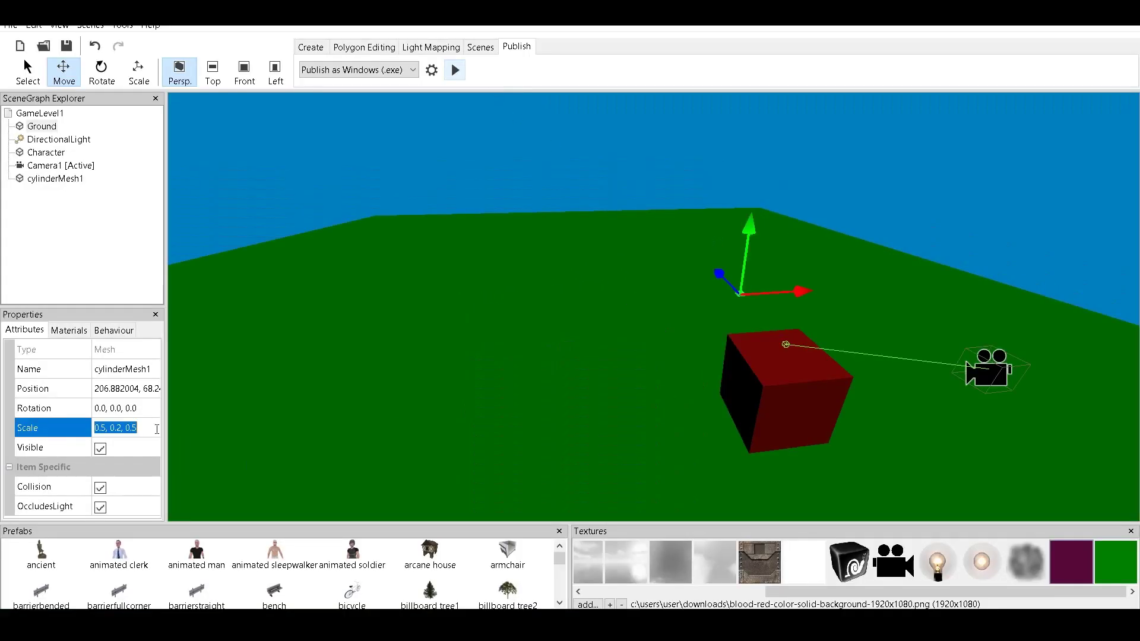
text(1.0, 0.4, 1)
key(Return)
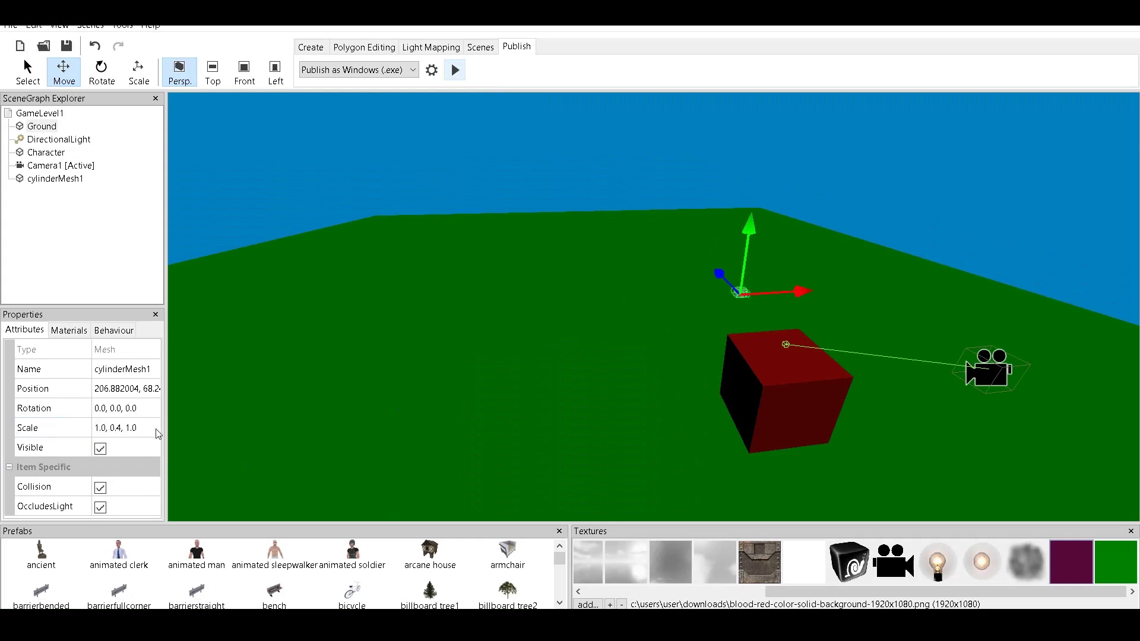
click(455, 70)
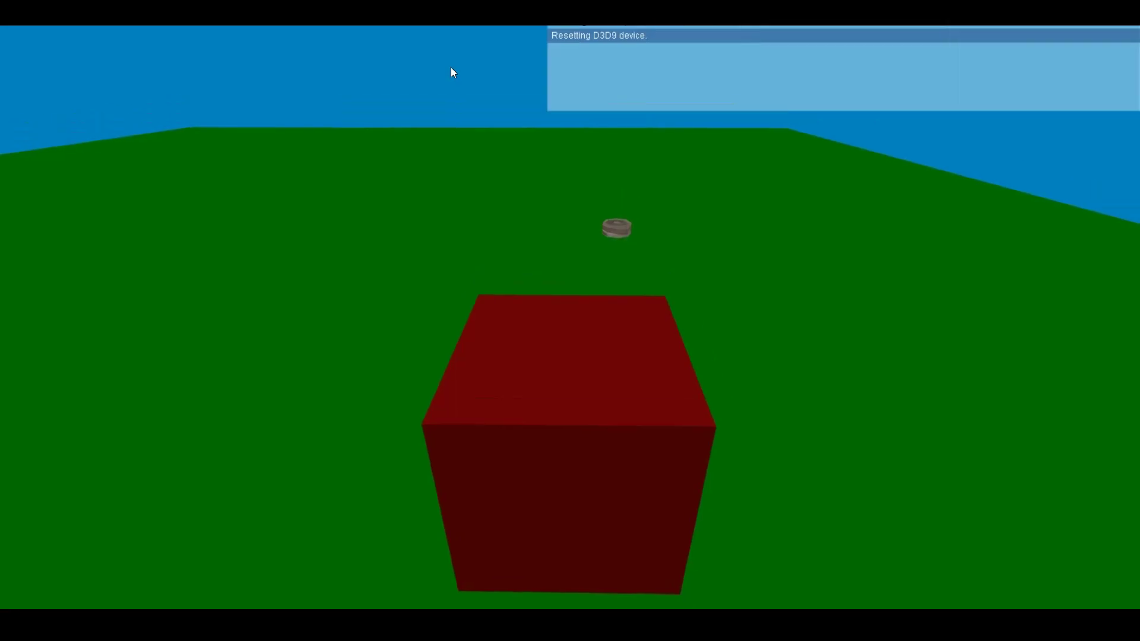
Step: Move the cylinder along its red axis to an X position of about 183
scroll(680, 277, up, 10)
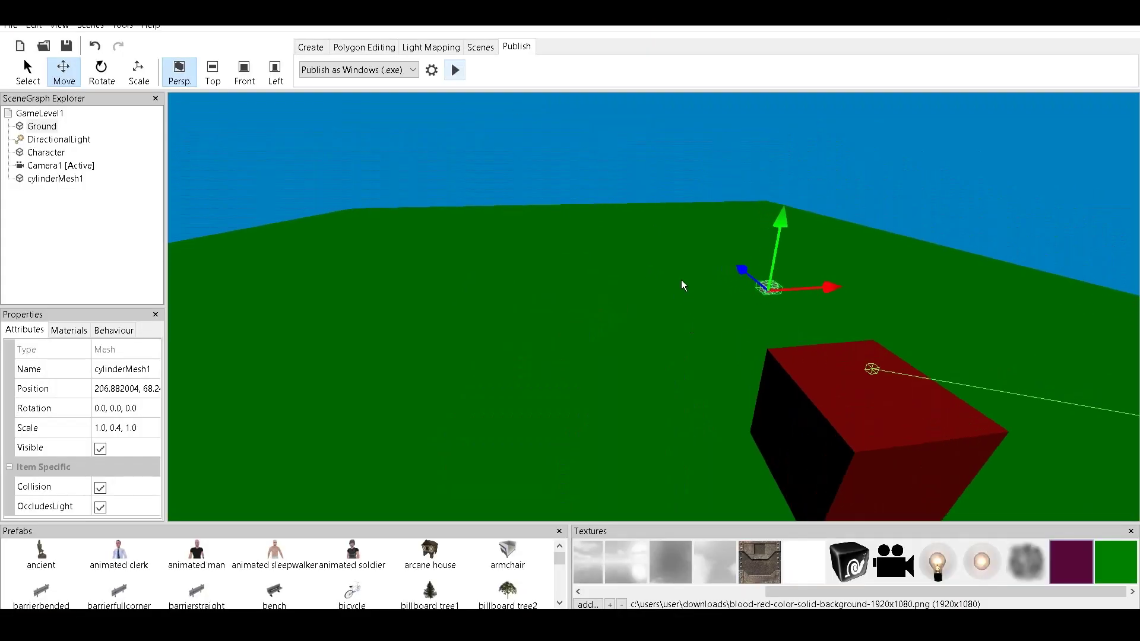
scroll(754, 263, down, 2)
middle_drag(754, 262, 672, 266)
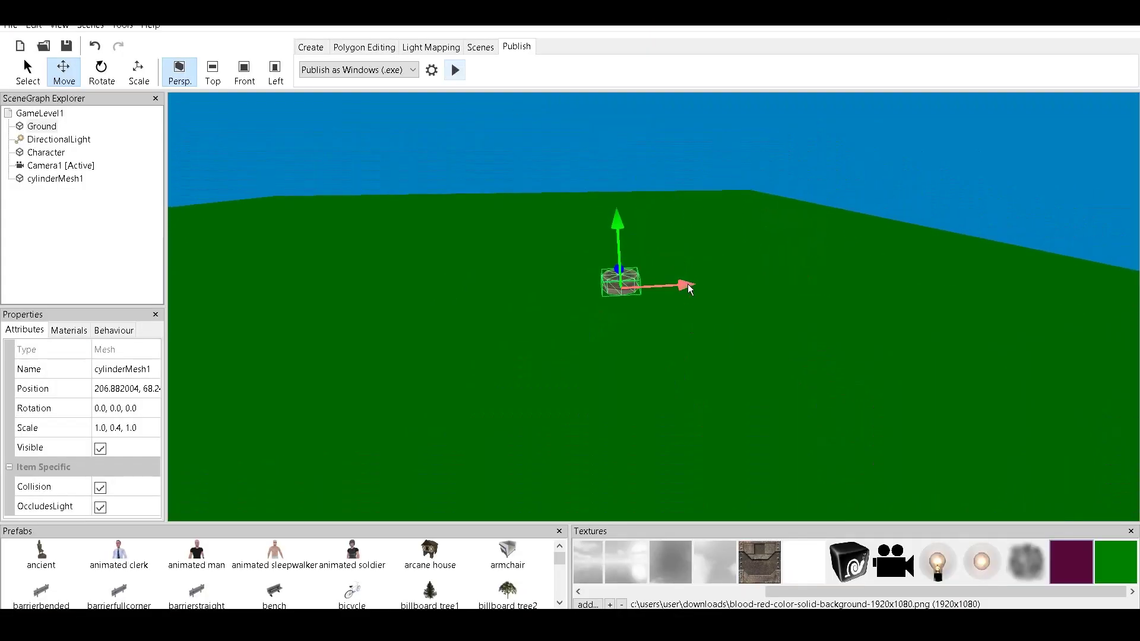
drag(687, 283, 586, 292)
scroll(656, 288, down, 2)
scroll(657, 333, up, 2)
scroll(657, 333, down, 1)
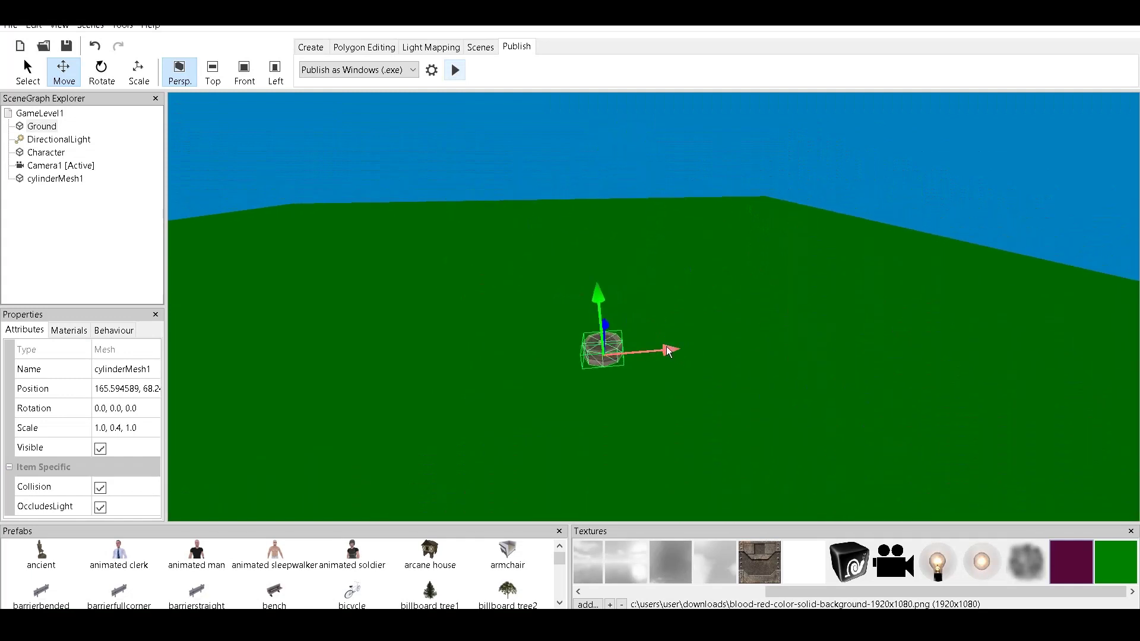
drag(659, 349, 732, 418)
scroll(711, 394, up, 2)
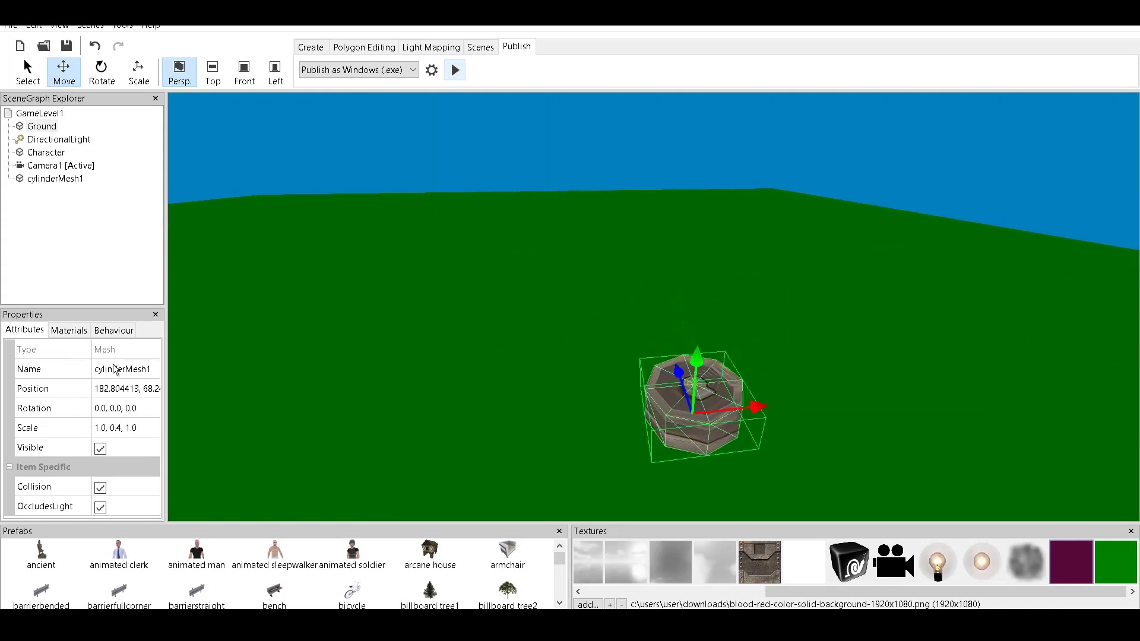
Step: Rename the cylinder as Coin
click(697, 410)
click(689, 423)
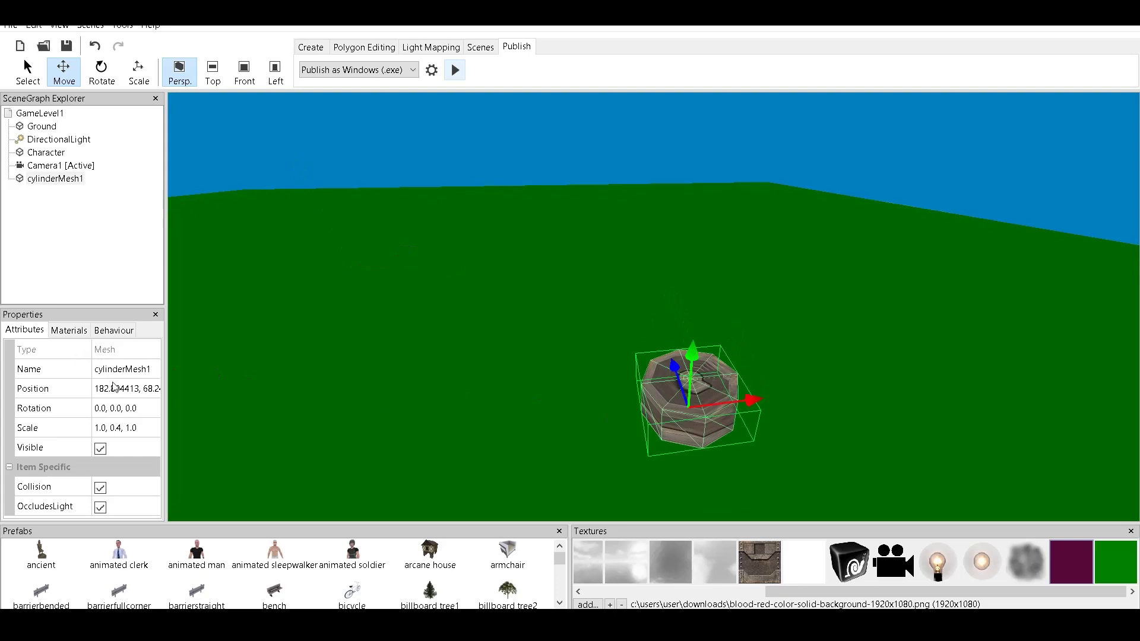
click(119, 369)
text(Coin)
key(Return)
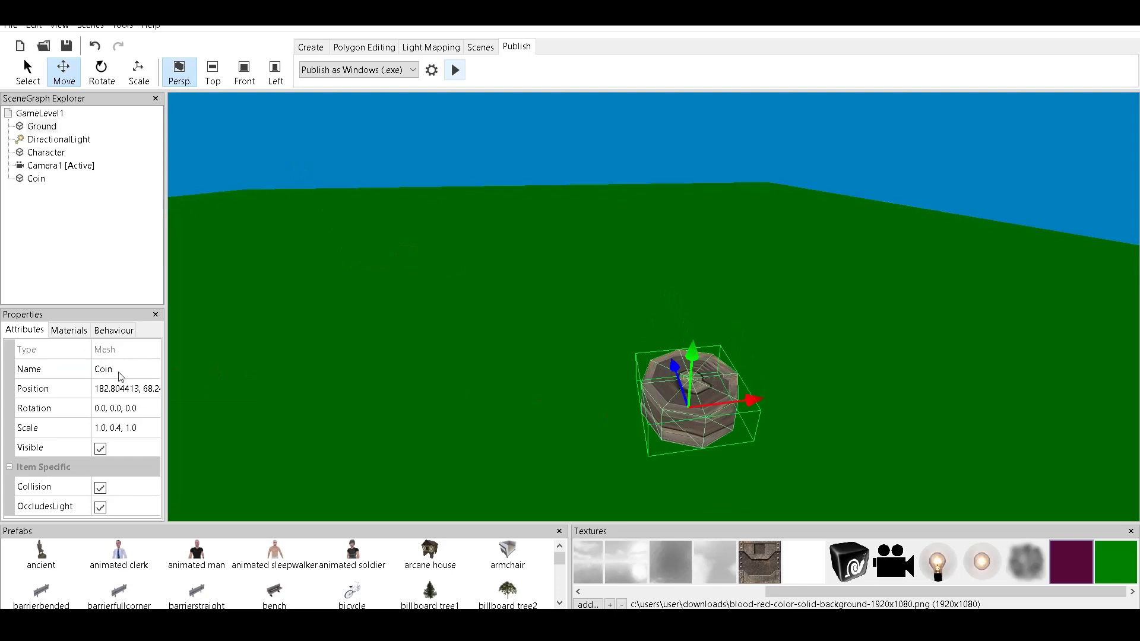
Step: Stand the Coin on its edge by rotating it to -90.0, 0.0, 0.0
click(99, 76)
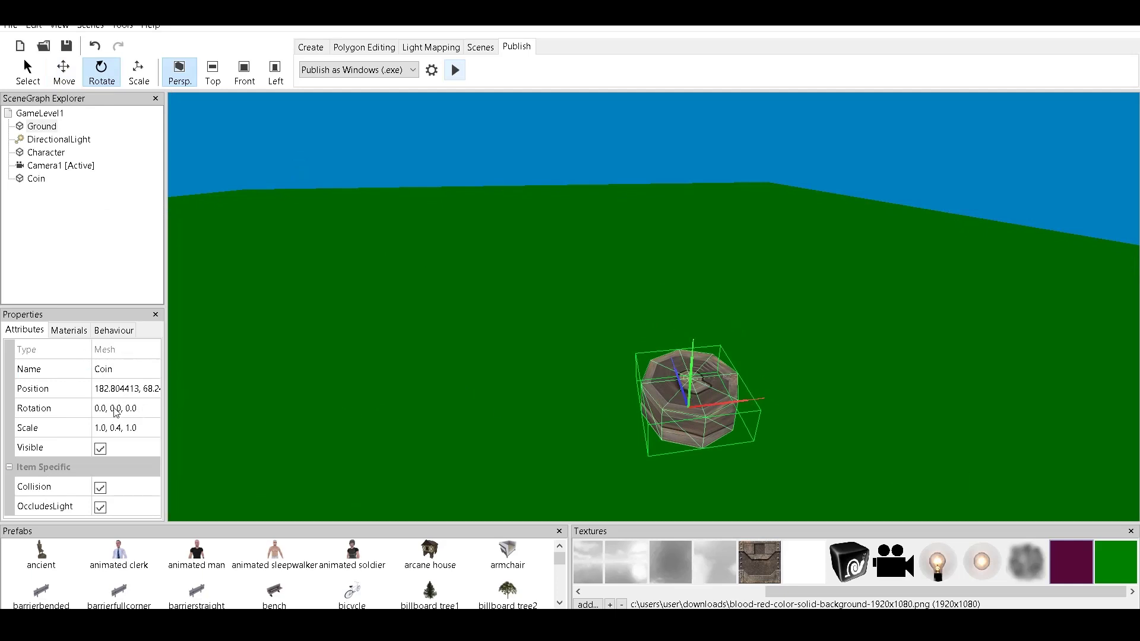
drag(730, 414, 720, 351)
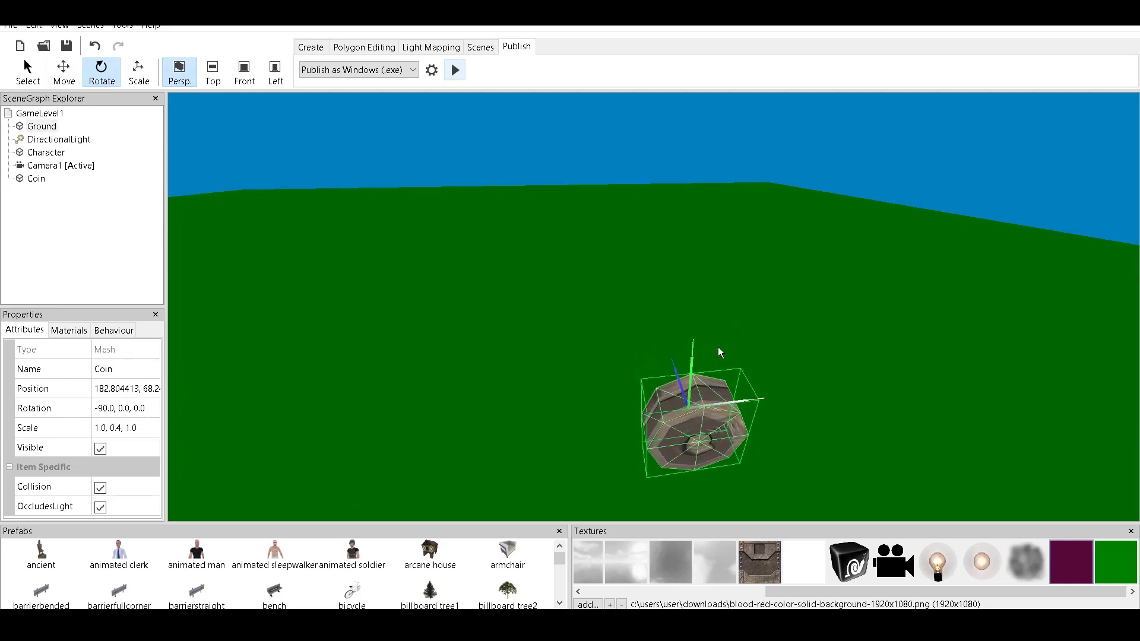
click(108, 413)
click(108, 411)
key(BackSpace)
text(0)
key(Return)
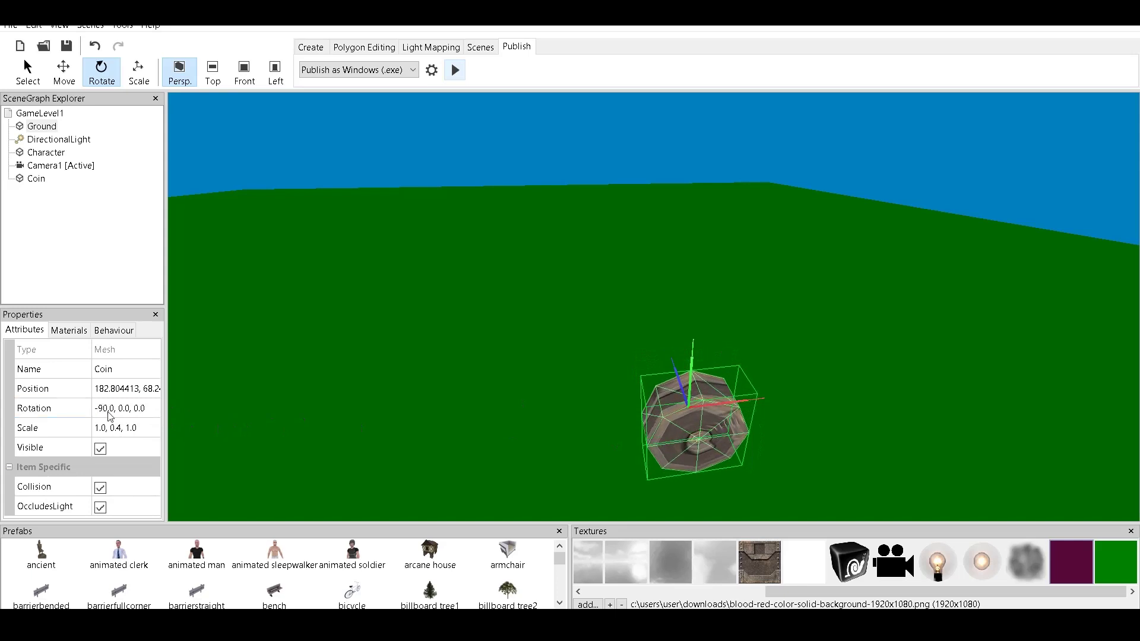
Step: Load images.png as a new texture and apply it to the Coin's material
click(65, 71)
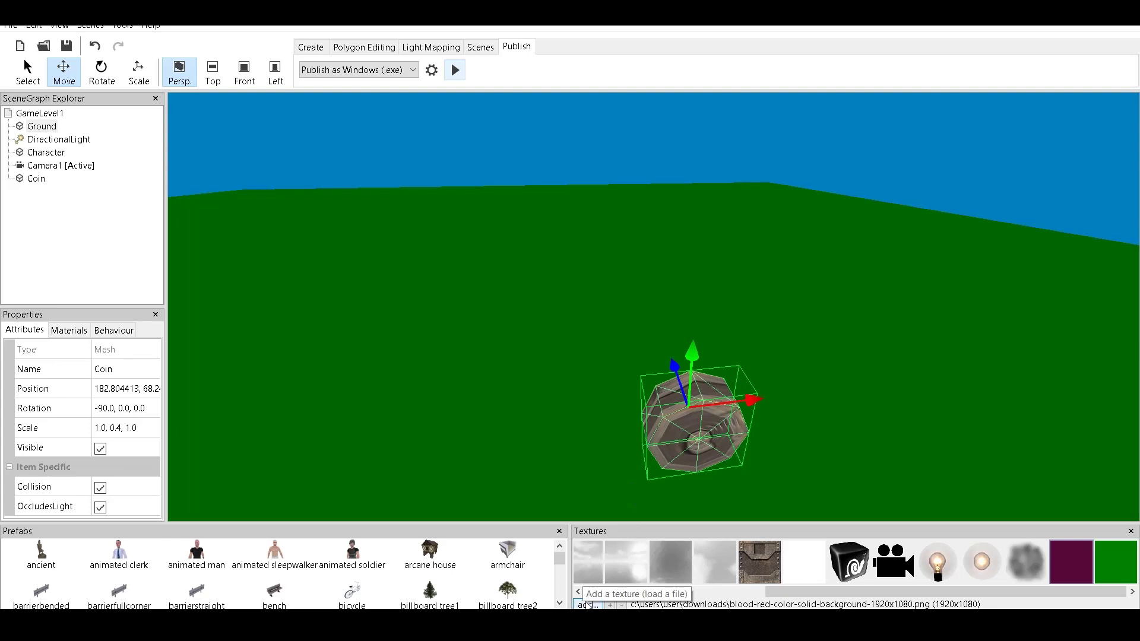
click(586, 604)
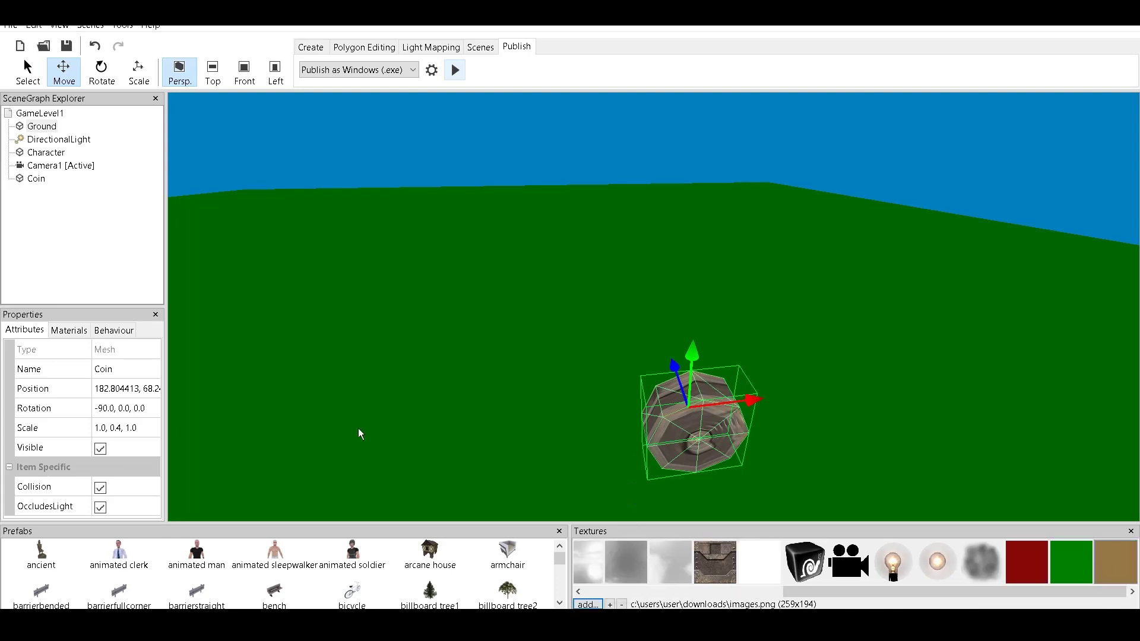
click(76, 332)
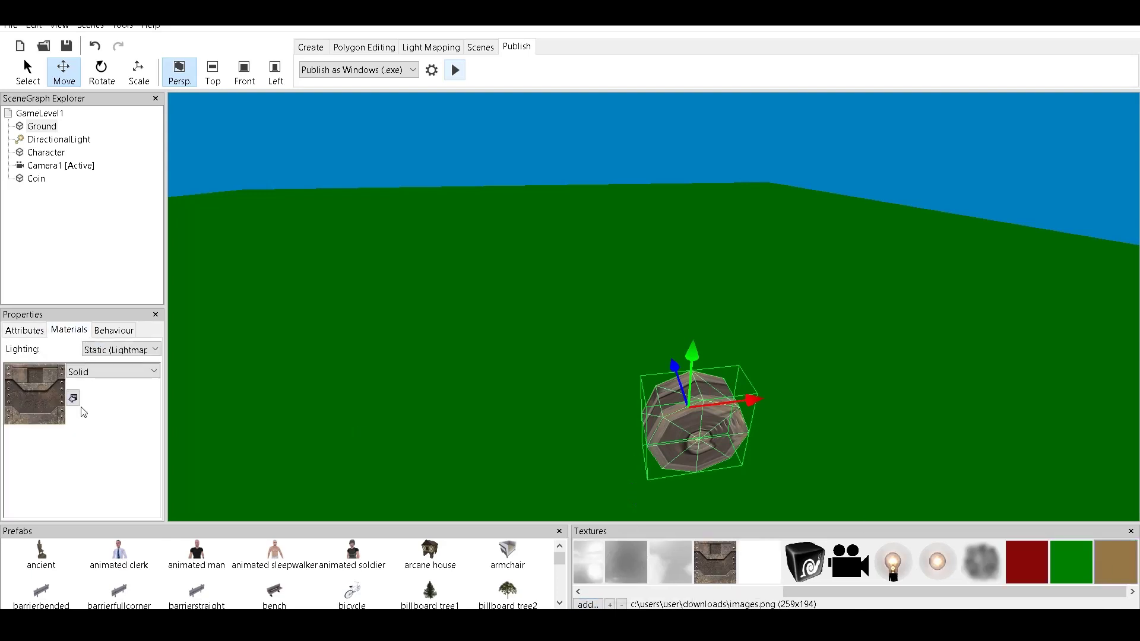
click(72, 398)
Step: Set the Coin's material lighting to Dynamic and enable Double sided material in its advanced settings
click(112, 350)
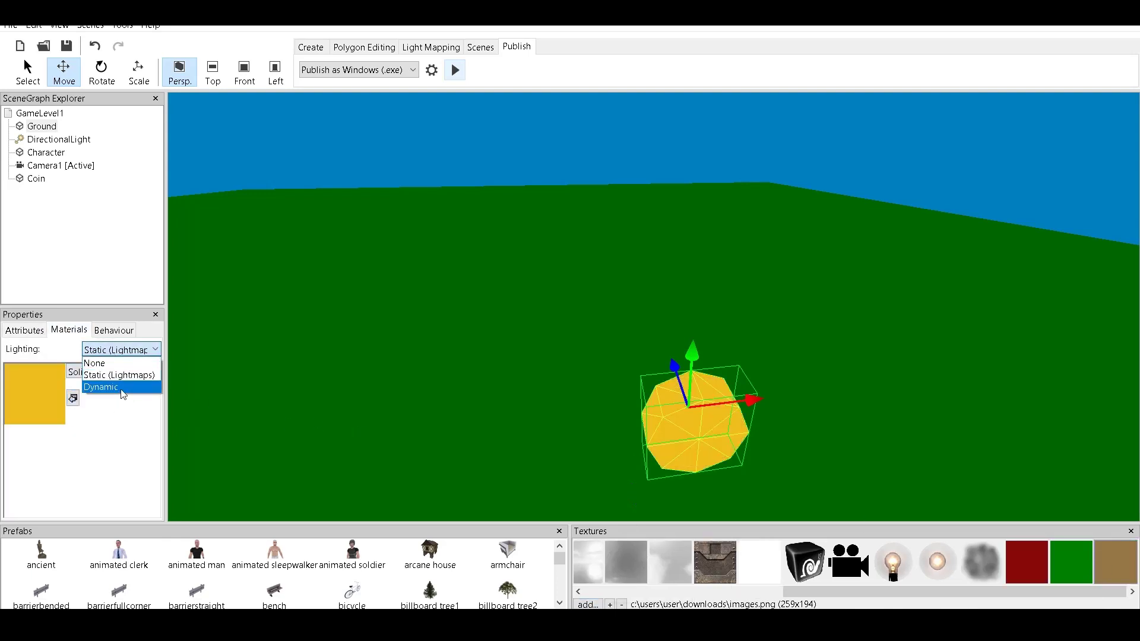
click(122, 389)
click(119, 371)
click(107, 456)
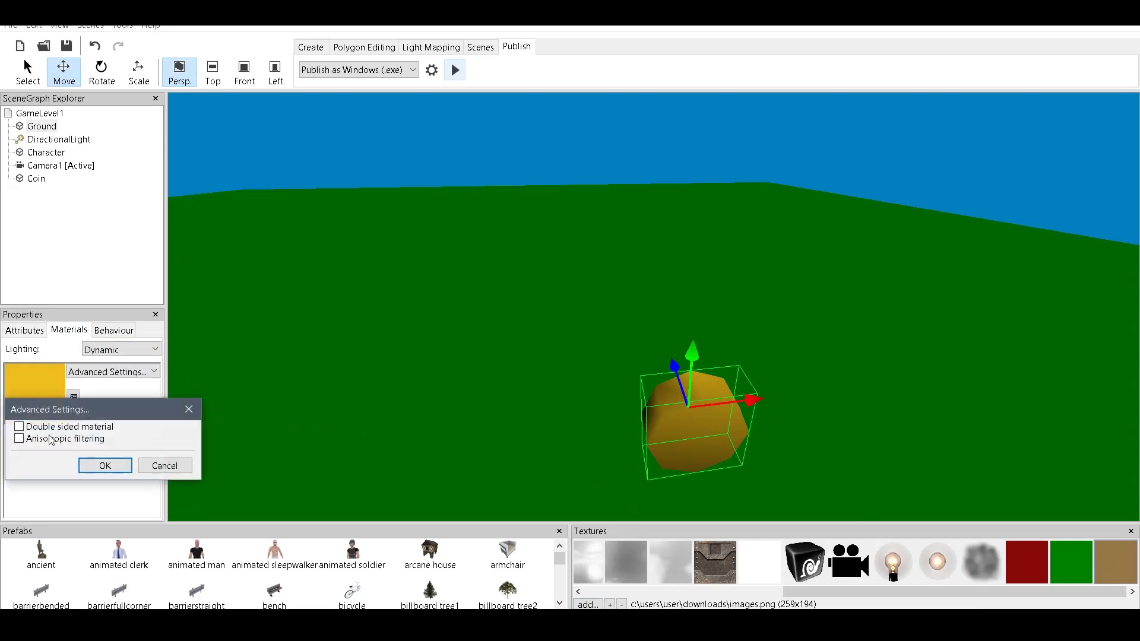
click(19, 427)
click(105, 466)
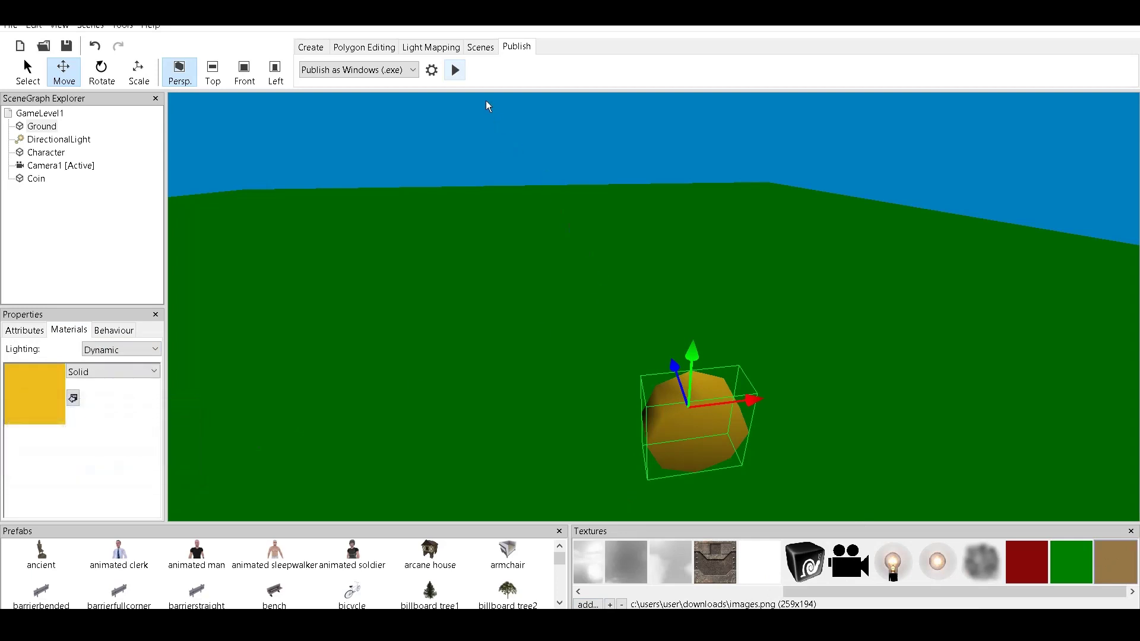
Step: Test the game by steering the cube character forward and sideways past the Coin
click(456, 70)
key(Up)
key(Left)
key(Right)
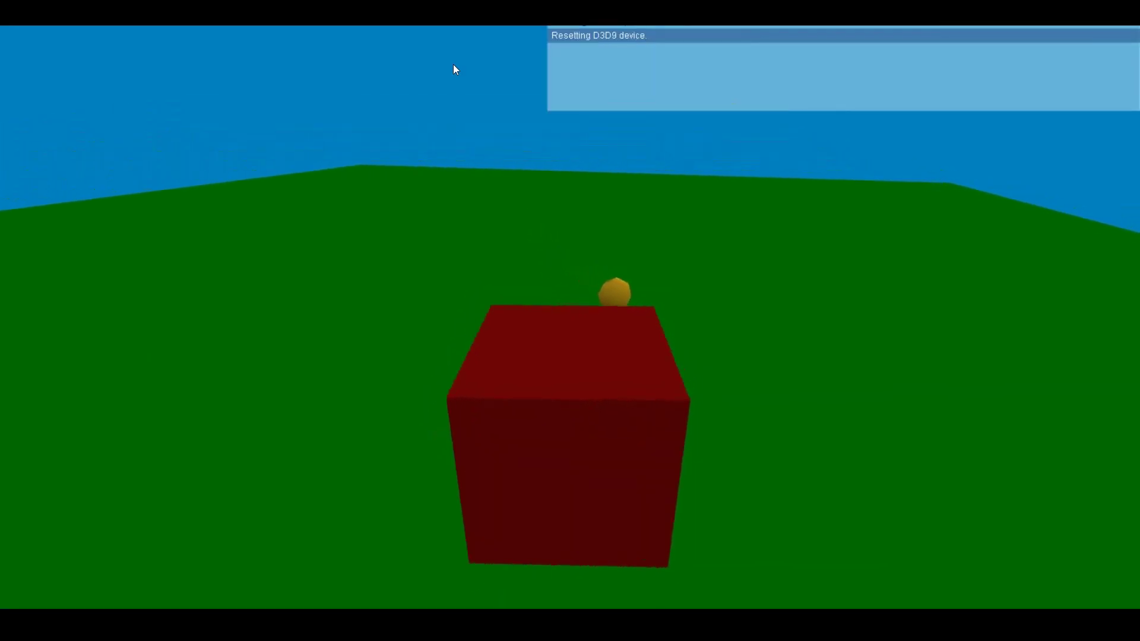
key(Left)
key(Right)
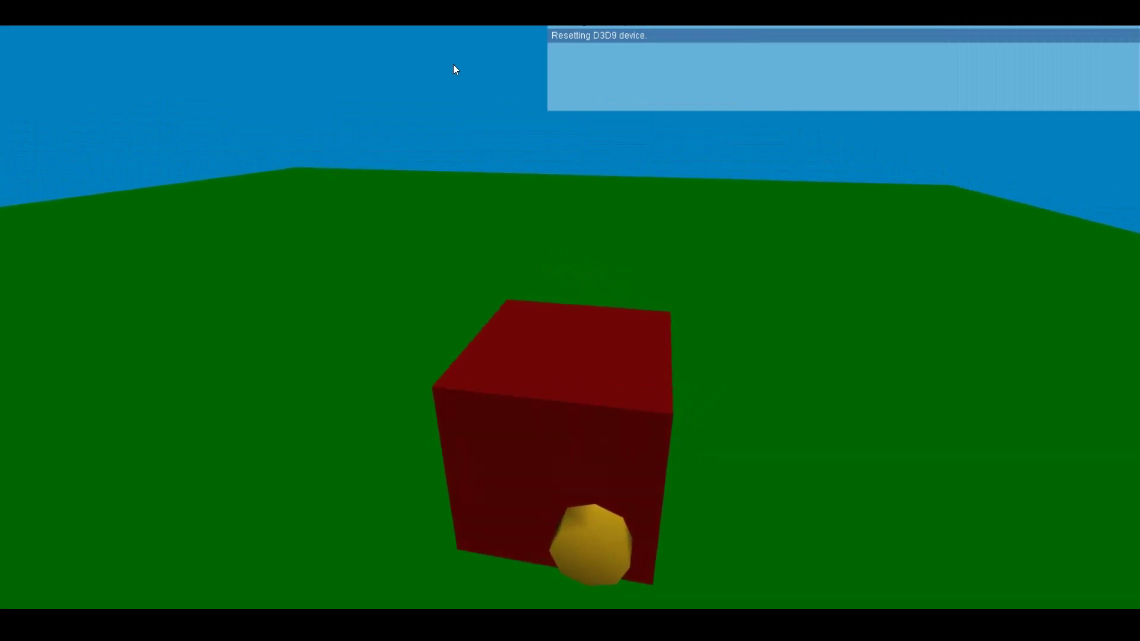
Step: Steer the cube character backward and turn it left and right around the Coin, then end the test
key(Down)
key(Left)
key(Right)
key(Left)
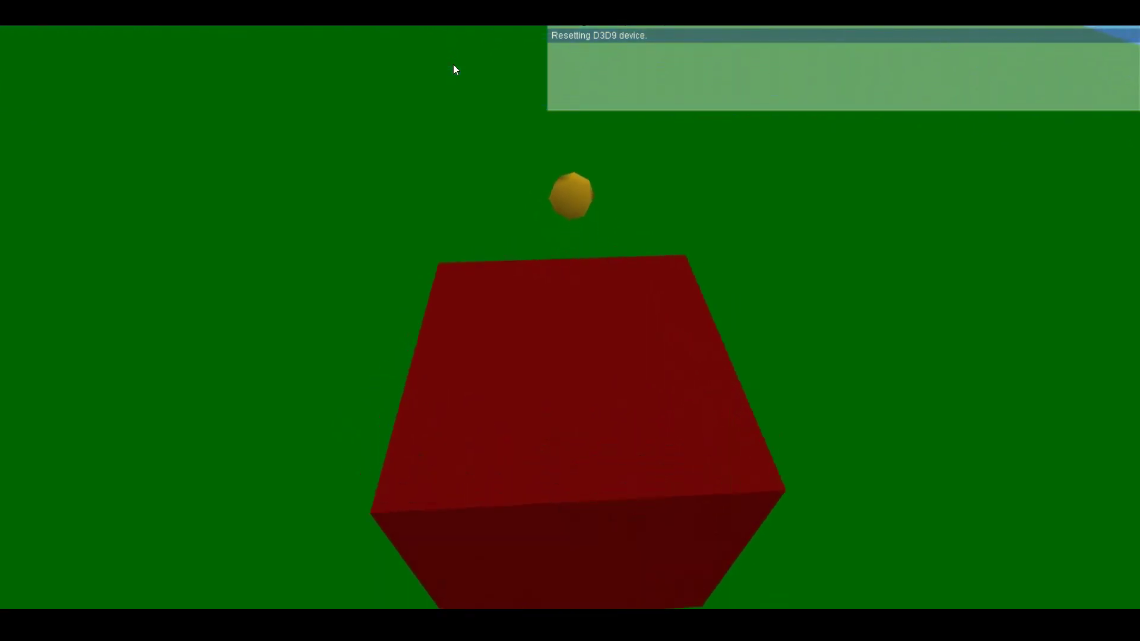
key(Escape)
Step: Add an "On proximity do something" behaviour to the Coin
mouse_move(701, 243)
mouse_down()
mouse_move(665, 216)
mouse_move(696, 239)
mouse_up()
drag(697, 386, 686, 339)
scroll(689, 336, down, 3)
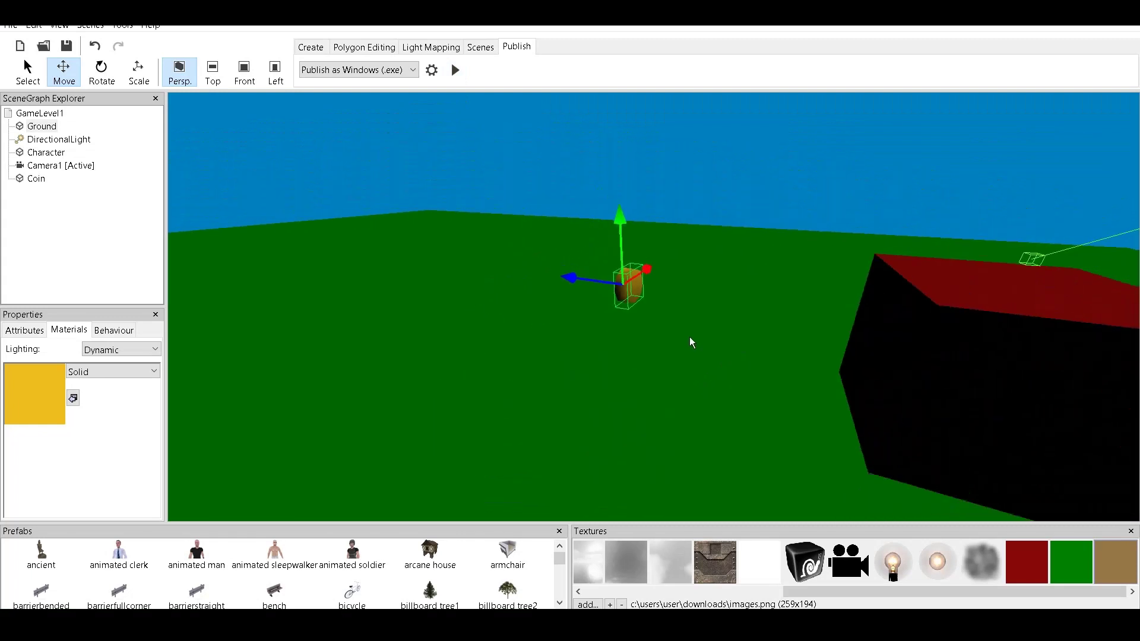
scroll(615, 330, up, 4)
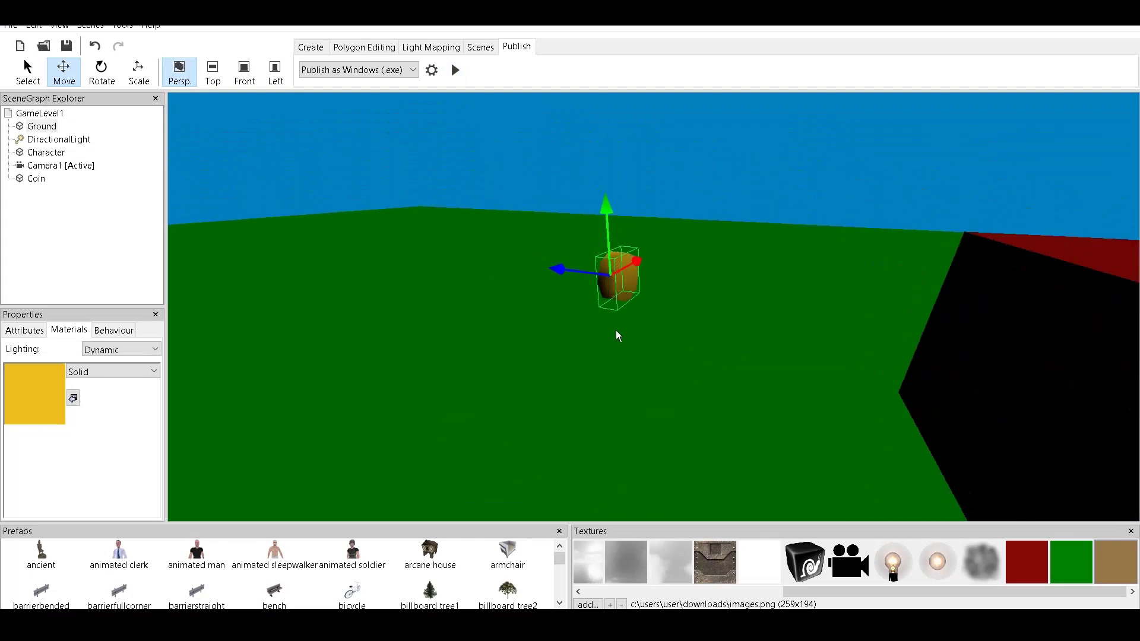
click(114, 330)
click(10, 349)
mouse_move(133, 430)
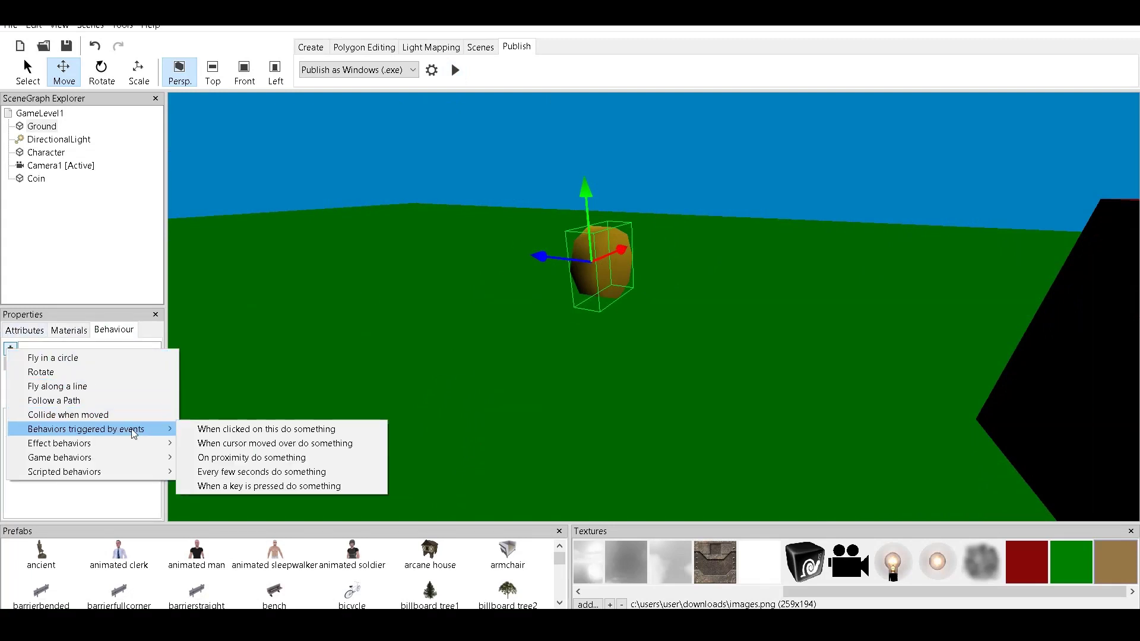
click(255, 457)
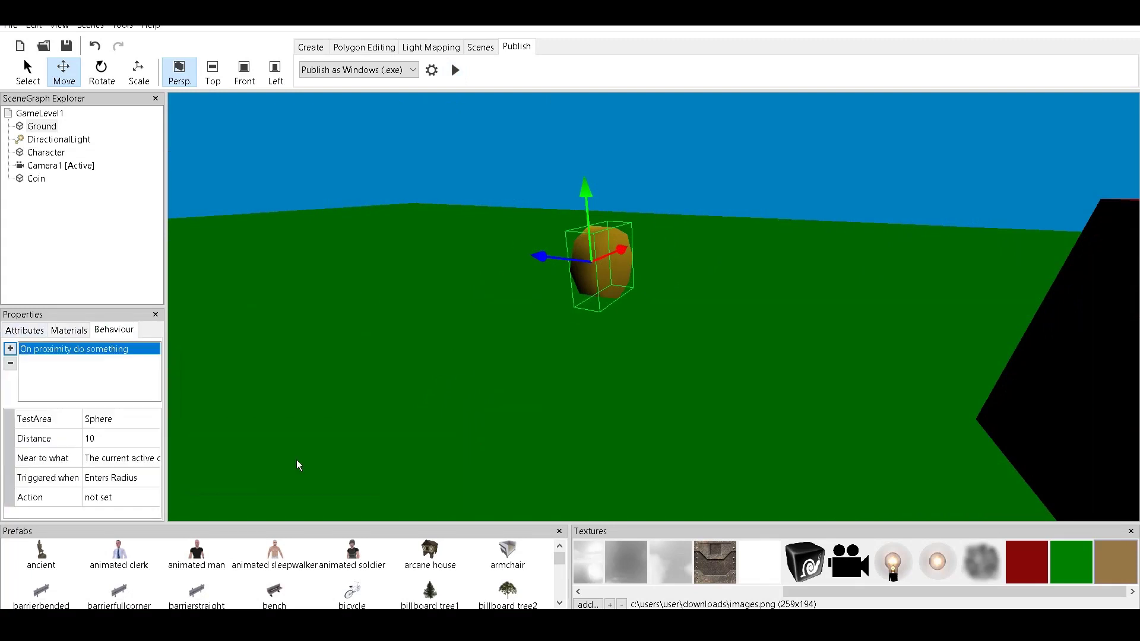
Step: Try a distance of 40 for the Coin's proximity behaviour and settle on 30
click(145, 439)
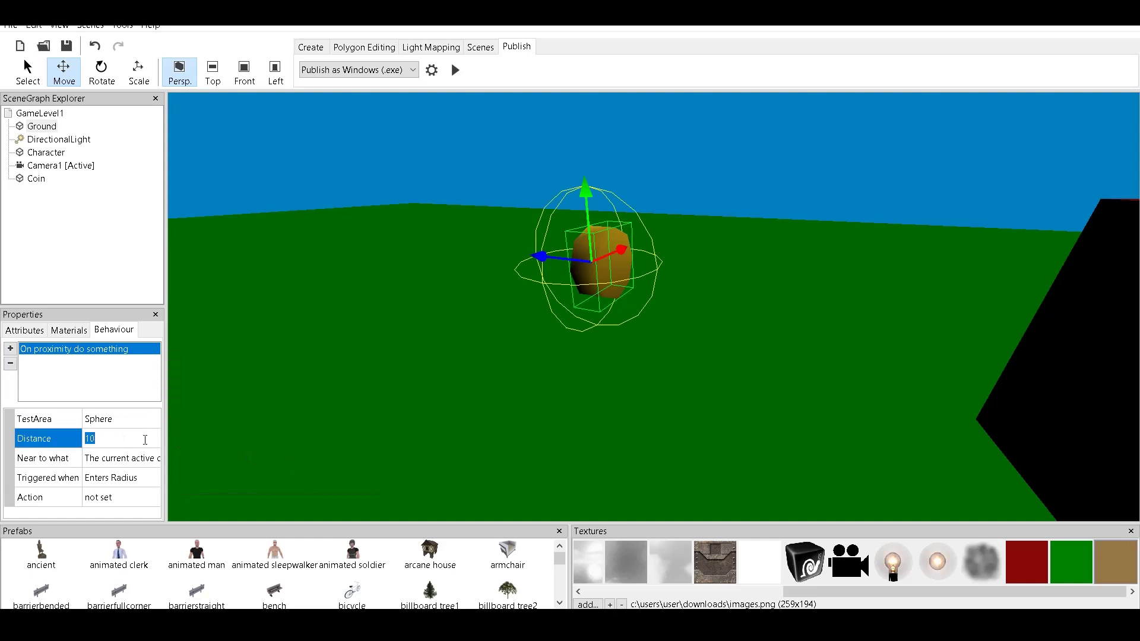
text(40)
key(Return)
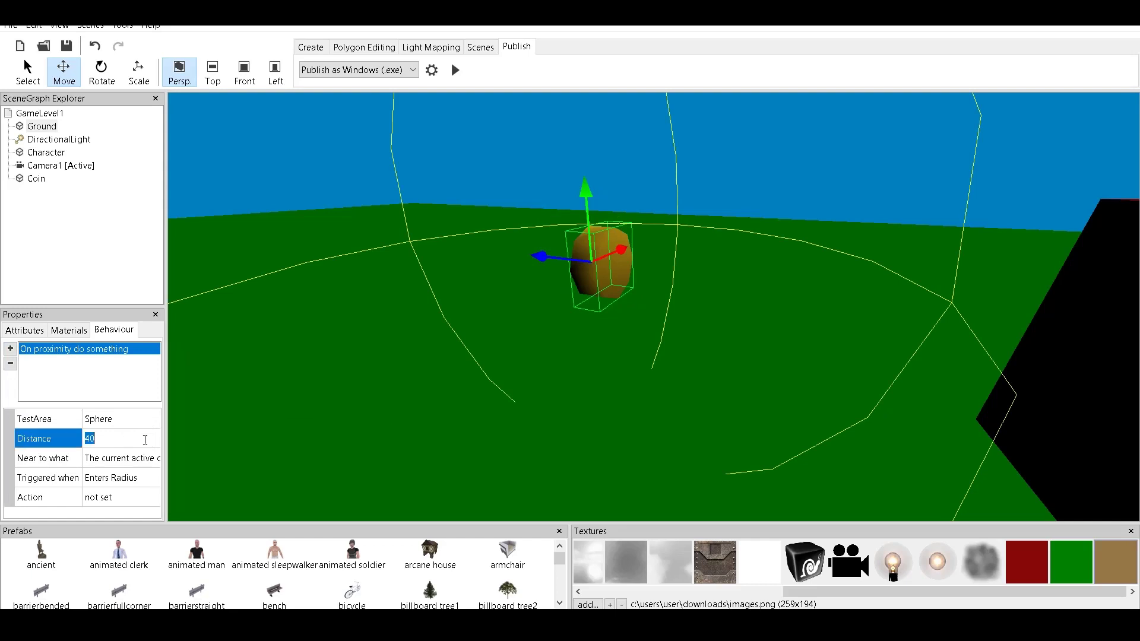
text(30)
key(Return)
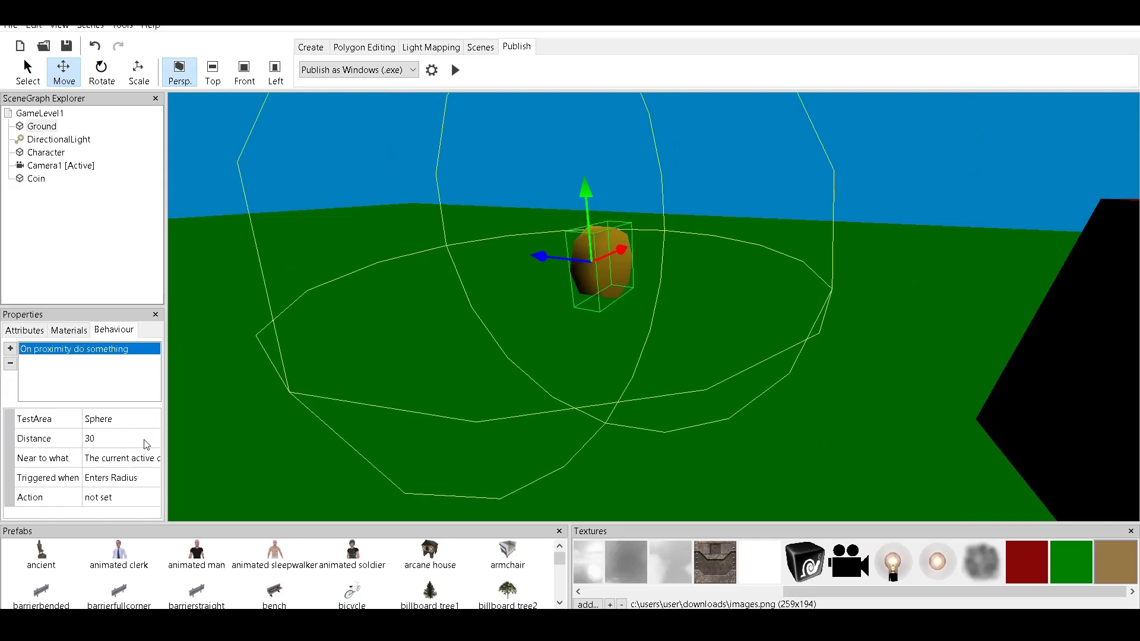
Step: Make the proximity behaviour test nearness to a scene node and choose Camera1 as that node
click(155, 458)
click(151, 458)
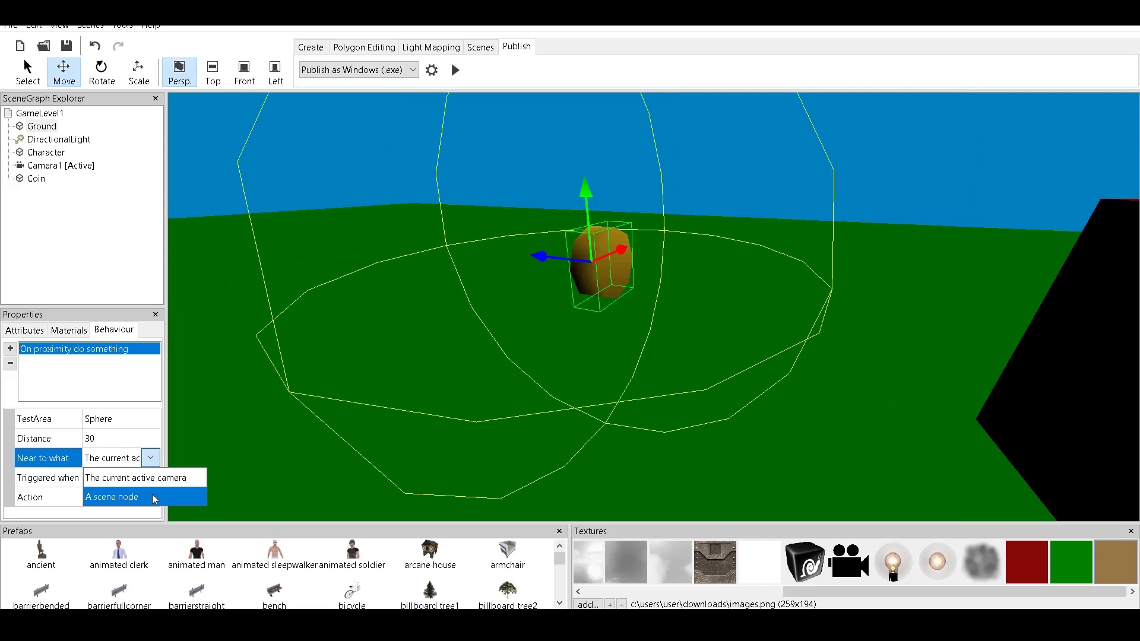
click(154, 499)
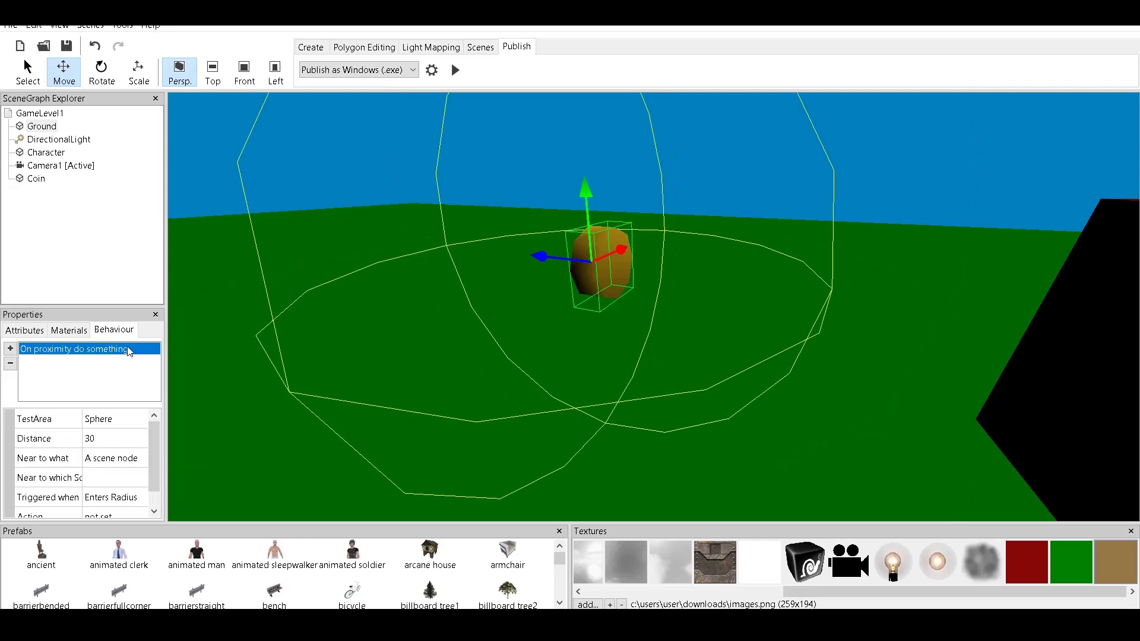
scroll(147, 472, down, 1)
click(141, 466)
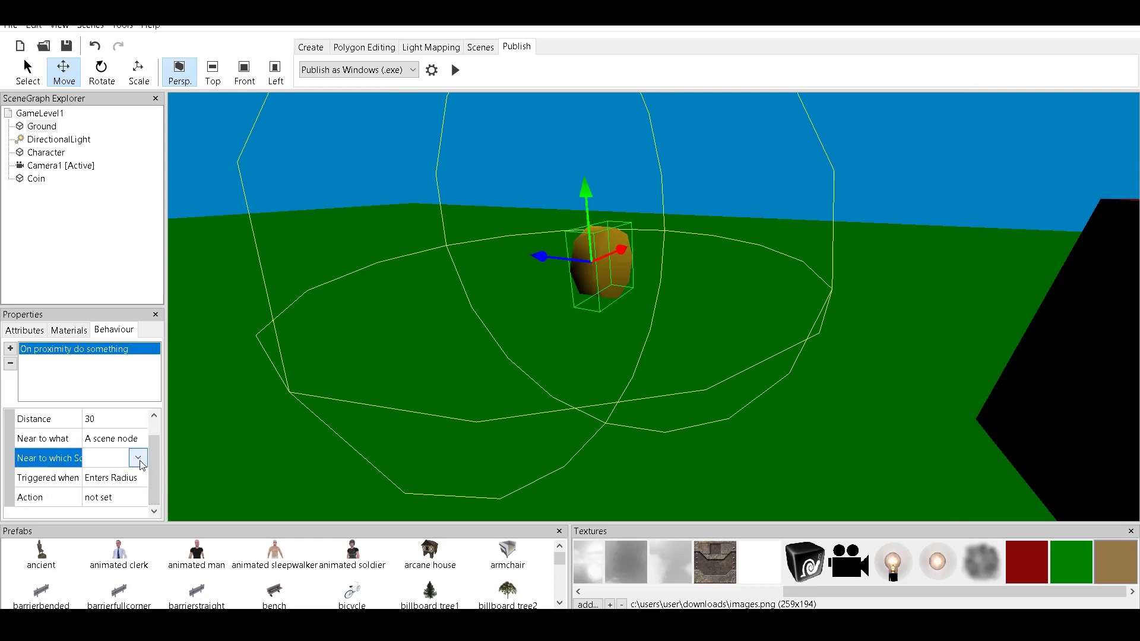
click(142, 466)
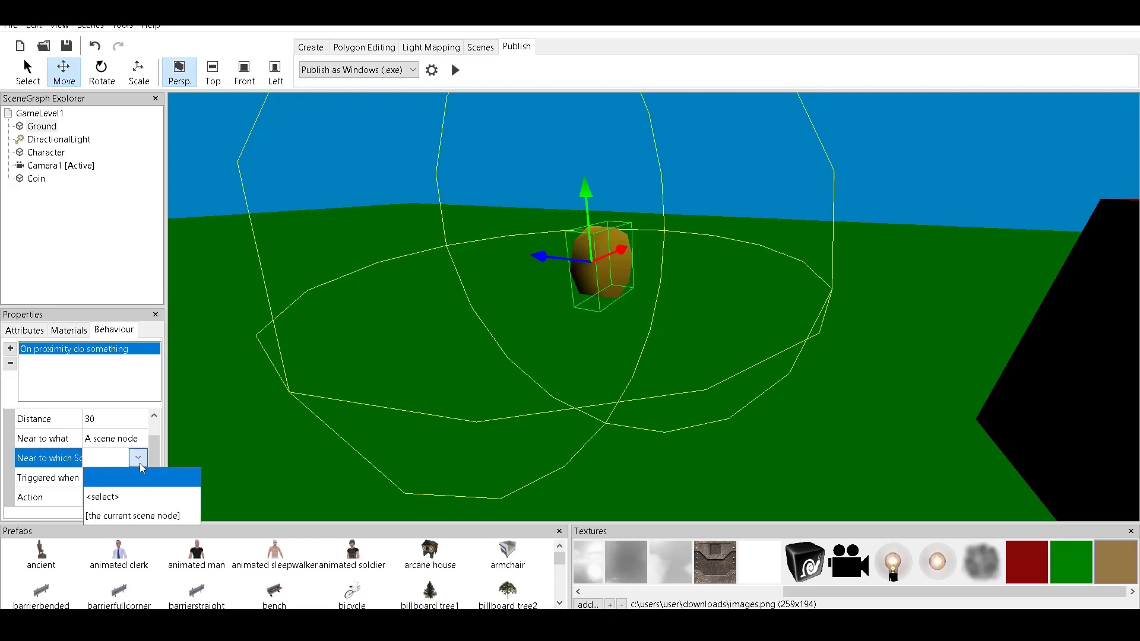
click(142, 495)
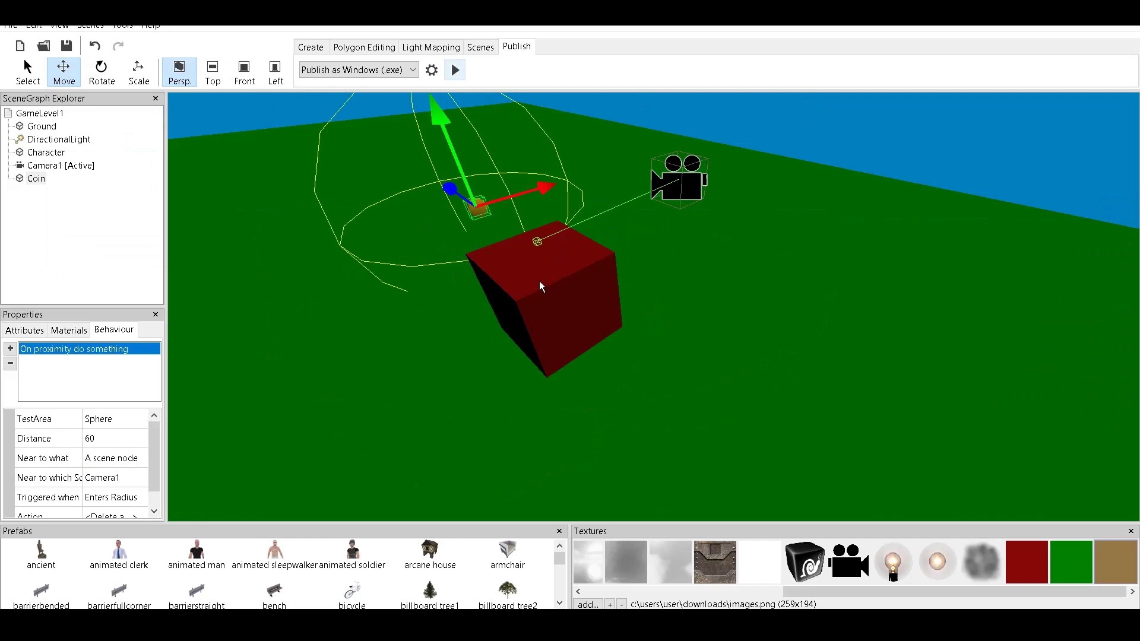
Step: Change the scene node that triggers the Coin's proximity behaviour to Character
scroll(539, 280, down, 2)
right_drag(591, 282, 696, 312)
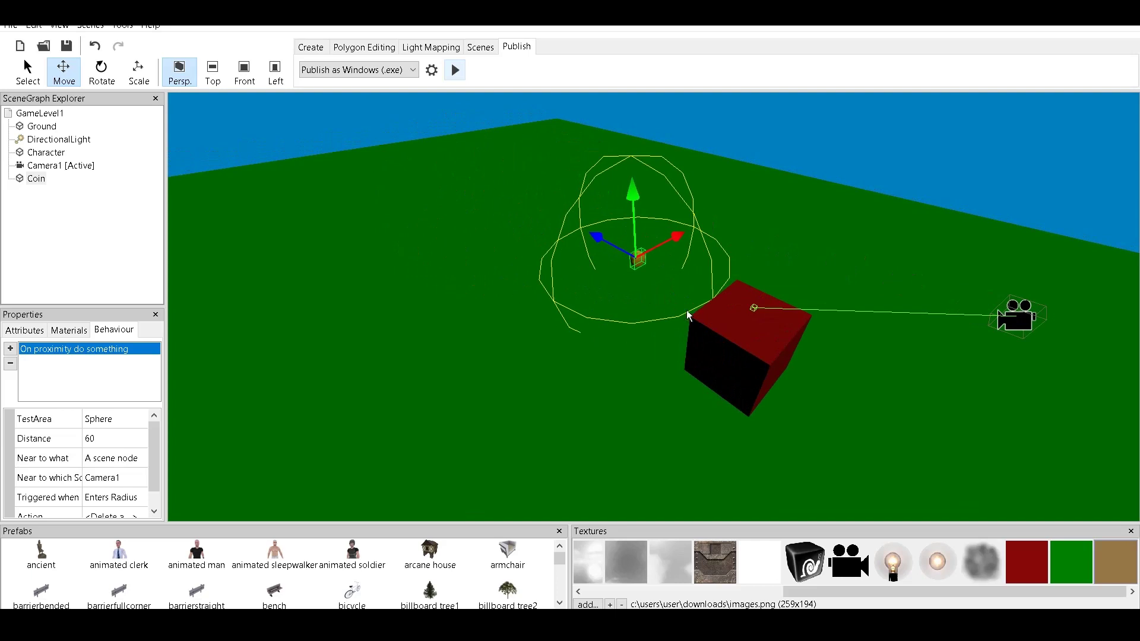
right_drag(740, 312, 633, 338)
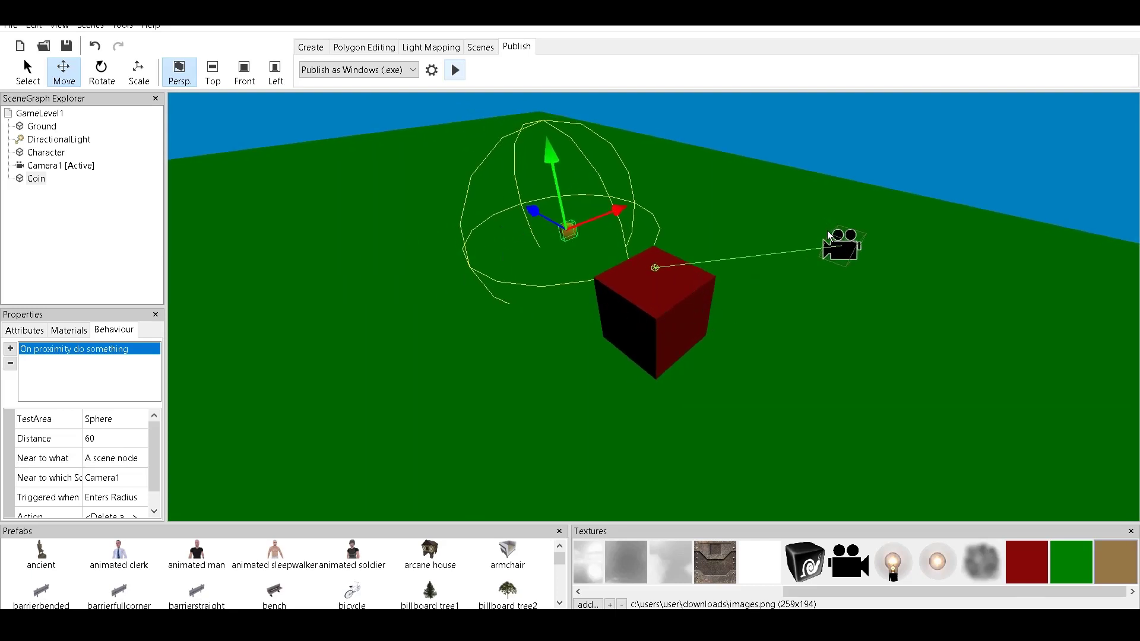
right_drag(828, 231, 720, 278)
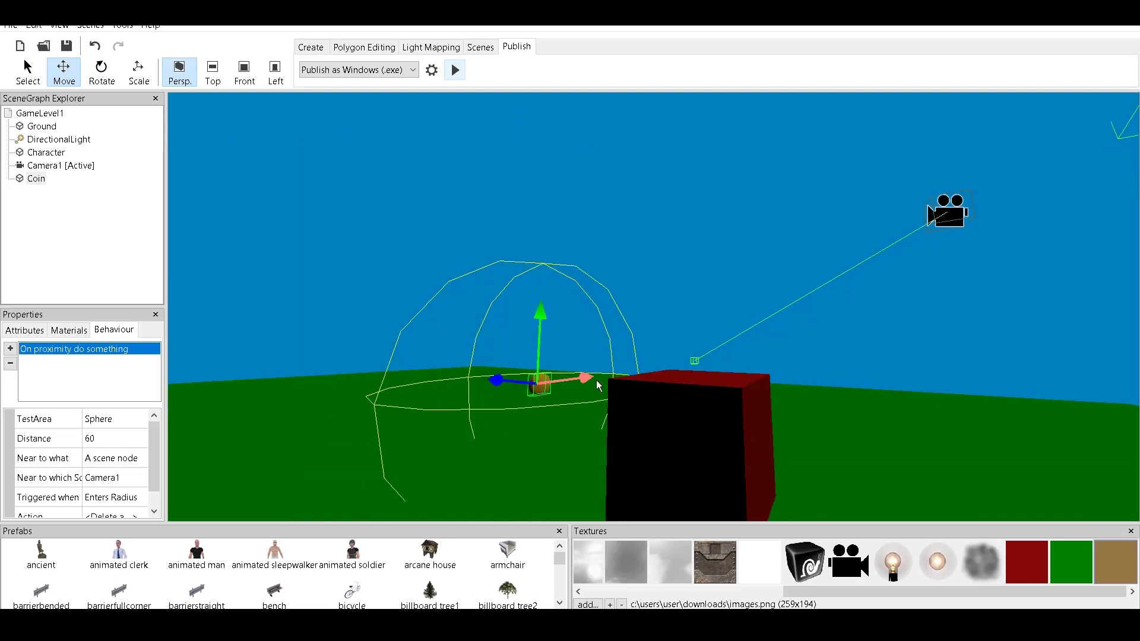
right_drag(745, 290, 491, 363)
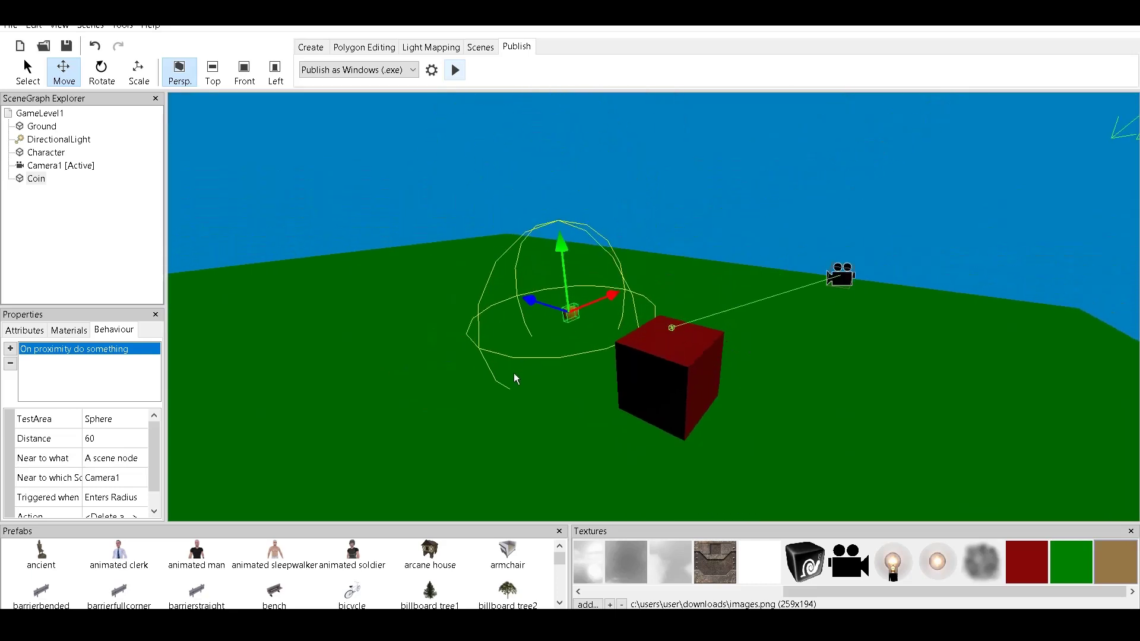
click(134, 479)
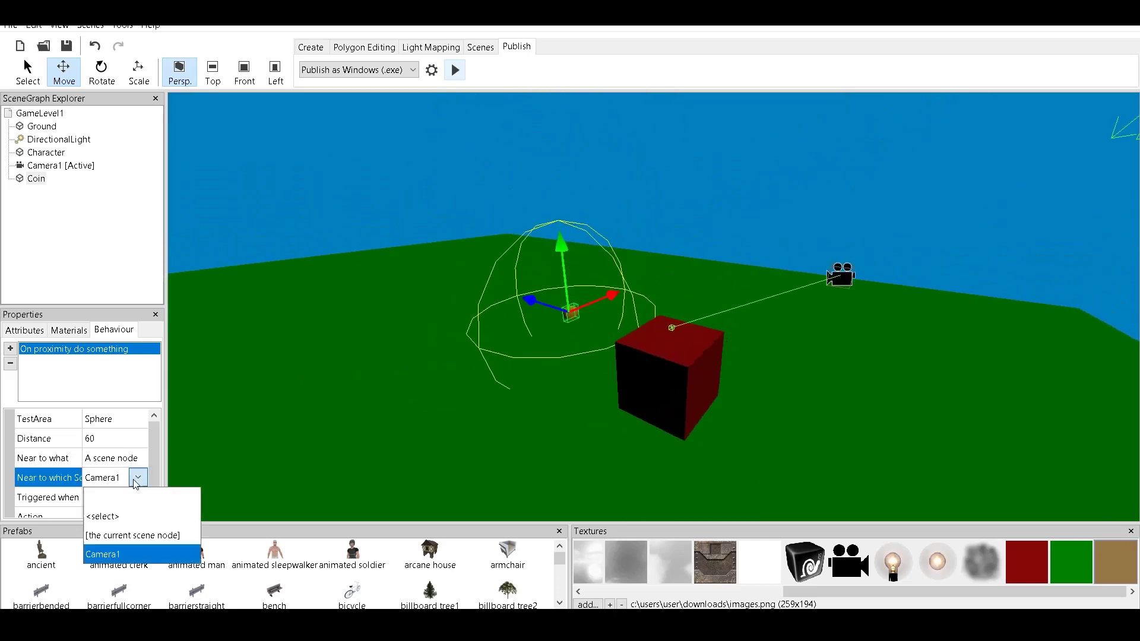
click(106, 500)
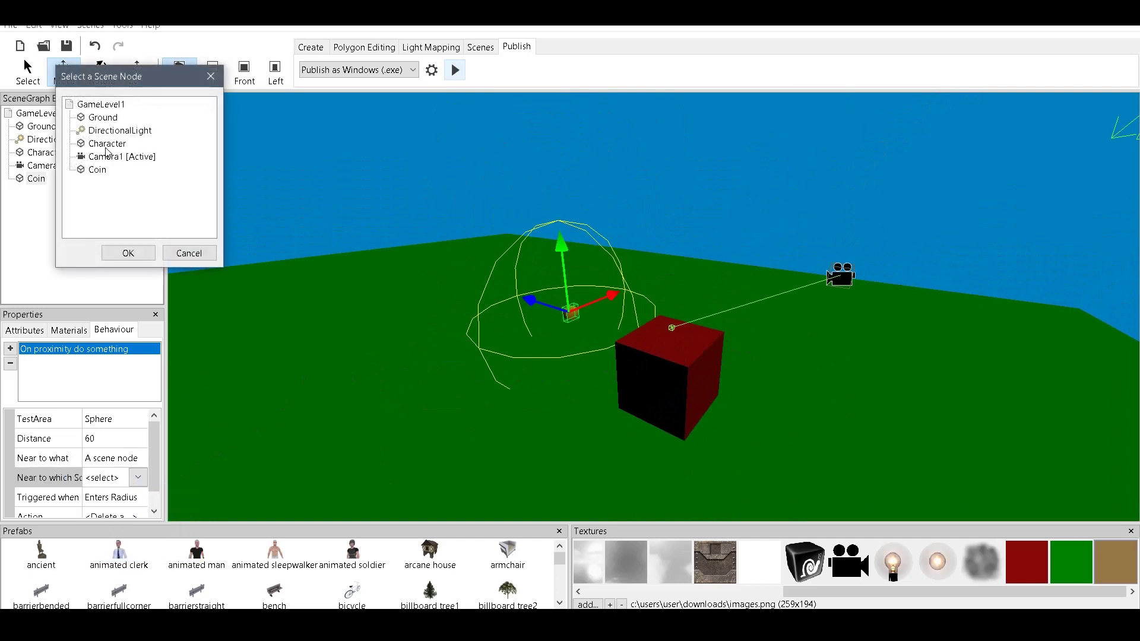
click(102, 144)
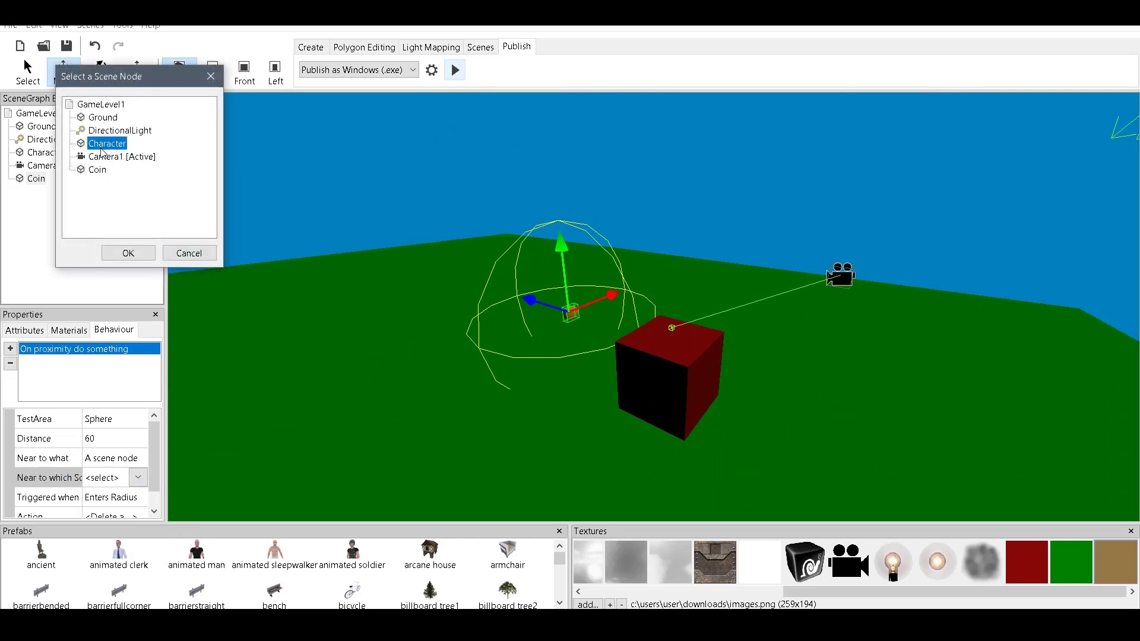
click(129, 253)
Step: Set the distance of the Coin's proximity behaviour to 30
click(115, 439)
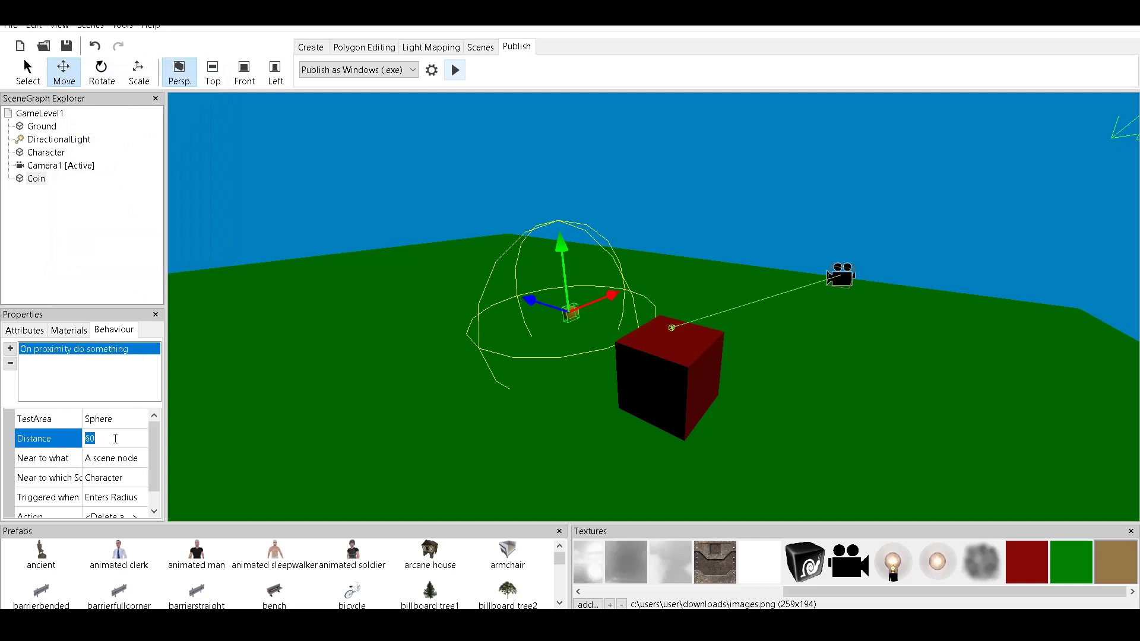
text(30)
key(Return)
Step: Test the published game by moving the cube character forward to the Coin, and close it
click(455, 71)
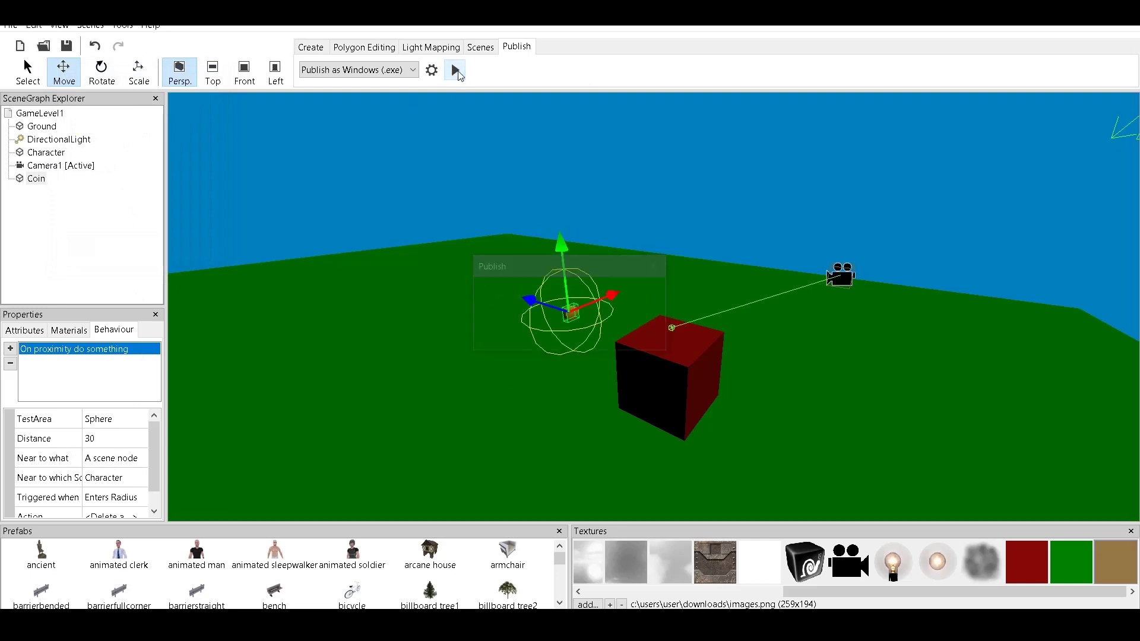
key(Up)
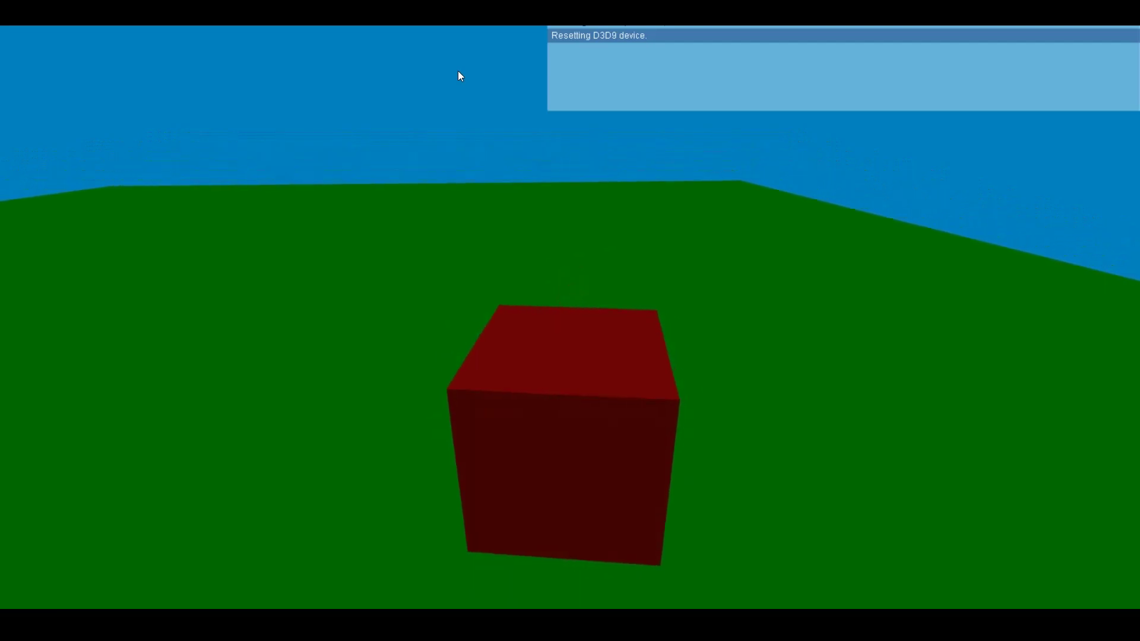
key(Escape)
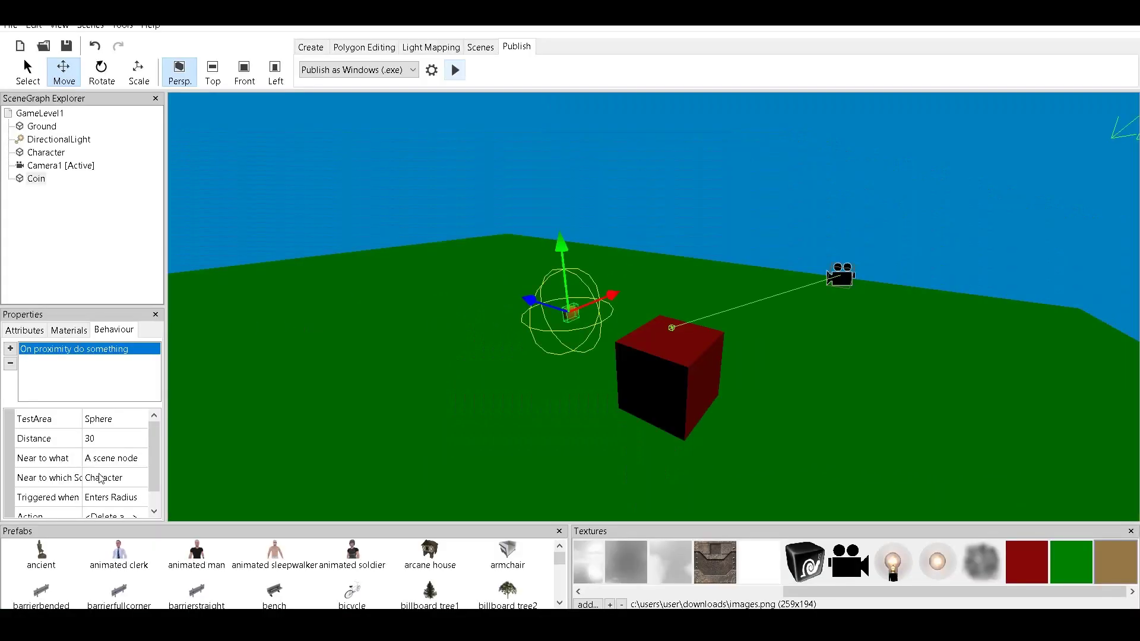
Step: Edit the proximity behaviour's "Delete a scene node" action so that it deletes the Coin
scroll(153, 463, down, 1)
click(139, 499)
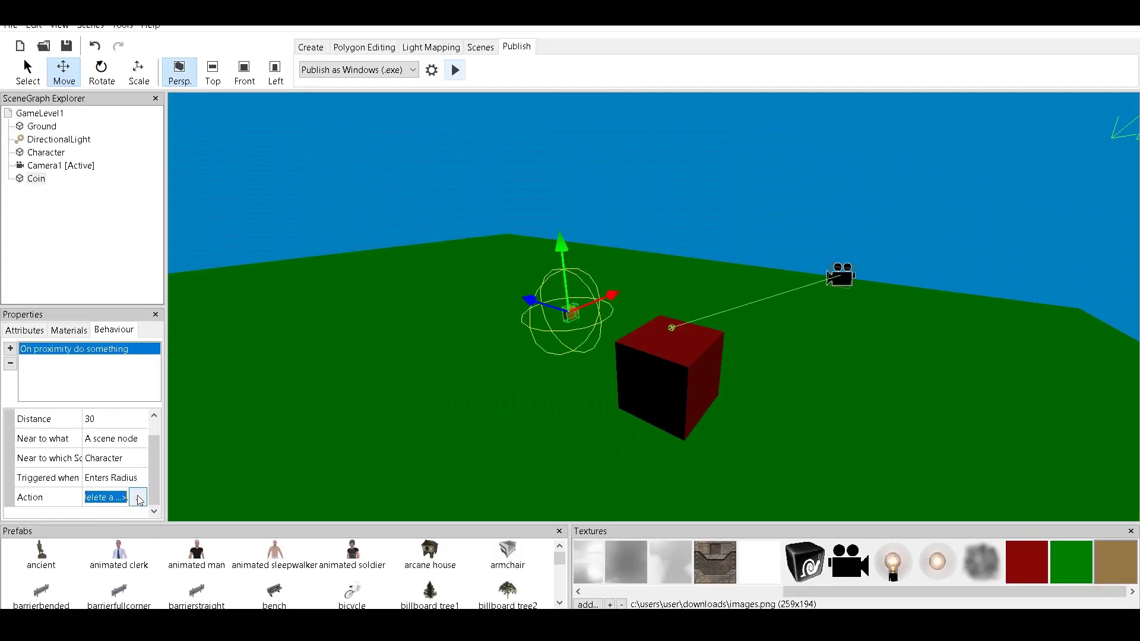
click(138, 499)
click(237, 441)
click(238, 442)
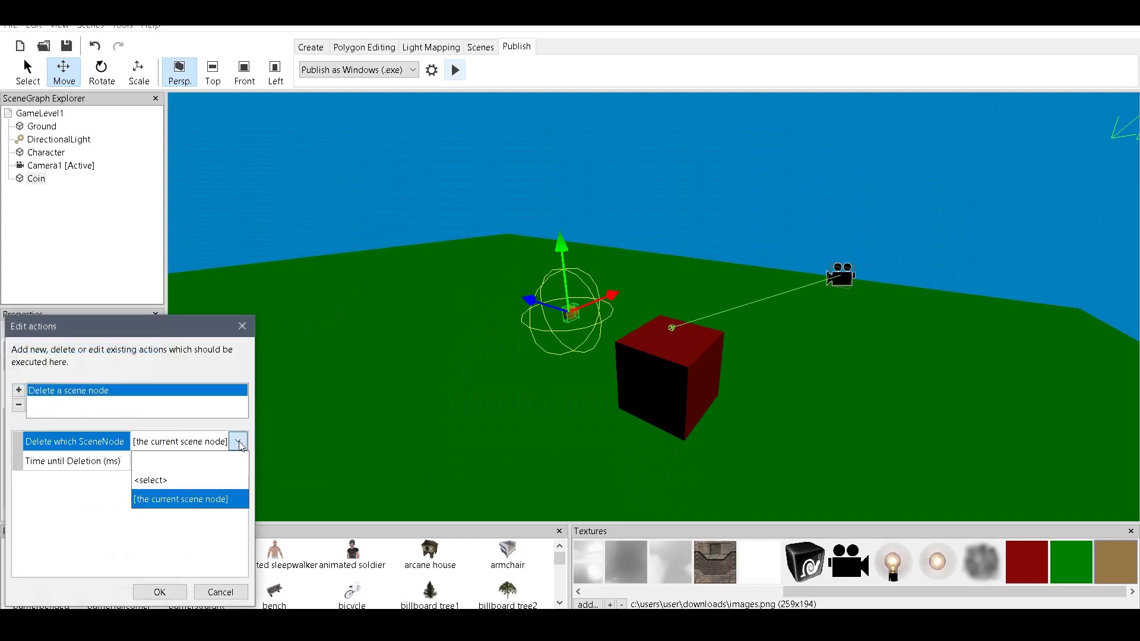
click(150, 480)
click(102, 475)
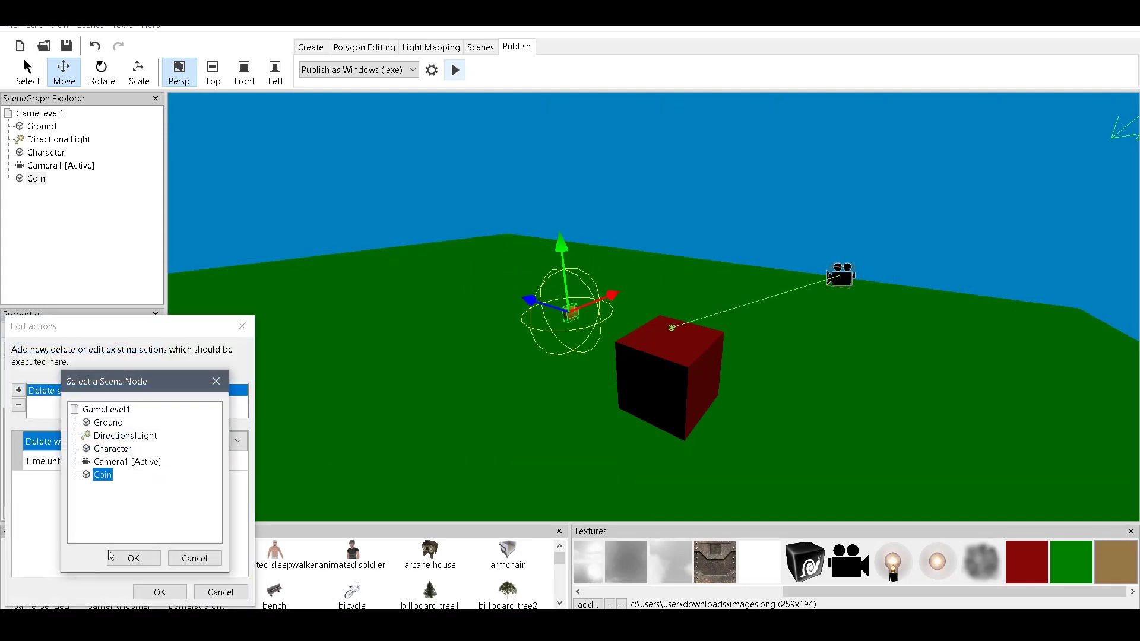
click(130, 558)
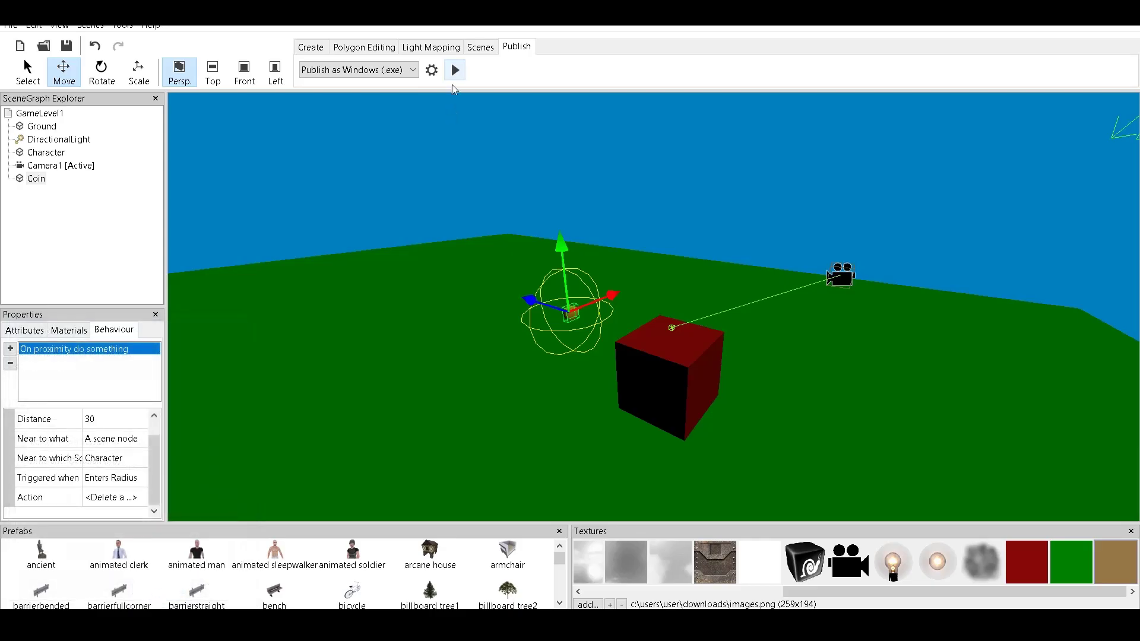
Step: Test the Coin pickup by running the game and steering the cube character forward and left
click(455, 71)
key(Up)
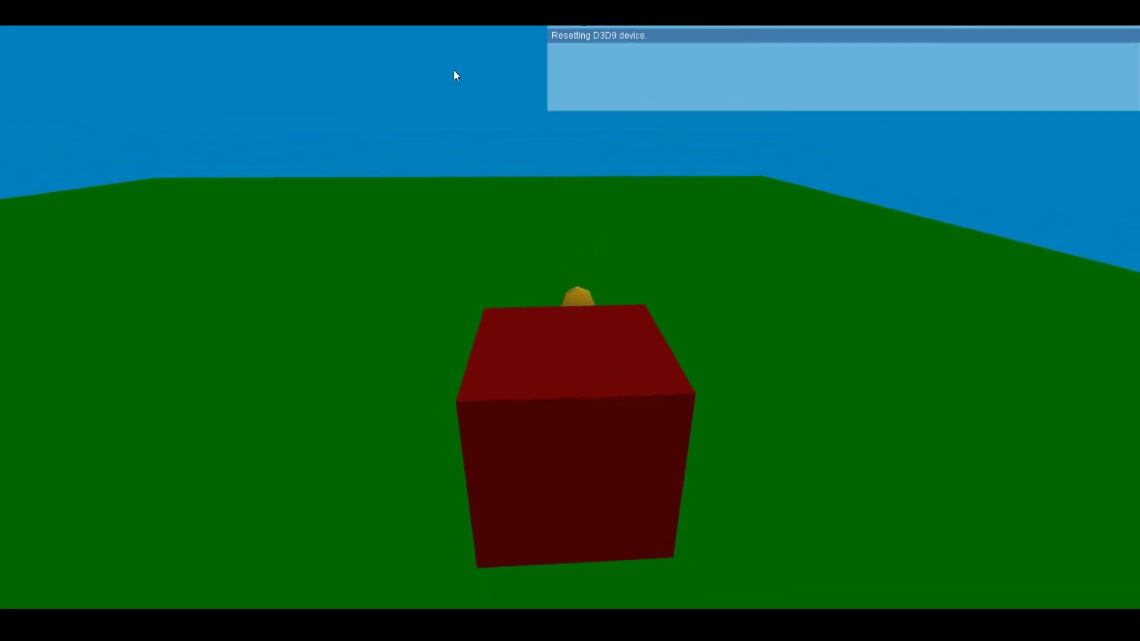
key(Left)
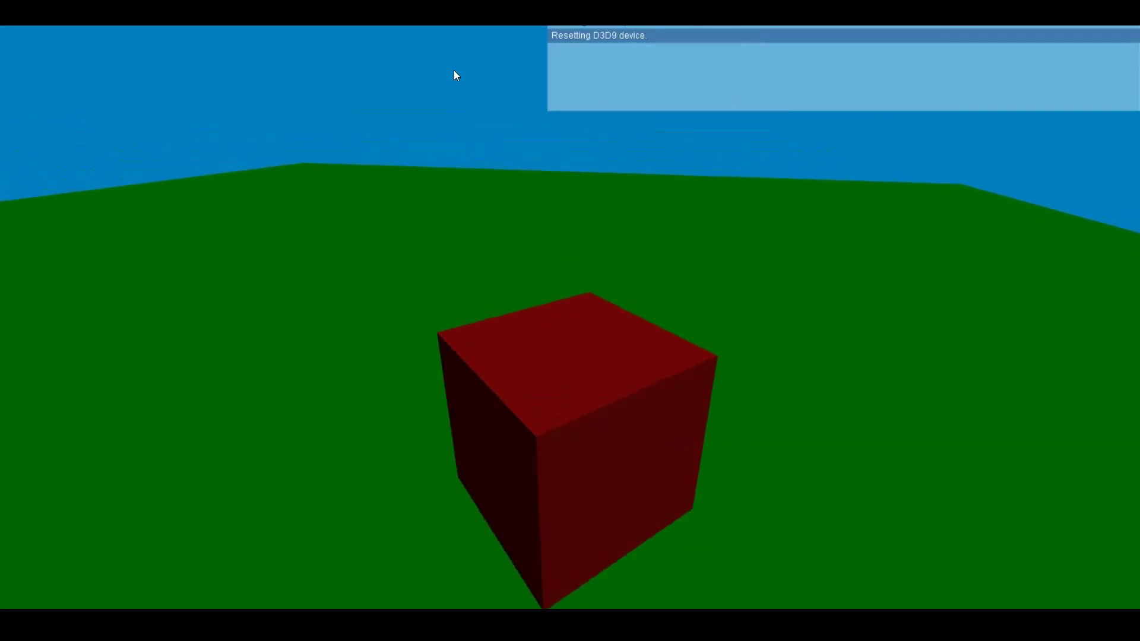
key(Escape)
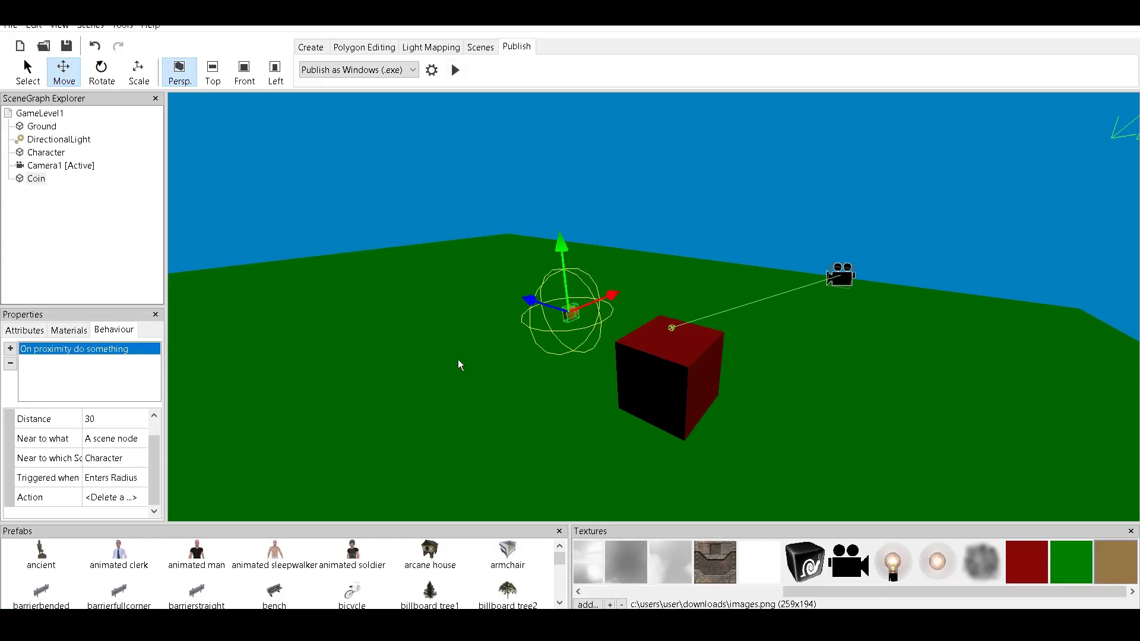
scroll(653, 301, up, 3)
scroll(665, 300, up, 3)
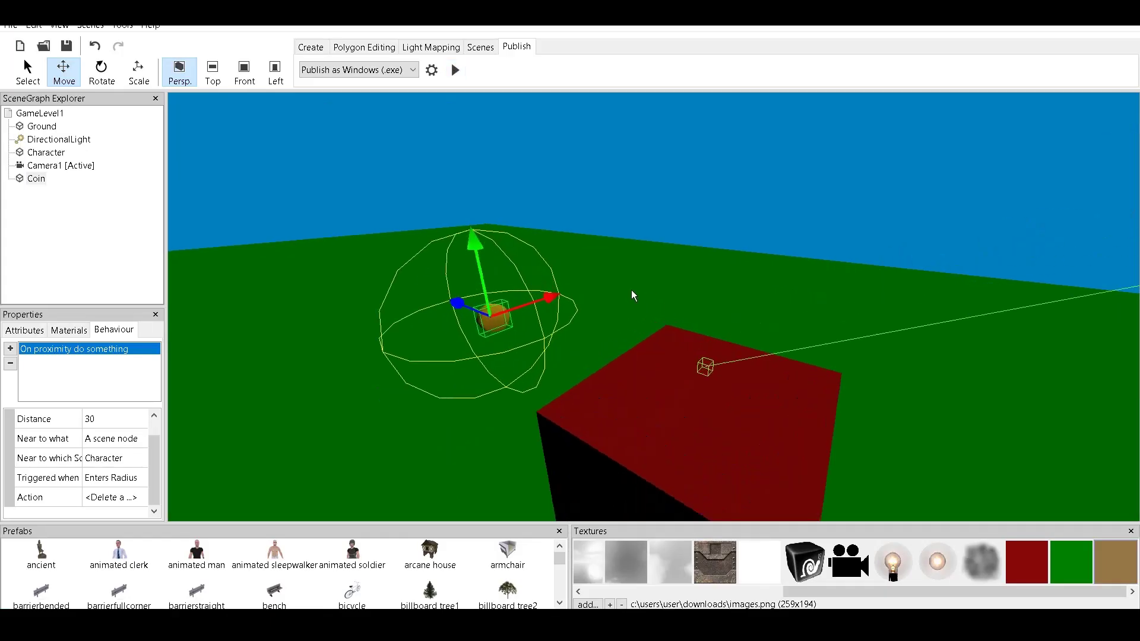
scroll(657, 307, down, 2)
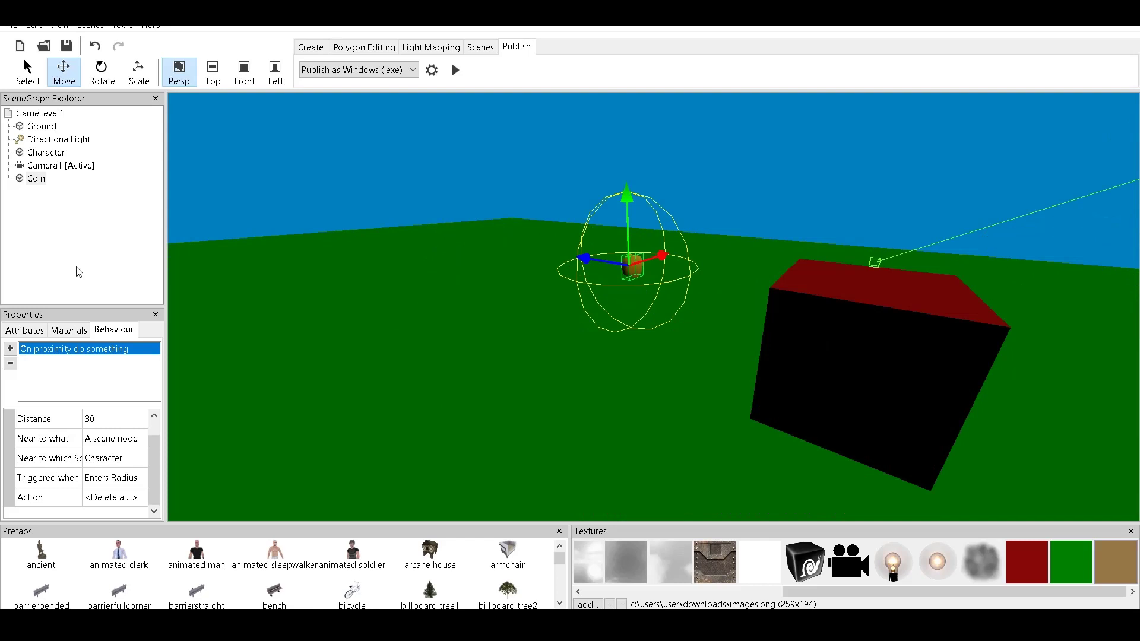
scroll(653, 296, down, 1)
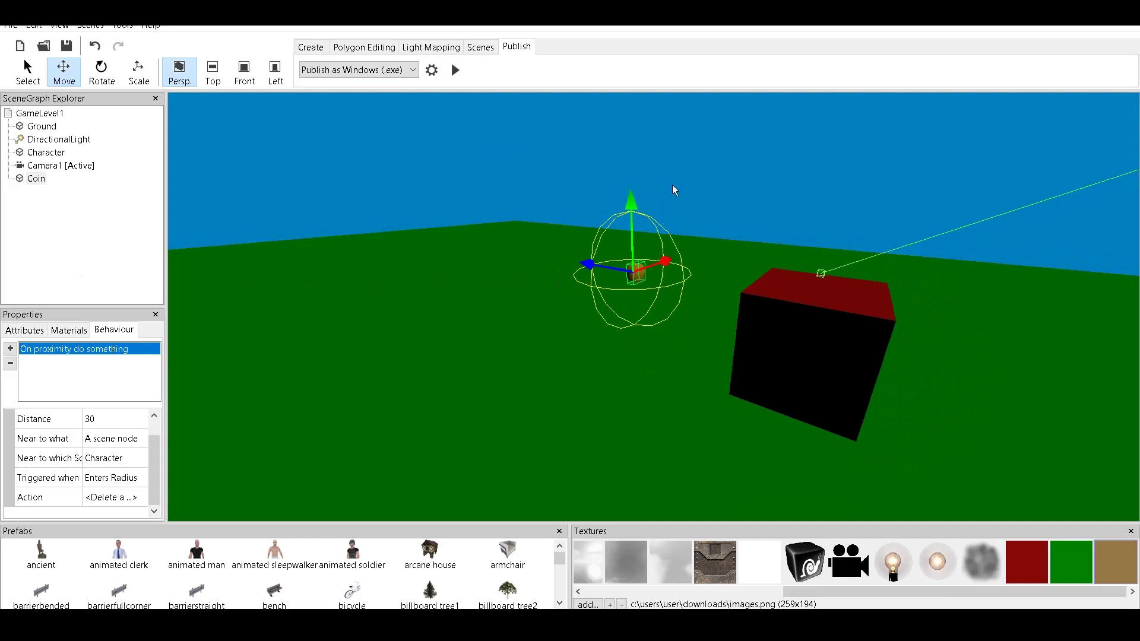
drag(695, 376, 721, 371)
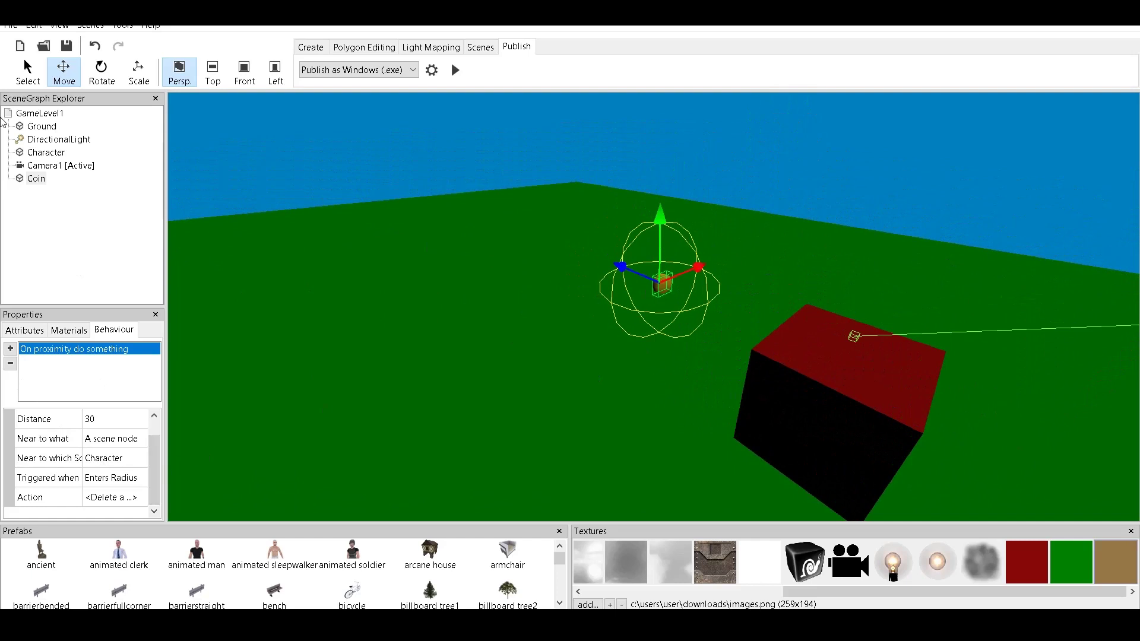
Step: Add a "Before first drawing do something" behaviour to the GameLevel1 scene
click(35, 113)
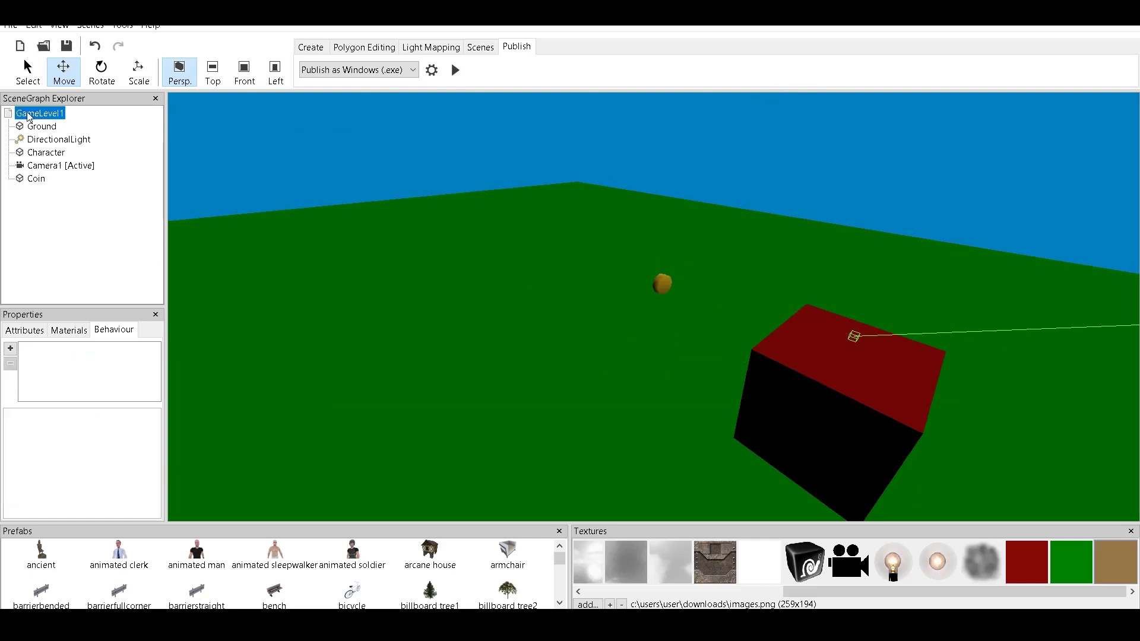
click(10, 349)
click(98, 360)
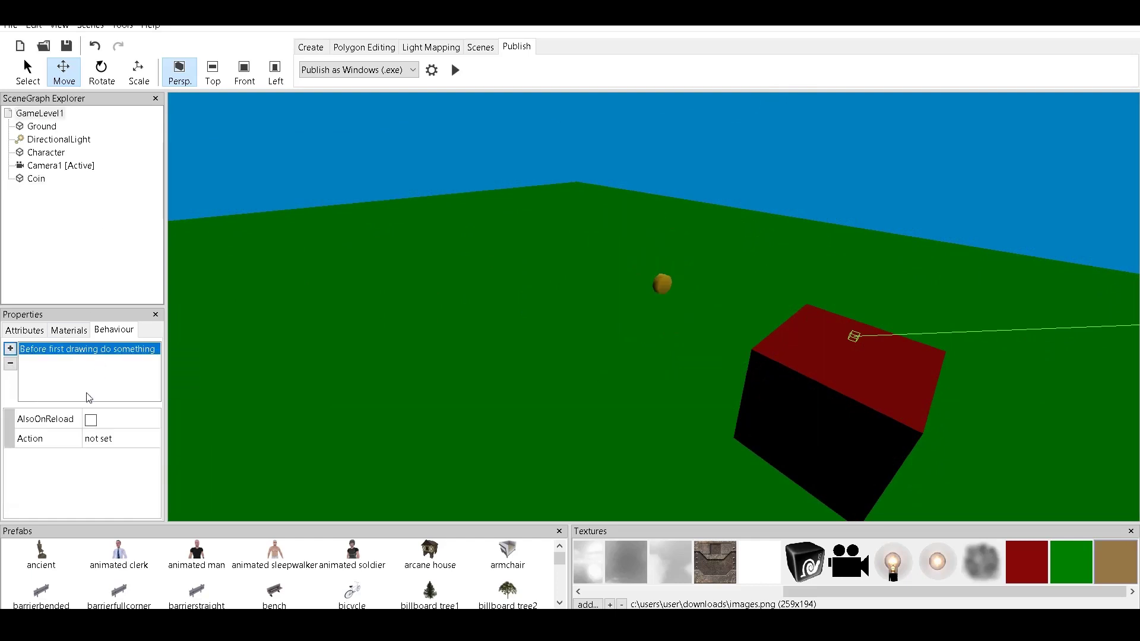
Step: Enable AlsoOnReload for the behaviour and give it a "Set or Change a Variable" action that sets coin to 0
click(149, 444)
click(151, 442)
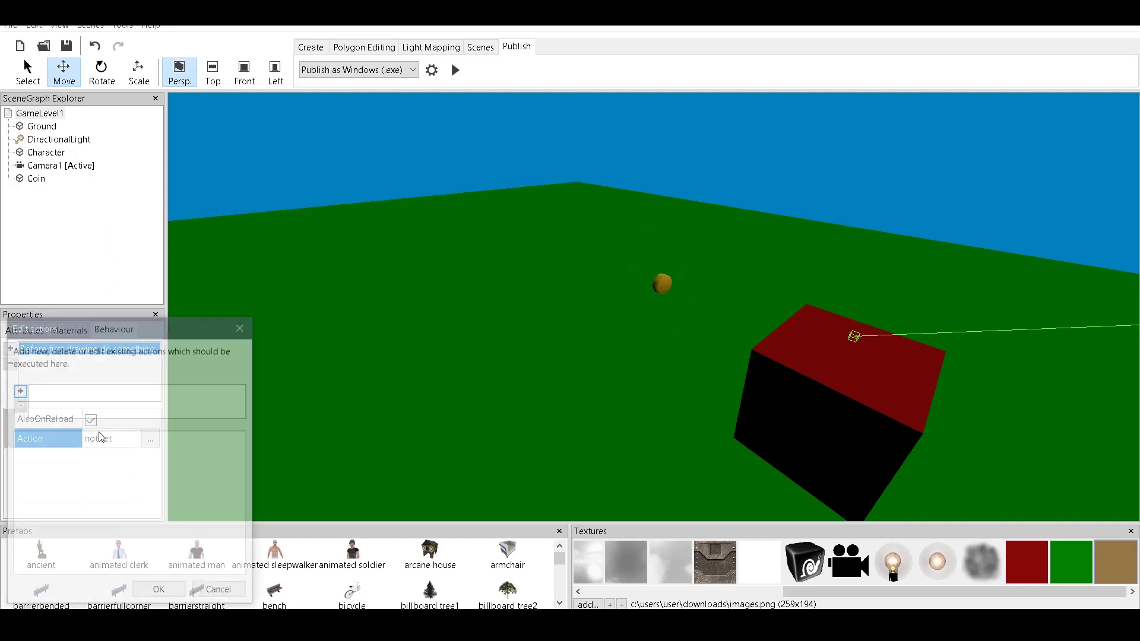
click(18, 391)
mouse_move(163, 501)
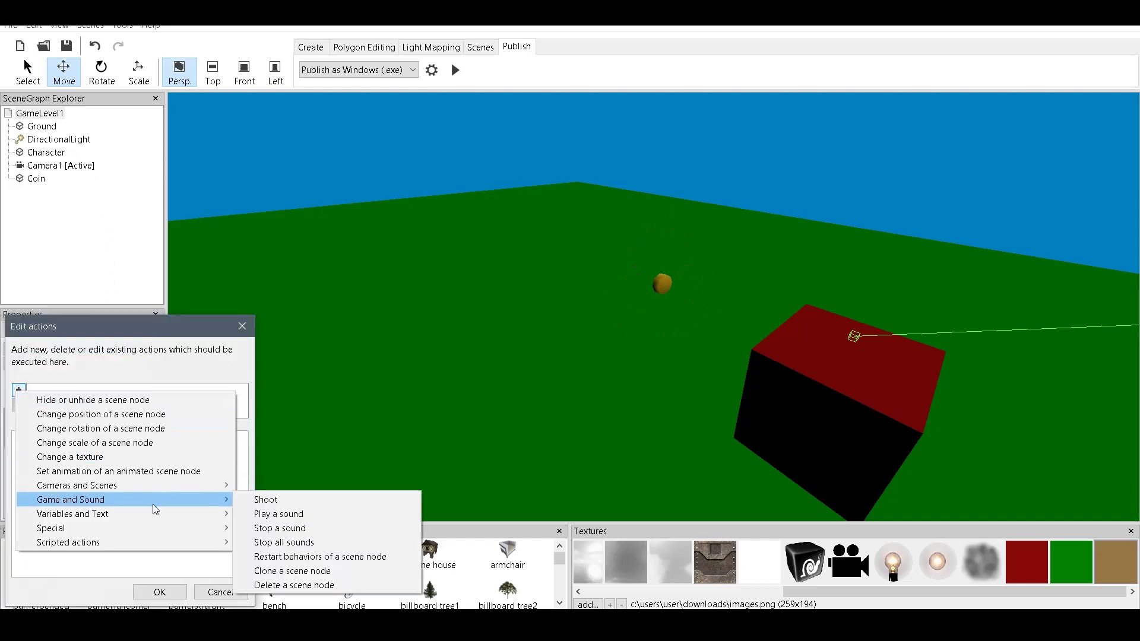
mouse_move(215, 515)
click(302, 527)
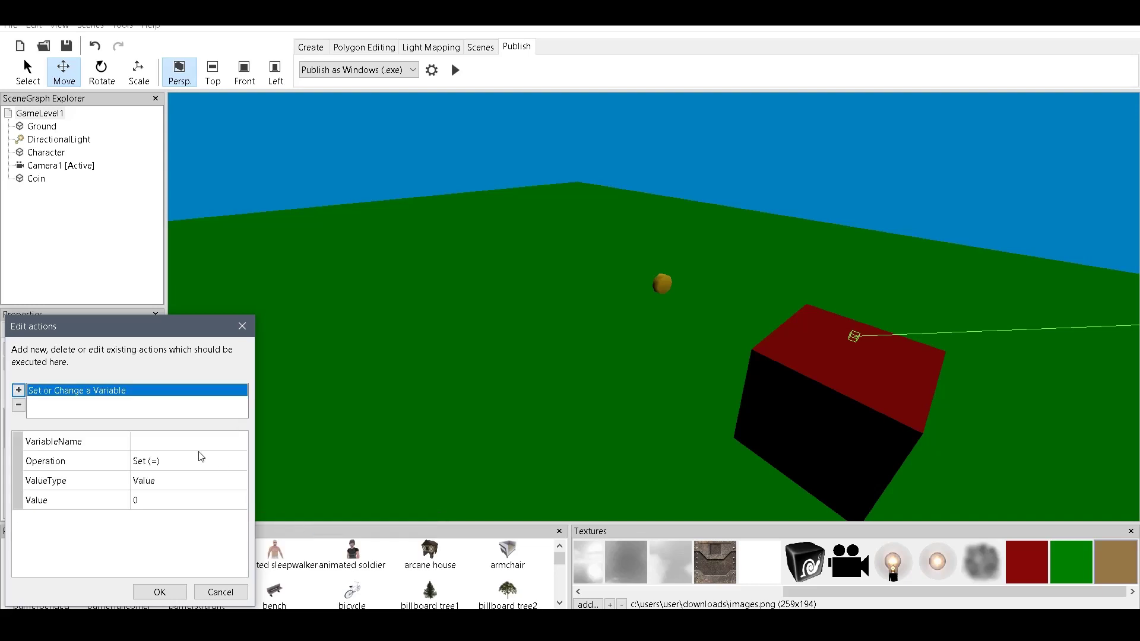
click(183, 442)
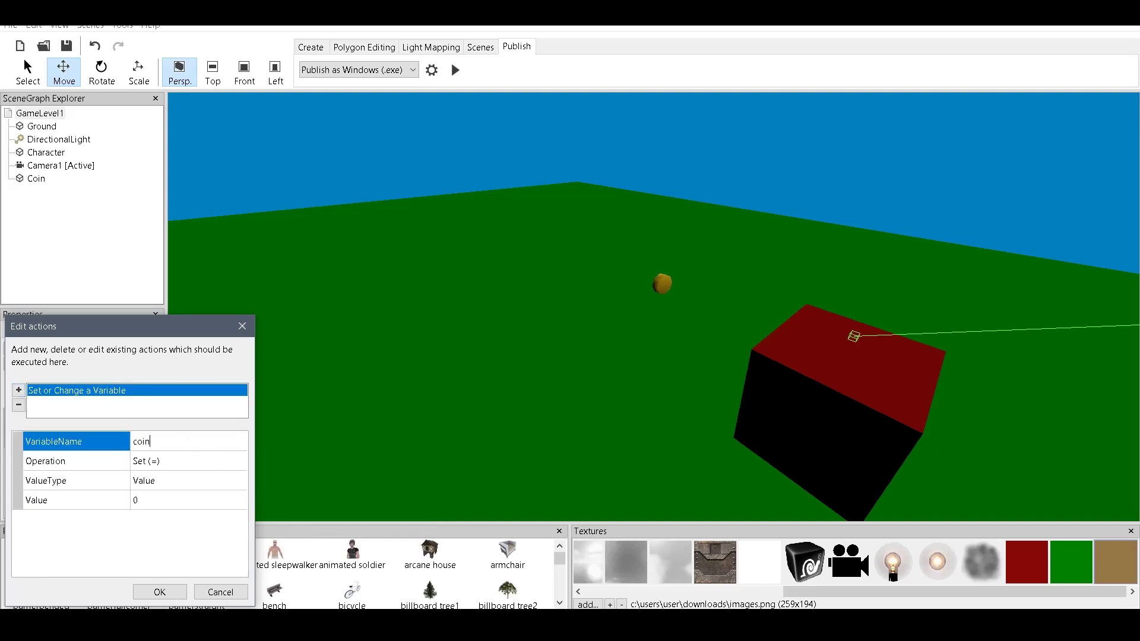
click(159, 592)
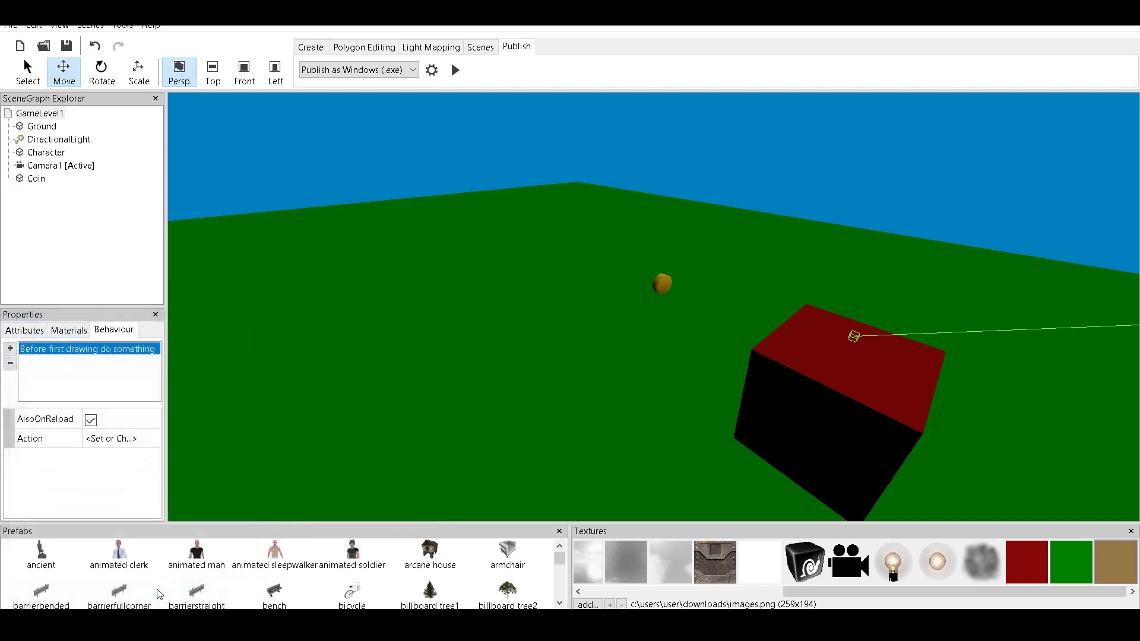
Step: Add a "Set or Change a Variable" action to the Coin's proximity behaviour
click(665, 289)
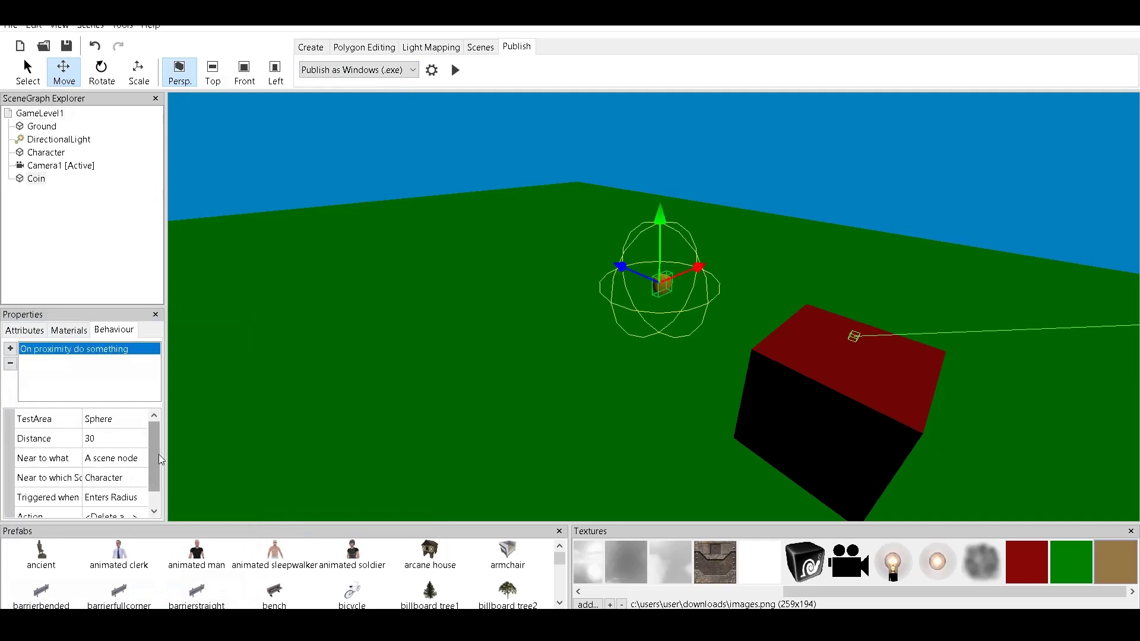
scroll(159, 454, down, 1)
click(113, 497)
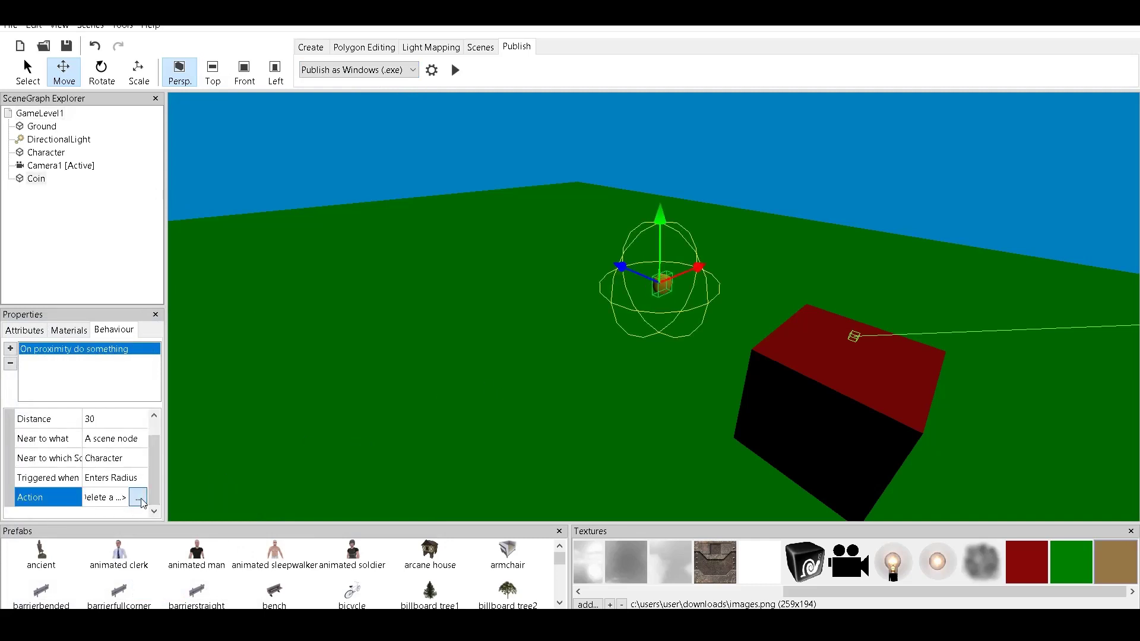
click(141, 497)
click(20, 392)
mouse_move(119, 513)
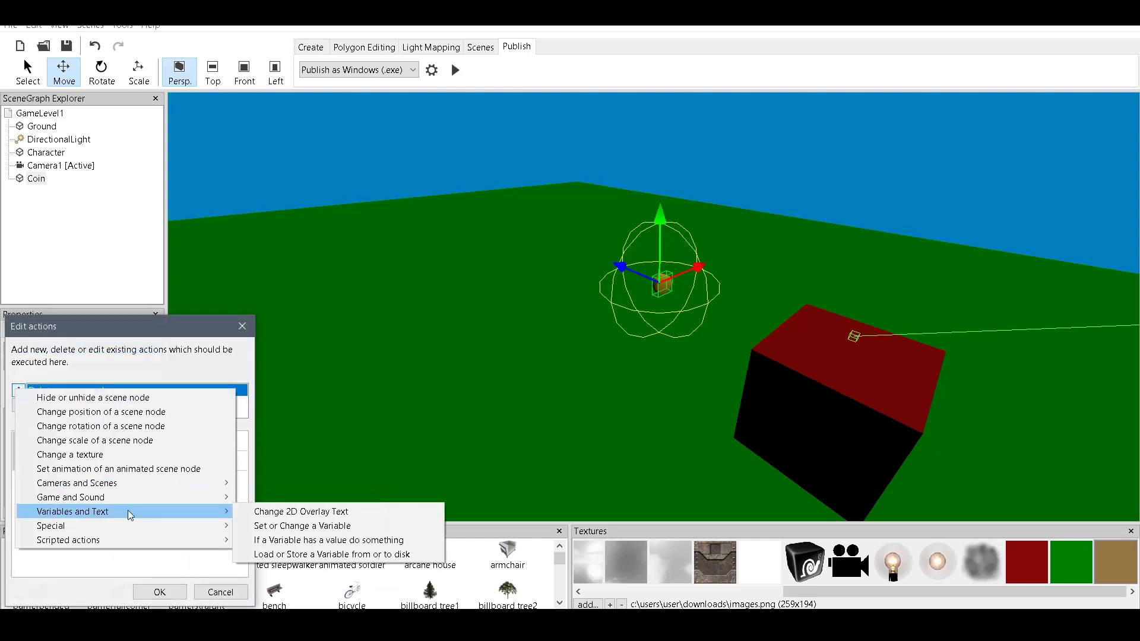
click(280, 525)
Step: Configure the new action for the variable coin with value 1 and an operation other than Set (=)
click(185, 441)
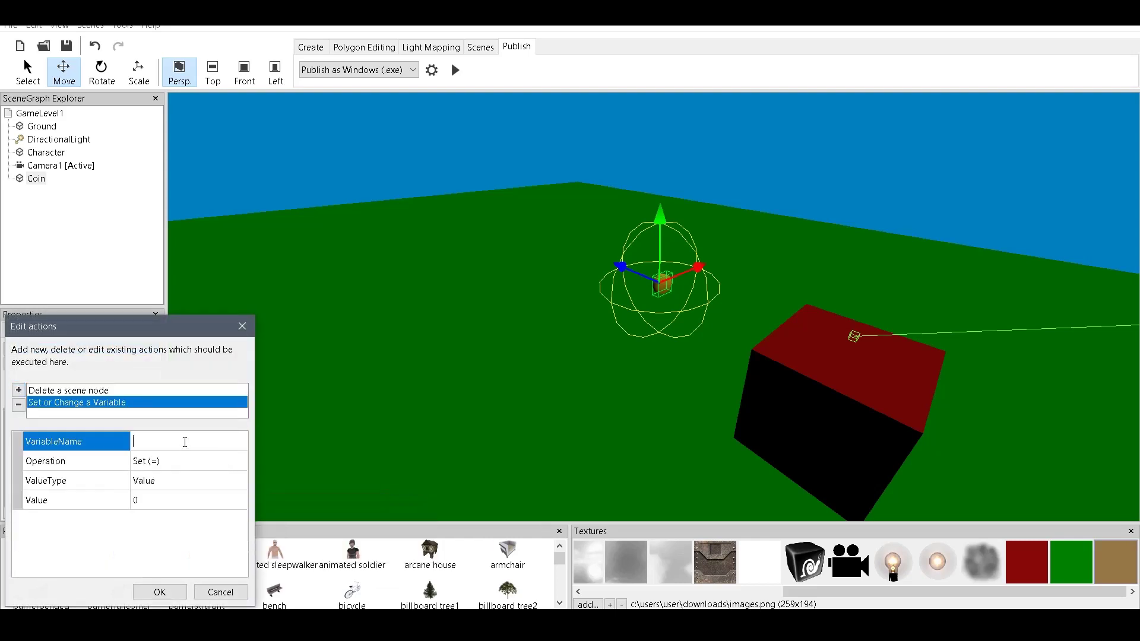
click(144, 505)
text(1)
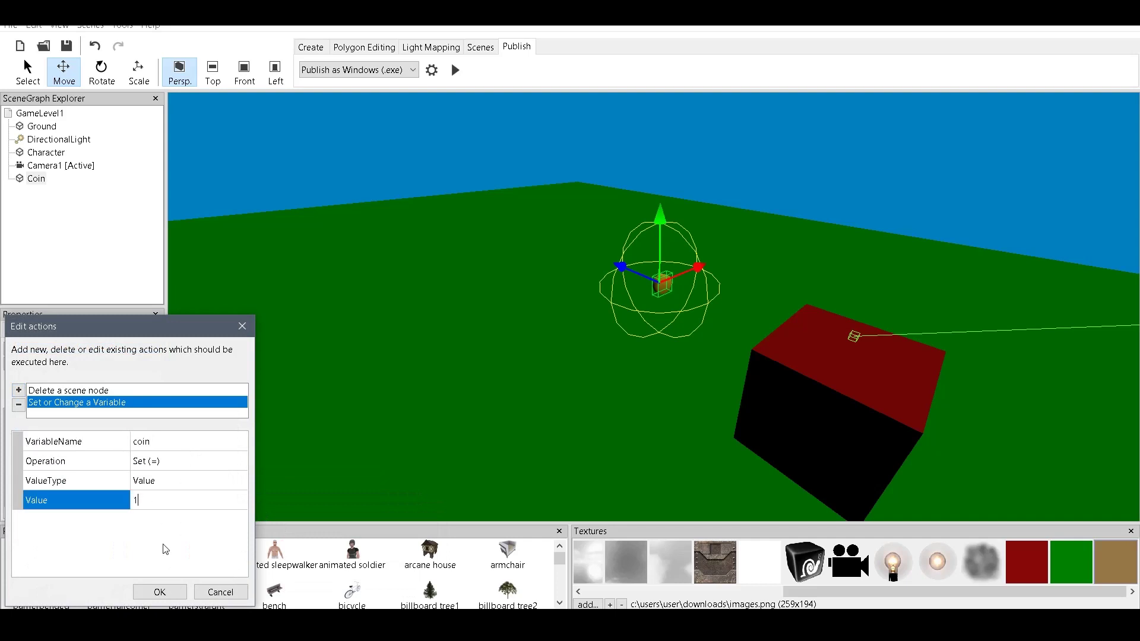
click(237, 462)
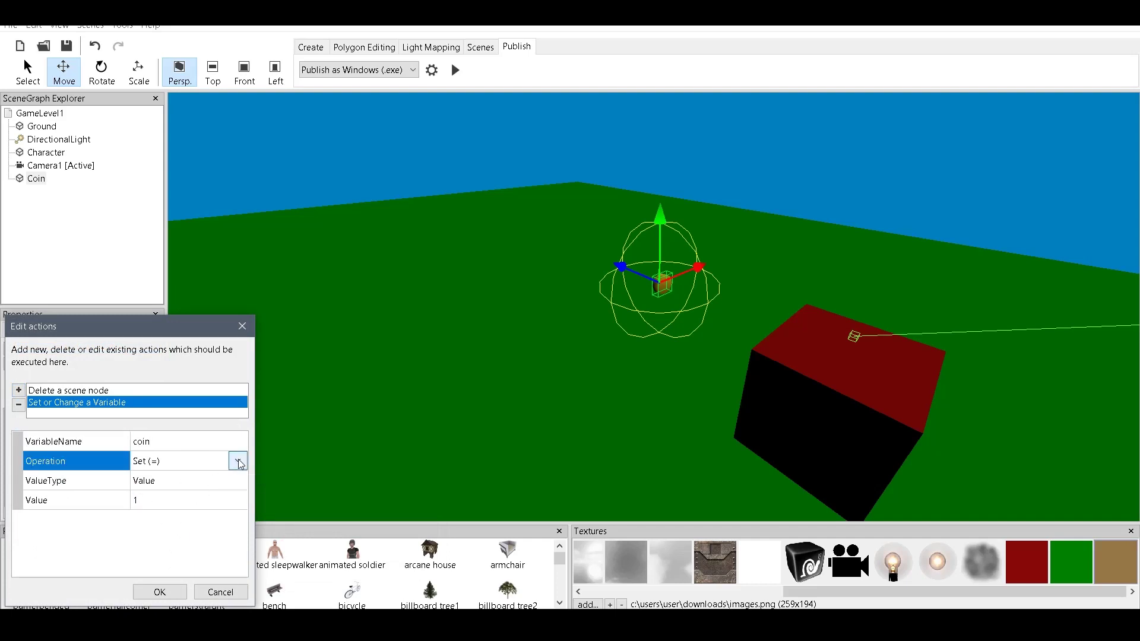
click(238, 461)
click(177, 499)
click(158, 590)
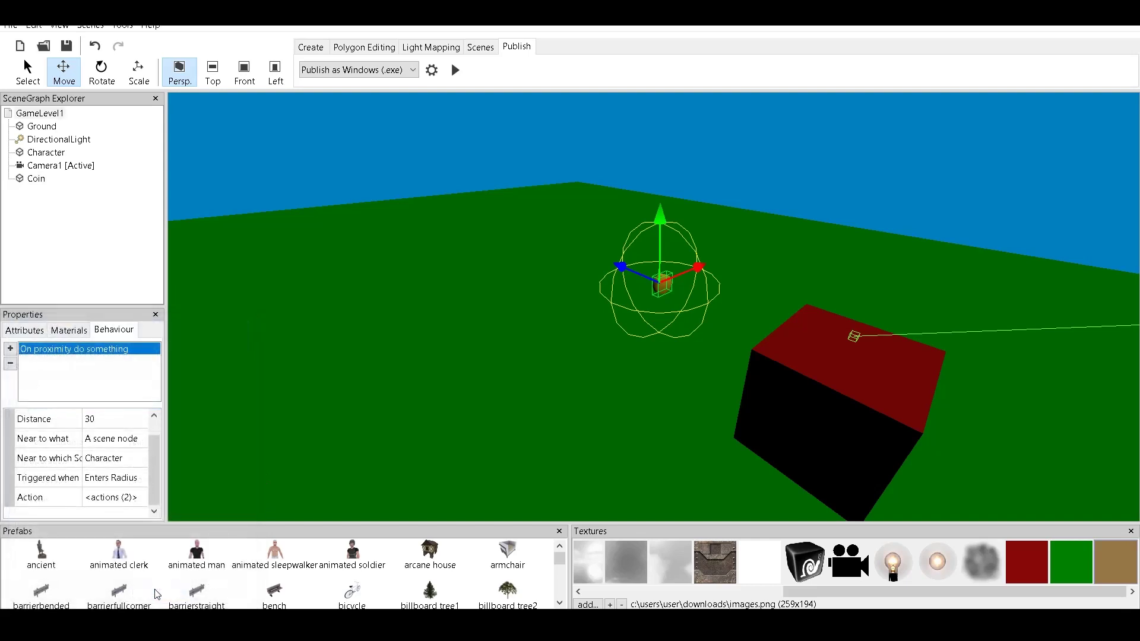
Step: Run the published game briefly, steering the cube character left, and close it
click(455, 70)
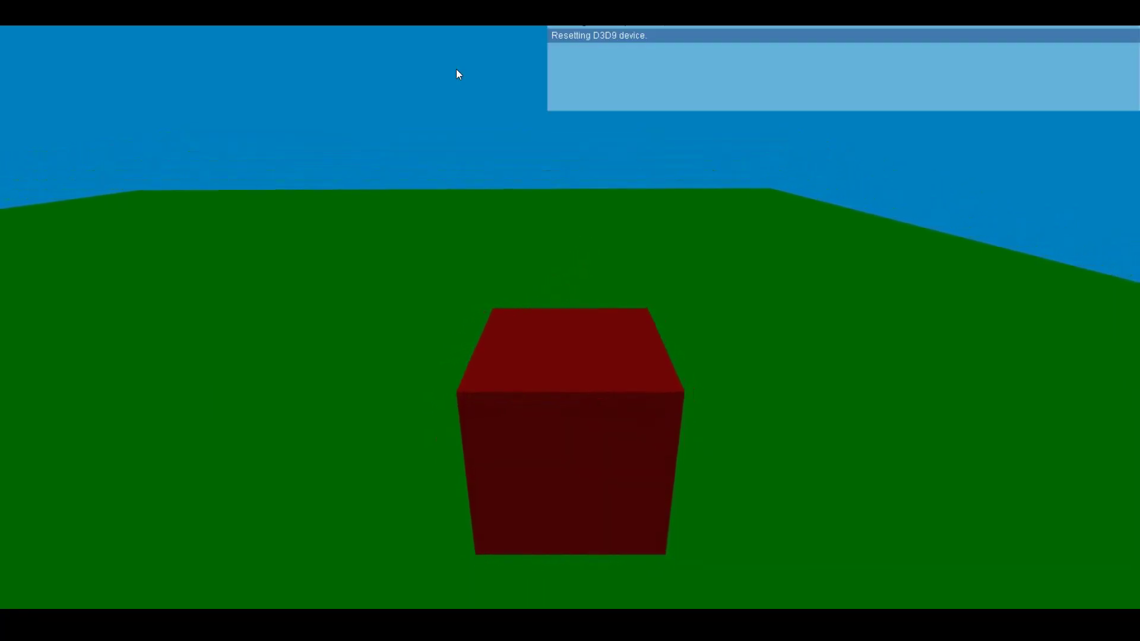
key(Left)
key(Escape)
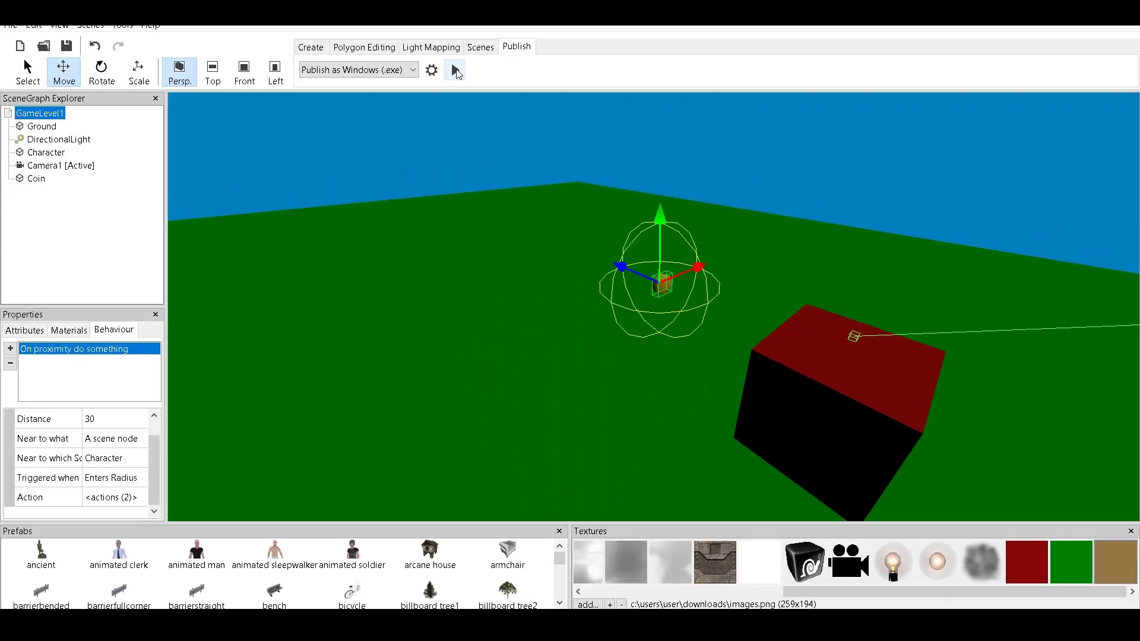
Step: Review the action assigned to GameLevel1's "Before first drawing do something" behaviour
click(58, 154)
click(41, 114)
click(151, 443)
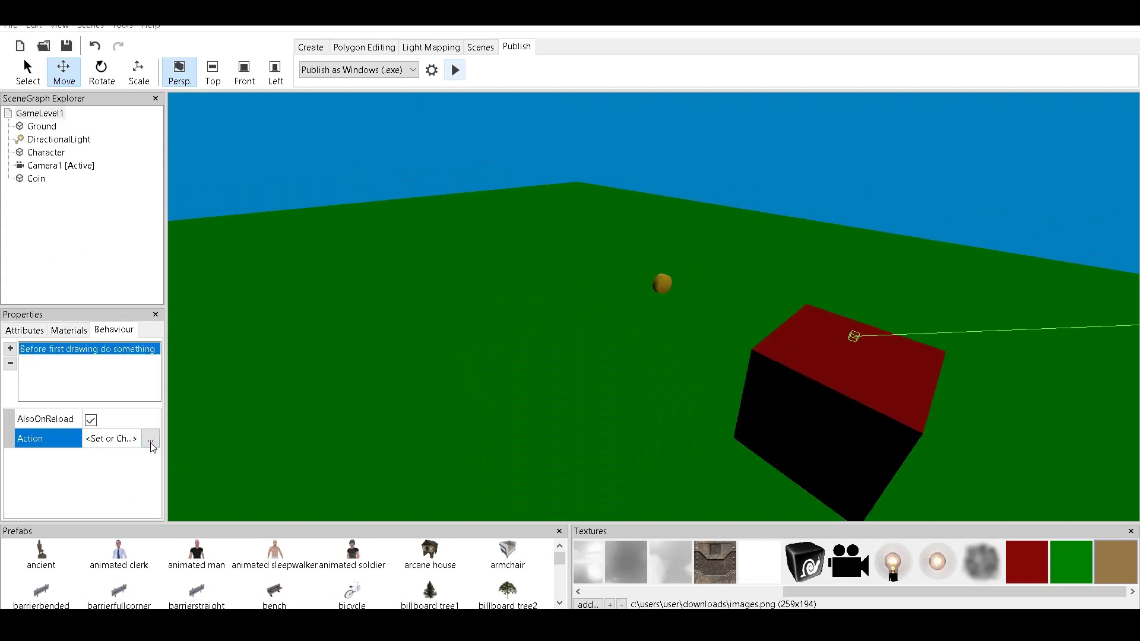
click(151, 440)
click(19, 390)
mouse_move(116, 514)
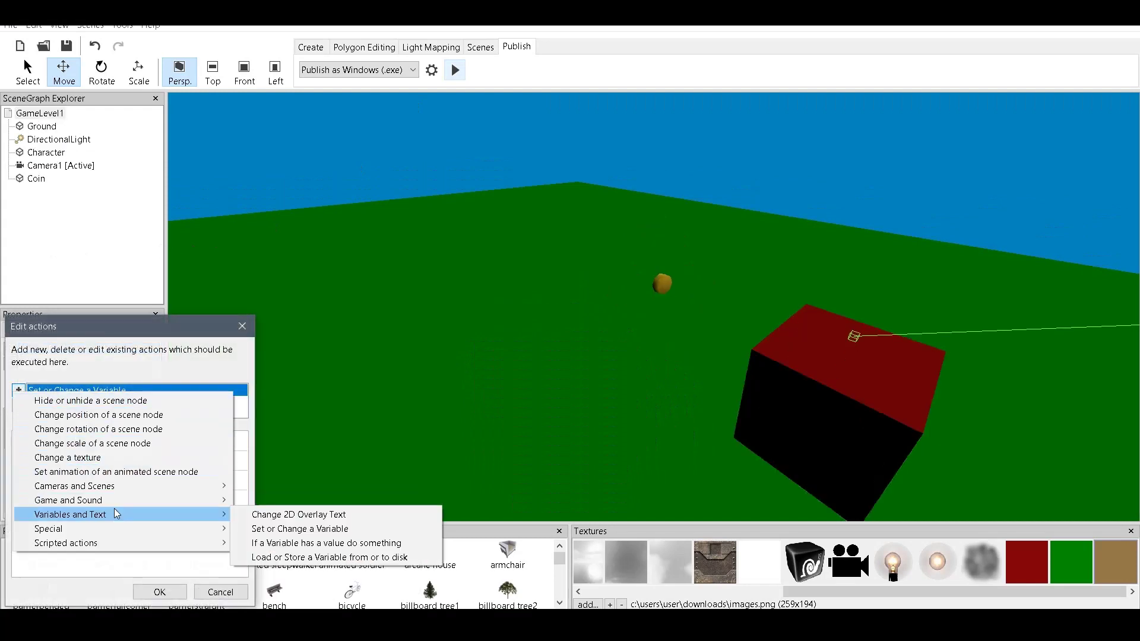
click(18, 390)
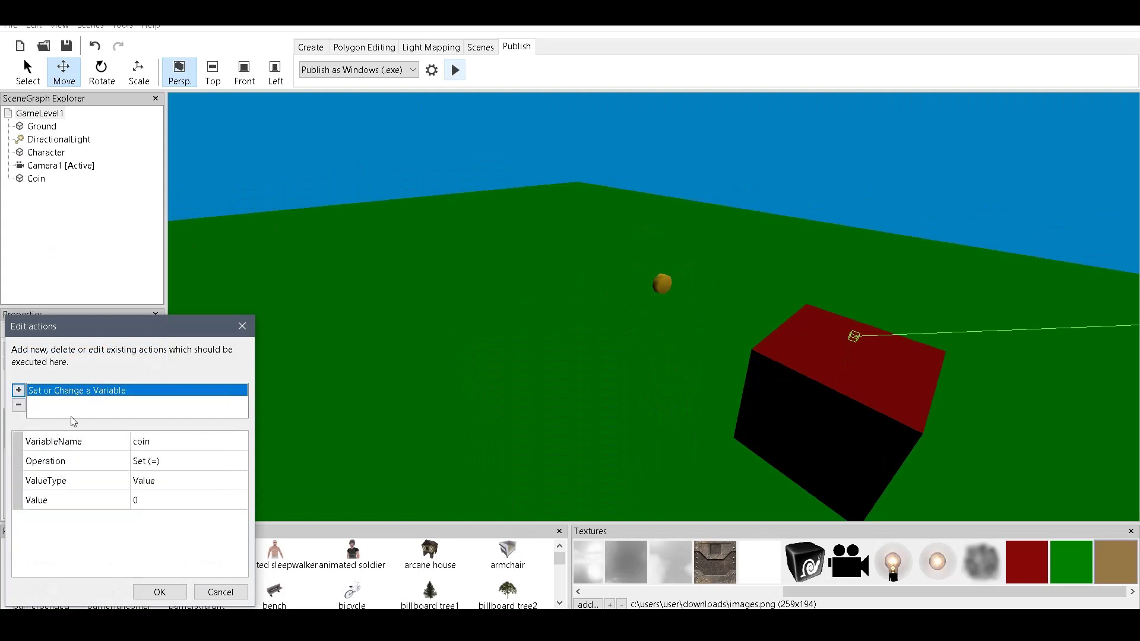
click(160, 593)
Step: Add an "Every few seconds do something" behaviour to GameLevel1 with an interval of 11 ms
click(10, 349)
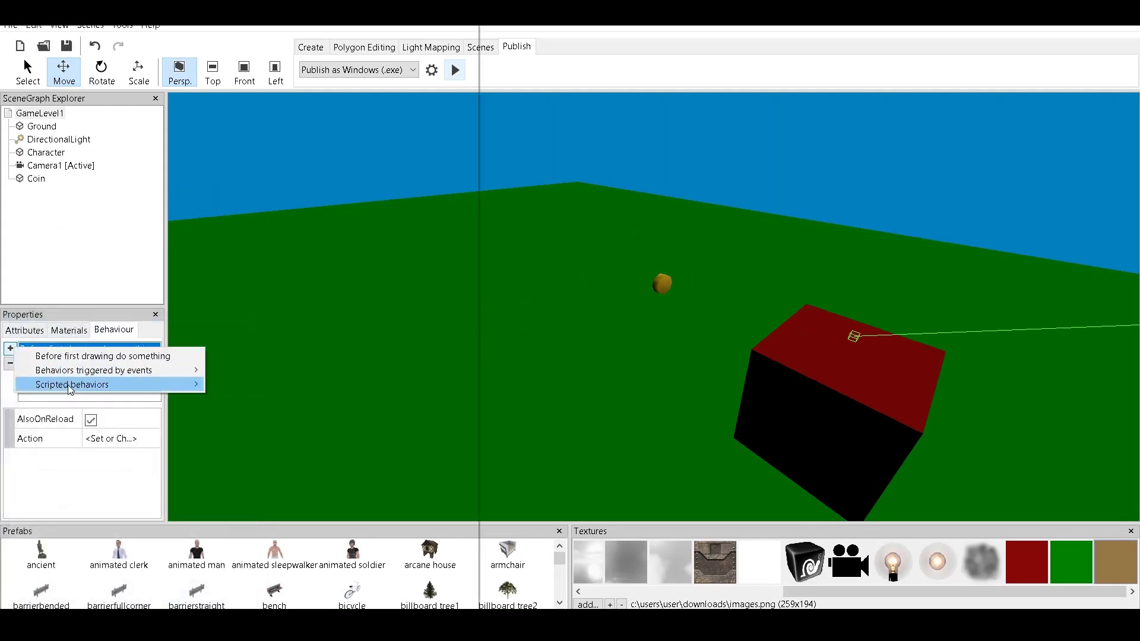
mouse_move(108, 374)
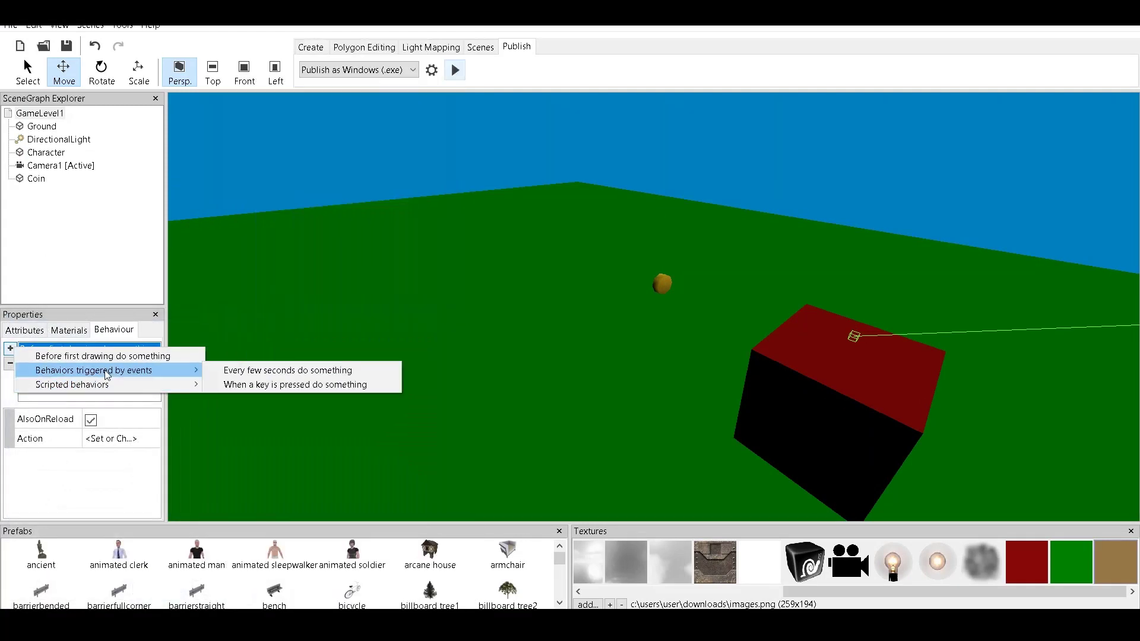
click(302, 370)
click(108, 420)
text(11)
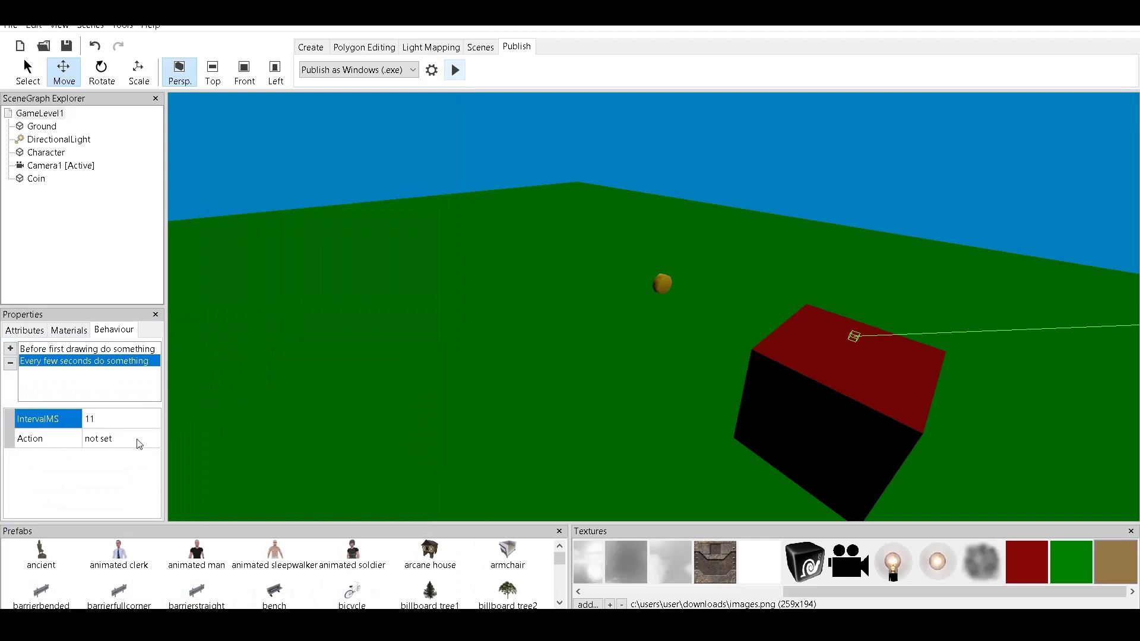
Step: Give the timed behaviour an "If a Variable has a value do something" action that checks whether coin is equal to 5
click(139, 444)
click(149, 438)
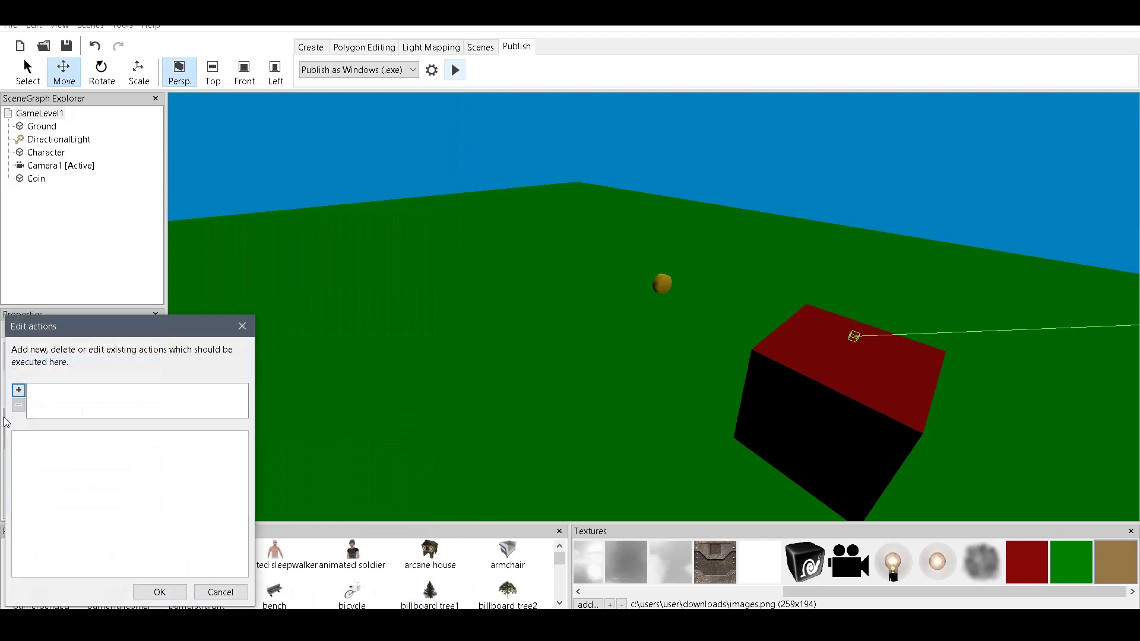
click(19, 390)
mouse_move(149, 504)
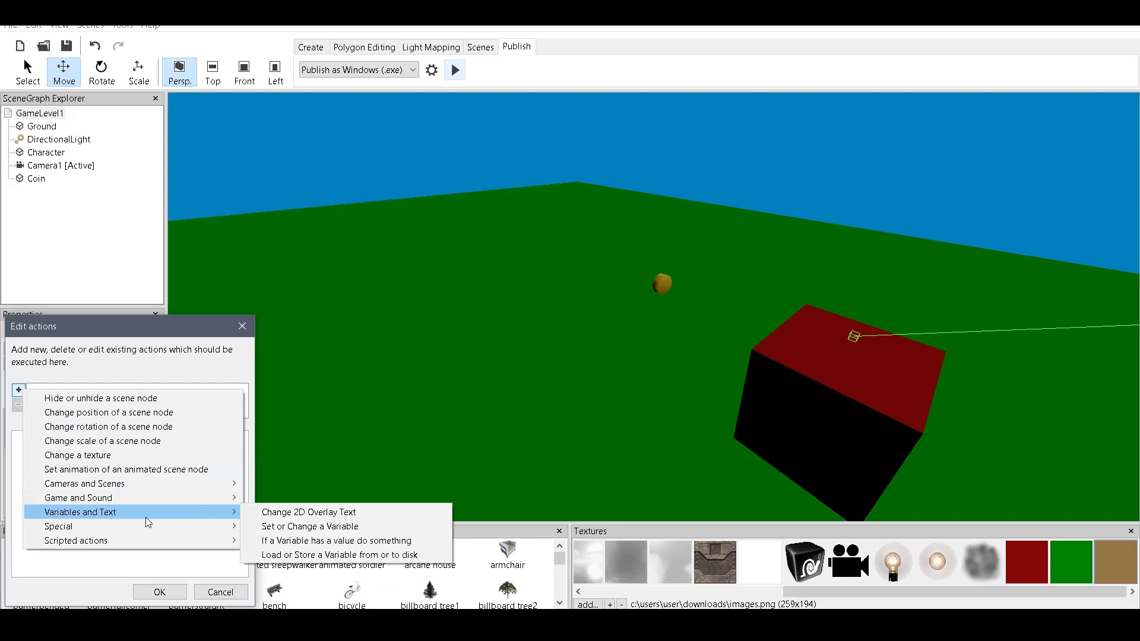
click(335, 541)
click(173, 439)
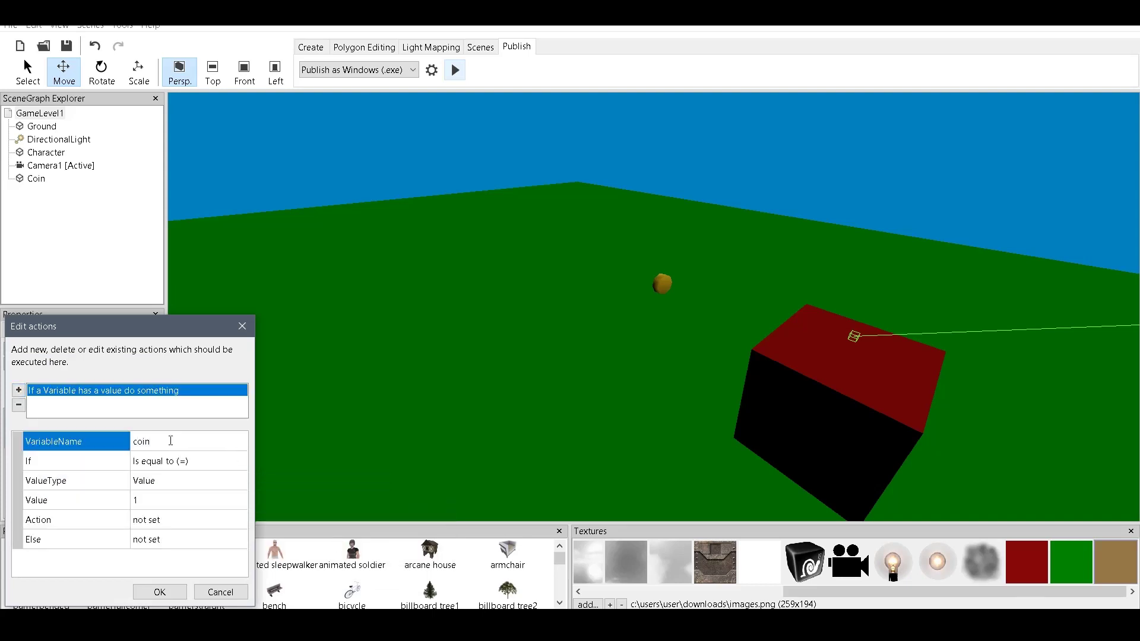
click(149, 502)
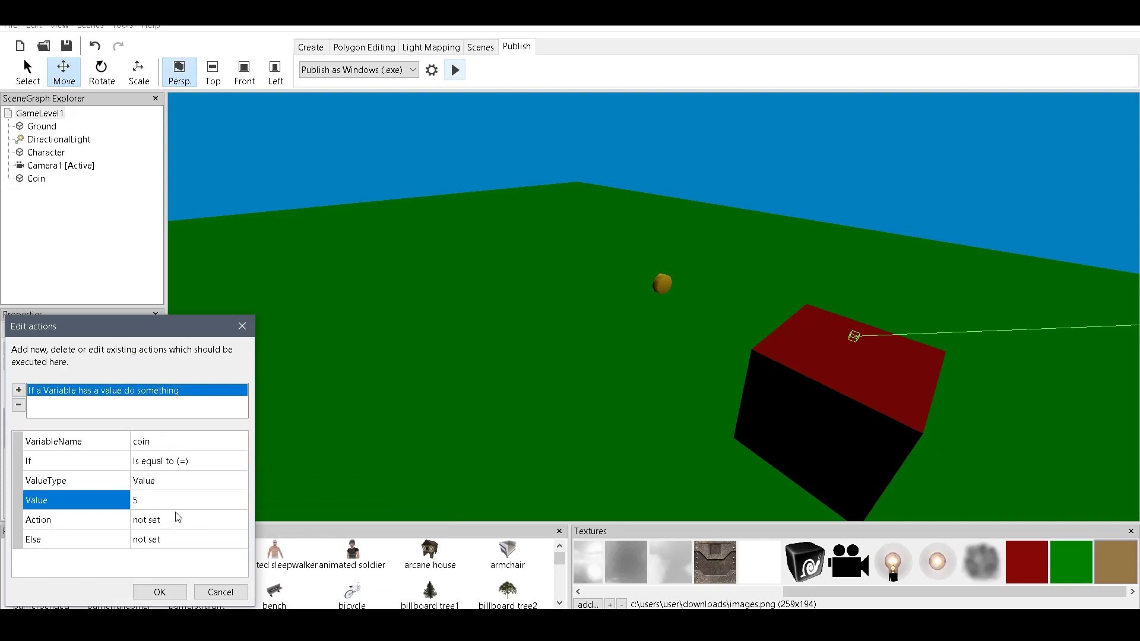
Step: Assign a "Switch to another scene" action to the fulfilled coin condition, leaving its target scene empty
click(231, 520)
click(18, 404)
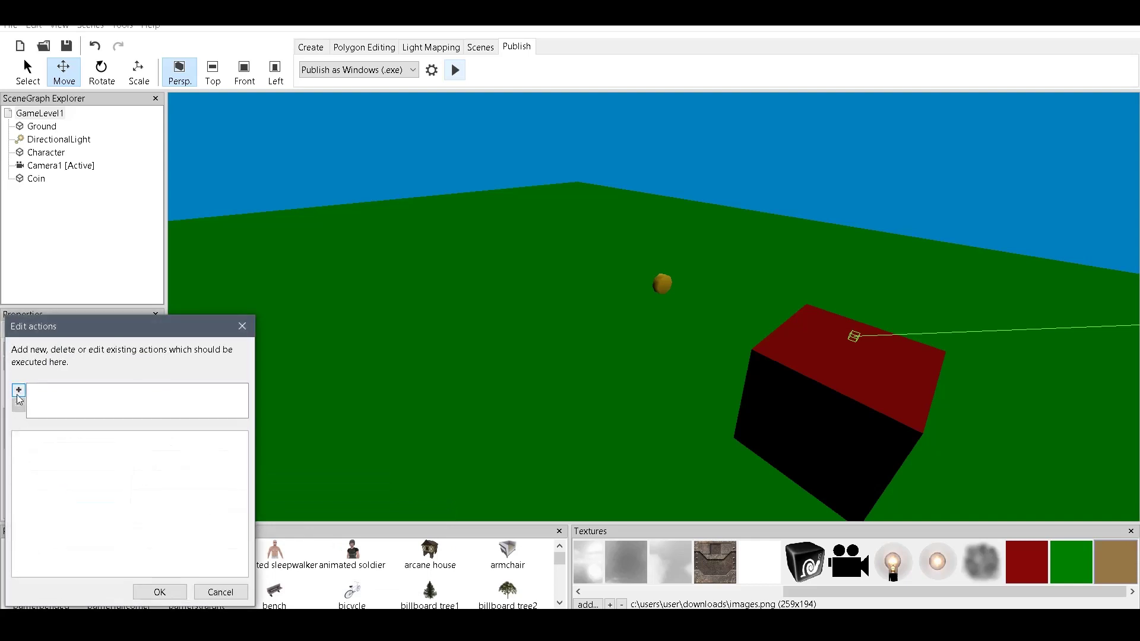
click(18, 392)
mouse_move(164, 505)
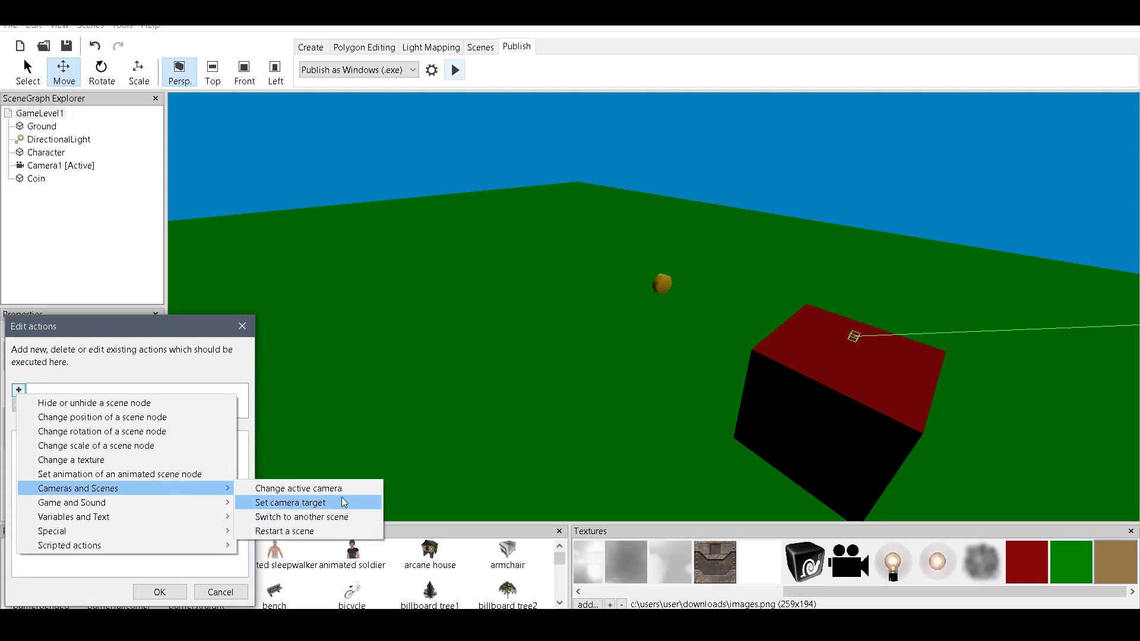
click(354, 518)
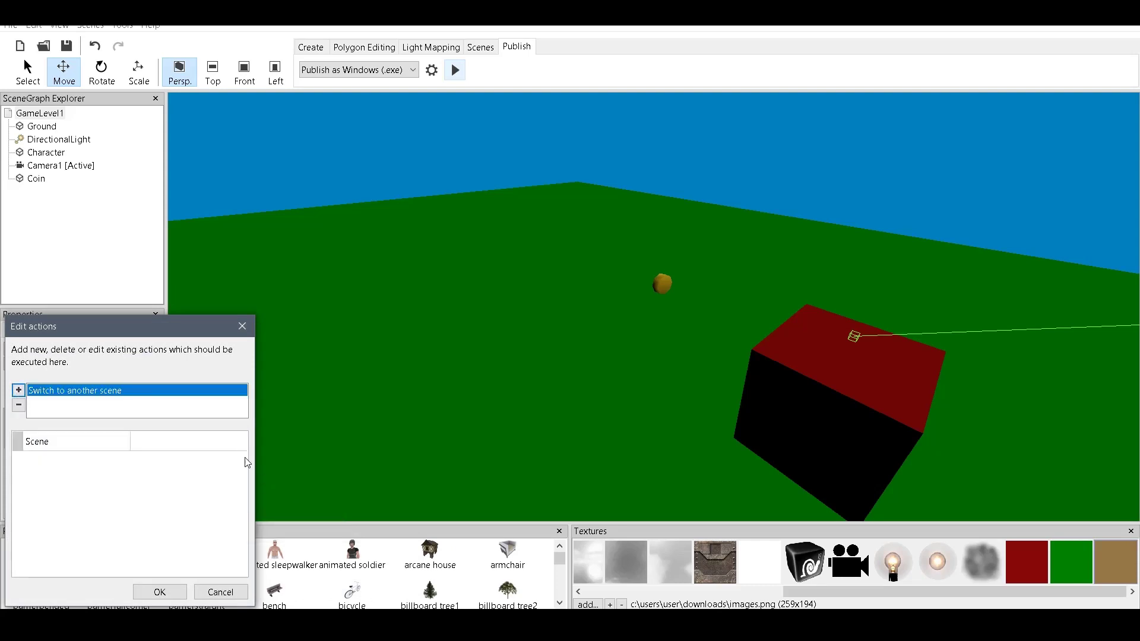
click(160, 592)
click(161, 591)
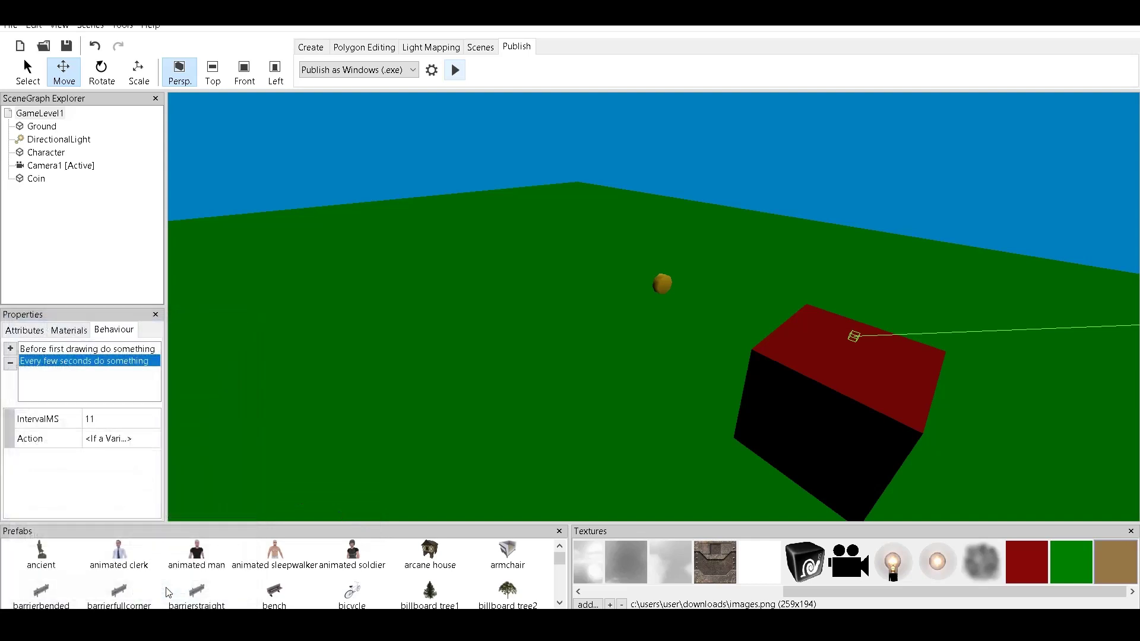
Step: Add a new 3D scene named Win to the project
click(480, 47)
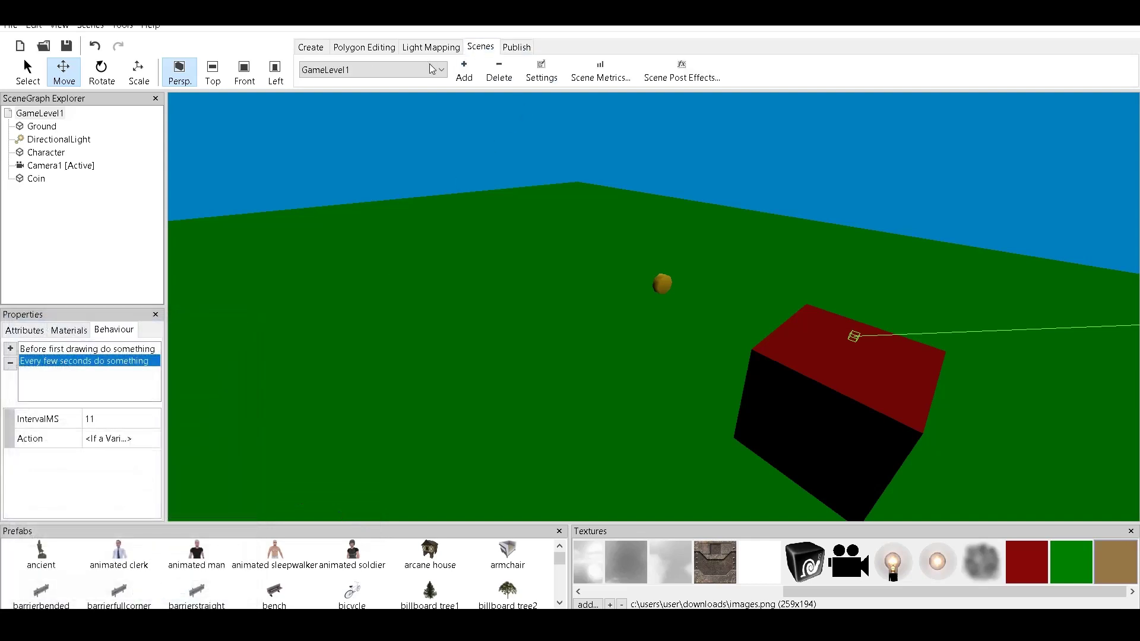
click(463, 71)
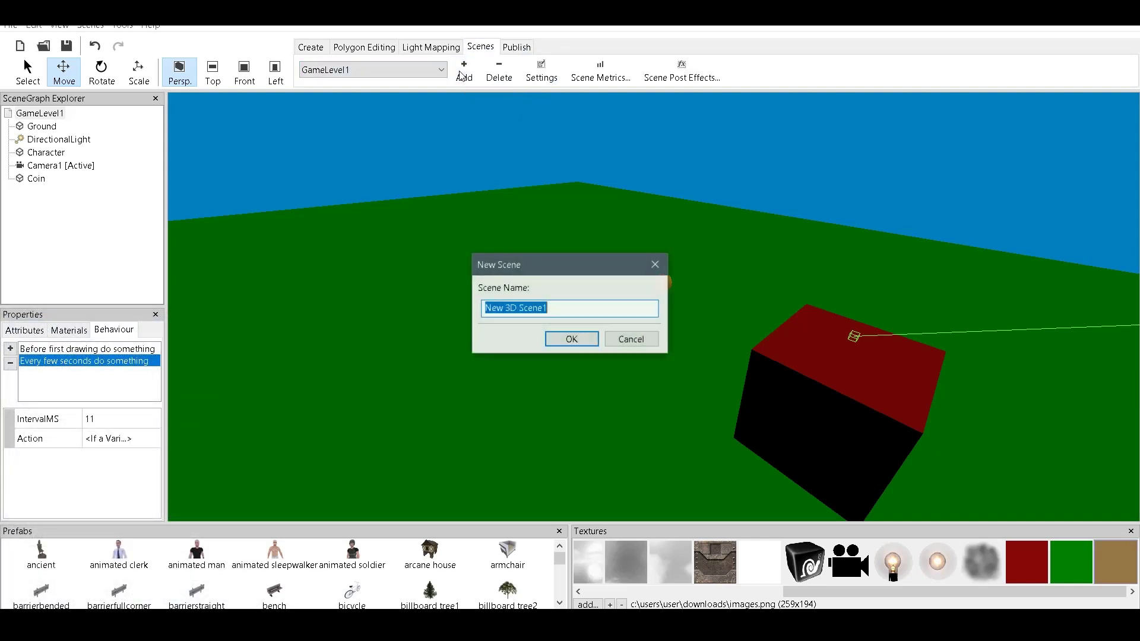
text(Win)
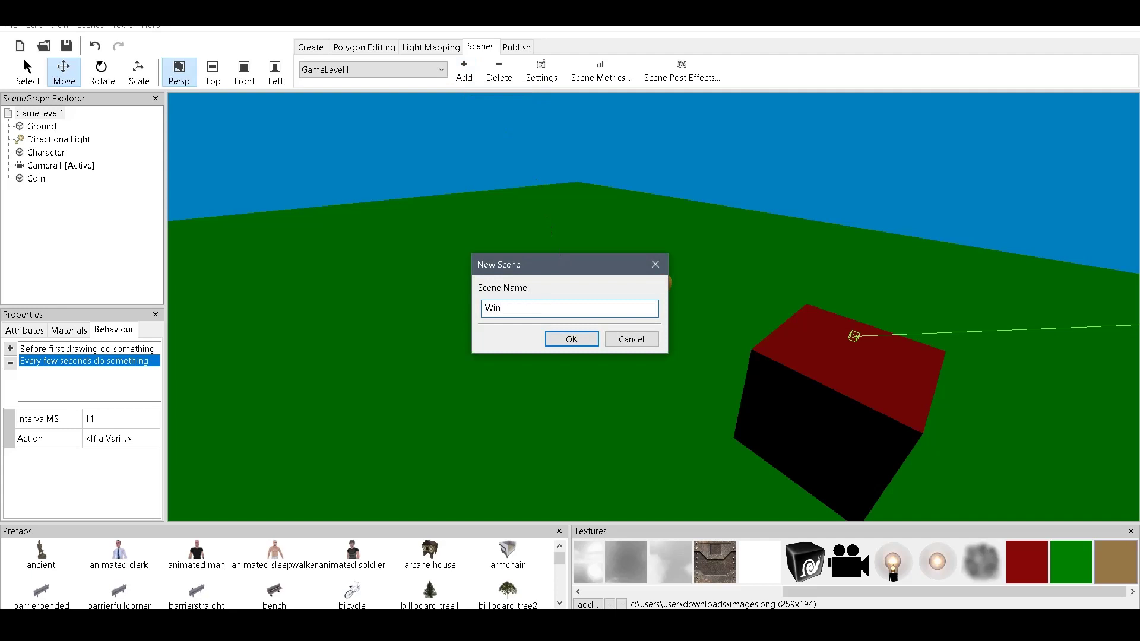
key(Return)
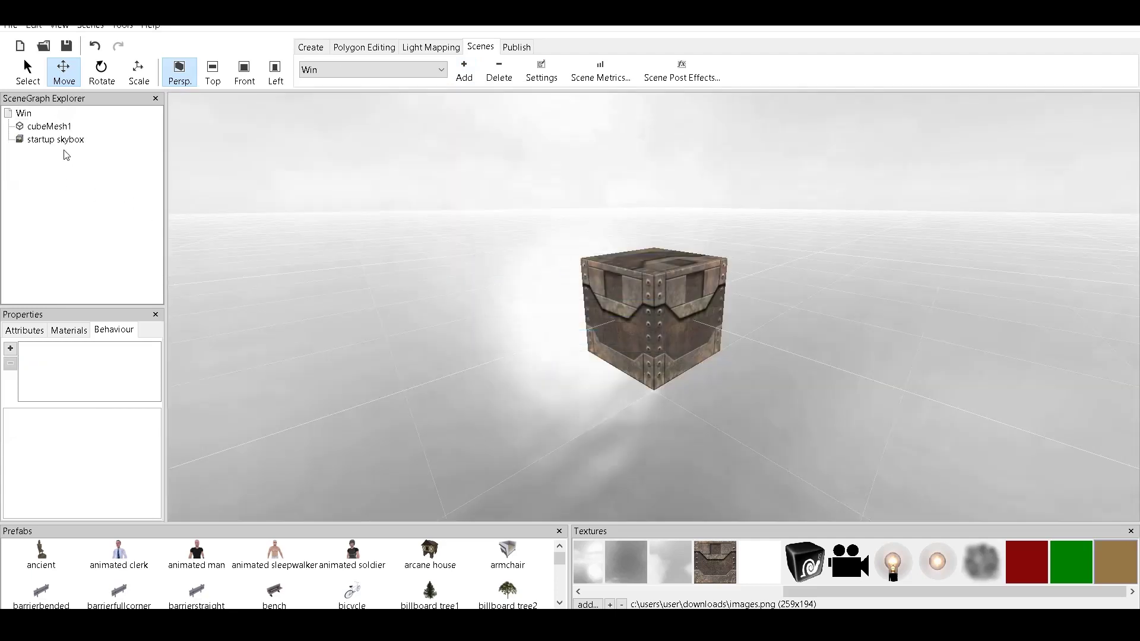
Step: Delete the startup skybox from the Win scene
click(59, 141)
right_click(60, 146)
click(101, 163)
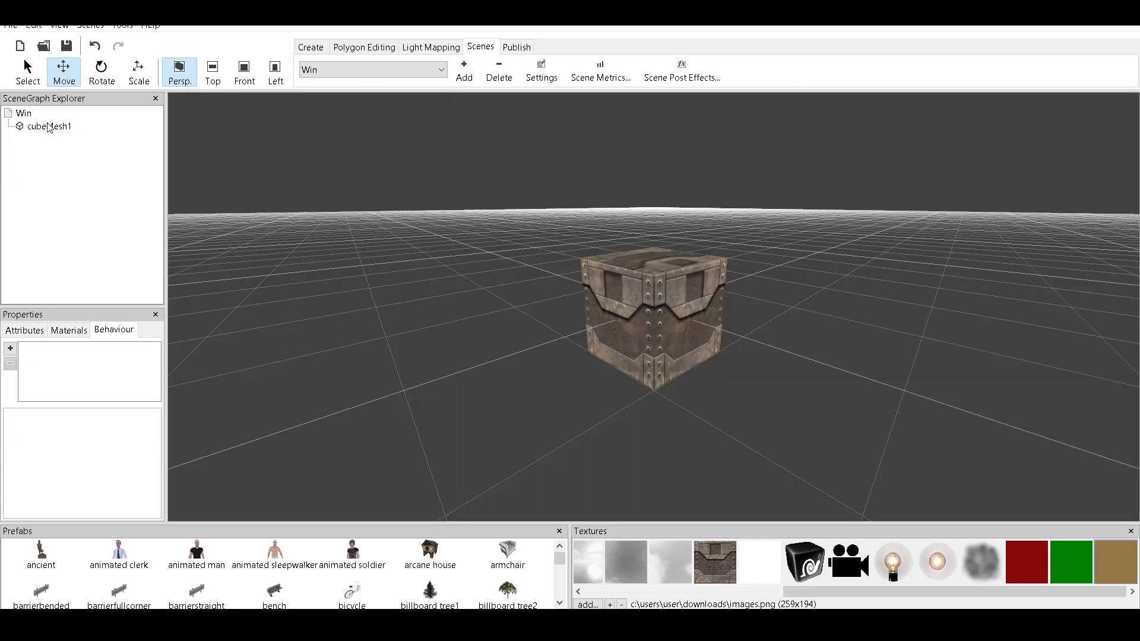
Step: Delete the default cube mesh from the Win scene
right_click(48, 123)
click(72, 148)
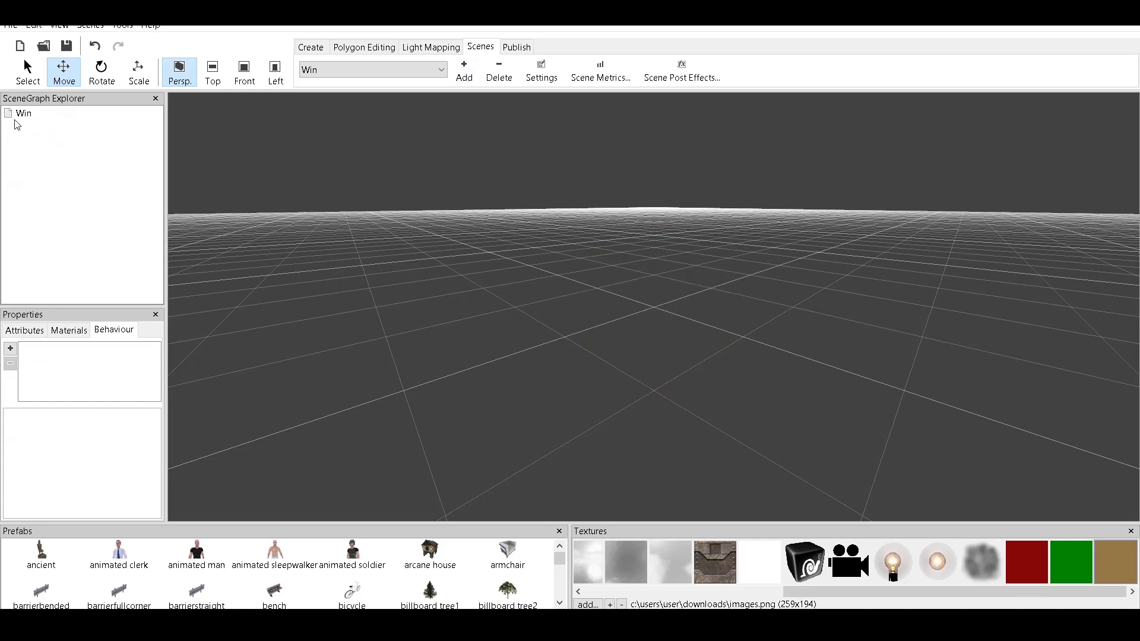
Step: Set the Win scene's background color to yellow
click(28, 330)
click(150, 389)
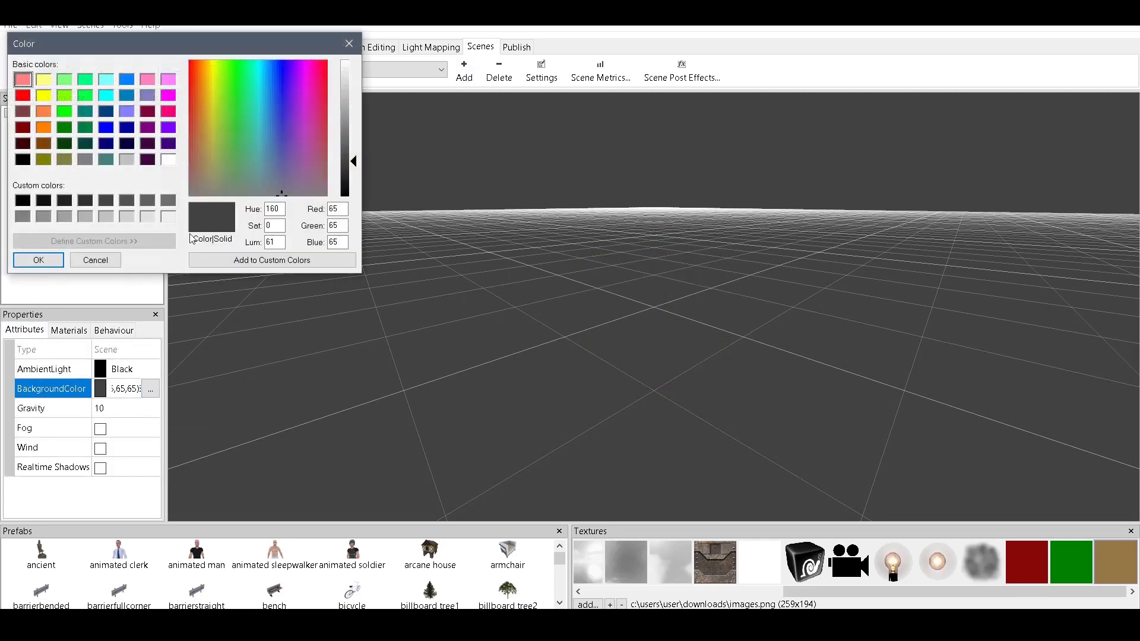
click(43, 95)
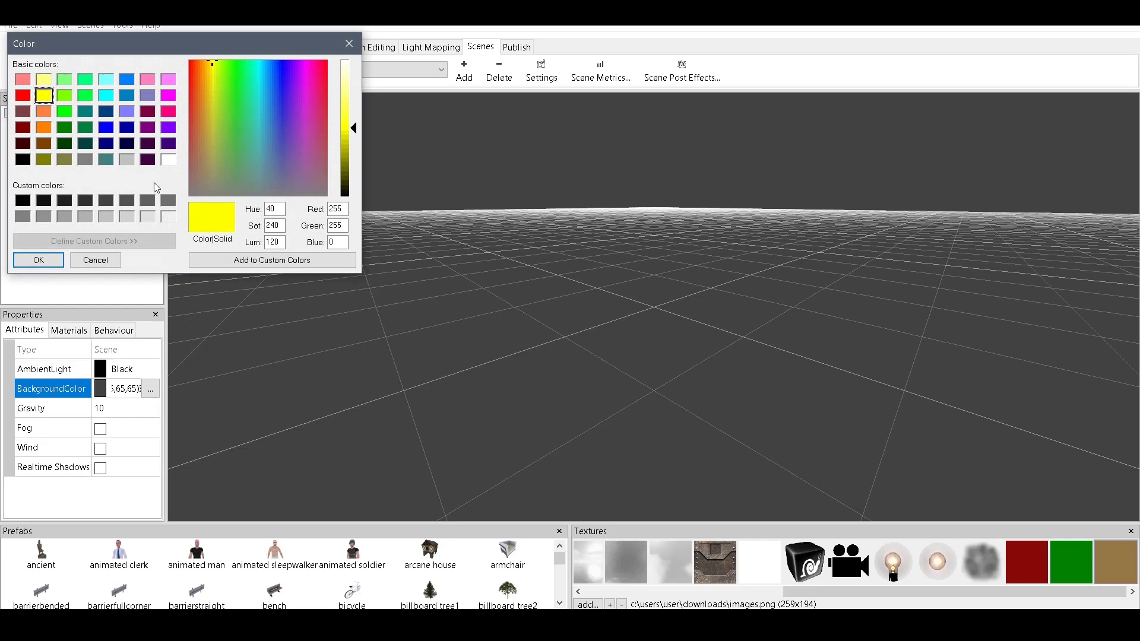
click(38, 260)
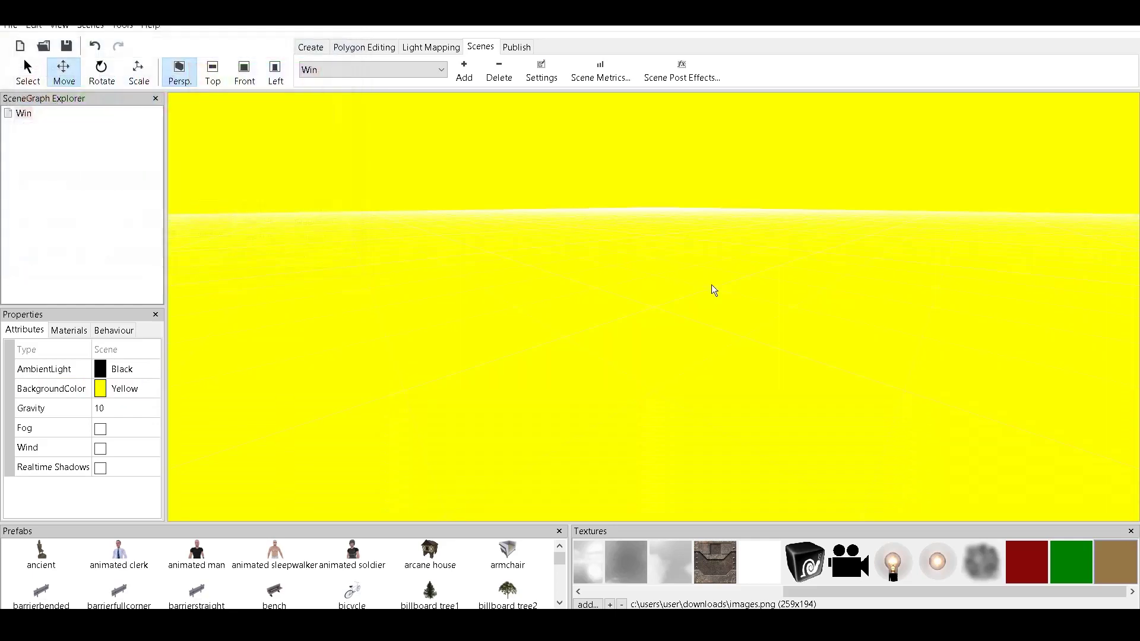
Step: Set the Win scene's background color to orange (255,128,0)
click(148, 389)
click(151, 389)
click(43, 127)
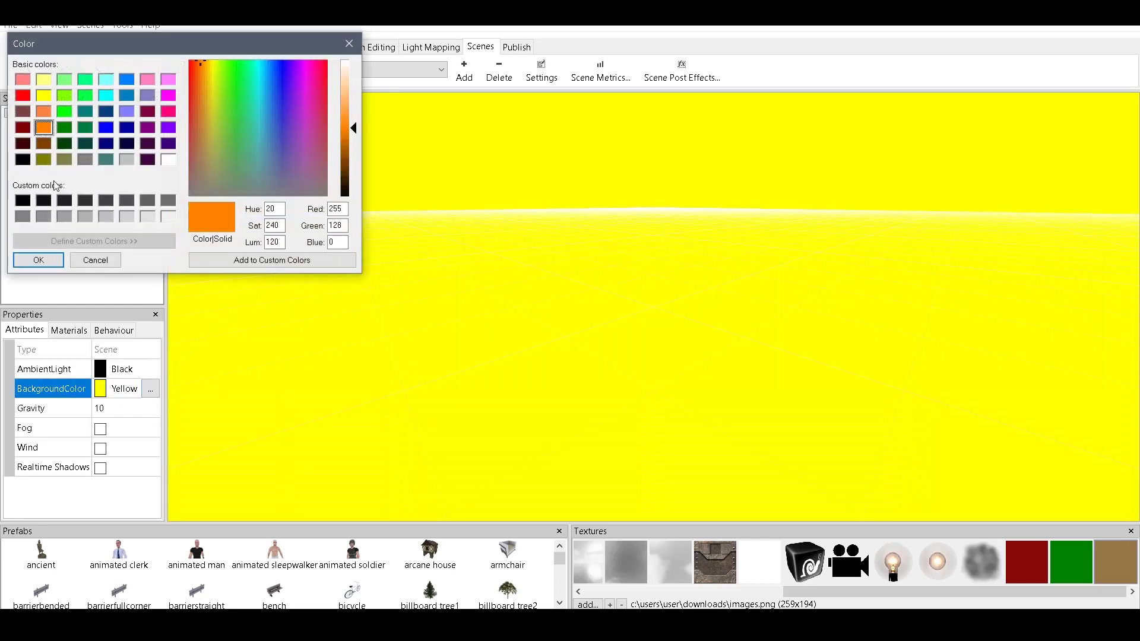
click(39, 262)
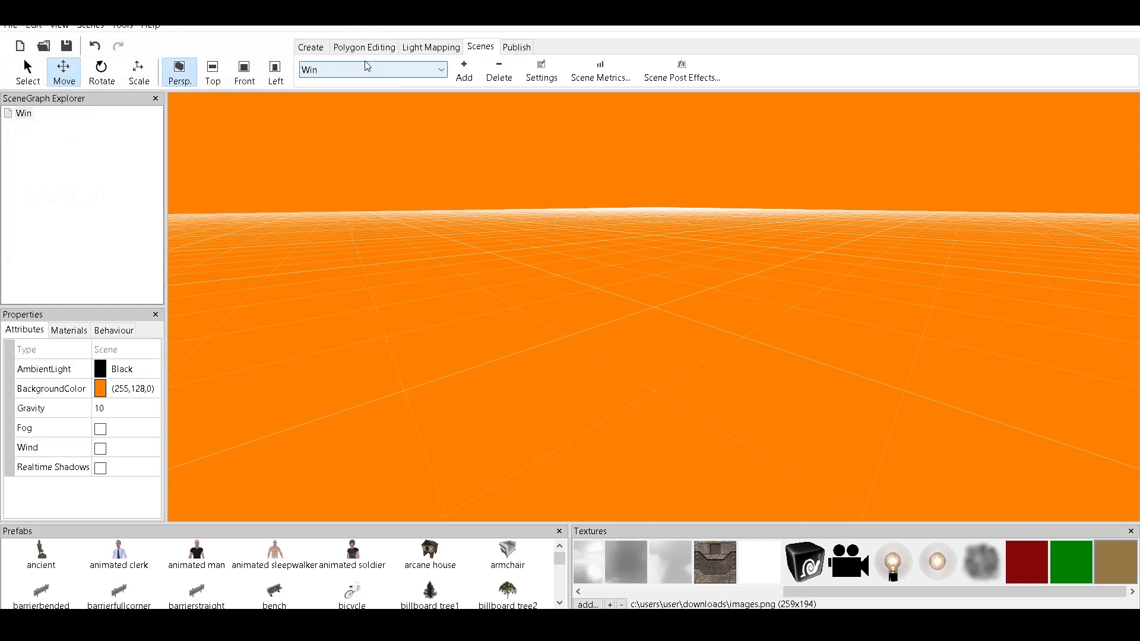
Step: Add a 2D overlay to the Win scene and name it You Win
click(310, 48)
click(971, 73)
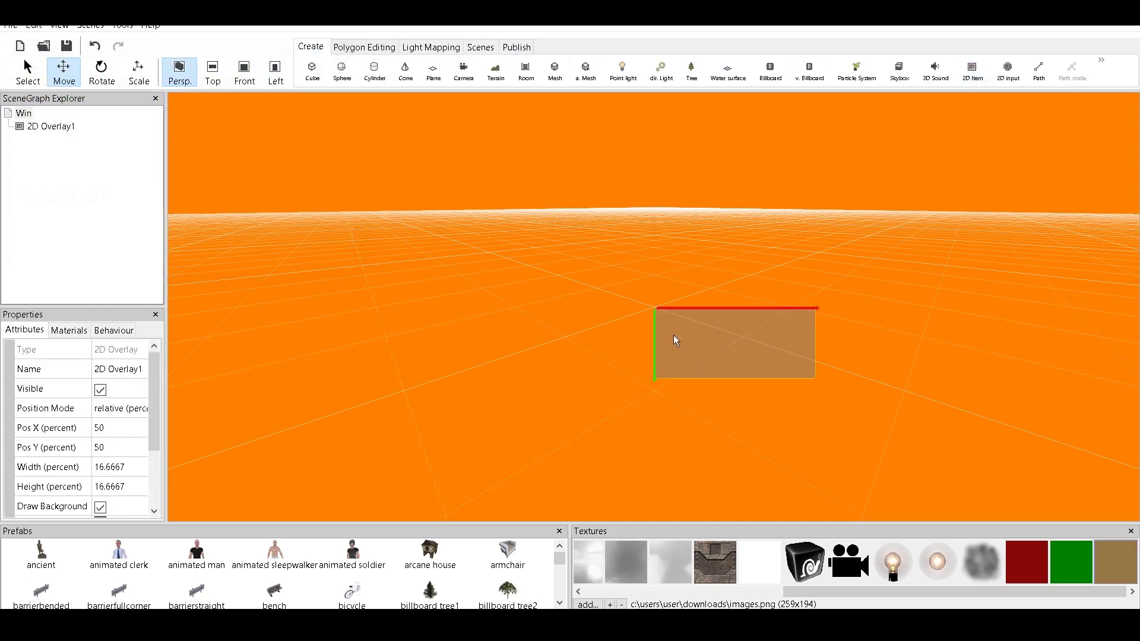
drag(156, 392, 165, 369)
click(130, 370)
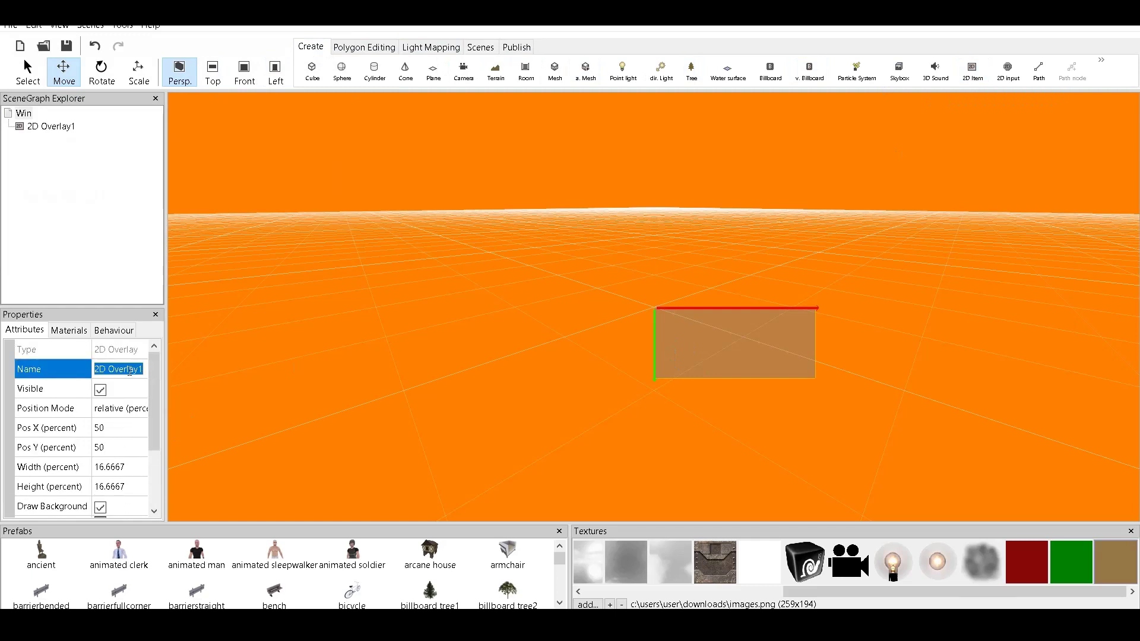
text(You WIn)
key(Return)
click(144, 371)
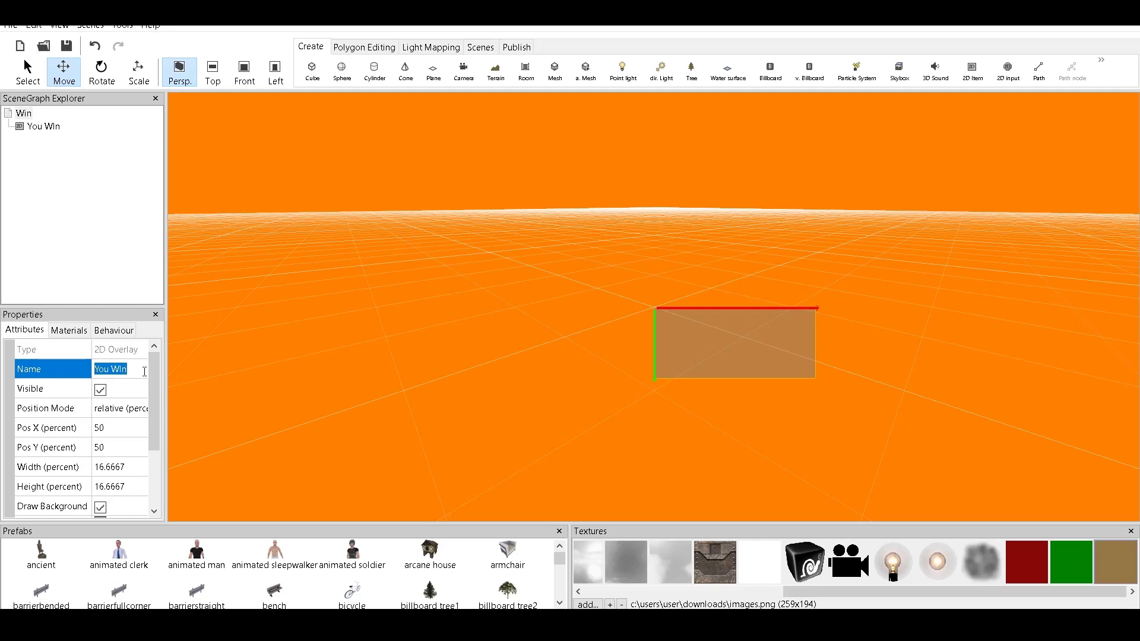
text(Y)
key(Return)
Step: Enable Draw Text for the You Win overlay, switching Draw Background off and back on
scroll(148, 451, down, 2)
click(101, 408)
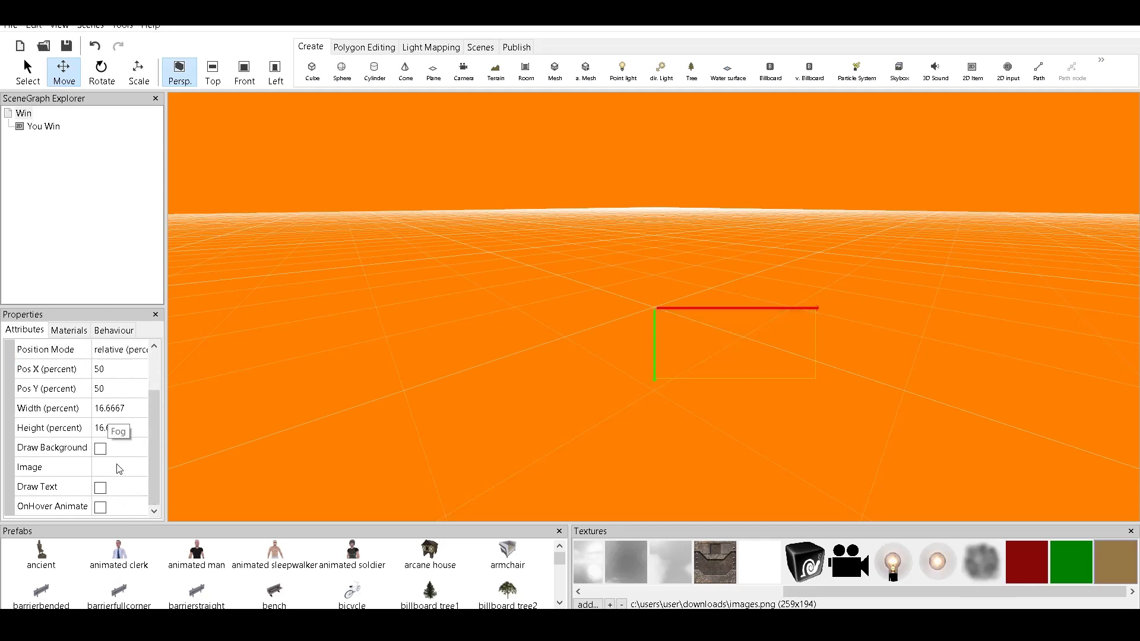
click(137, 472)
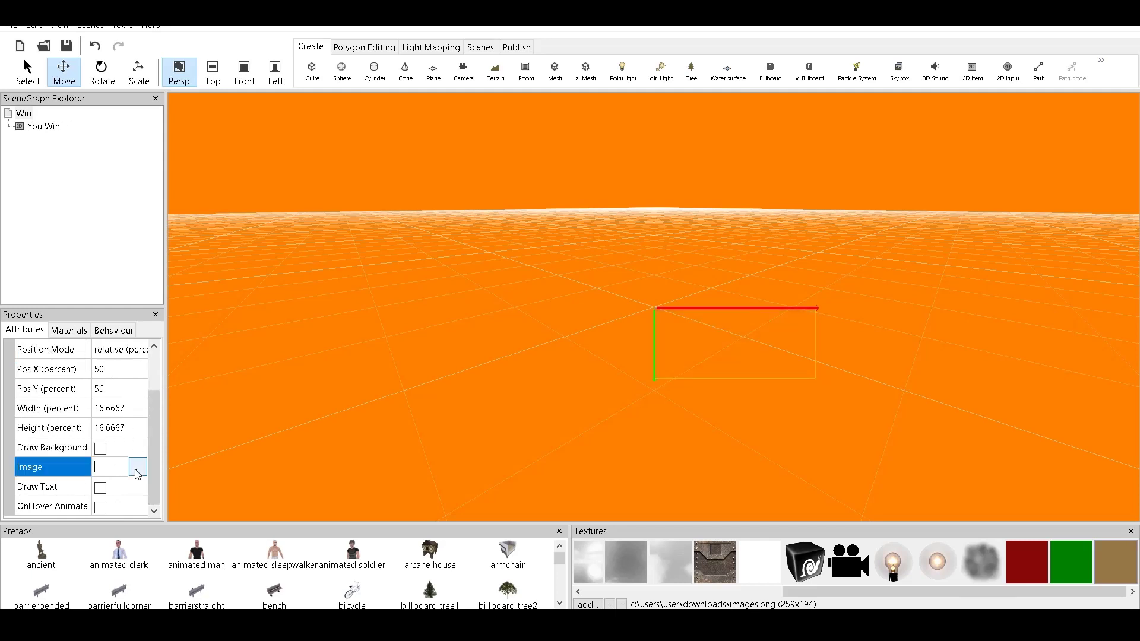
click(101, 488)
click(100, 449)
Step: Make the You Win overlay's background solid red with an alpha of 255
click(128, 467)
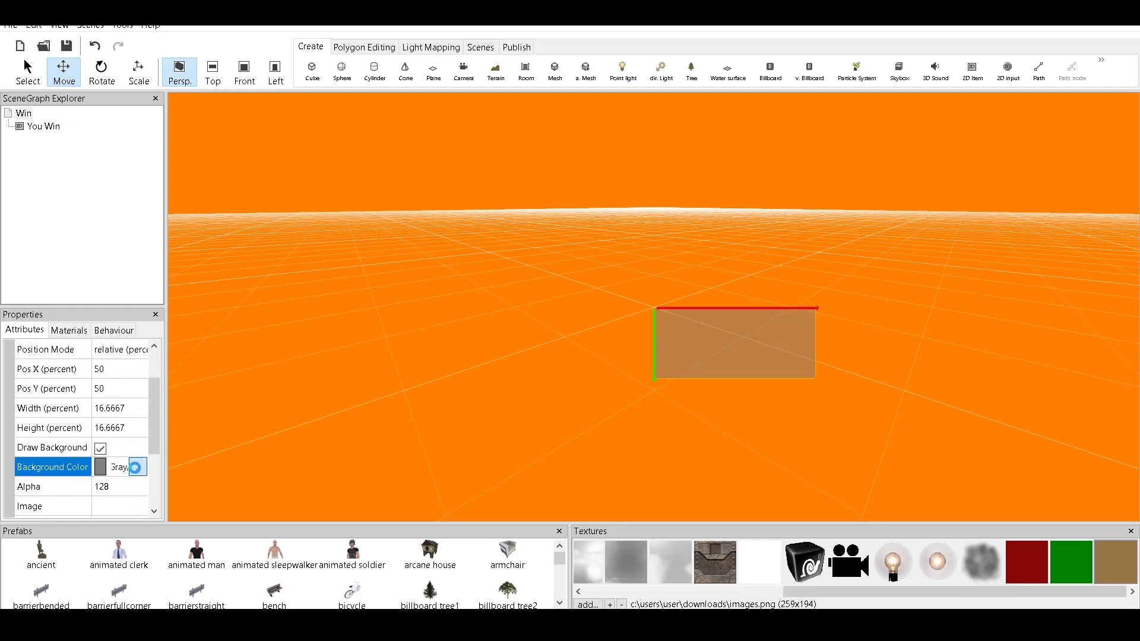
click(138, 467)
click(23, 97)
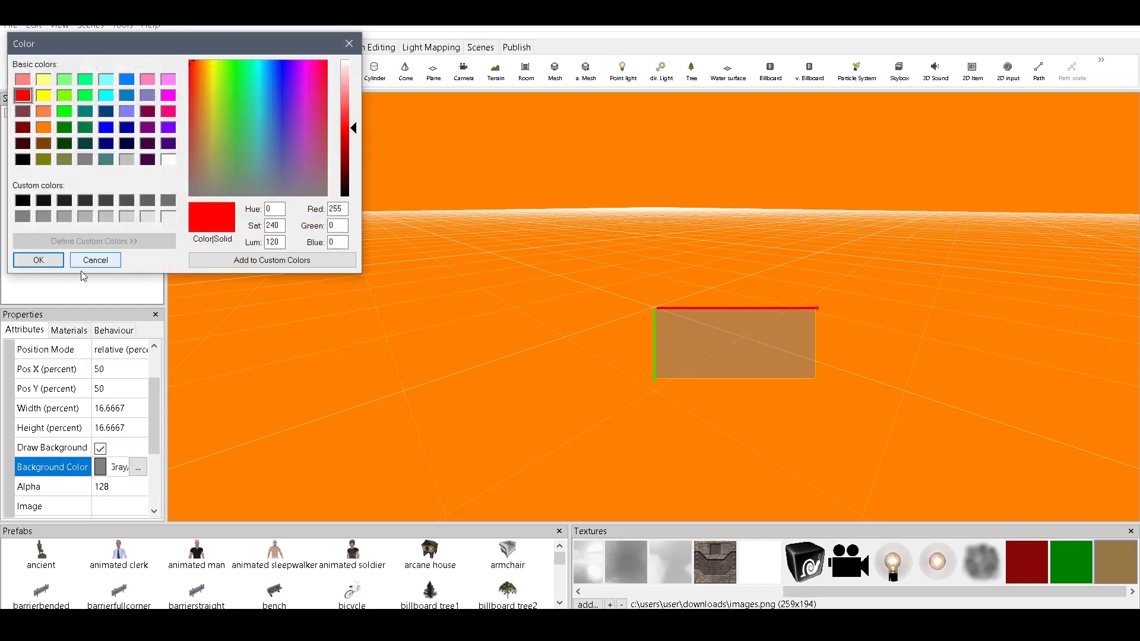
click(38, 260)
click(126, 482)
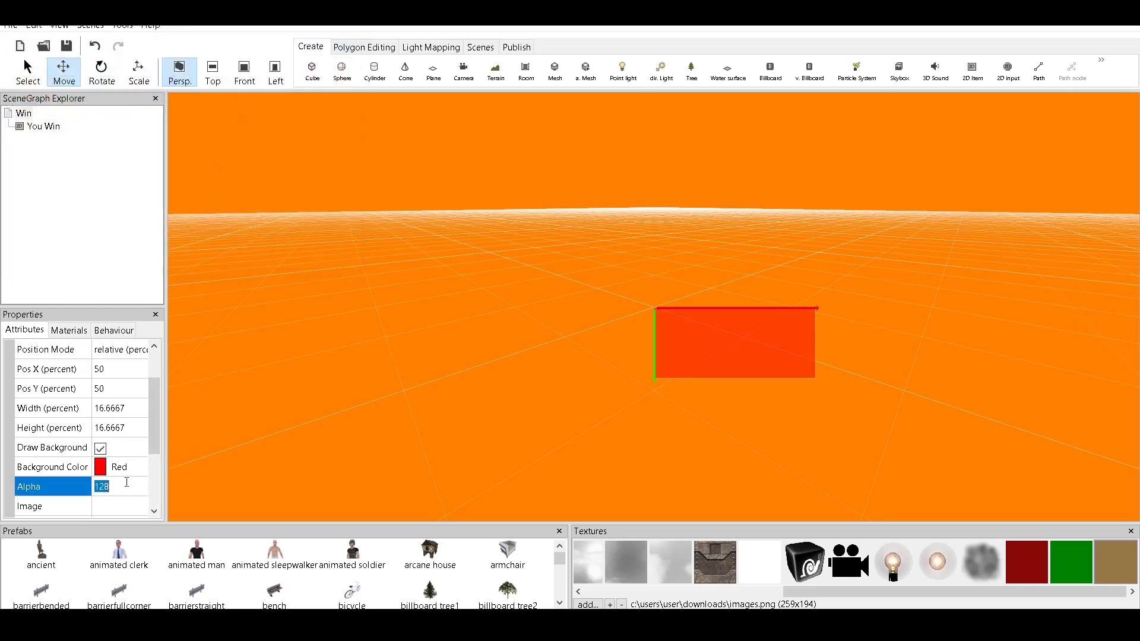
text(255)
key(Return)
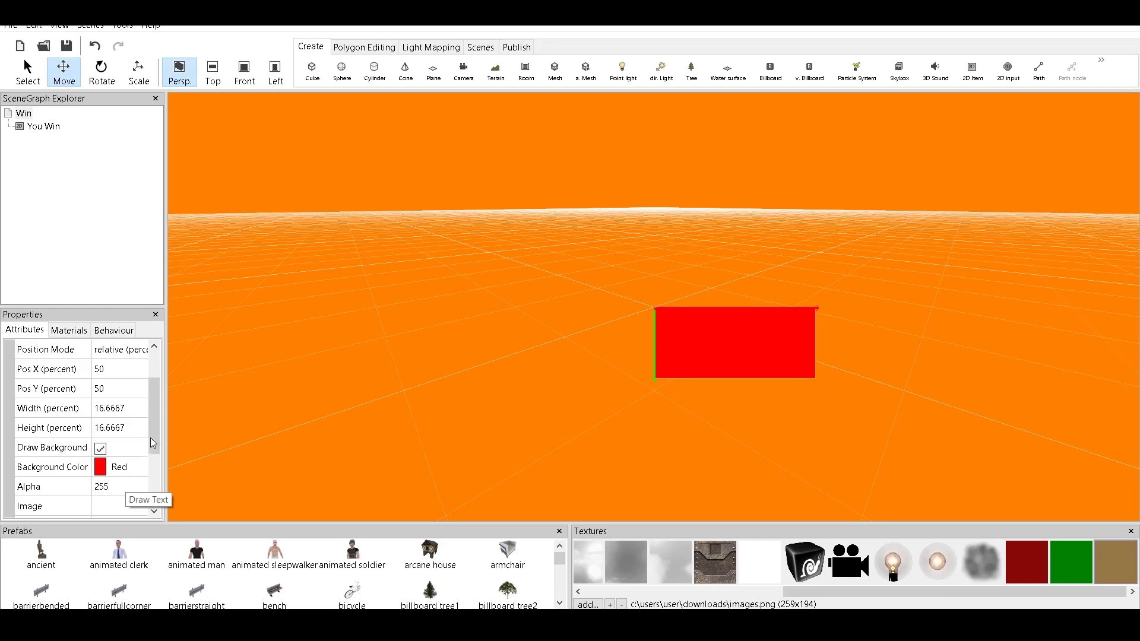
Step: Set the overlay's text to "YOU WIN!" and "CONGRATULATIONS!" on two lines
scroll(151, 439, down, 2)
click(142, 454)
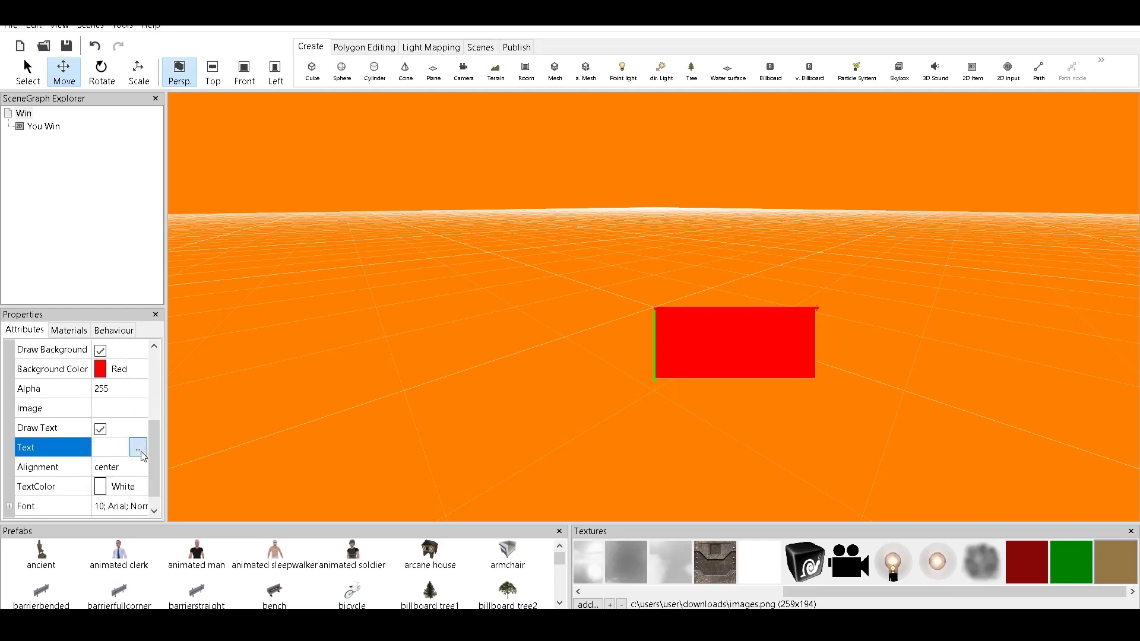
click(138, 449)
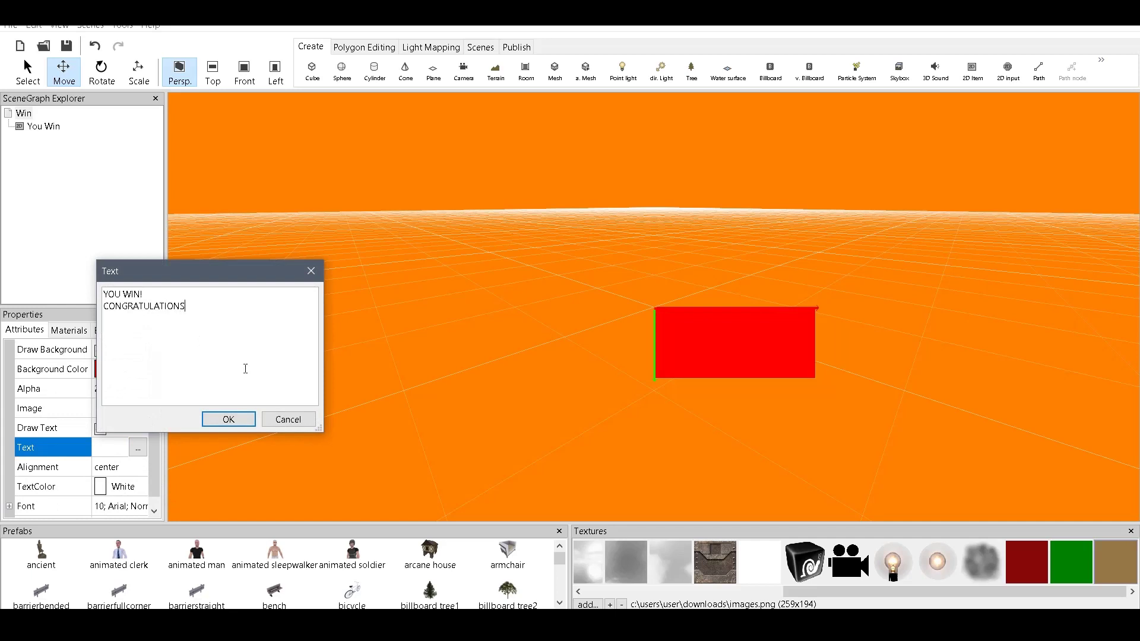
click(228, 419)
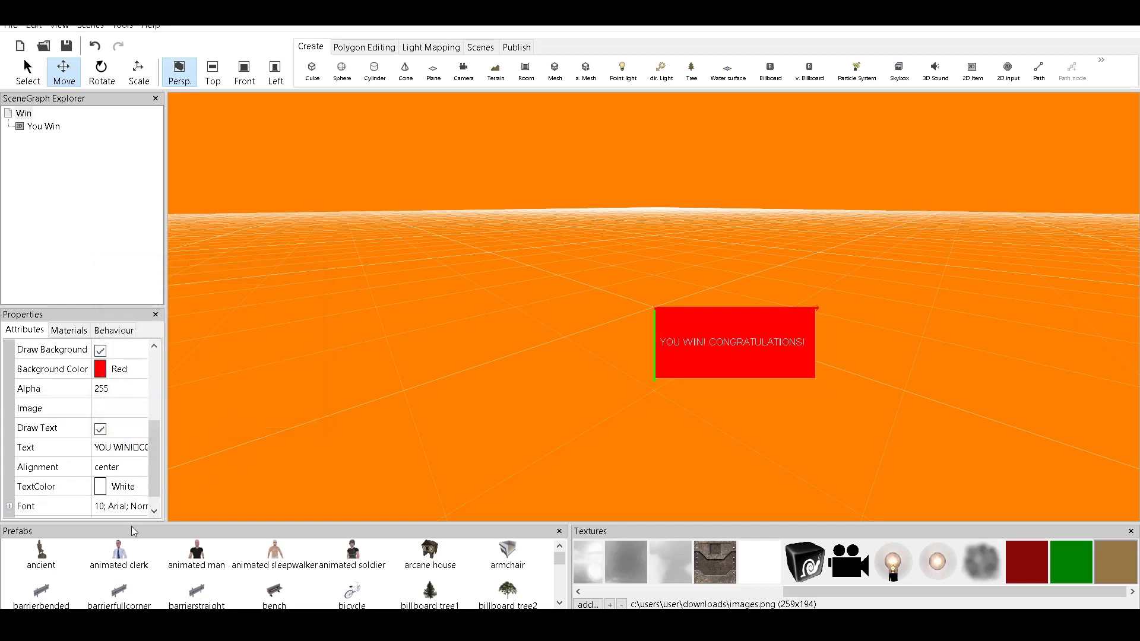
Step: Set the overlay's text color to yellow and its font to Arial Rounded MT Bold, size 20
click(138, 488)
click(138, 487)
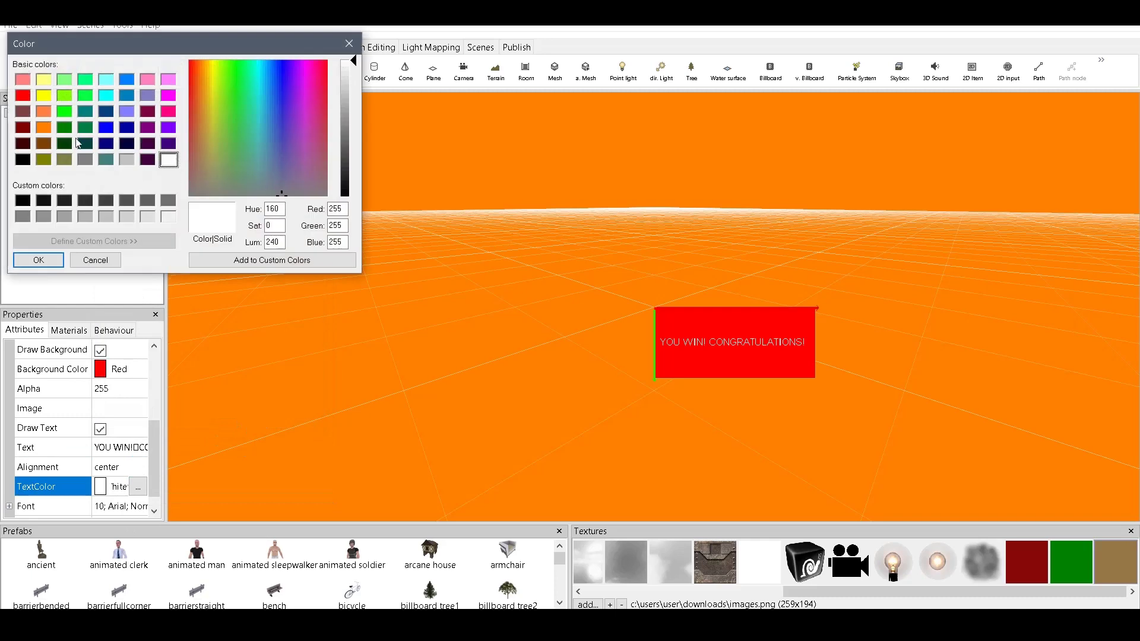
click(43, 96)
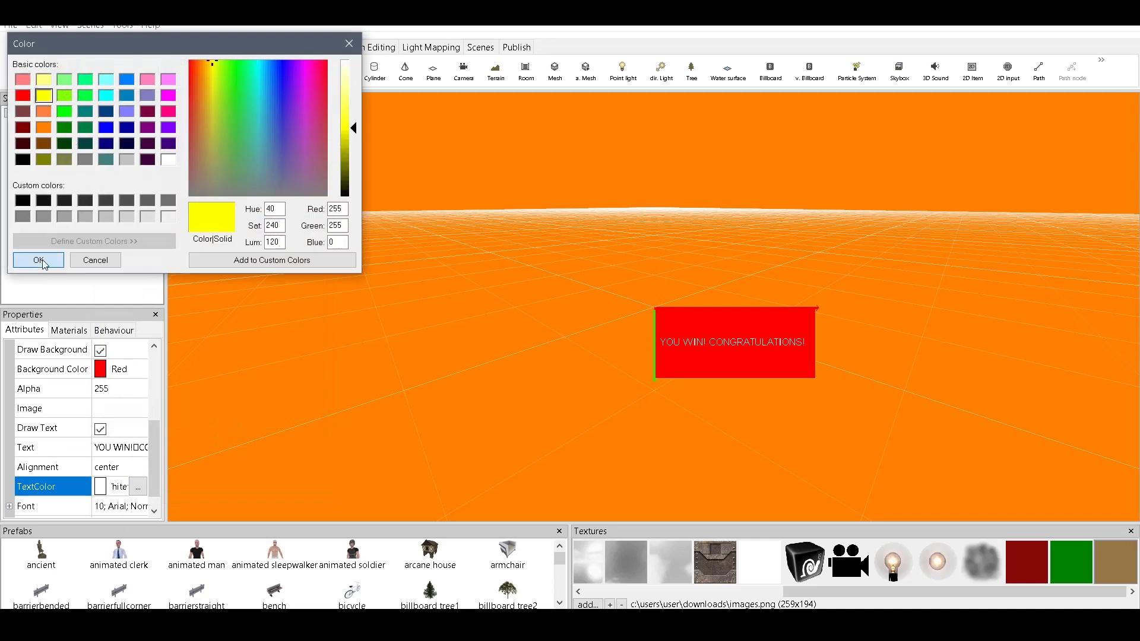
click(39, 260)
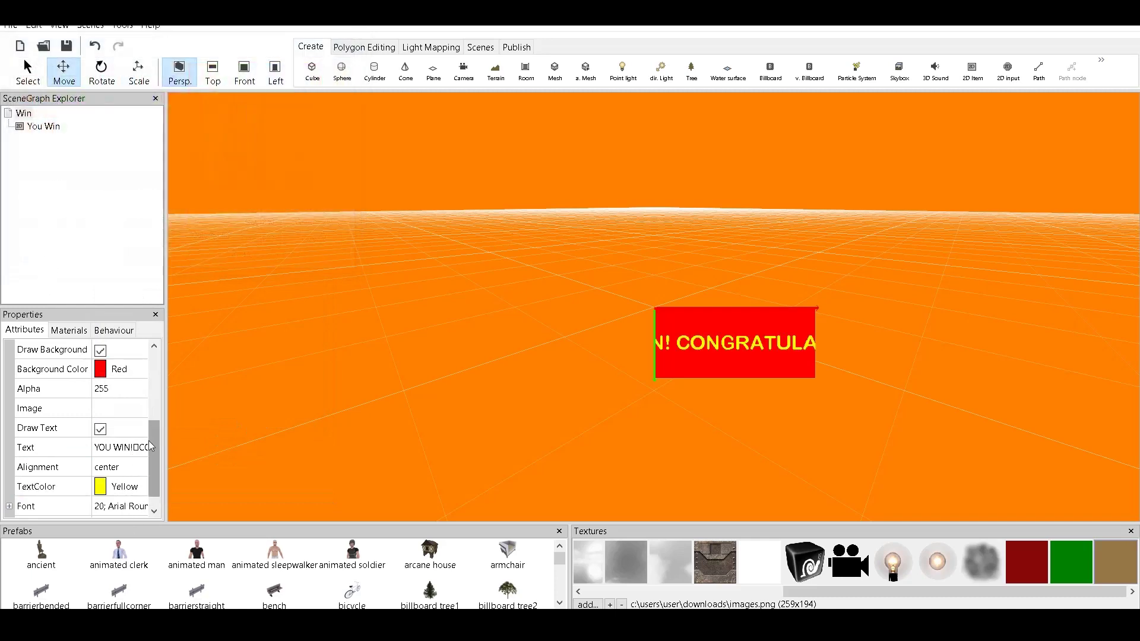
Step: Resize the You Win overlay to a width of 40 percent and a height of 20 percent
drag(148, 441, 148, 393)
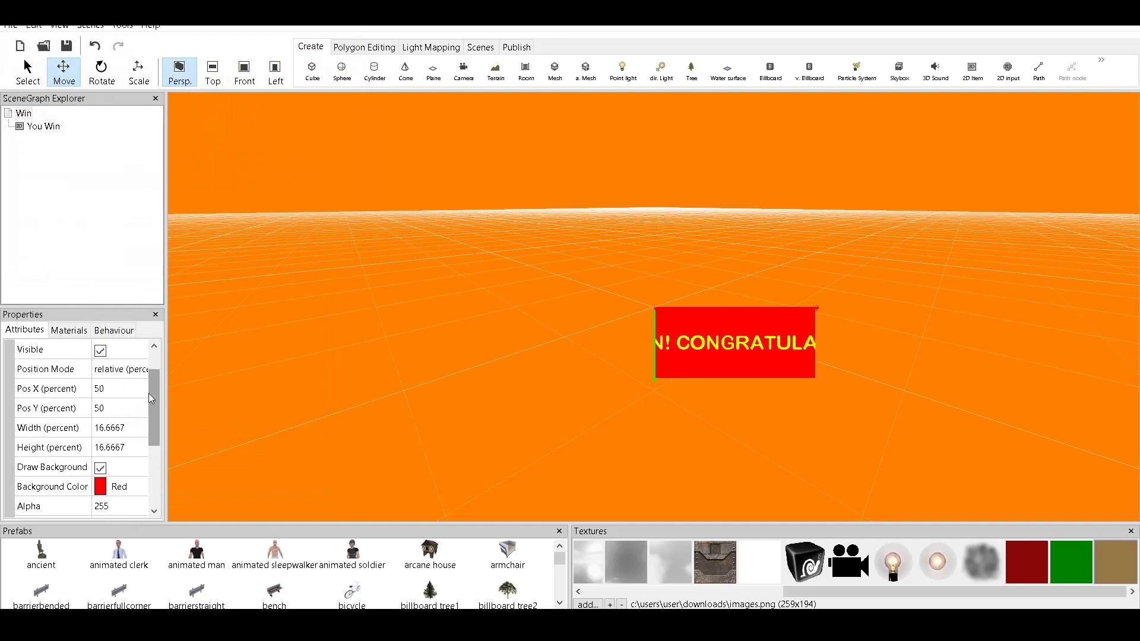
click(134, 429)
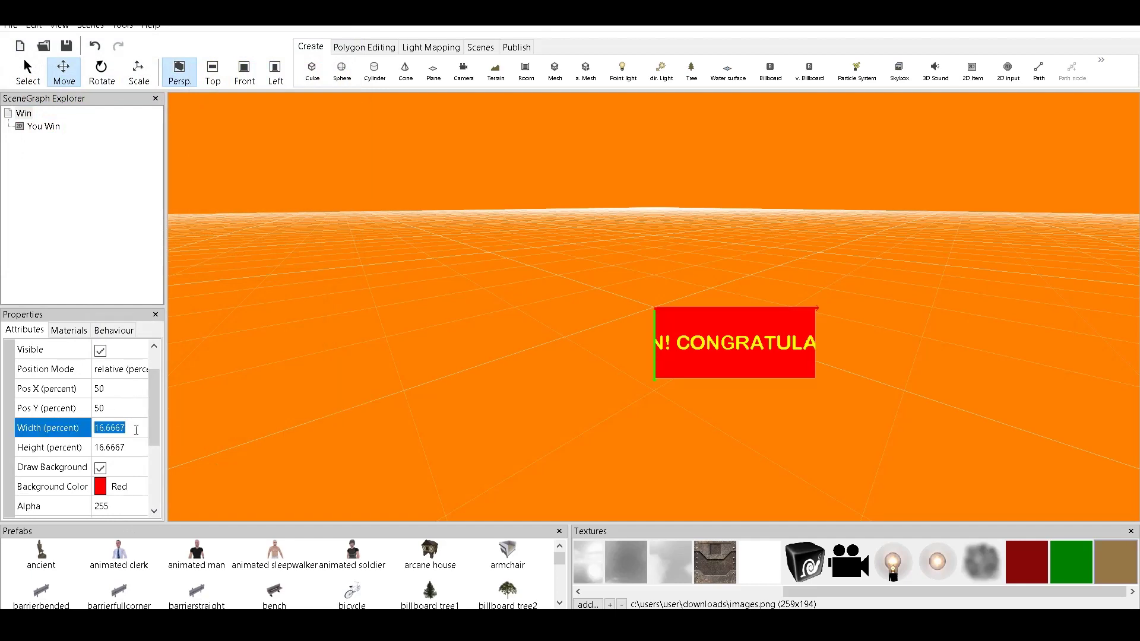
text(40)
key(Return)
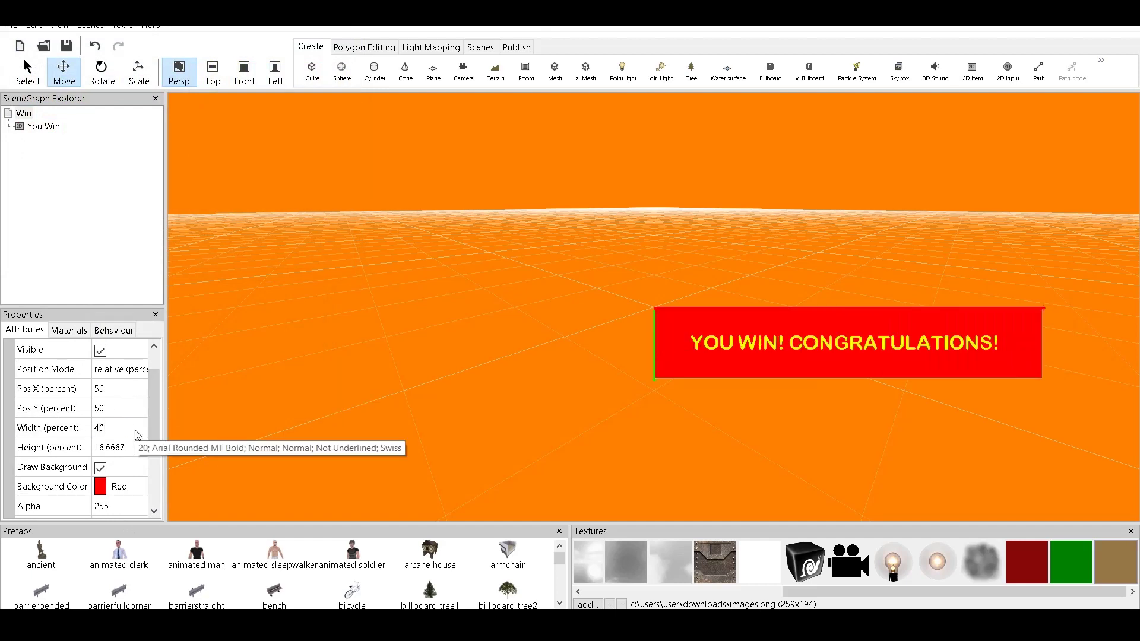
click(129, 446)
text(20)
key(Return)
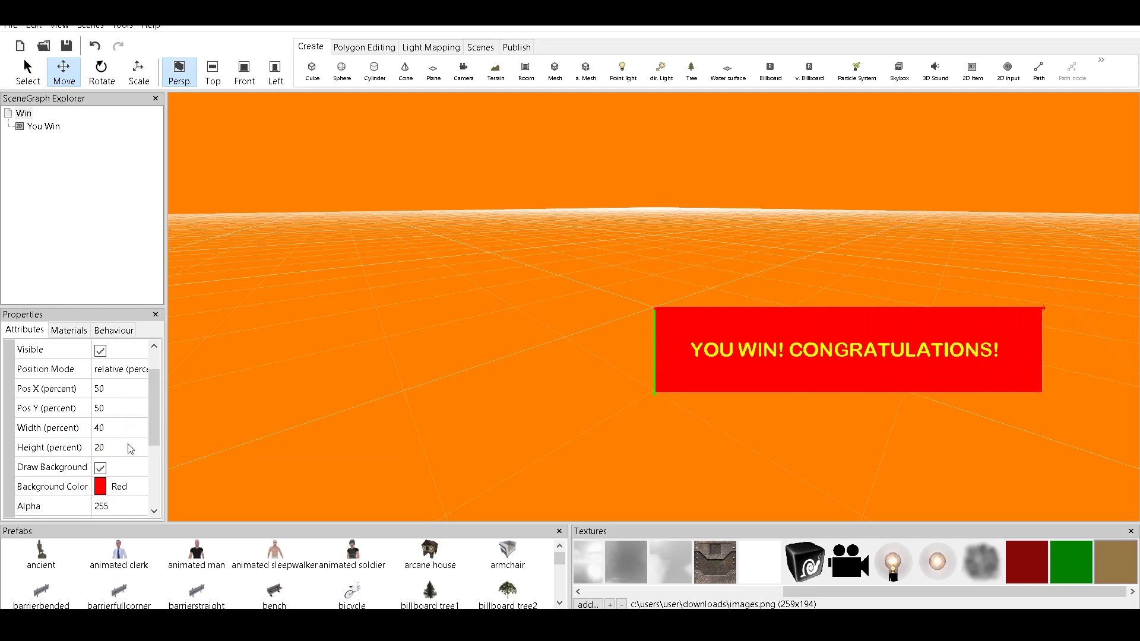
Step: Position the You Win overlay at Pos Y 40 percent and Pos X 30 percent, trying 40 for X first
click(109, 409)
text(40)
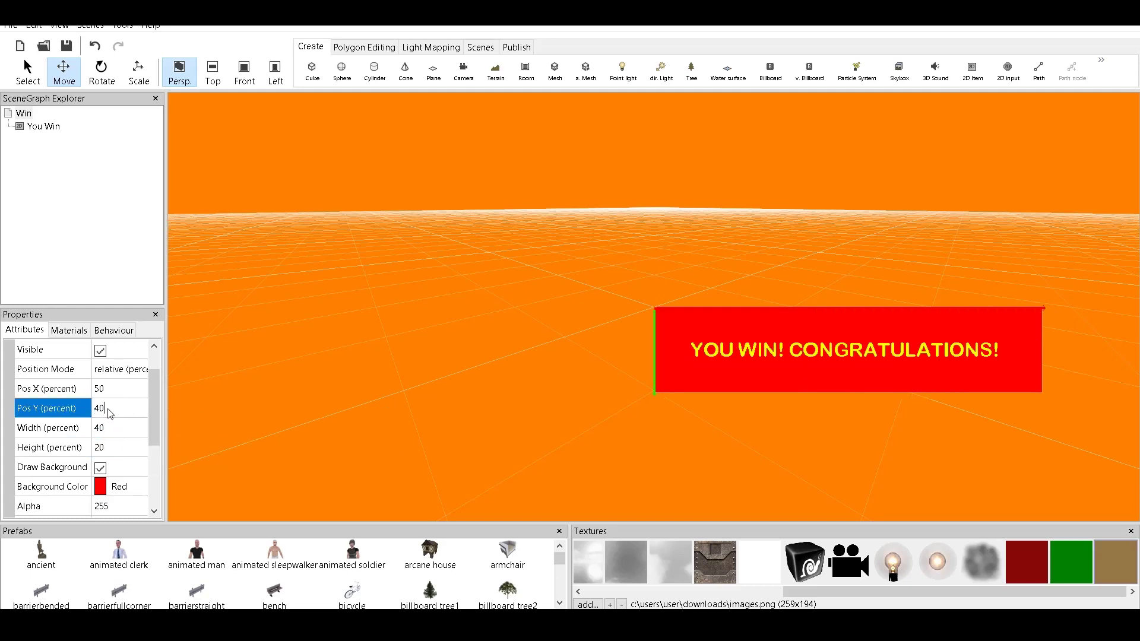
key(Return)
click(111, 384)
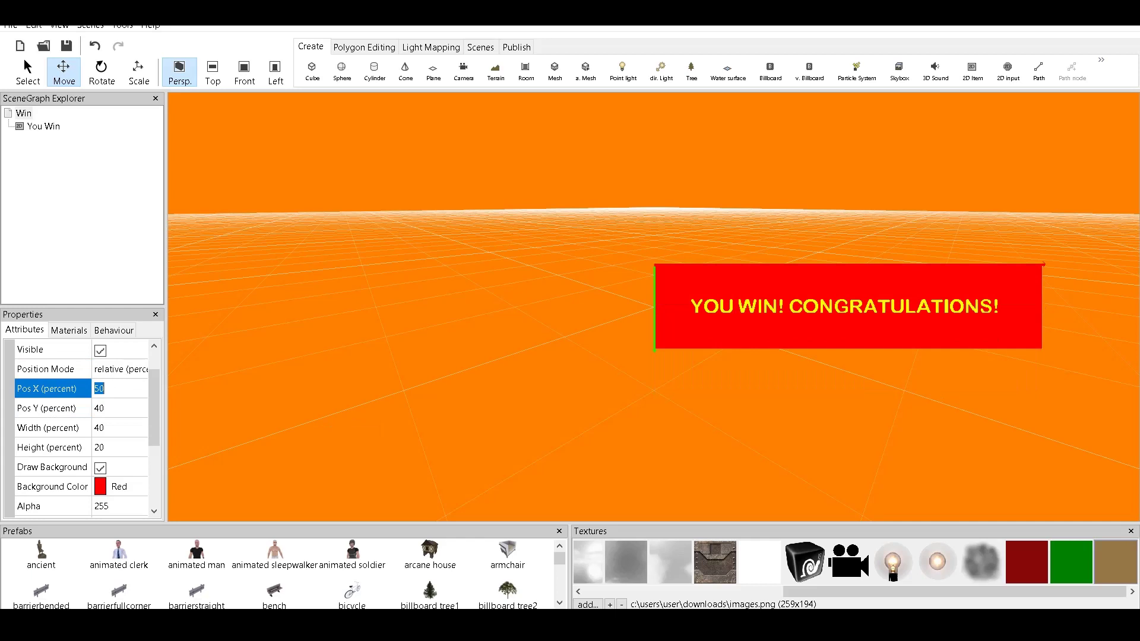
text(40)
key(Return)
click(111, 388)
text(30)
key(Return)
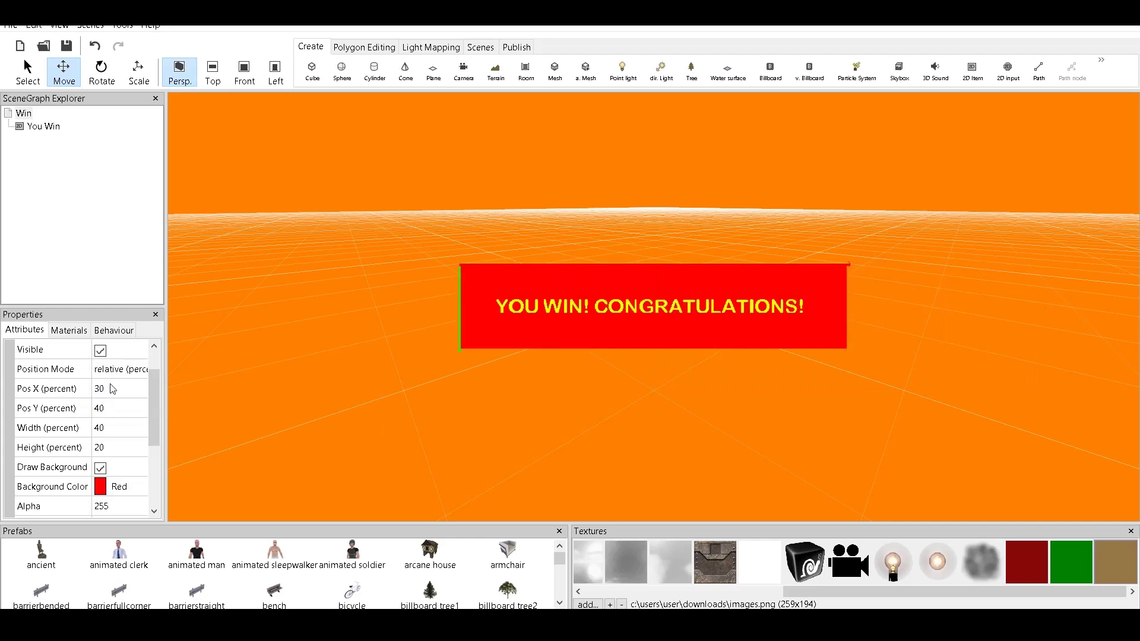
Step: Add a simple camera to the Win scene as the first active camera
click(468, 83)
click(733, 412)
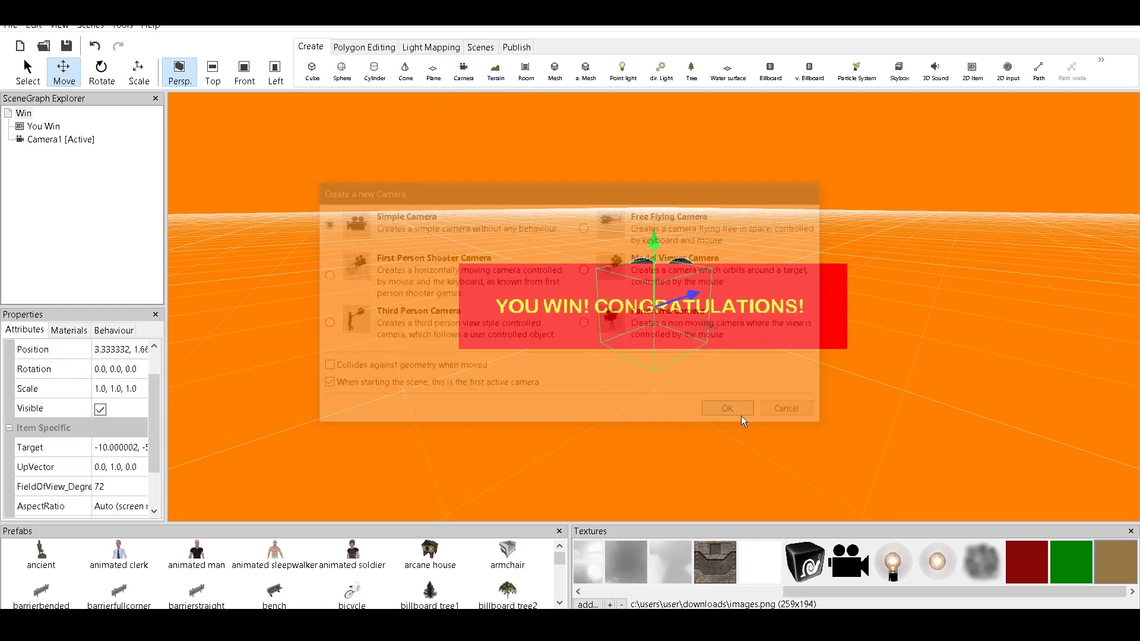
Step: Test the Win scene as a Windows (.exe) build and close the running game
click(516, 48)
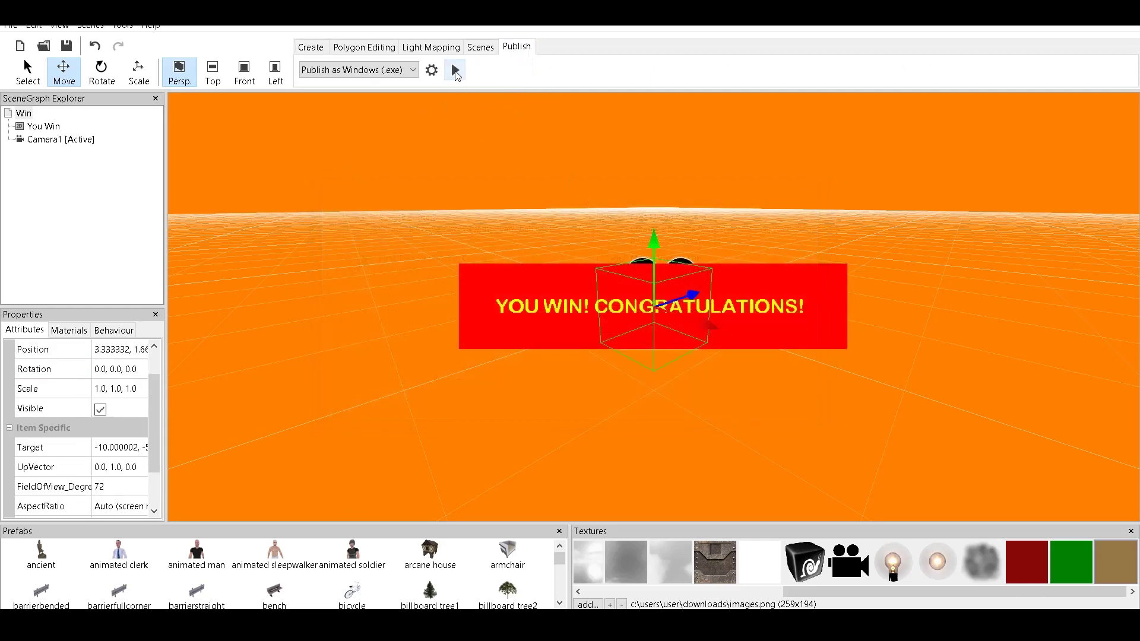
click(457, 69)
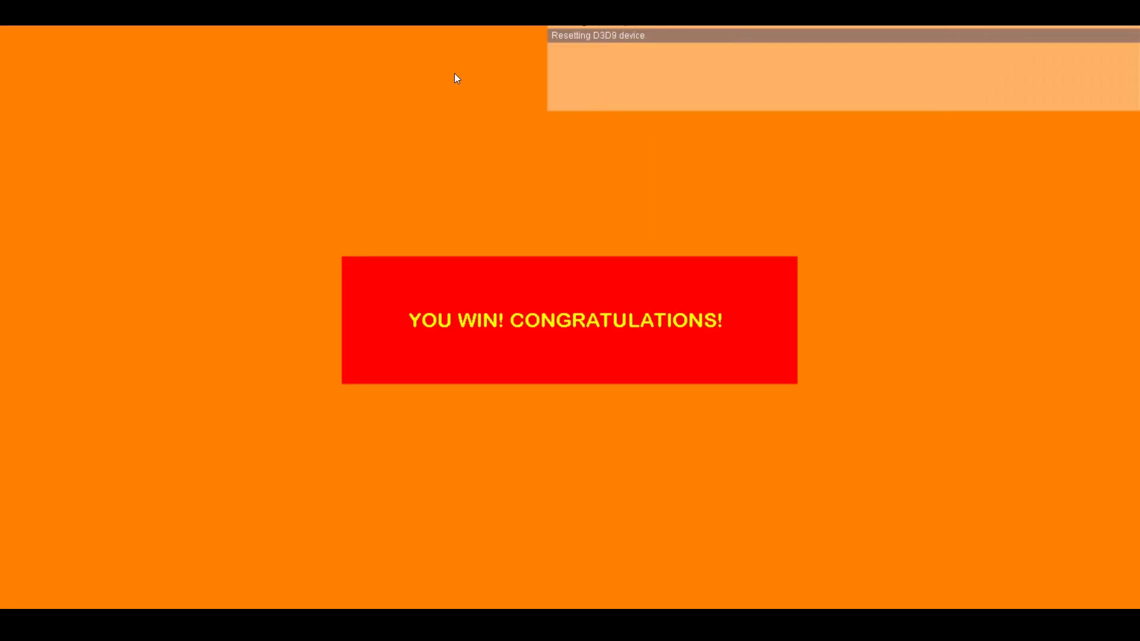
key(Escape)
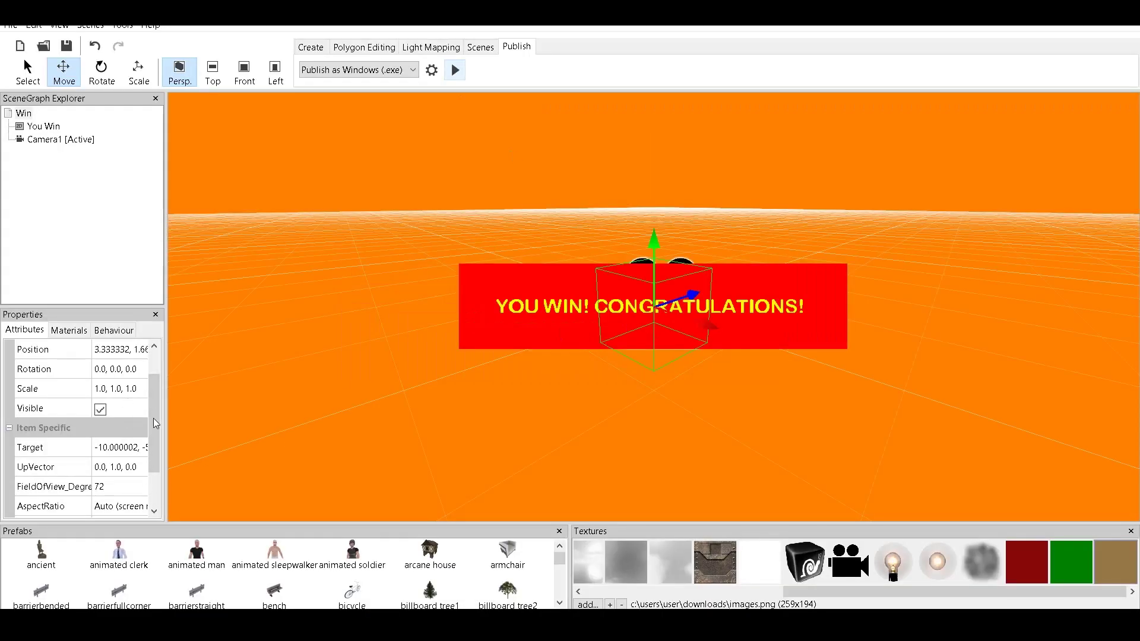
Step: Shift the You Win overlay horizontally to Pos X 35 percent, trying 40 percent first
click(526, 298)
click(125, 389)
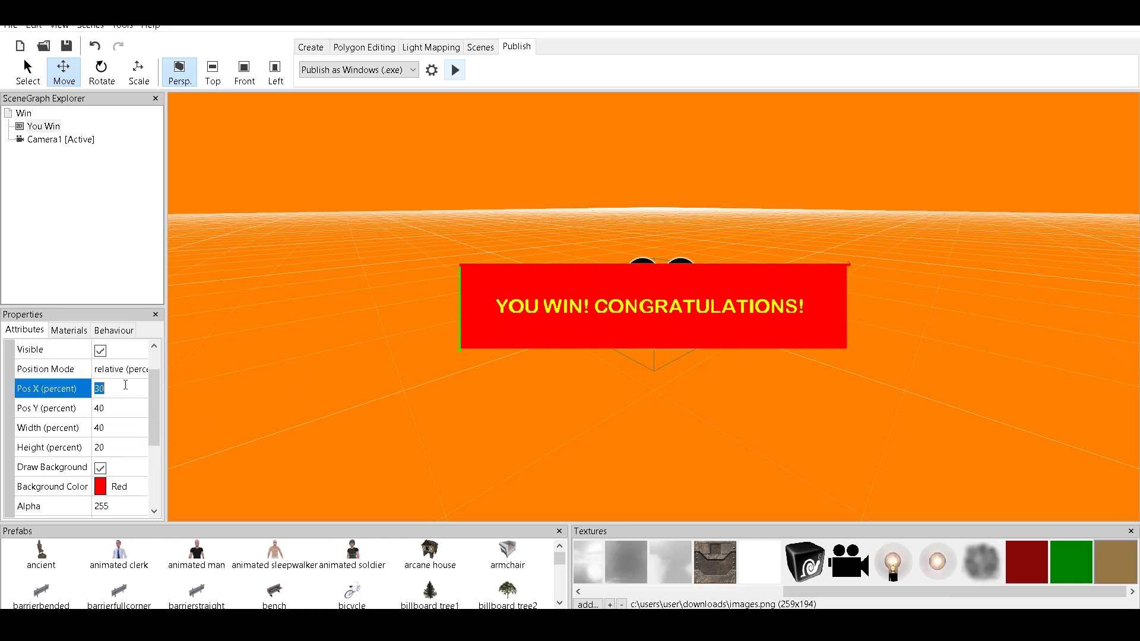
text(40)
key(Return)
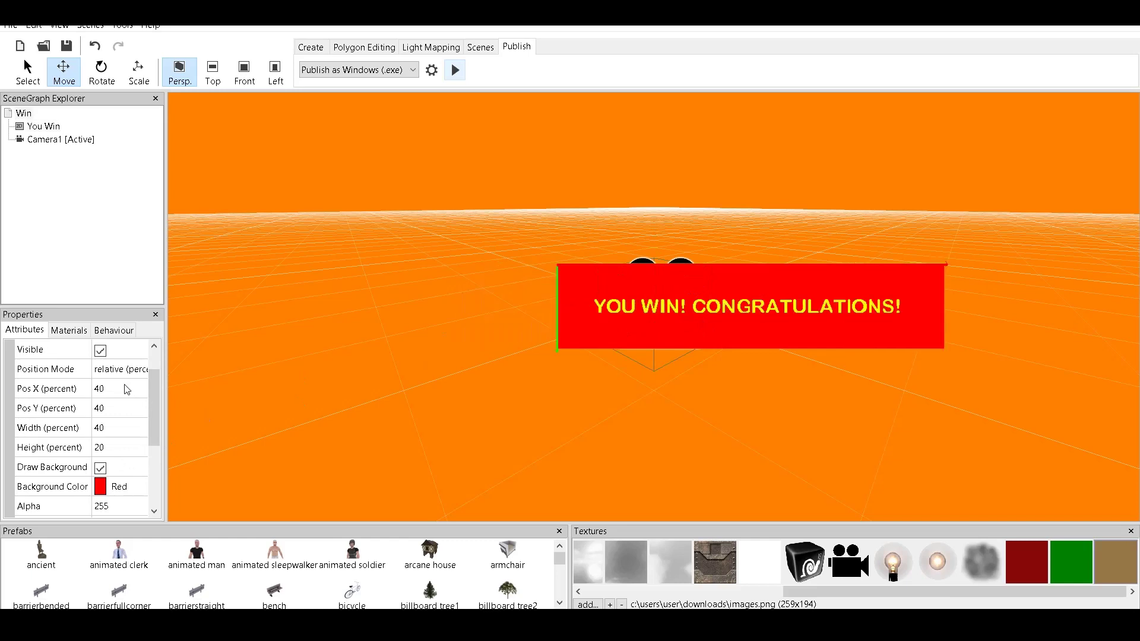
click(125, 388)
text(35)
key(Return)
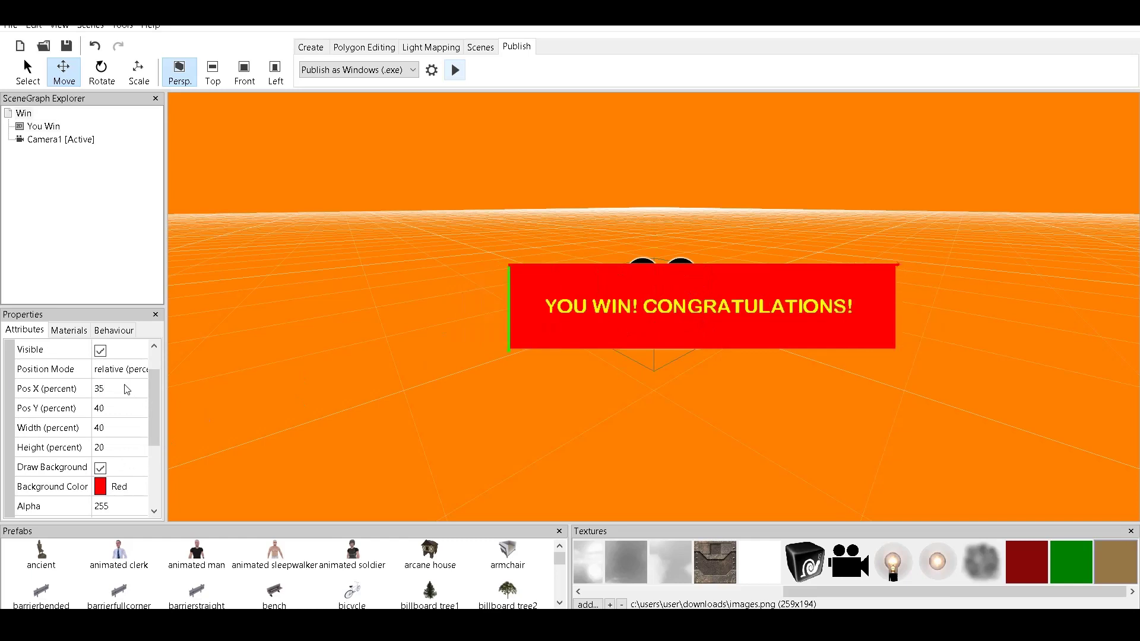
Step: Try the You Win overlay at Pos X 33, 32 and 31 percent, checking its placement in a test run
click(126, 388)
text(33)
key(Return)
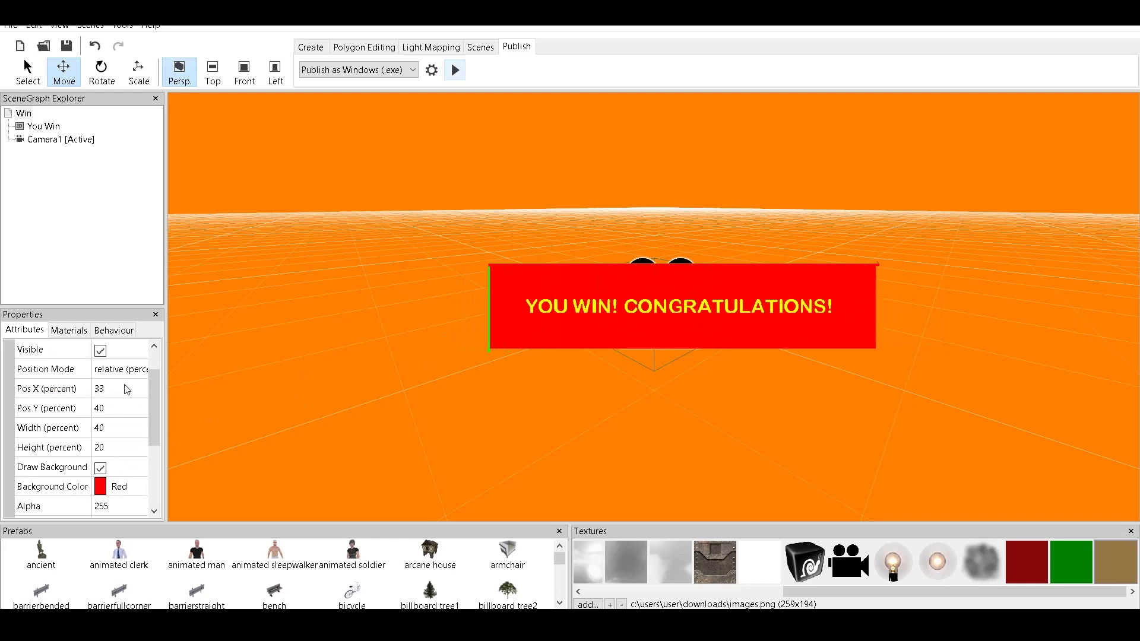
click(125, 385)
text(32)
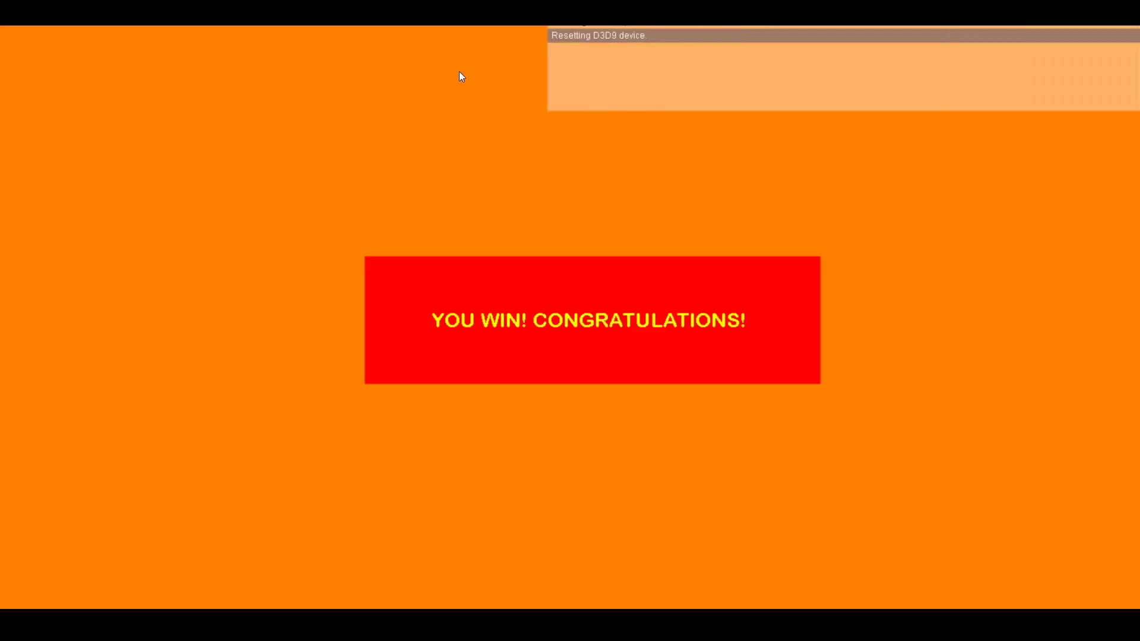
key(Escape)
click(115, 394)
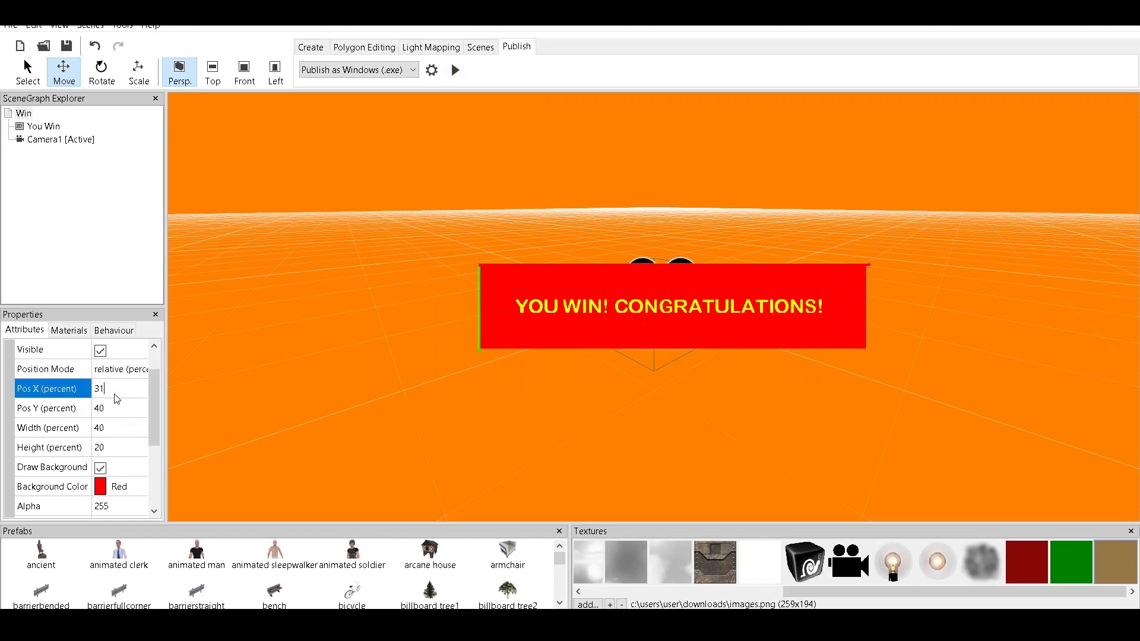
key(Return)
Step: Set the You Win overlay's Pos Y to 44 percent, trying 38 first, and check it in a test run
click(115, 409)
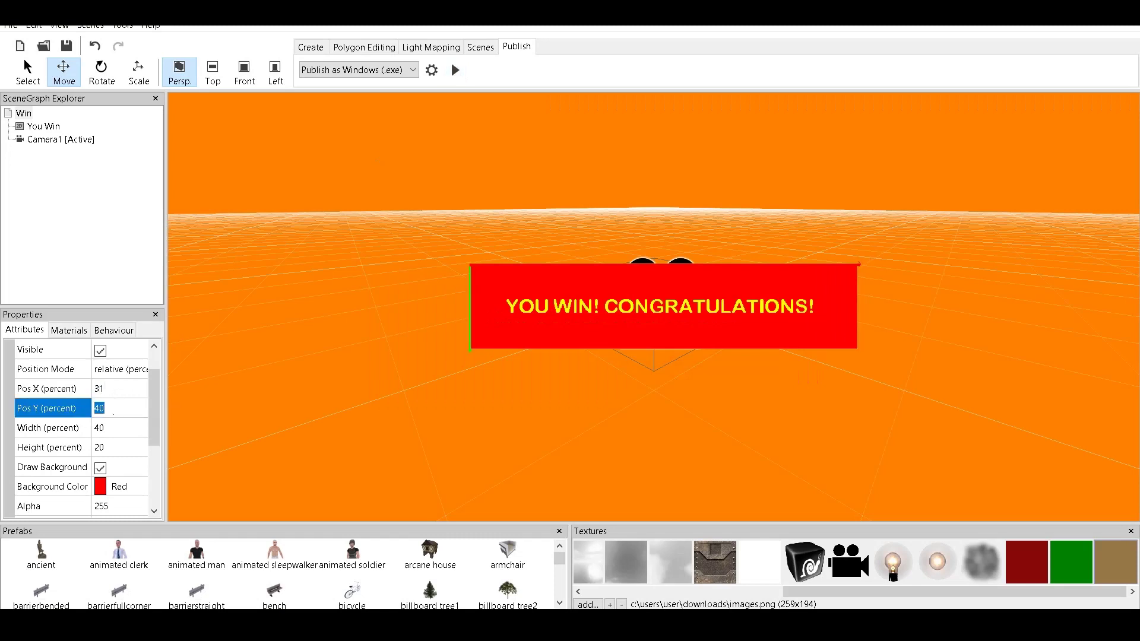
click(116, 409)
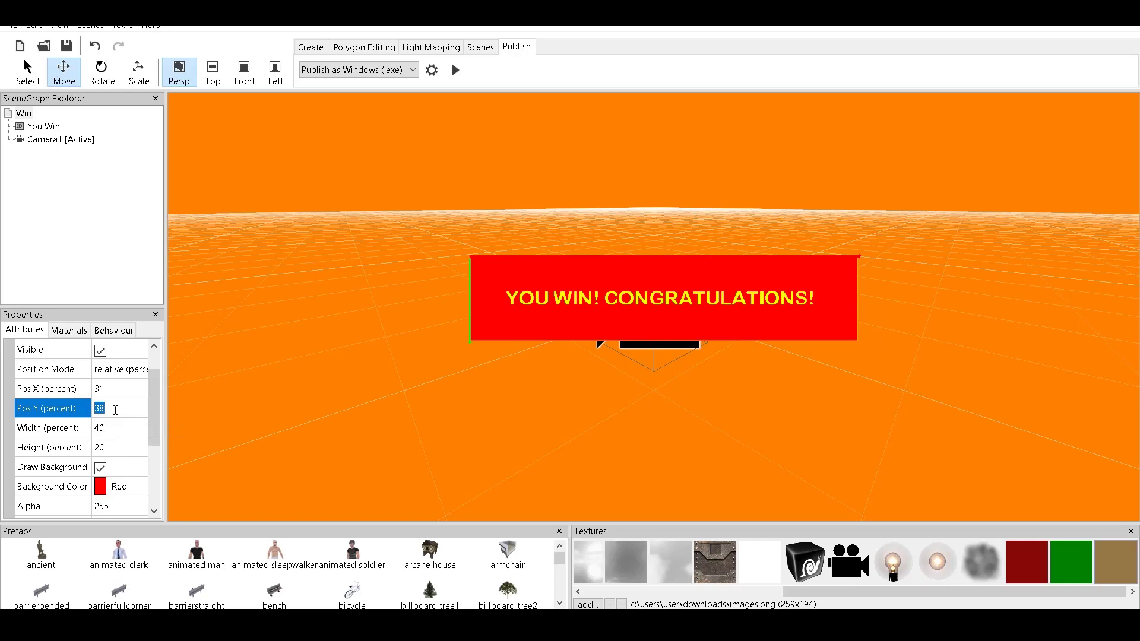
text(44)
key(Return)
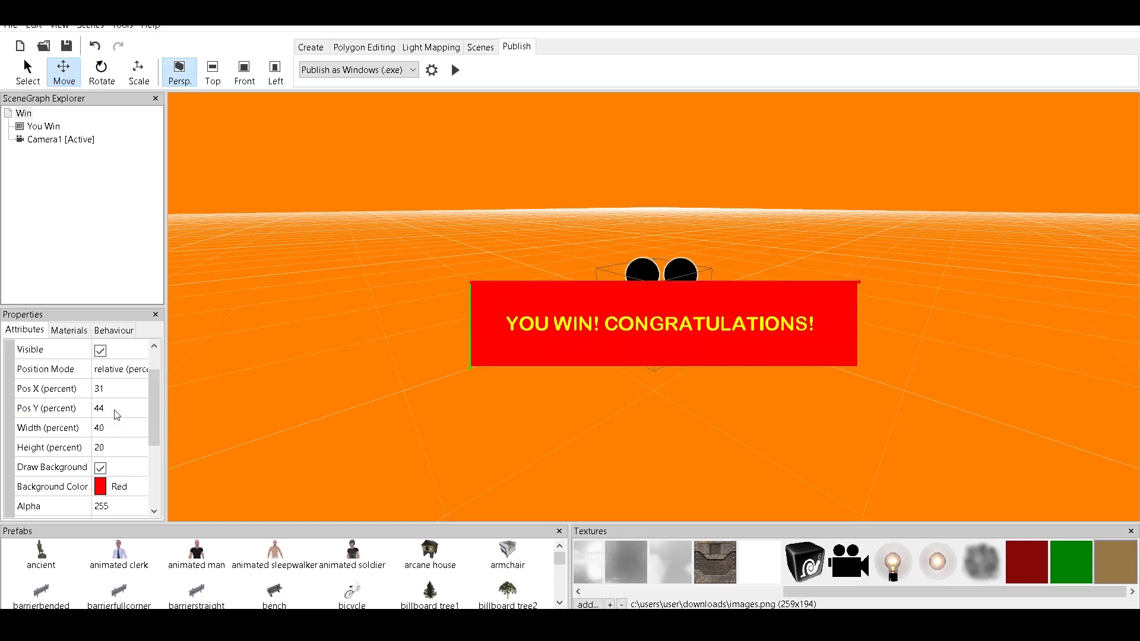
click(455, 71)
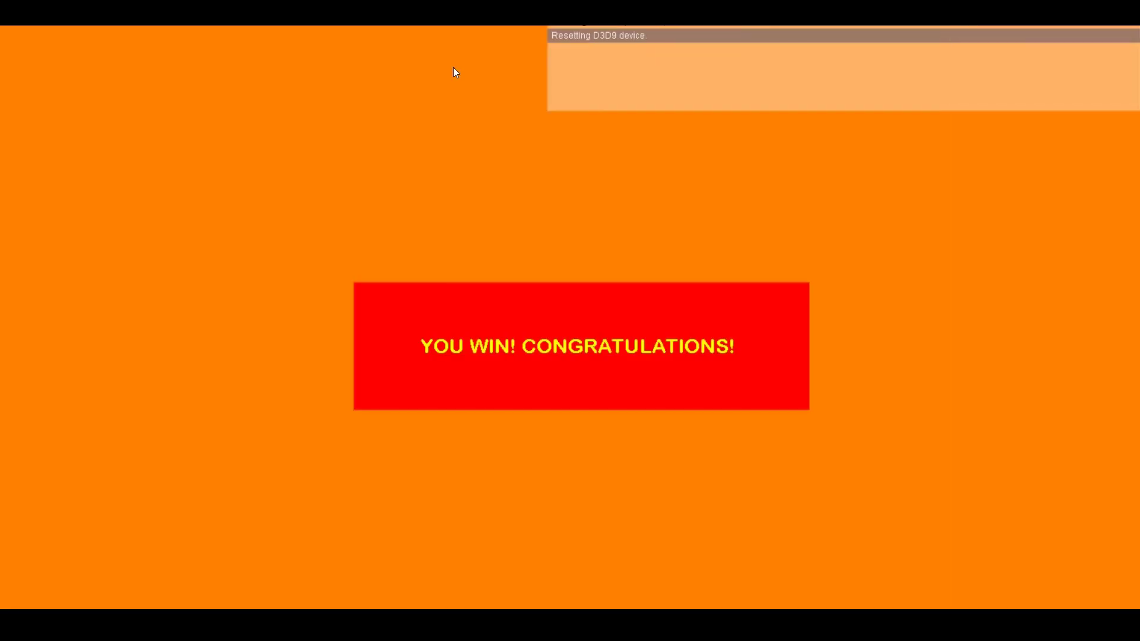
key(Escape)
Step: Set the You Win overlay's Pos X to 30 percent and check its centring in a test run
click(123, 387)
text(3)
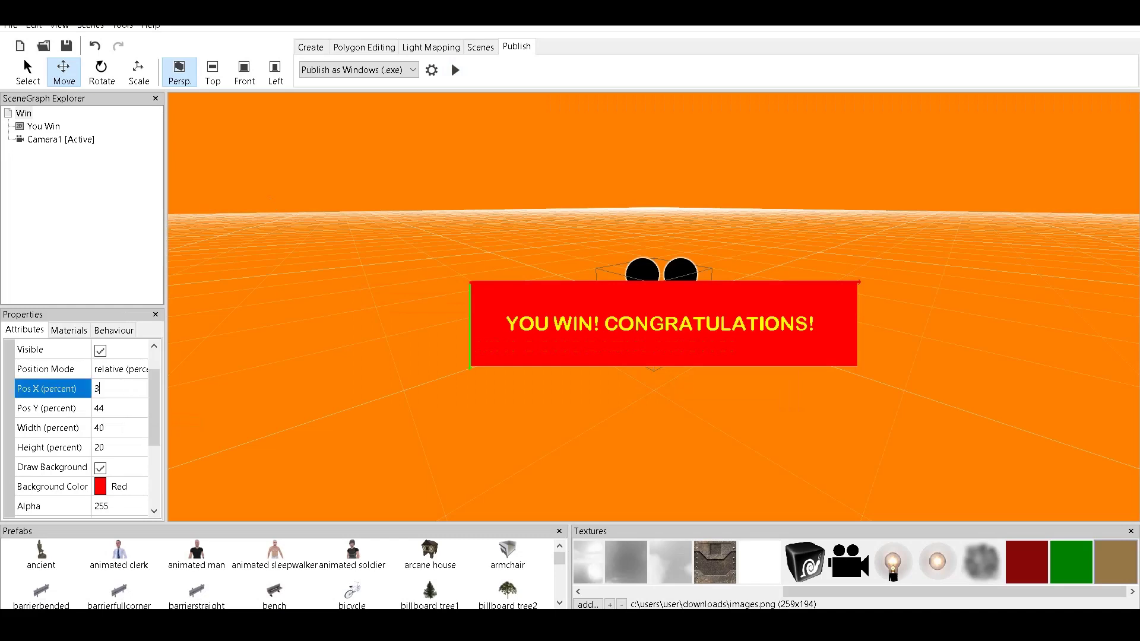
text(0)
key(Return)
click(454, 70)
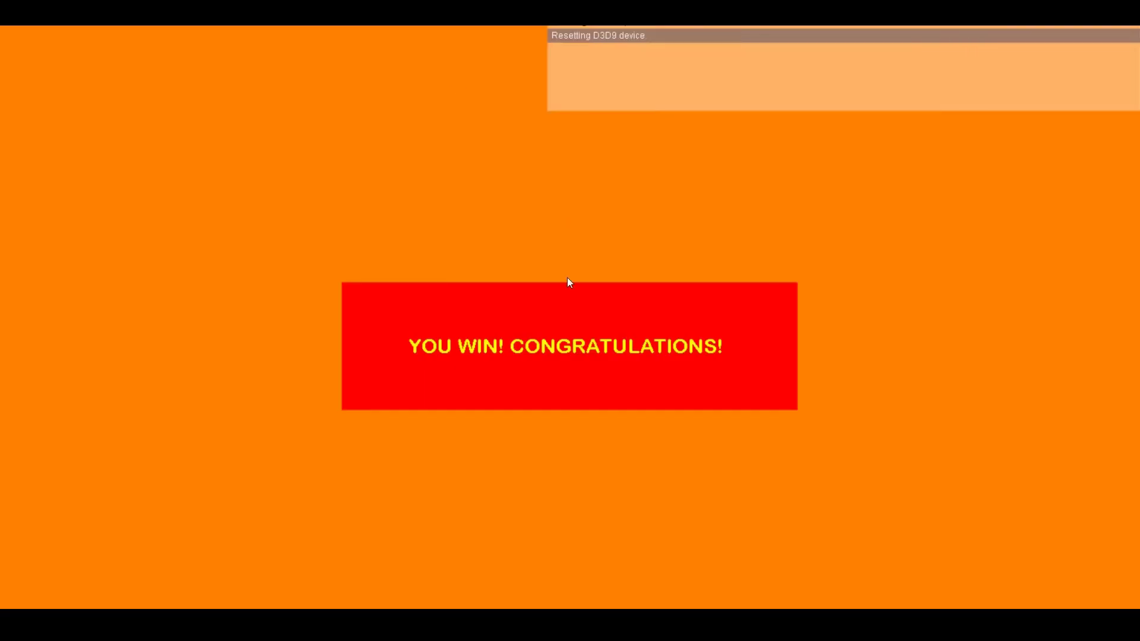
key(Escape)
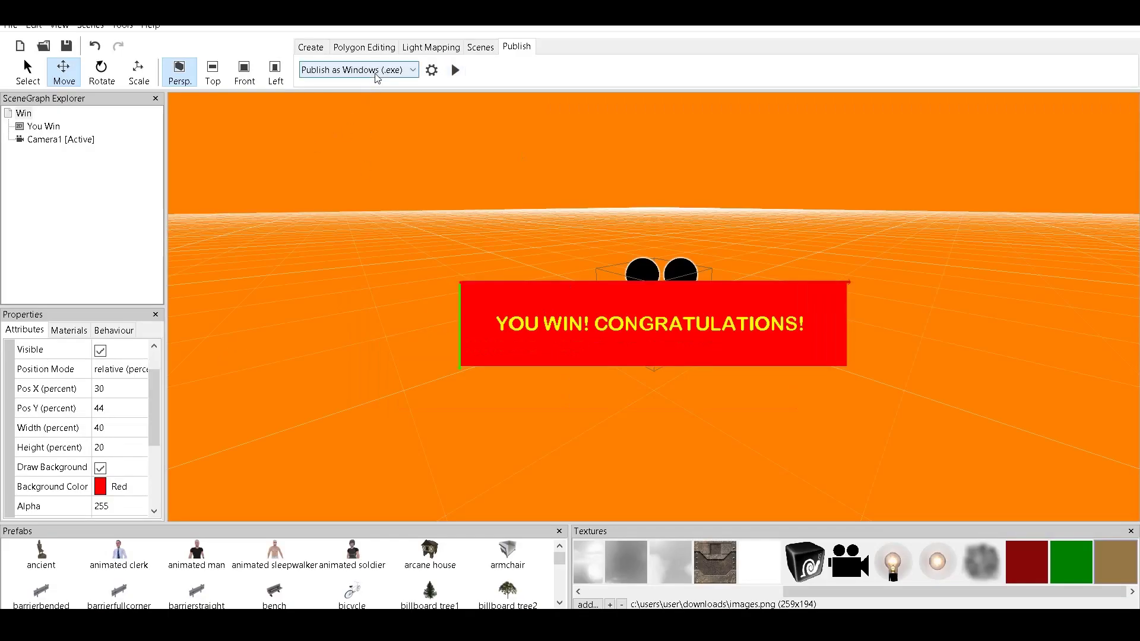
Step: Switch to the GameLevel1 scene and select the coin
click(480, 47)
click(368, 69)
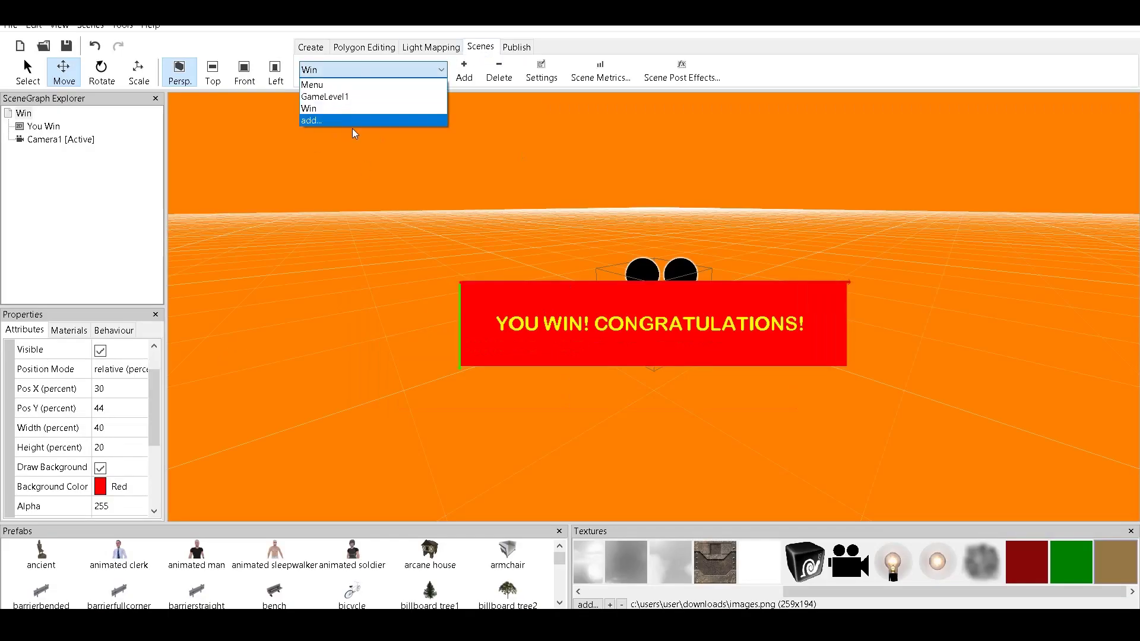
click(349, 97)
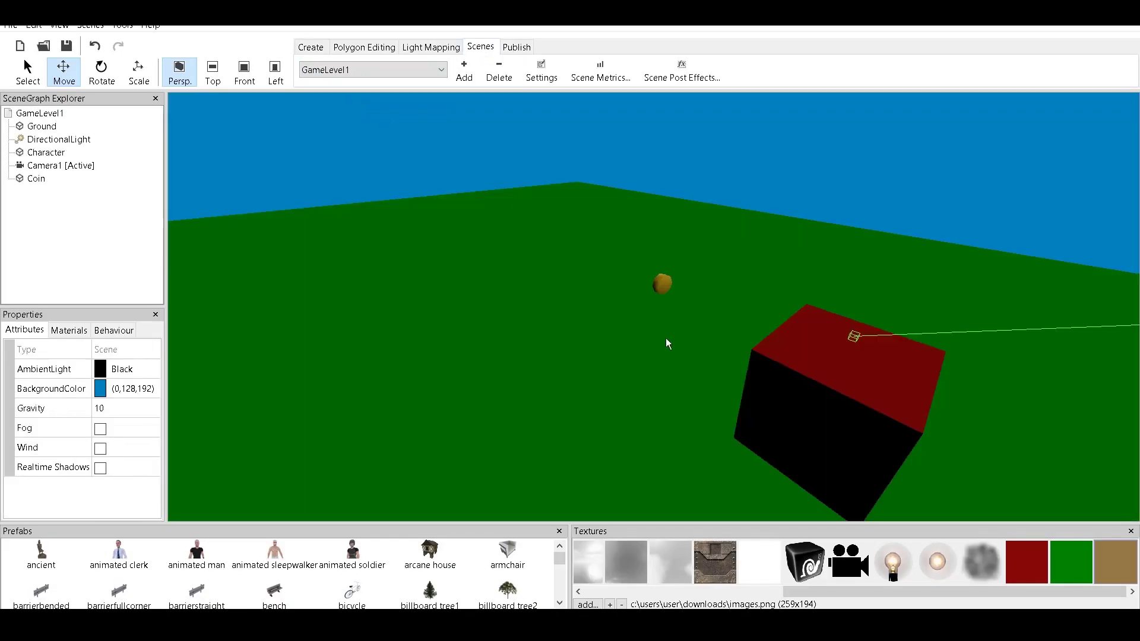
click(652, 277)
click(661, 280)
Step: In GameLevel1's Every few seconds behaviour, set the variable condition's Switch to another scene action to target the Win scene
click(39, 113)
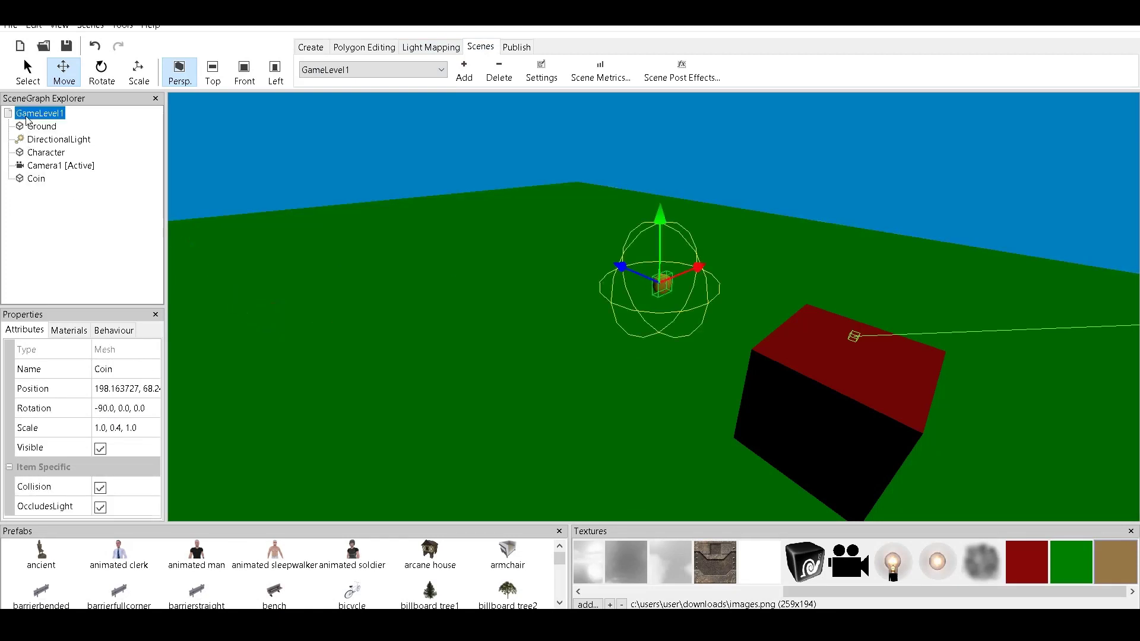
click(114, 330)
click(84, 360)
click(151, 440)
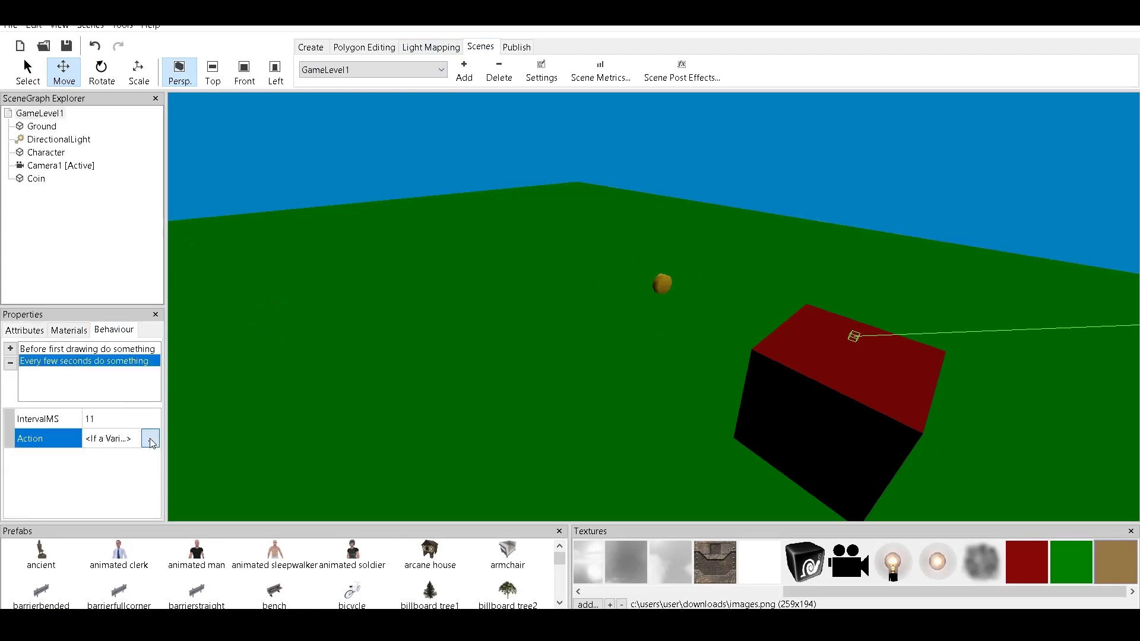
click(150, 440)
click(237, 518)
click(238, 520)
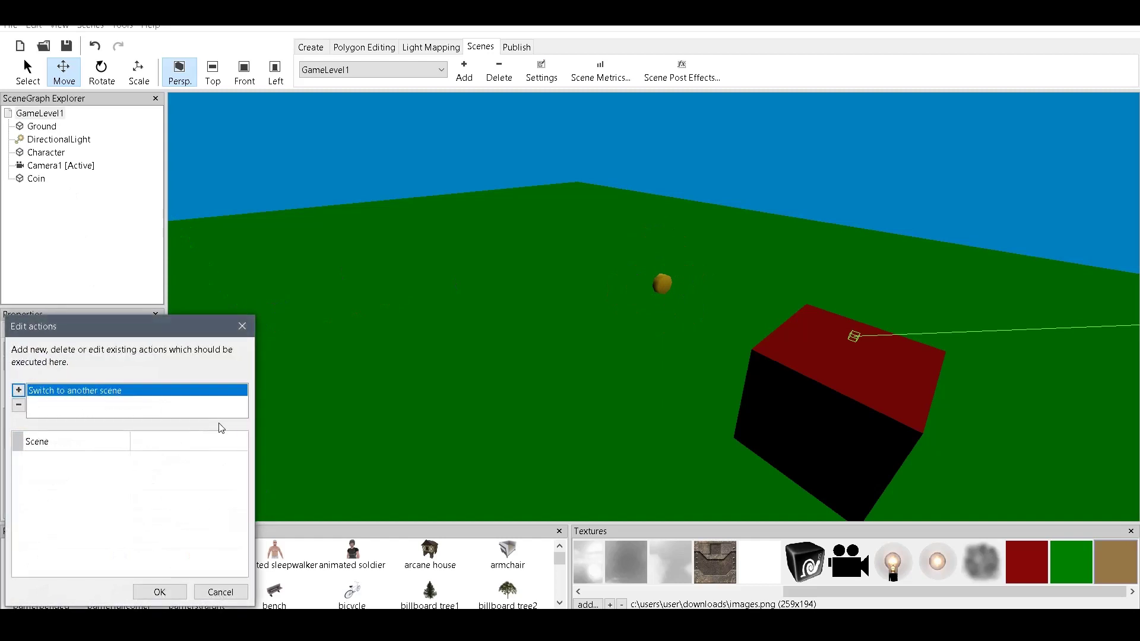
click(237, 441)
click(238, 441)
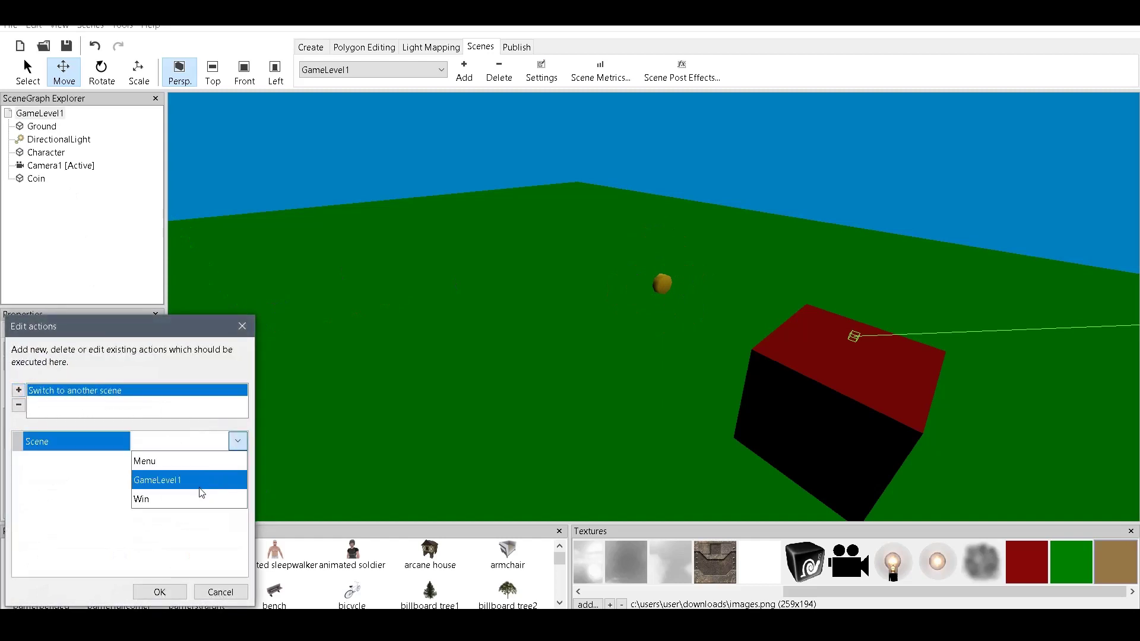
click(189, 498)
click(160, 592)
click(161, 591)
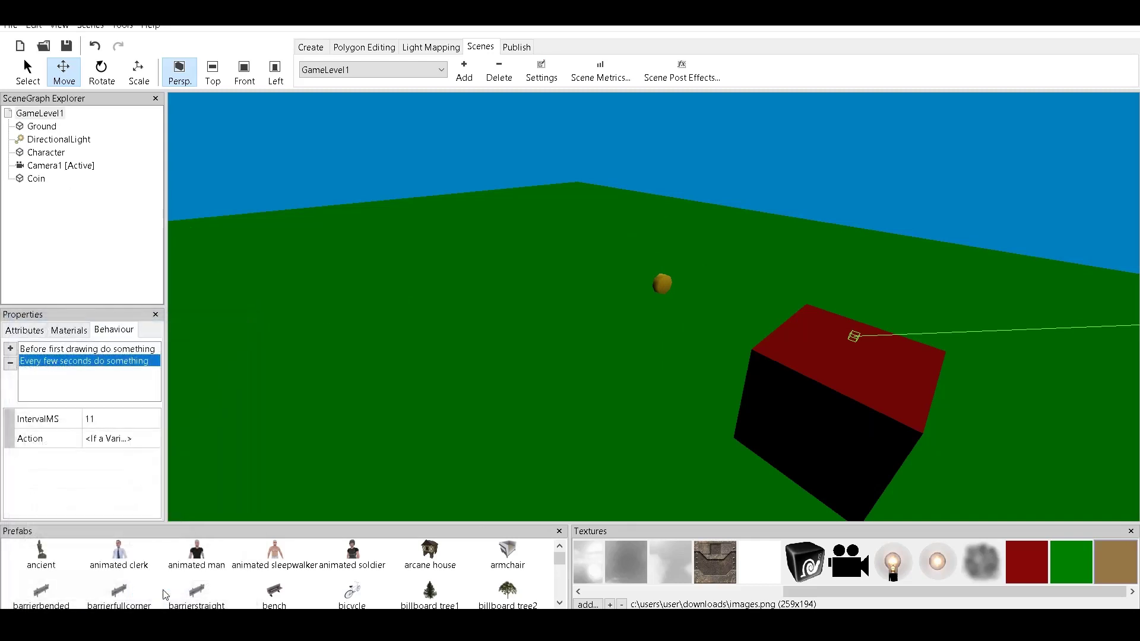
Step: Review the coin's proximity behaviour, duplicate the coin and move one copy far back on the ground along the Z axis
drag(699, 296, 655, 286)
click(677, 285)
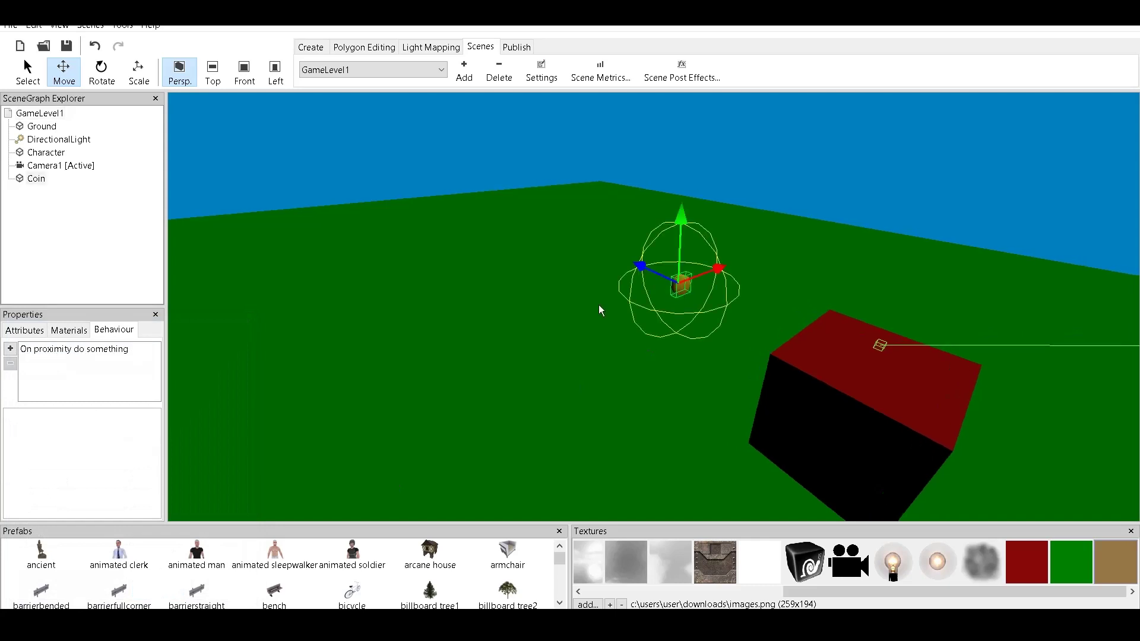
click(76, 350)
drag(155, 469, 145, 501)
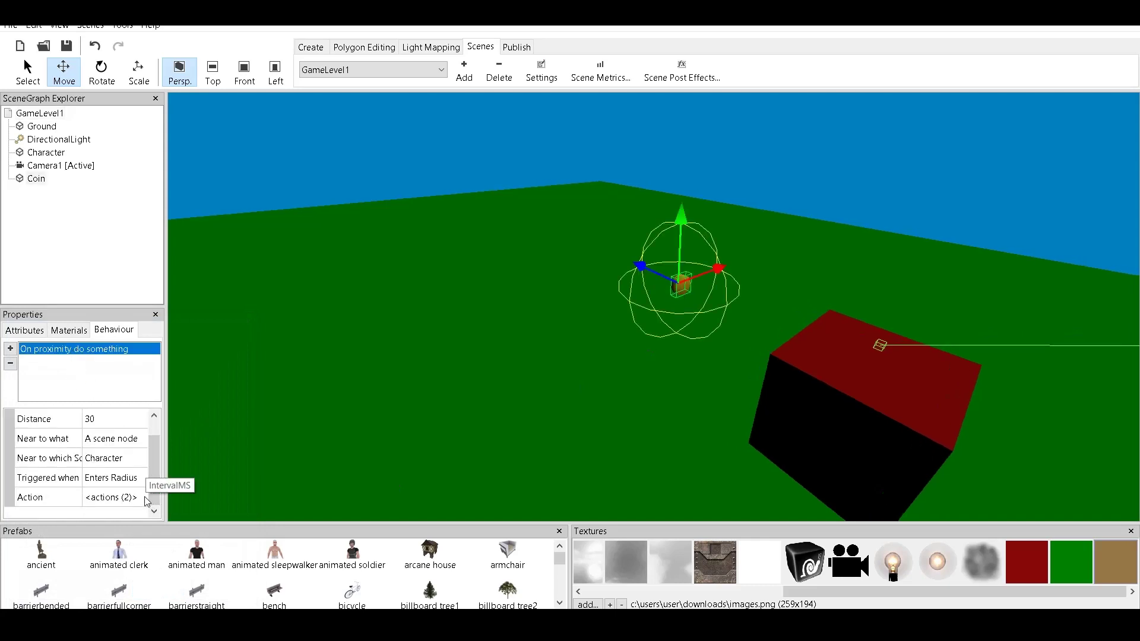
right_click(30, 184)
click(61, 190)
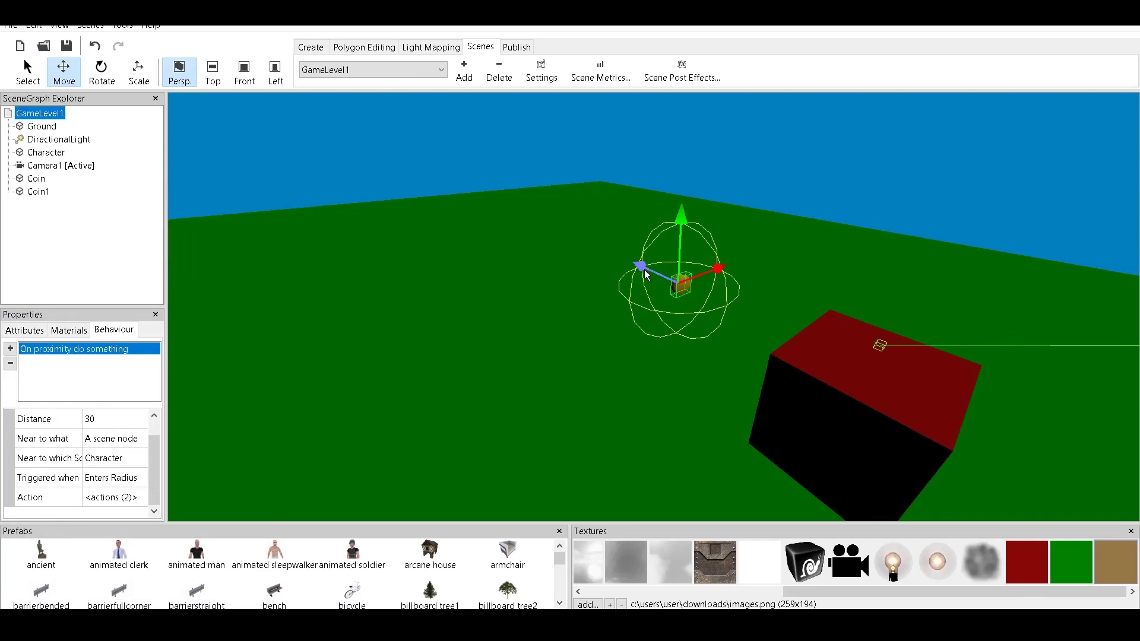
mouse_move(646, 275)
mouse_down()
mouse_move(560, 204)
mouse_move(496, 223)
mouse_up()
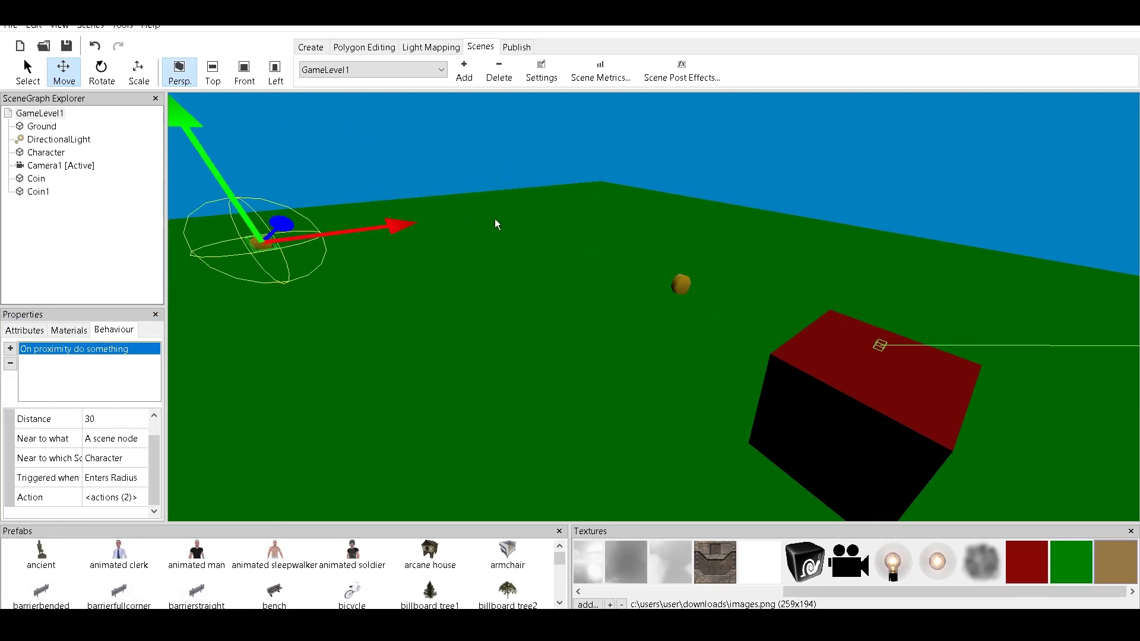
Step: Duplicate the coin at the back of the ground and move one copy along the X axis
click(36, 191)
right_click(37, 192)
click(72, 200)
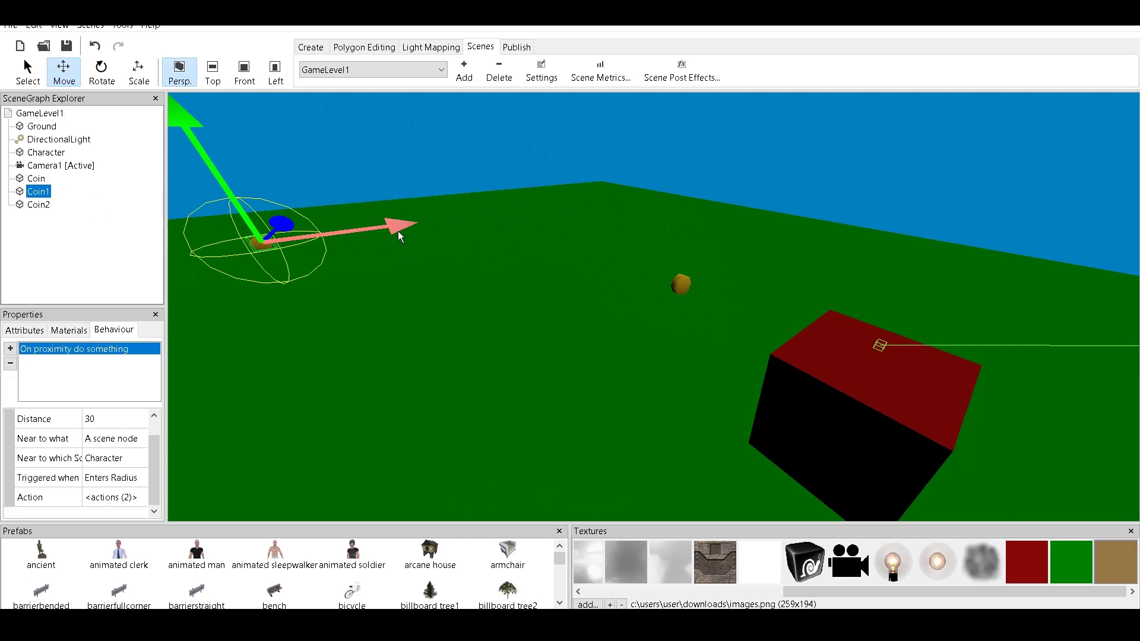
mouse_move(398, 230)
mouse_down()
mouse_move(539, 198)
mouse_move(491, 212)
mouse_up()
Step: Duplicate the left coin of the back pair and move one copy further left along the X axis
right_drag(581, 348, 601, 379)
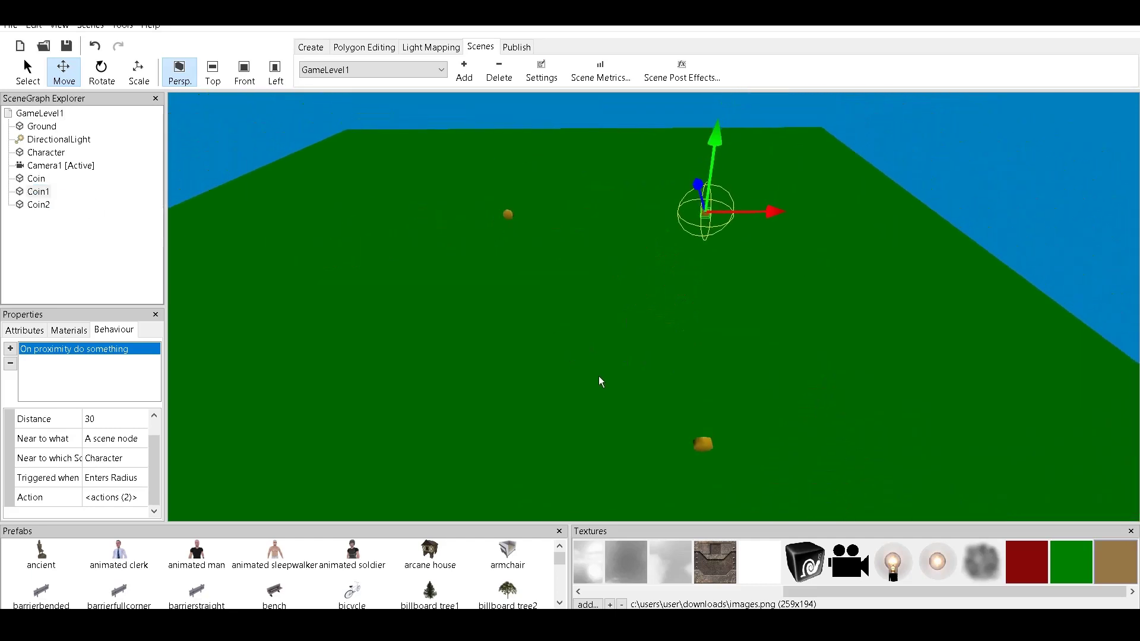
click(507, 215)
right_click(507, 215)
click(557, 224)
mouse_move(542, 215)
mouse_down()
mouse_move(399, 171)
mouse_move(348, 212)
mouse_up()
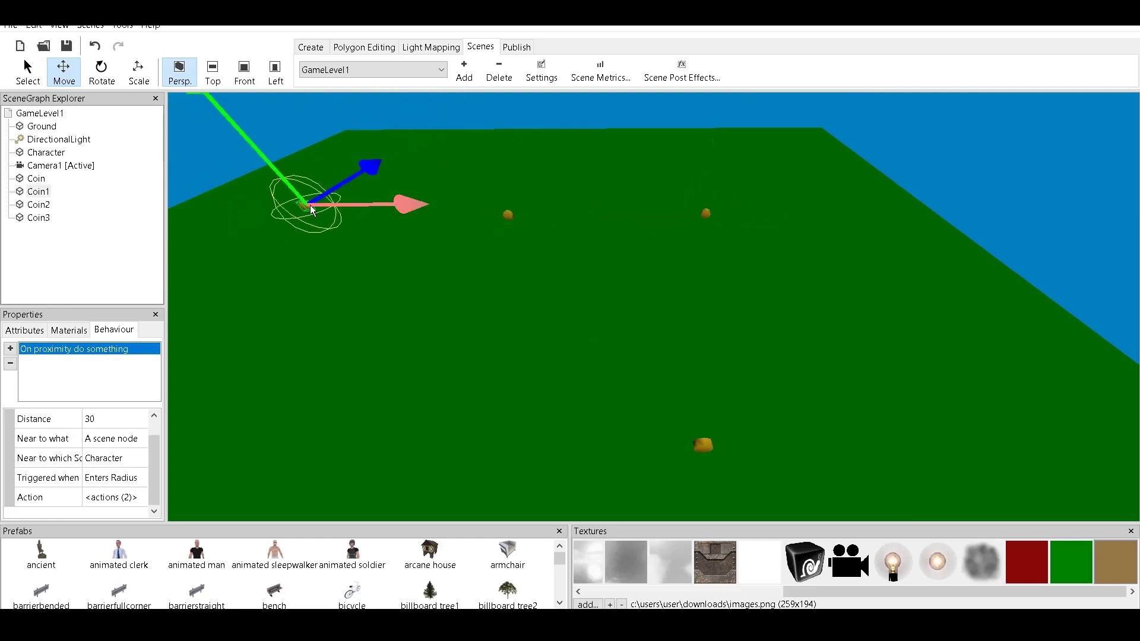
Step: Duplicate the leftmost back coin and move one copy along the Z axis toward the near side of the ground
right_click(348, 211)
click(354, 214)
mouse_move(369, 171)
mouse_down()
mouse_move(335, 192)
mouse_move(463, 141)
mouse_up()
scroll(697, 336, down, 3)
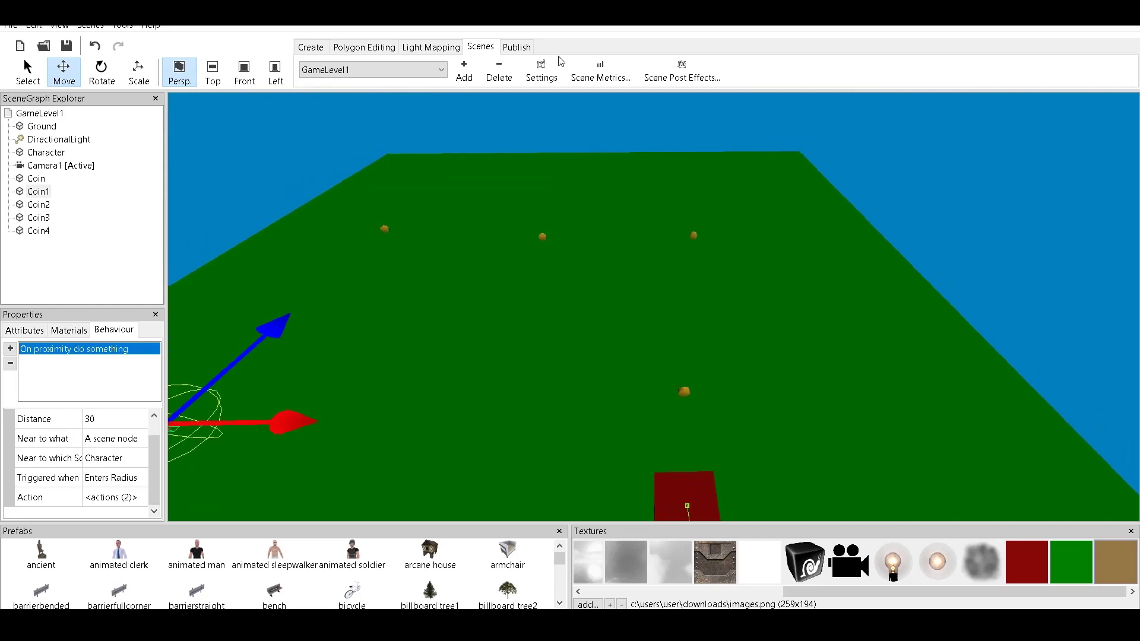
Step: Run the game as a Windows (.exe) build, drive the cube through the coins until the Win scene, and close the game
click(518, 49)
click(450, 74)
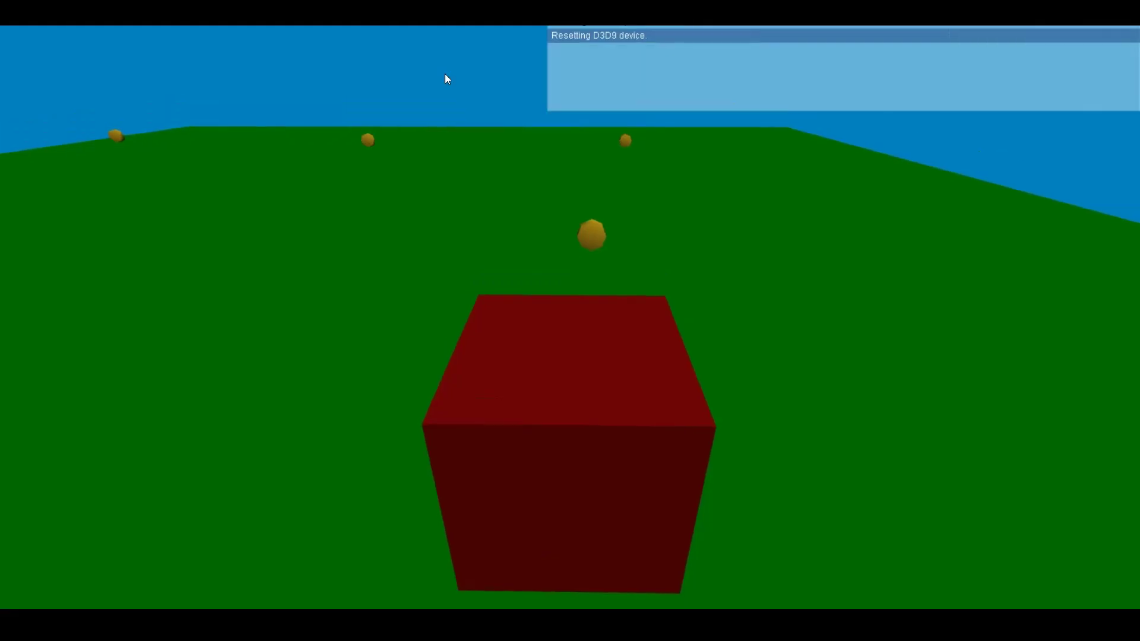
key(Up)
key(Left)
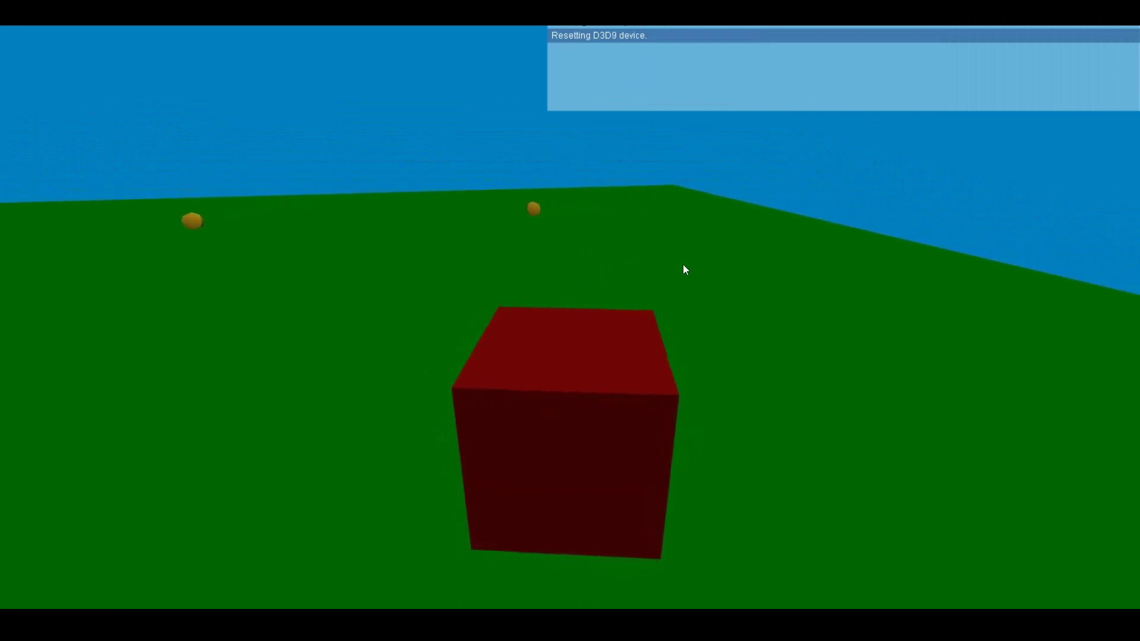
key(Right)
key(Left)
key(Right)
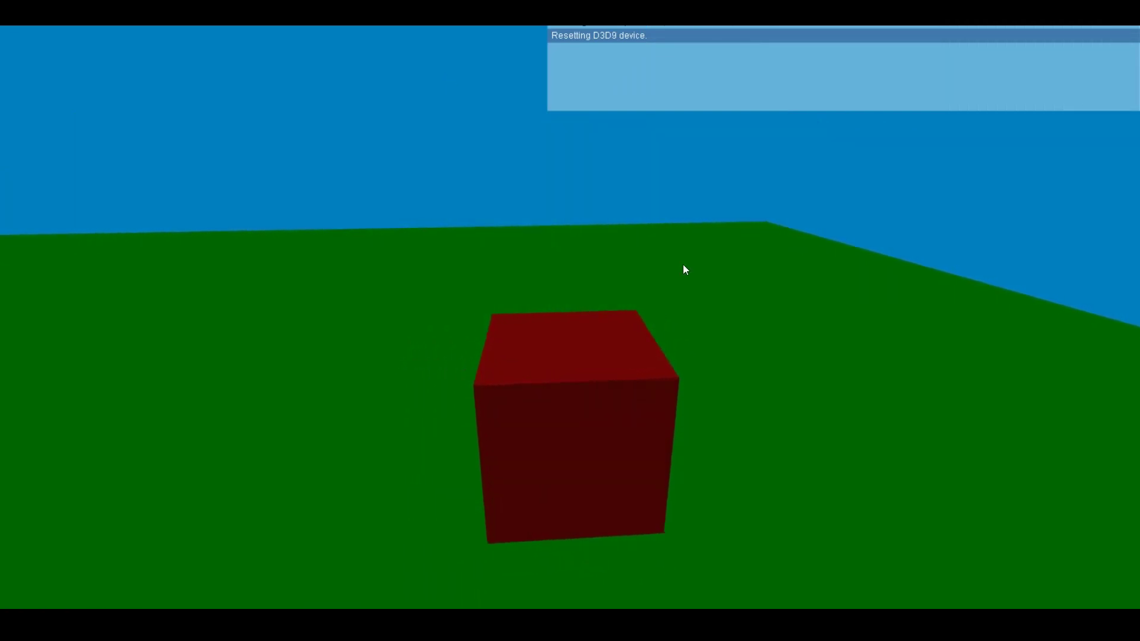
key(Left)
key(Left)
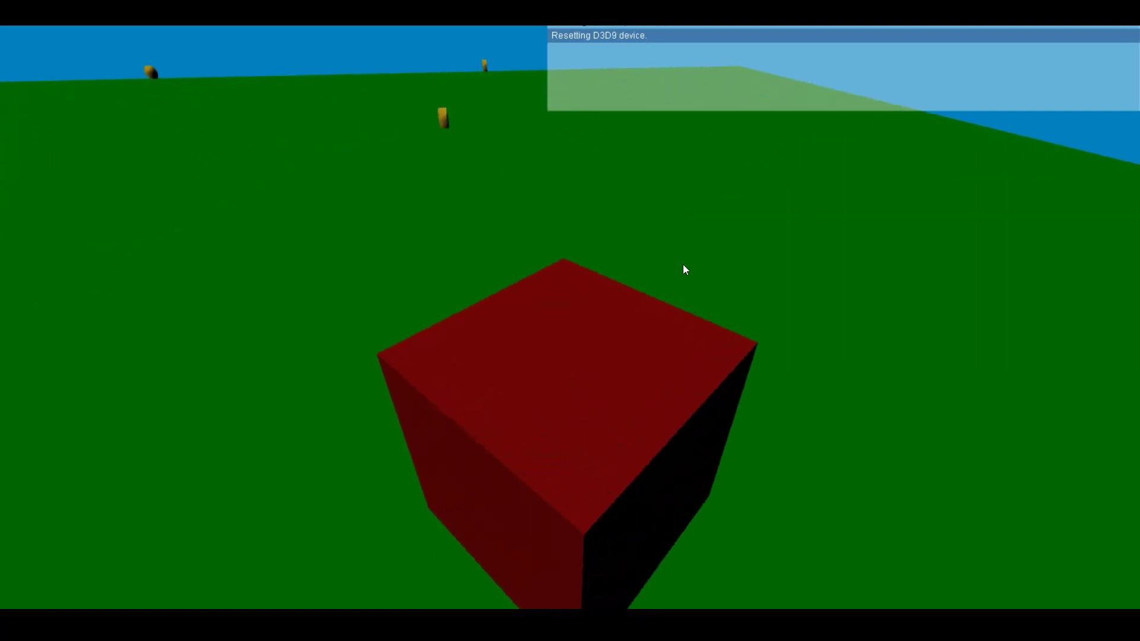
key(Right)
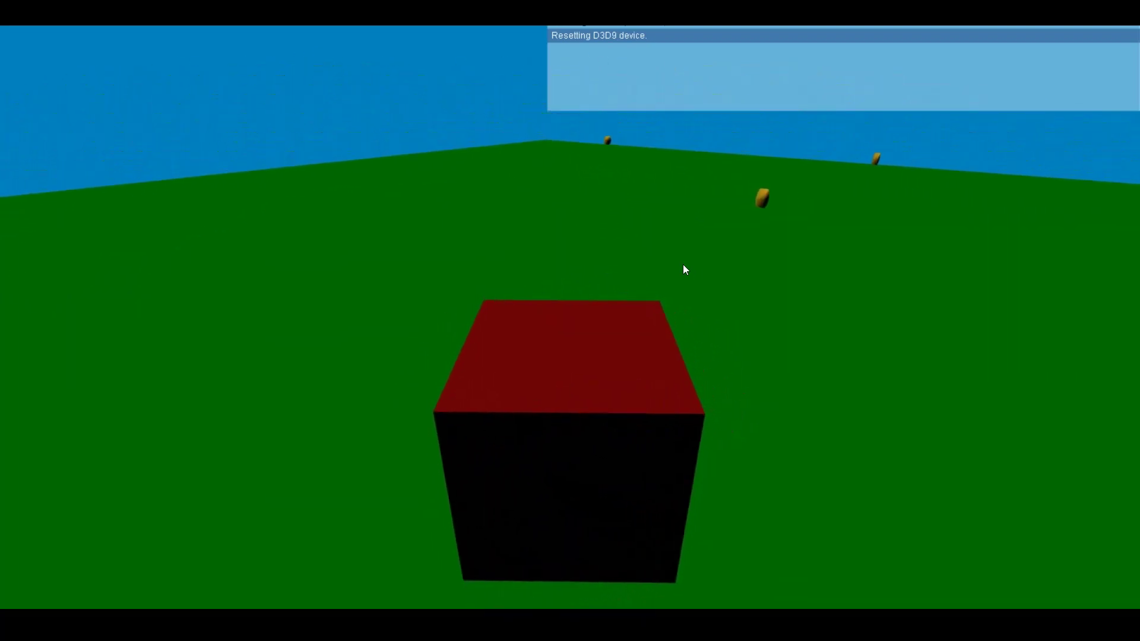
key(Right)
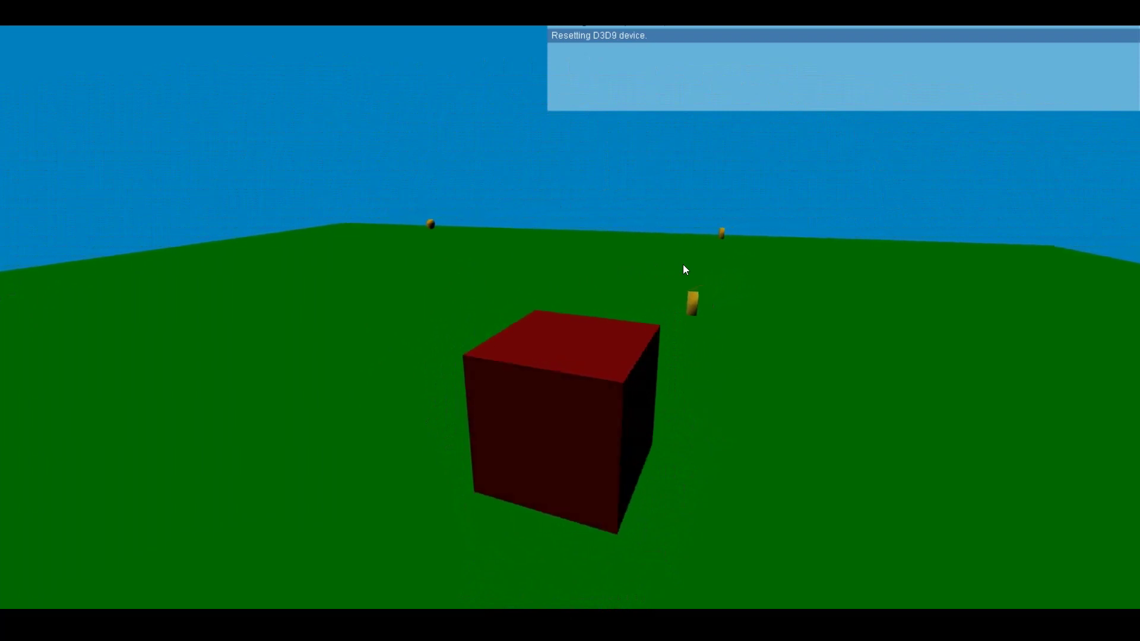
key(Right)
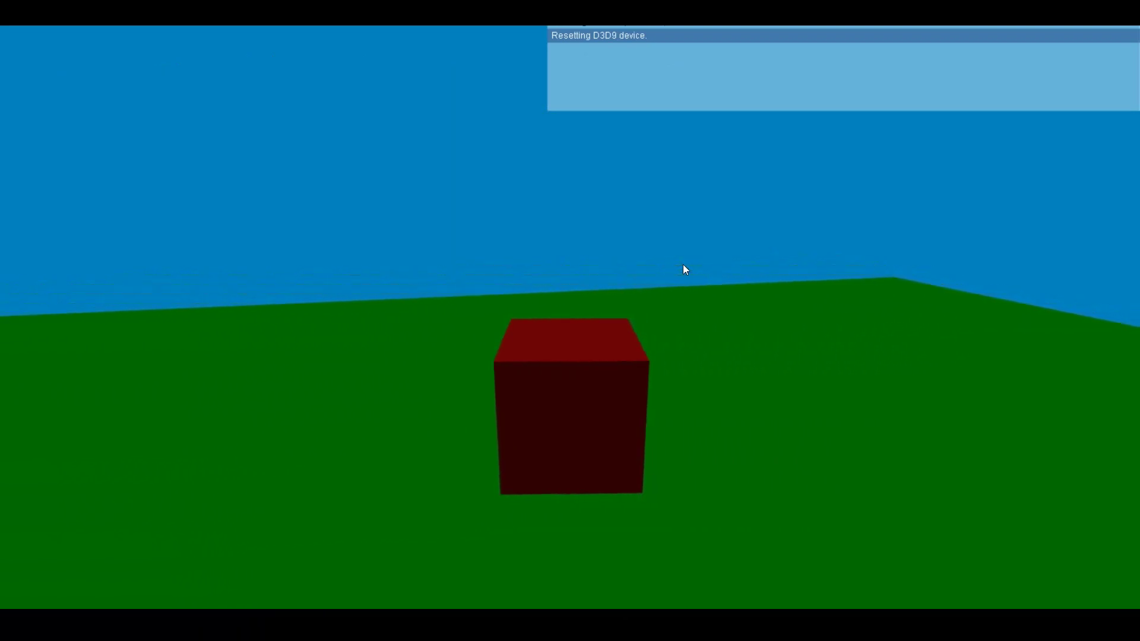
key(Left)
key(Right)
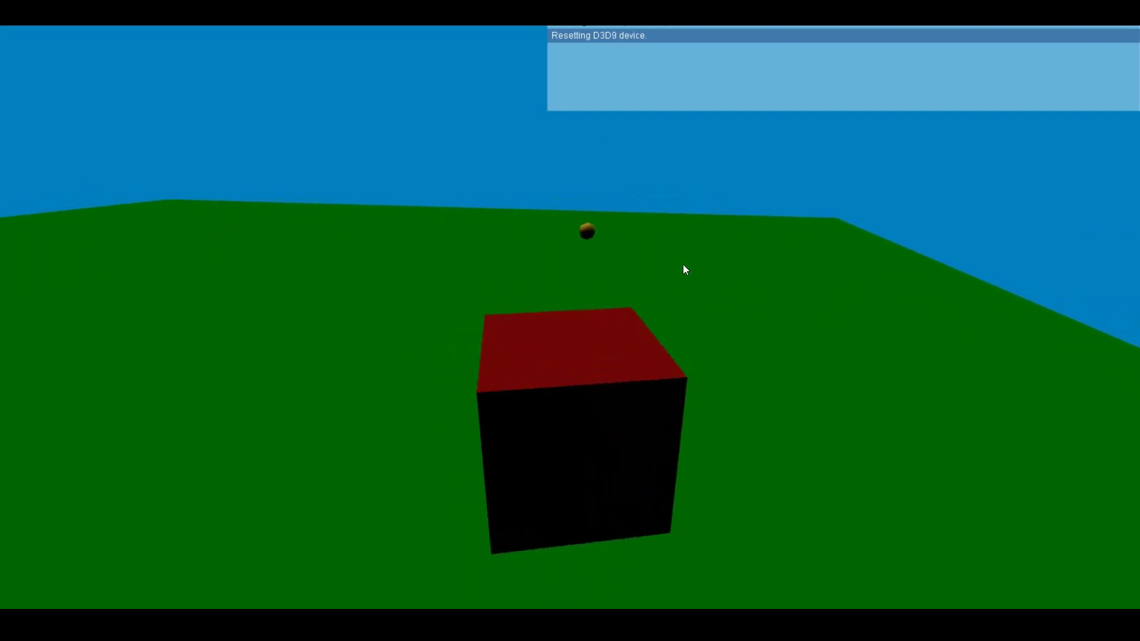
key(Up)
key(Up)
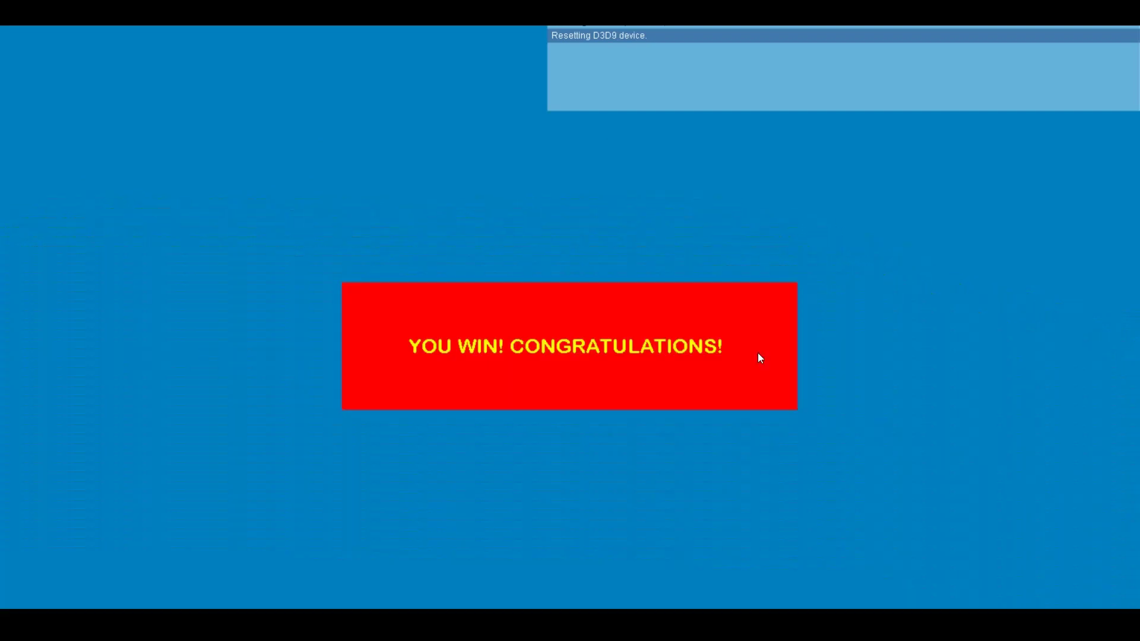
key(Escape)
drag(598, 309, 734, 309)
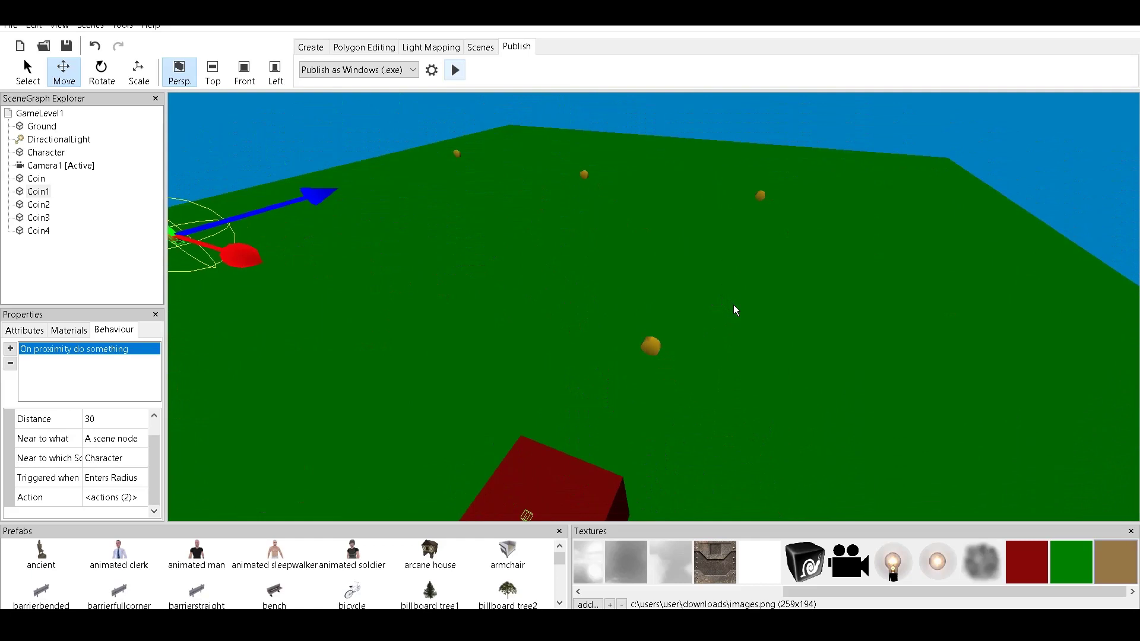
Step: Delete the four duplicated coins, Coin1 to Coin4, keeping only the original coin
click(36, 180)
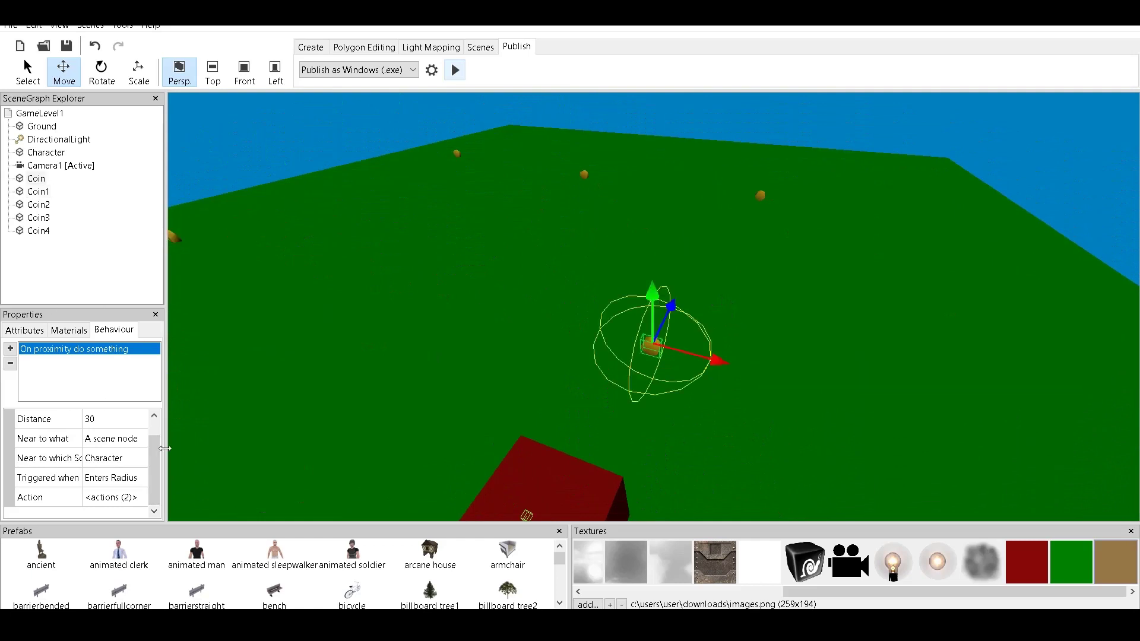
click(37, 231)
shift+click(38, 217)
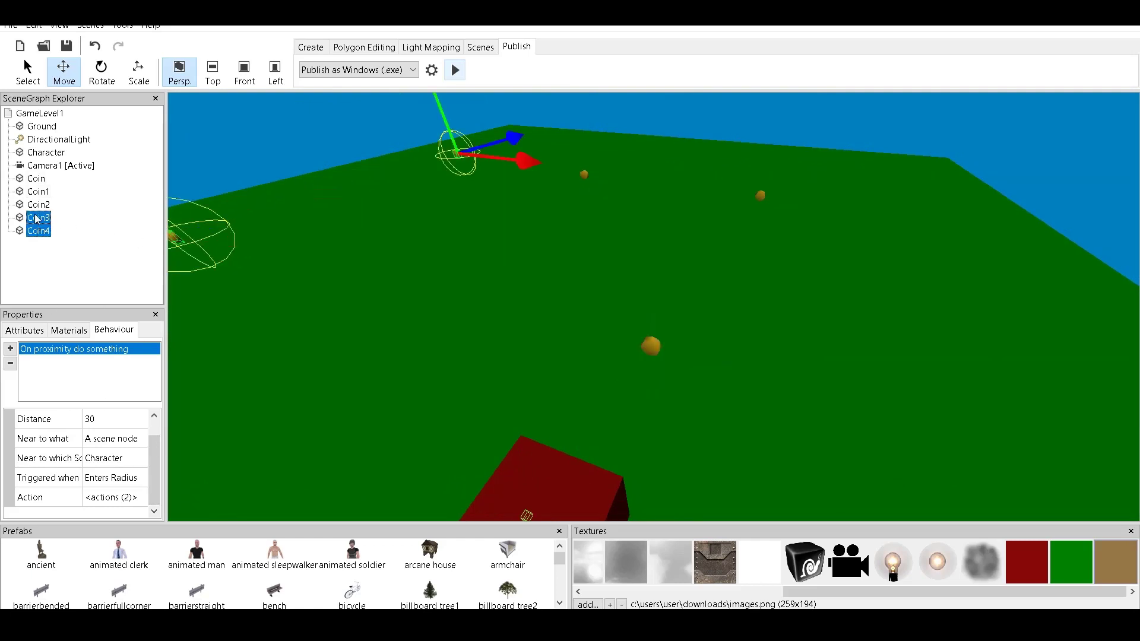
shift+click(38, 205)
shift+click(41, 193)
right_click(40, 197)
click(47, 201)
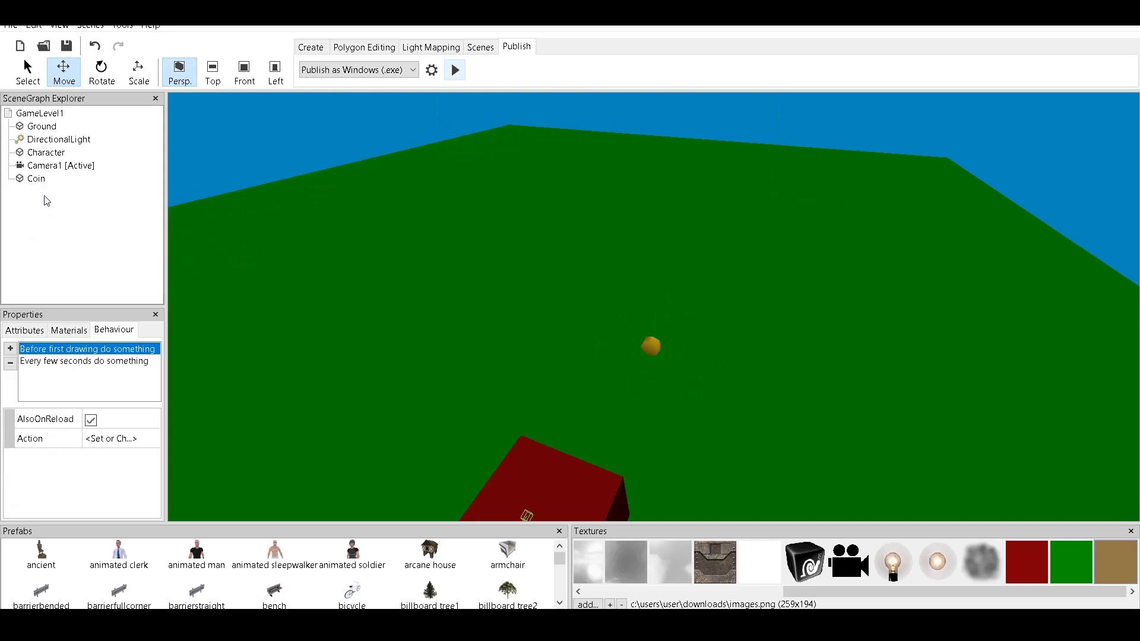
Step: Add a Play a sound action to the remaining coin's proximity behaviour
click(35, 179)
scroll(682, 416, up, 2)
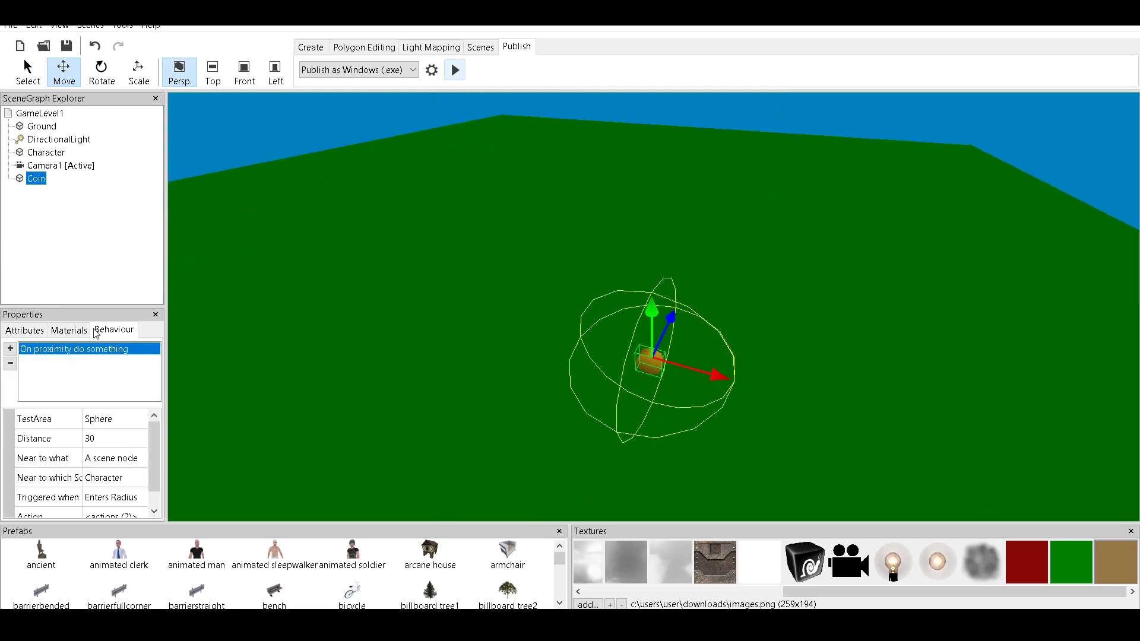
drag(158, 472, 163, 501)
click(146, 499)
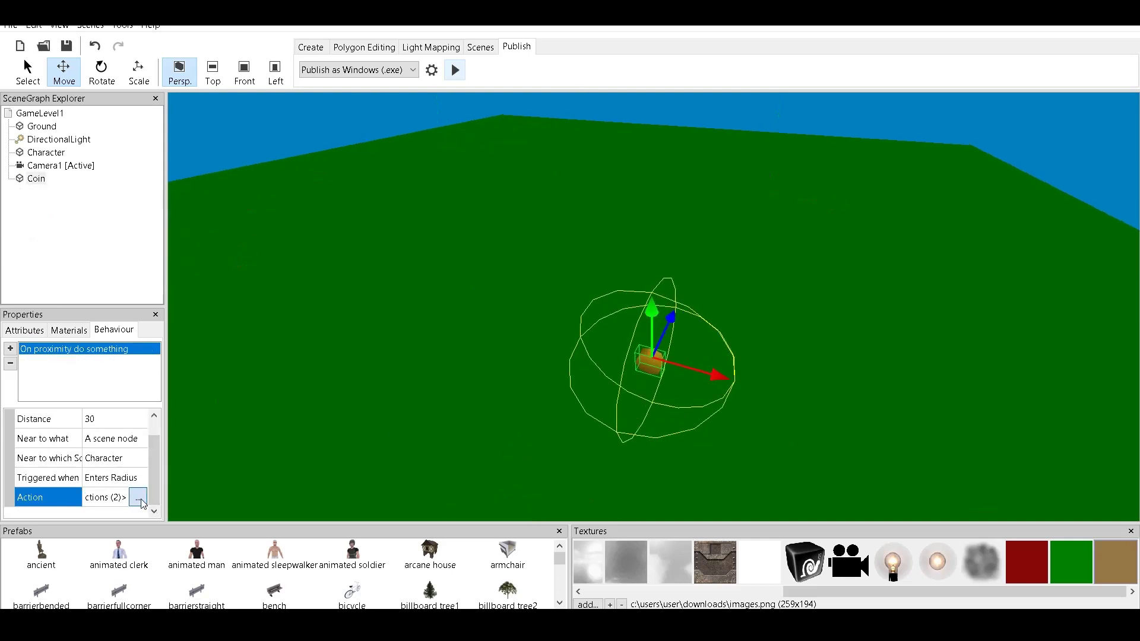
click(145, 497)
click(19, 391)
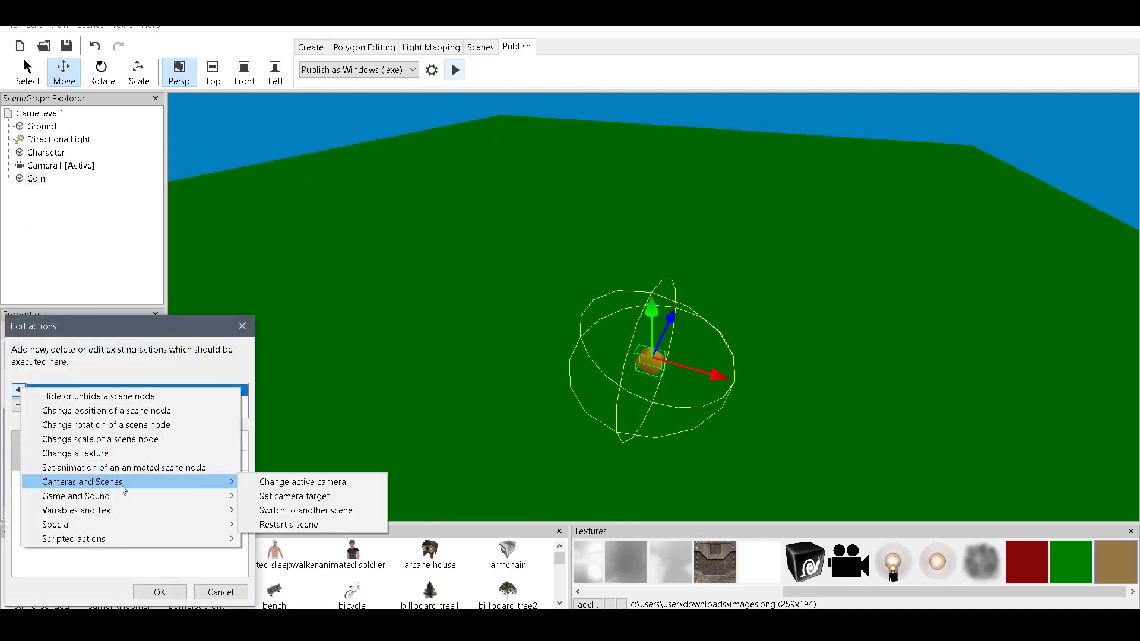
mouse_move(179, 496)
click(291, 509)
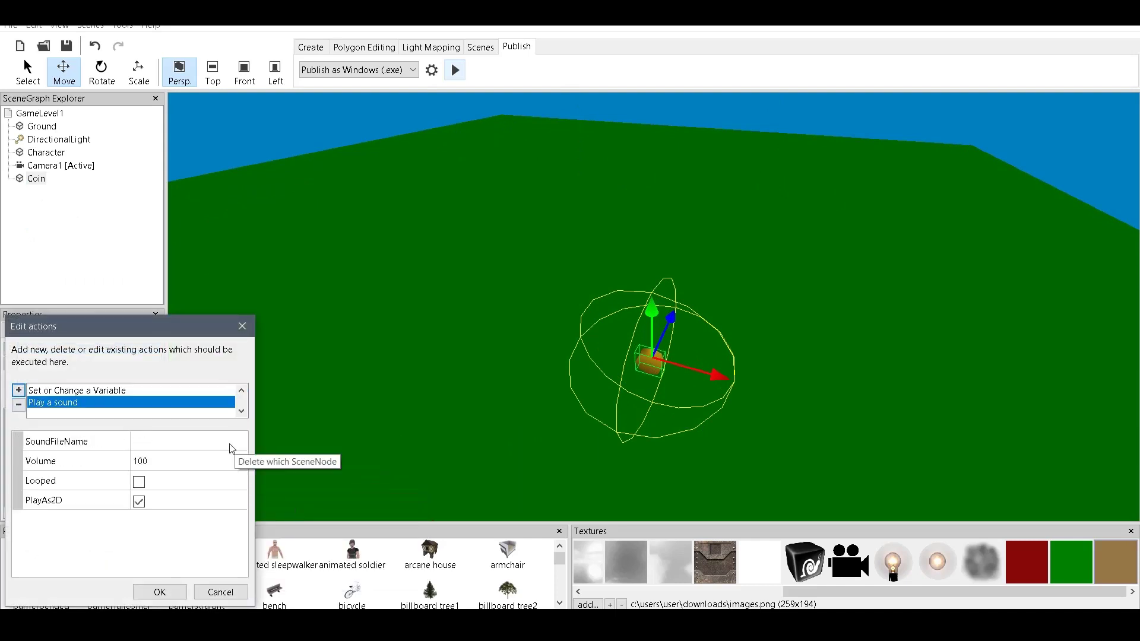
Step: Set the sound action's volume to 80, choose its sound file from the desktop, and accept the actions
click(168, 460)
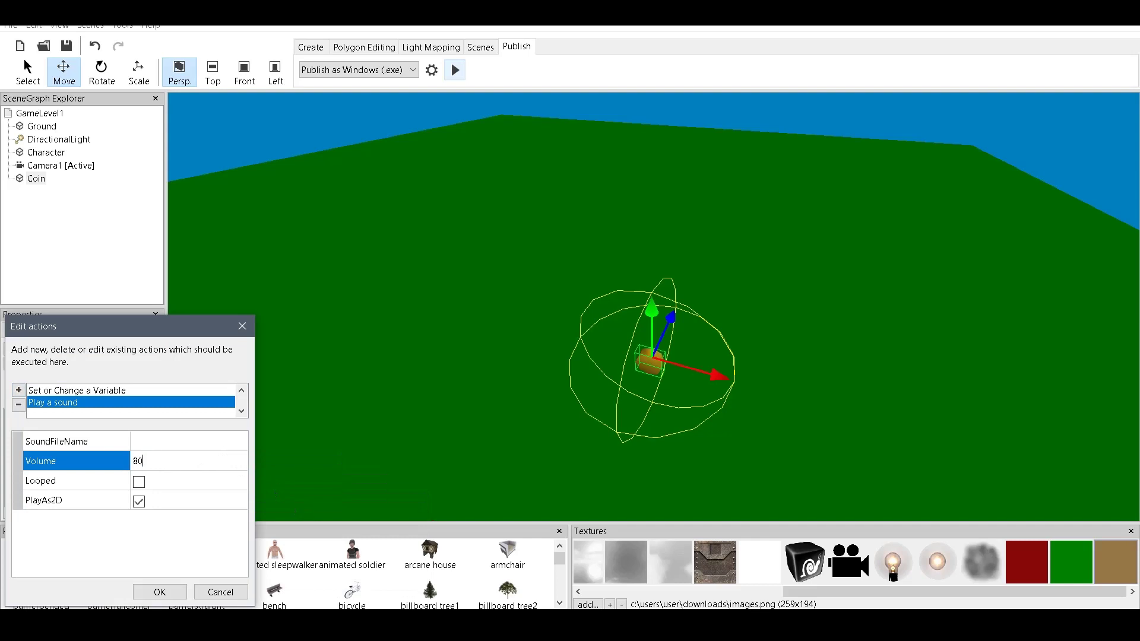
key(Return)
click(218, 442)
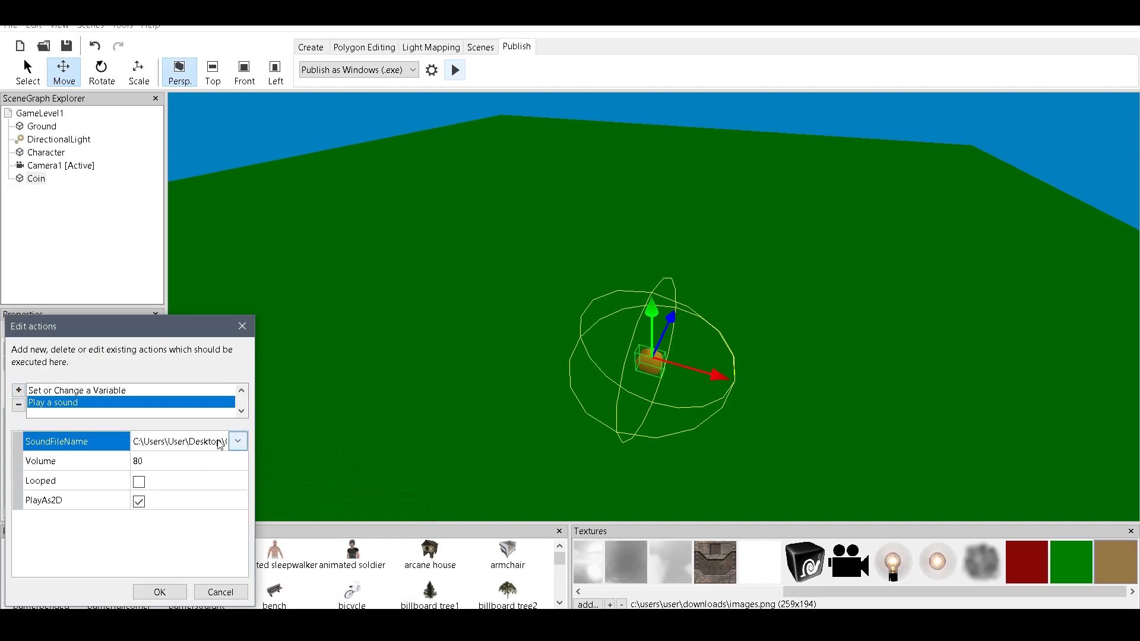
click(159, 592)
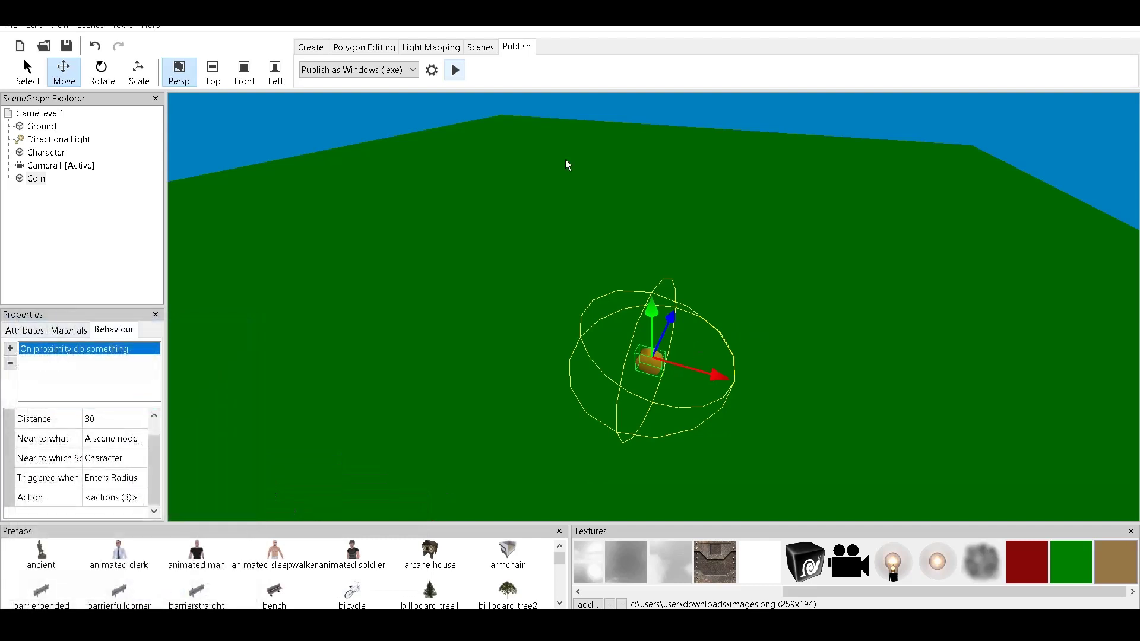
Step: Run the game, drive the cube into the coin to test the pickup sound, and close the game
click(456, 71)
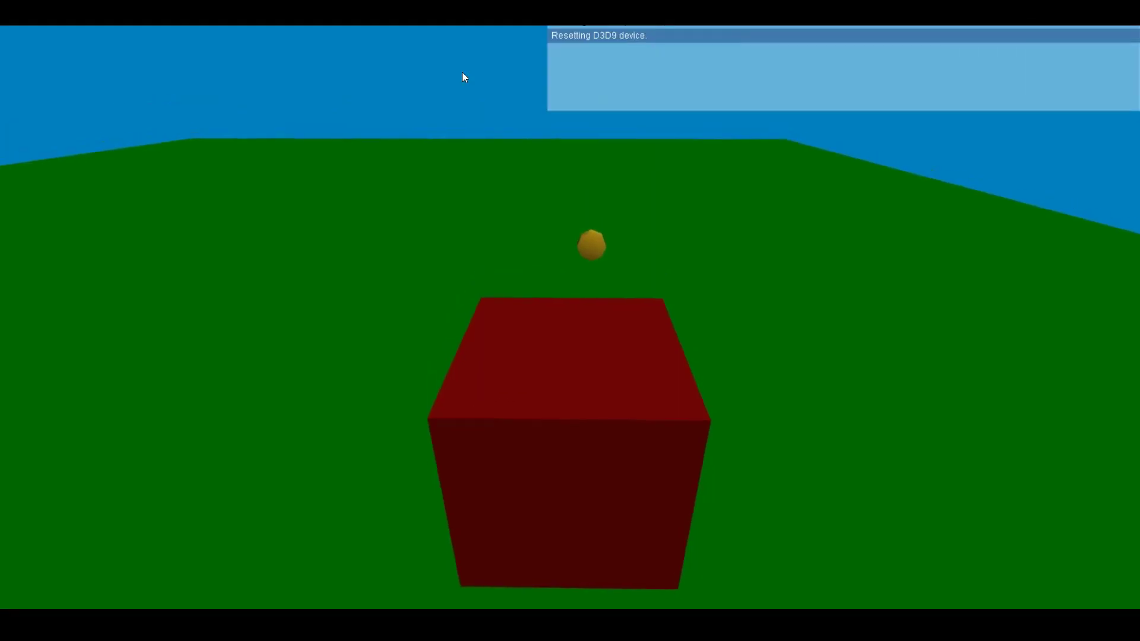
key(Up)
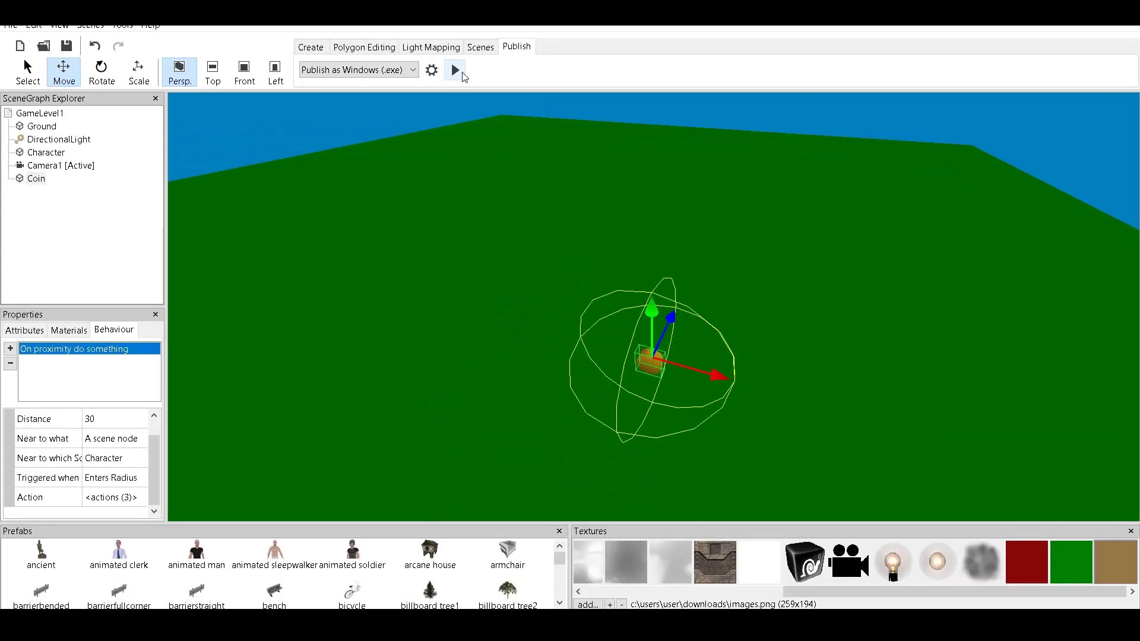
Step: Duplicate the coin toward the back along the Z axis, and duplicate the back coin with one copy moved left along X
right_click(647, 365)
click(668, 373)
mouse_move(672, 320)
mouse_down()
mouse_move(810, 126)
mouse_move(732, 210)
mouse_move(619, 205)
mouse_move(644, 211)
mouse_up()
right_click(731, 215)
click(772, 225)
Step: Duplicate the back-left coin and move one copy along the Z axis toward the near side of the ground
right_click(433, 176)
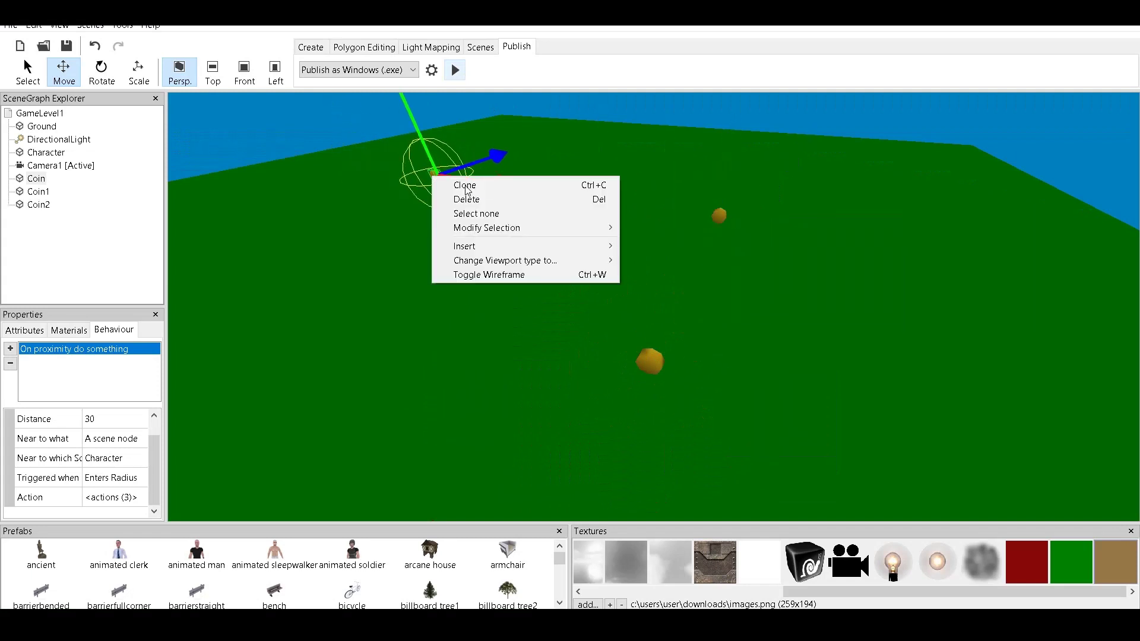
click(467, 189)
mouse_move(488, 162)
mouse_down()
mouse_move(393, 198)
mouse_move(447, 194)
mouse_move(506, 261)
mouse_up()
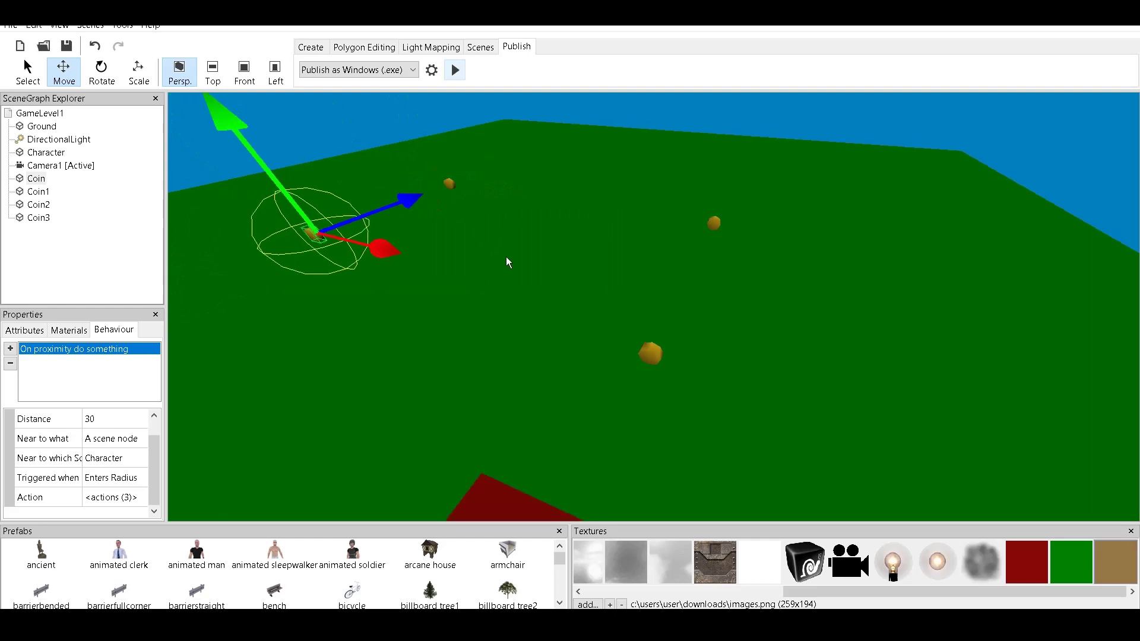
Step: Duplicate the near-left coin and move one copy to the far edge of the ground along the Z and X axes
scroll(505, 258, down, 3)
middle_drag(561, 271, 408, 300)
right_click(441, 287)
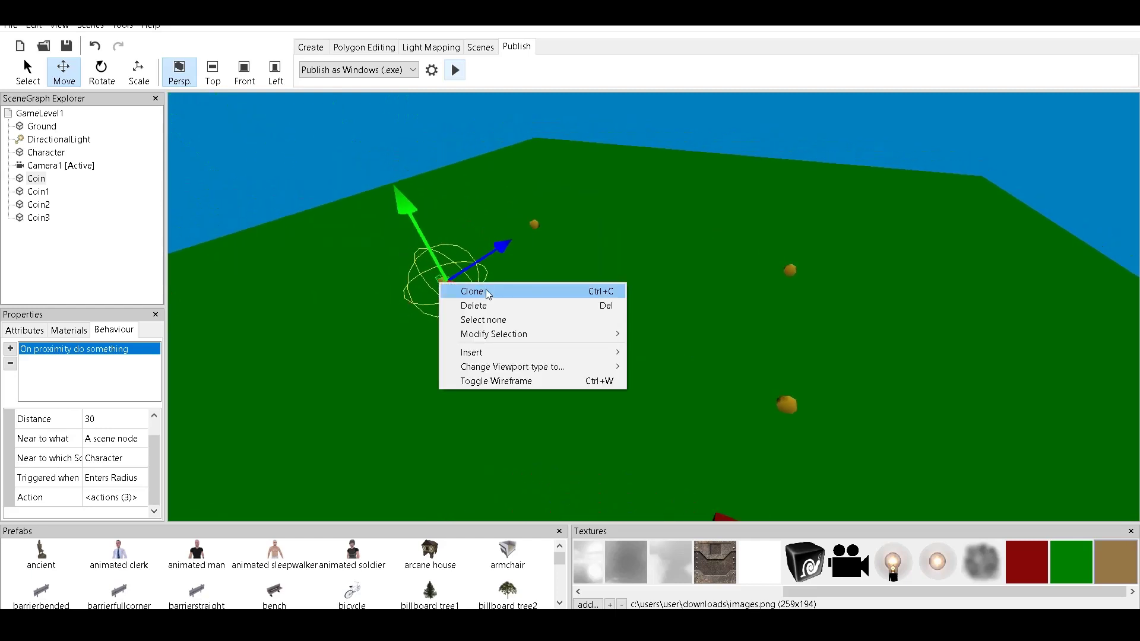
click(485, 290)
drag(508, 240, 641, 154)
drag(693, 180, 729, 195)
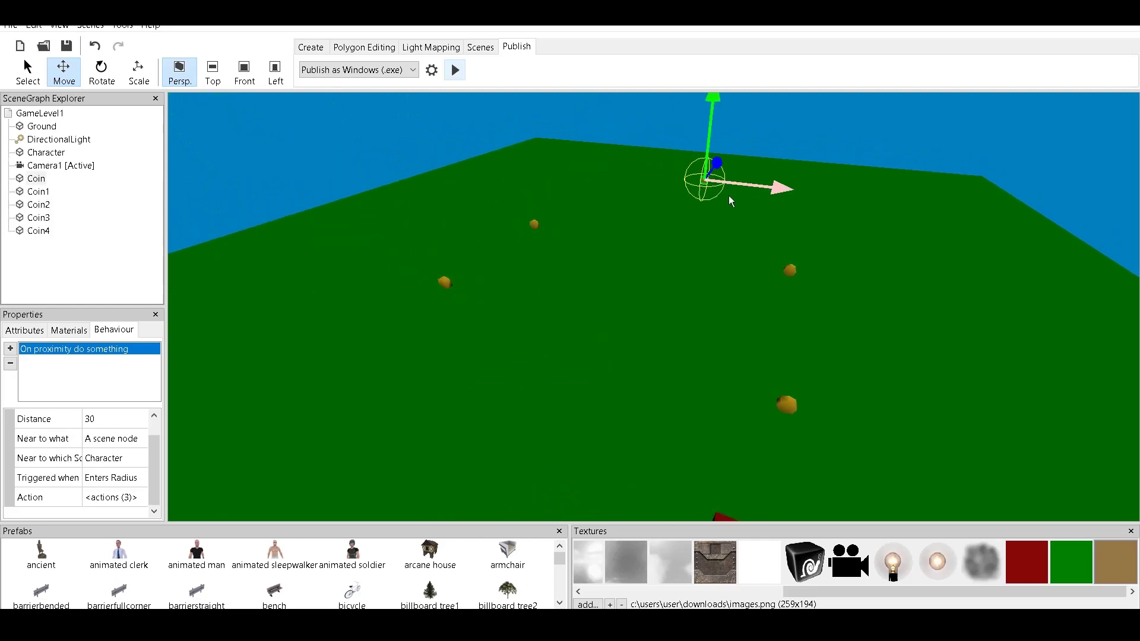
scroll(451, 375, down, 1)
drag(450, 375, 580, 428)
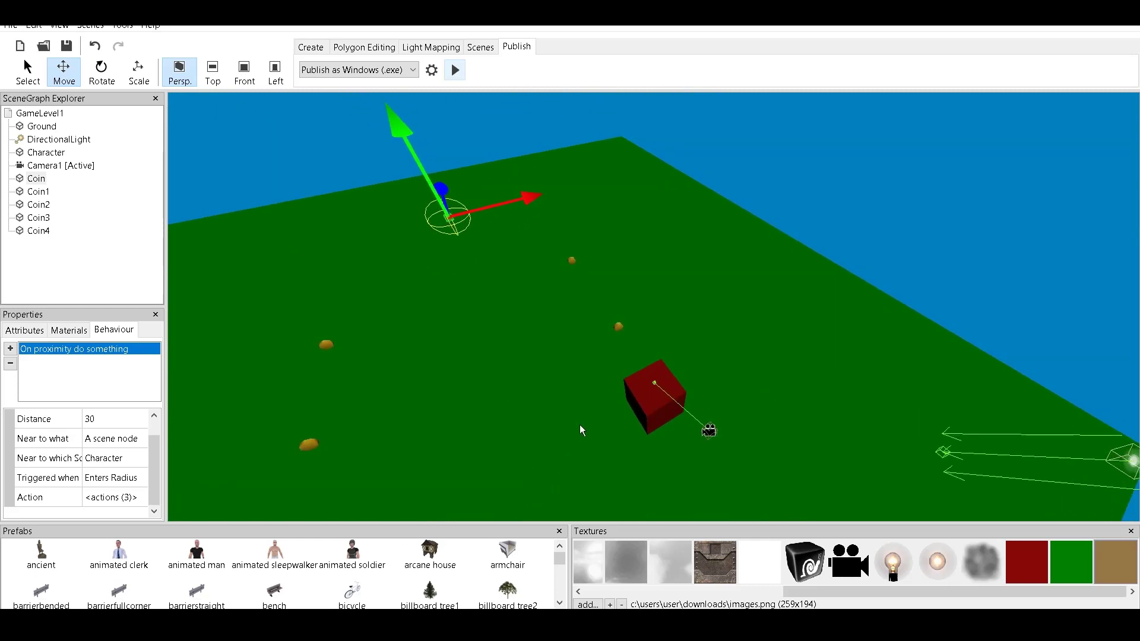
click(48, 232)
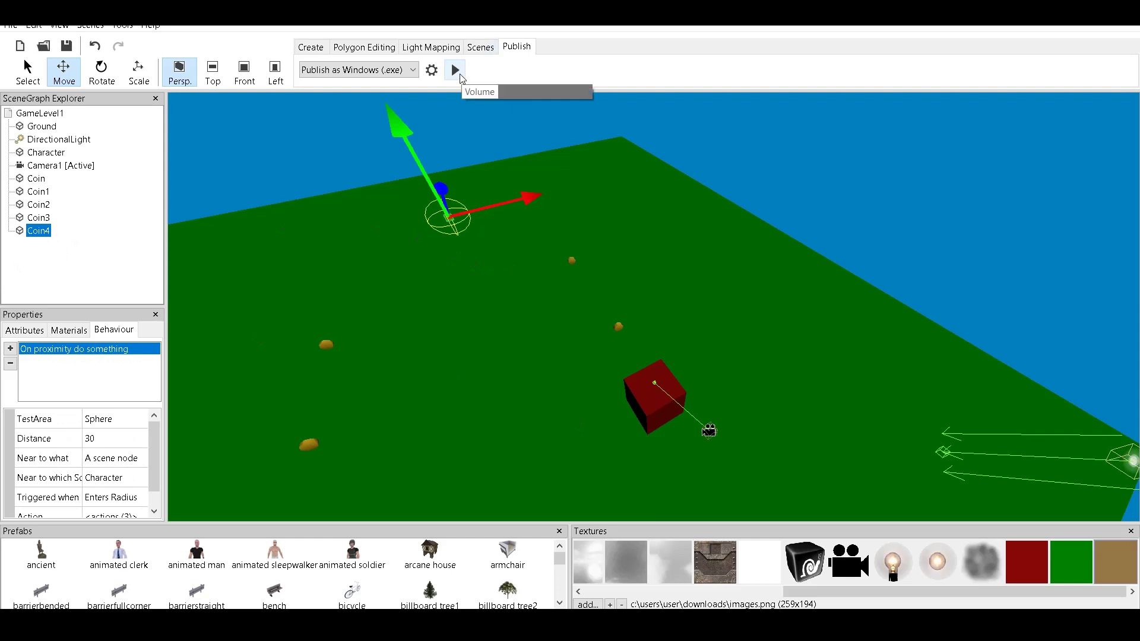
Step: Set the character cube's keyboard-control MoveSpeed to 0.06 and RunSpeed to 0.1
click(635, 404)
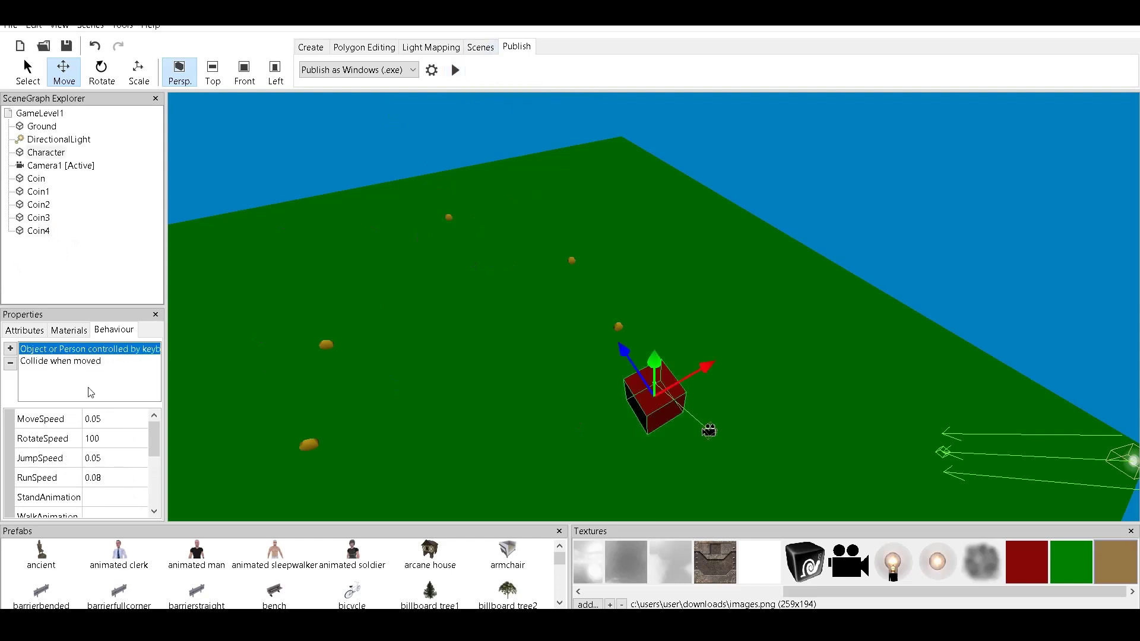
click(69, 362)
click(65, 349)
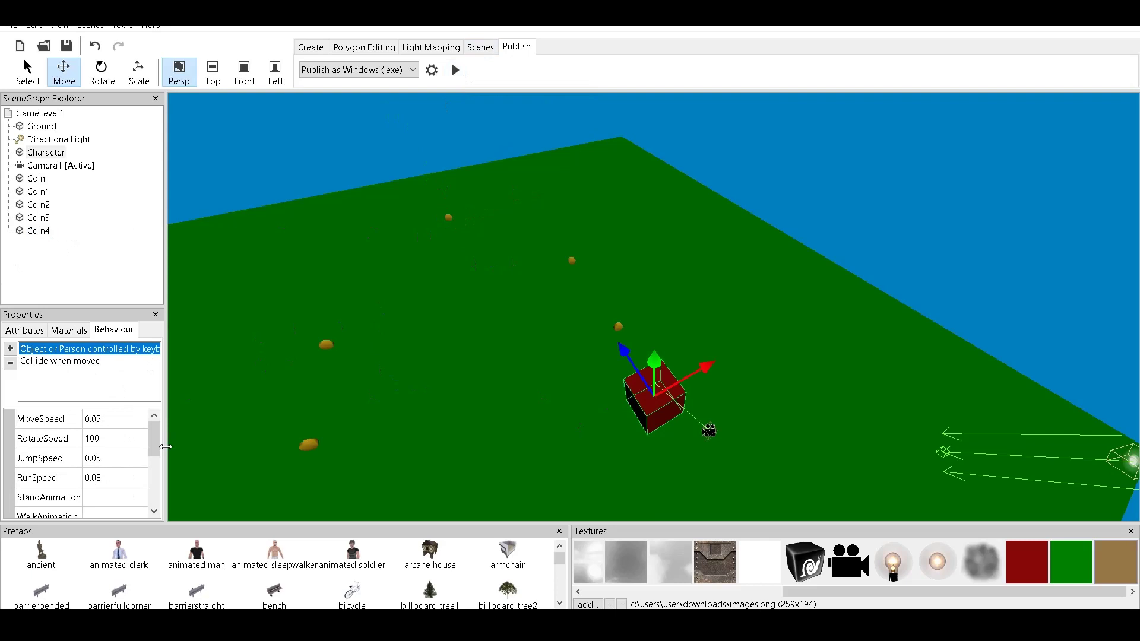
click(113, 419)
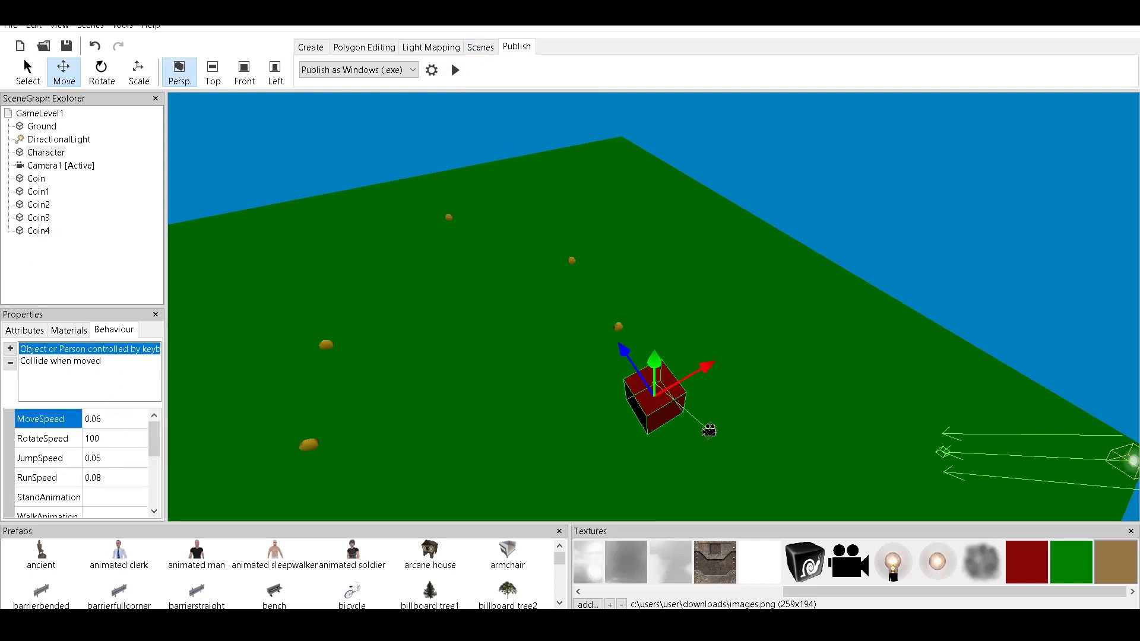
click(121, 477)
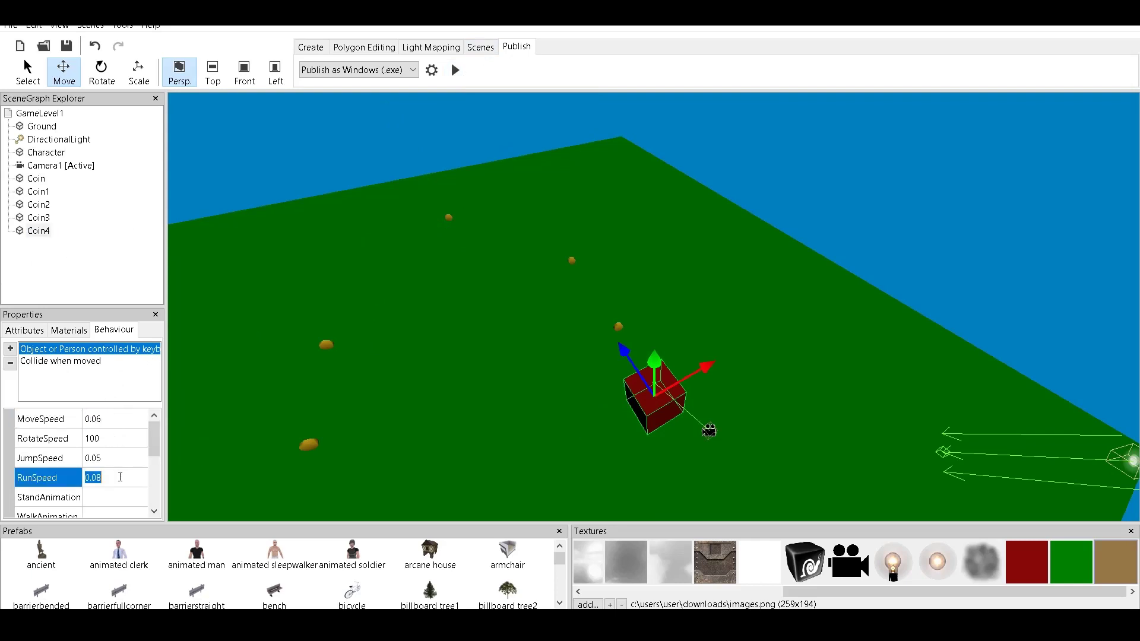
text(0.1)
key(Return)
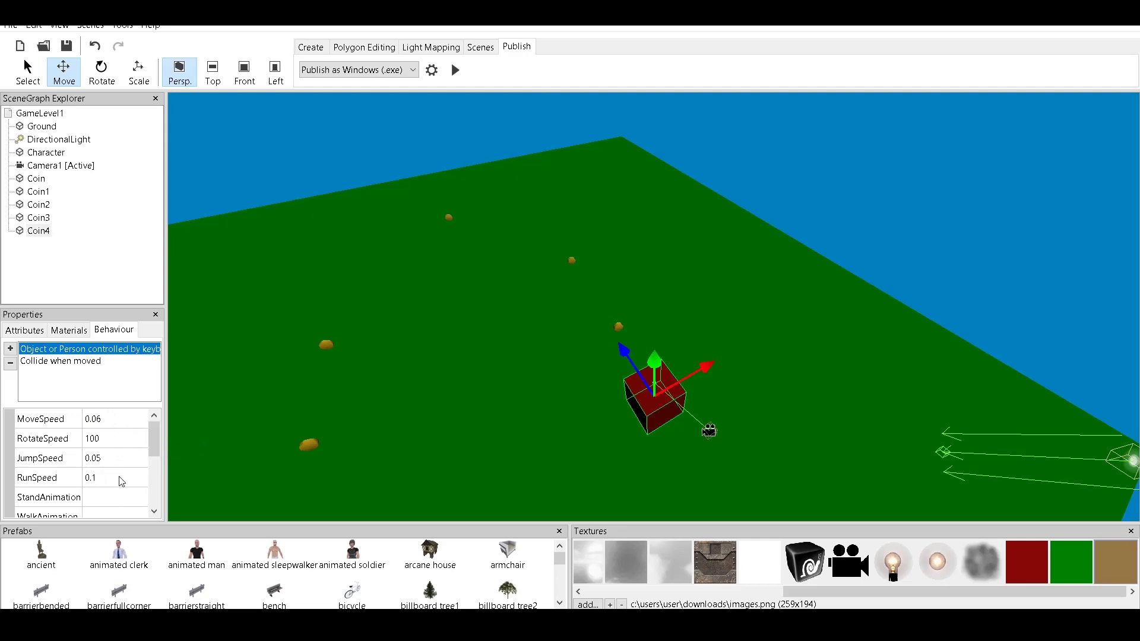
Step: Run the game, collect the coins with the cube until the Win scene, and close the game
click(453, 72)
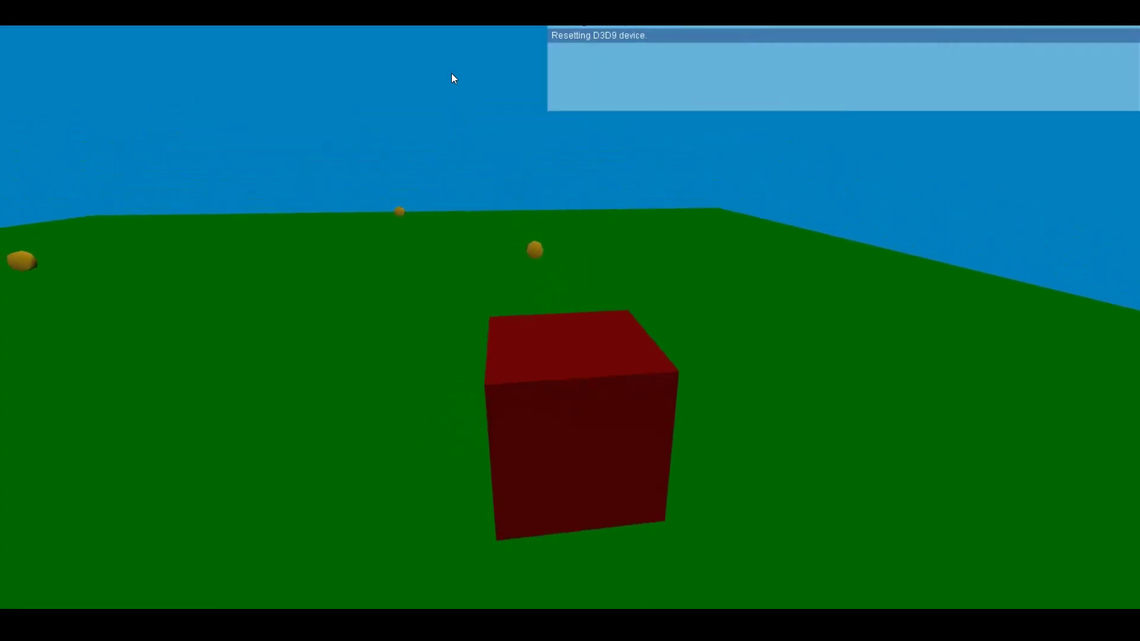
key(w)
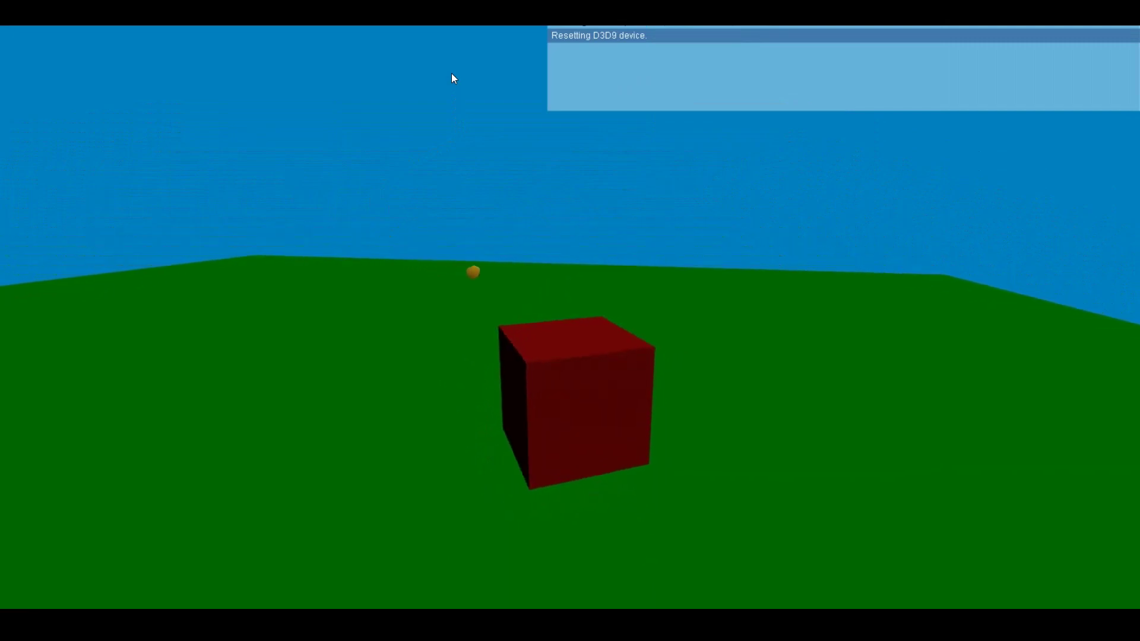
key(w)
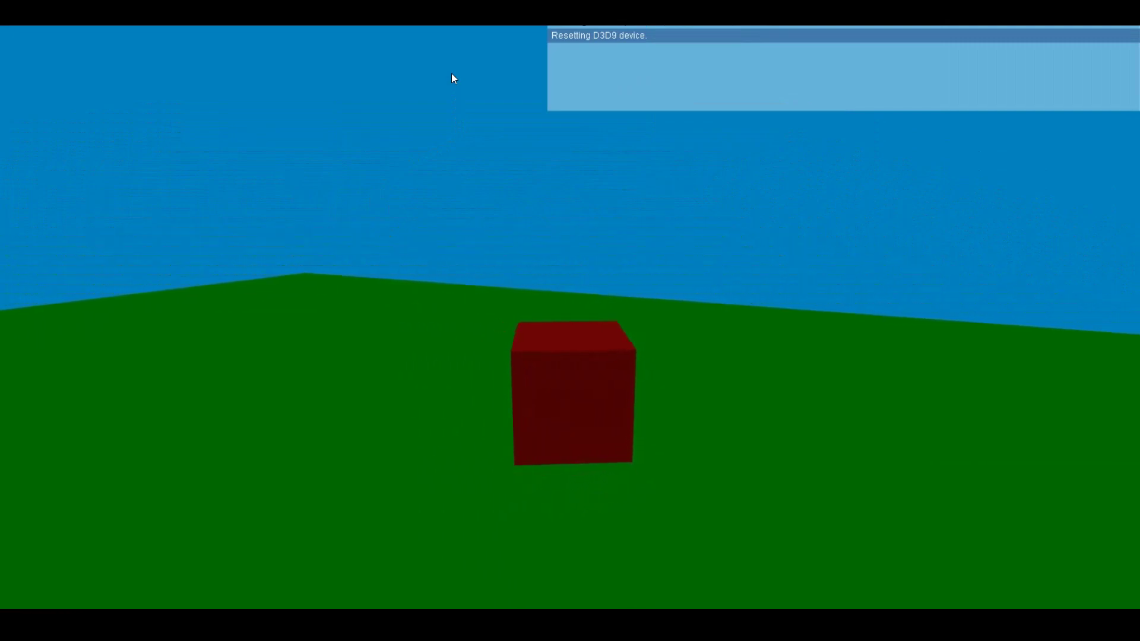
key(w)
key(a)
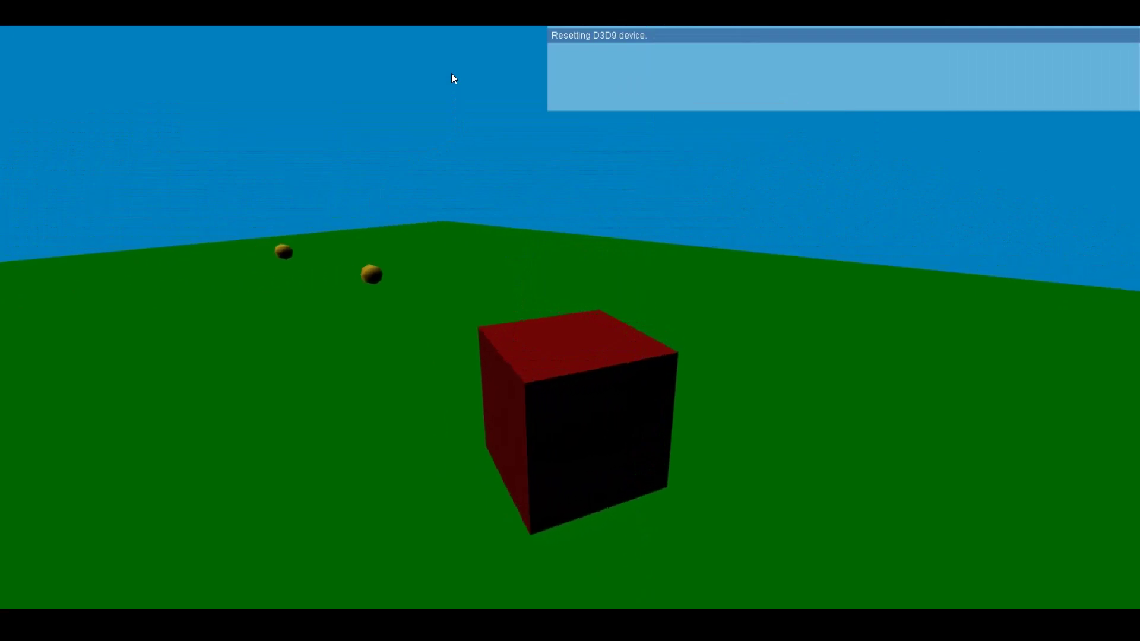
key(w)
key(a)
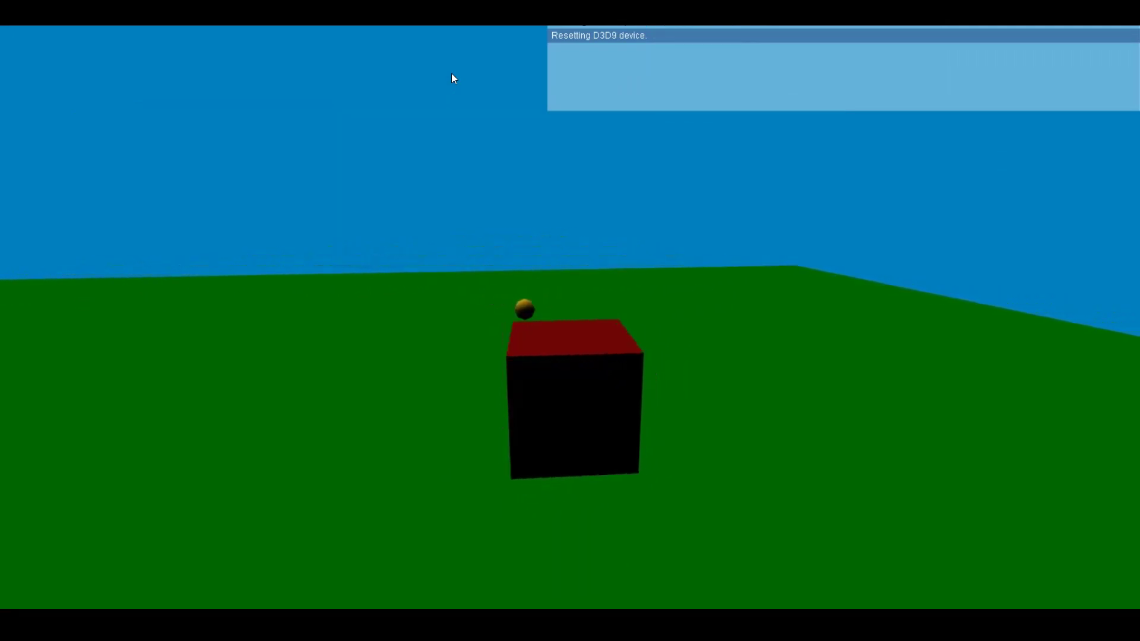
key(w)
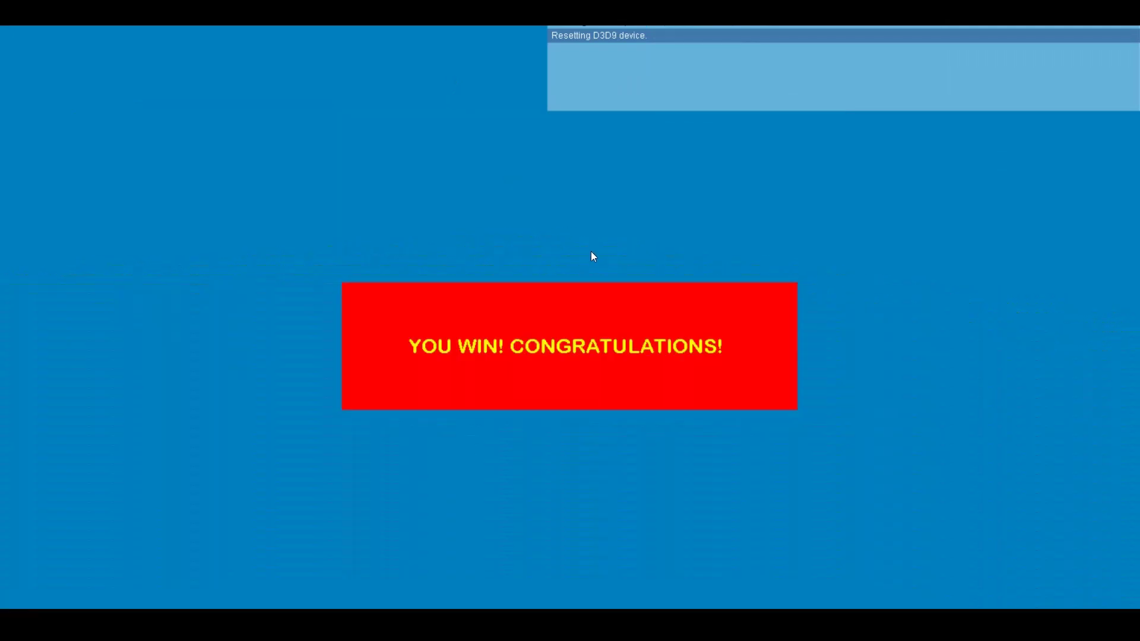
key(Escape)
Step: Enable fog in the attributes of the GameLevel1 scene
click(32, 114)
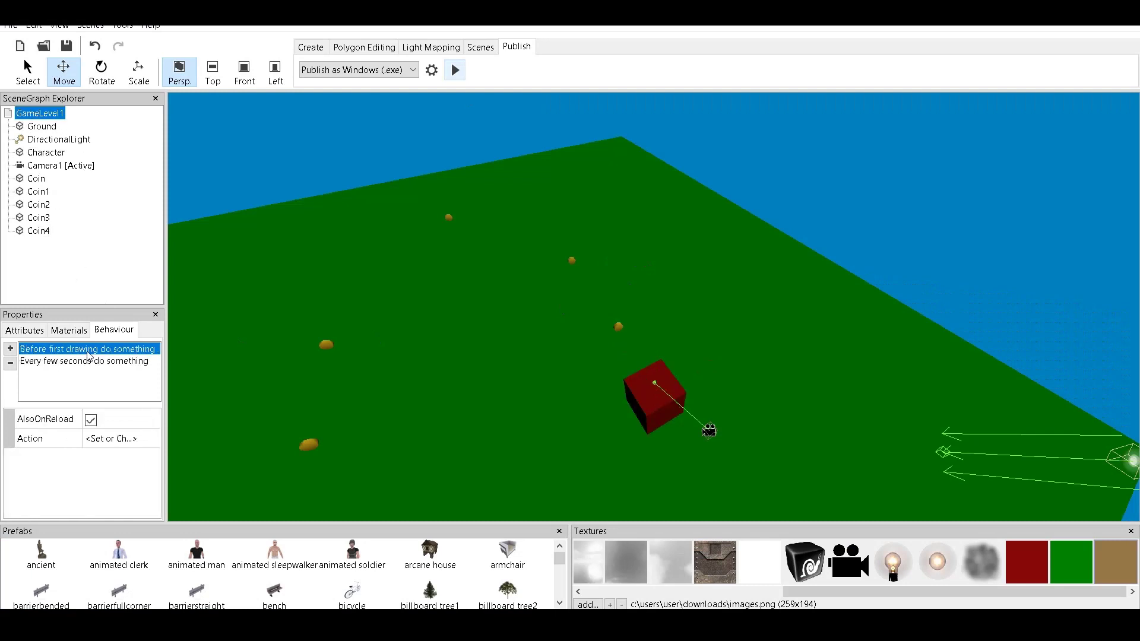
click(25, 330)
click(100, 428)
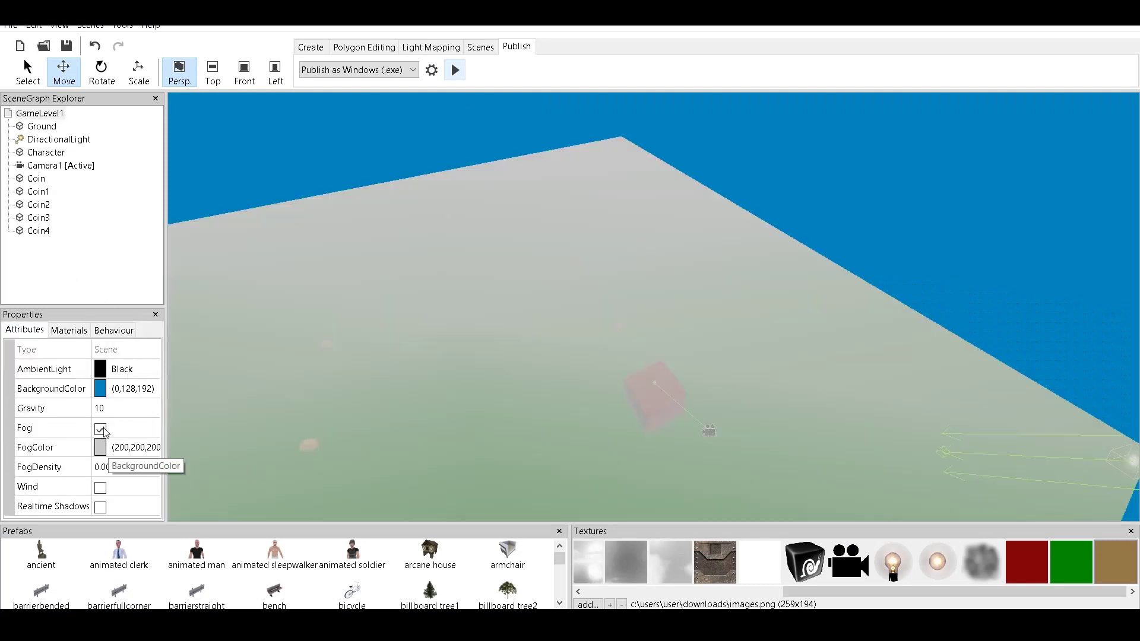
Step: Set the GameLevel1 scene's fog colour to a dark blue (0,0,134)
double_click(155, 454)
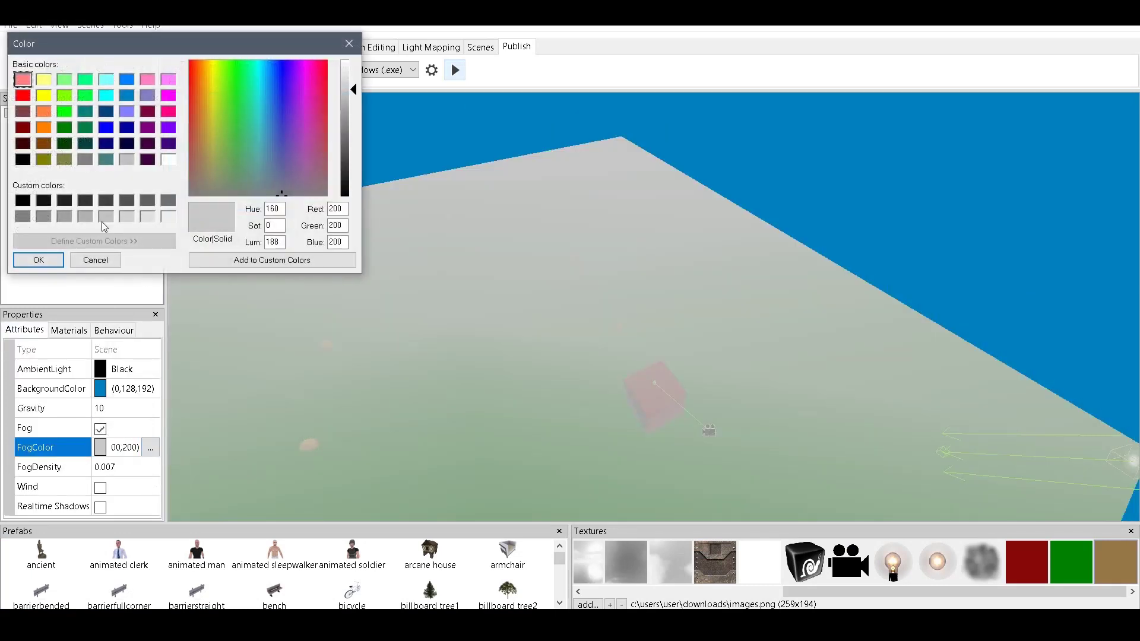
click(65, 216)
click(64, 202)
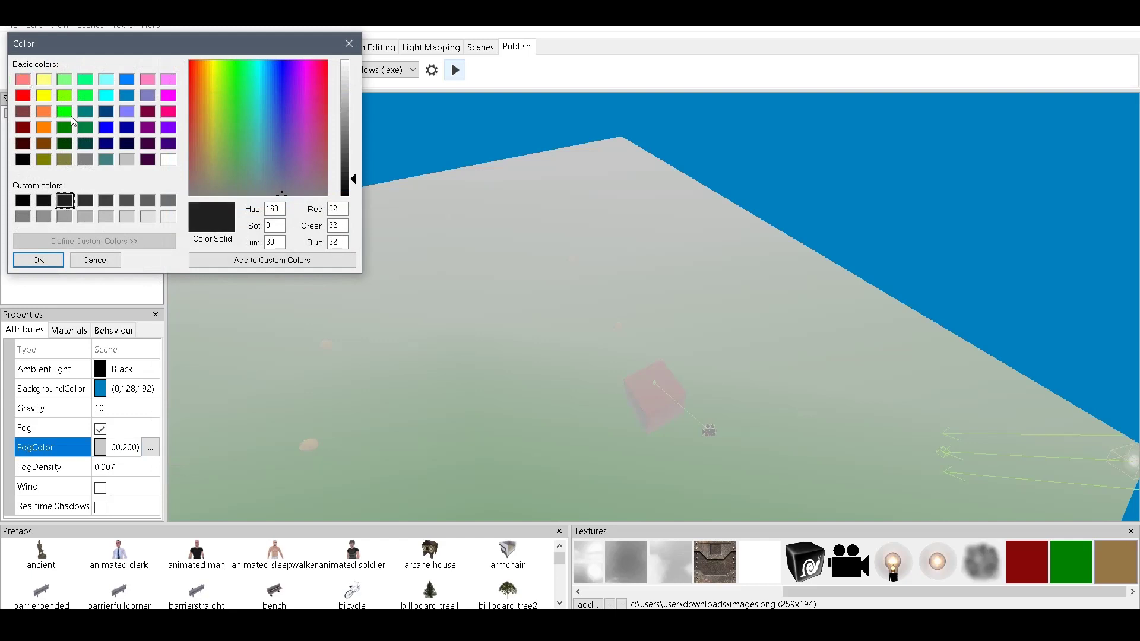
click(64, 147)
click(41, 148)
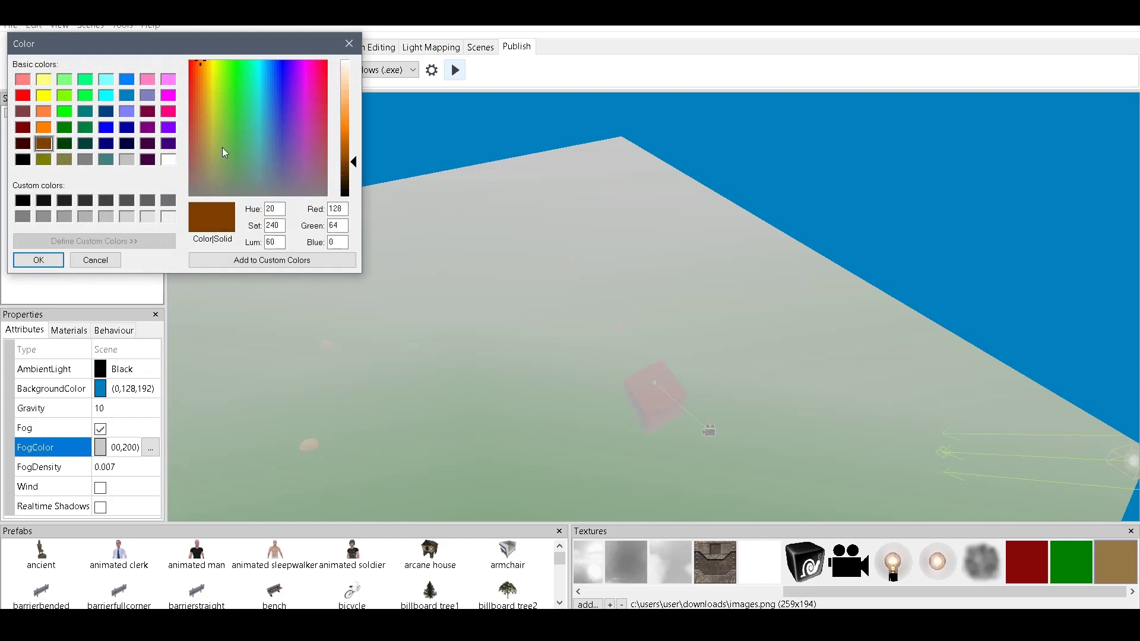
click(106, 128)
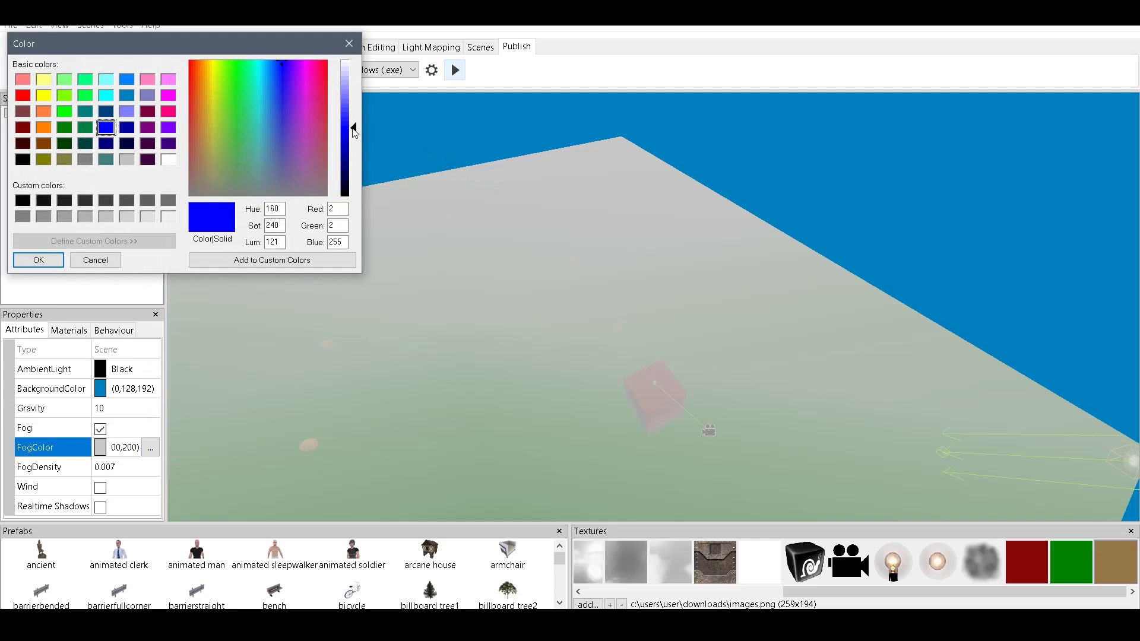
drag(351, 160, 350, 163)
click(39, 260)
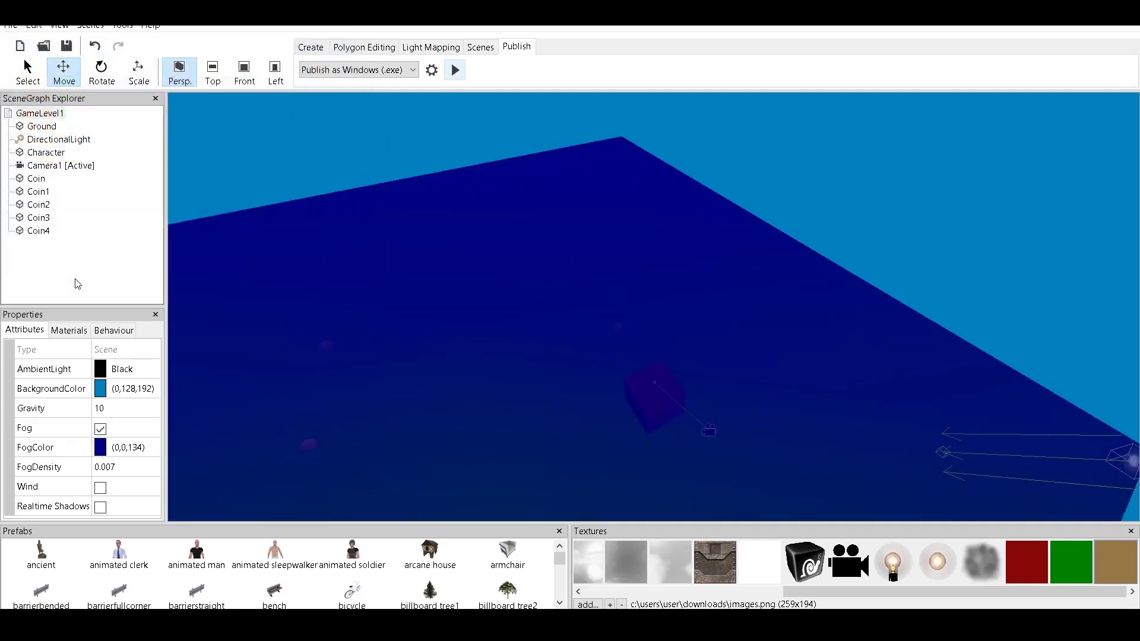
click(158, 455)
click(157, 453)
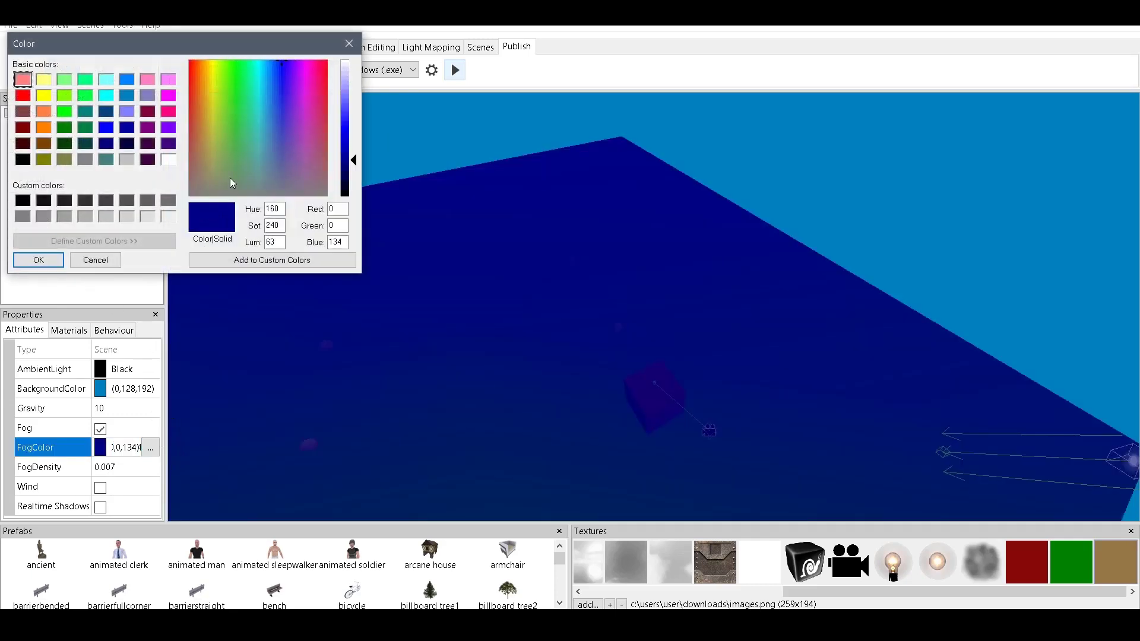
click(348, 43)
Step: Copy the DirectionalLight's colour (255,255,202) into the GameLevel1 scene's fog colour
click(50, 140)
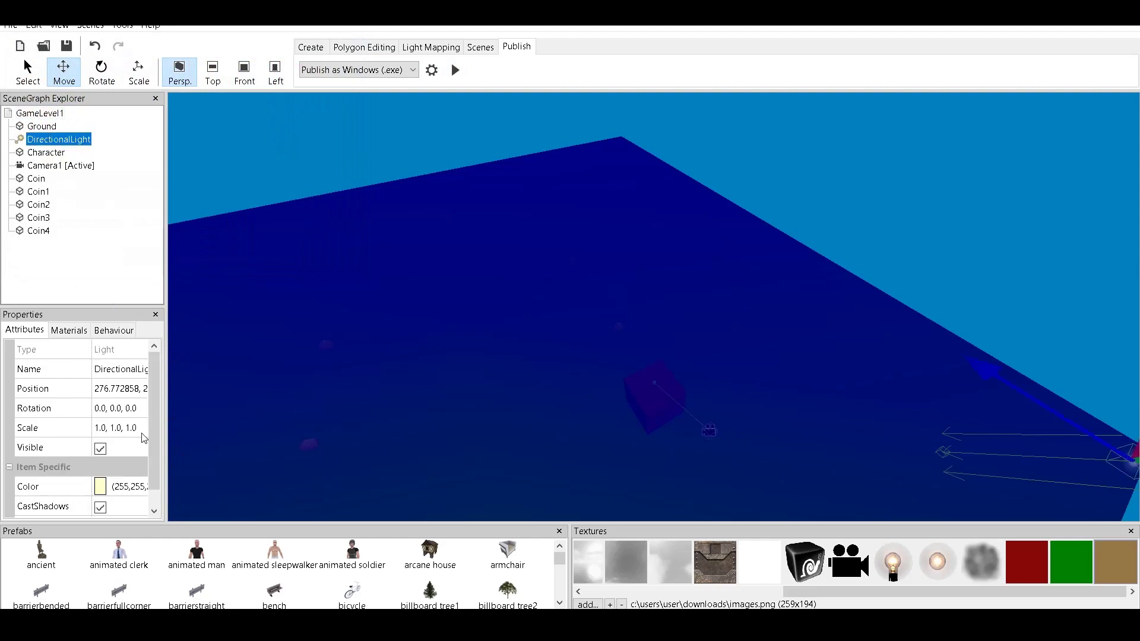
click(129, 487)
click(40, 113)
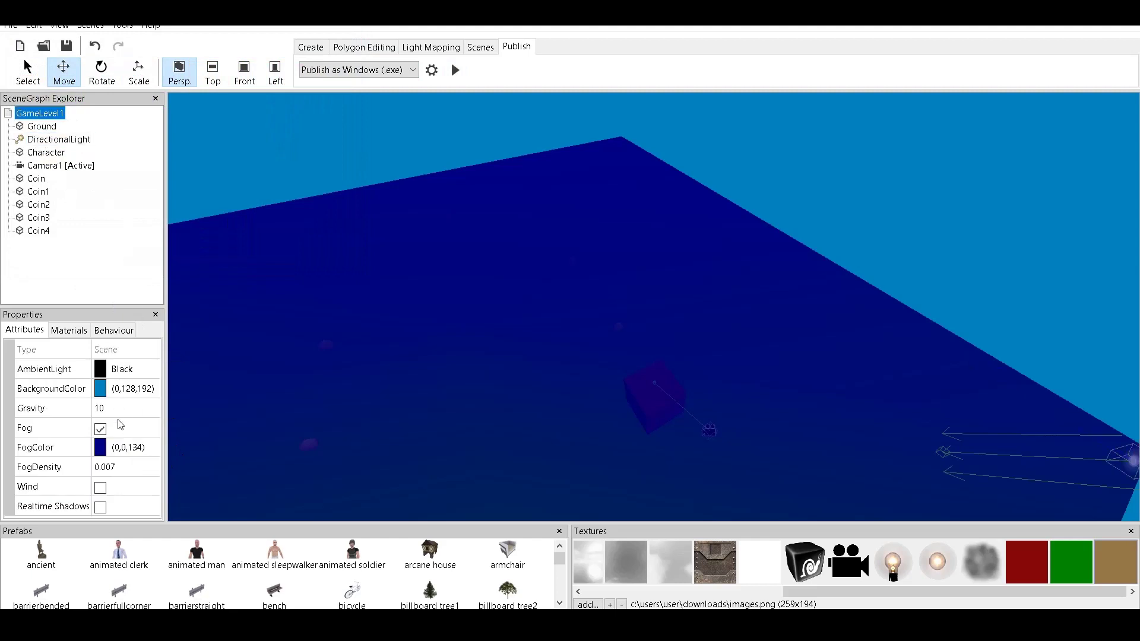
click(143, 452)
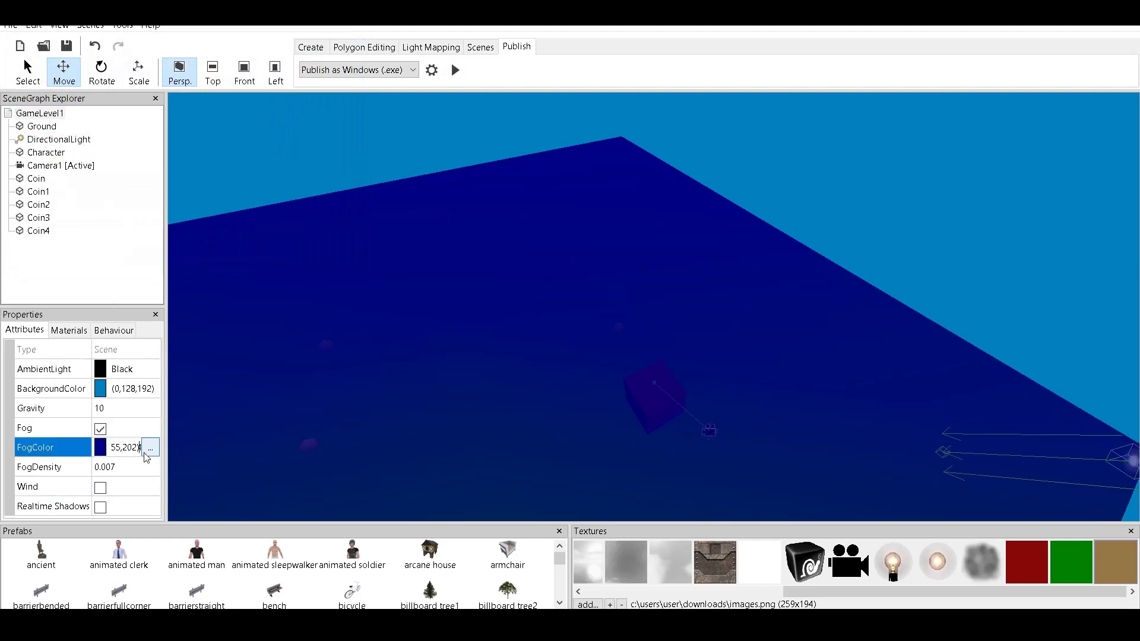
key(Return)
Step: Darken the GameLevel1 scene's fog colour to (81,81,0)
click(153, 452)
click(150, 449)
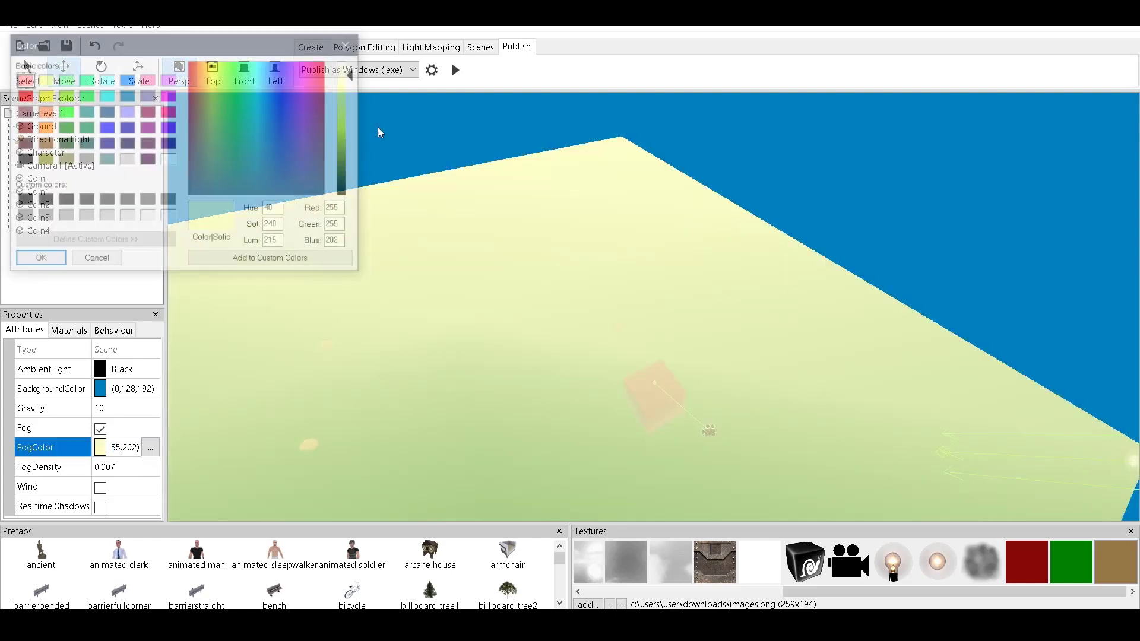
drag(353, 82, 356, 178)
click(58, 257)
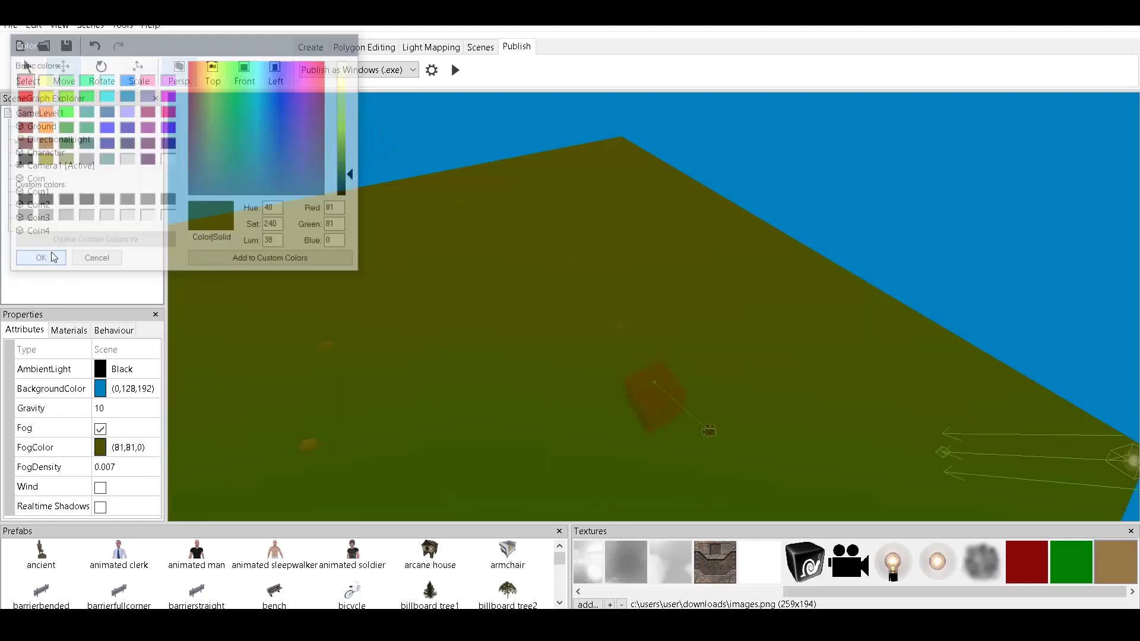
Step: Try a fog density of 0.001 for the GameLevel1 scene and settle on 0.004
click(138, 470)
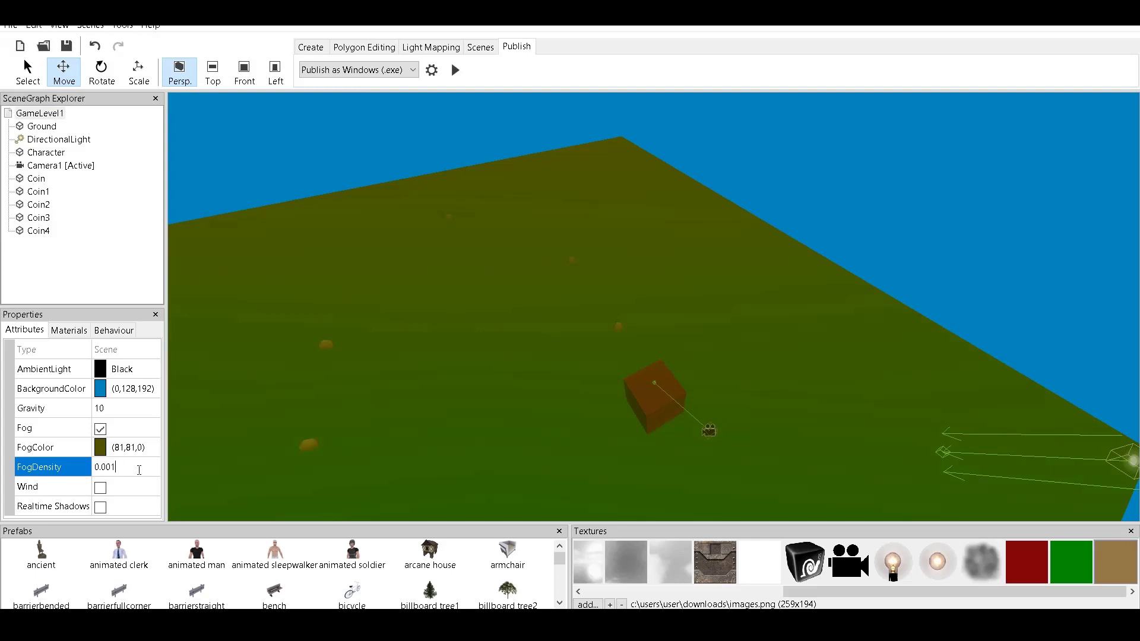
key(Return)
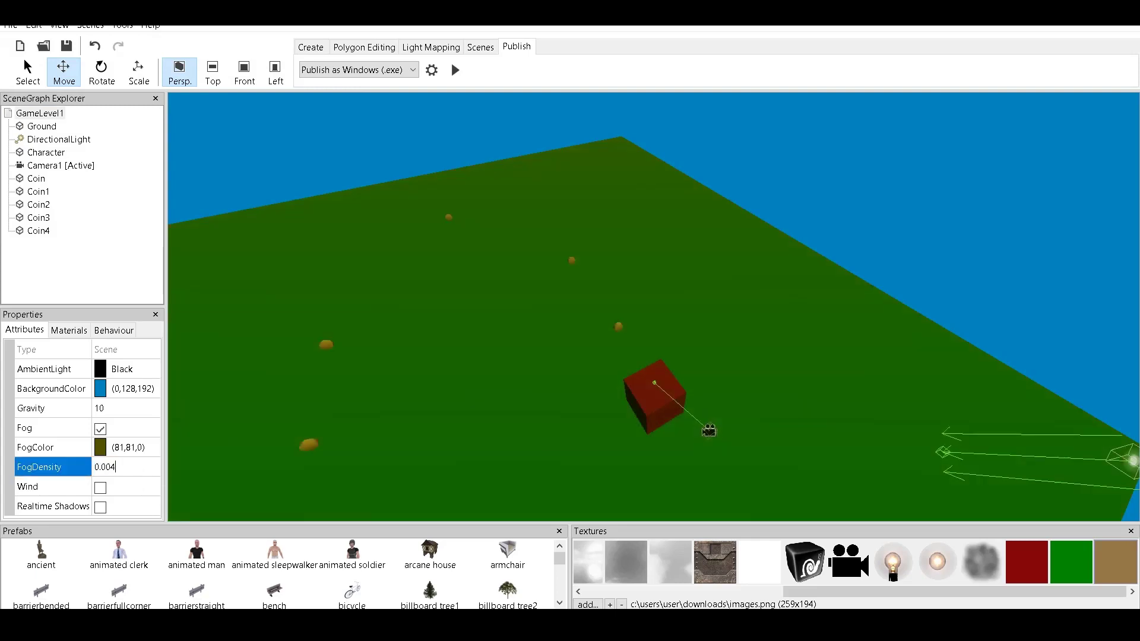
key(Return)
Step: Run the game from GameLevel1, drive the cube across the foggy ground and close the game
click(454, 71)
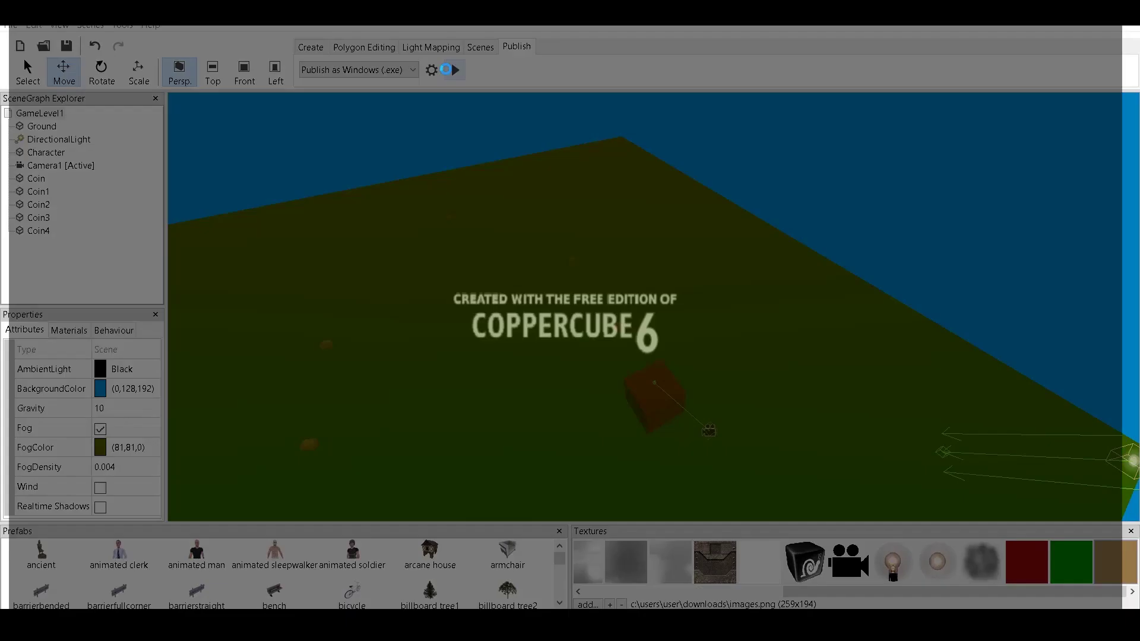
key(Up)
key(Left)
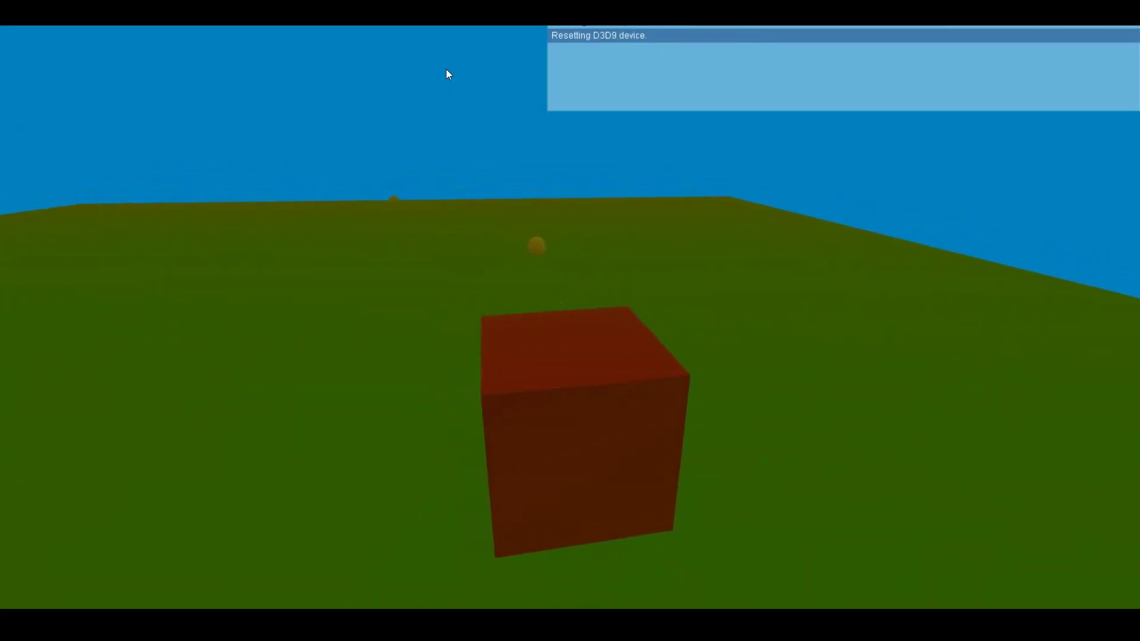
key(Right)
key(Left)
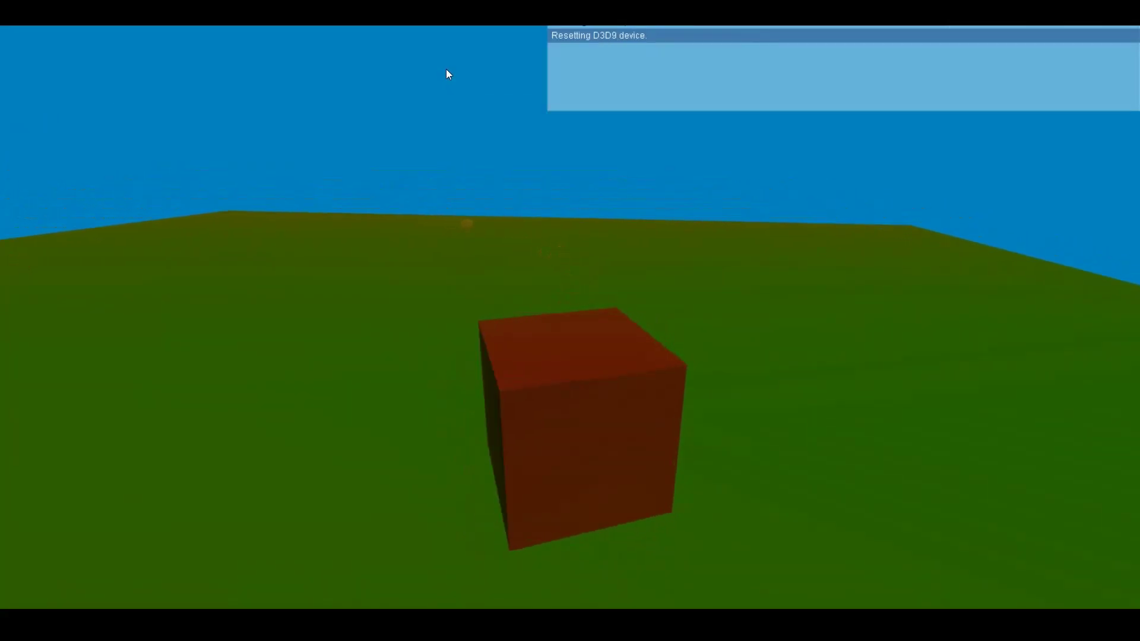
key(Escape)
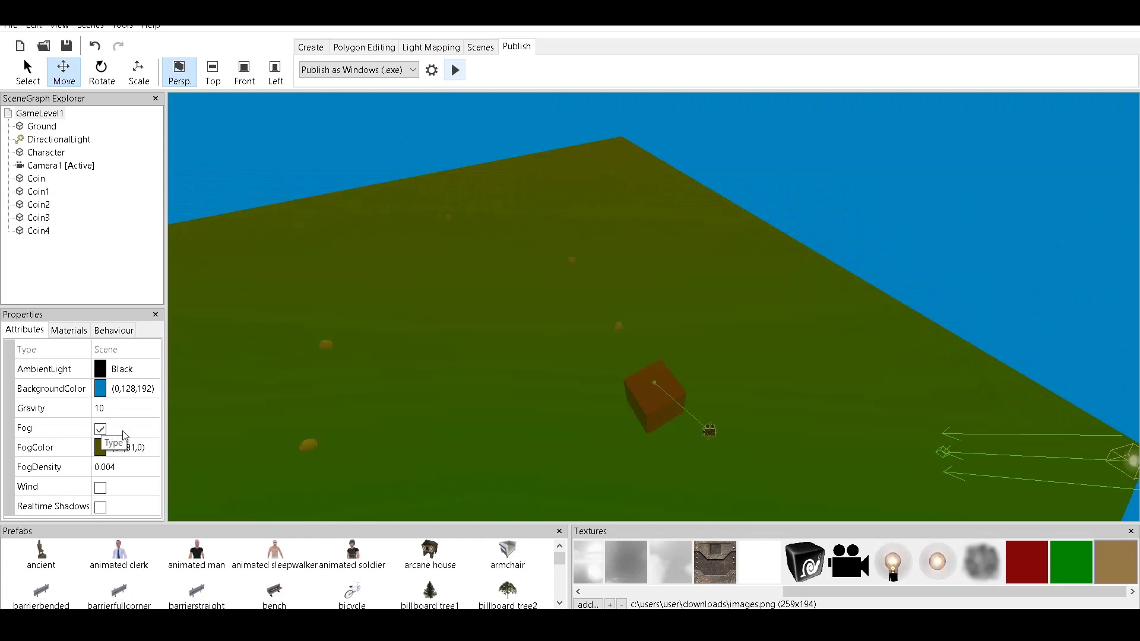
Step: Switch to the Menu scene and run the game from it
click(482, 49)
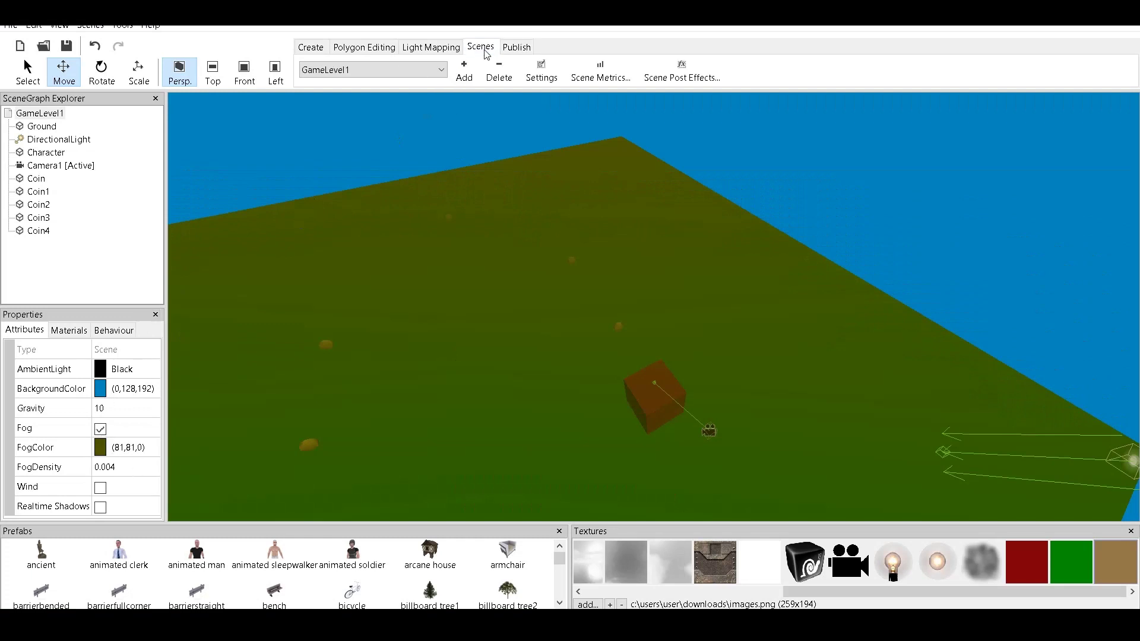
click(357, 74)
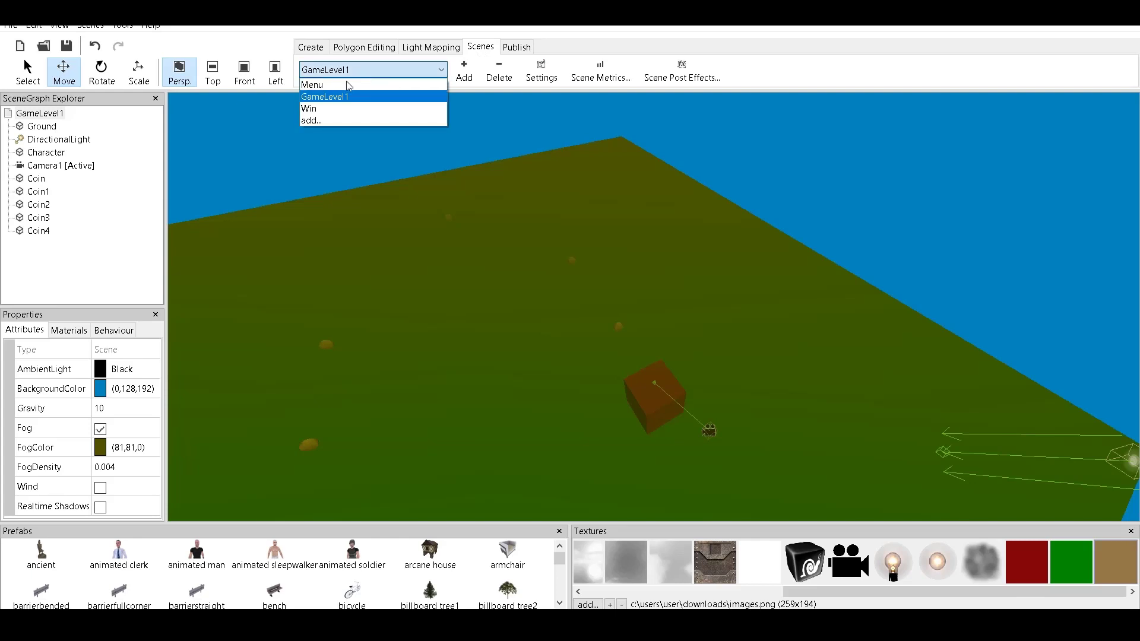
click(332, 84)
click(514, 47)
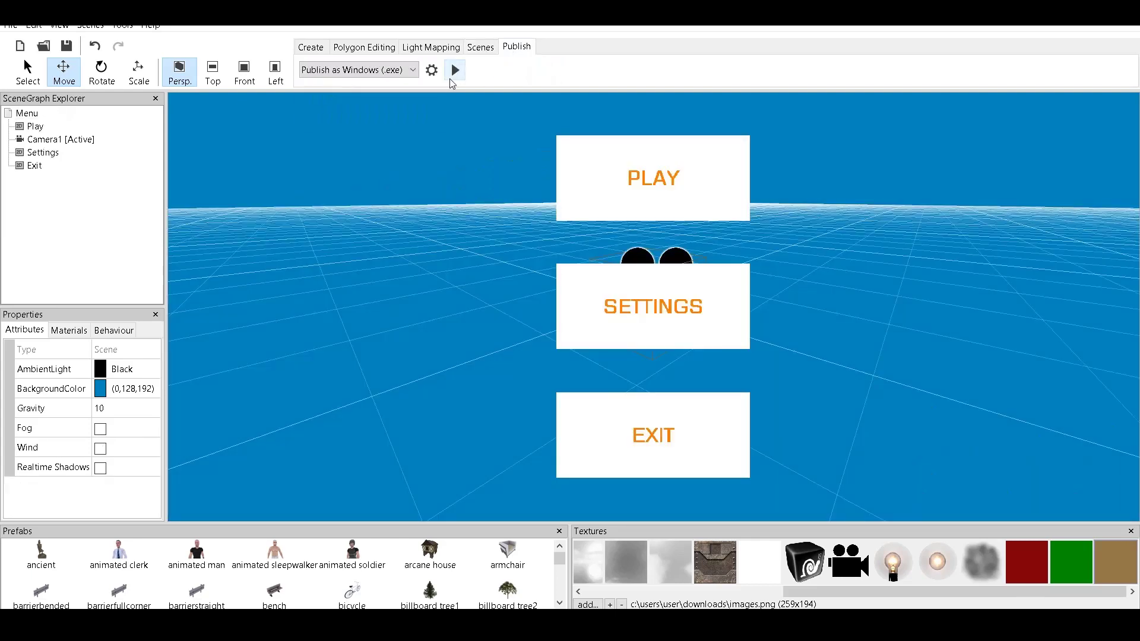
click(456, 71)
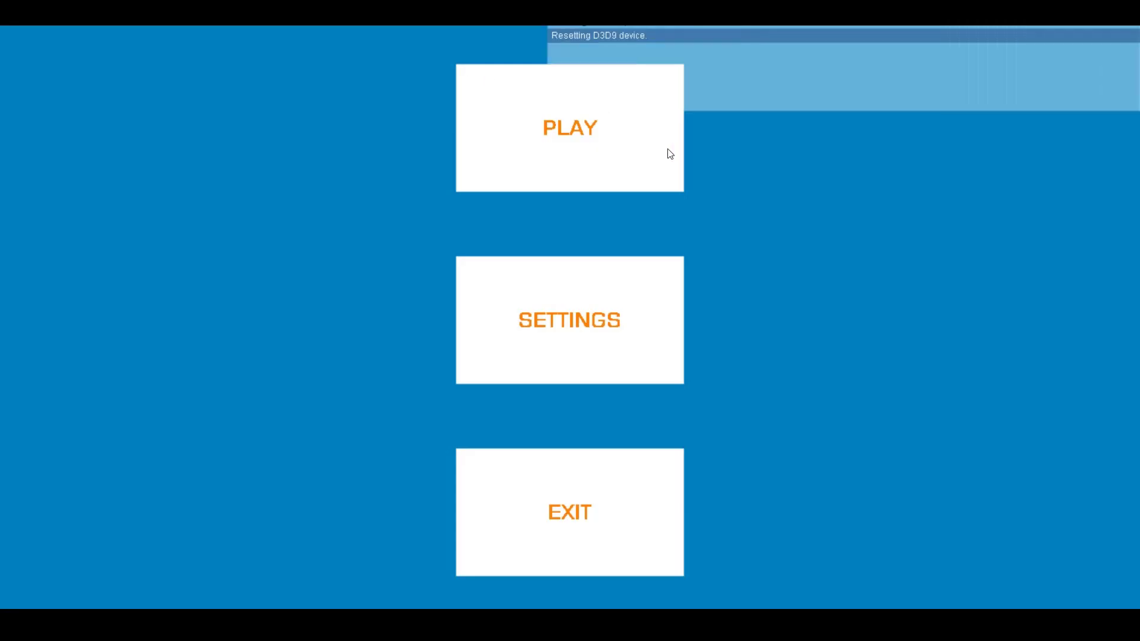
Step: Start play from the game's menu, collect the coins with the cube until the Win scene, and close the game
click(633, 149)
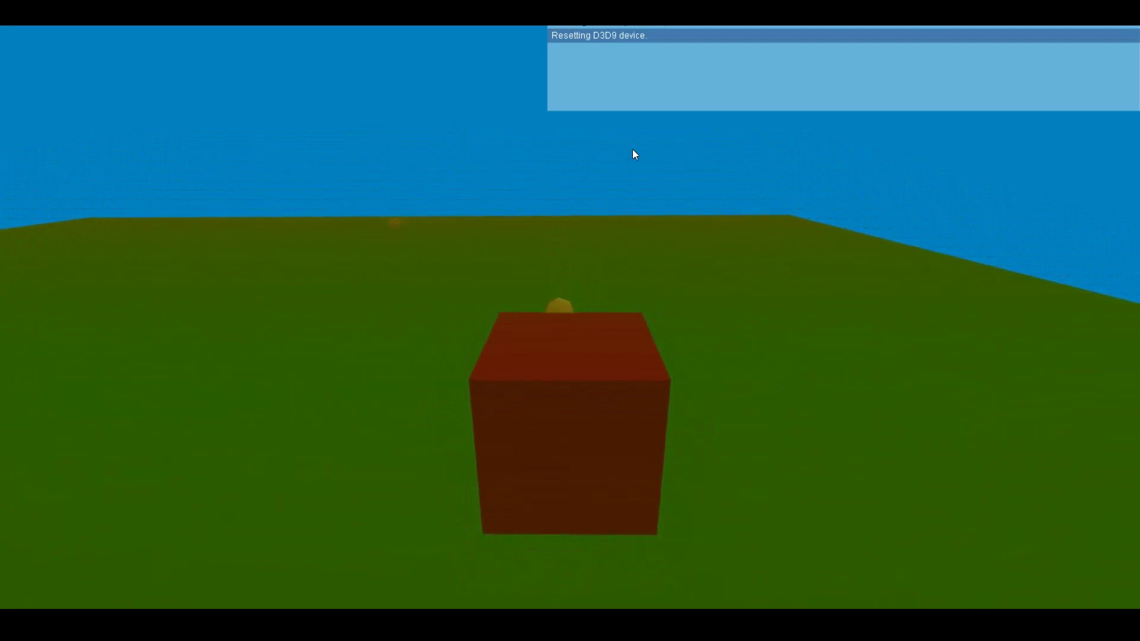
key(Left)
key(Left)
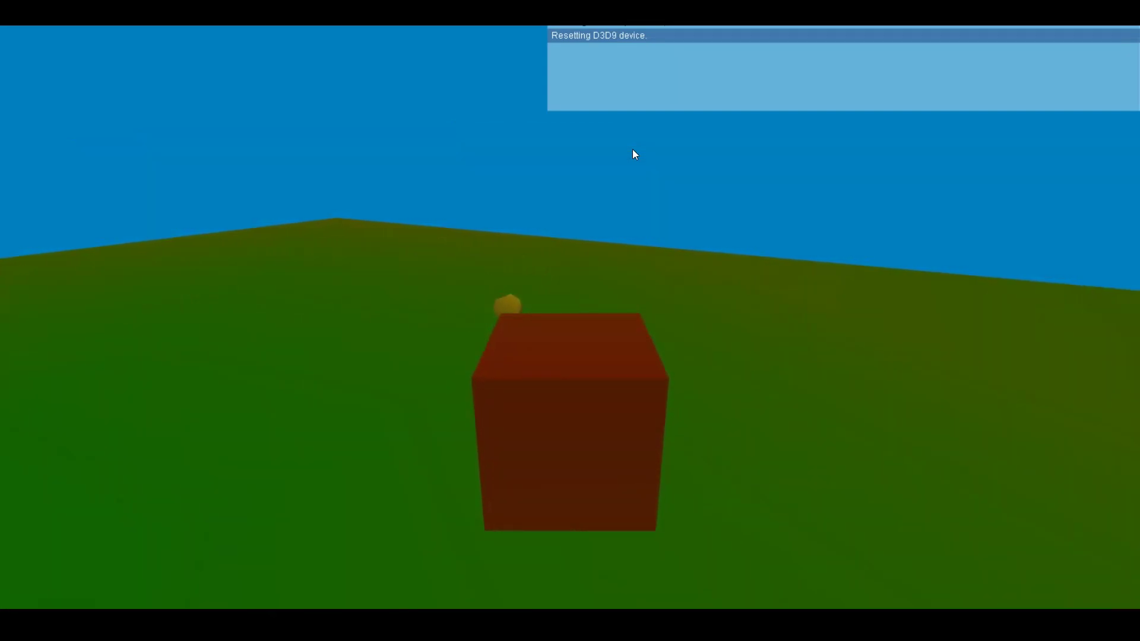
key(Left)
key(Right)
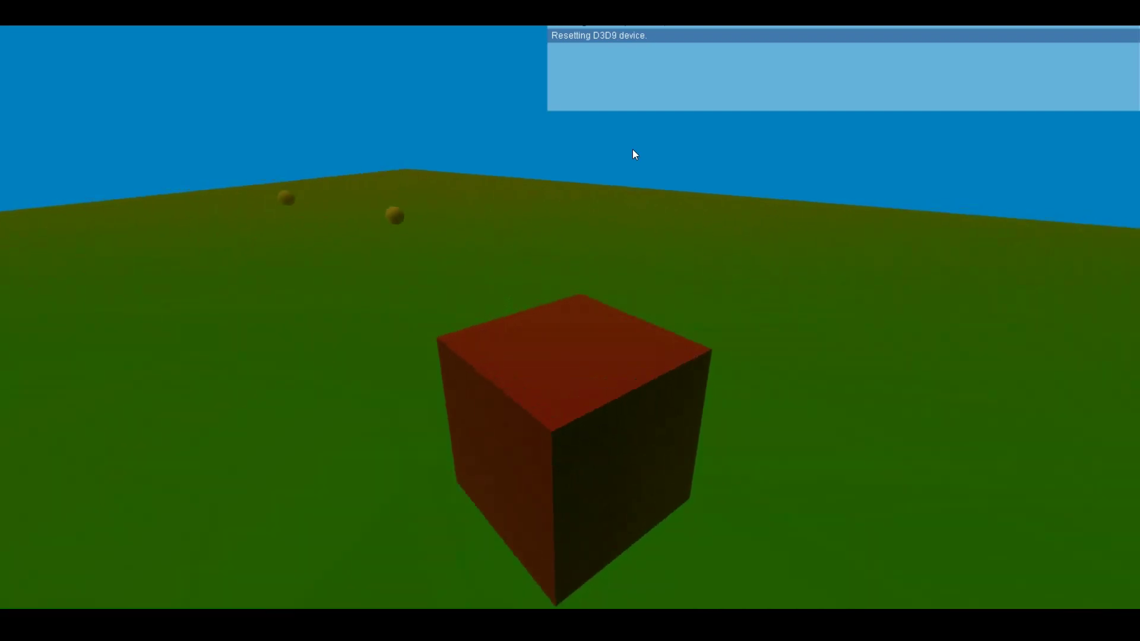
key(Left)
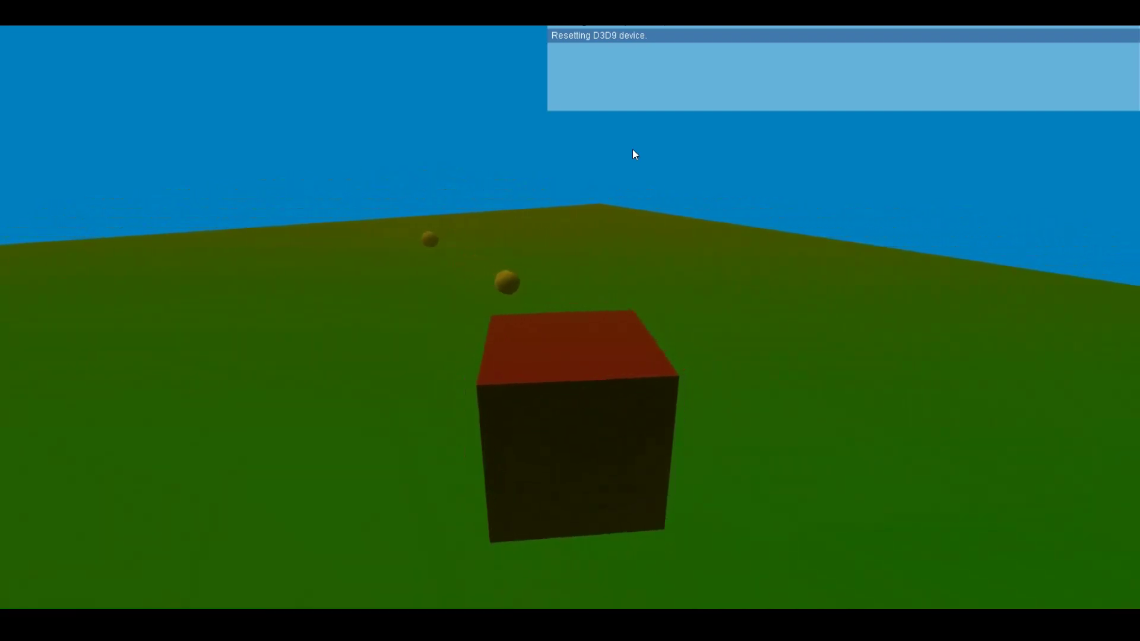
key(Up)
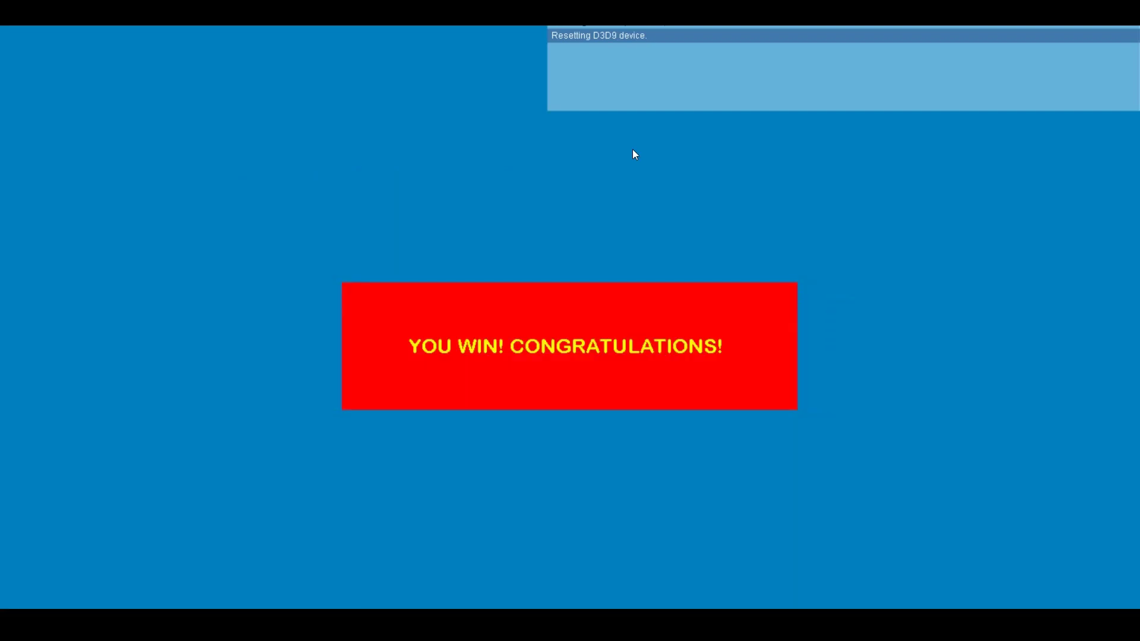
key(Escape)
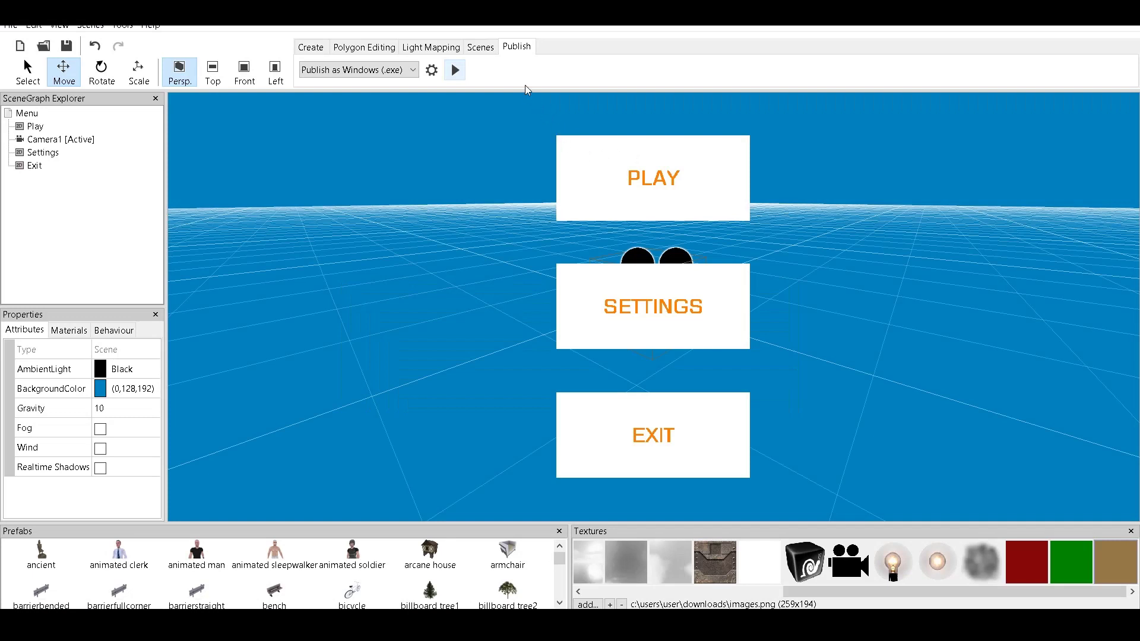
Step: Switch to the Win scene and open the behaviours of its root scene node
click(480, 47)
click(365, 68)
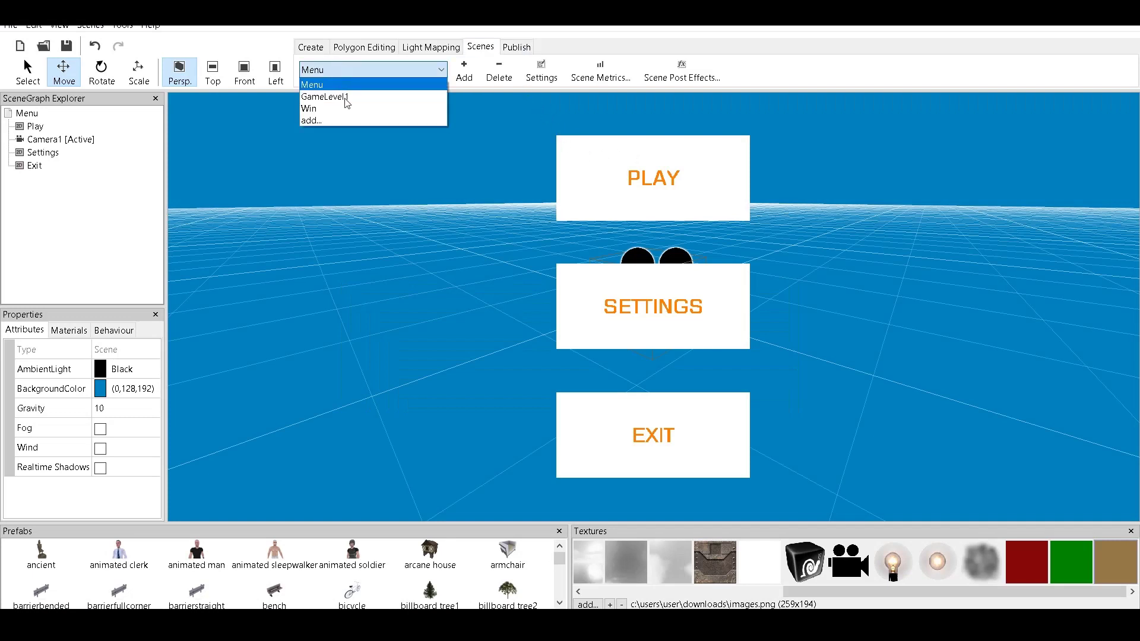
click(348, 108)
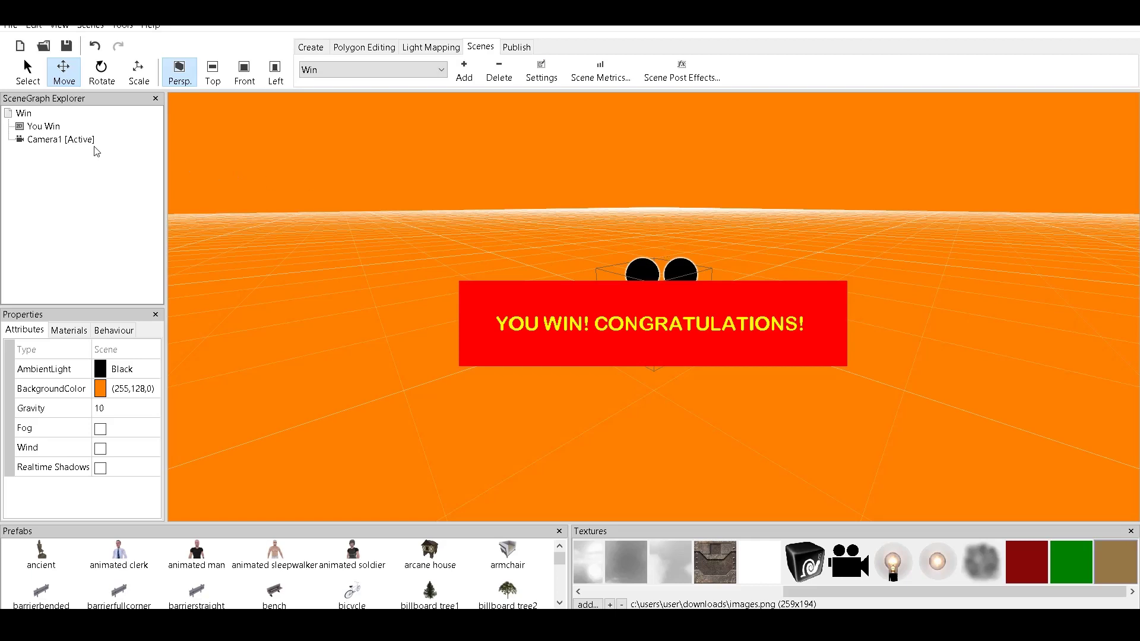
click(24, 113)
click(114, 330)
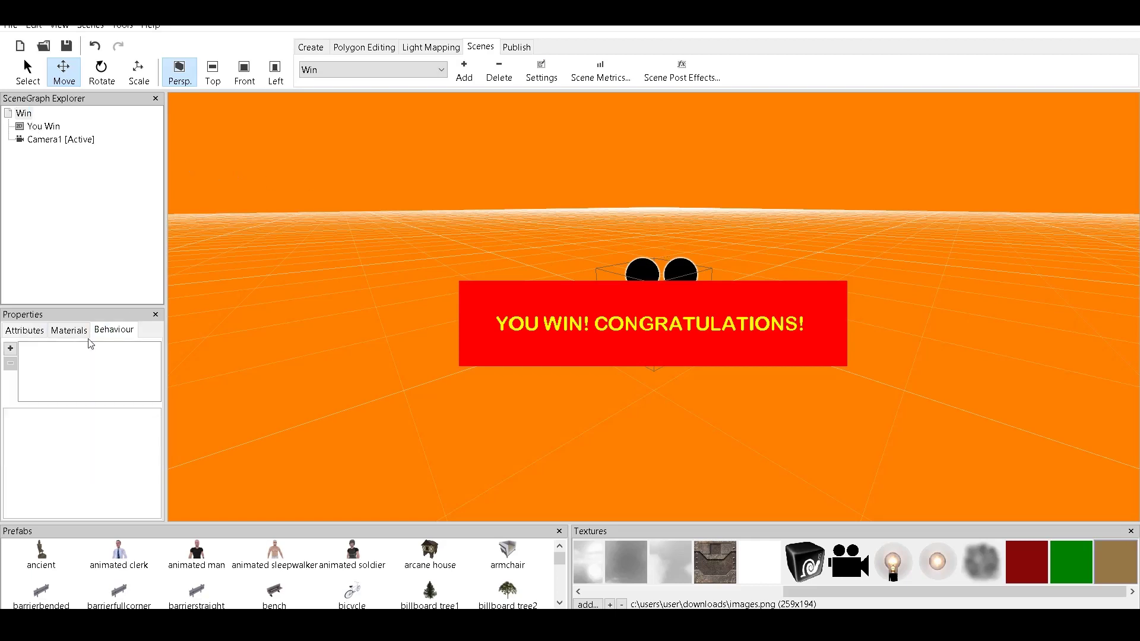
click(11, 351)
click(26, 355)
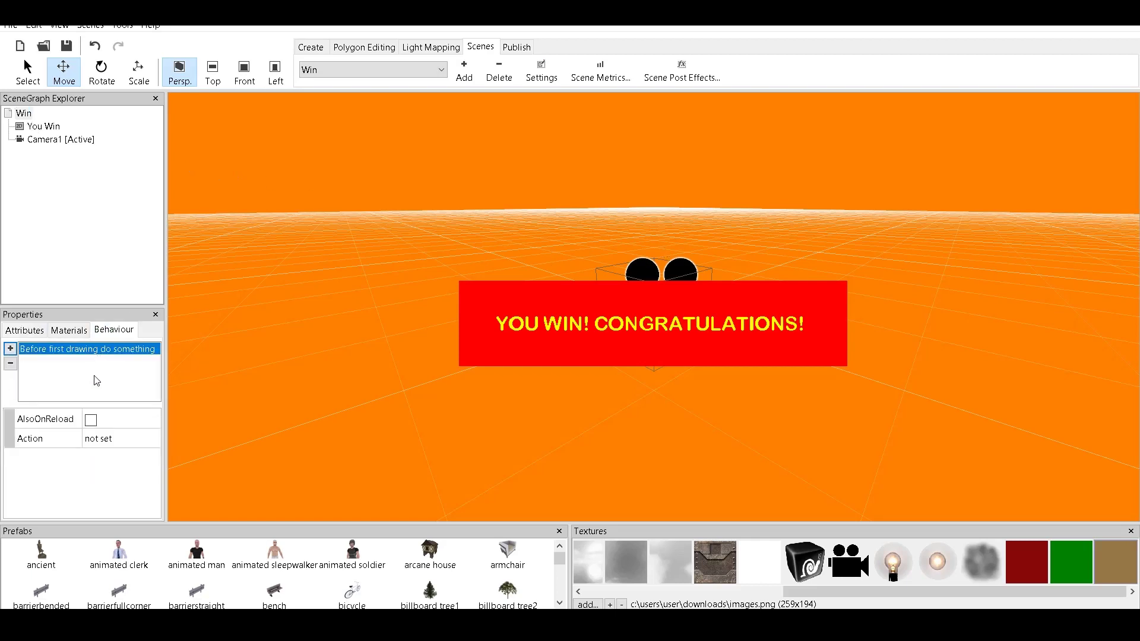
click(10, 362)
Step: Add a "When a key is pressed do something" behaviour to the Win scene and choose its trigger key
click(10, 348)
mouse_move(93, 373)
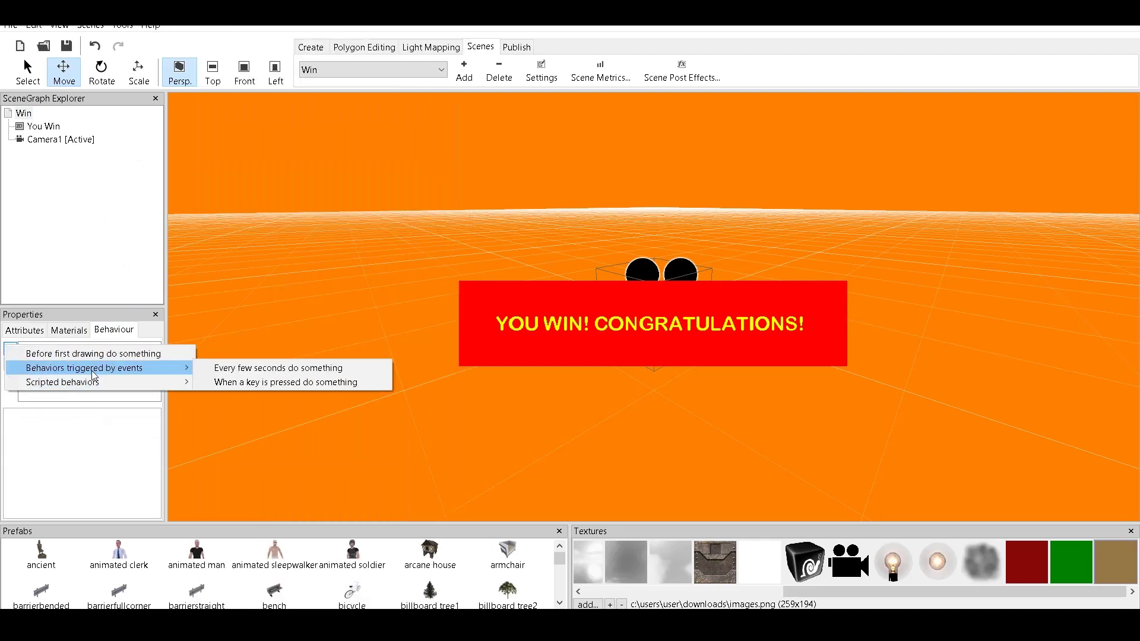
click(249, 382)
click(142, 415)
click(152, 420)
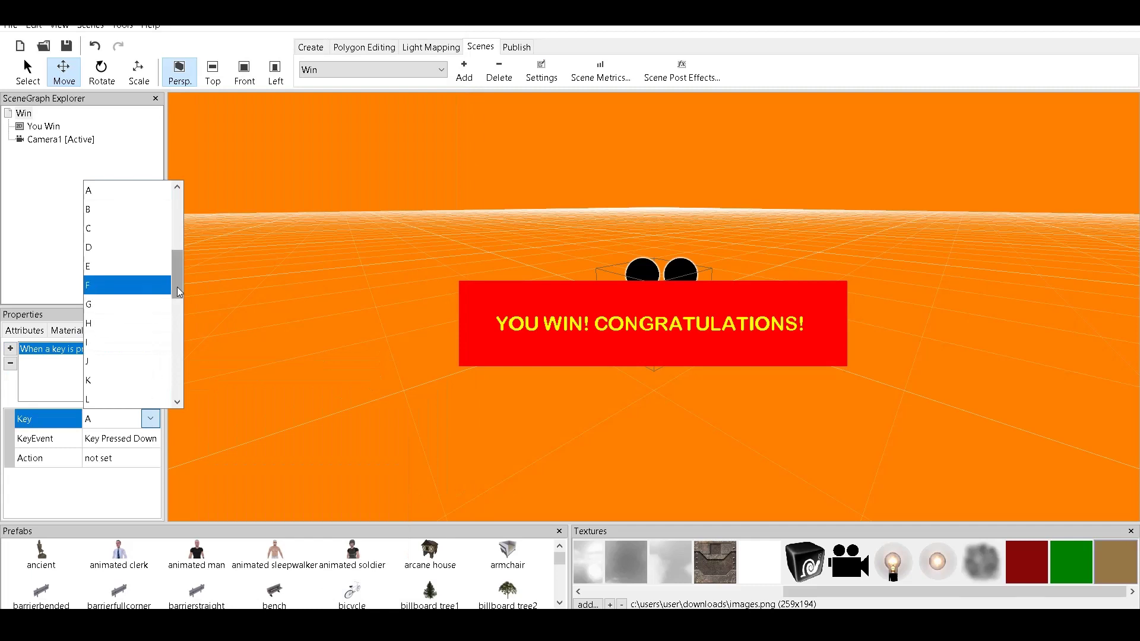
drag(177, 284, 177, 183)
click(138, 228)
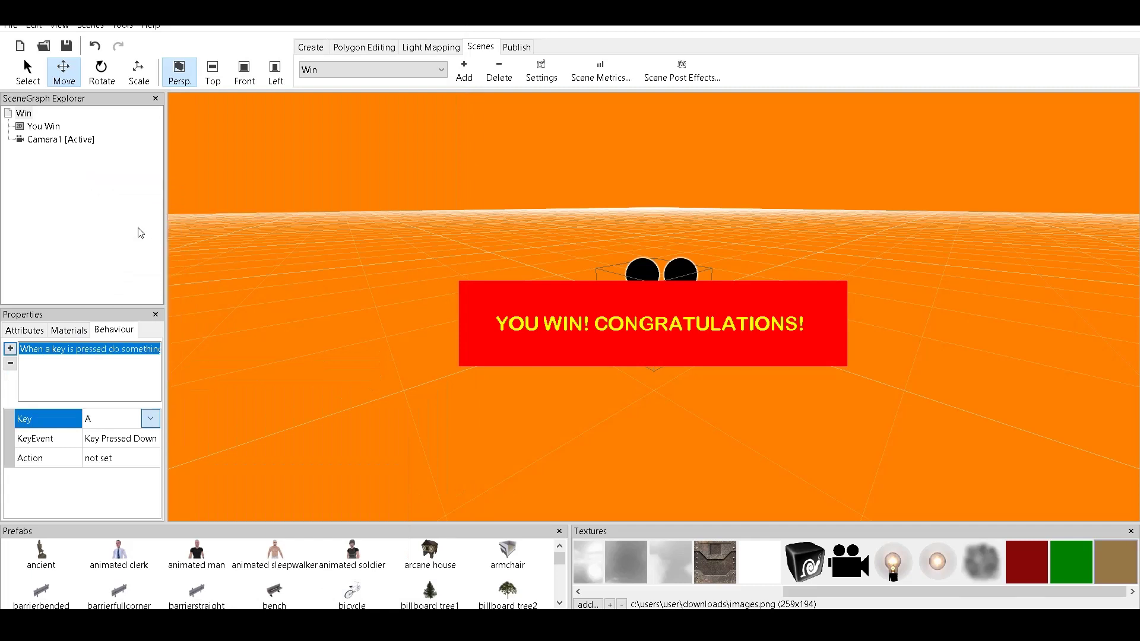
Step: Set the Win scene's Escape key behaviour to run a Quit Application action
click(151, 461)
click(150, 458)
click(18, 390)
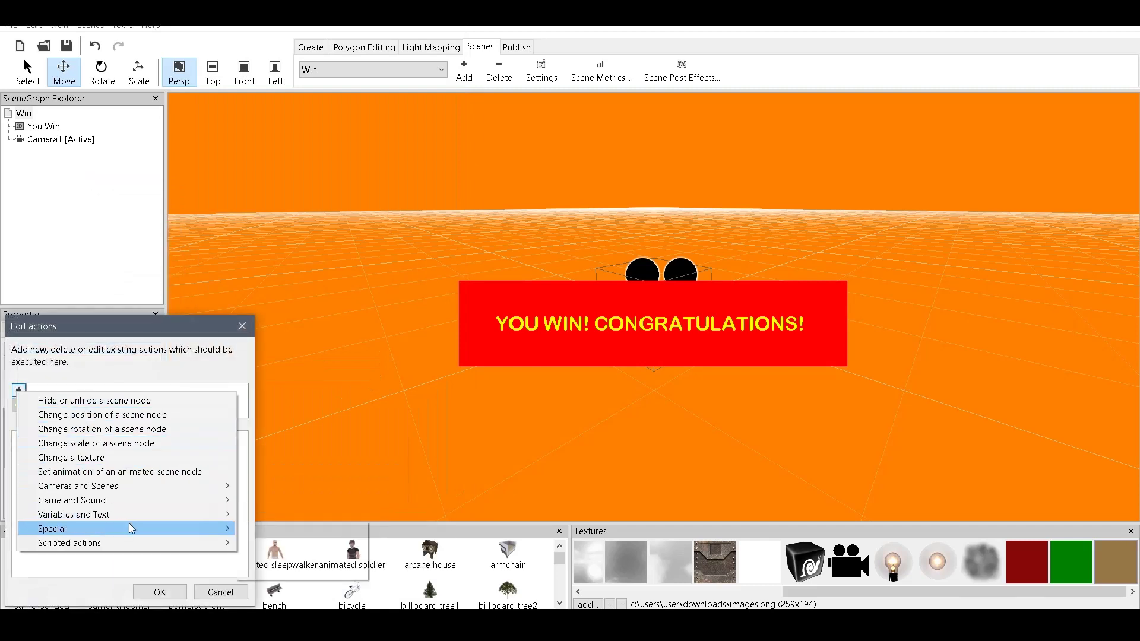
mouse_move(174, 533)
click(320, 558)
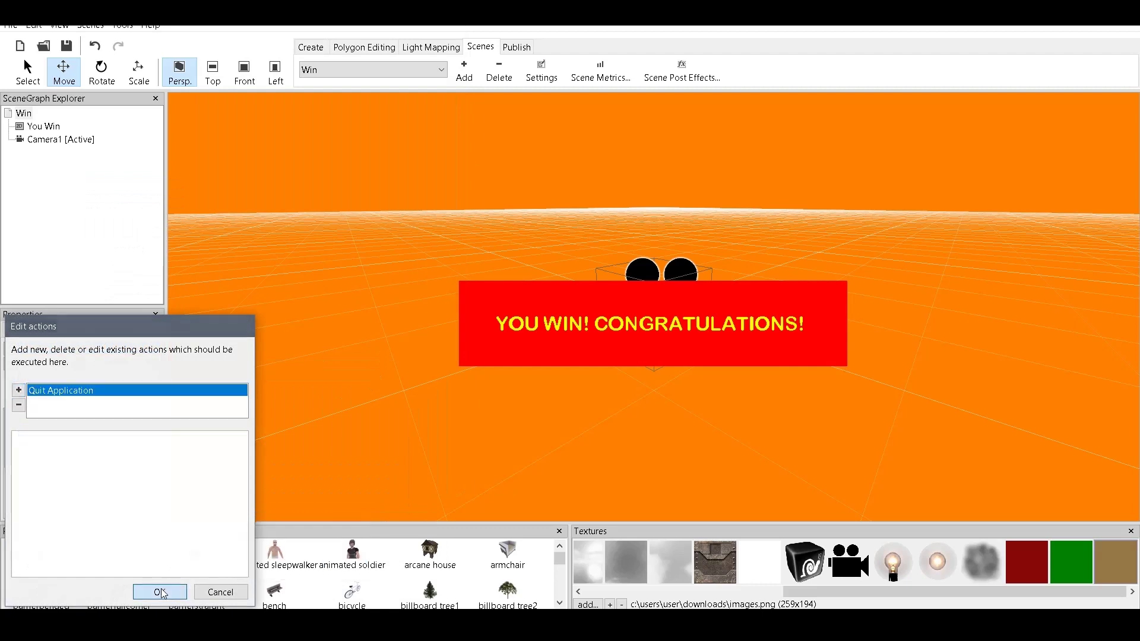
click(160, 592)
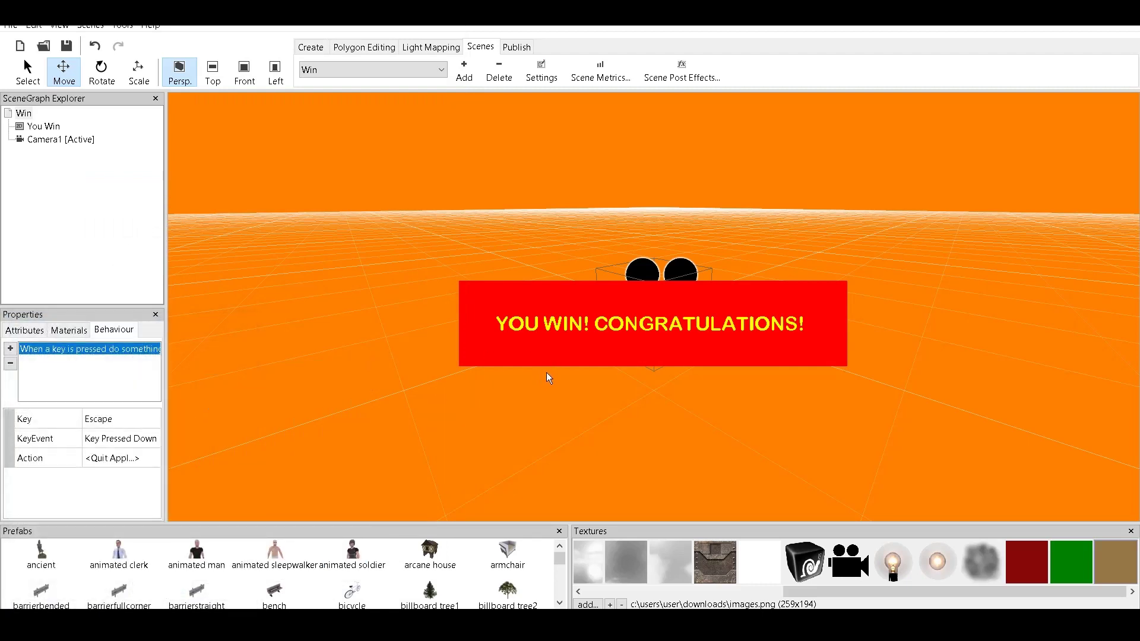
Step: Switch to the Menu scene, clone the Settings overlay and move the copy beside the menu buttons
click(380, 70)
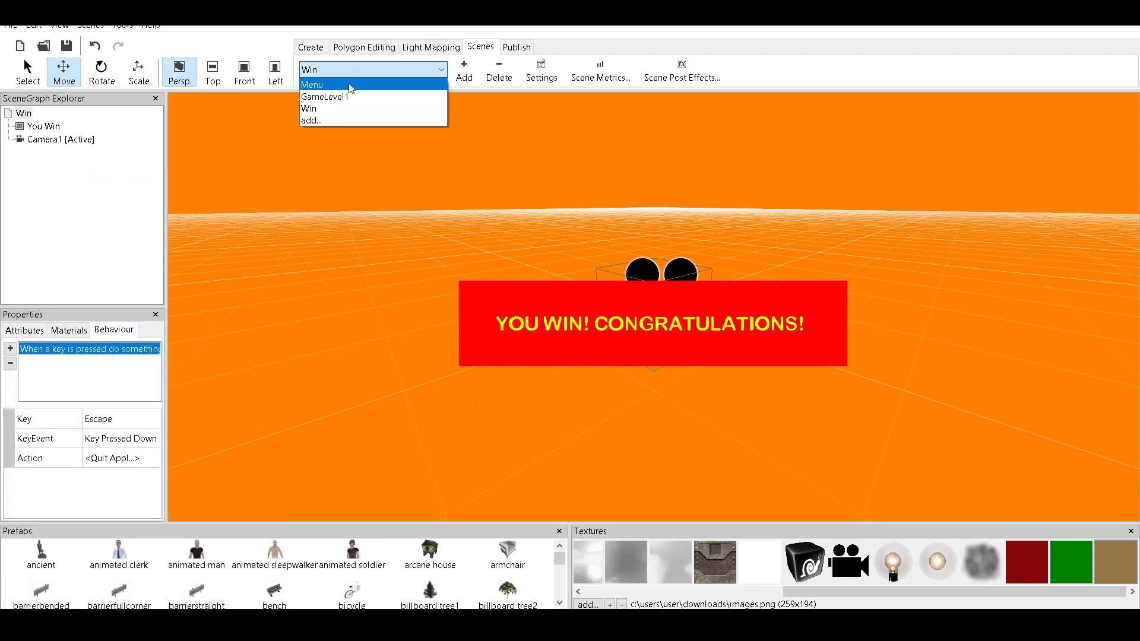
click(356, 86)
click(600, 313)
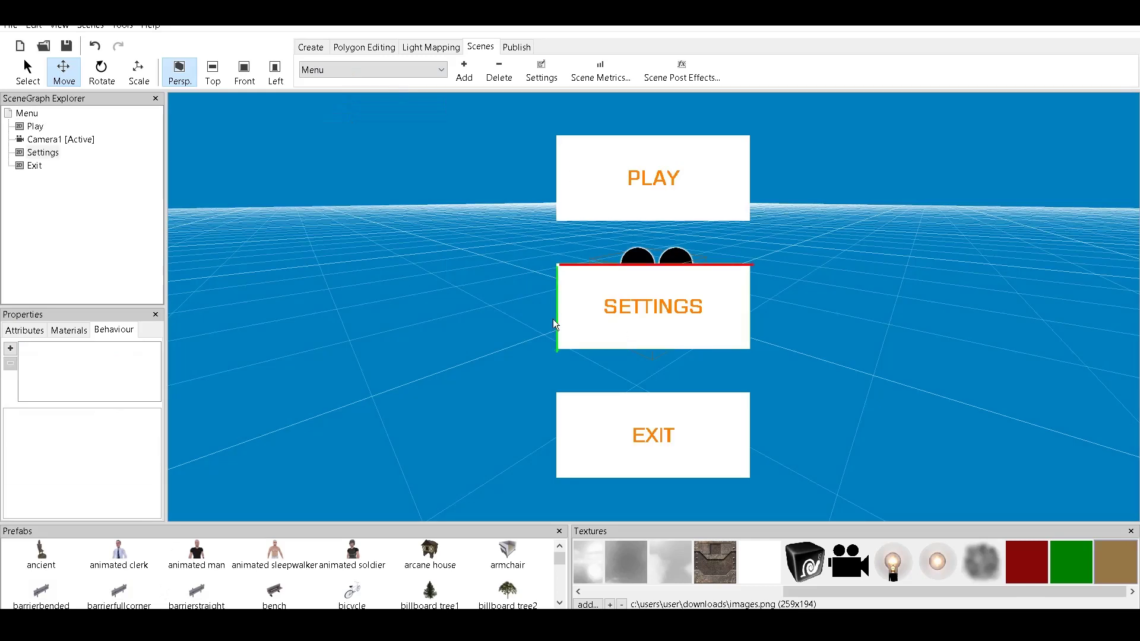
right_click(586, 283)
click(619, 293)
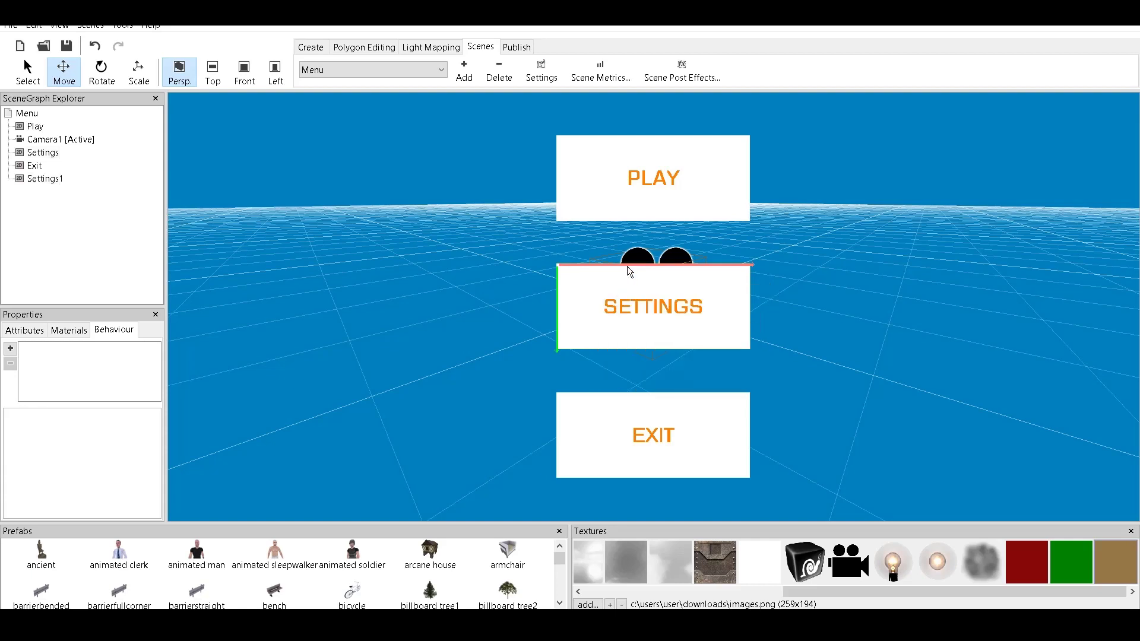
drag(627, 266, 300, 216)
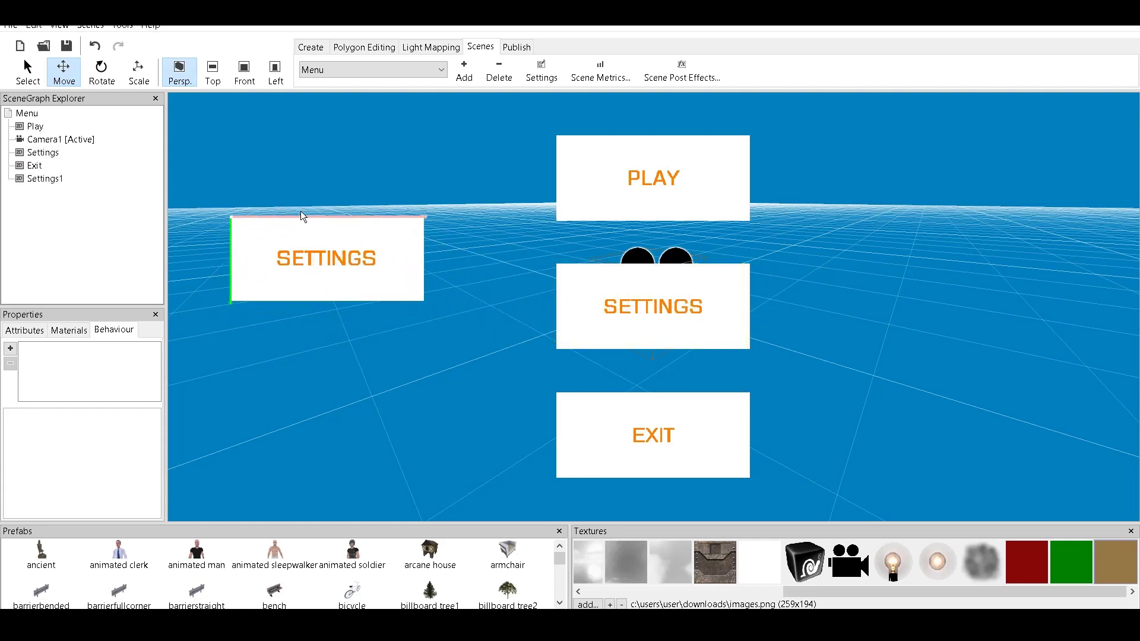
Step: Rename the copied Settings overlay as Controls
click(20, 331)
click(136, 368)
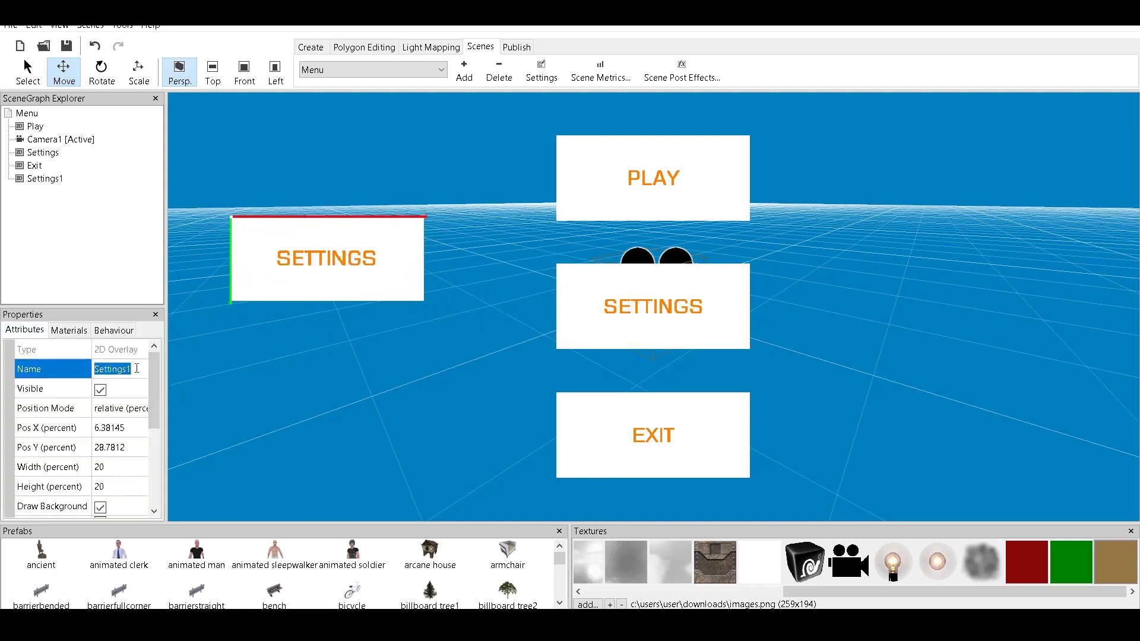
text(Setting)
key(BackSpace)
key(BackSpace)
key(BackSpace)
key(BackSpace)
text(Controls)
key(Return)
Step: Set the Controls text to "W, A, S, D - Movement", "SHIFT KEY - Sprint", "ESC KEY - Quit Game", aligned top left at size 12
drag(156, 382, 149, 445)
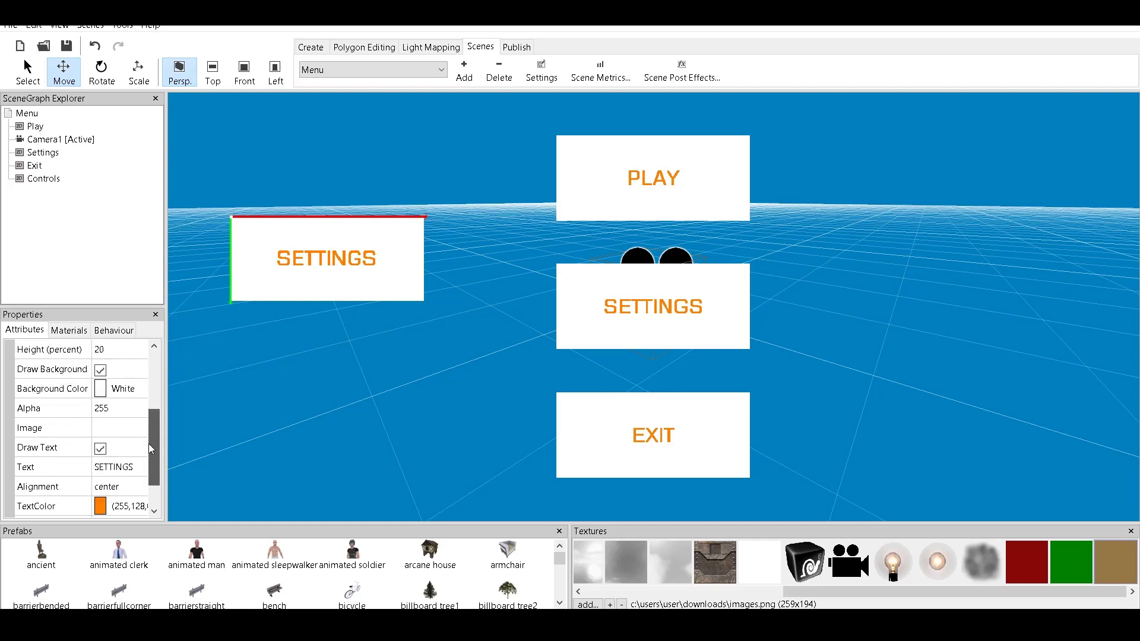
click(112, 467)
click(138, 467)
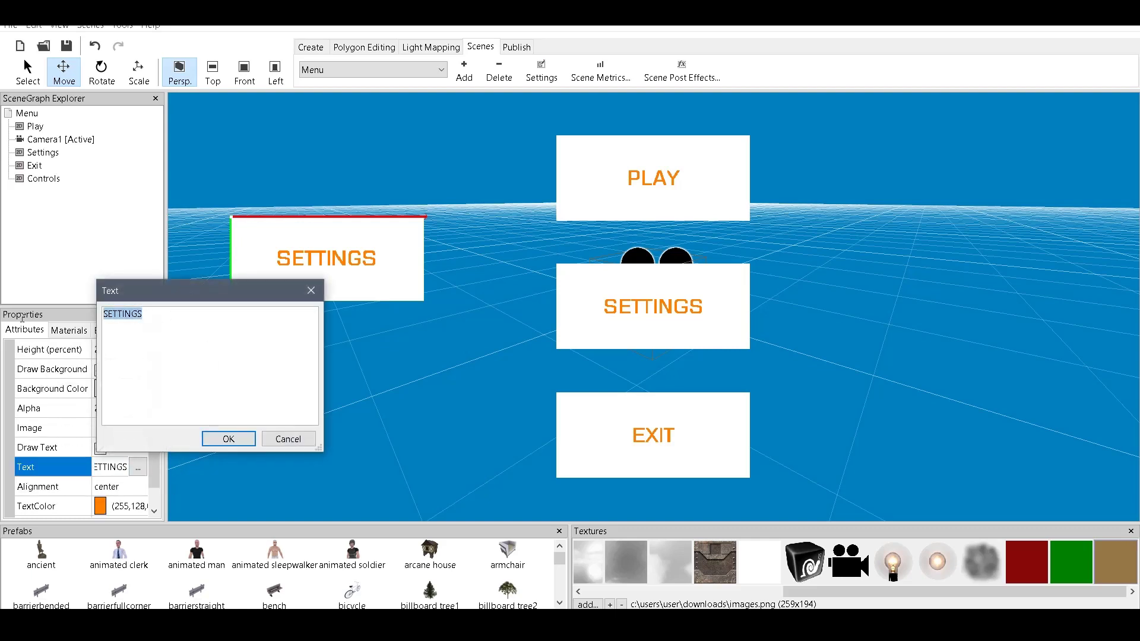
text(W, A, S, D - Movement)
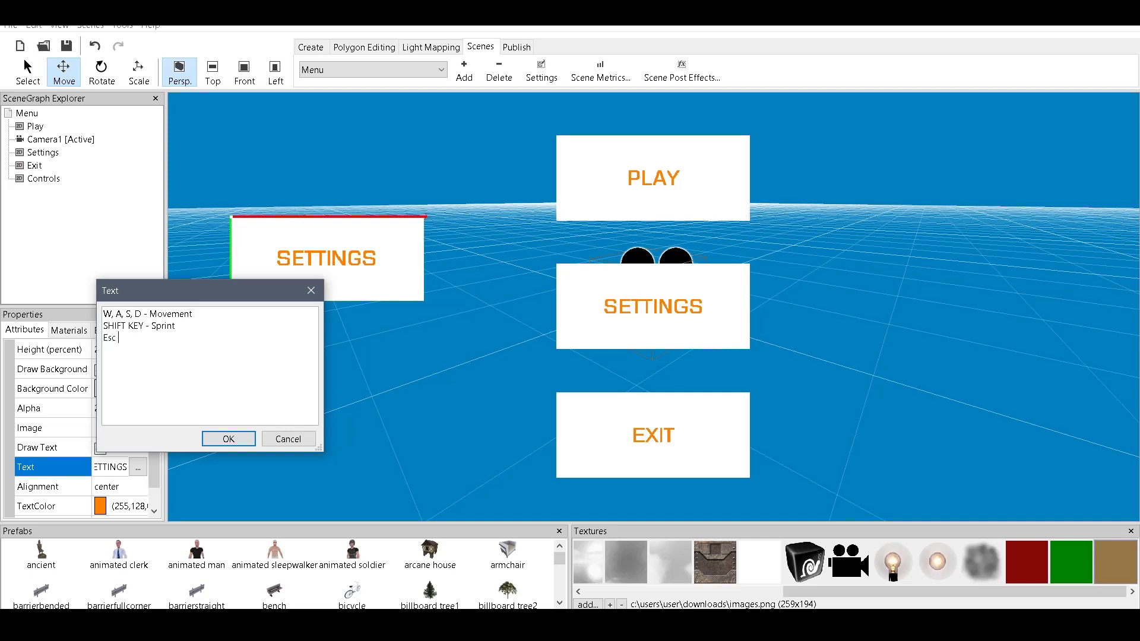
key(BackSpace)
key(BackSpace)
key(BackSpace)
text(SC KEY - Quit Gam)
click(228, 438)
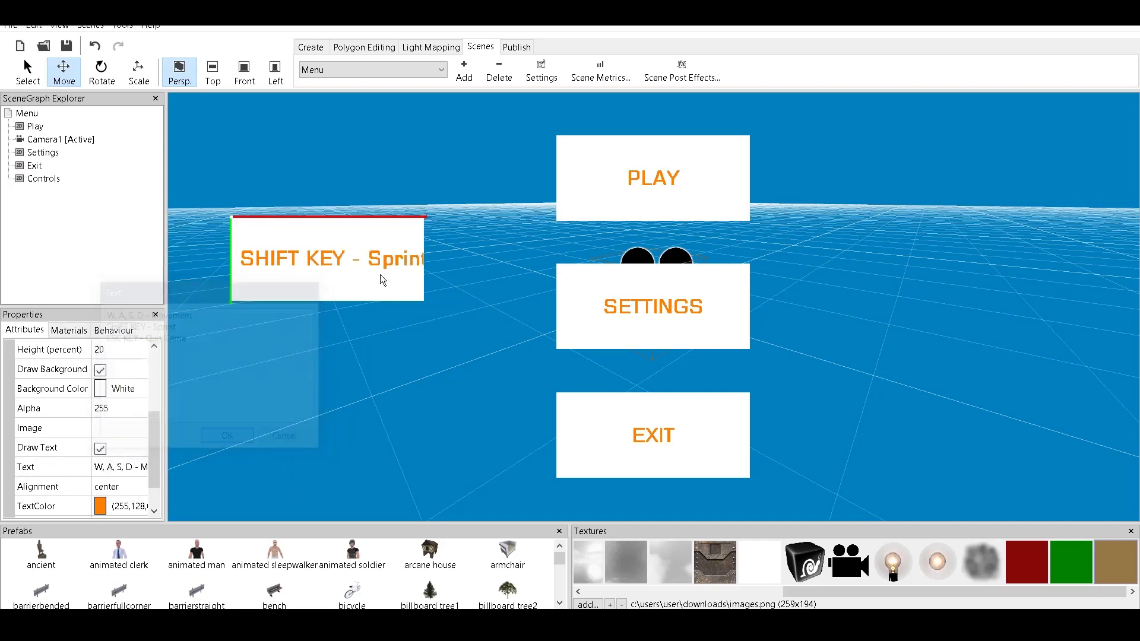
mouse_move(154, 448)
mouse_down()
mouse_move(148, 371)
mouse_move(150, 460)
mouse_up()
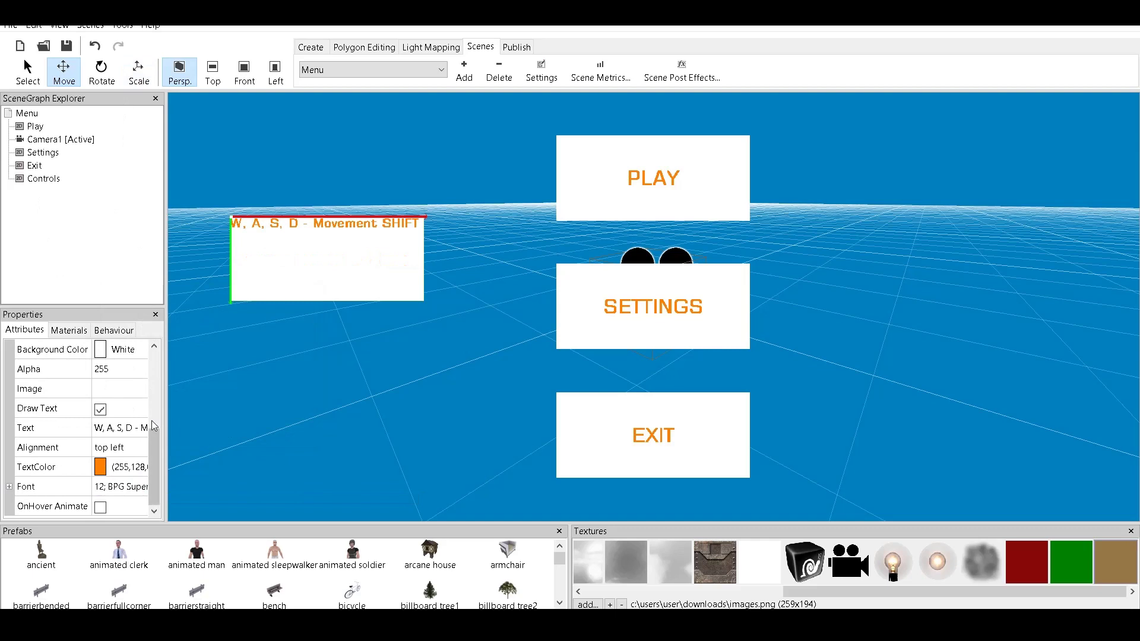
Step: Try widths of 40, 30 and 50 percent for the Controls overlay
drag(155, 434, 155, 381)
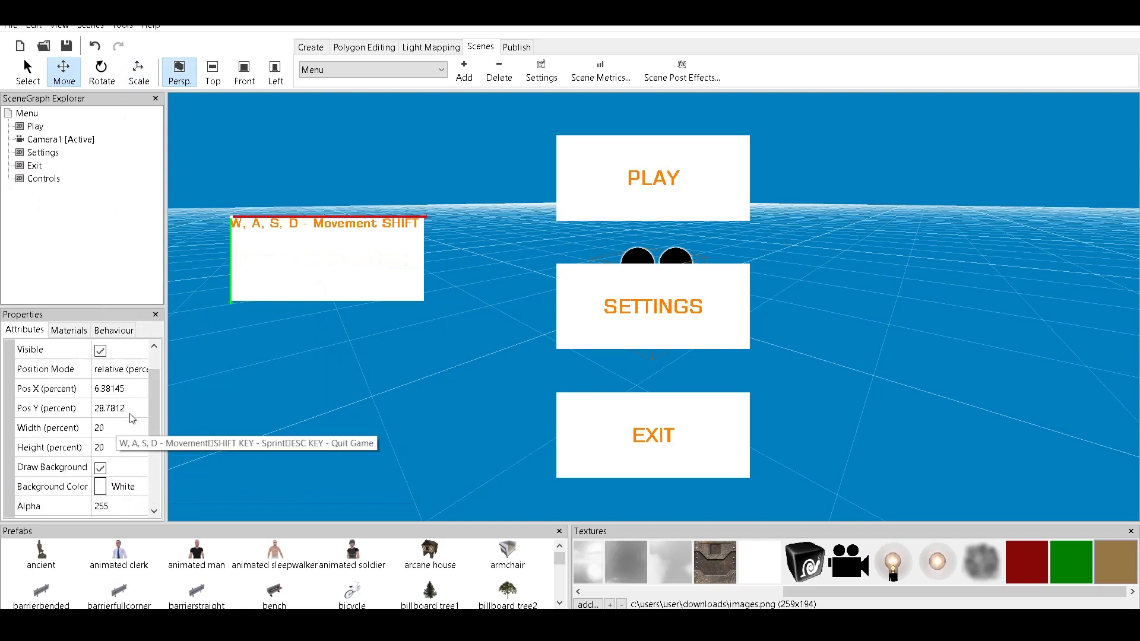
click(118, 428)
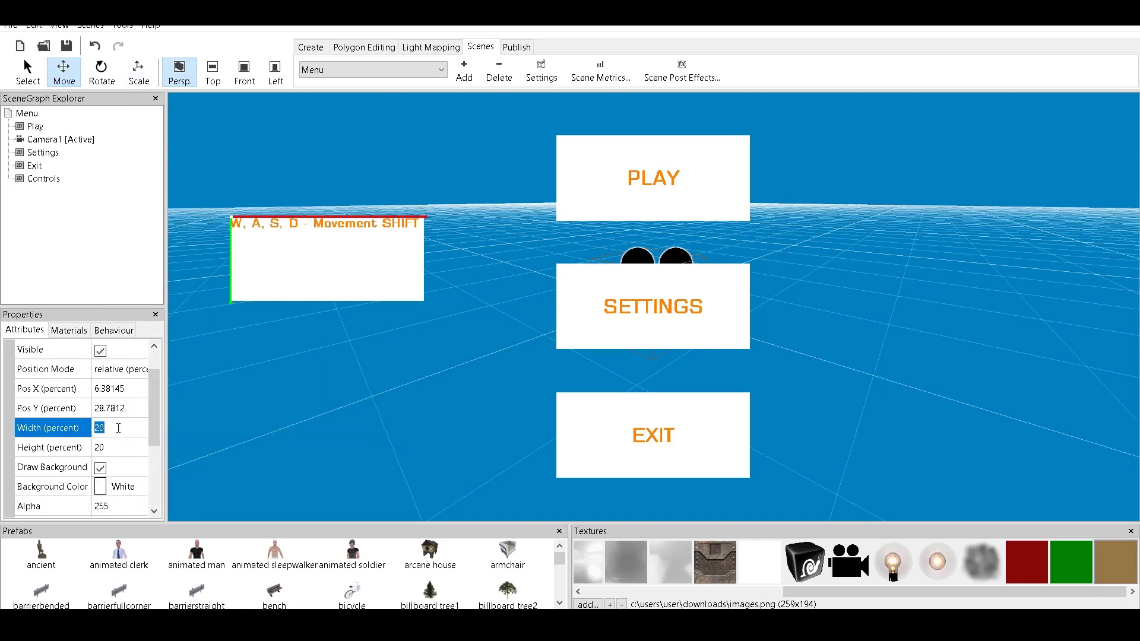
text(40)
key(Return)
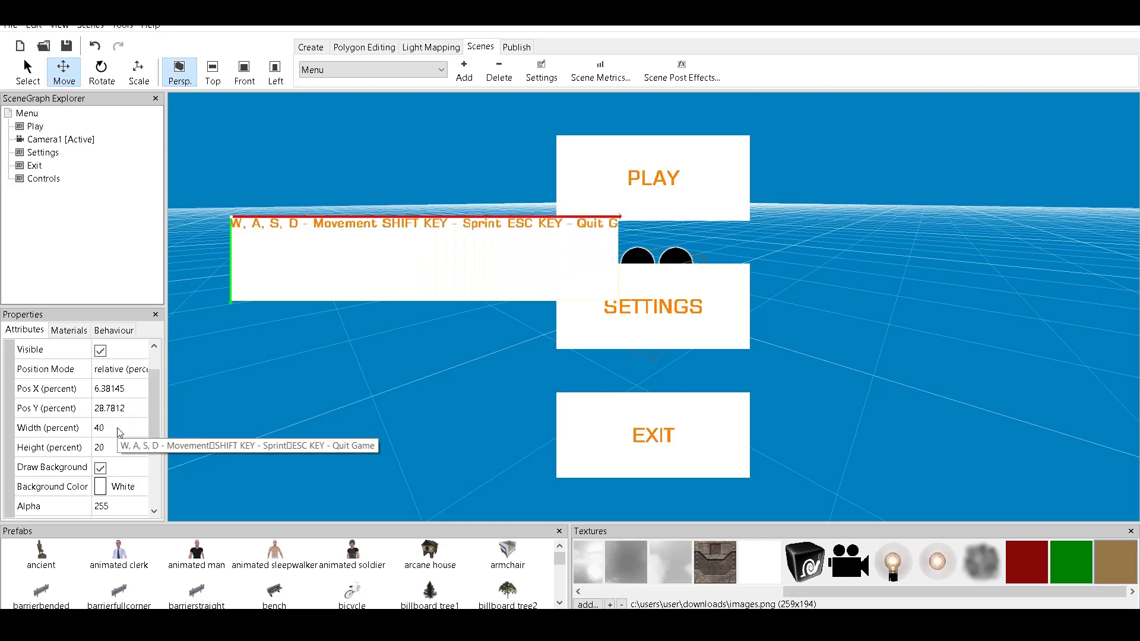
click(118, 428)
text(30)
key(Return)
click(118, 428)
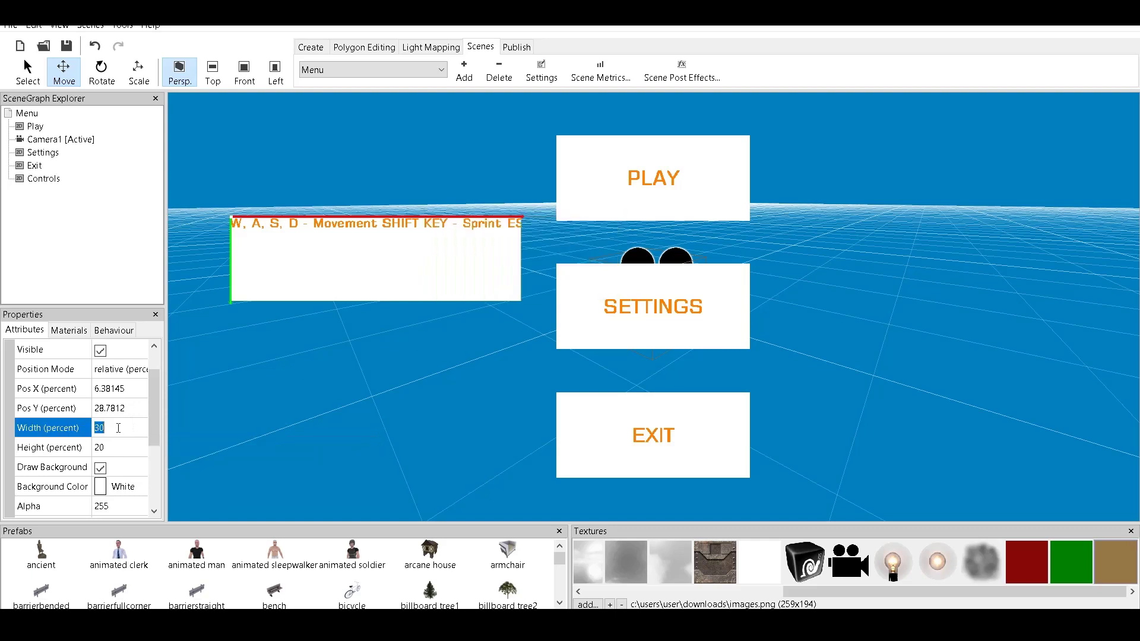
text(40)
key(Return)
click(118, 428)
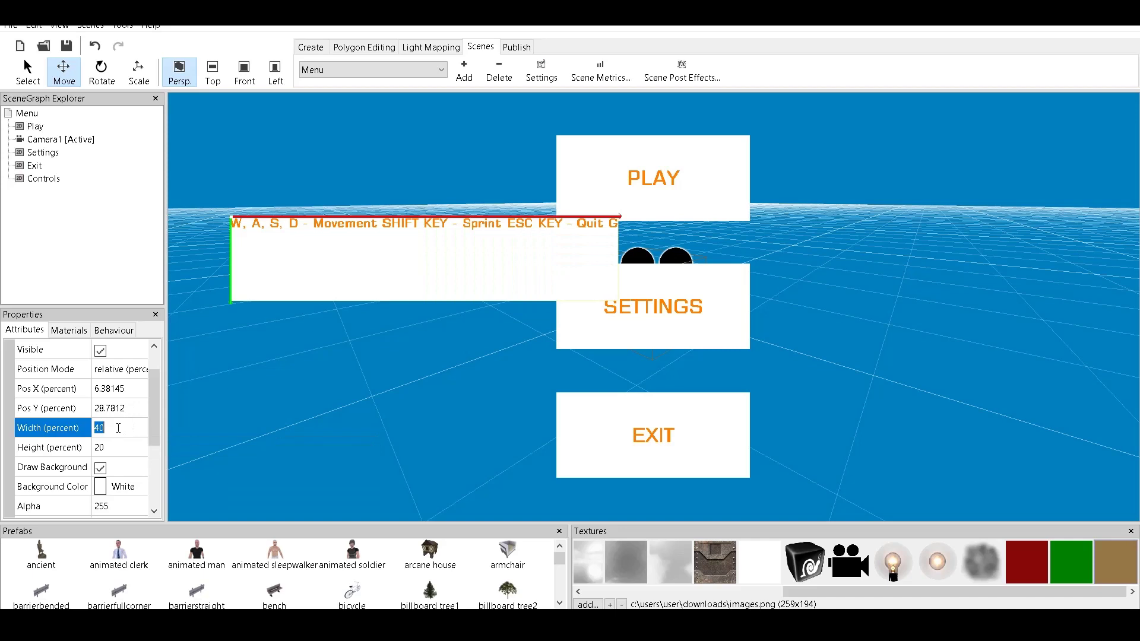
text(50)
key(Return)
Step: Set the Controls overlay's width to 45 percent and its height to 10 percent
click(118, 428)
text(45)
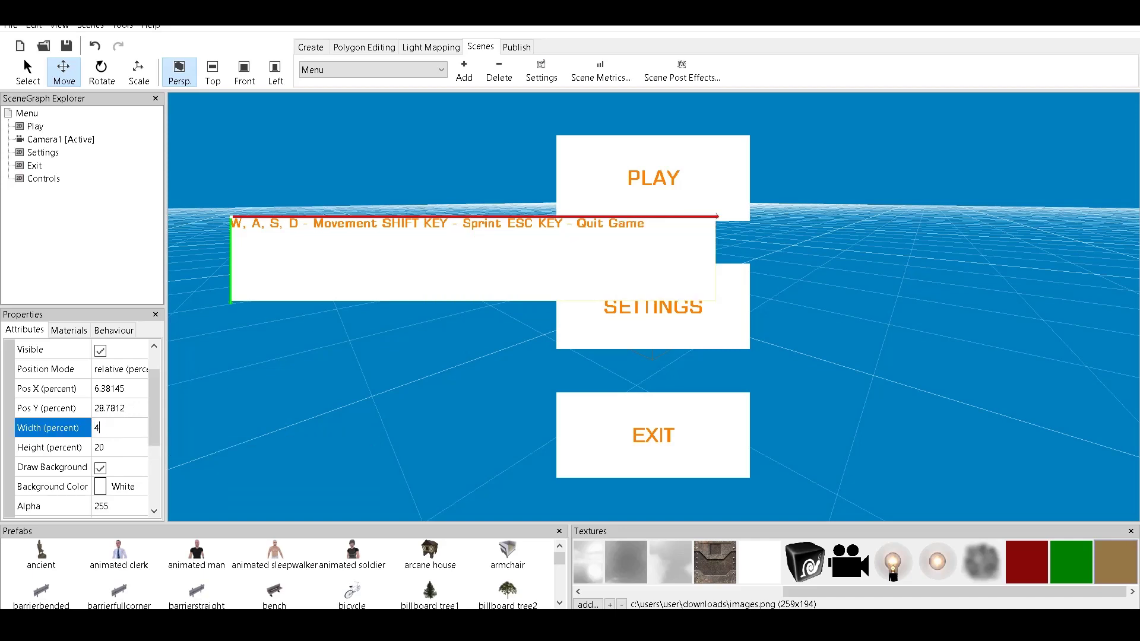
key(Return)
click(110, 449)
text(10)
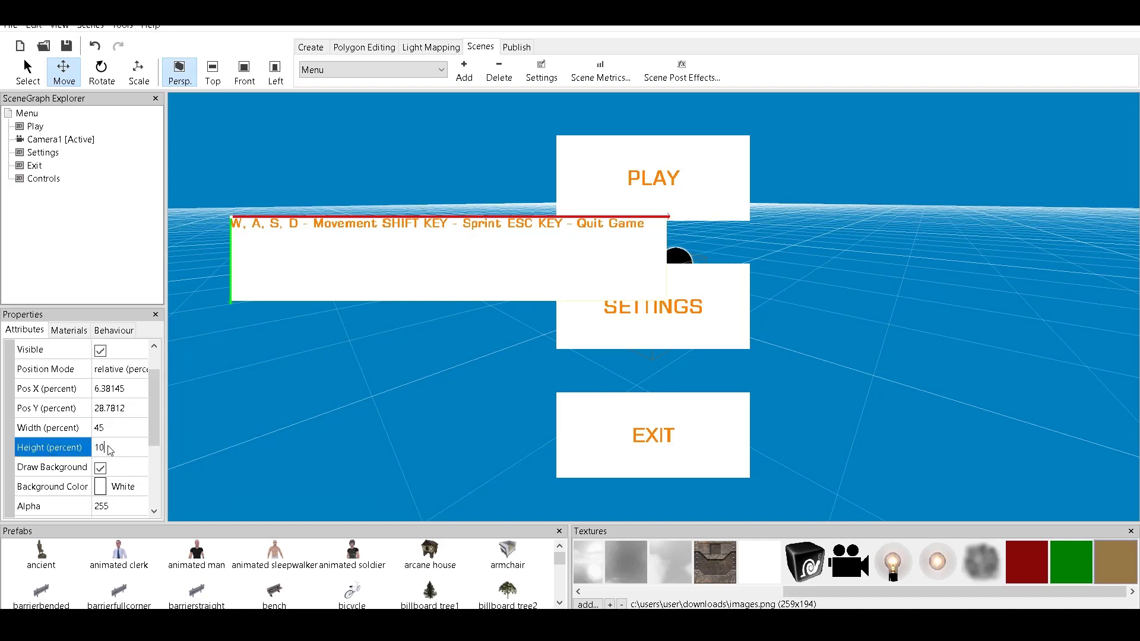
key(Return)
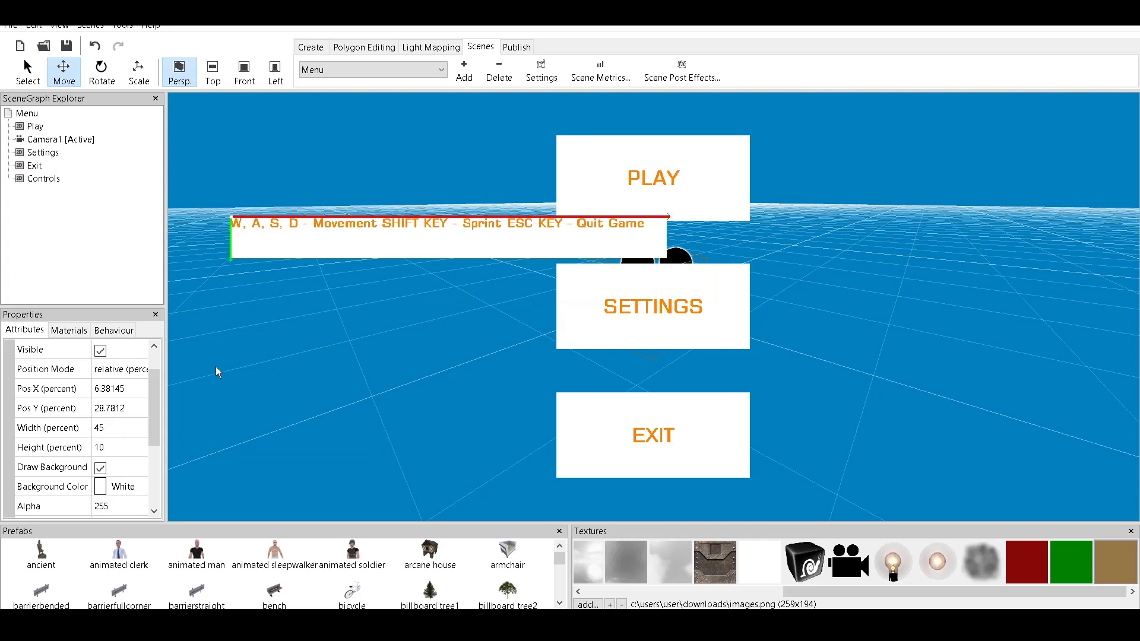
Step: Try positioning the Controls overlay at X 10 percent and Y 60 percent
click(129, 389)
text(10)
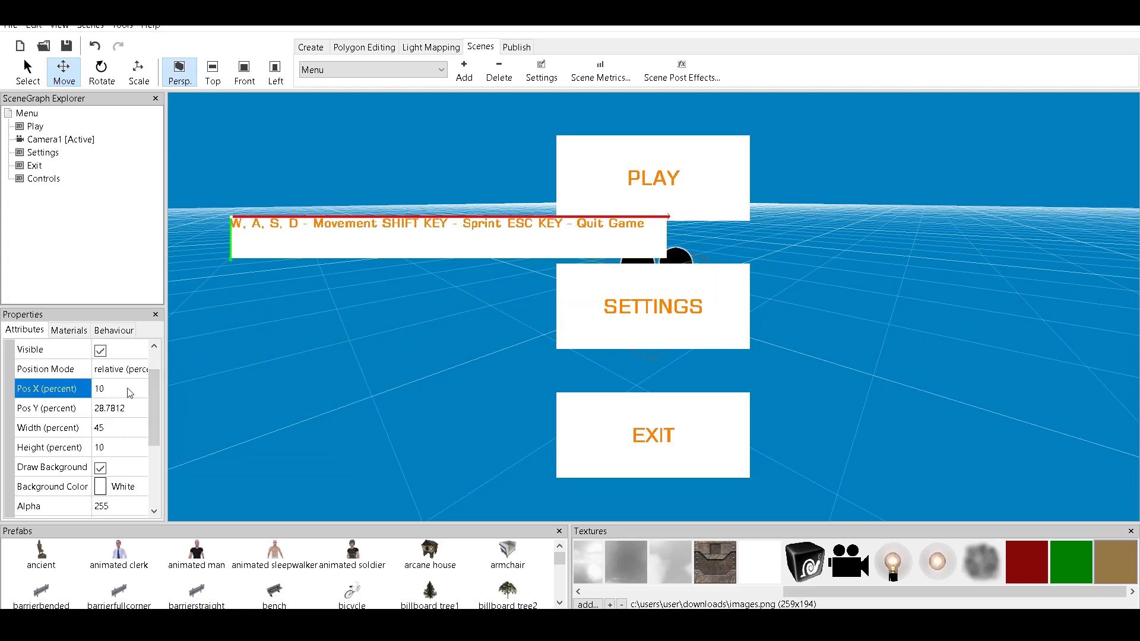
key(Return)
click(127, 409)
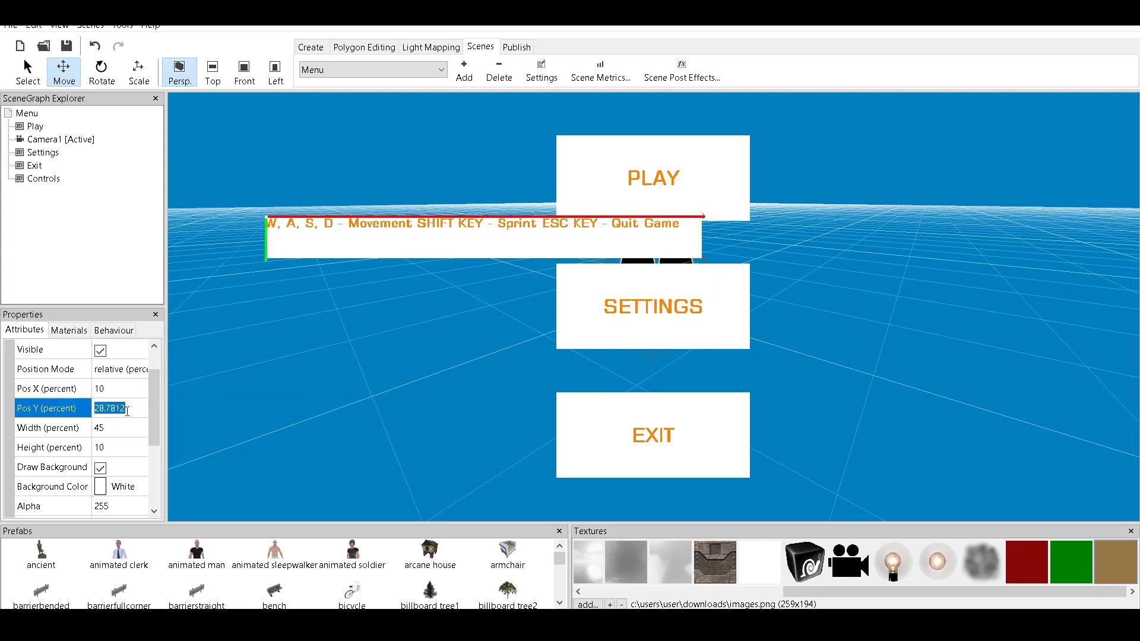
text(60)
key(Return)
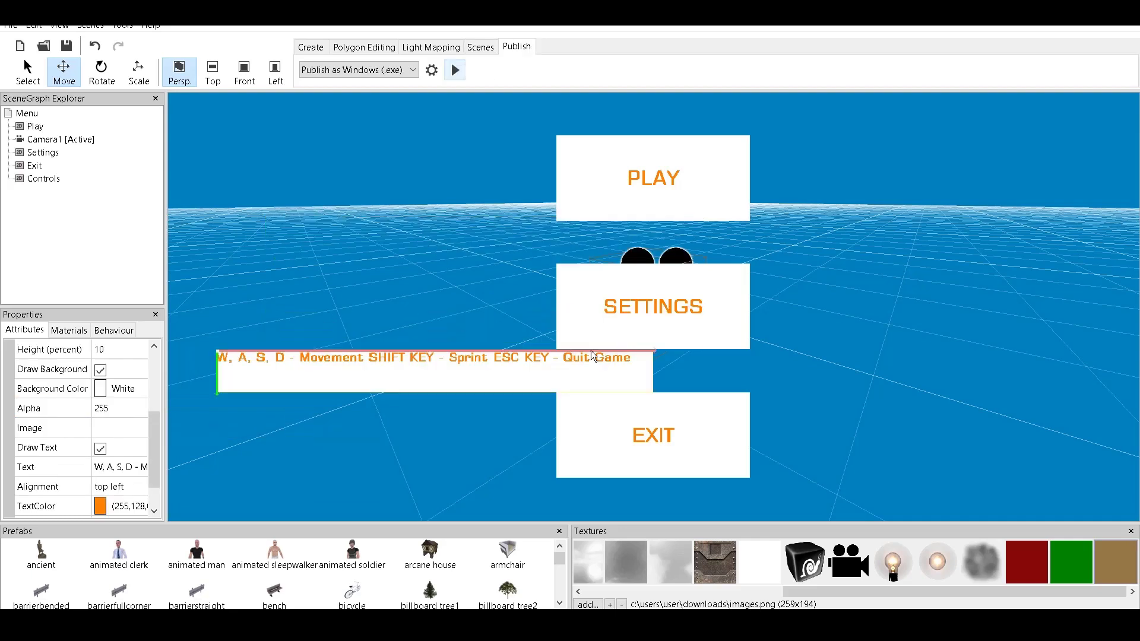
Step: Move the Controls overlay to the lower-left corner of the scene view, positioned at X 1 percent and Y 90 percent
drag(590, 350, 546, 503)
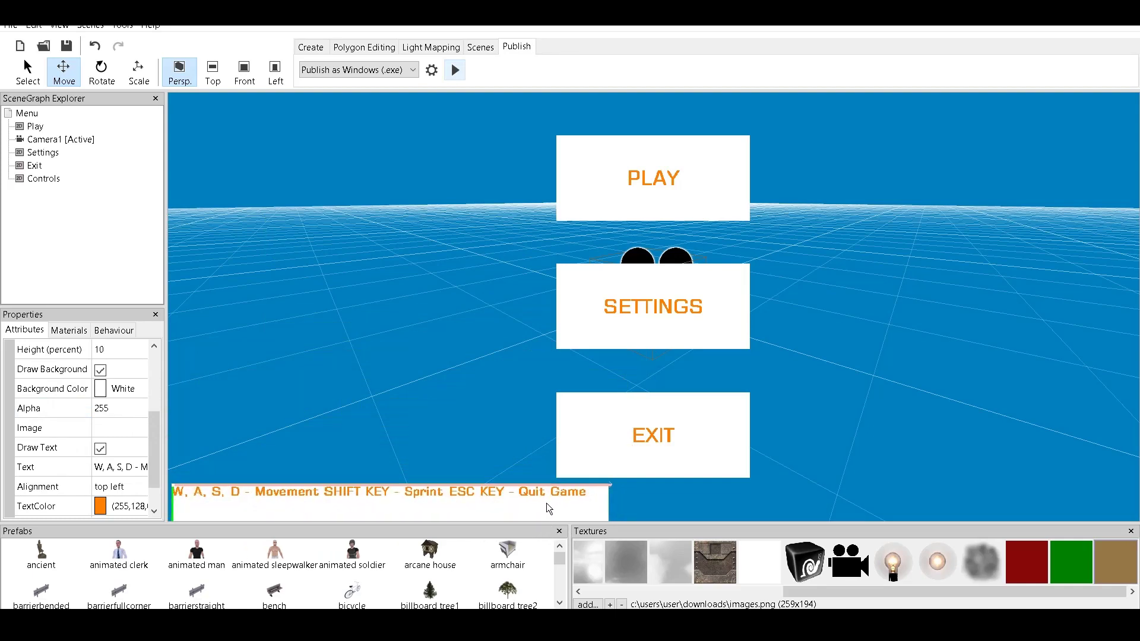
drag(148, 442, 153, 399)
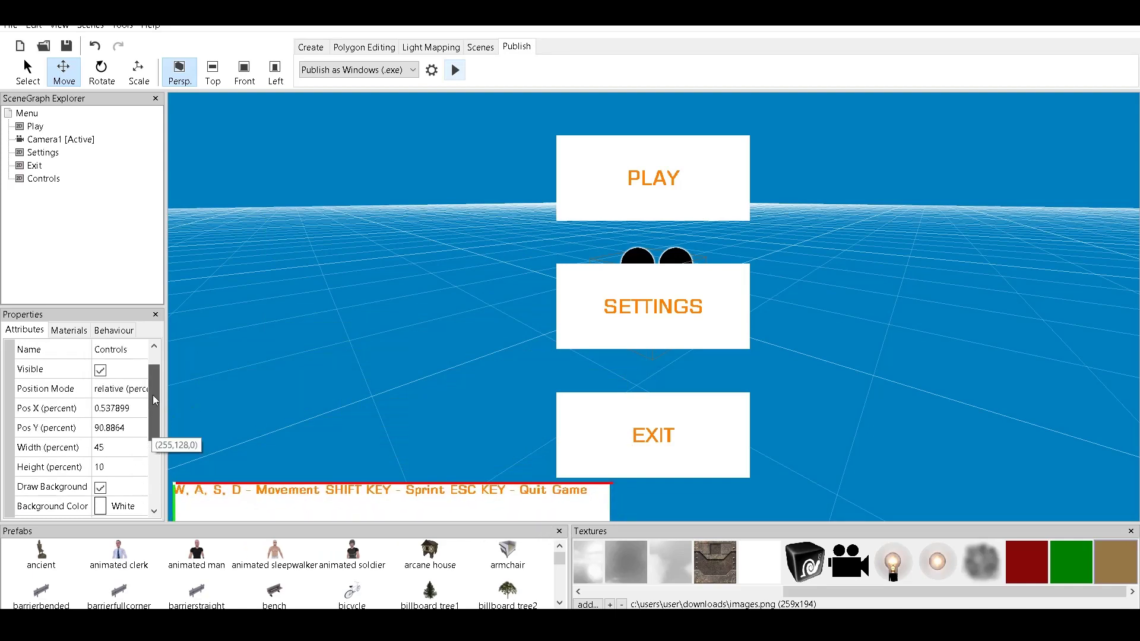
double_click(131, 429)
text(90)
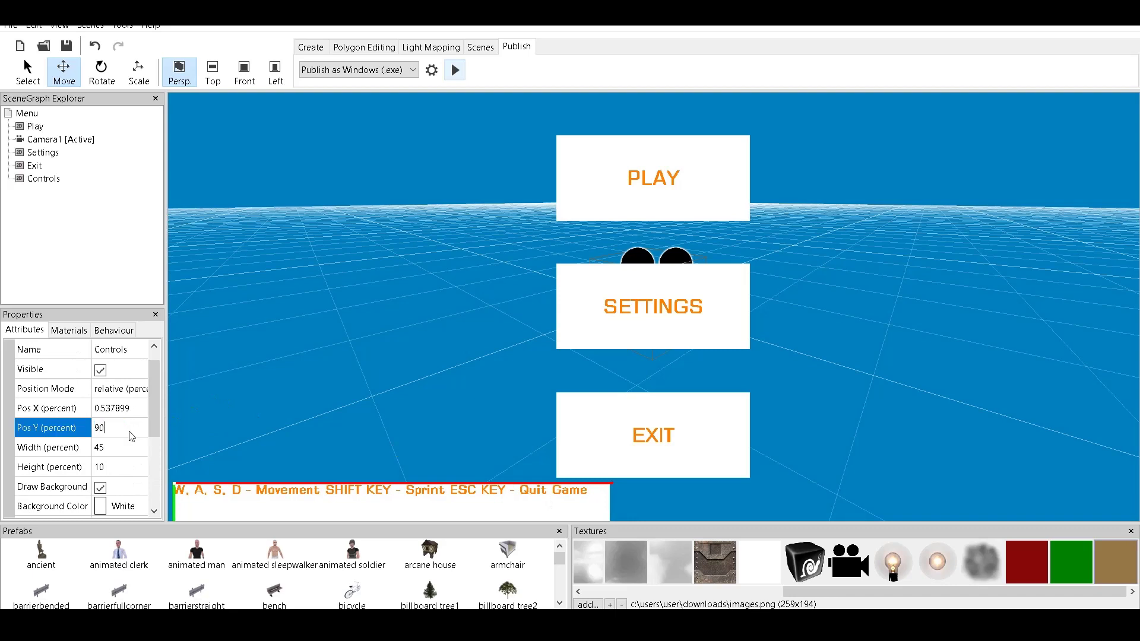
key(Return)
double_click(129, 408)
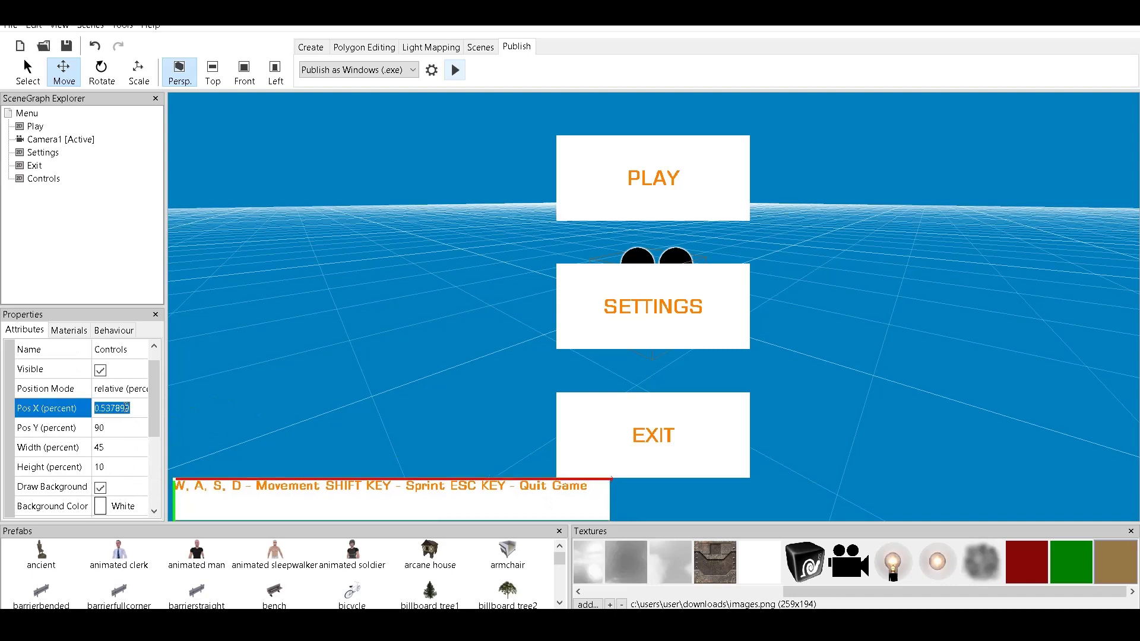
text(1)
key(Return)
Step: Set the Controls overlay's Y position to 92 percent, check it by running the game, and quit the game
double_click(119, 426)
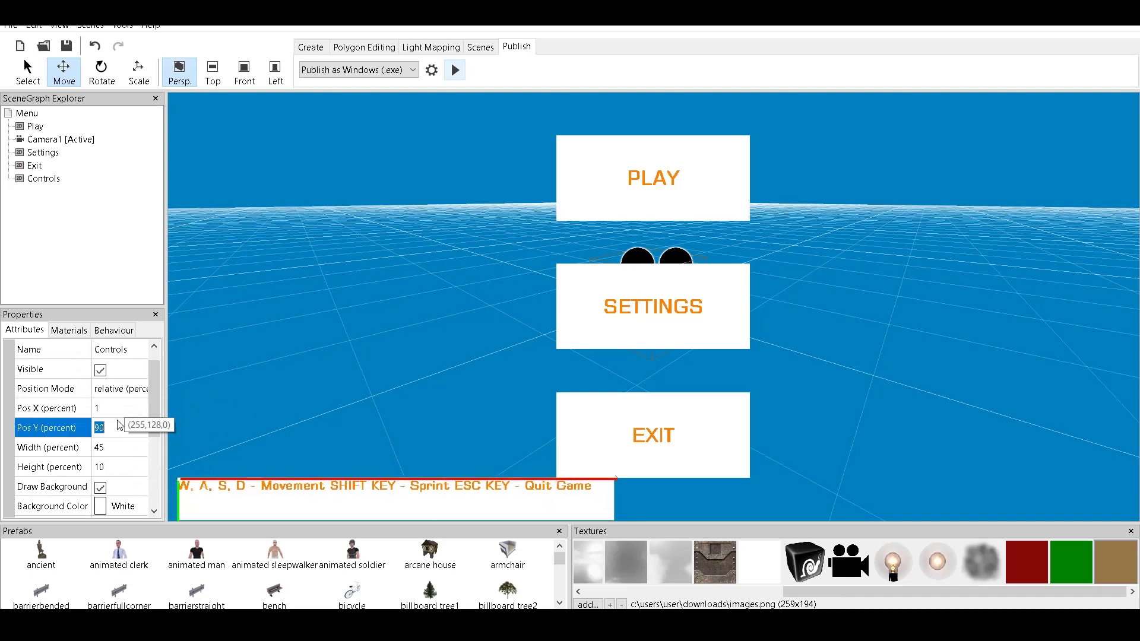
text(92)
key(Return)
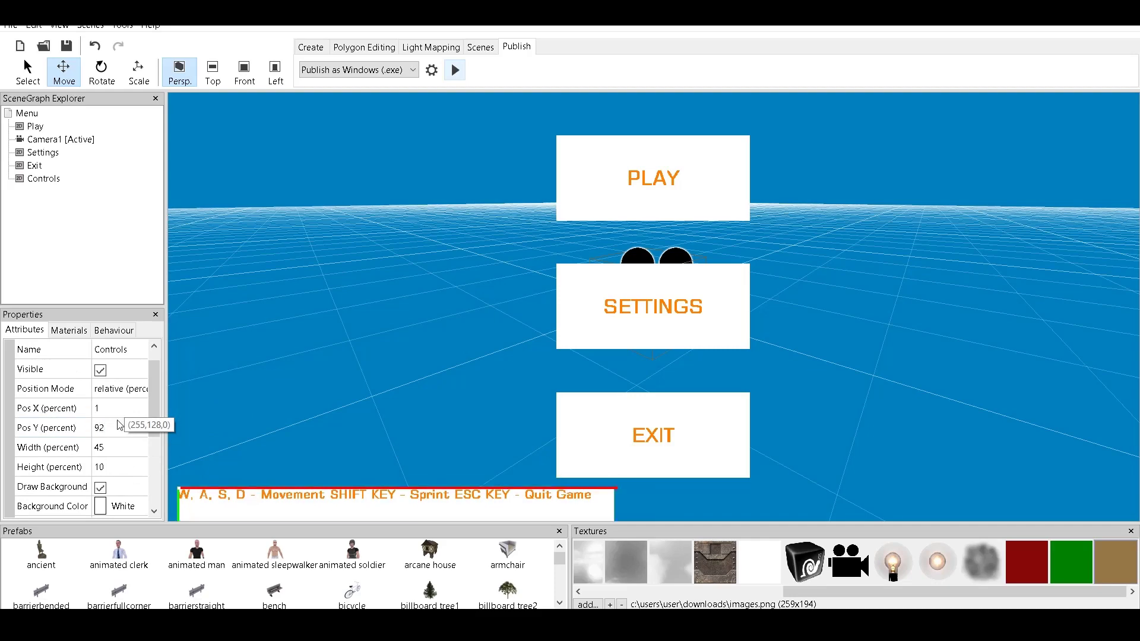
click(455, 70)
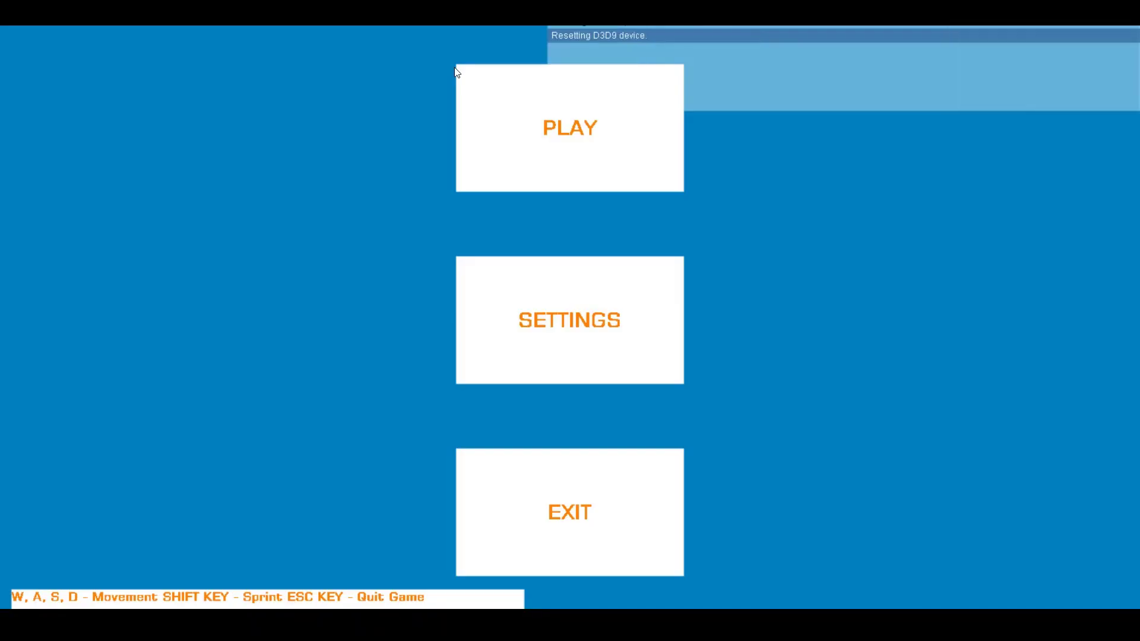
key(Escape)
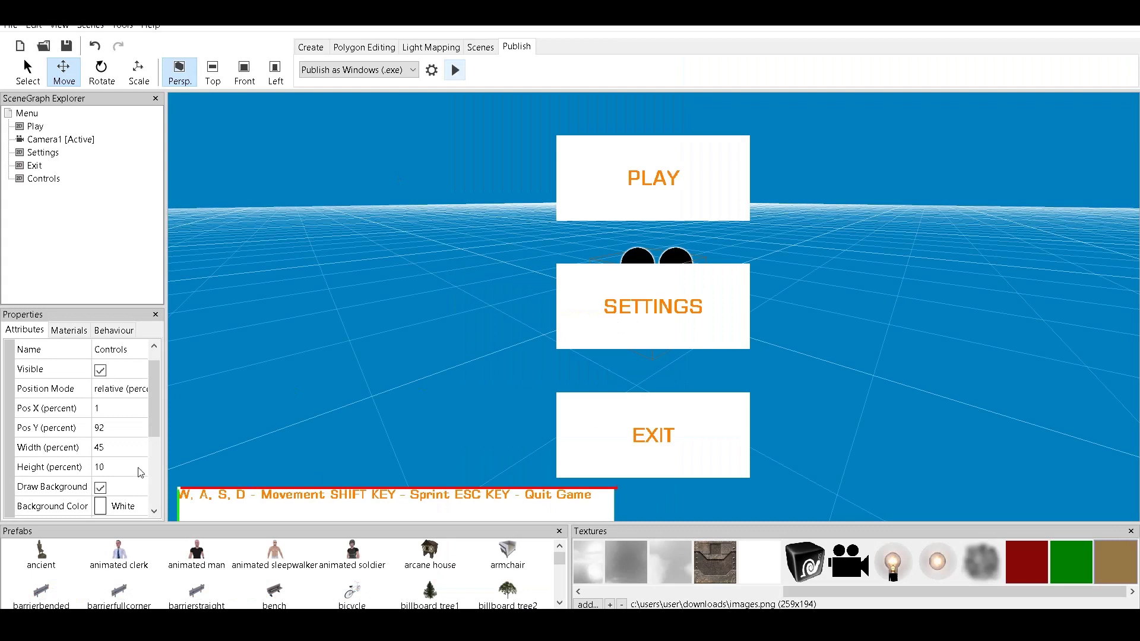
Step: Make the Controls overlay invisible and deselect it
scroll(154, 353, up, 1)
click(100, 389)
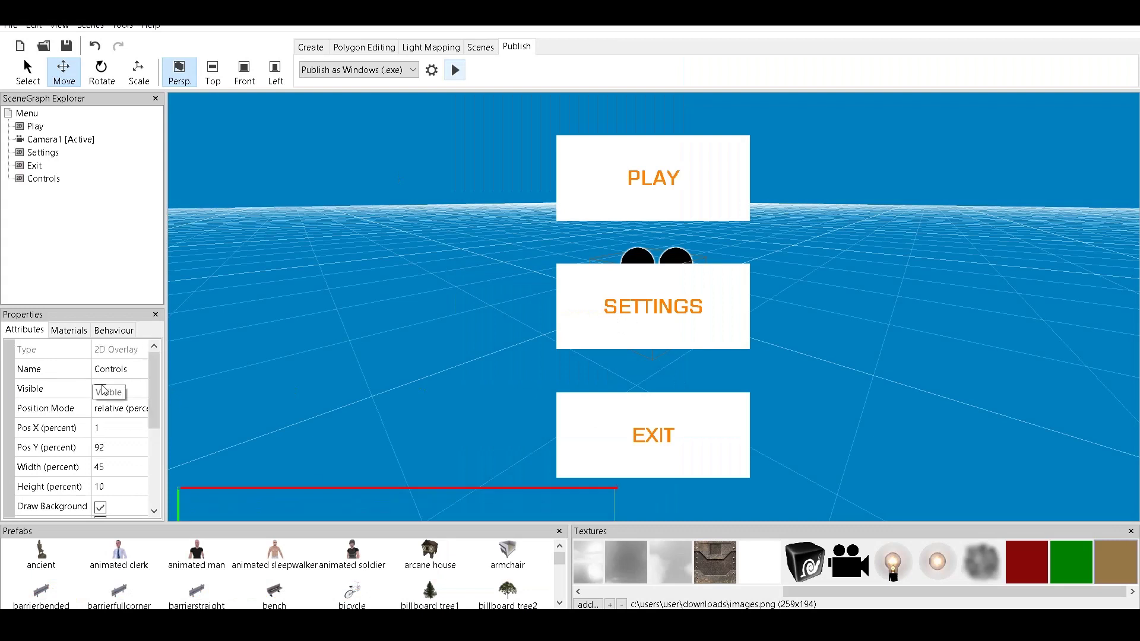
click(500, 208)
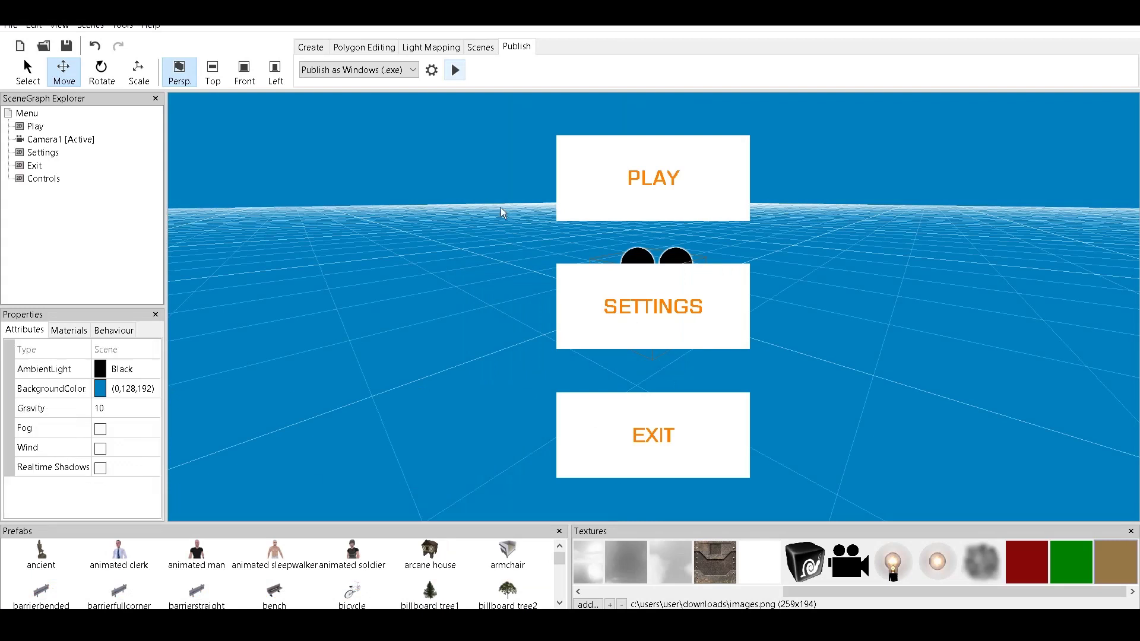
Step: Add a "When cursor moved over do something" behaviour to the Settings overlay with its bounding box test enabled
click(586, 297)
click(114, 330)
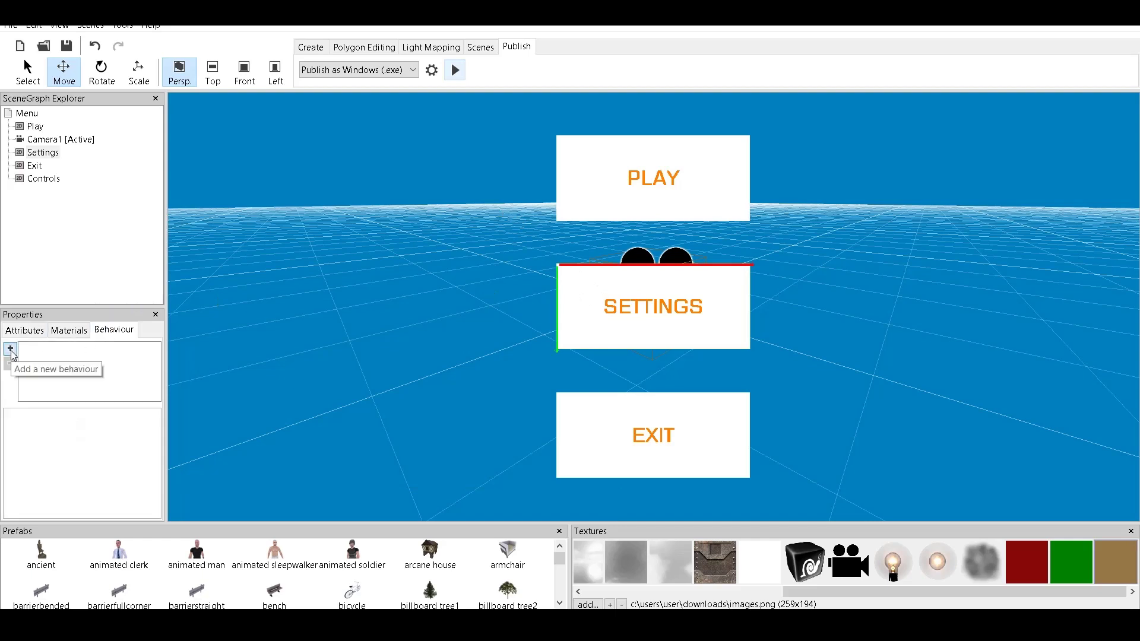
click(10, 349)
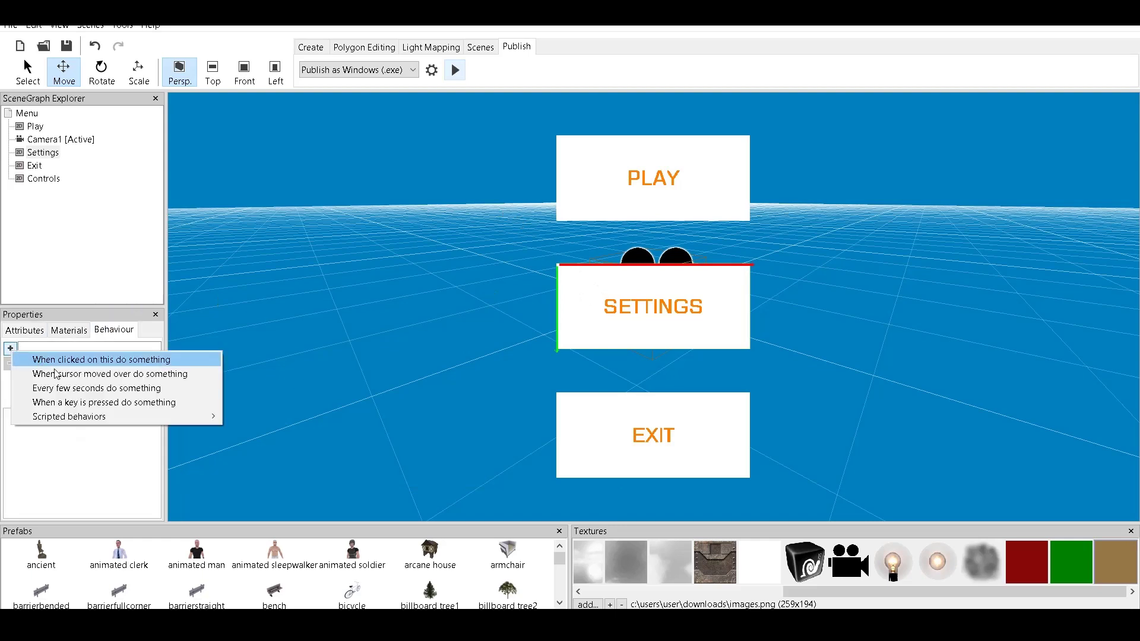
click(84, 375)
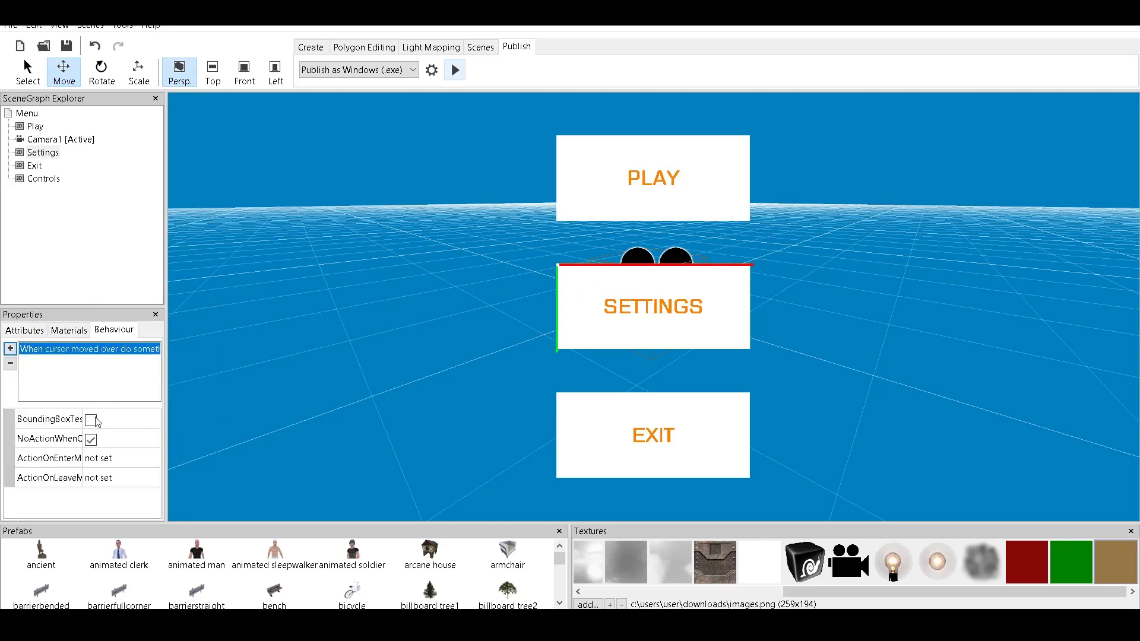
Step: Set the behaviour's on-enter action to a "Hide or unhide a scene node" action that makes the Controls overlay visible
click(149, 458)
click(153, 459)
click(19, 391)
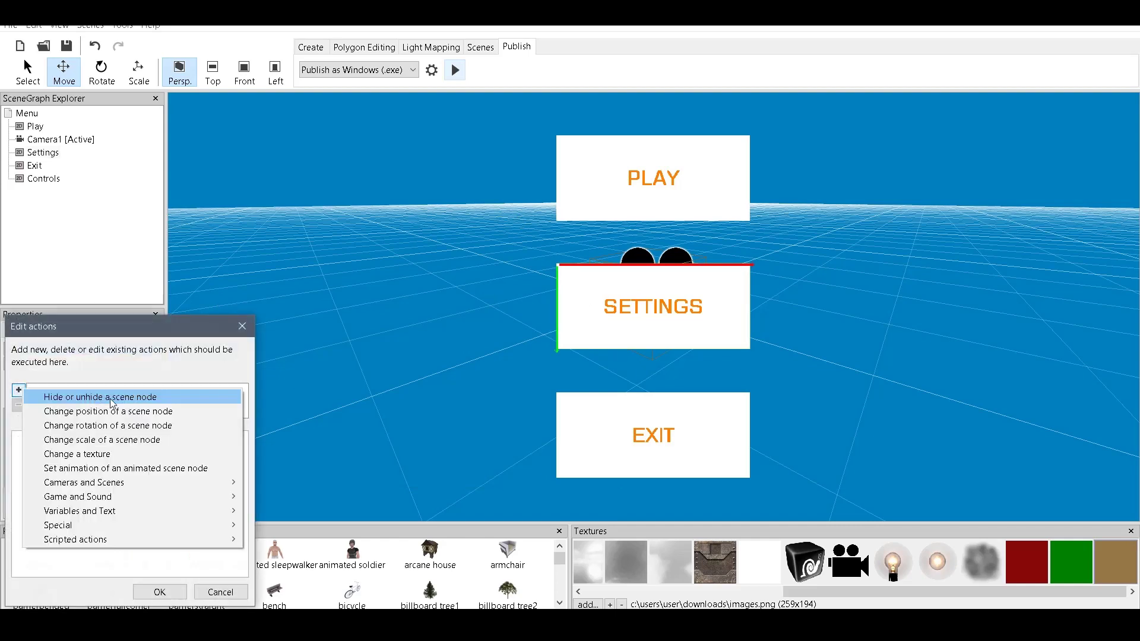
click(109, 398)
click(229, 442)
click(238, 441)
click(178, 479)
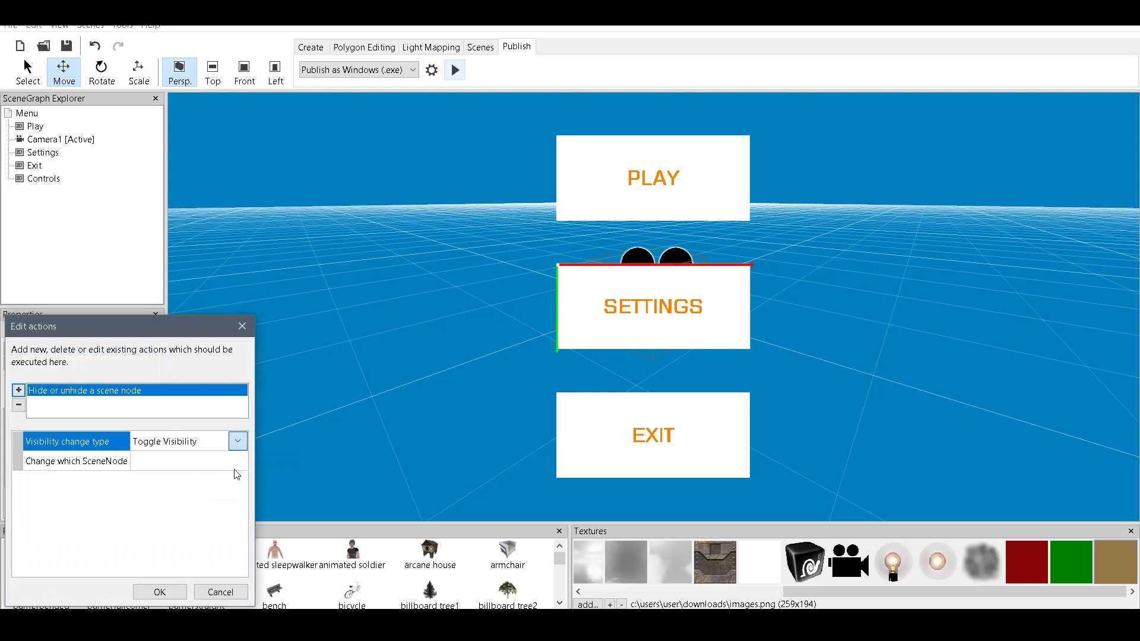
click(237, 461)
click(173, 498)
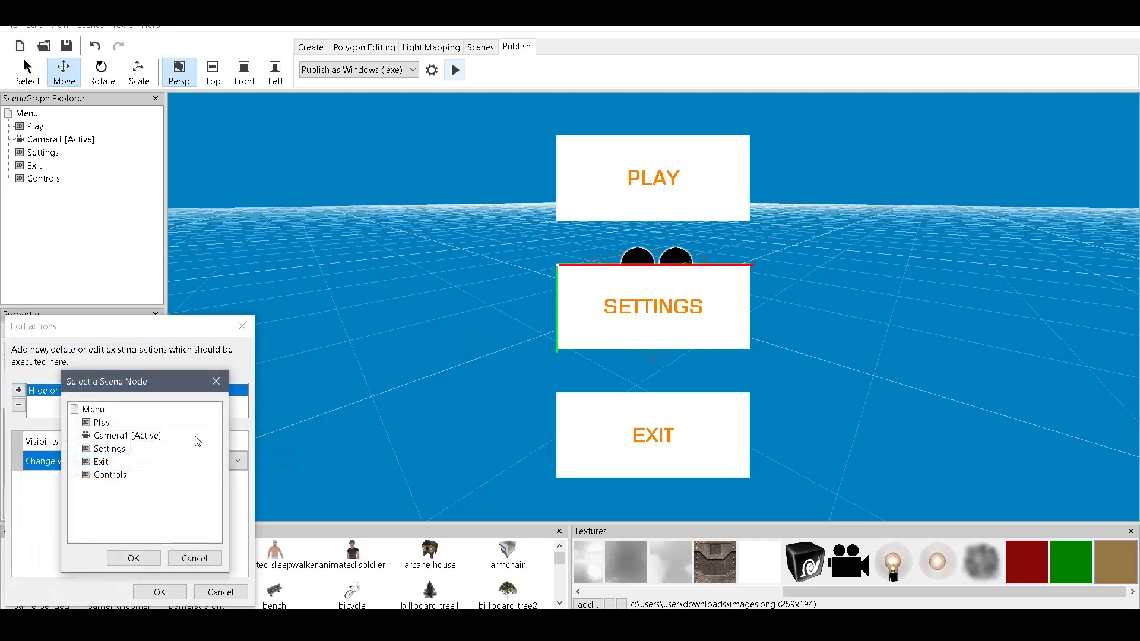
click(107, 475)
click(134, 559)
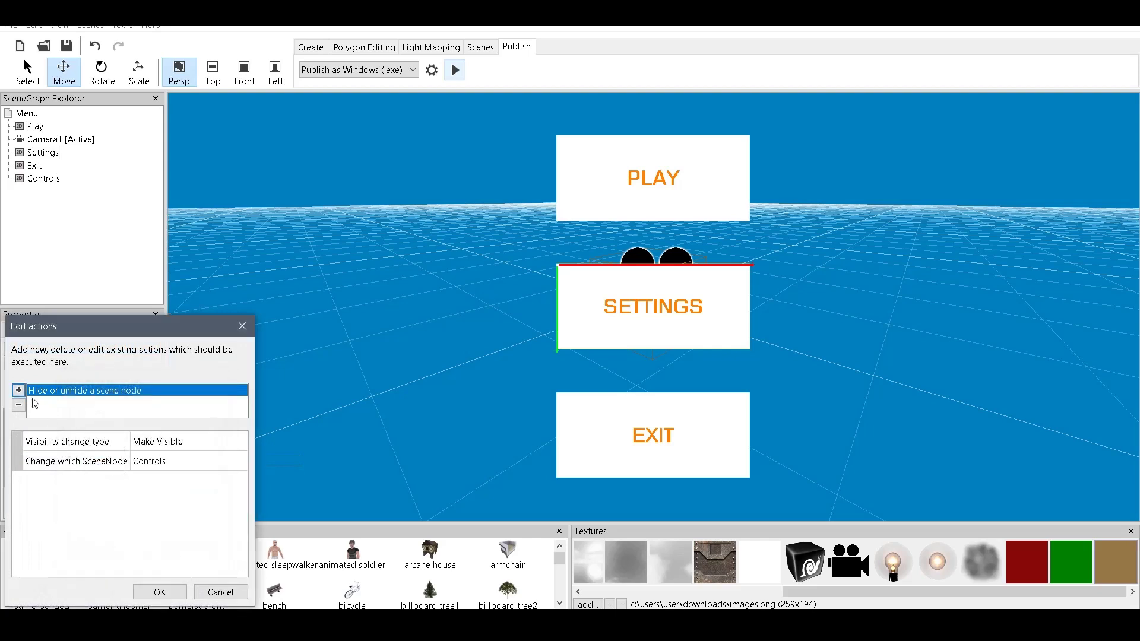
click(159, 591)
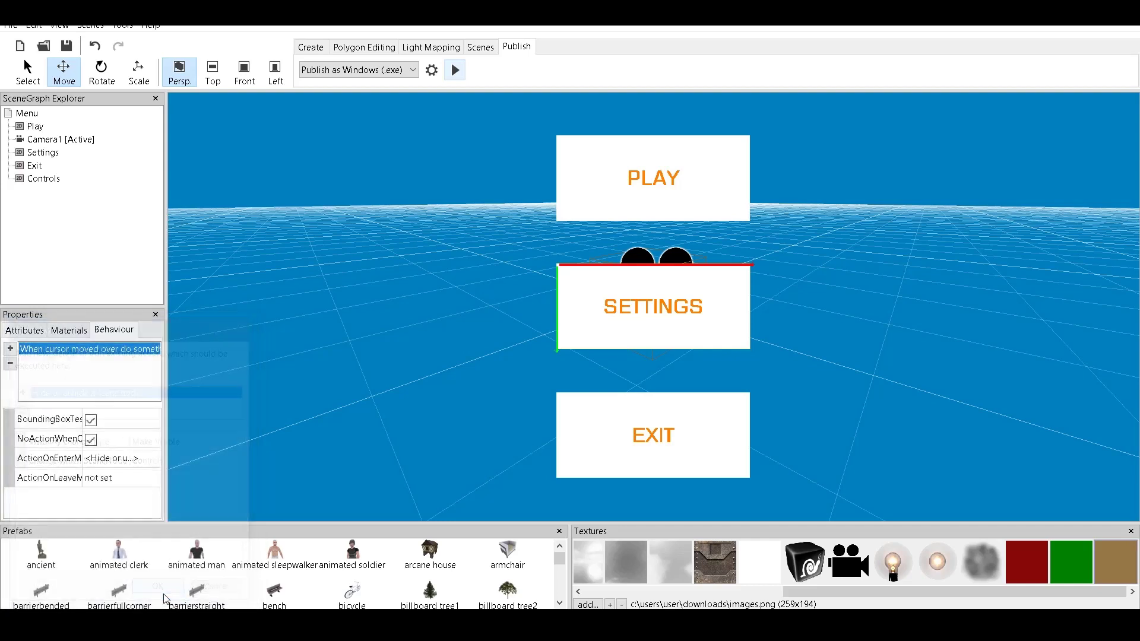
Step: Set the behaviour's on-leave action to a "Hide or unhide a scene node" action that makes the Controls overlay invisible
click(119, 478)
click(153, 478)
click(19, 390)
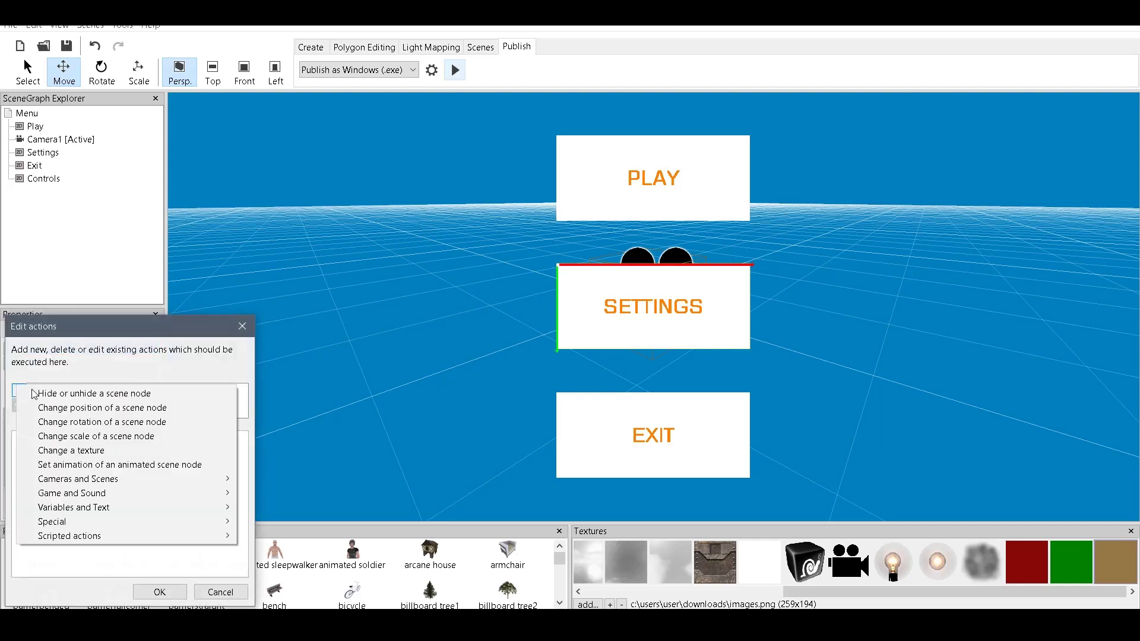
click(141, 394)
click(237, 440)
click(236, 441)
click(239, 461)
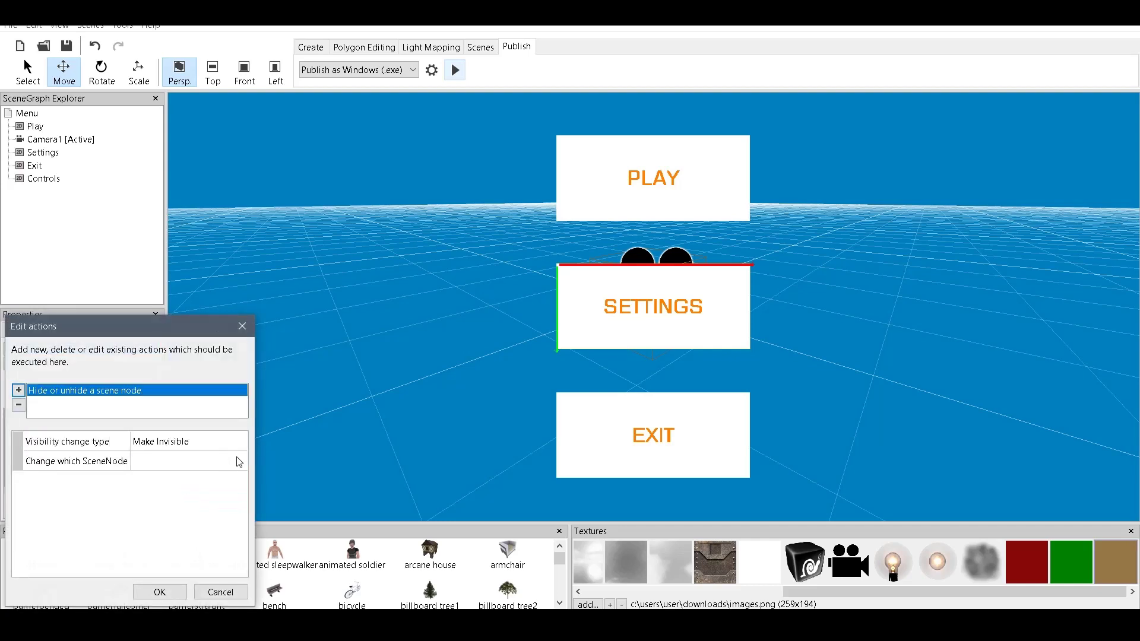
click(238, 461)
click(149, 499)
click(110, 474)
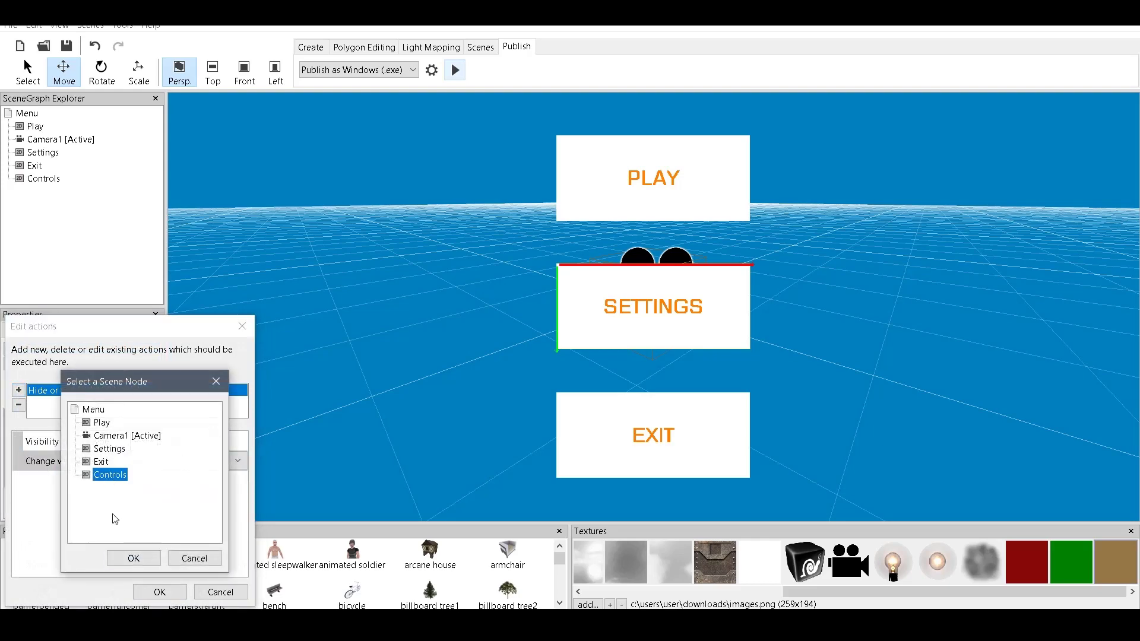
click(133, 558)
click(160, 592)
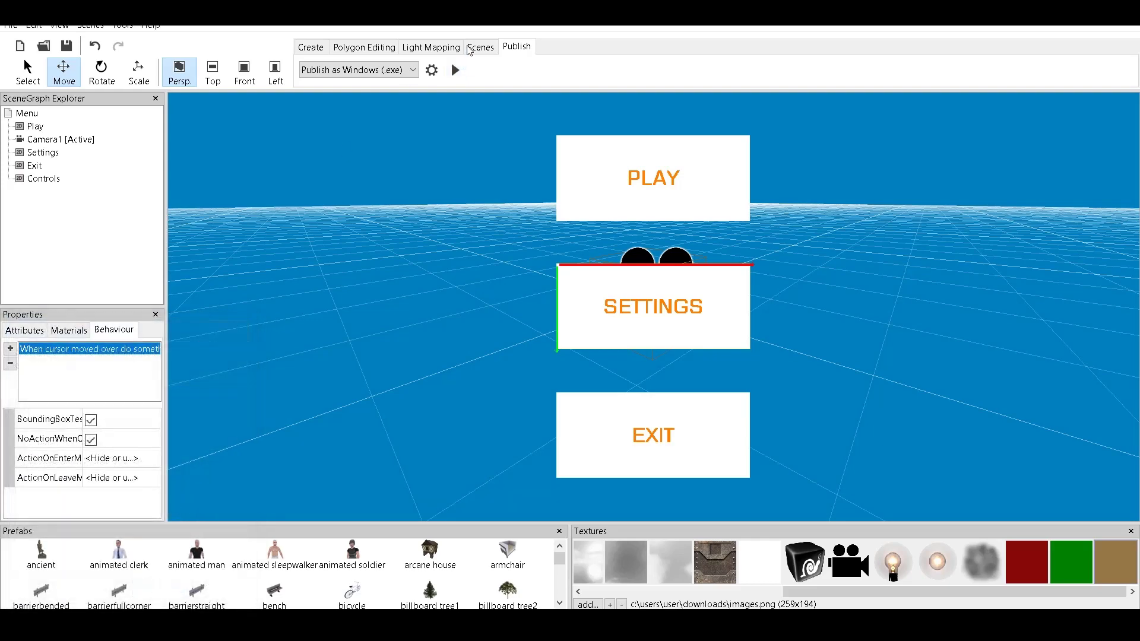
Step: Run the game, test the cursor-over behaviour on the Settings overlay, and quit the game
click(456, 70)
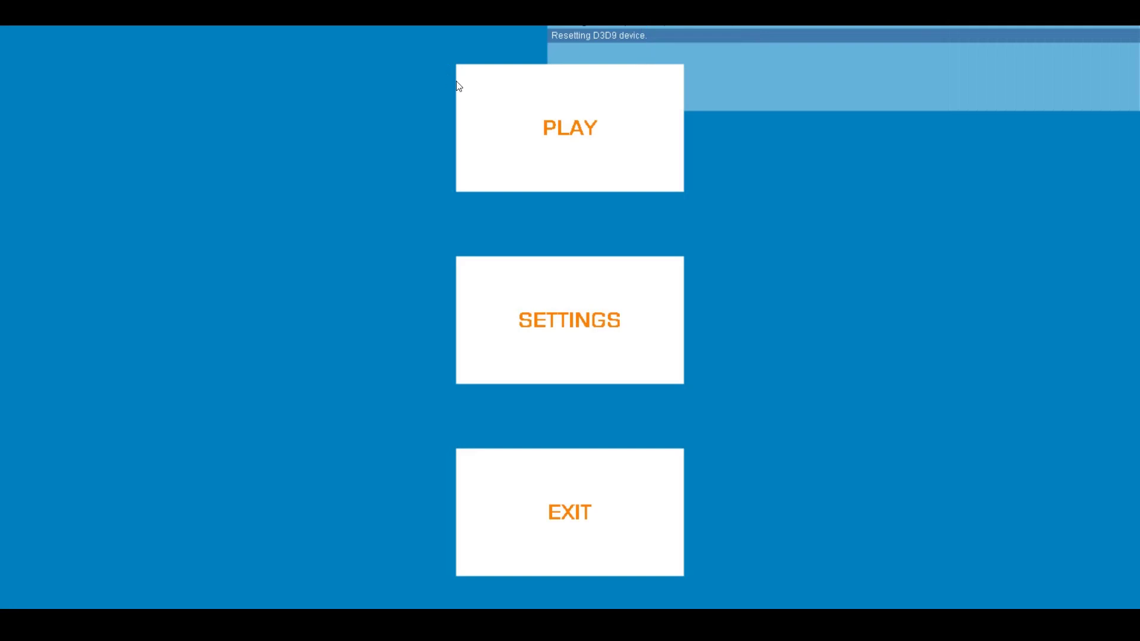
mouse_move(580, 293)
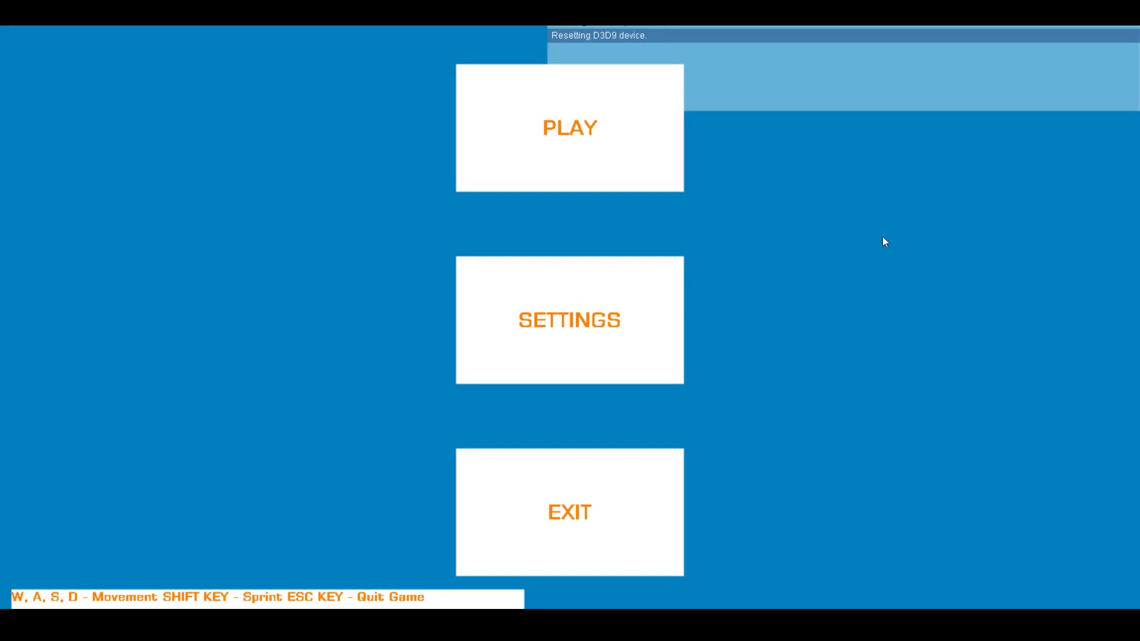
key(Escape)
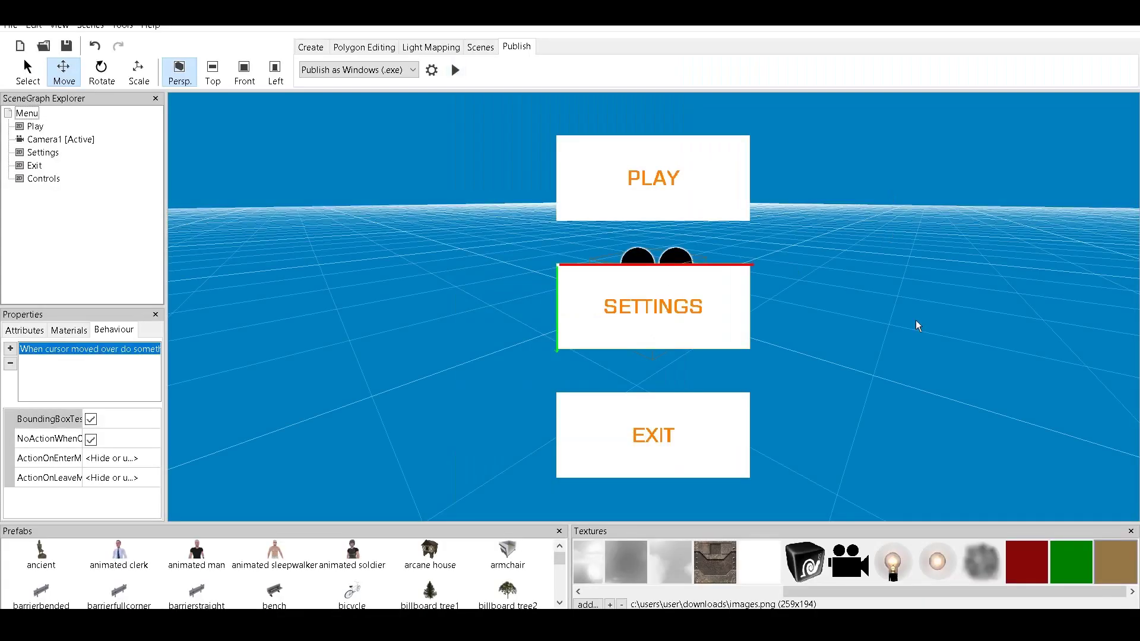